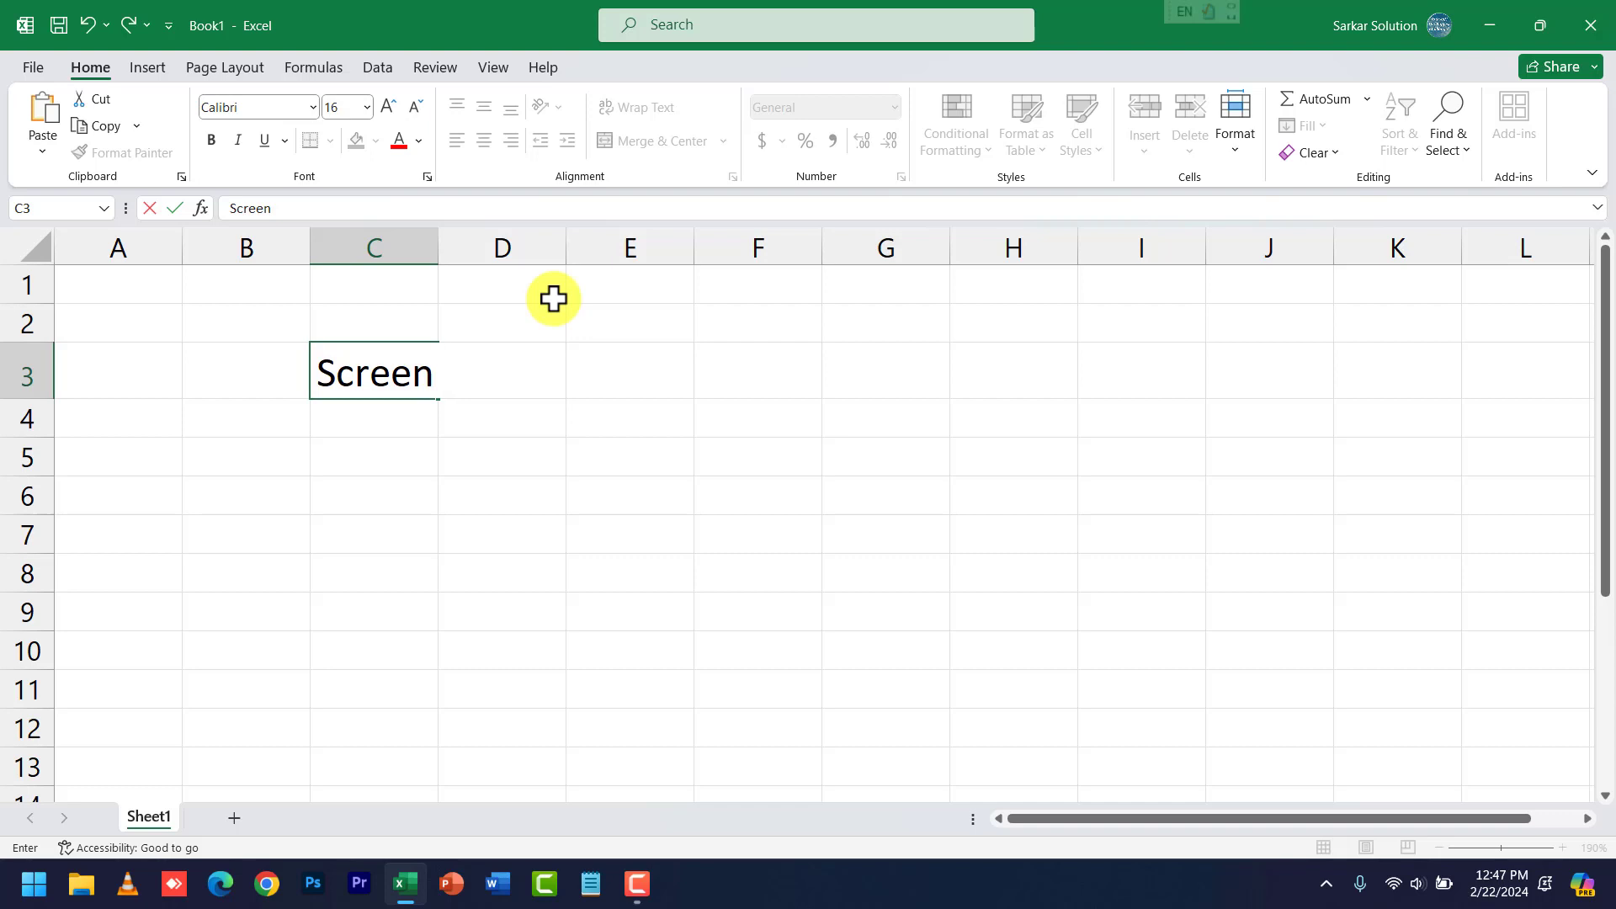
Complete the title in cell C3 so that it reads "Screen Elements".
{"action": "type", "text": "Elements"}
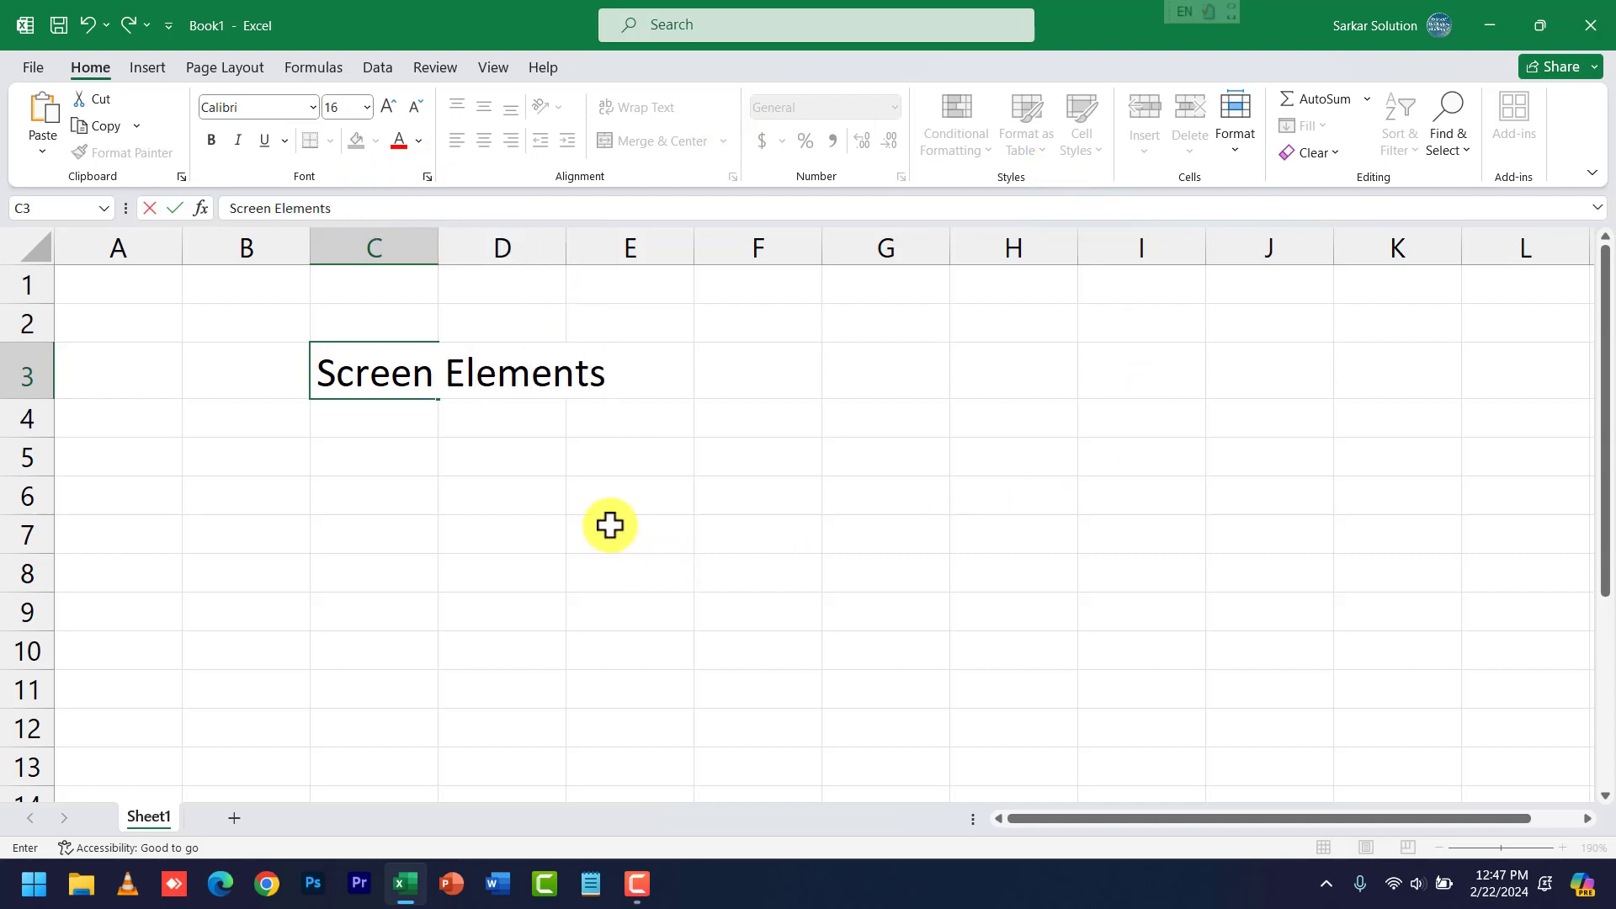
{"action": "key", "text": "Return"}
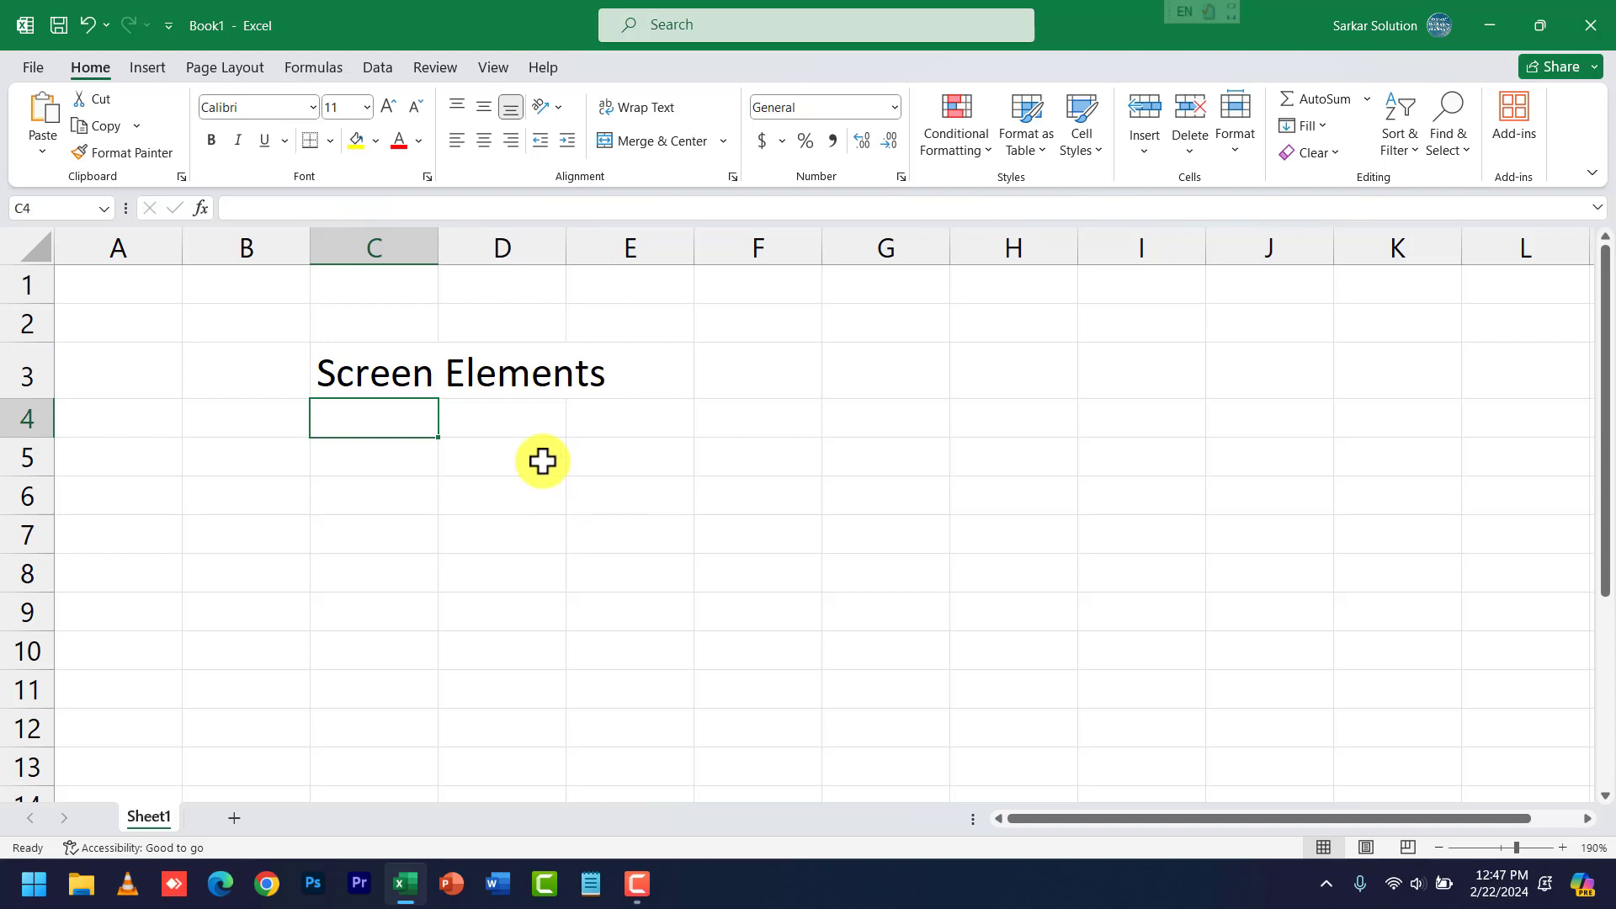
{"action": "left_click", "coordinate": [503, 371]}
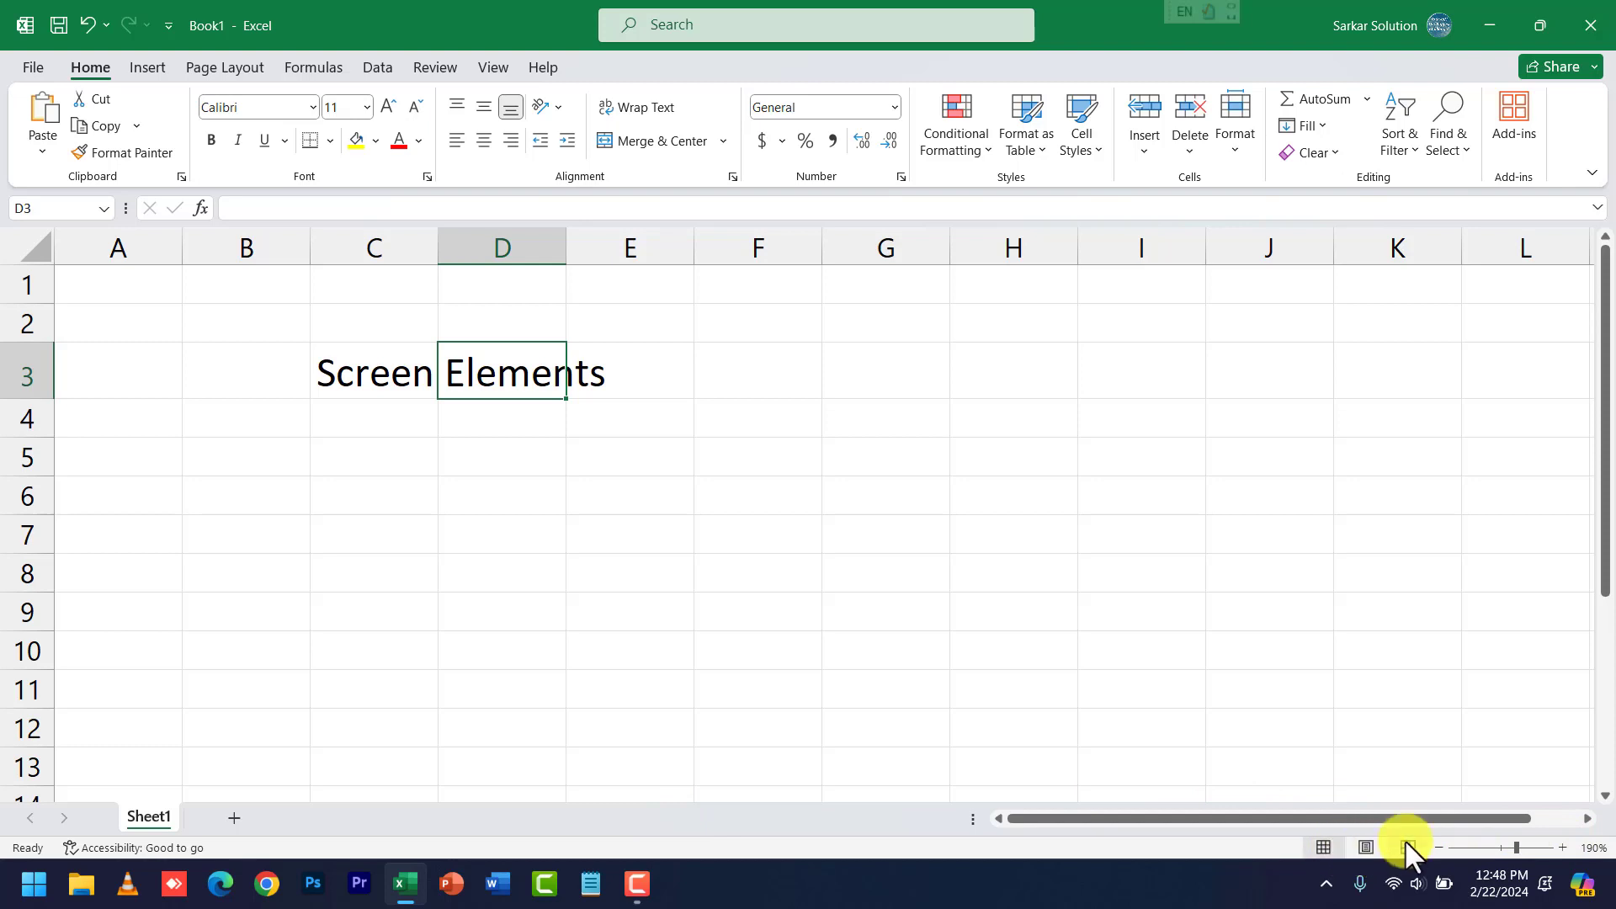
{"action": "left_click", "coordinate": [721, 492]}
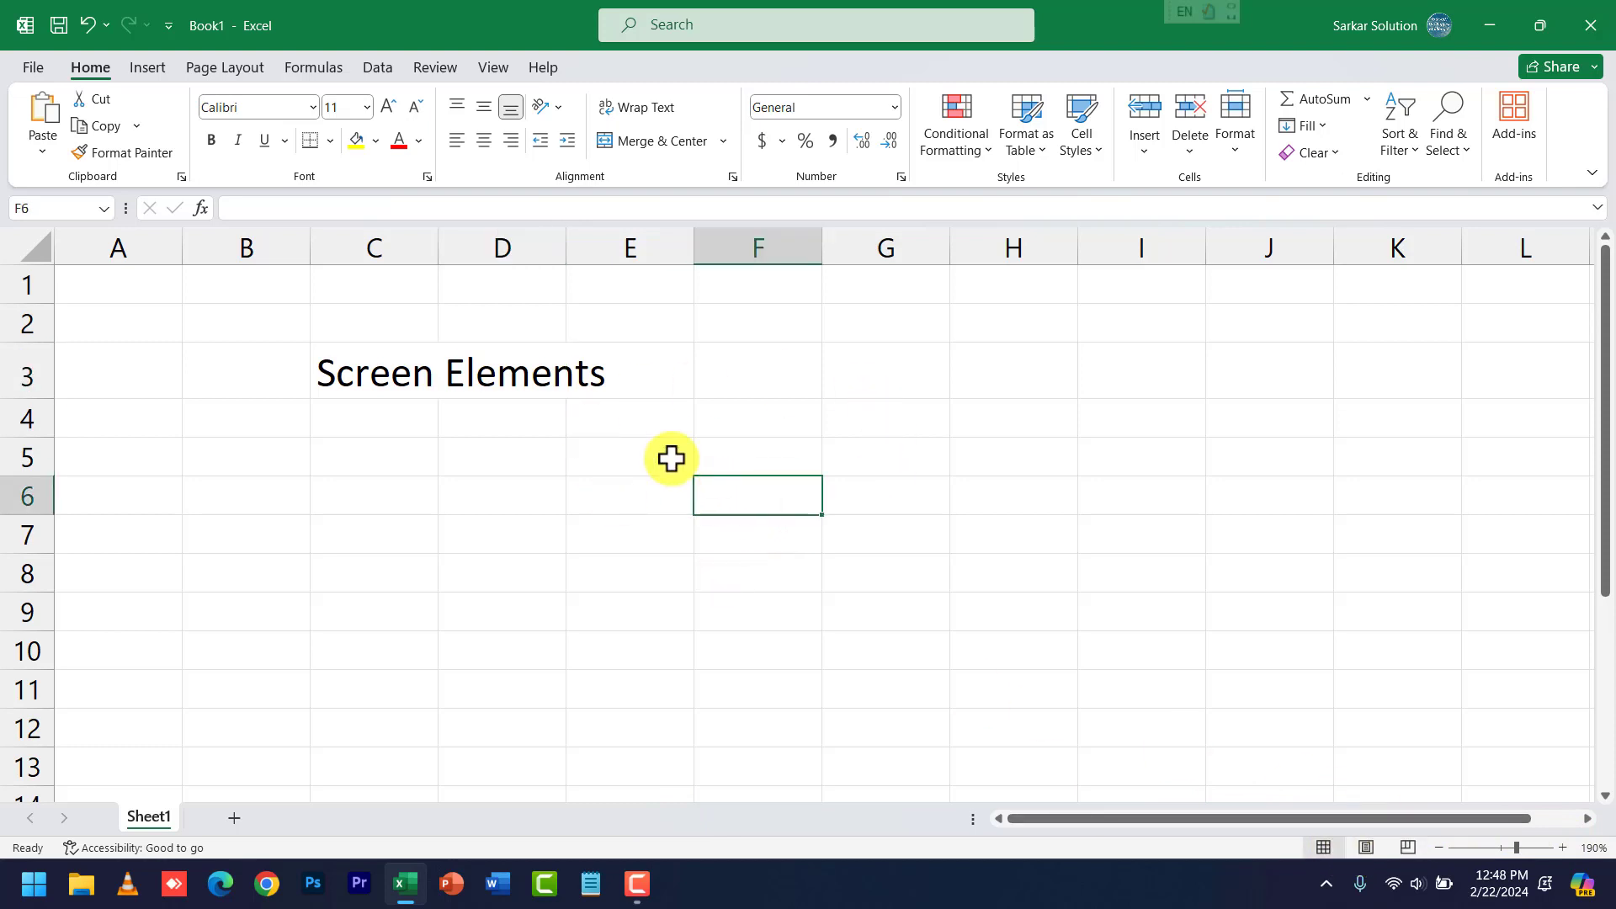
{"action": "left_click", "coordinate": [505, 371]}
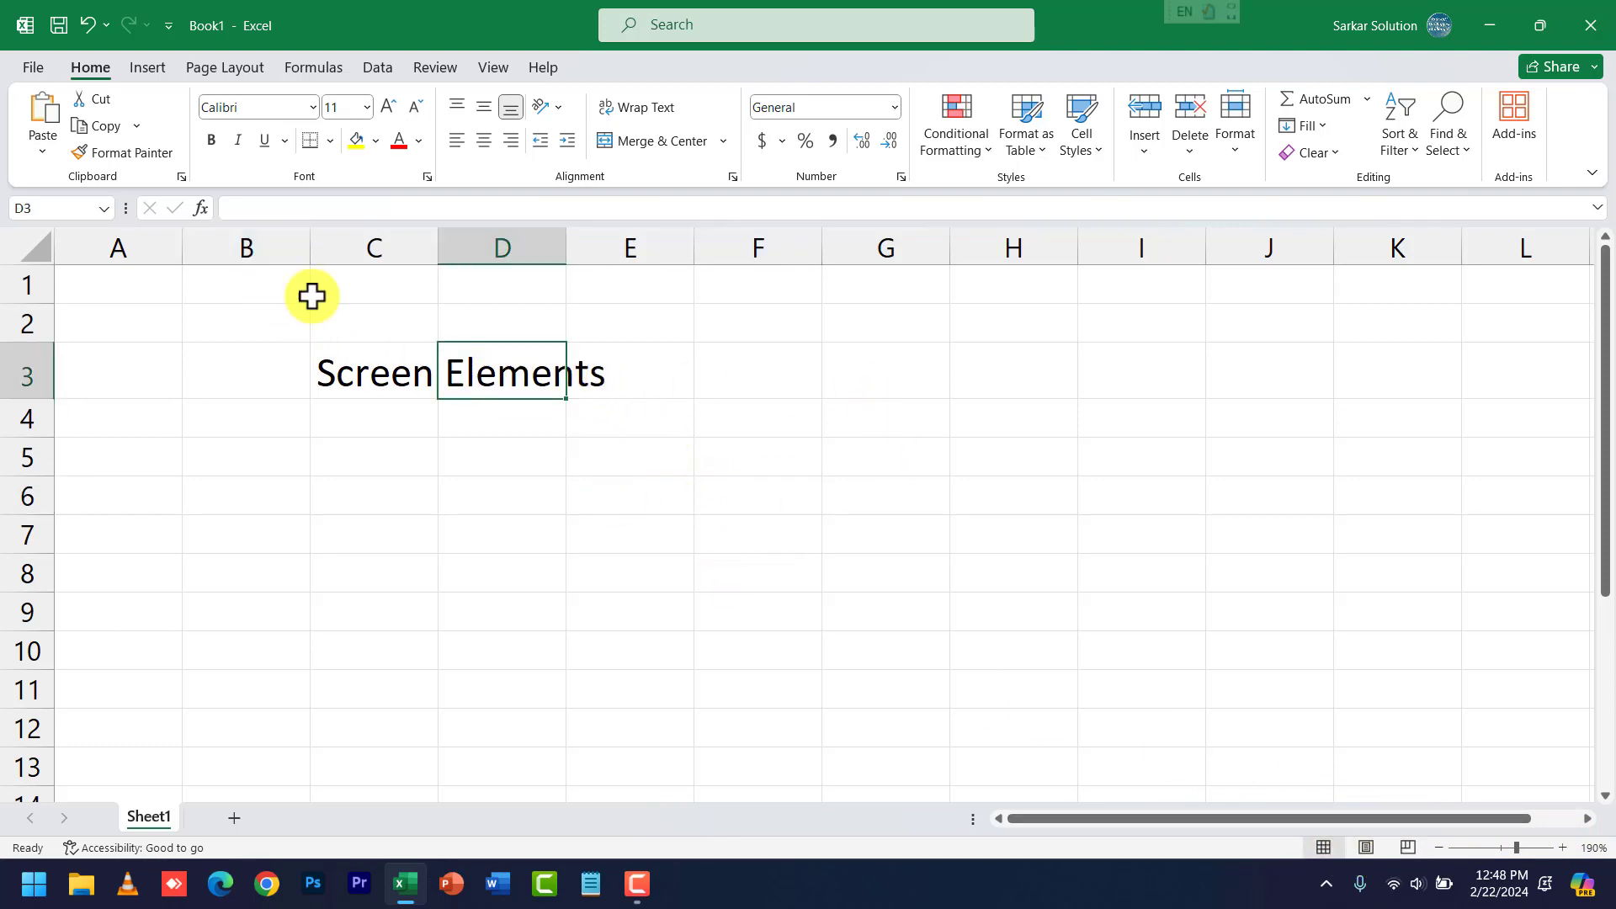
Review the number formats available for the "Screen Elements" title cell, from General through Text.
{"action": "left_click", "coordinate": [421, 374]}
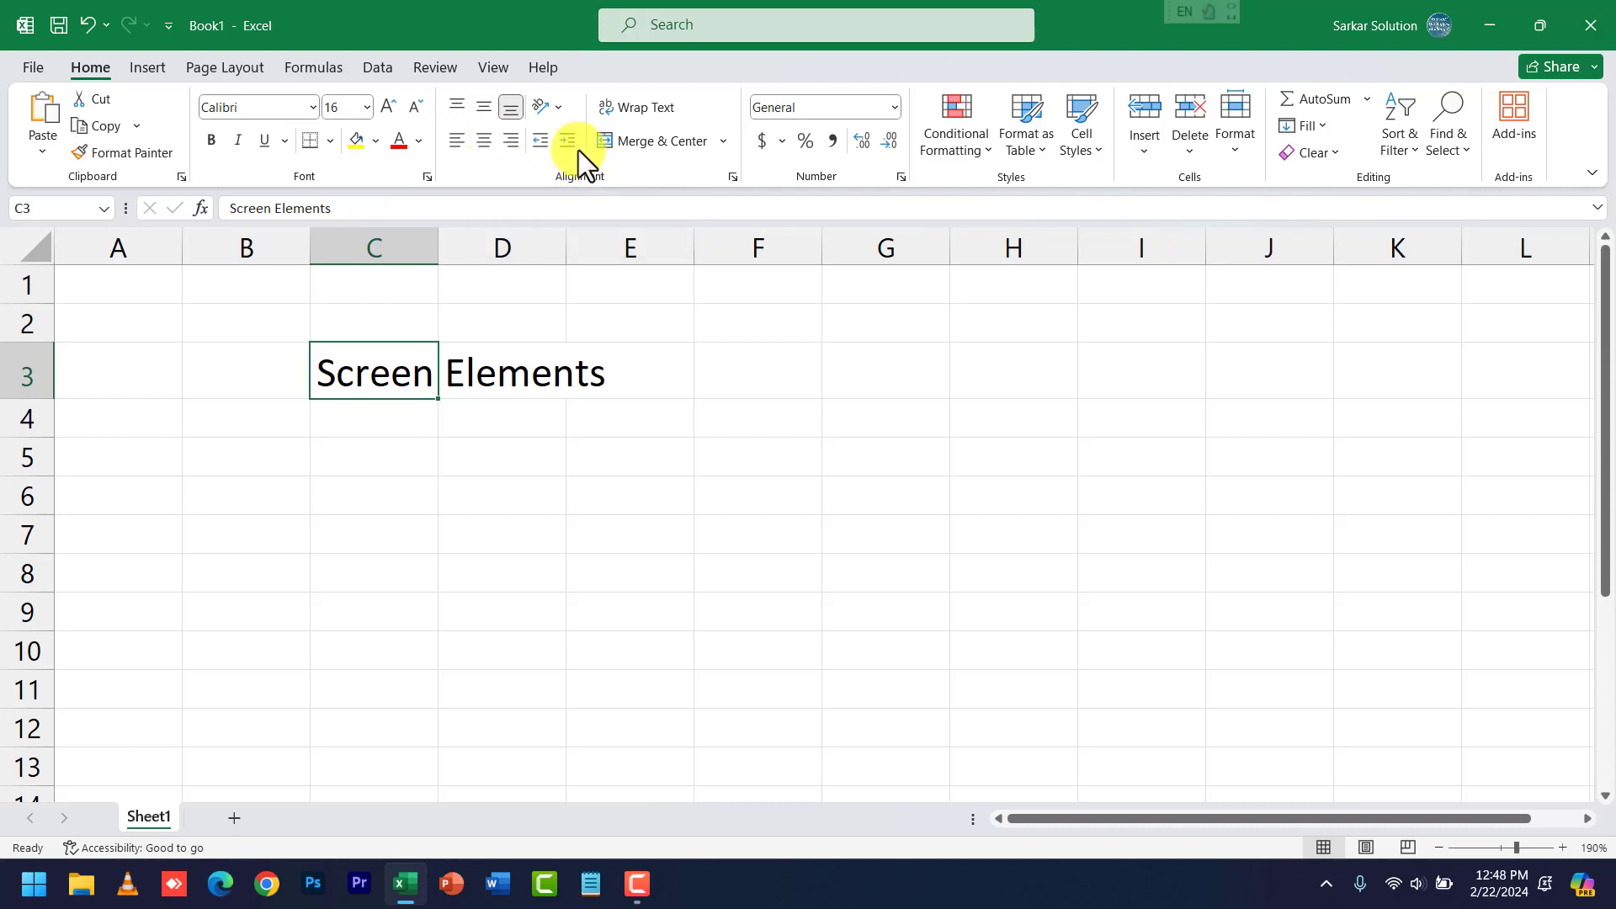
{"action": "left_click", "coordinate": [894, 107]}
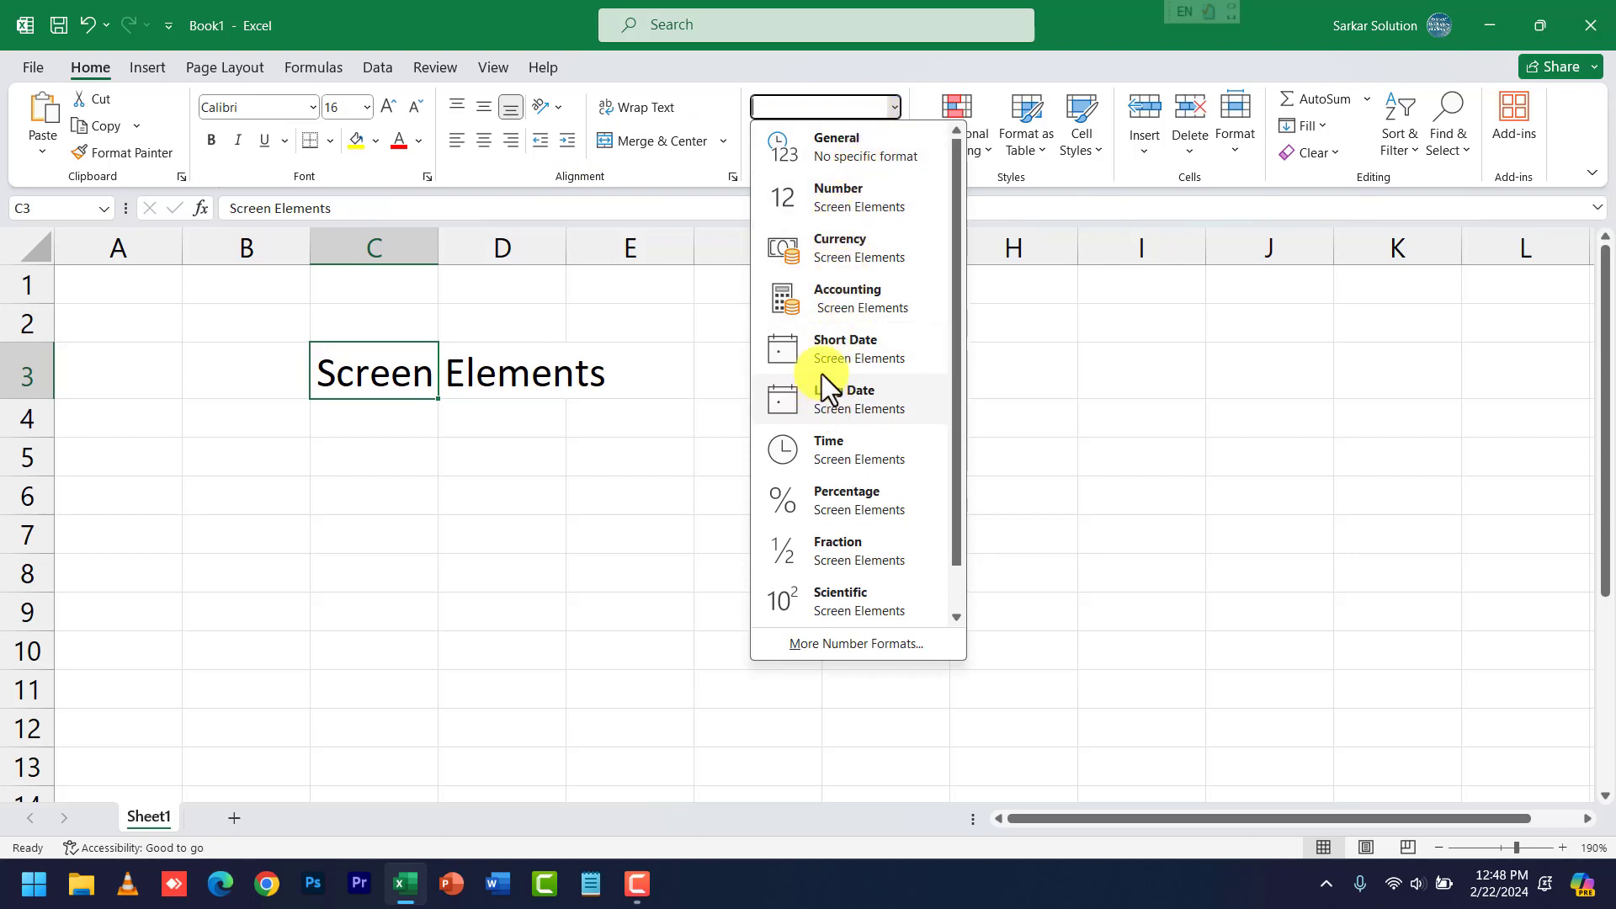
{"action": "scroll", "coordinate": [838, 361], "scroll_direction": "down", "scroll_amount": 1}
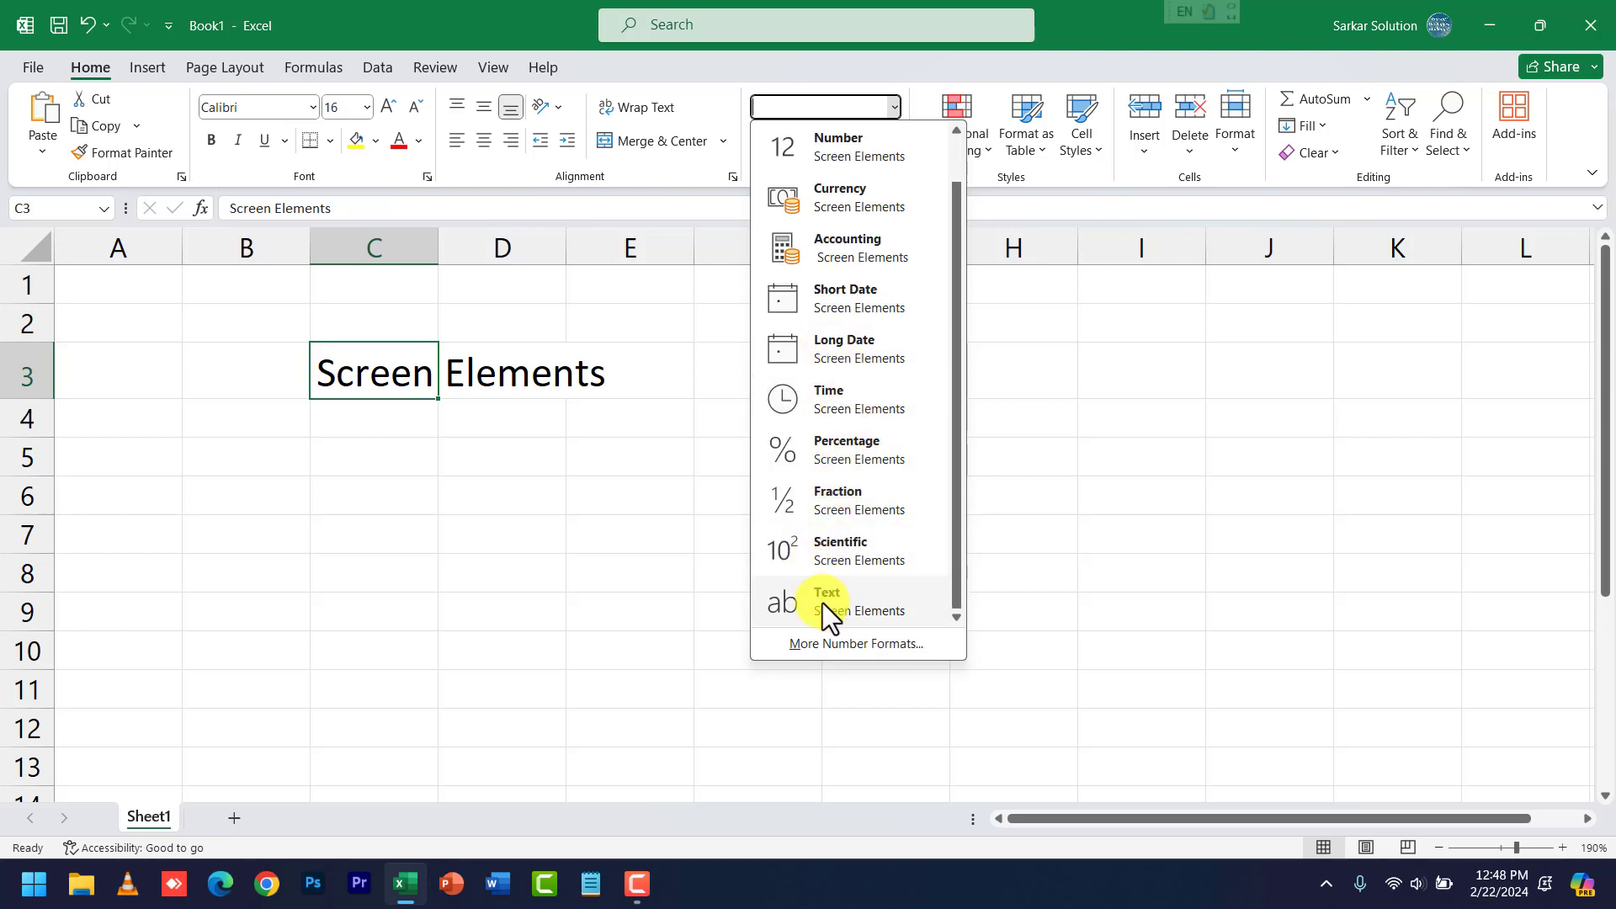
{"action": "scroll", "coordinate": [865, 560], "scroll_direction": "up", "scroll_amount": 1}
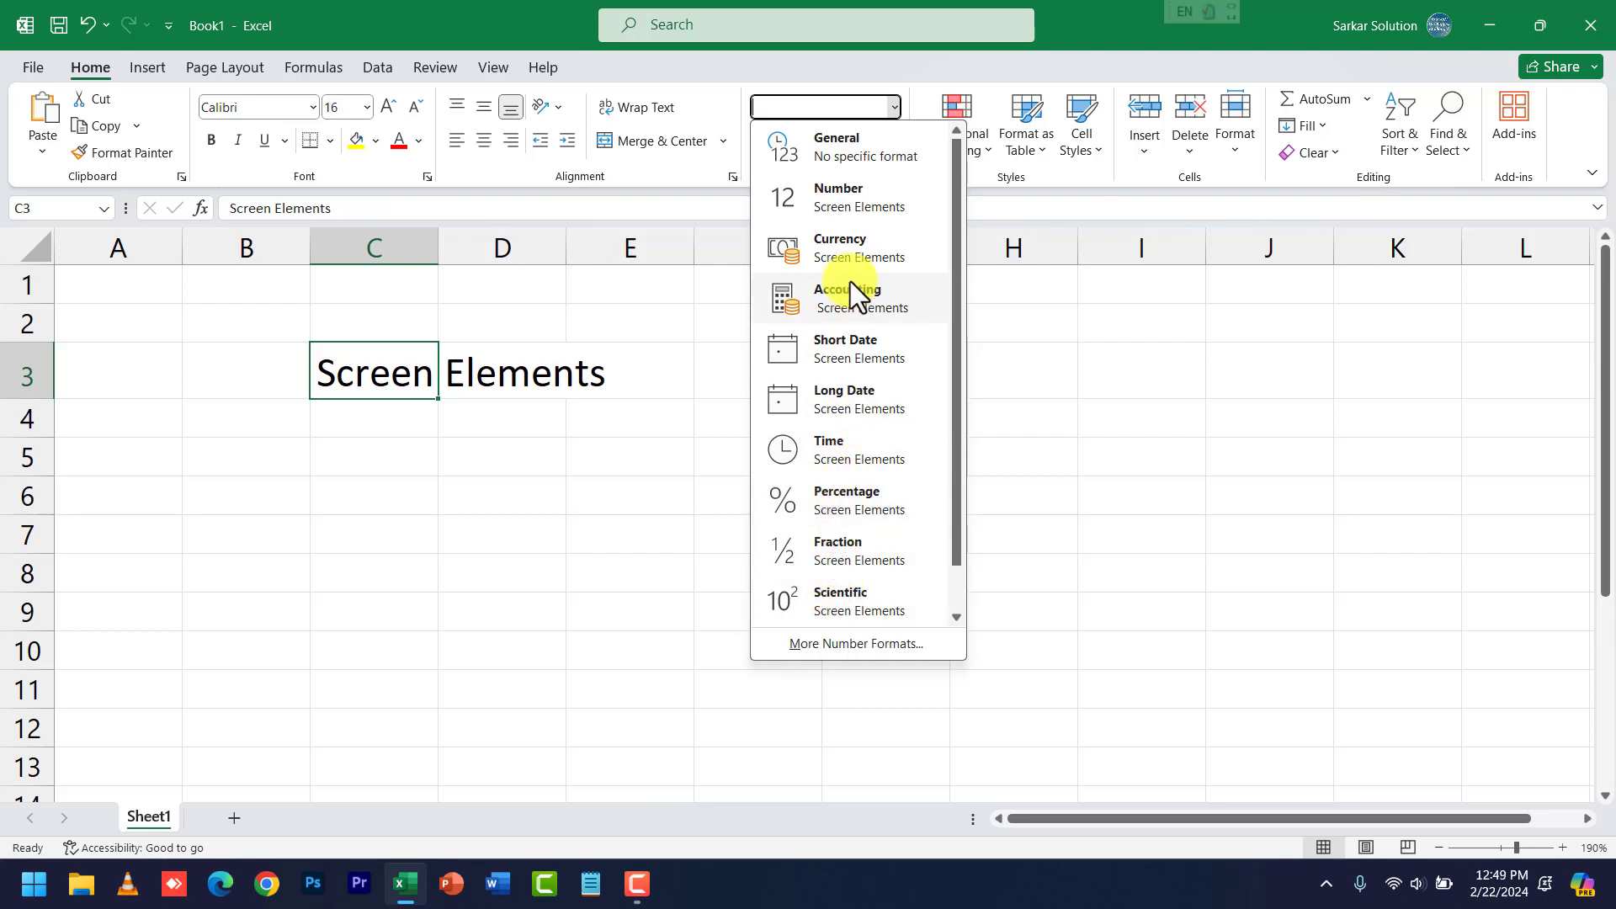
{"action": "left_click_drag", "start_coordinate": [961, 311], "coordinate": [958, 350]}
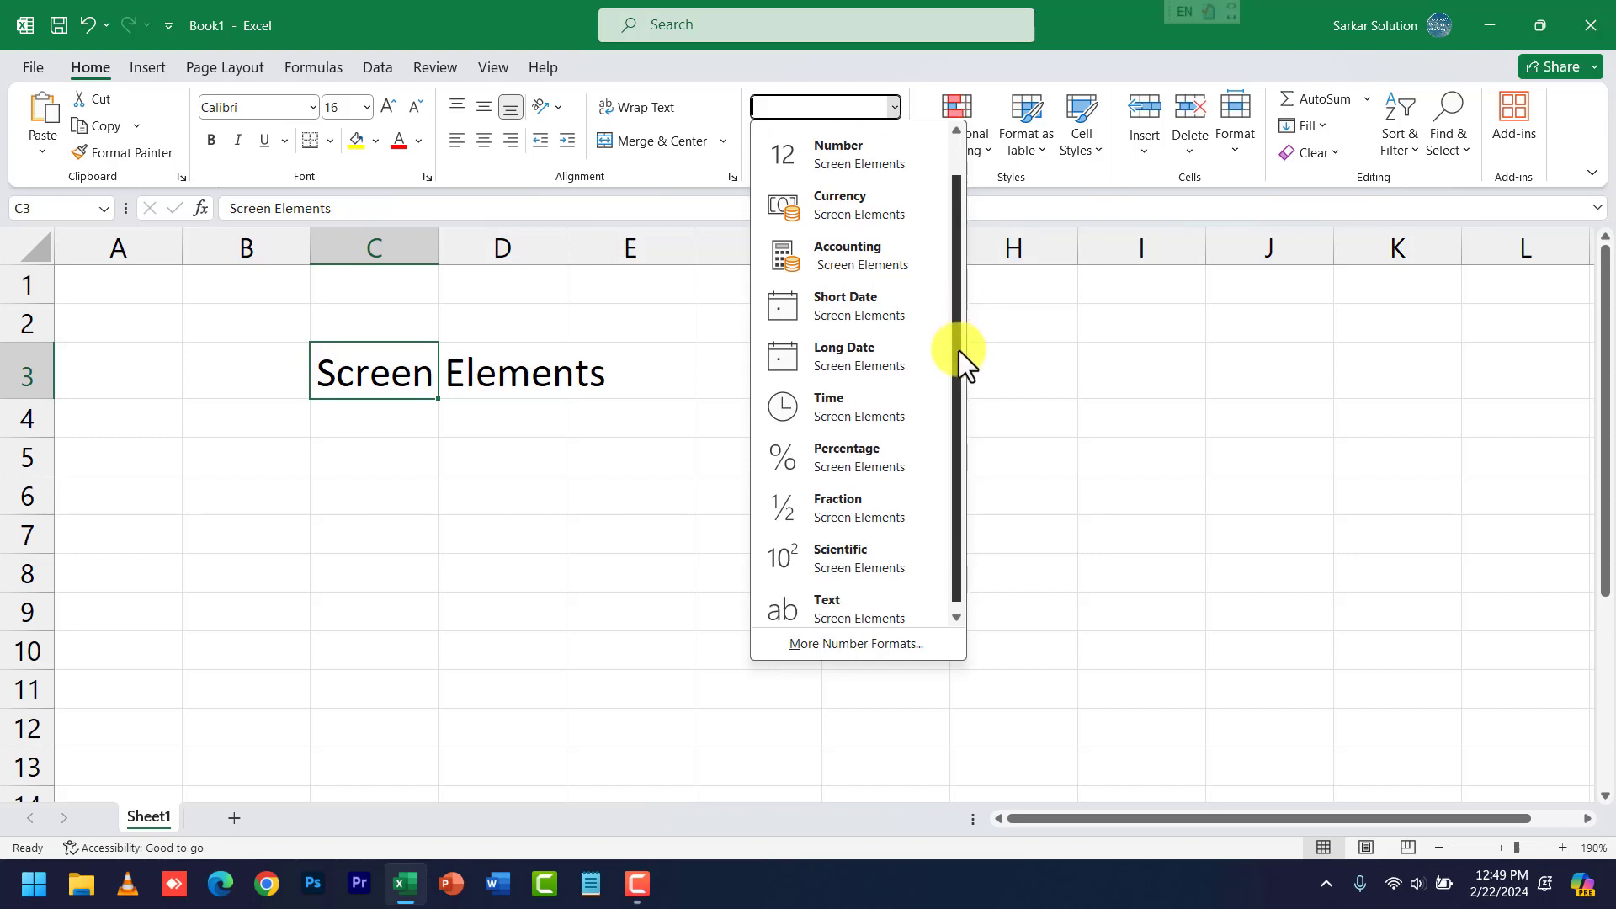
{"action": "left_click", "coordinate": [1037, 367]}
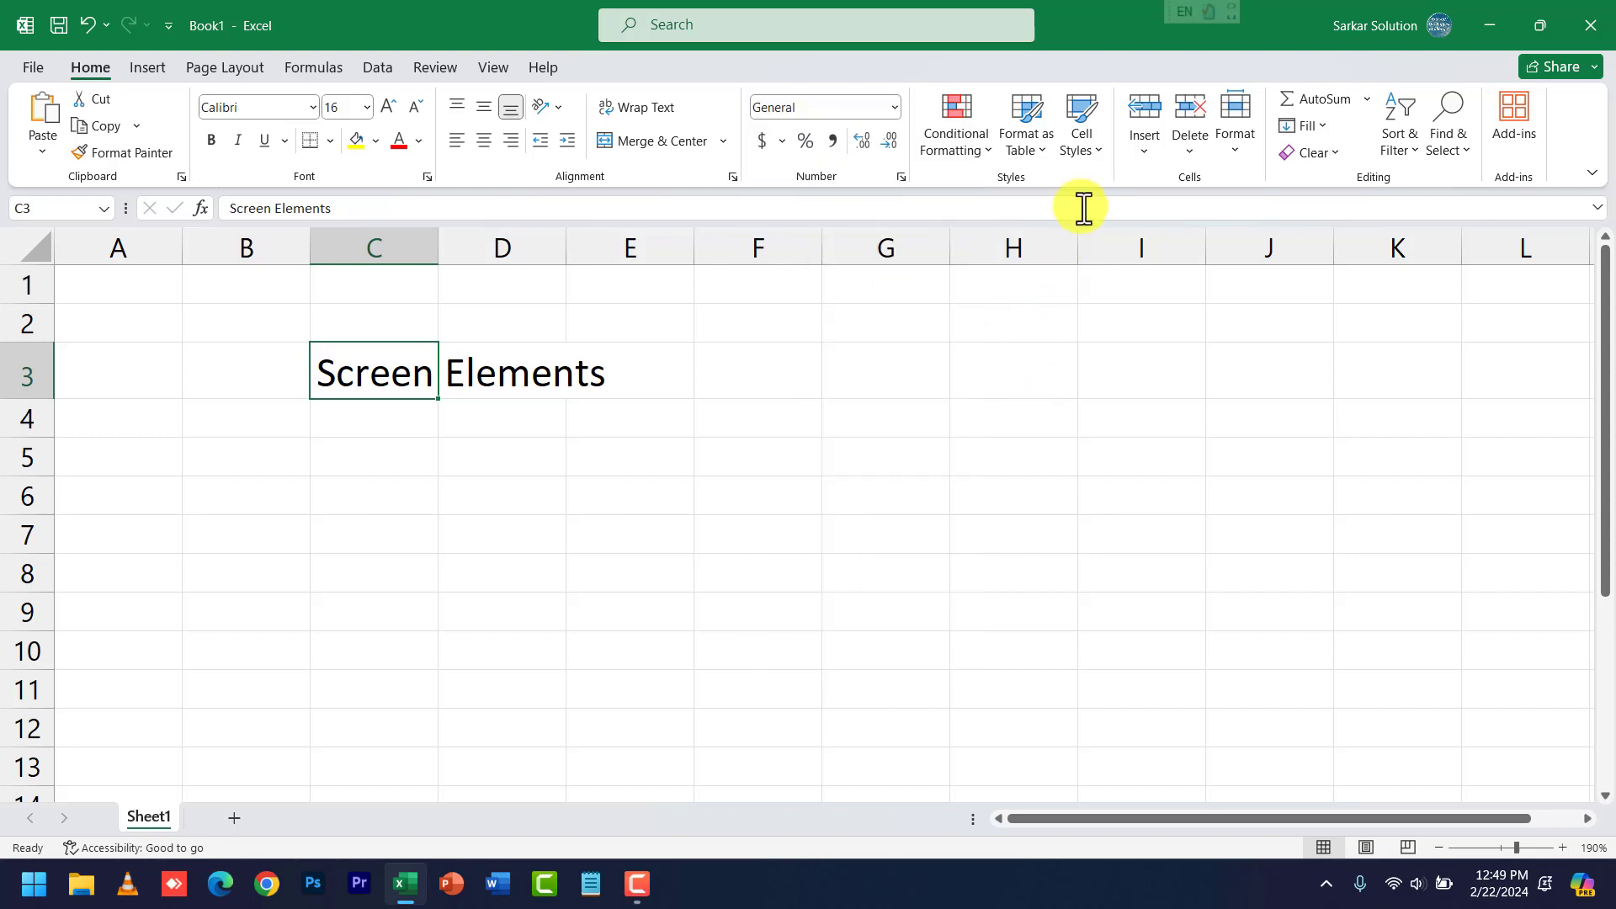
Look through the preset table styles and the cell styles available for the title cell.
{"action": "left_click", "coordinate": [1037, 148]}
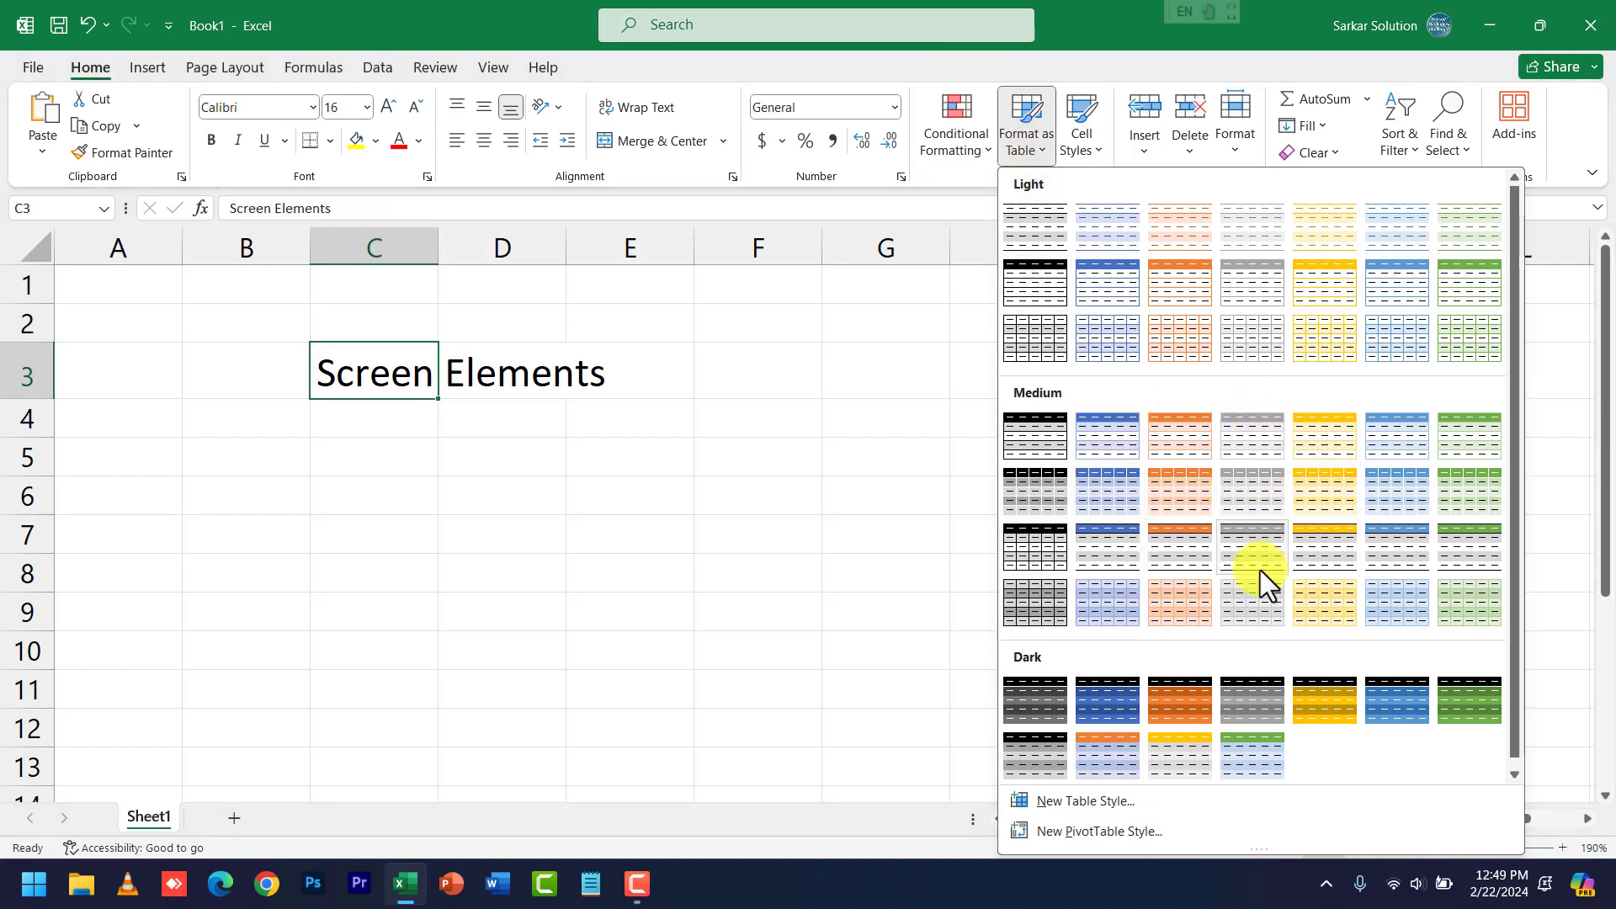
{"action": "left_click", "coordinate": [1095, 146]}
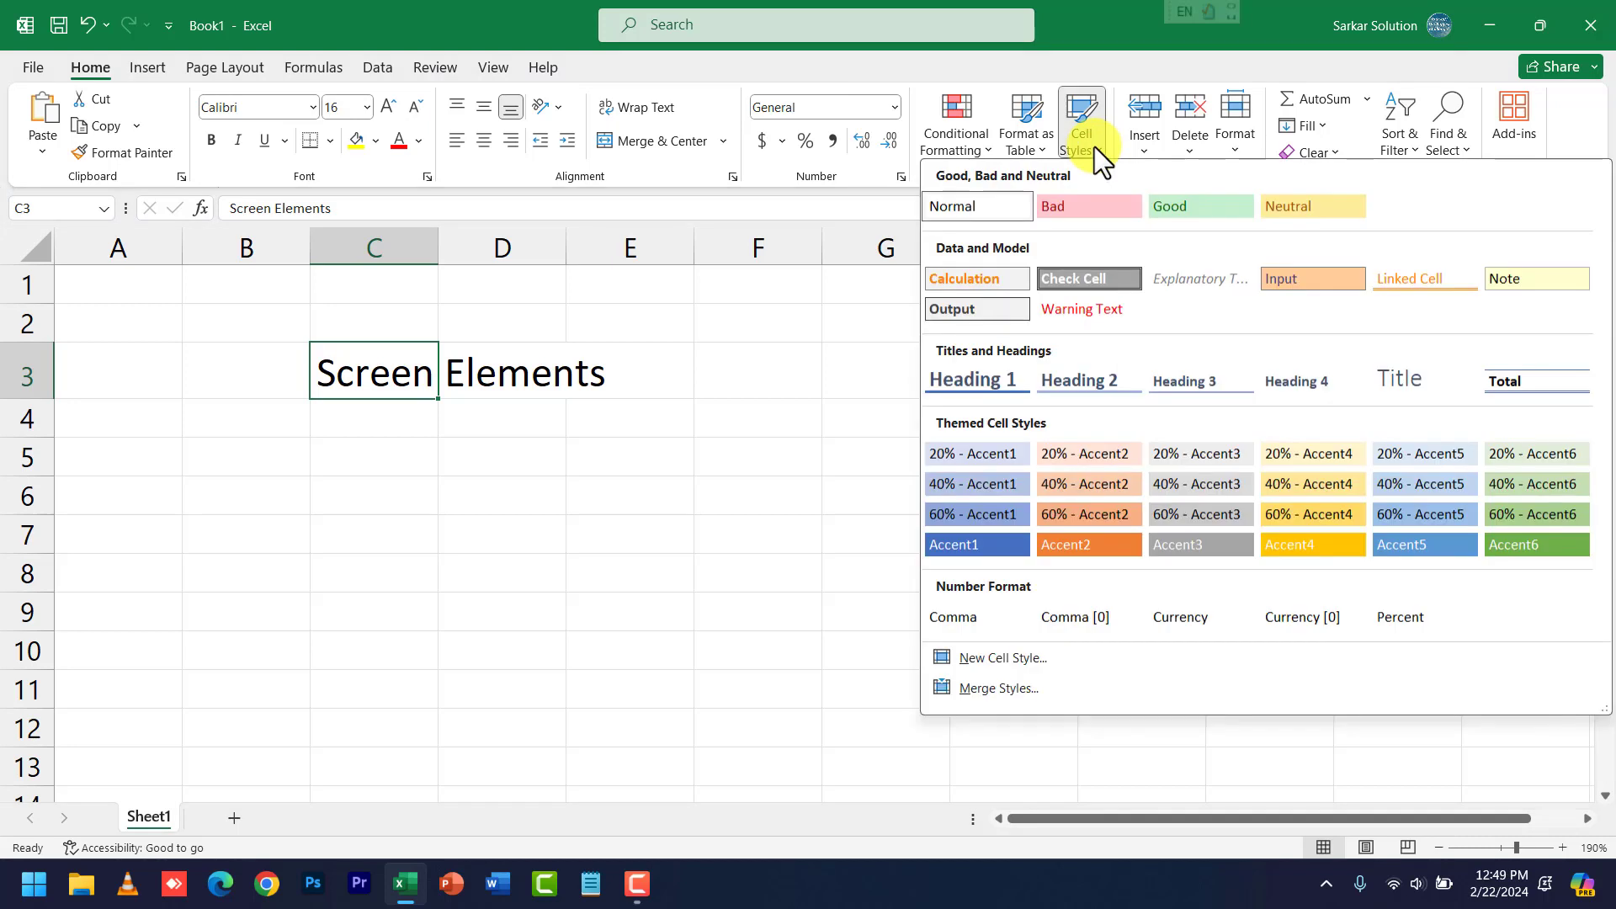
{"action": "left_click", "coordinate": [1095, 147]}
{"action": "left_click", "coordinate": [1094, 146]}
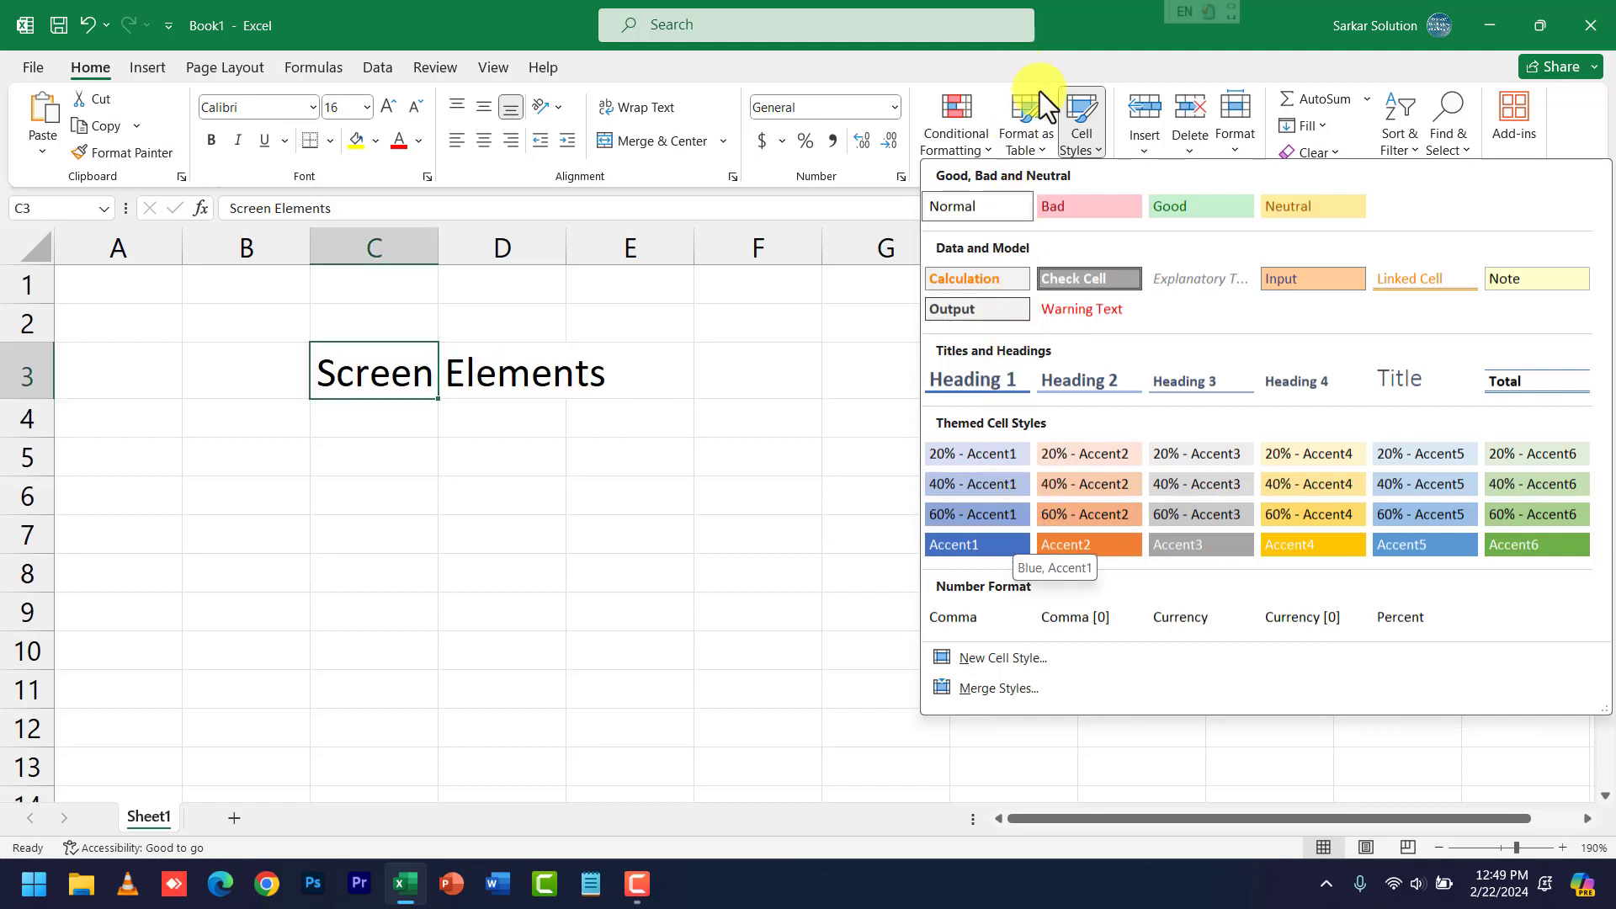
{"action": "left_click", "coordinate": [1084, 137]}
Examine the choices for inserting, deleting and formatting cells, and the available AutoSum functions.
{"action": "left_click", "coordinate": [1138, 148]}
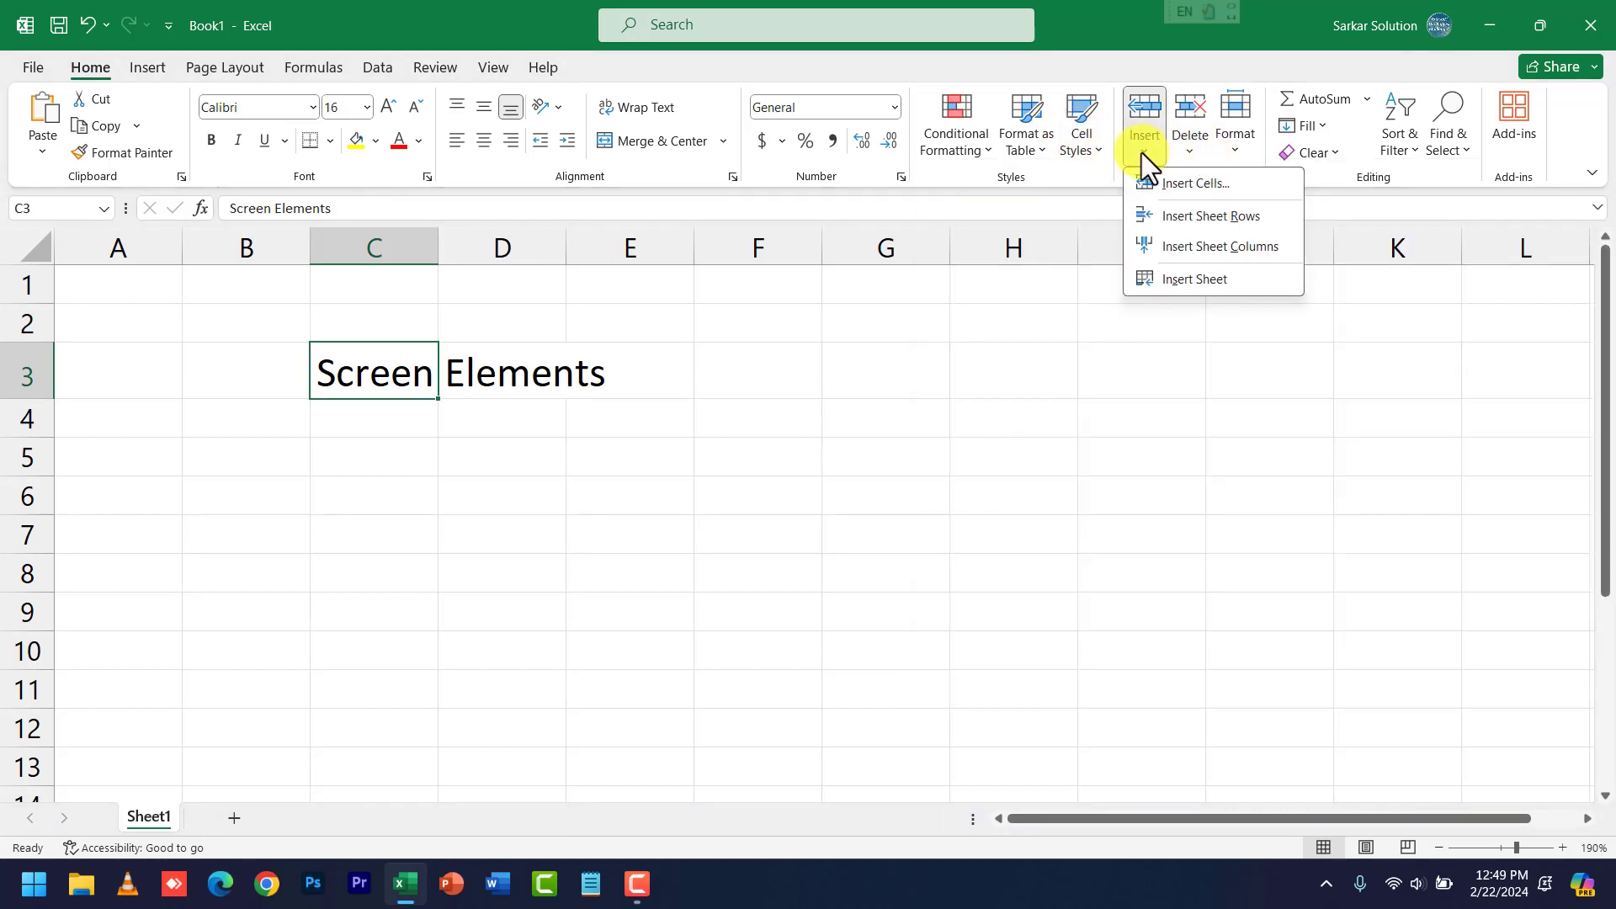
{"action": "left_click", "coordinate": [1138, 153]}
{"action": "left_click", "coordinate": [1138, 153]}
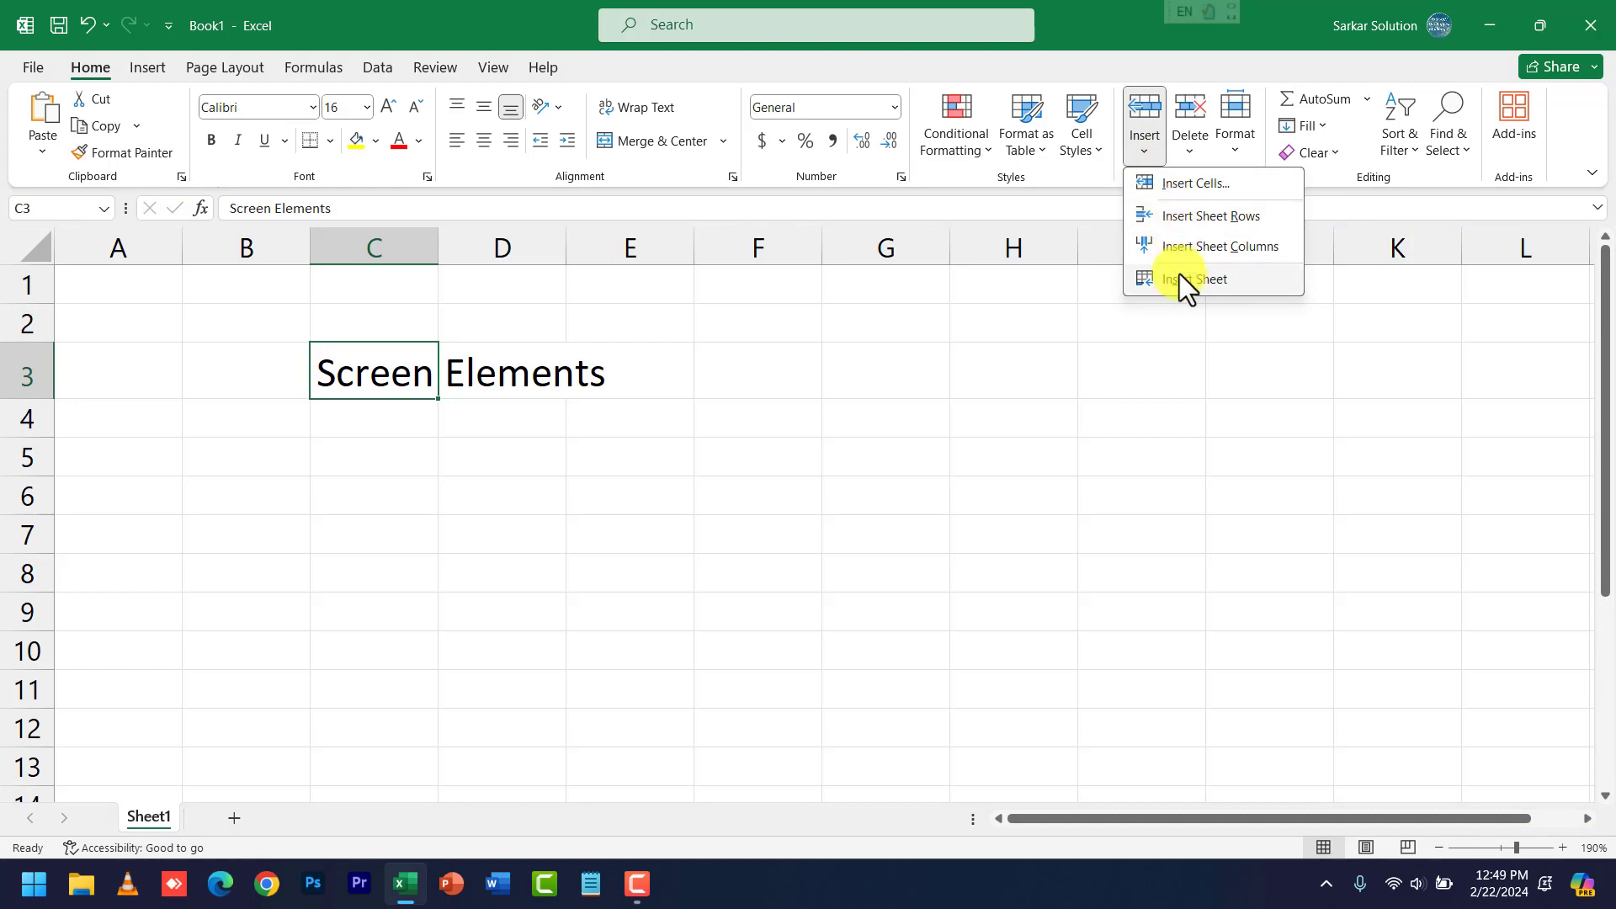
{"action": "left_click", "coordinate": [1188, 156]}
{"action": "left_click", "coordinate": [1191, 154]}
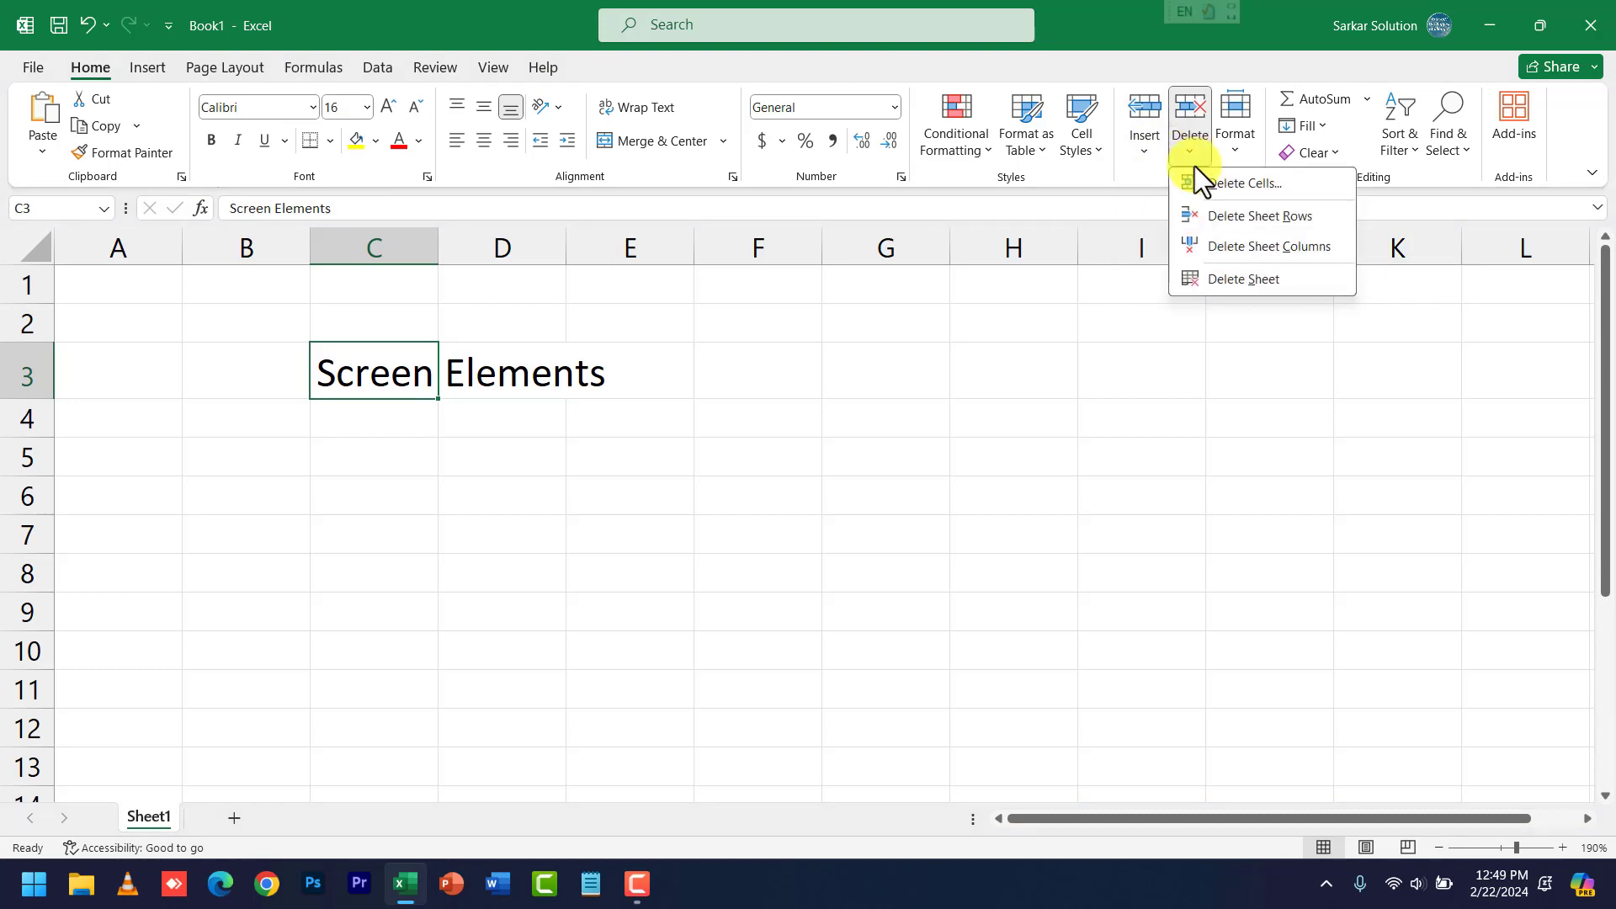
{"action": "left_click", "coordinate": [1240, 154]}
{"action": "left_click", "coordinate": [1240, 153]}
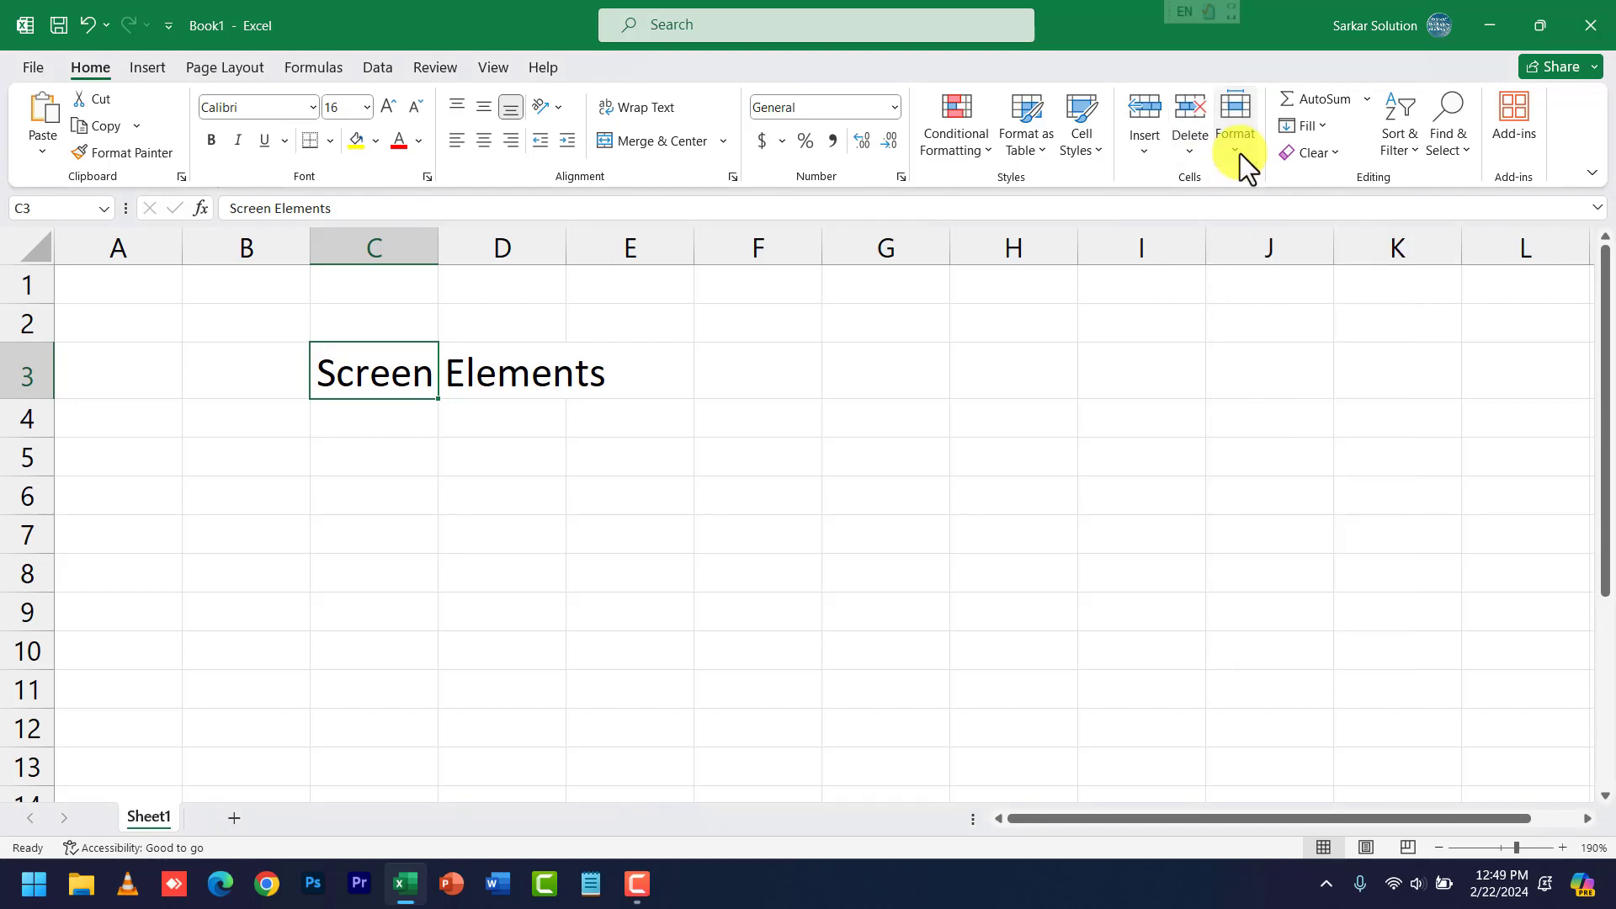
{"action": "left_click", "coordinate": [1367, 103]}
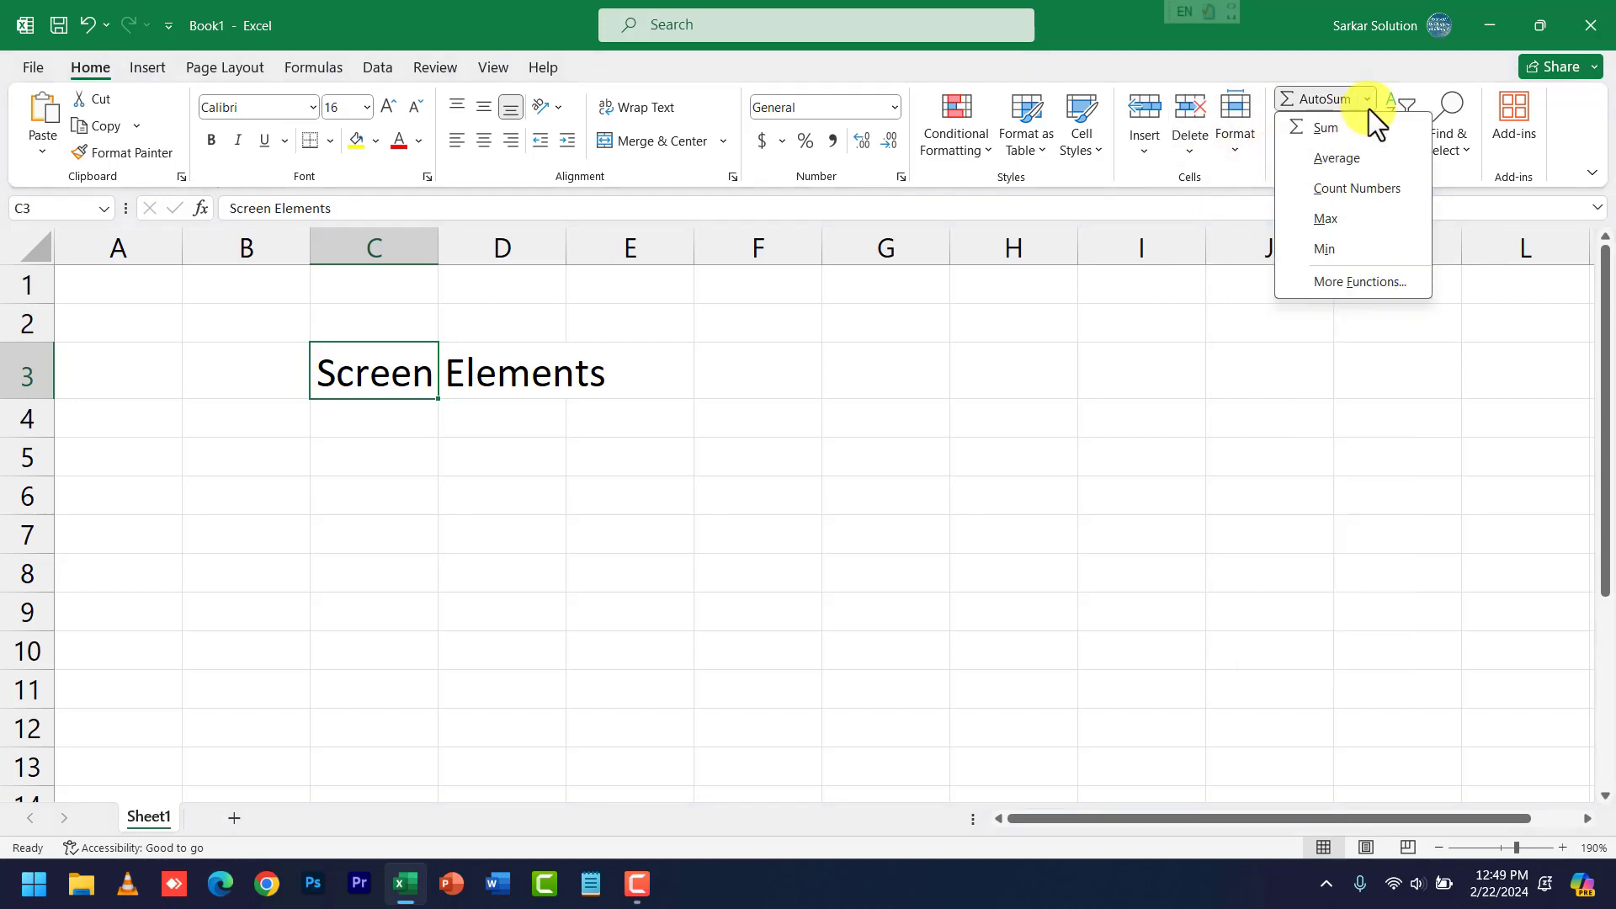
{"action": "left_click", "coordinate": [1047, 361]}
Enter the headings "Function" in cell C4 and "Formula" in cell D4.
{"action": "left_click", "coordinate": [408, 423]}
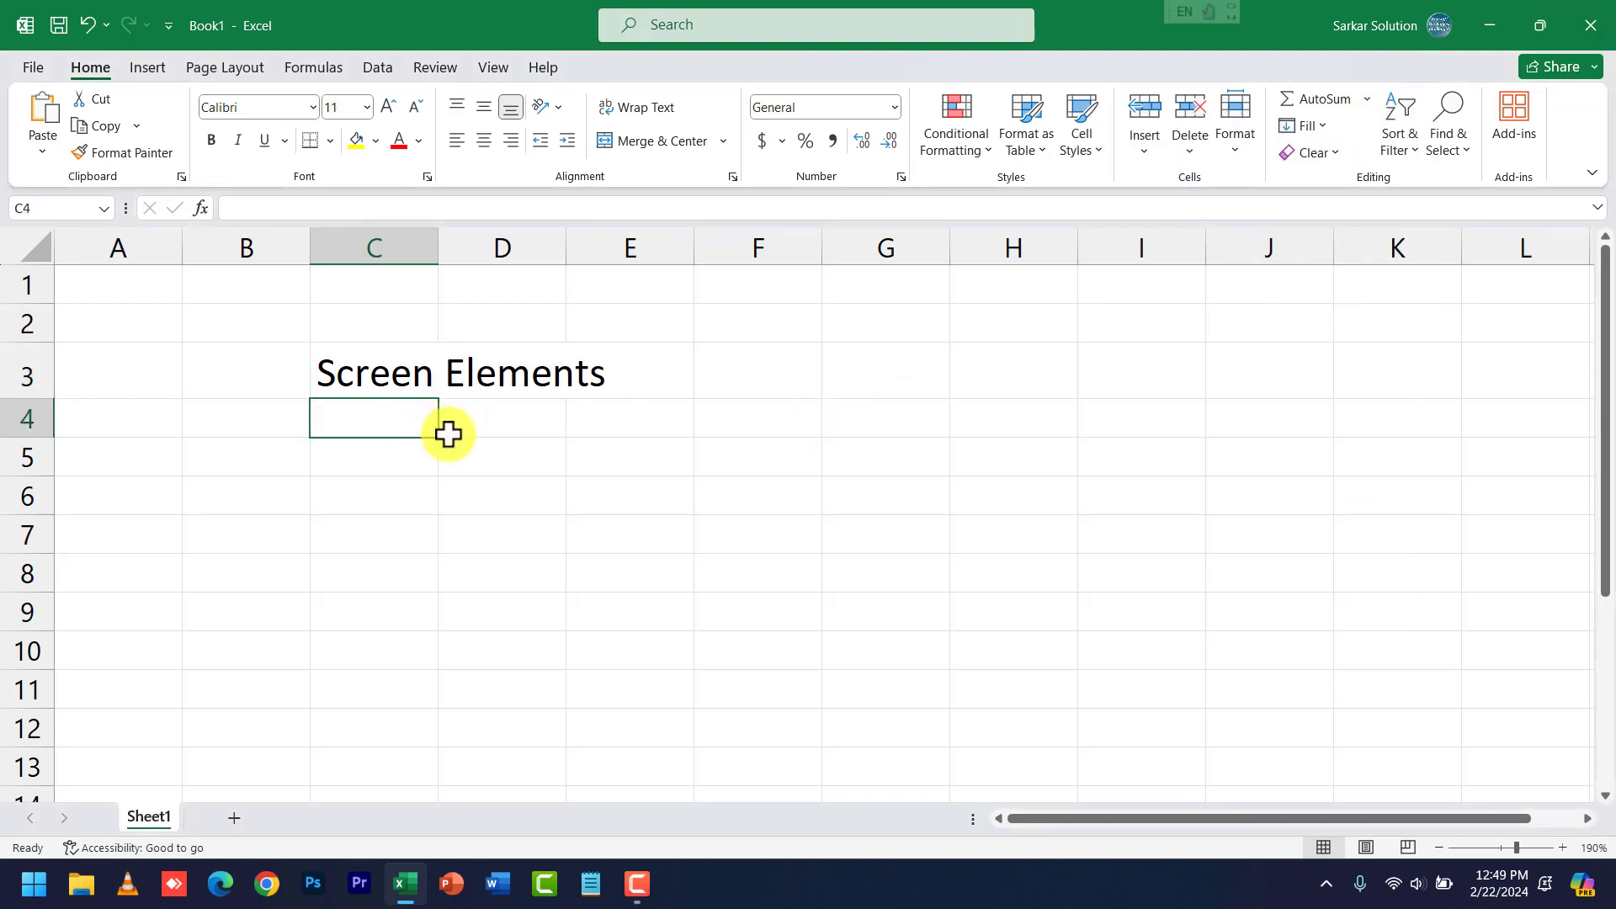
{"action": "type", "text": "Function"}
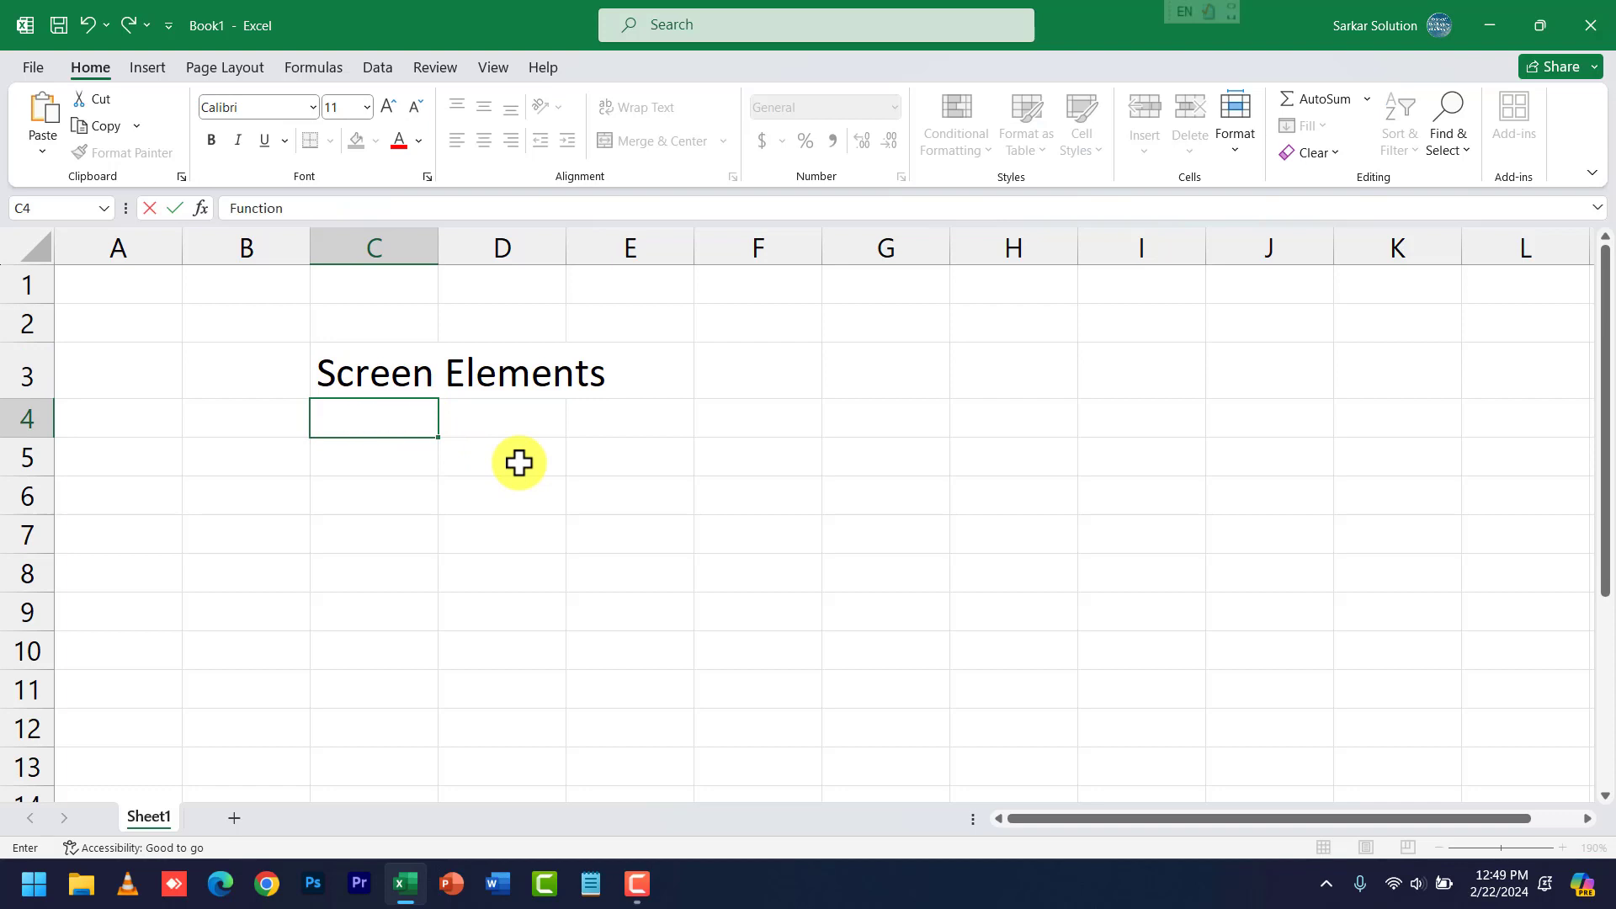
{"action": "key", "text": "Tab"}
{"action": "type", "text": "Formul"}
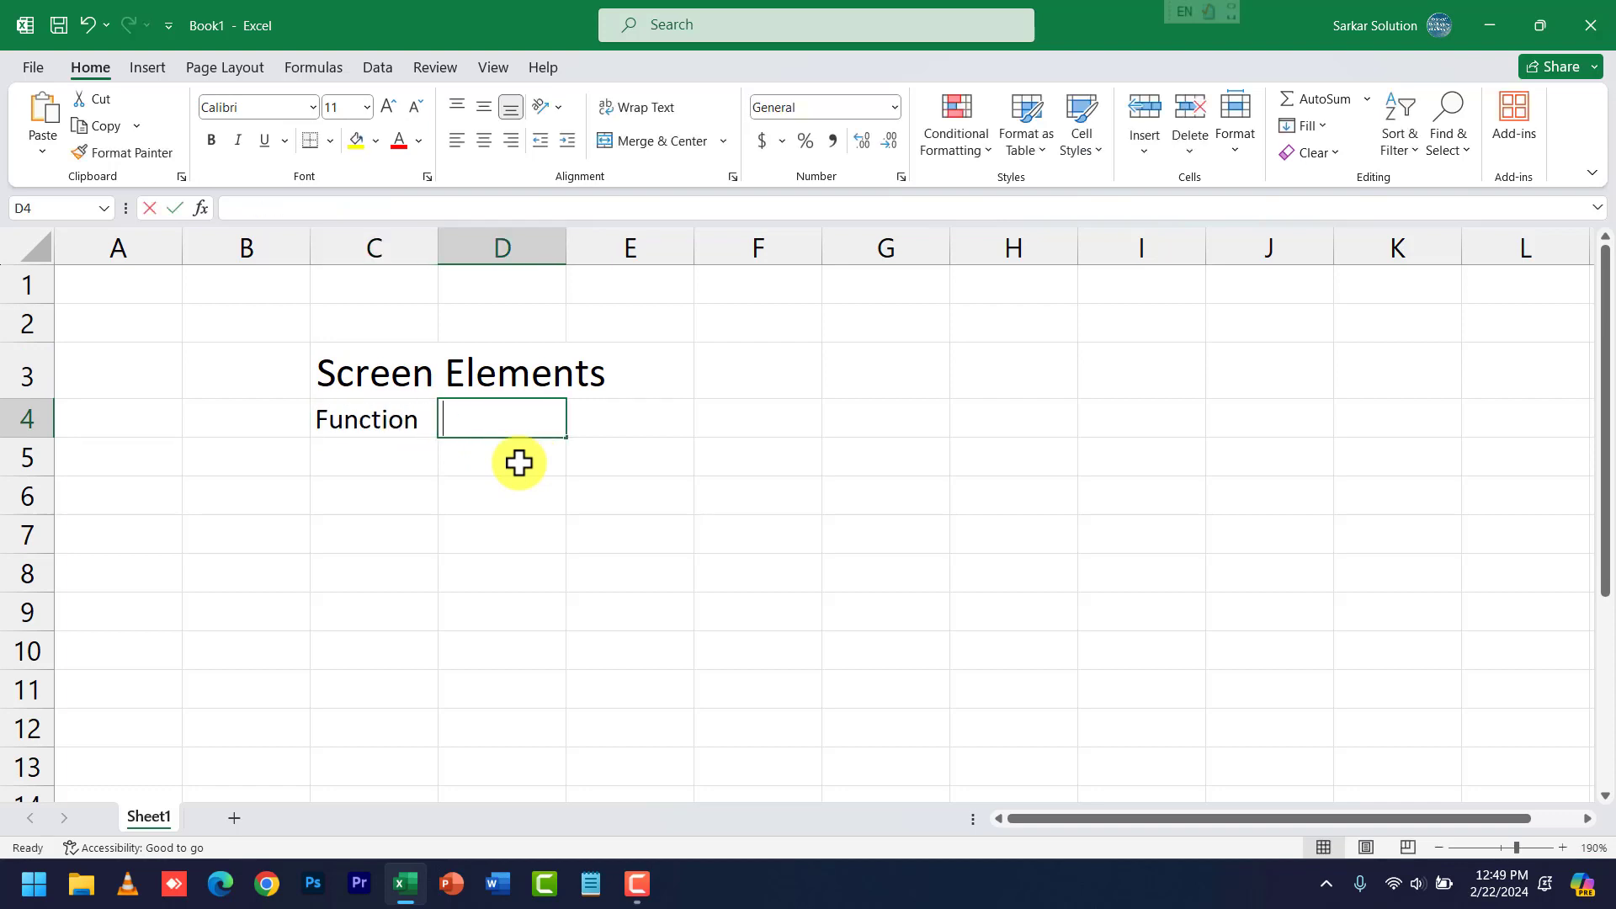
{"action": "type", "text": "a"}
{"action": "key", "text": "Return"}
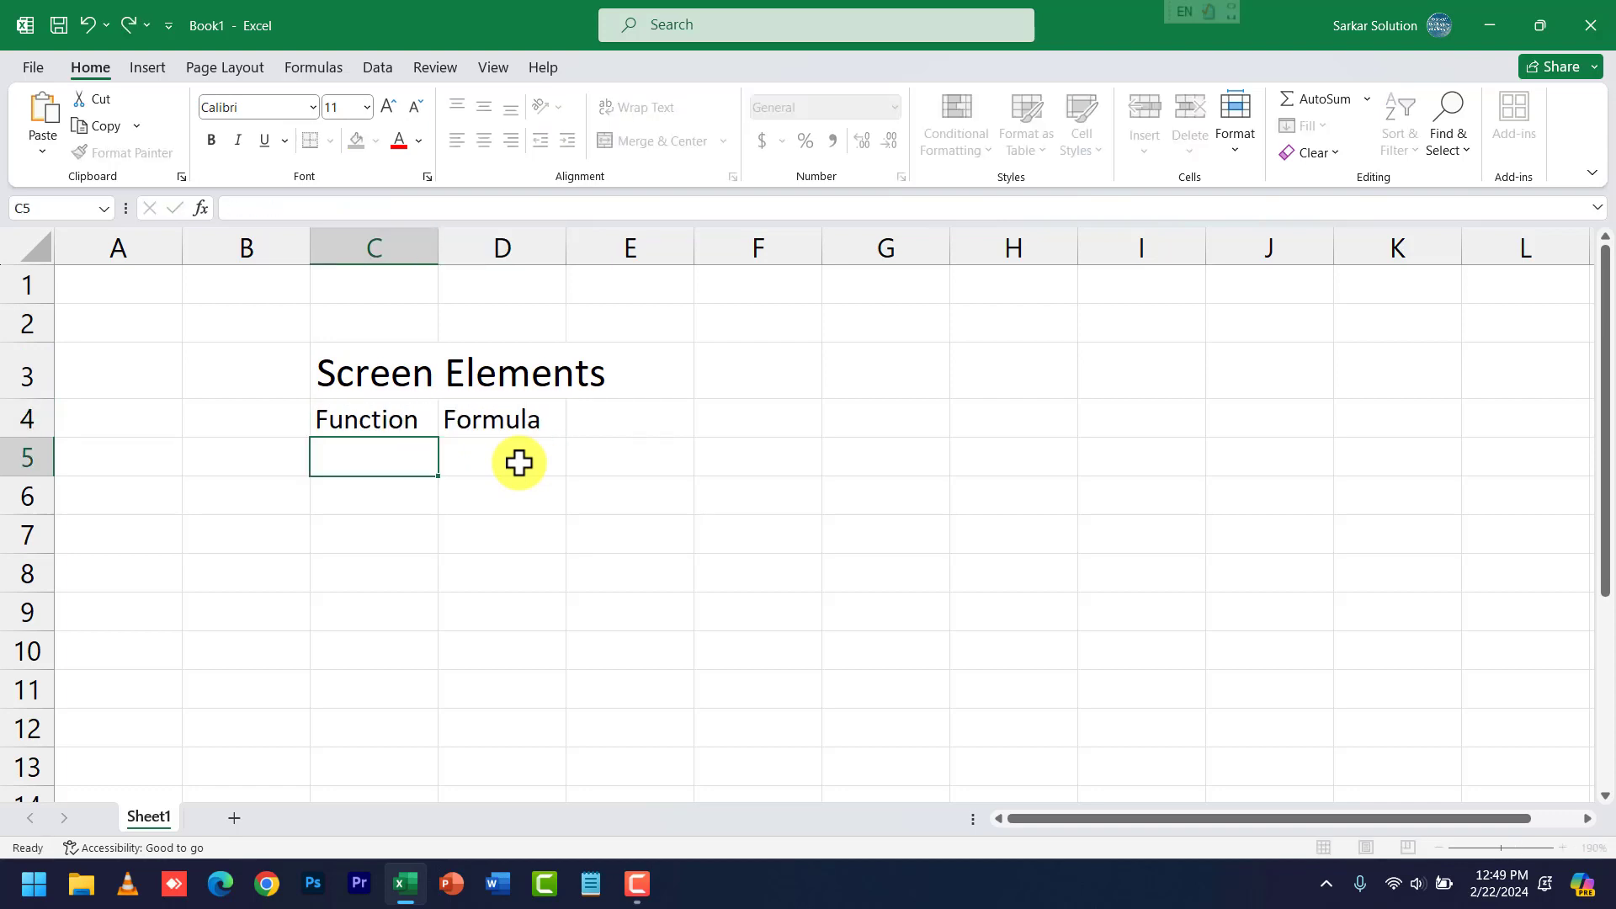
{"action": "left_click", "coordinate": [518, 462]}
{"action": "left_click", "coordinate": [505, 421]}
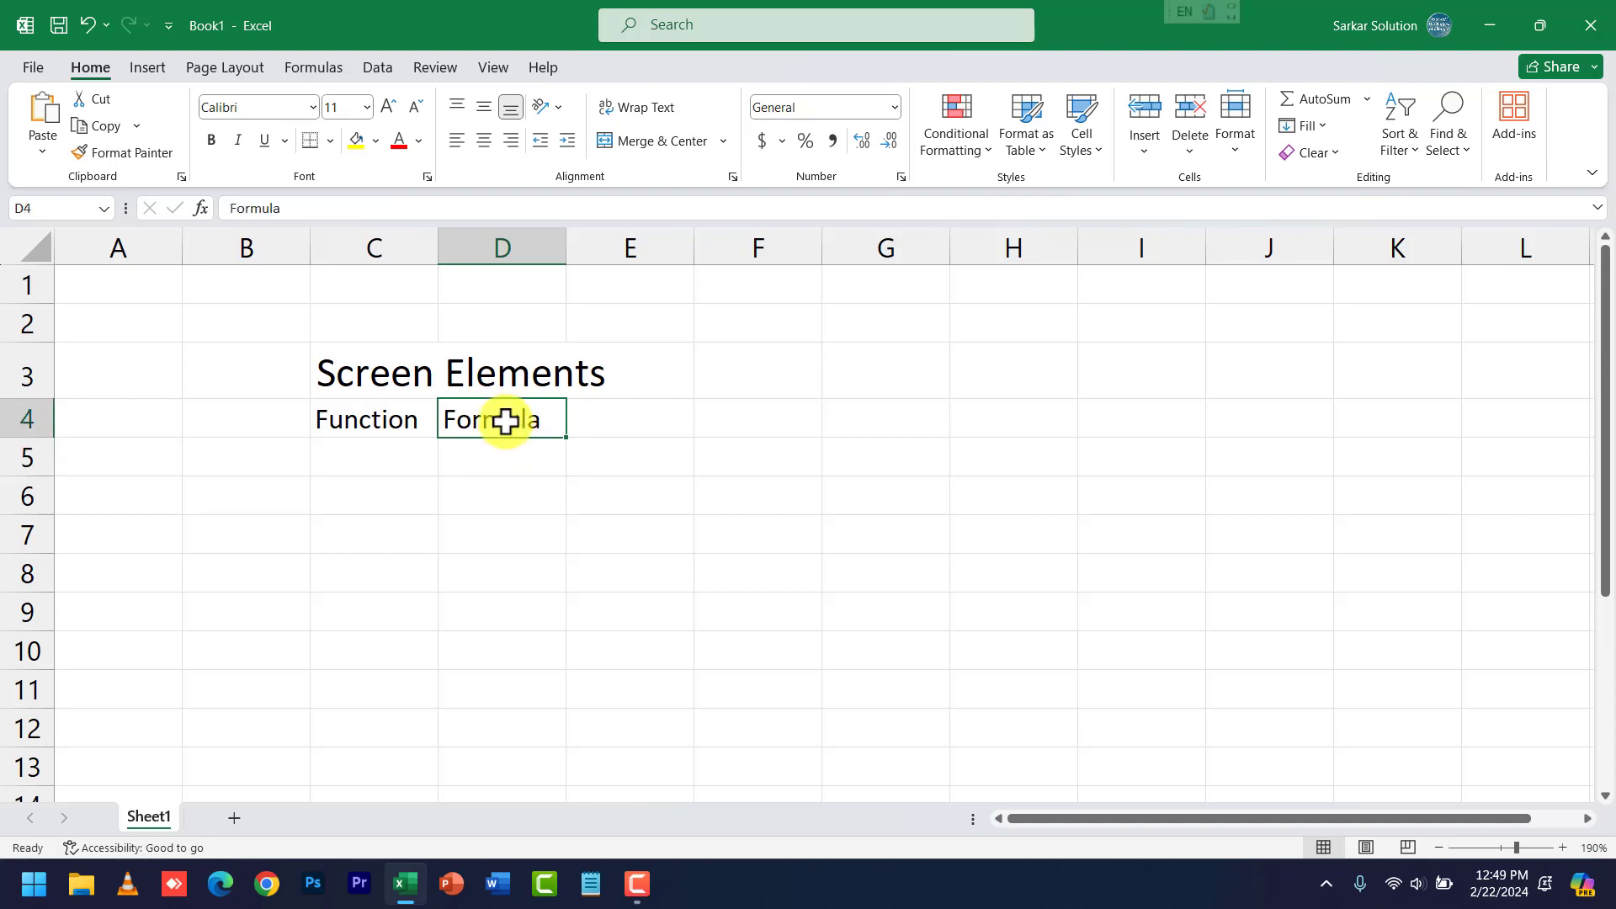
{"action": "left_click", "coordinate": [384, 420]}
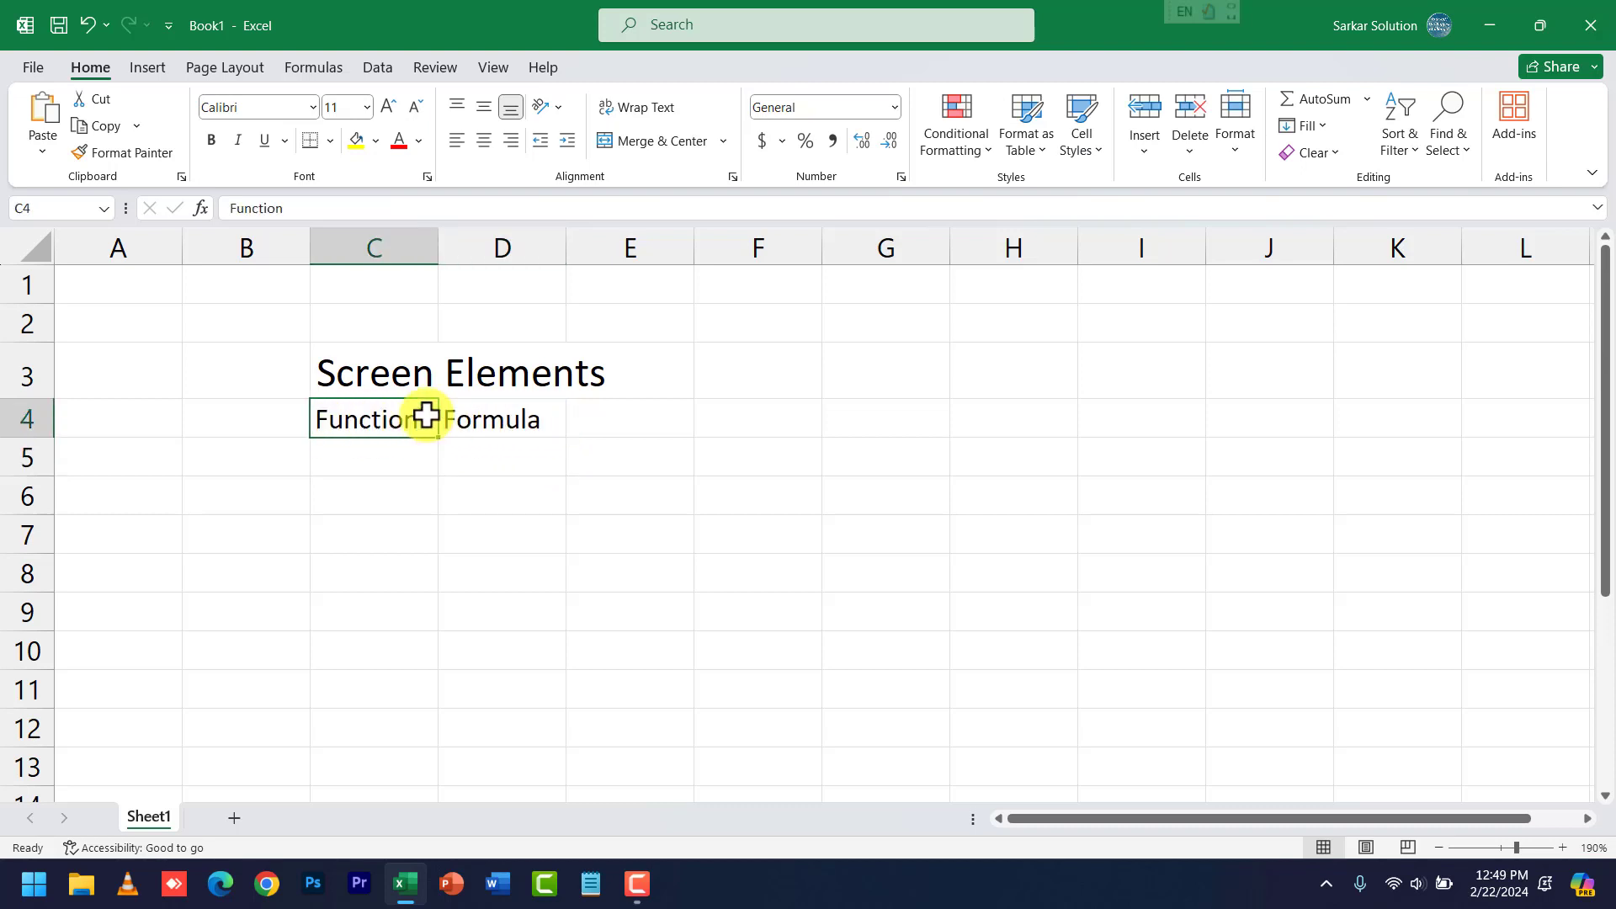
Review the AutoSum functions and the Sort & Filter options from an empty cell, and close the Help pane.
{"action": "left_click", "coordinate": [1176, 371]}
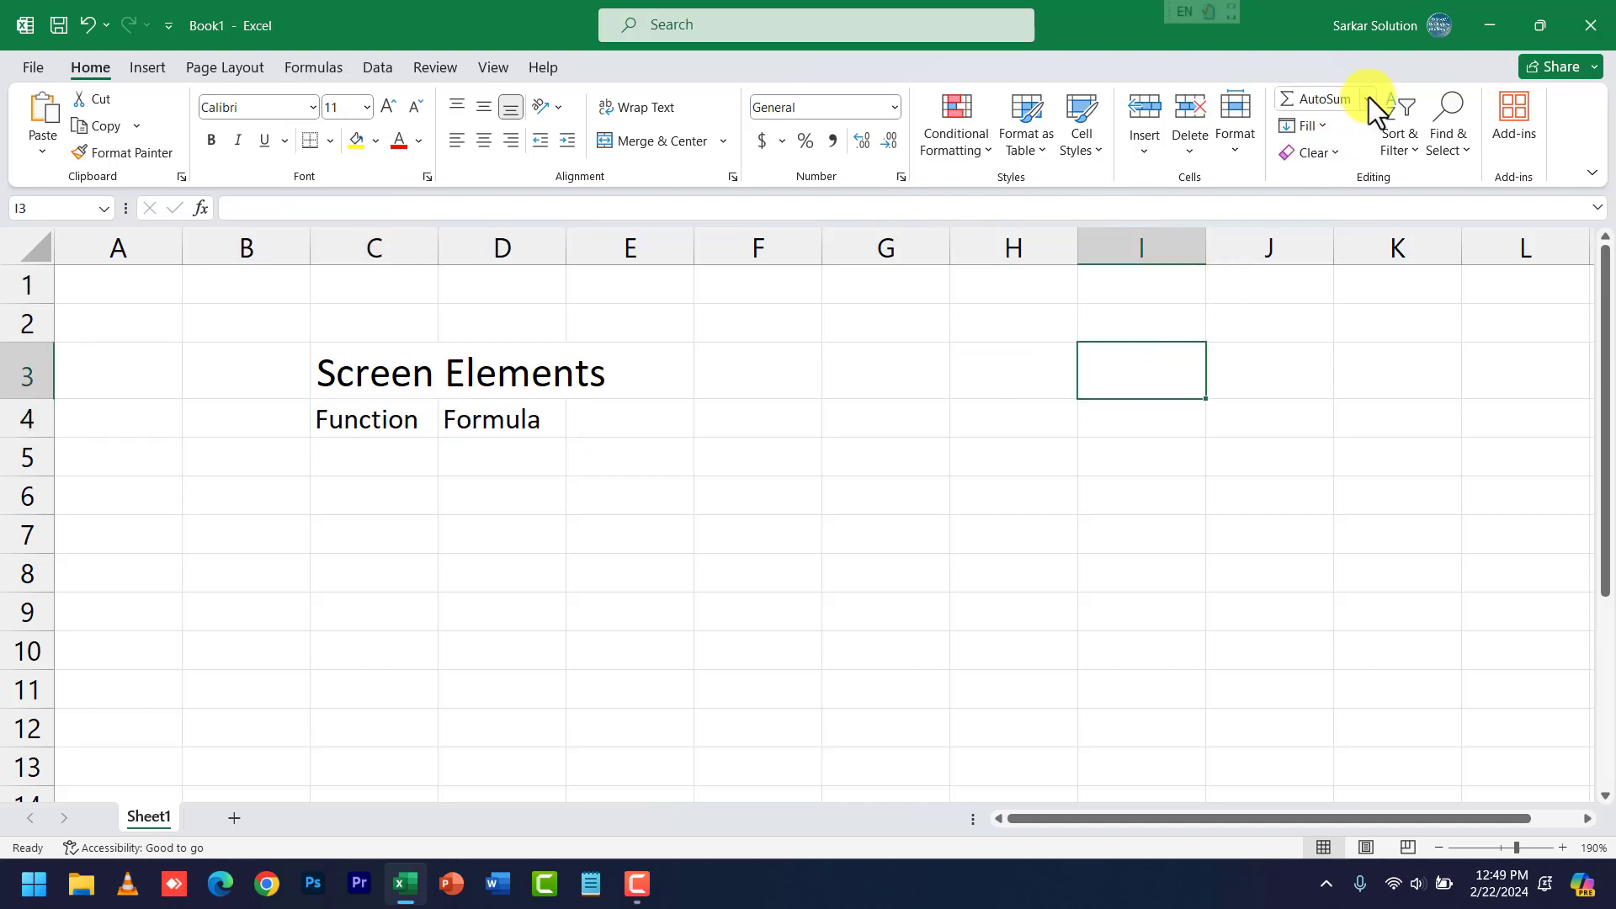
{"action": "left_click", "coordinate": [1367, 98]}
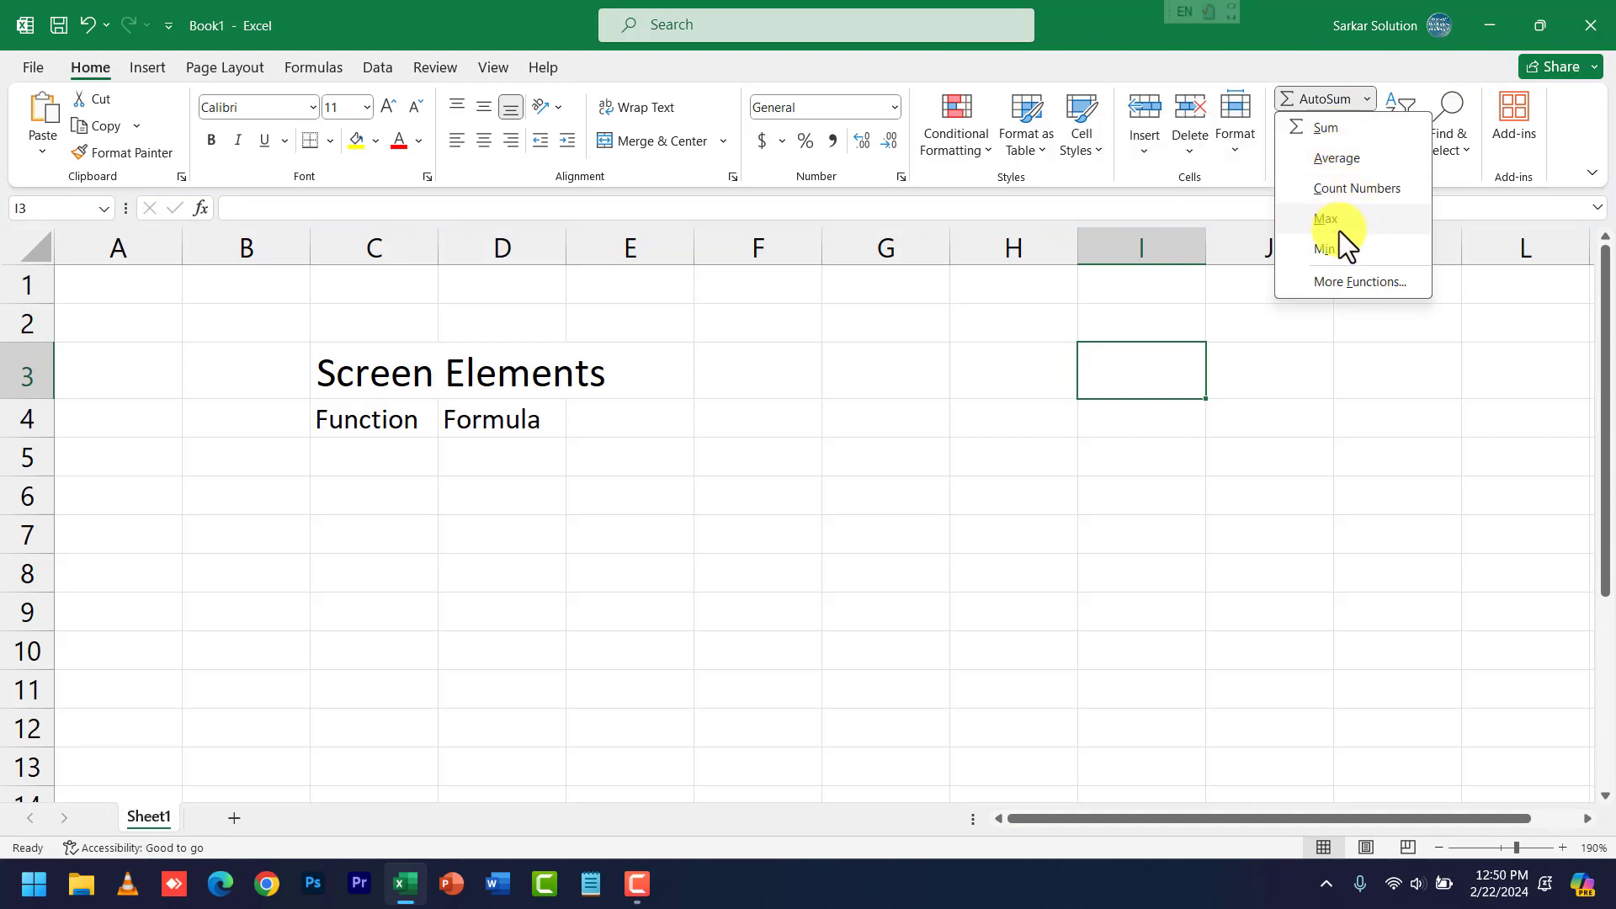
{"action": "left_click", "coordinate": [1272, 363]}
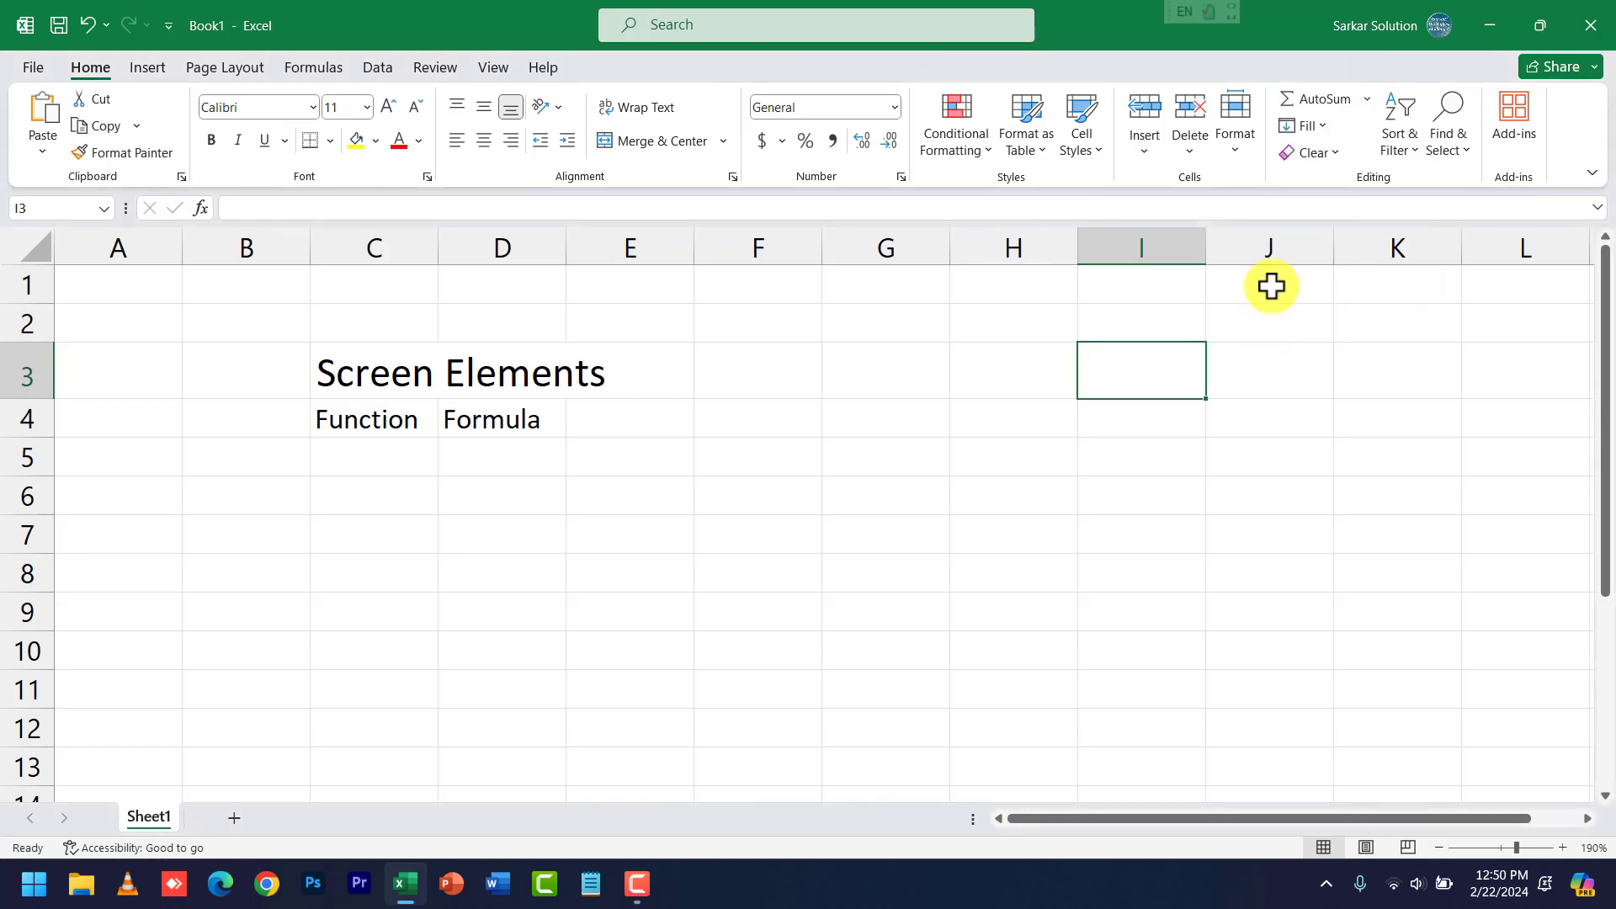
{"action": "left_click", "coordinate": [1398, 149]}
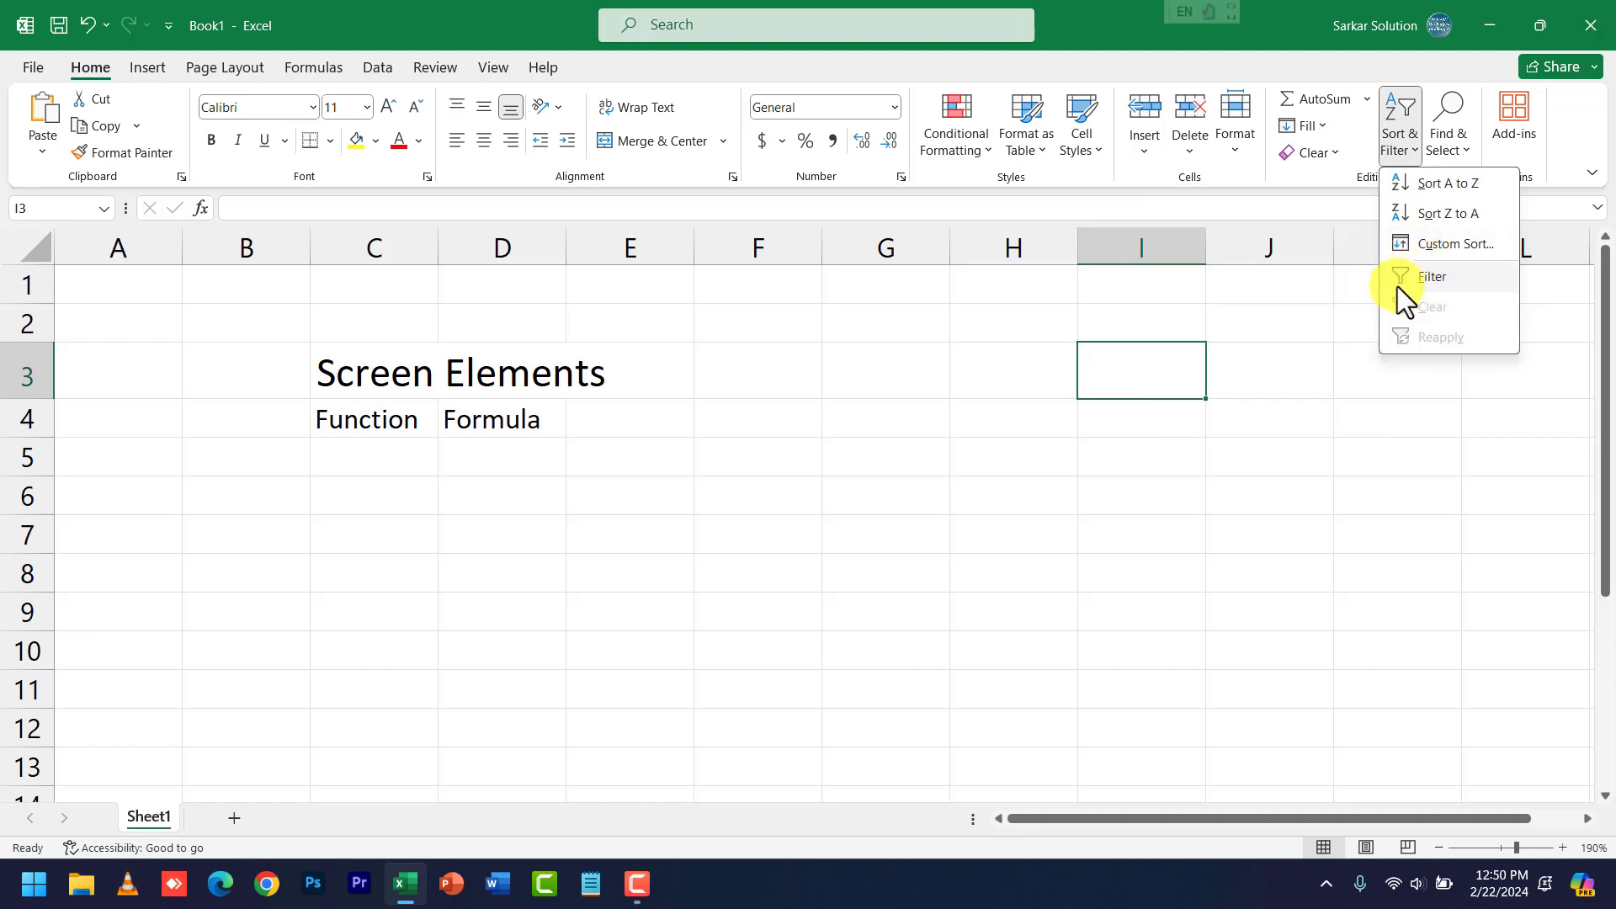
{"action": "left_click", "coordinate": [1231, 403]}
{"action": "left_click", "coordinate": [1069, 354]}
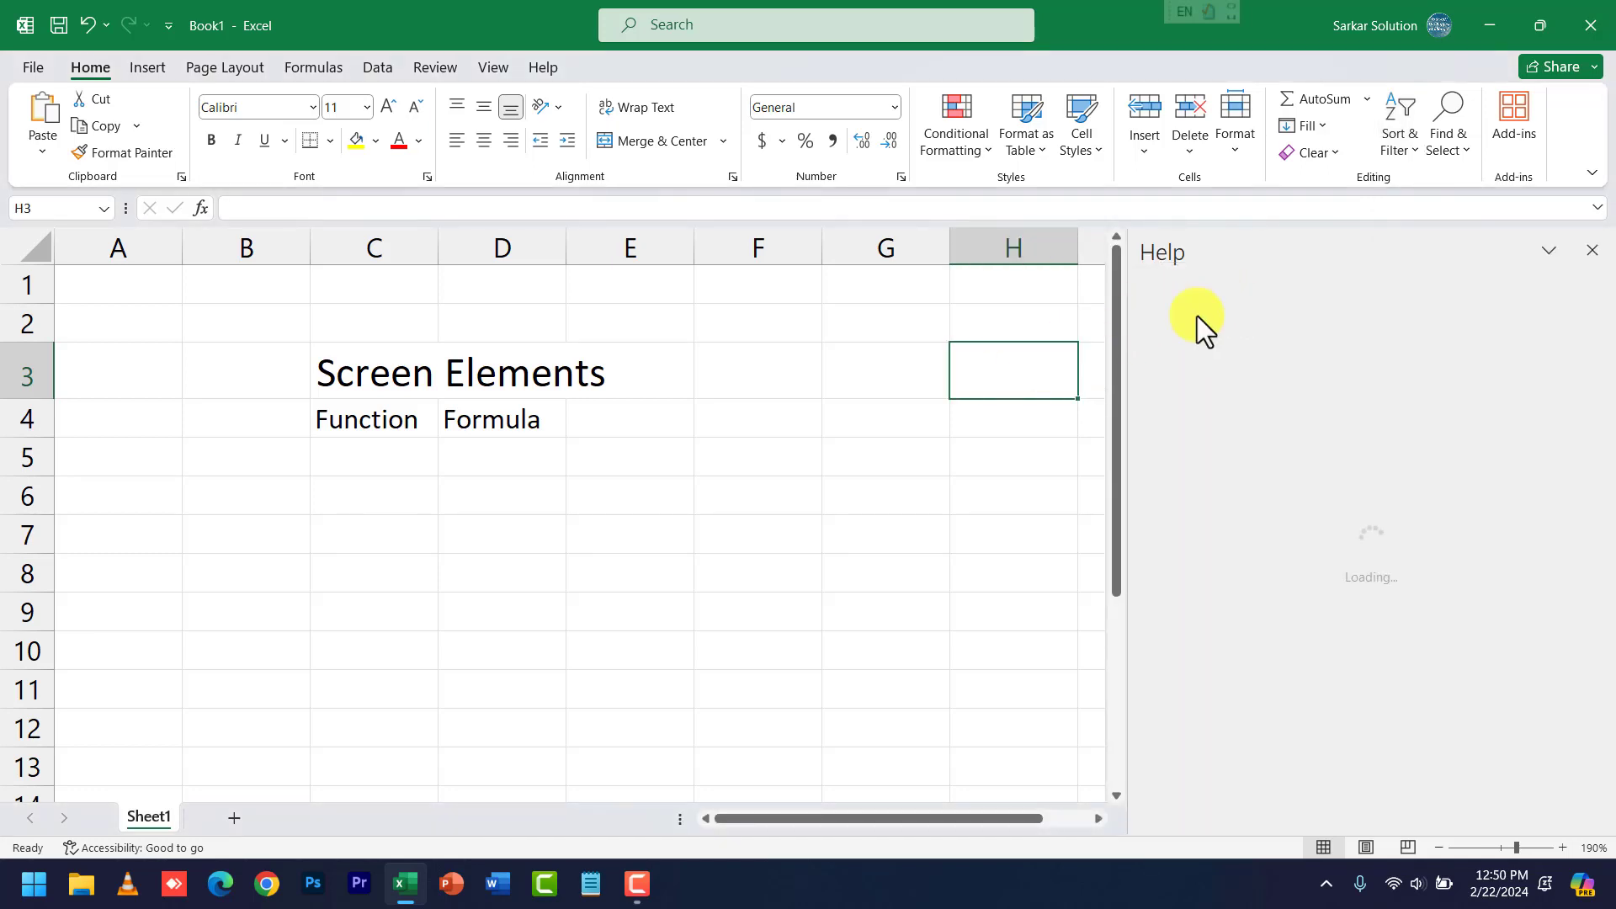
{"action": "left_click", "coordinate": [1591, 249]}
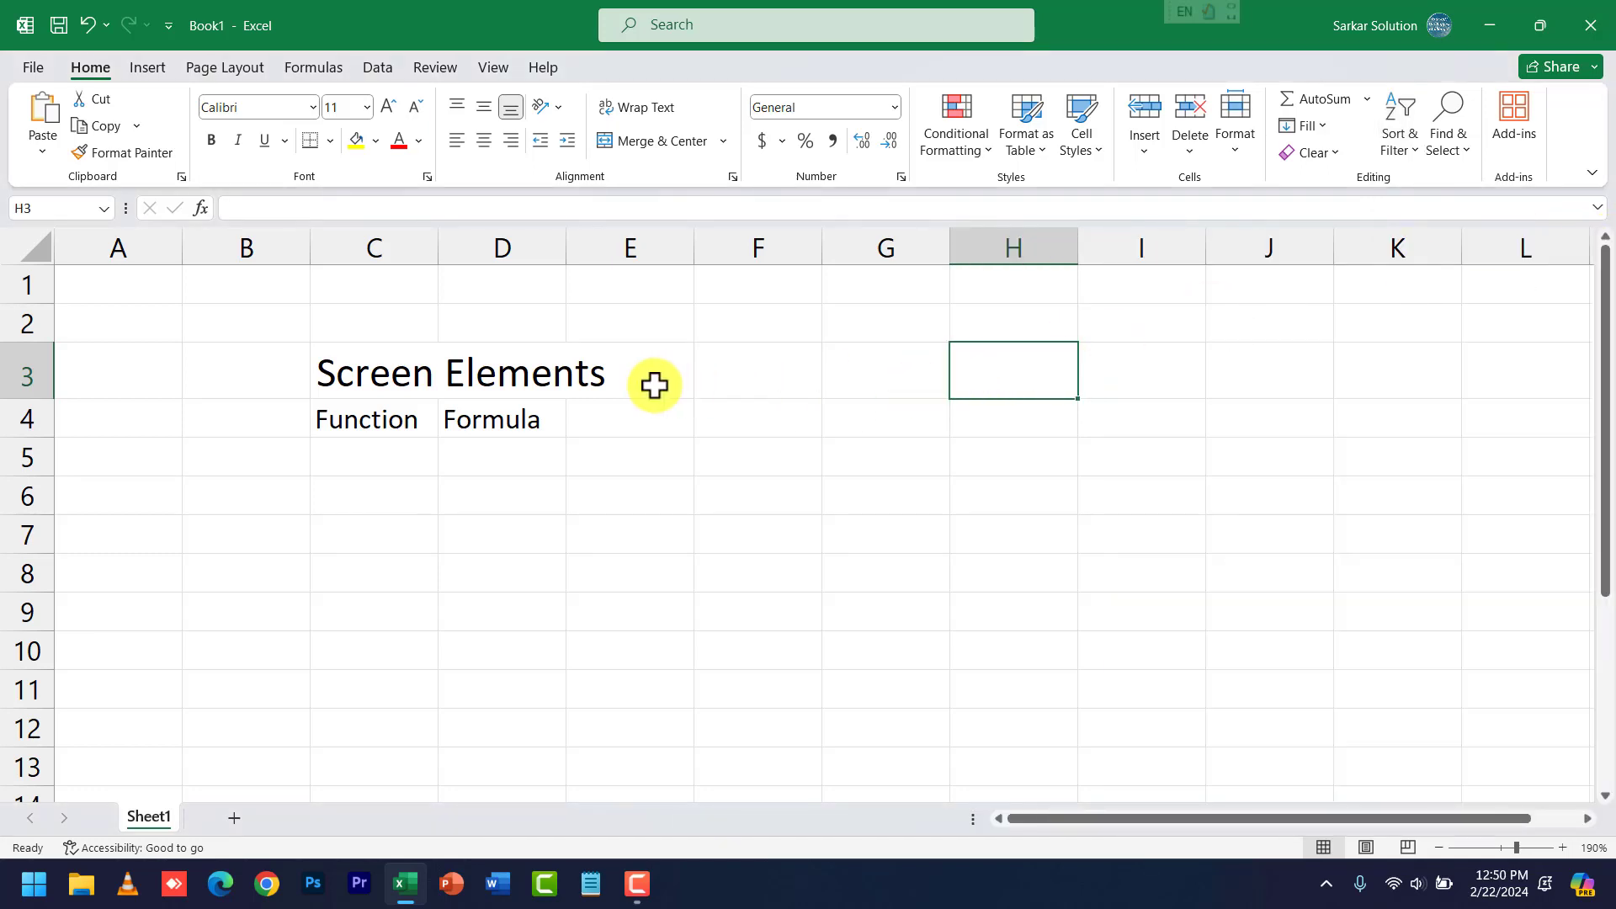
Format the "Screen Elements" title in C3 as bold, size 22, with a red font colour.
{"action": "left_click", "coordinate": [365, 371]}
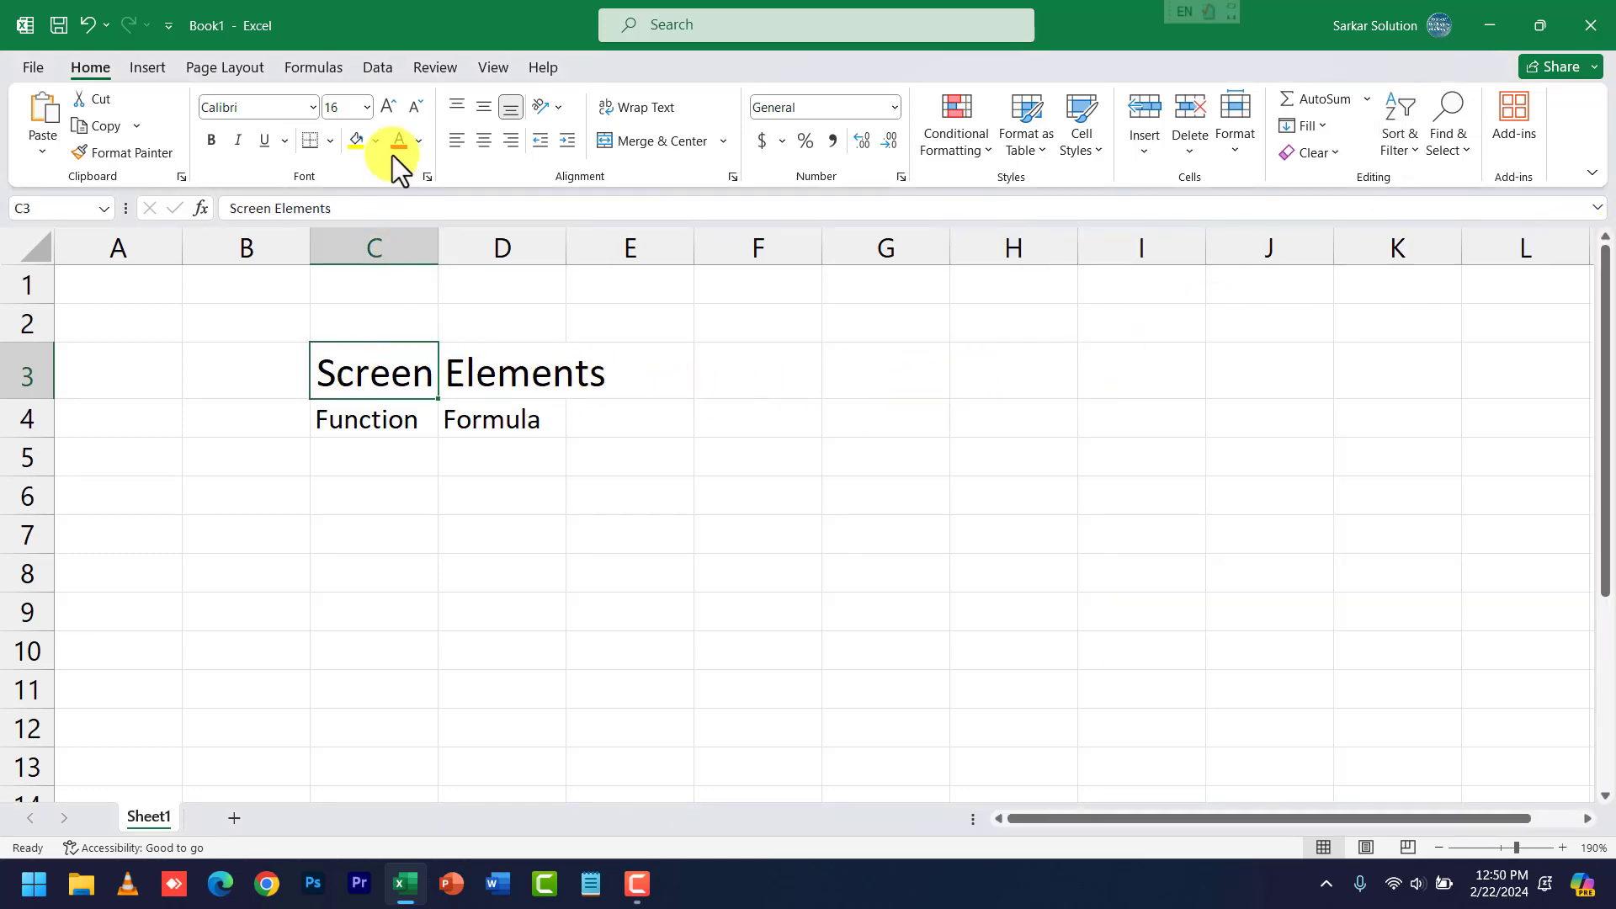
{"action": "left_click", "coordinate": [212, 140]}
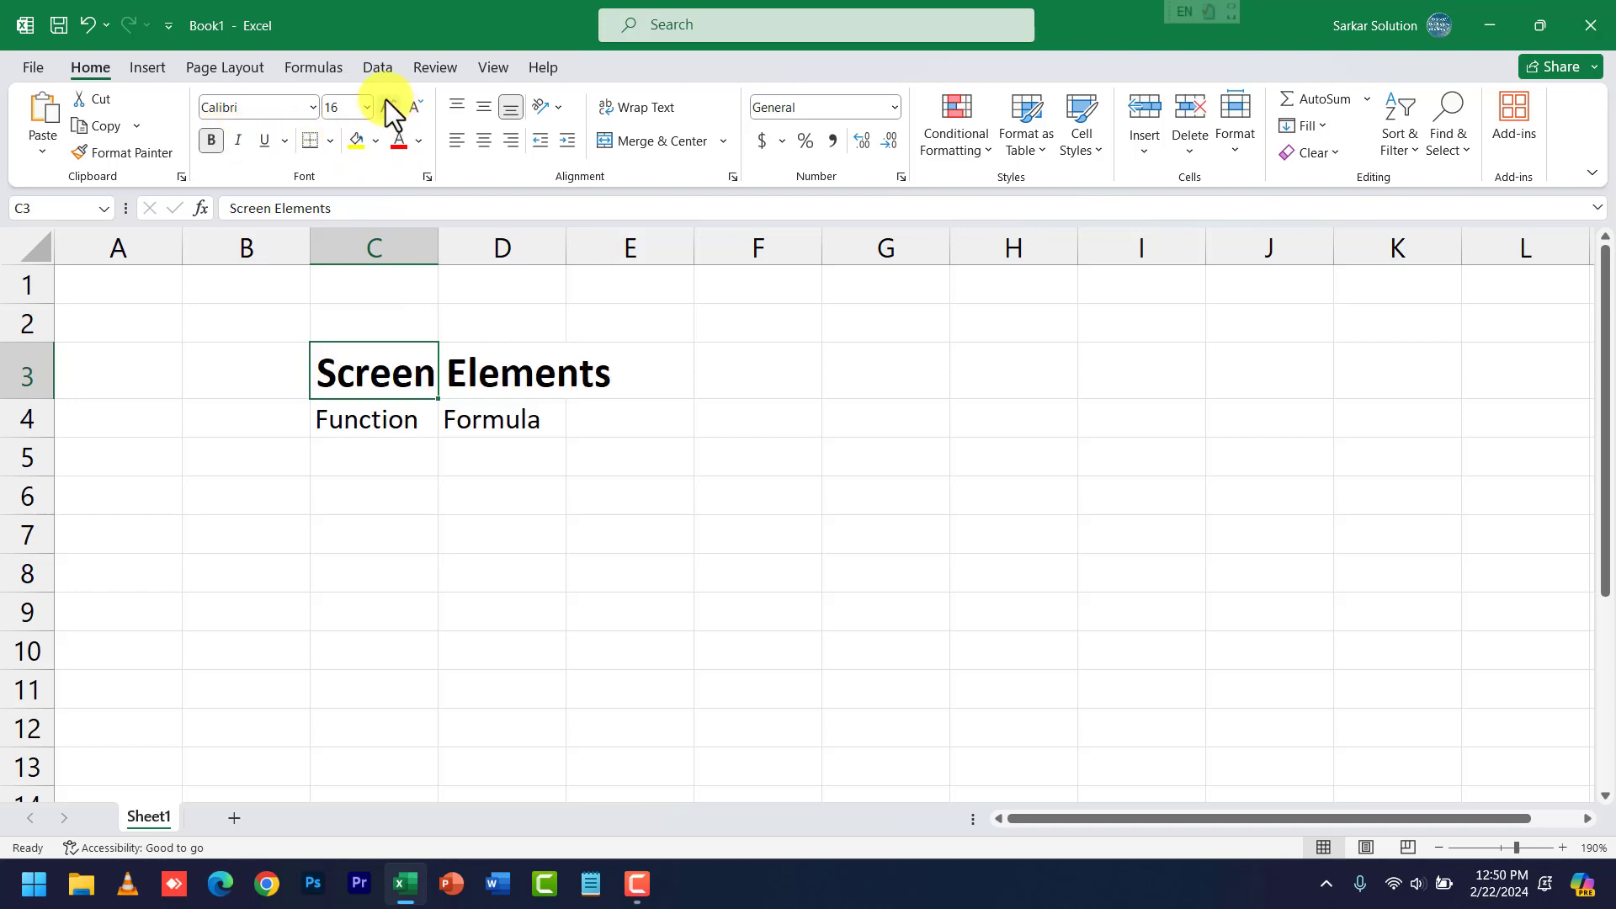
{"action": "left_click", "coordinate": [388, 107]}
{"action": "left_click", "coordinate": [388, 107]}
{"action": "left_click", "coordinate": [388, 107]}
{"action": "left_click", "coordinate": [401, 148]}
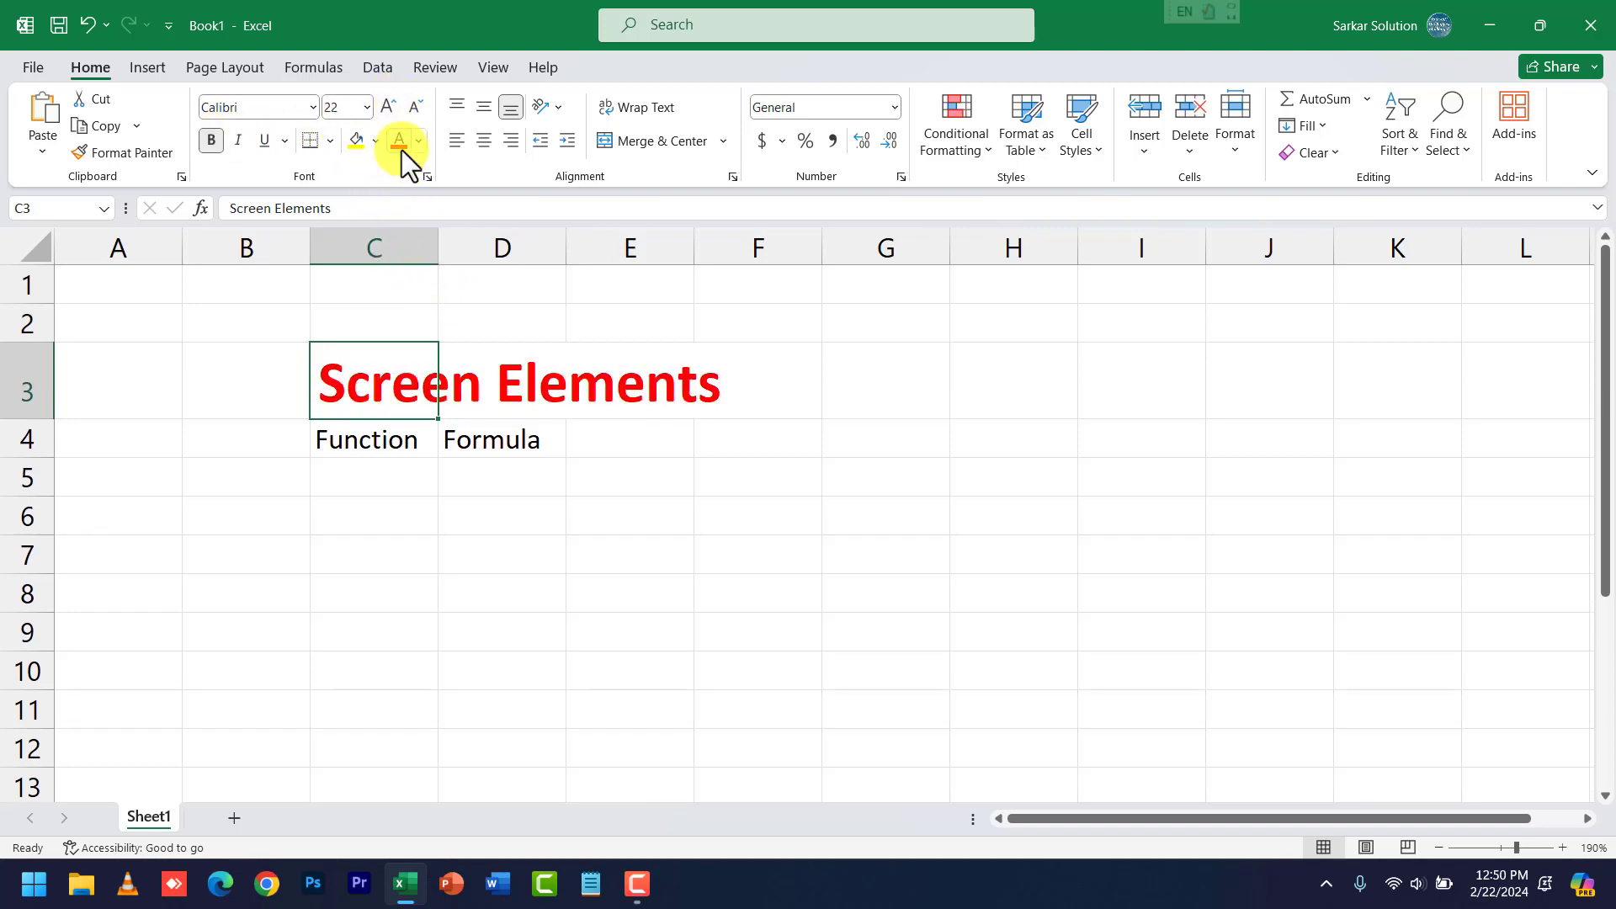
{"action": "left_click", "coordinate": [484, 478]}
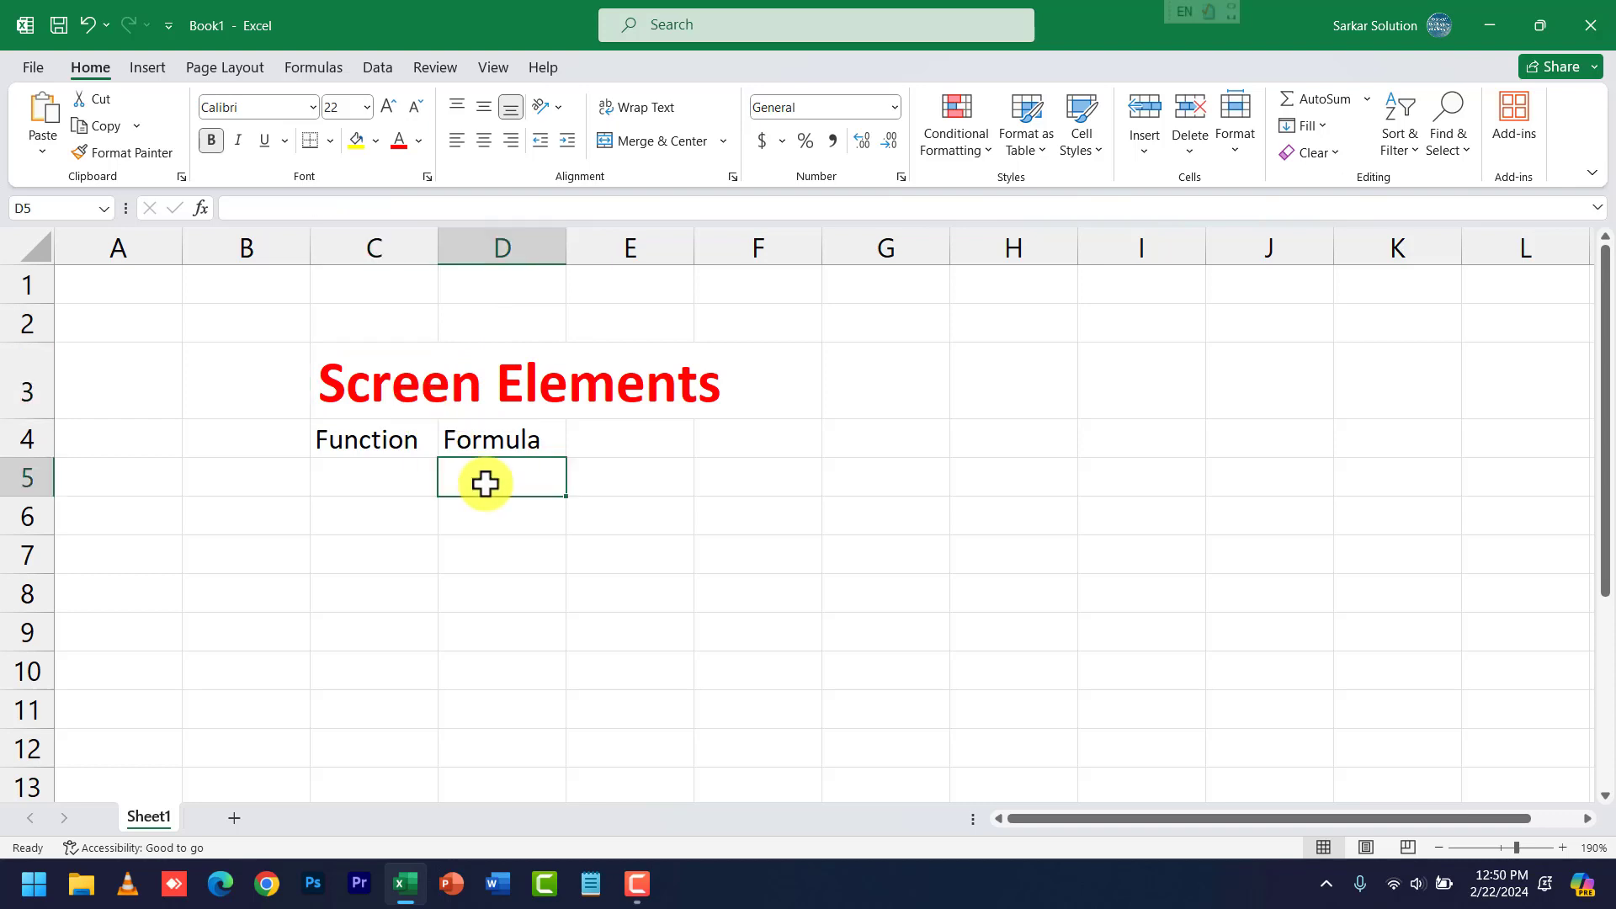
Copy the "Screen Elements" title from C3 and paste it into C6 with only its values and number formatting.
{"action": "left_click", "coordinate": [383, 378]}
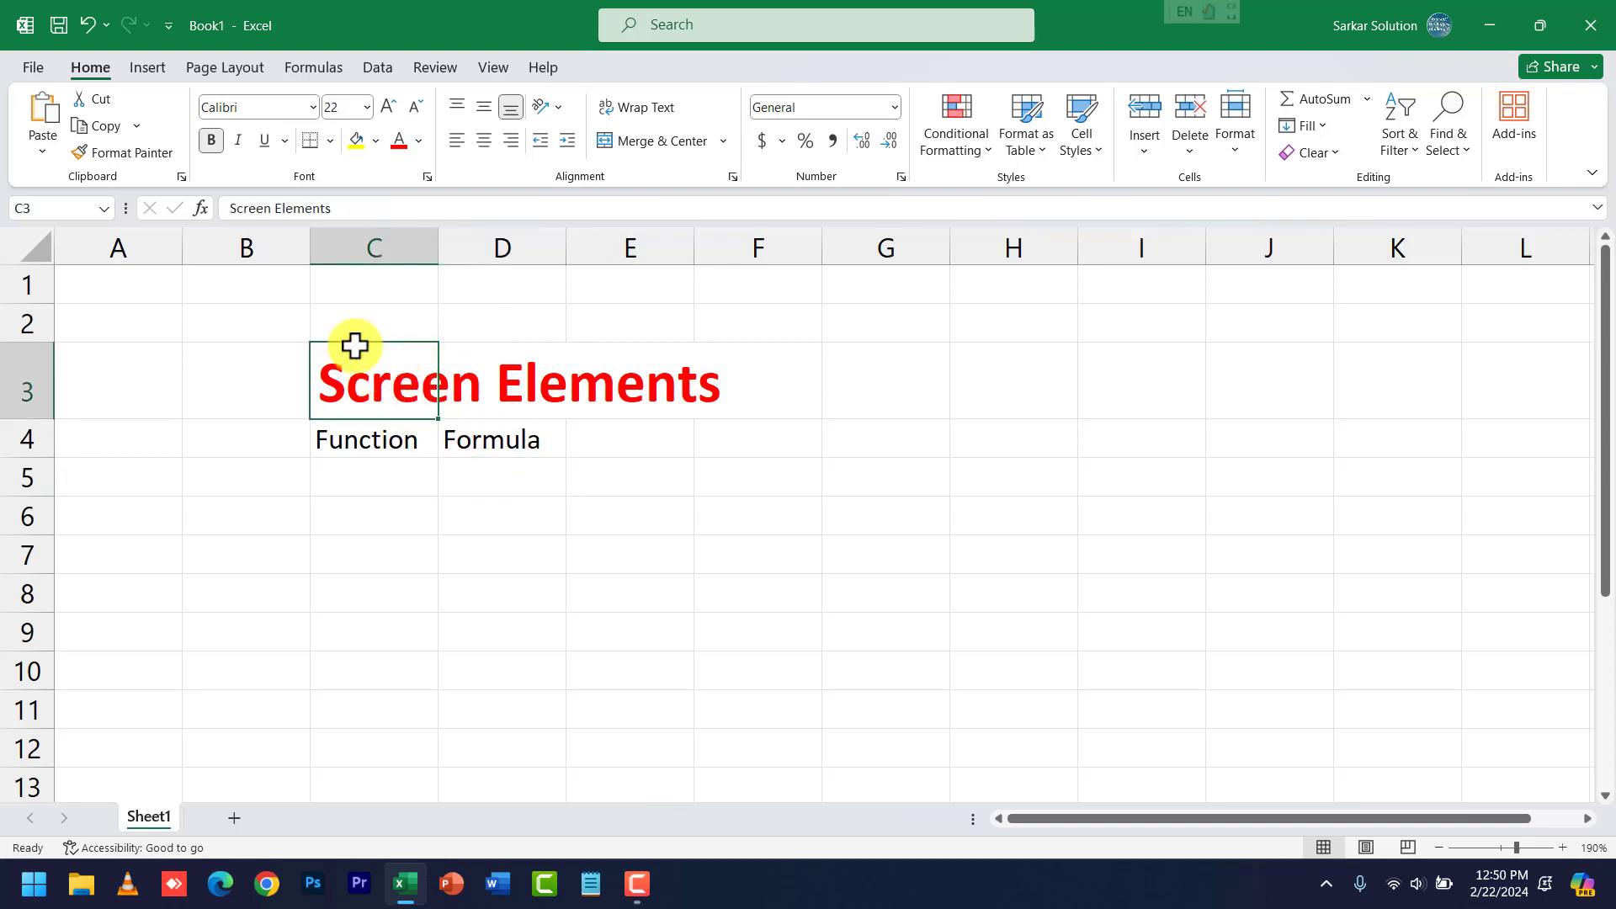
{"action": "left_click", "coordinate": [99, 127]}
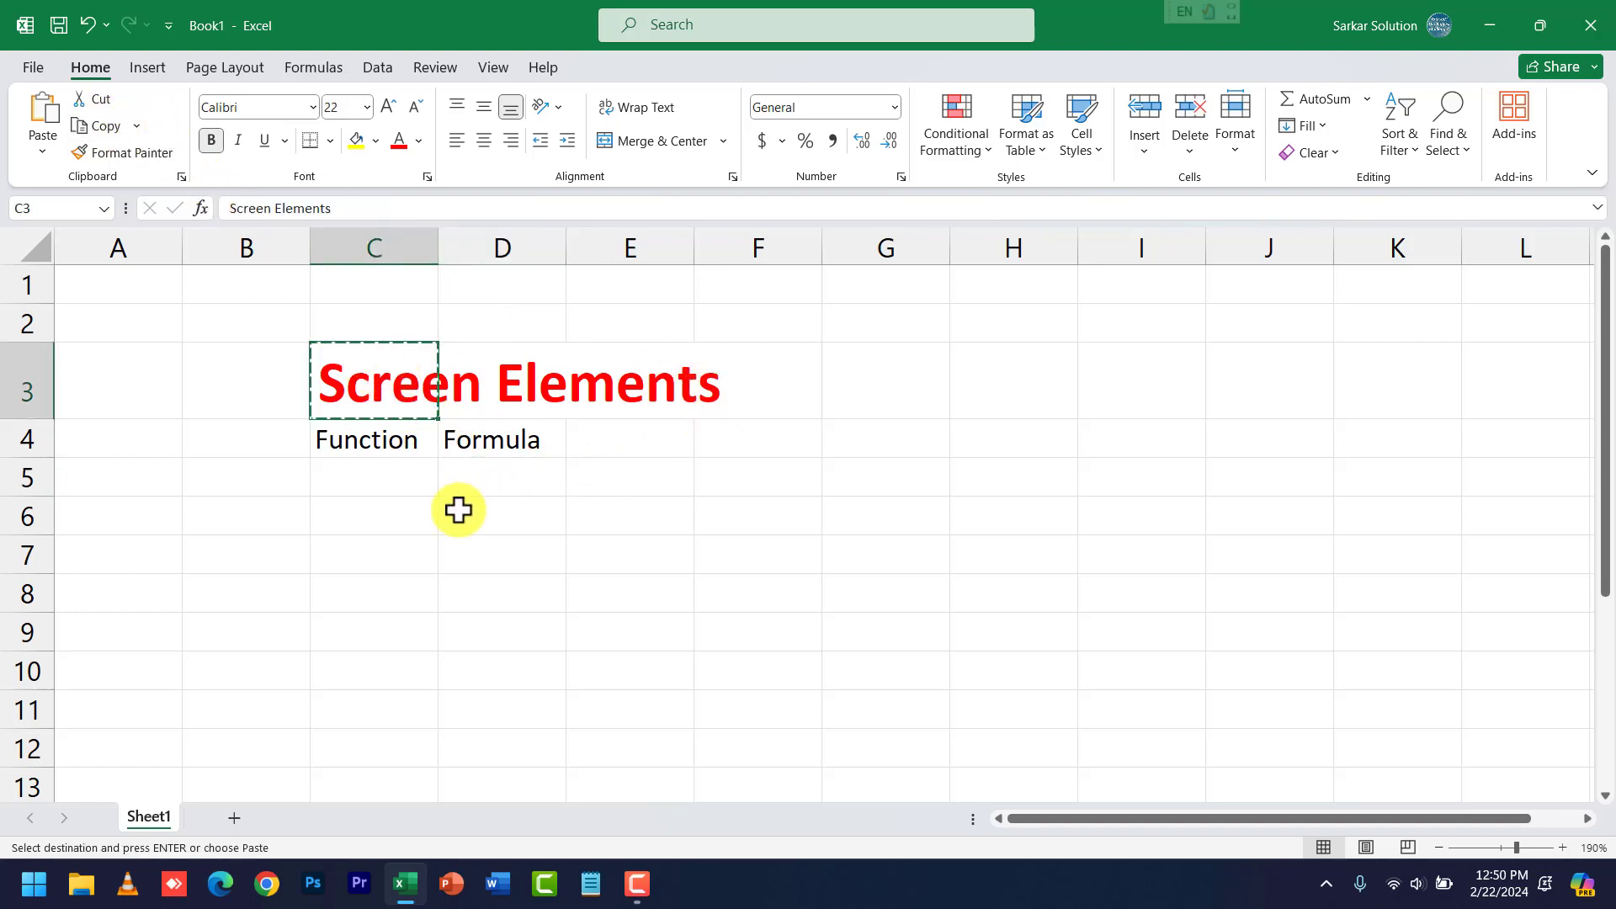
{"action": "left_click", "coordinate": [386, 515]}
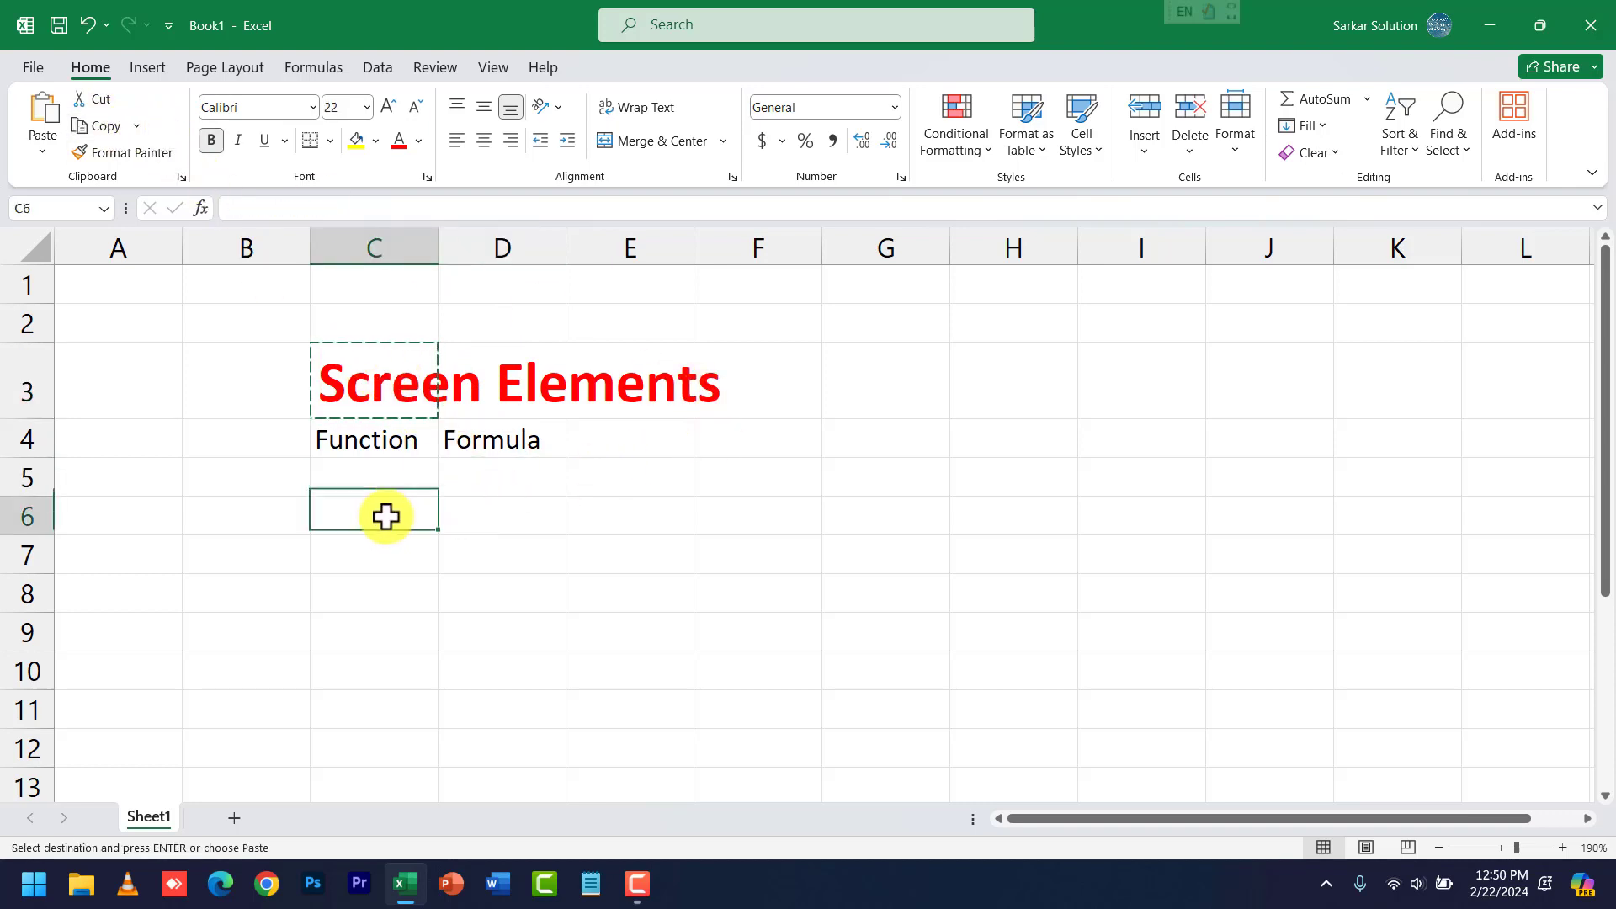
{"action": "left_click", "coordinate": [42, 152]}
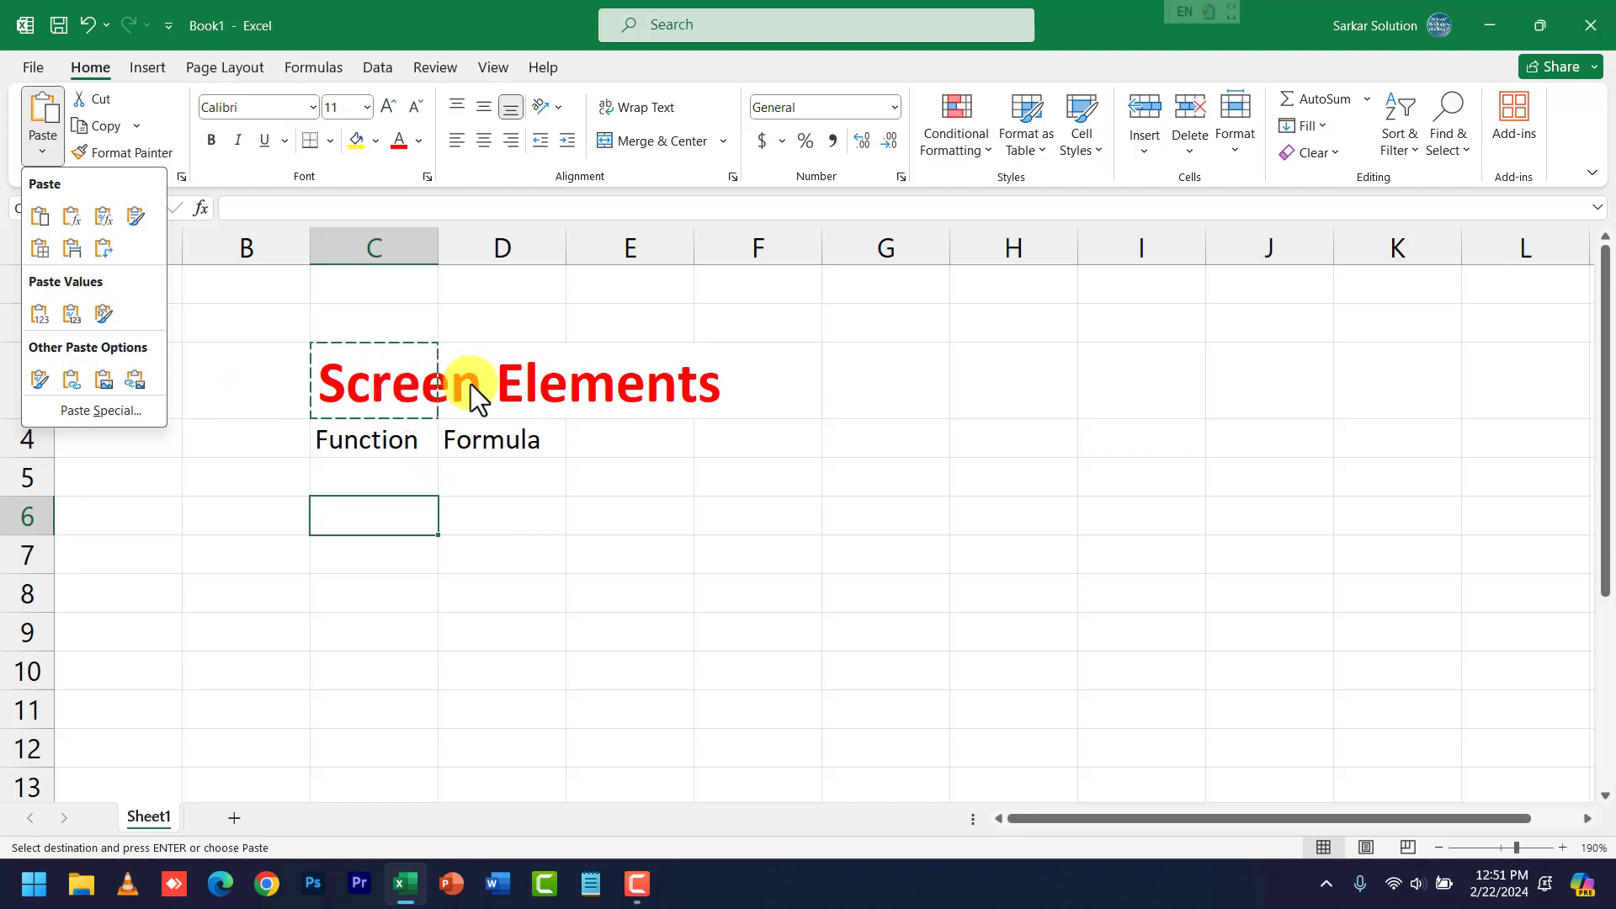
{"action": "left_click", "coordinate": [75, 316]}
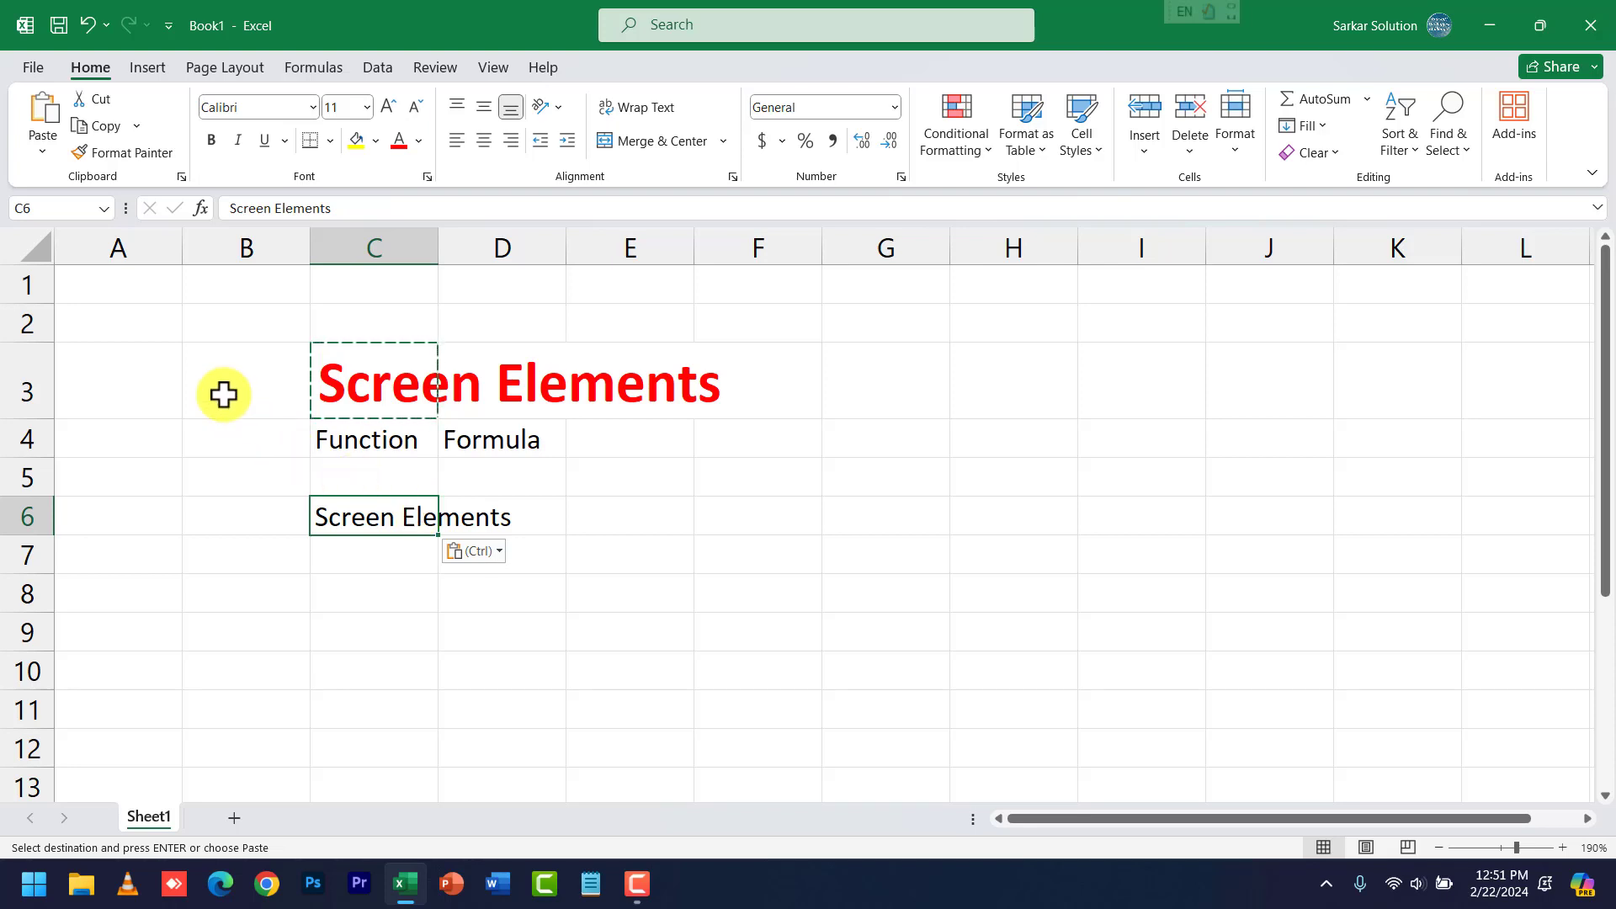
{"action": "left_click", "coordinate": [43, 156]}
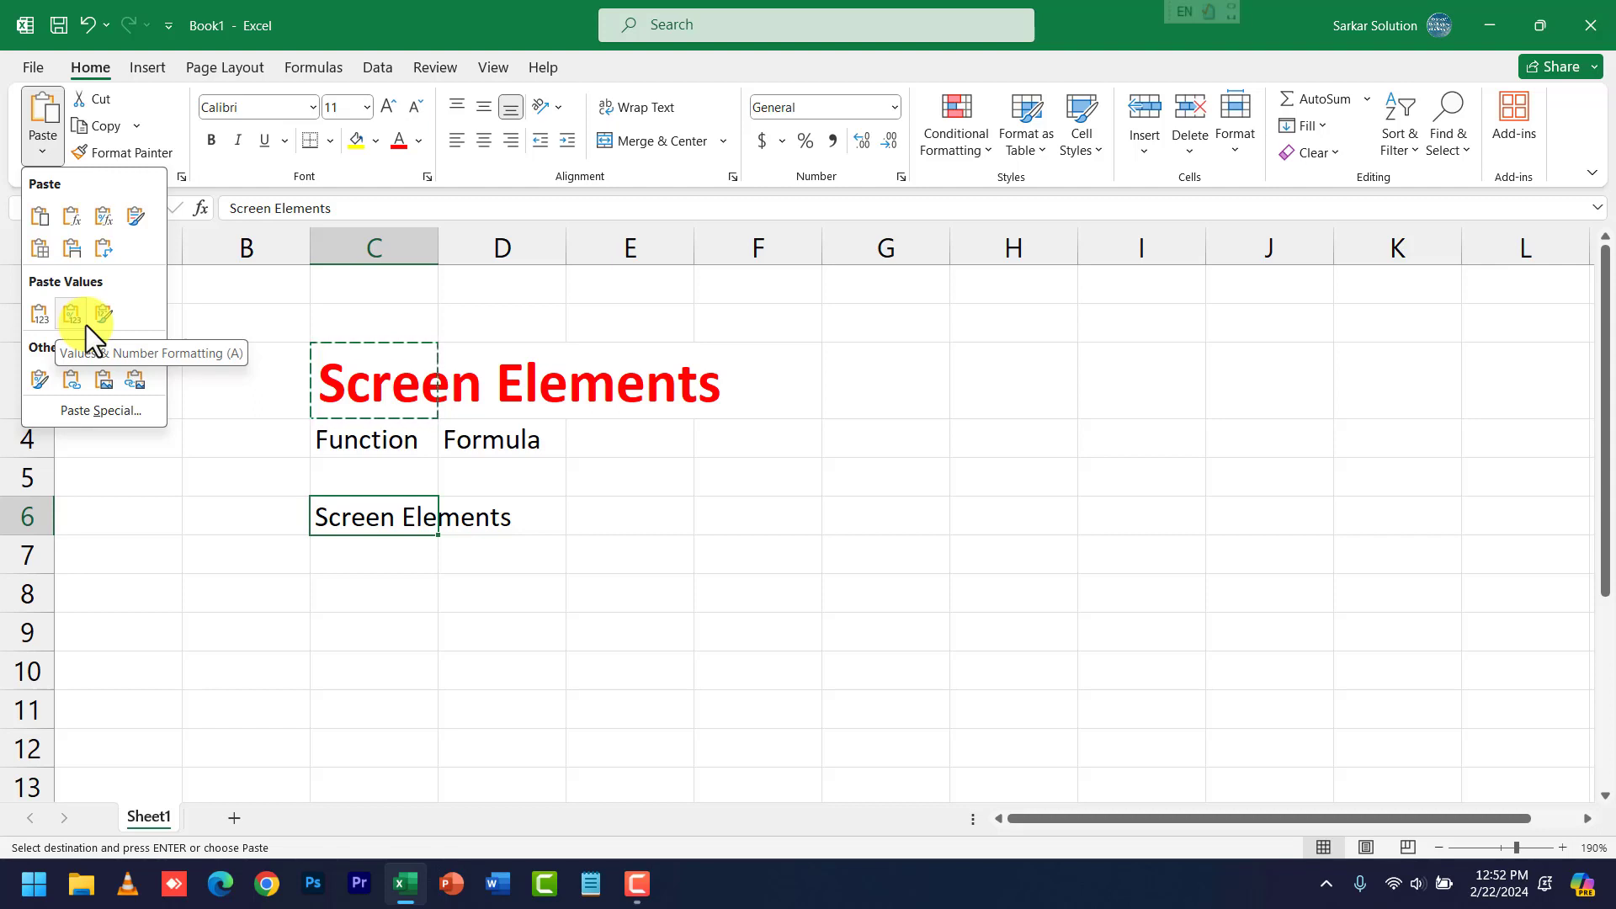
{"action": "left_click", "coordinate": [44, 150]}
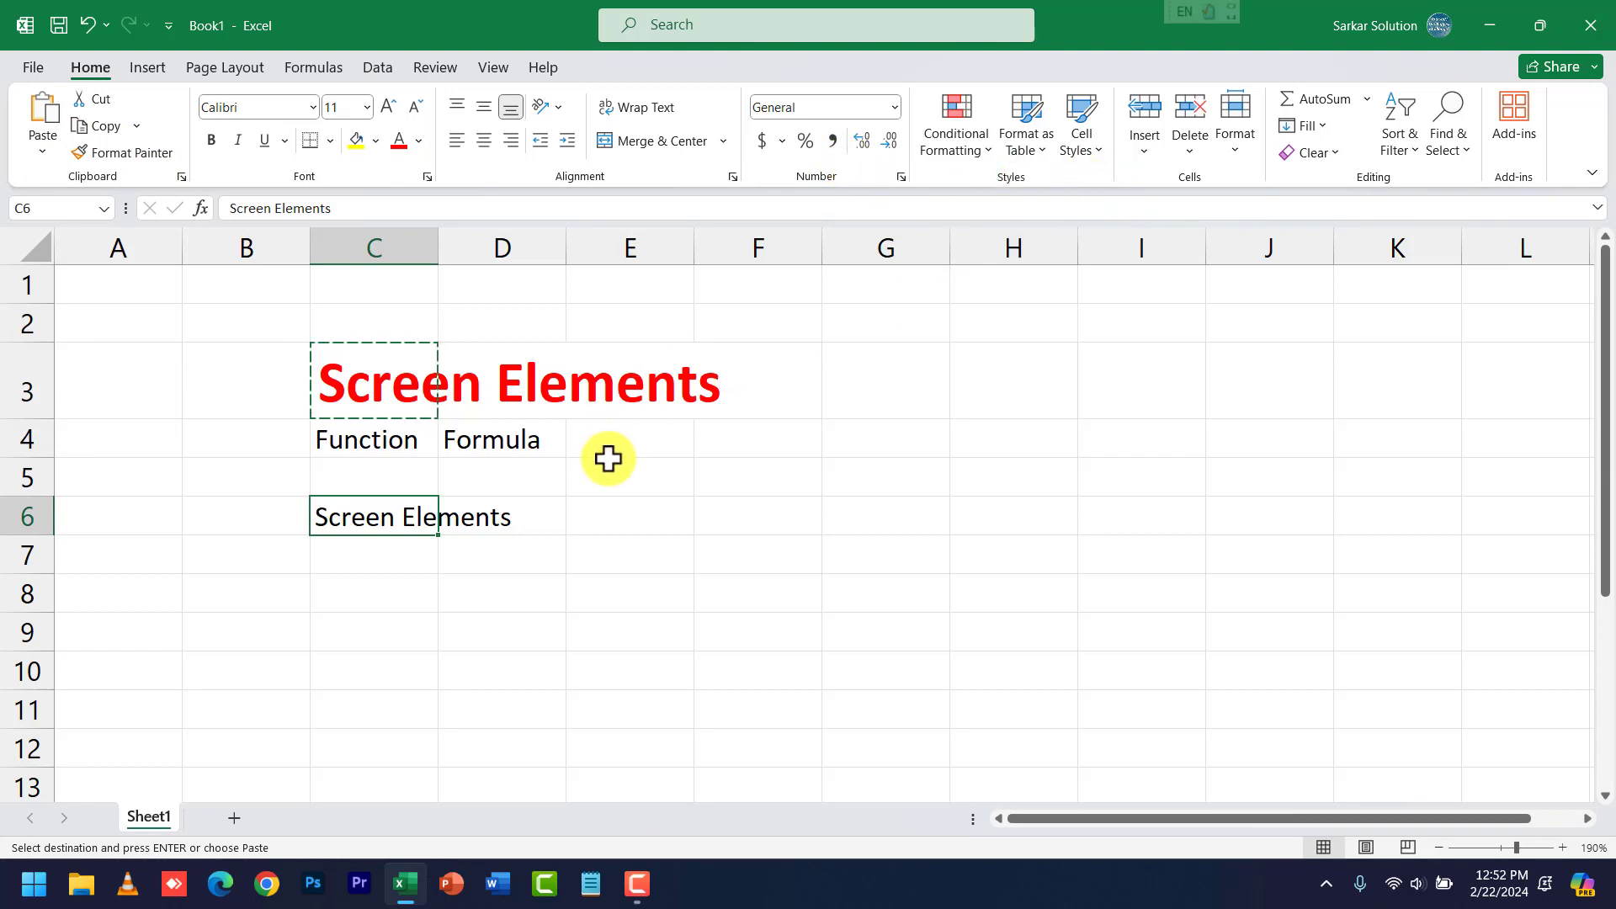
{"action": "left_click", "coordinate": [401, 396]}
{"action": "key", "text": "Escape"}
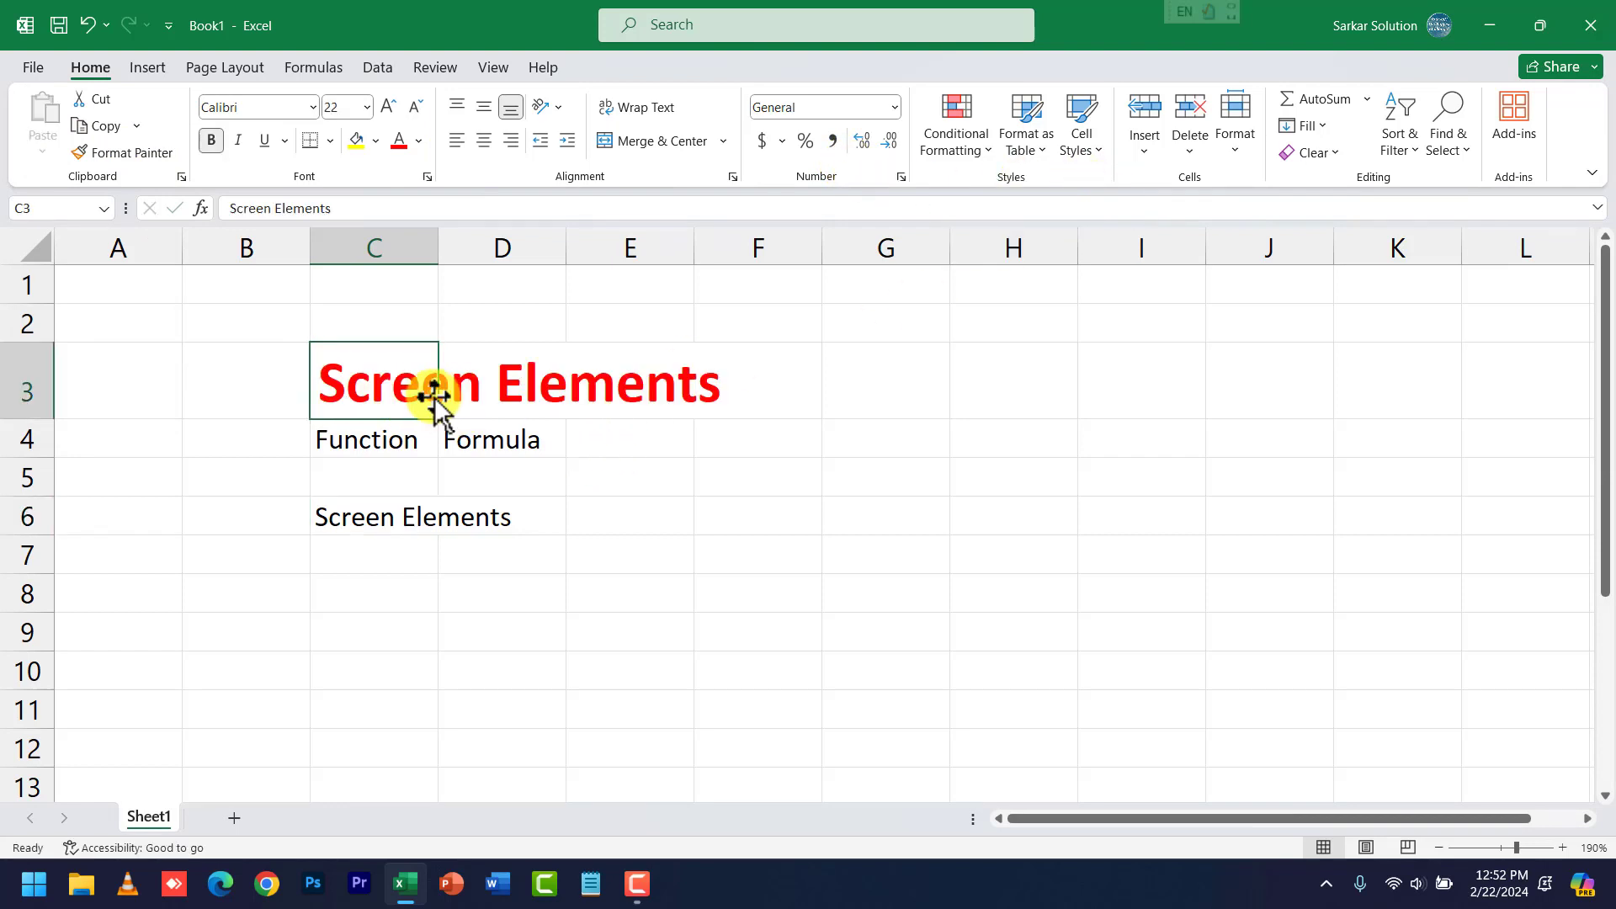
Review the Clear options for title cell C3, and try deleting its contents before undoing the deletion.
{"action": "left_click", "coordinate": [441, 438]}
{"action": "left_click", "coordinate": [413, 396]}
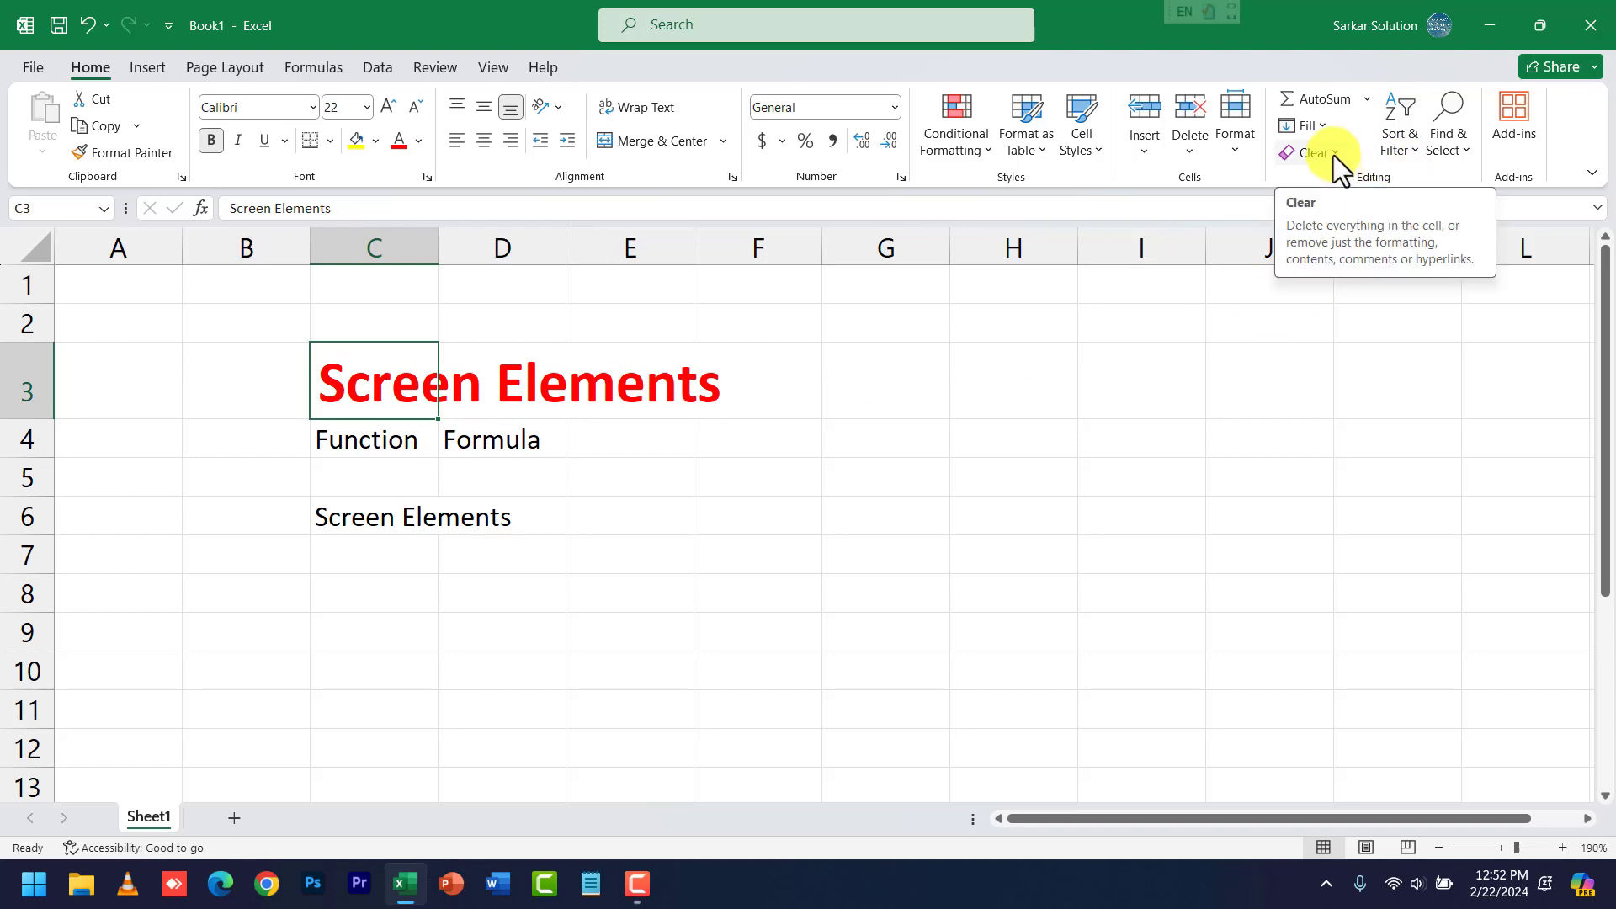
{"action": "left_click", "coordinate": [1333, 155]}
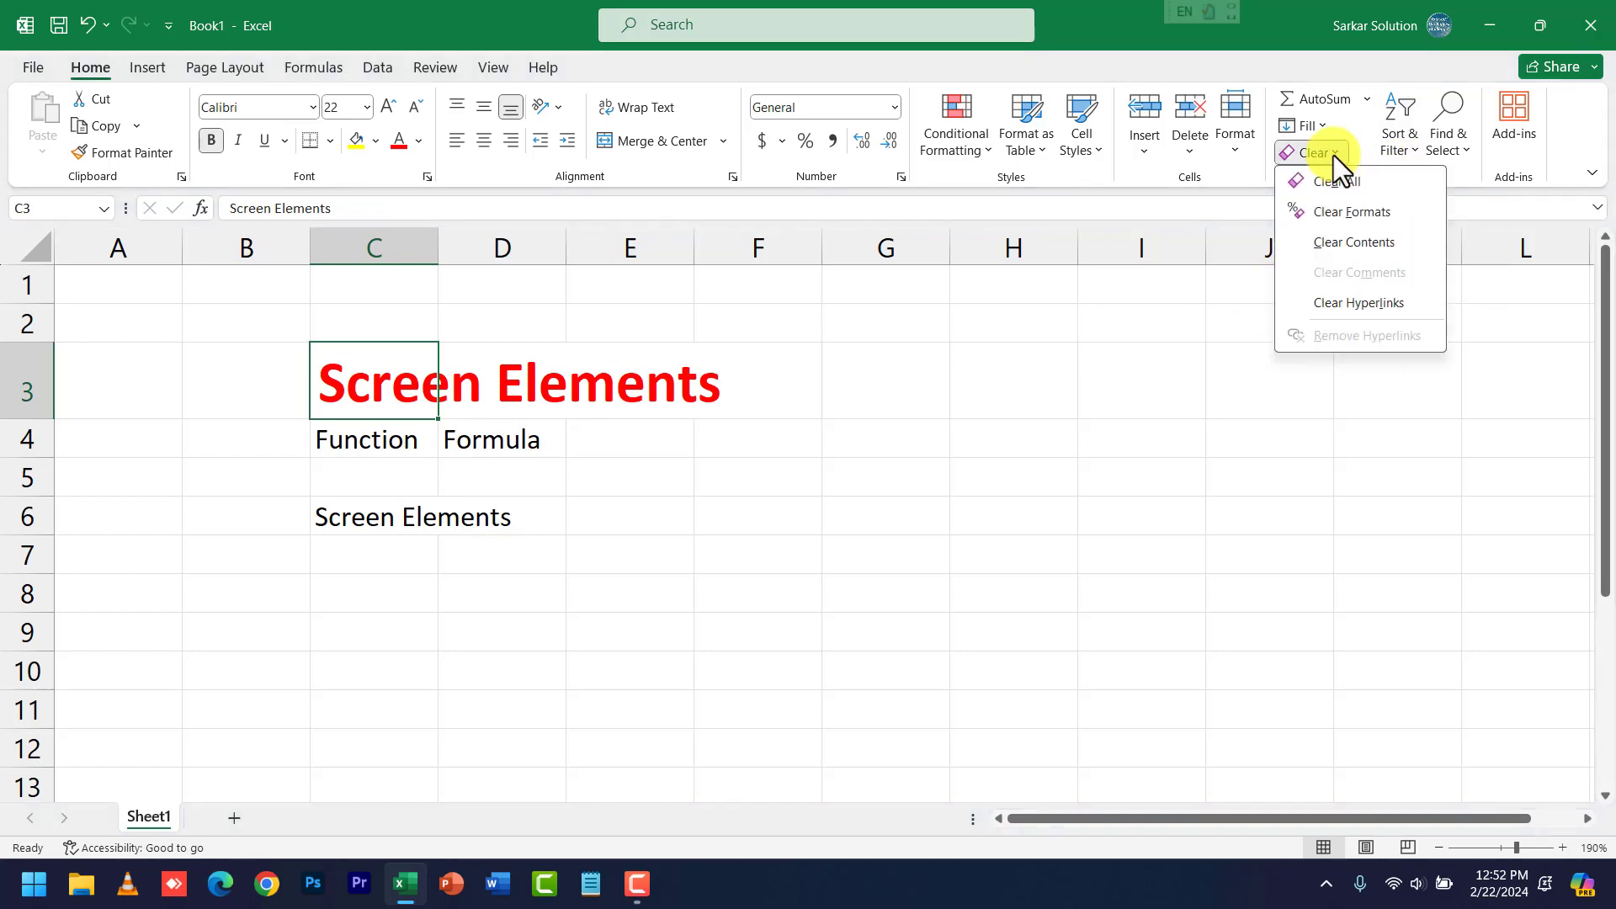
{"action": "left_click", "coordinate": [1155, 502]}
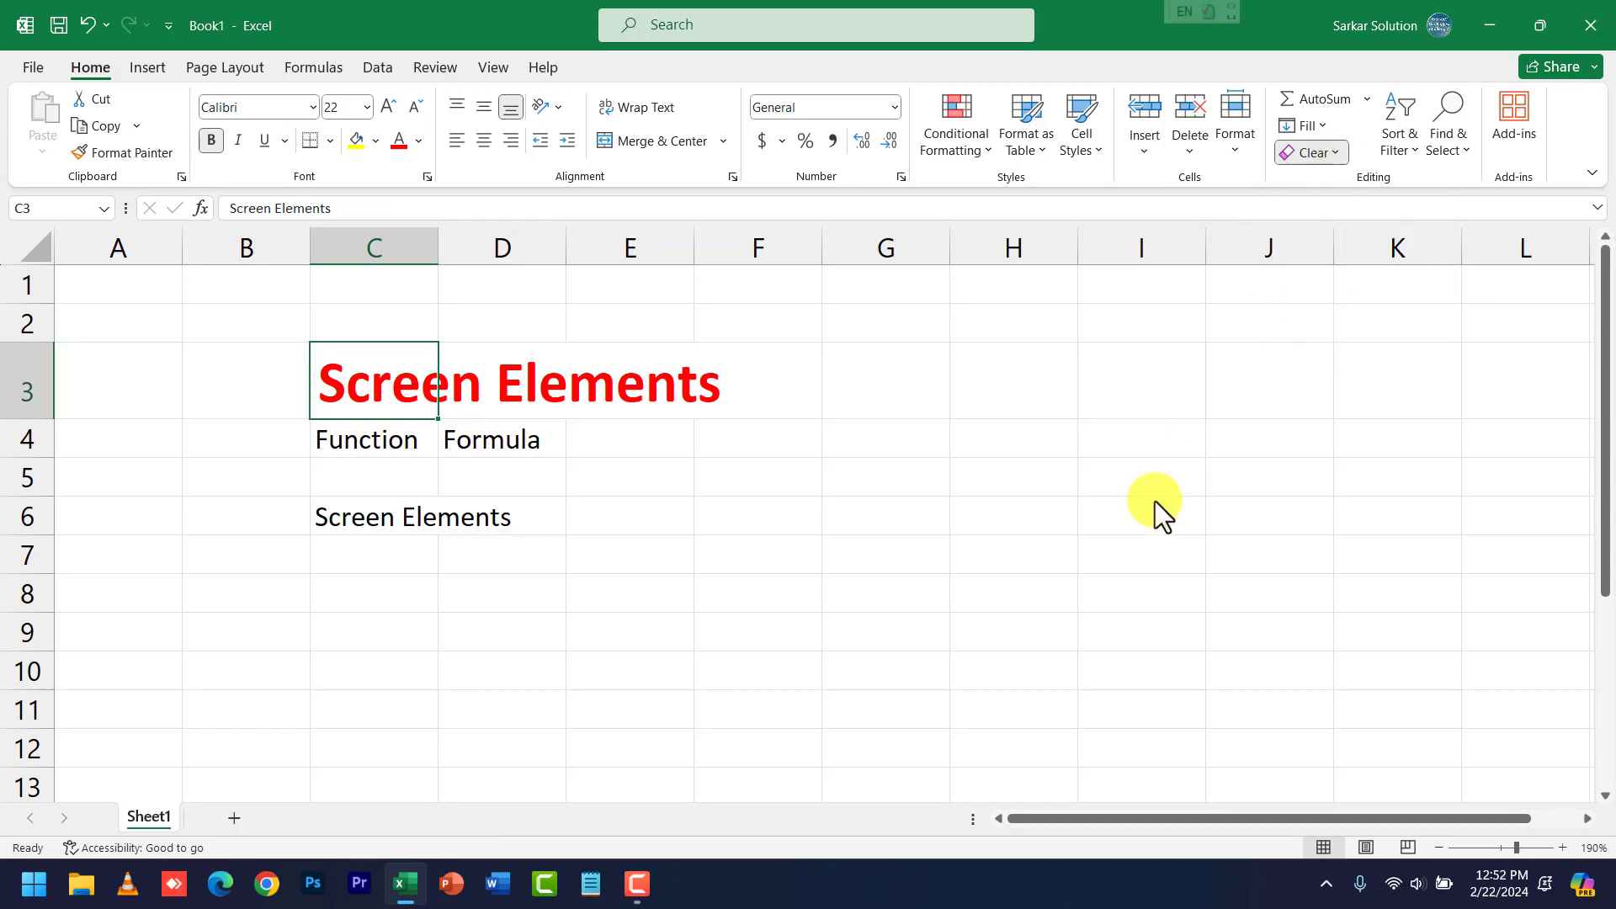
{"action": "key", "text": "Delete"}
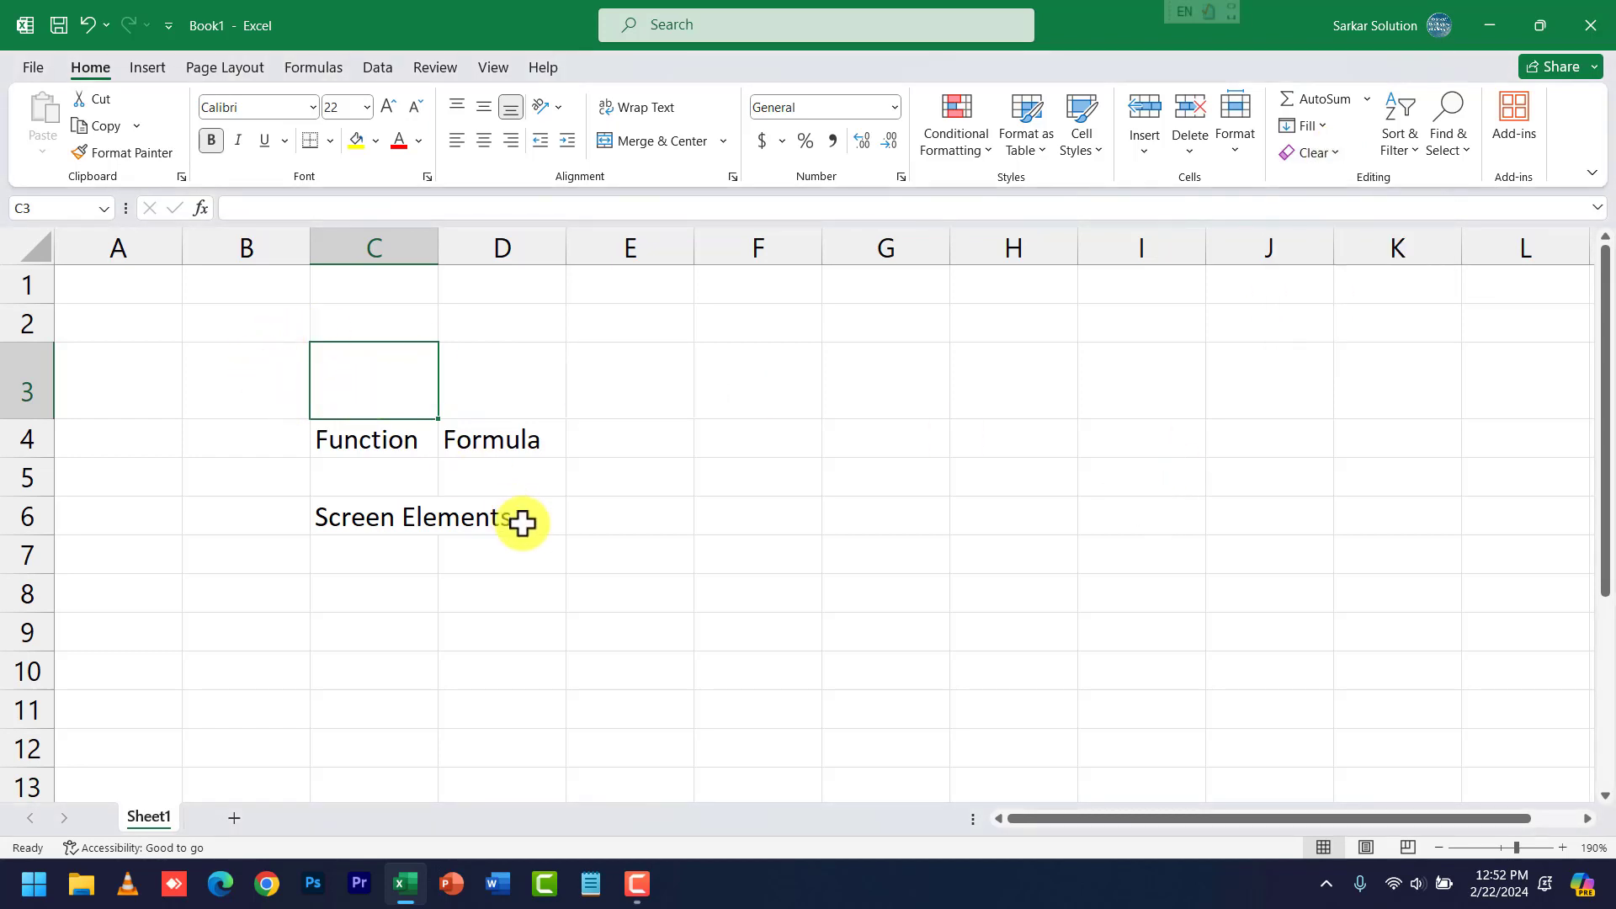
{"action": "key", "text": "ctrl+z"}
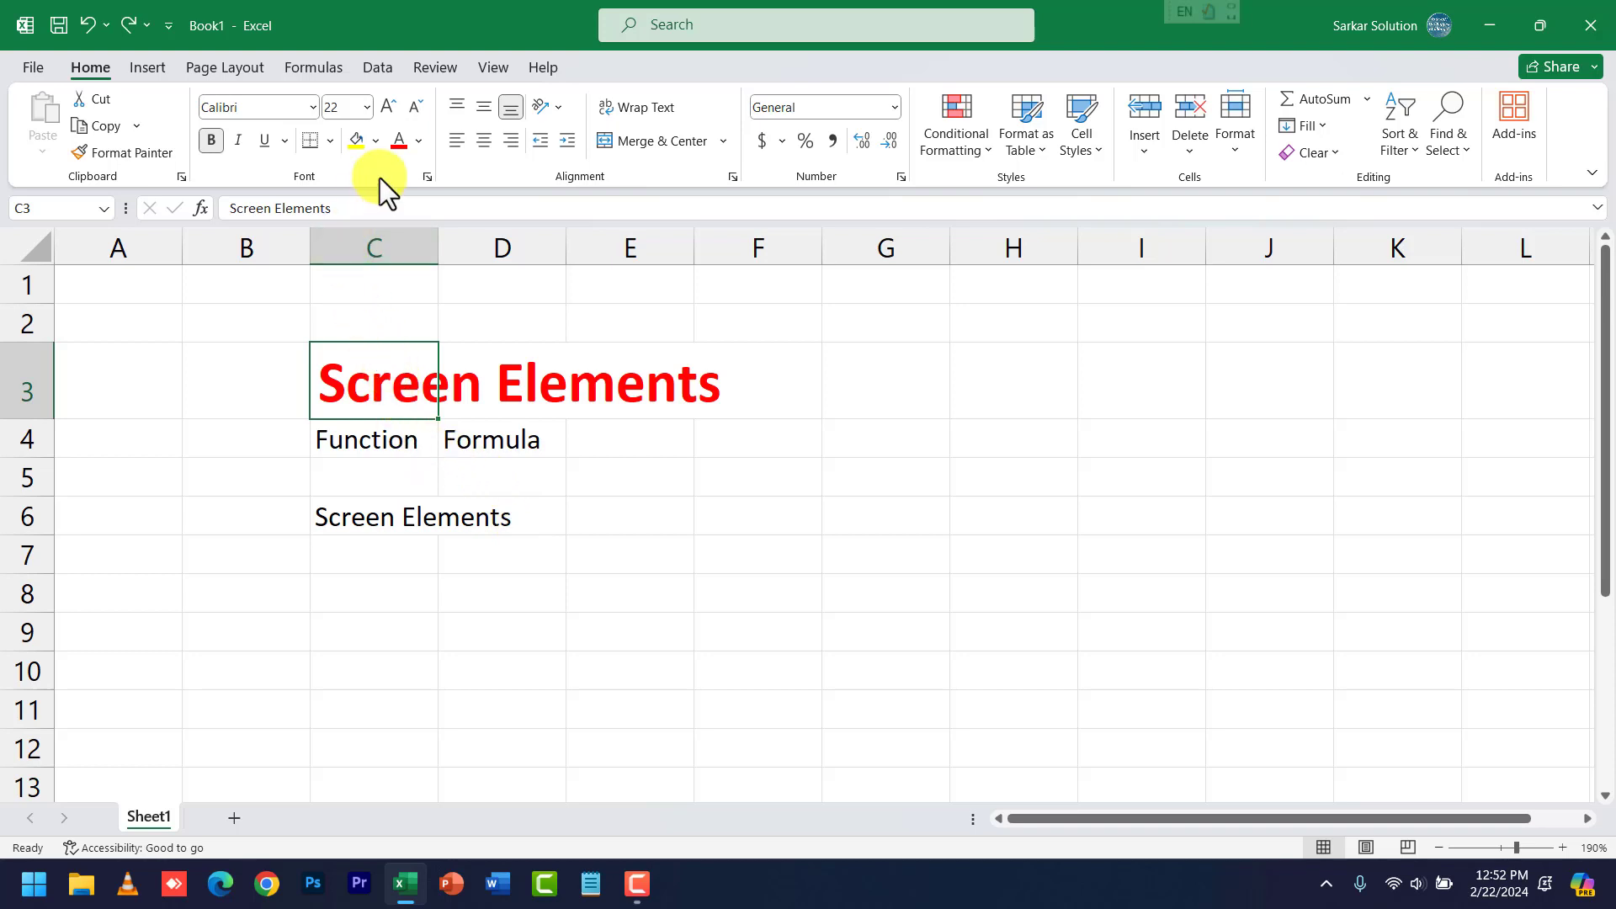
Fill title cell C3 with yellow and widen column C until the whole title fits inside it.
{"action": "left_click", "coordinate": [376, 140]}
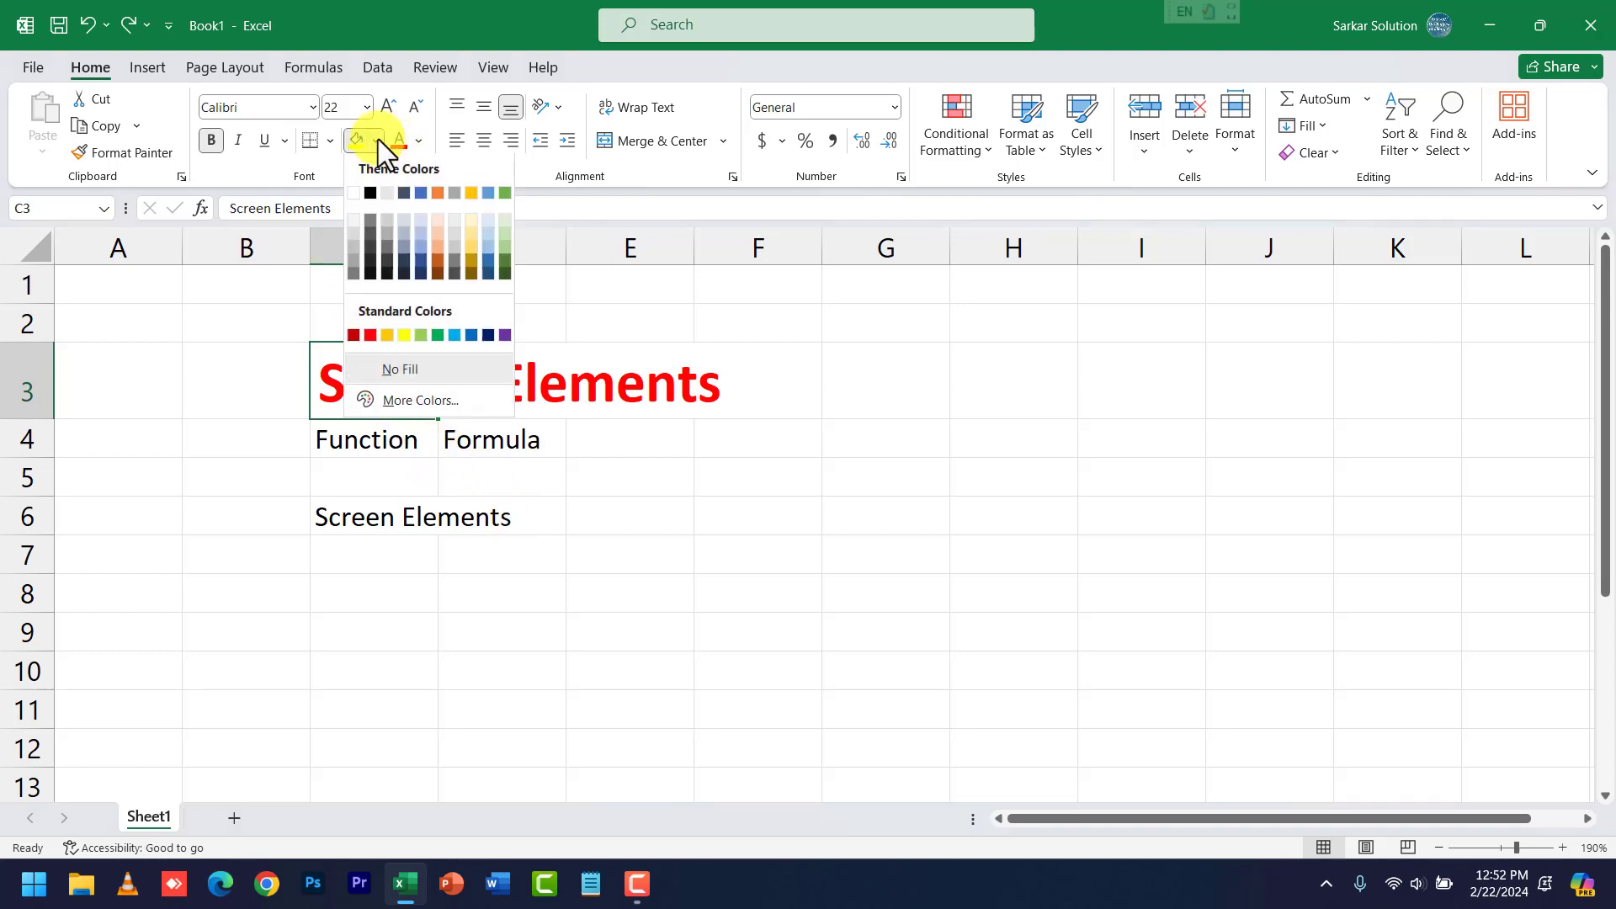
{"action": "left_click", "coordinate": [405, 335]}
{"action": "left_click_drag", "start_coordinate": [437, 244], "coordinate": [737, 291]}
{"action": "left_click", "coordinate": [703, 476]}
{"action": "left_click", "coordinate": [649, 404]}
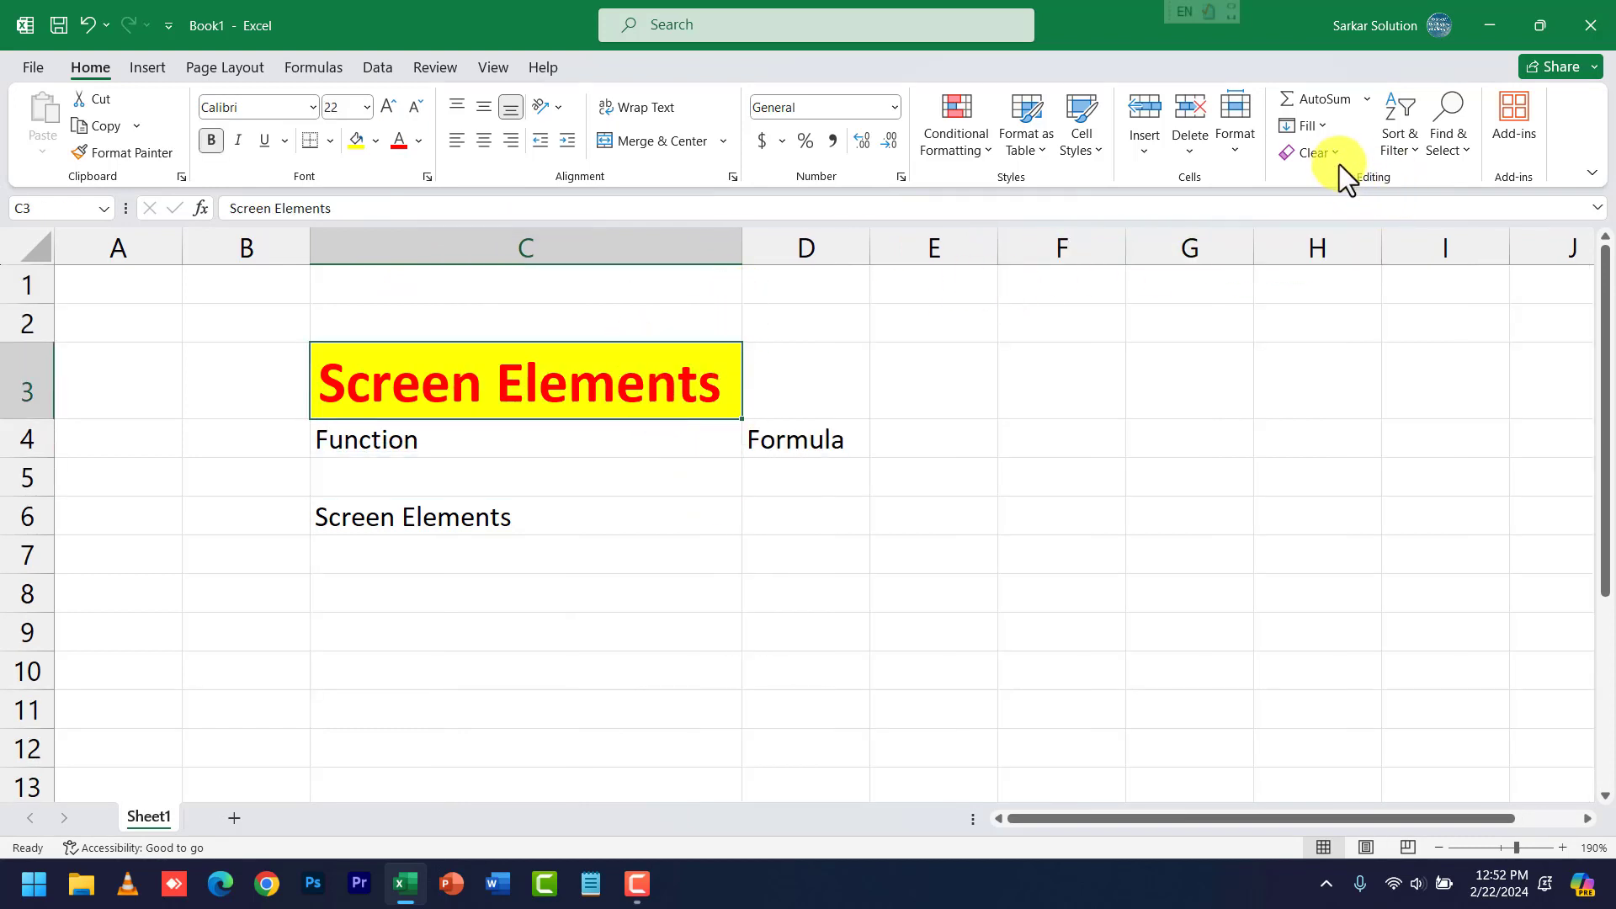
Try removing only the contents of the yellow title cell C3, by deletion and with Clear Contents, undoing each attempt.
{"action": "key", "text": "Delete"}
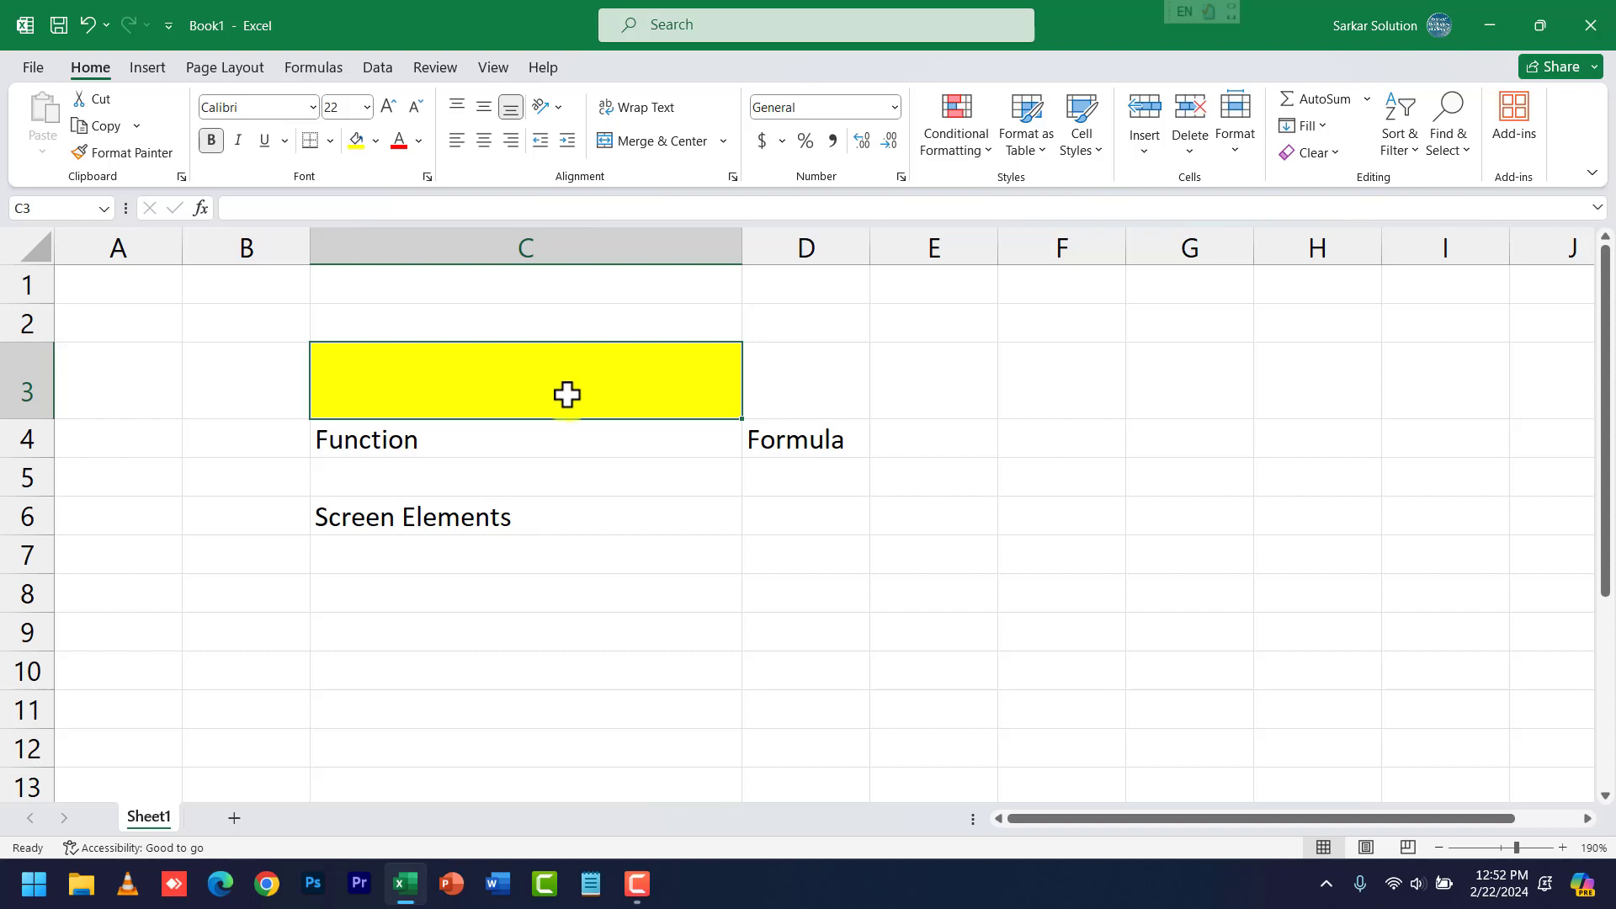
{"action": "key", "text": "ctrl+z"}
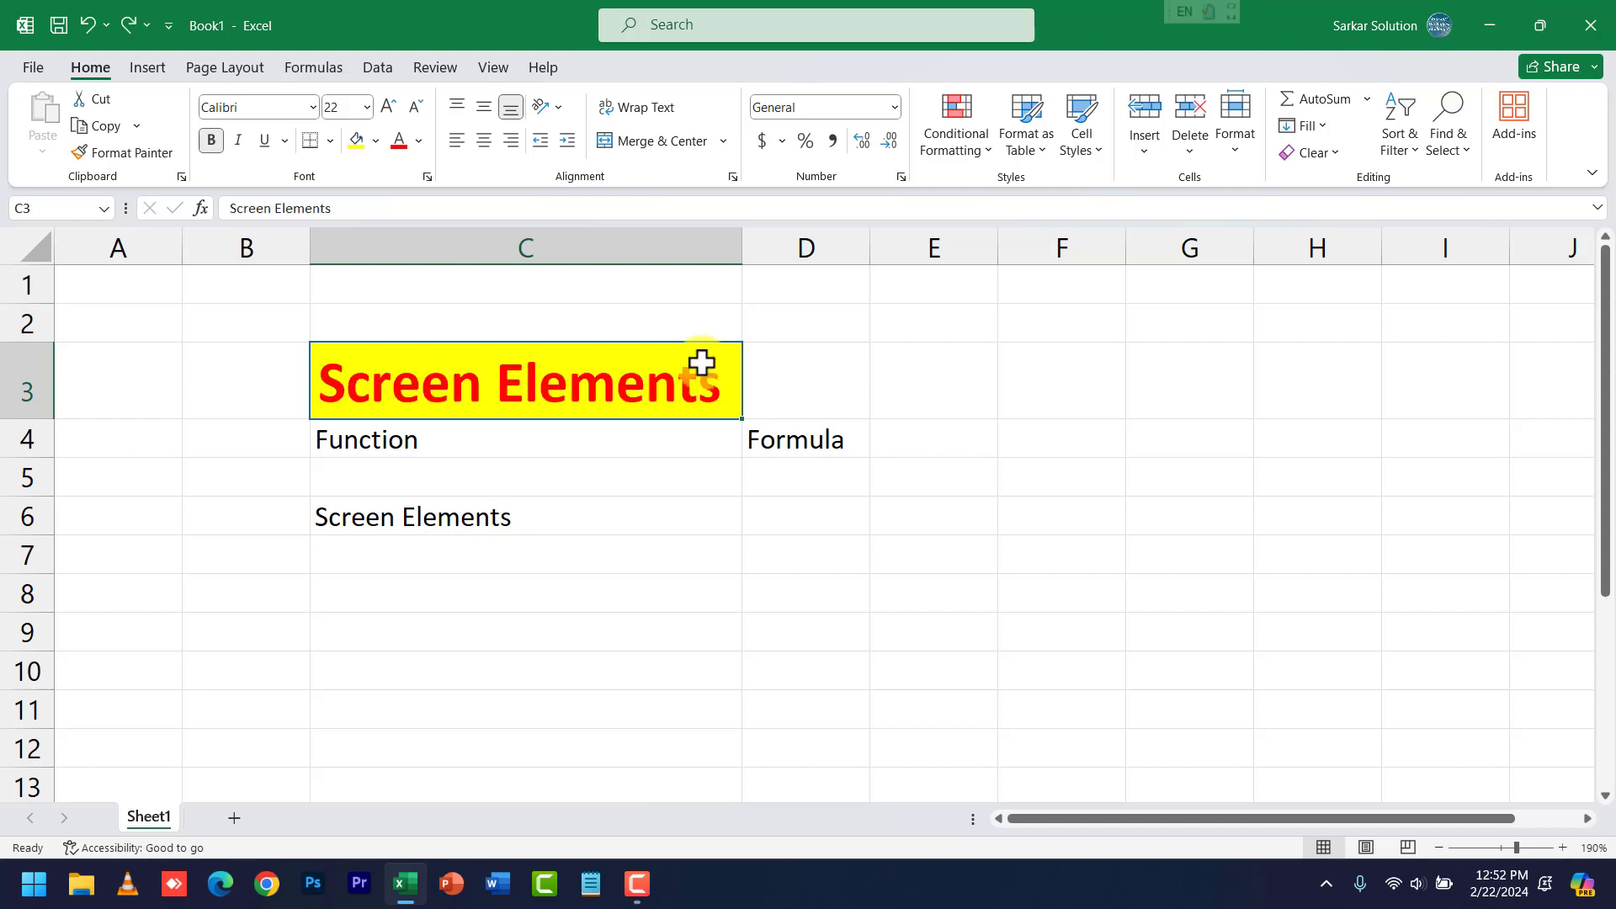
{"action": "left_click", "coordinate": [1315, 152]}
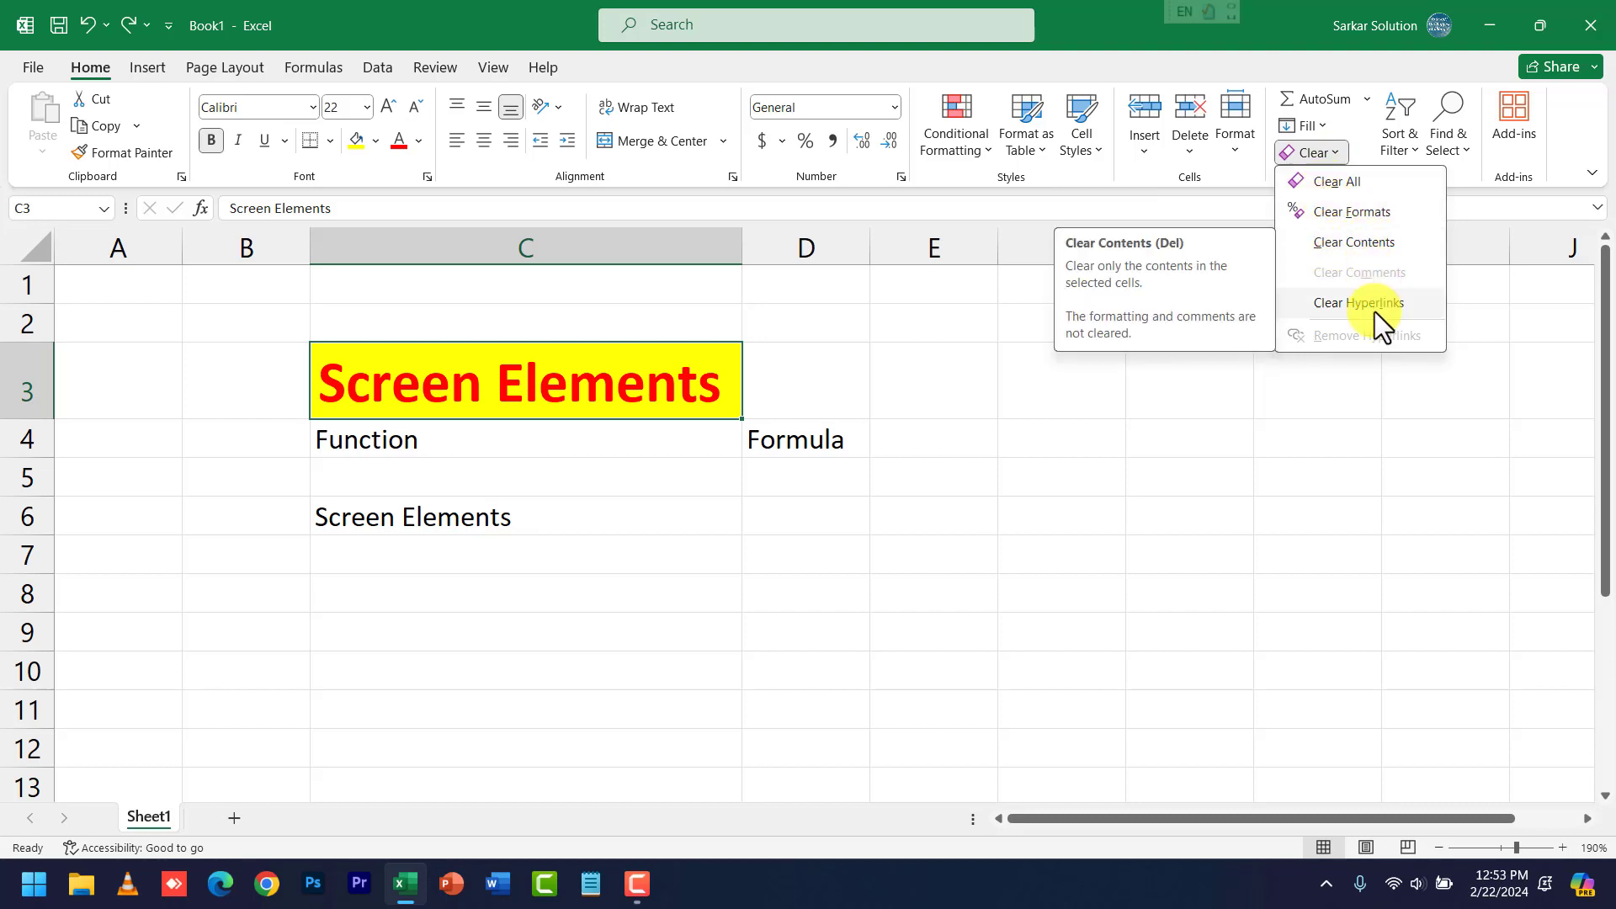
{"action": "left_click", "coordinate": [1346, 242]}
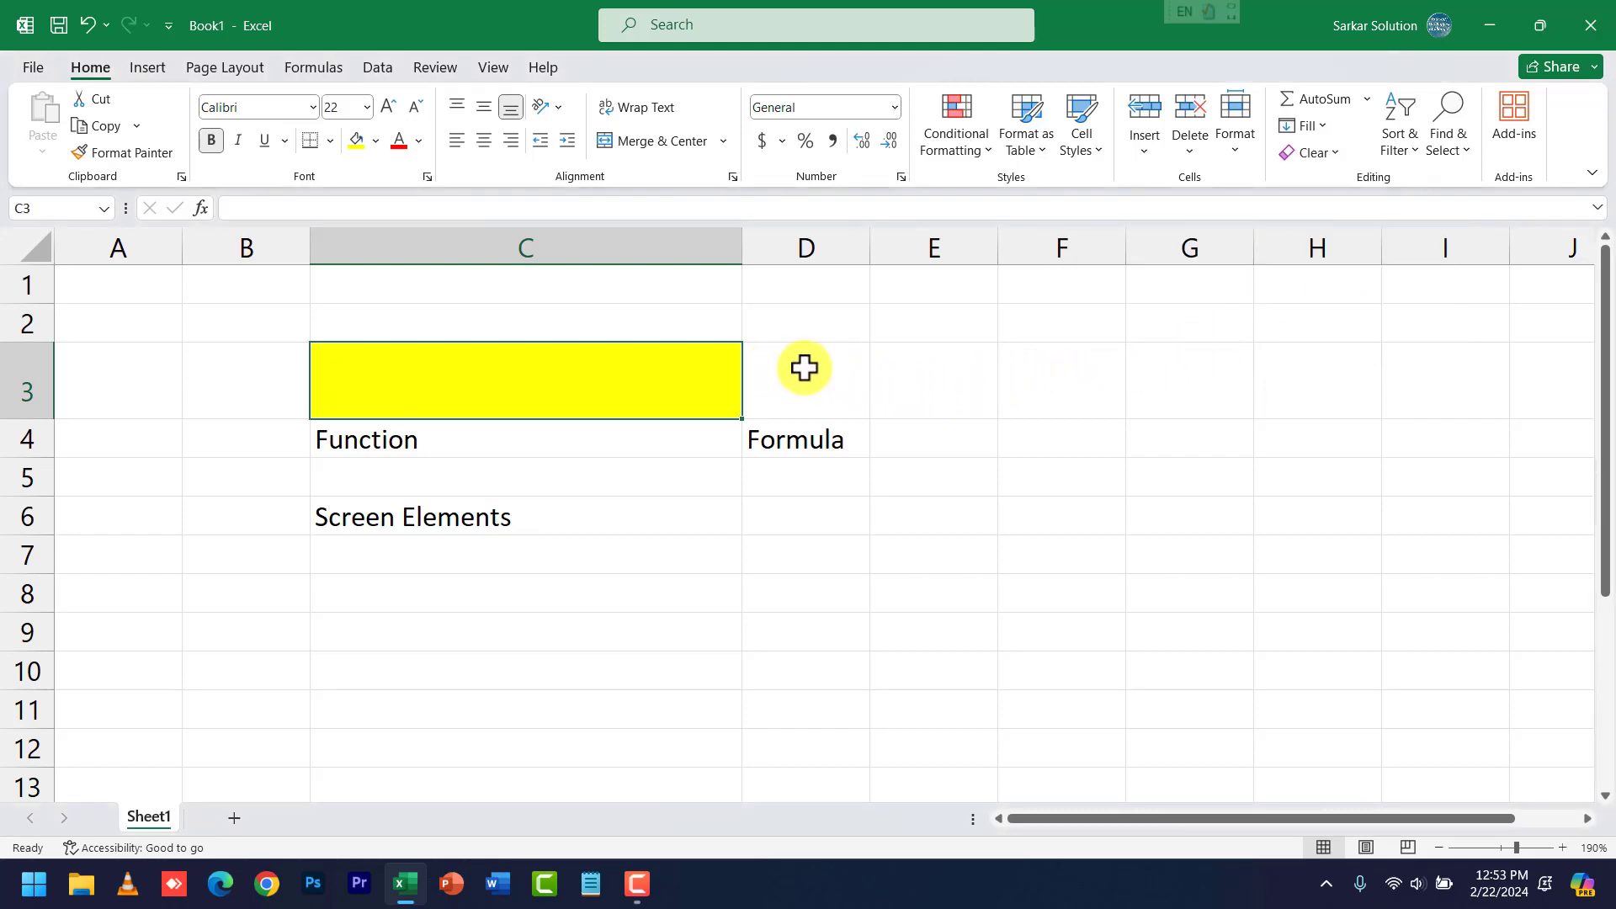
{"action": "key", "text": "ctrl+z"}
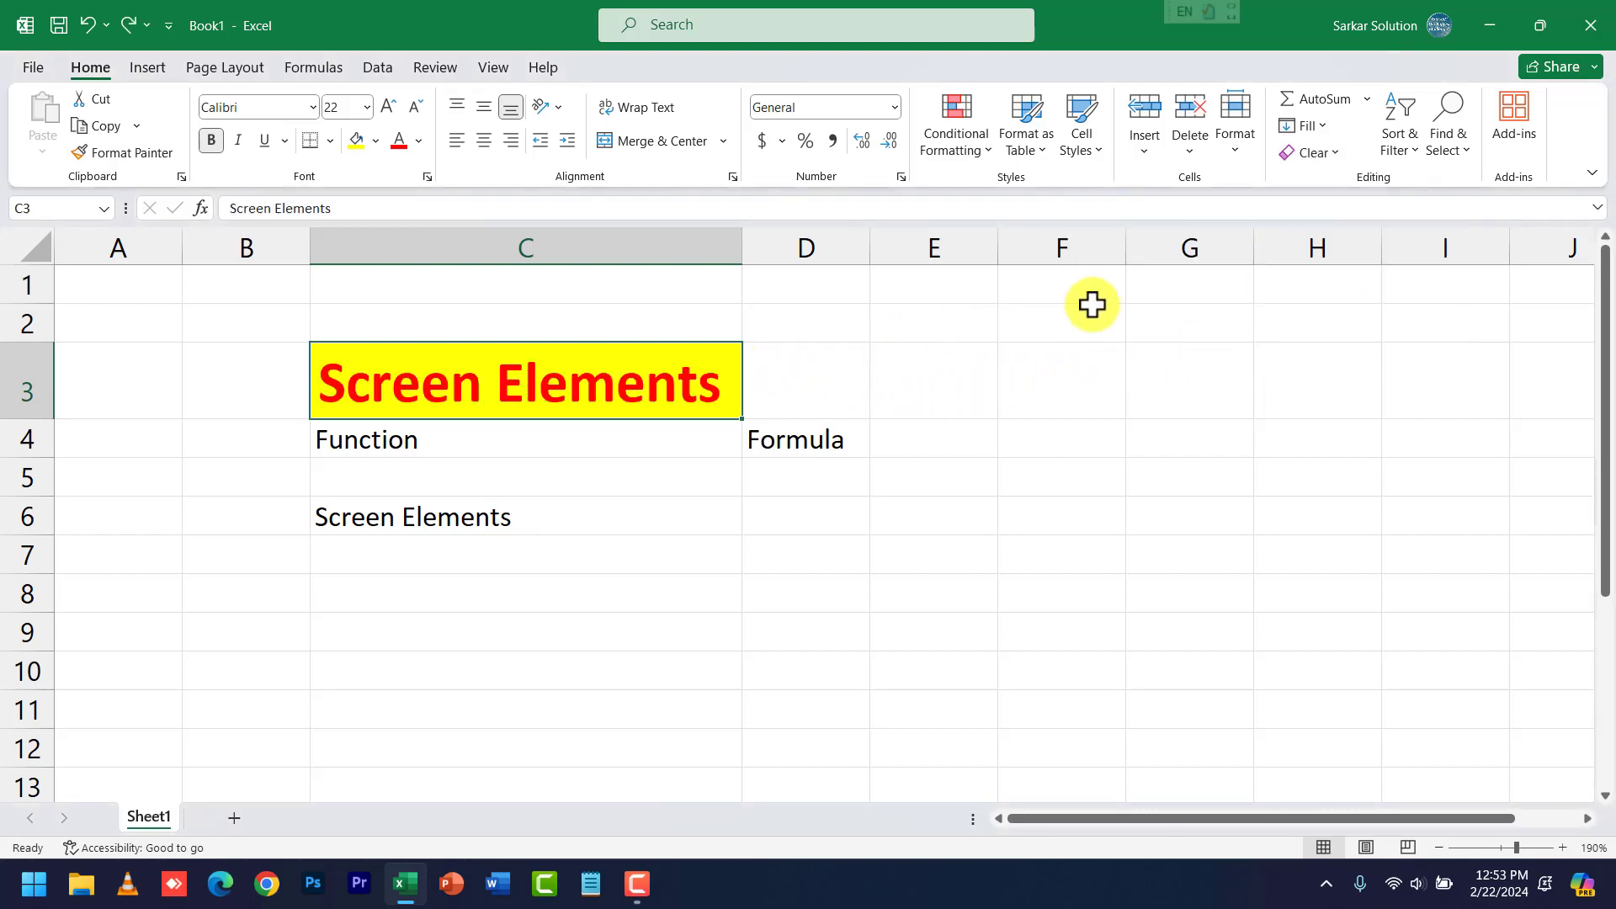
Try Clear Formats and Clear All on title cell C3, undoing each one.
{"action": "left_click", "coordinate": [1321, 148]}
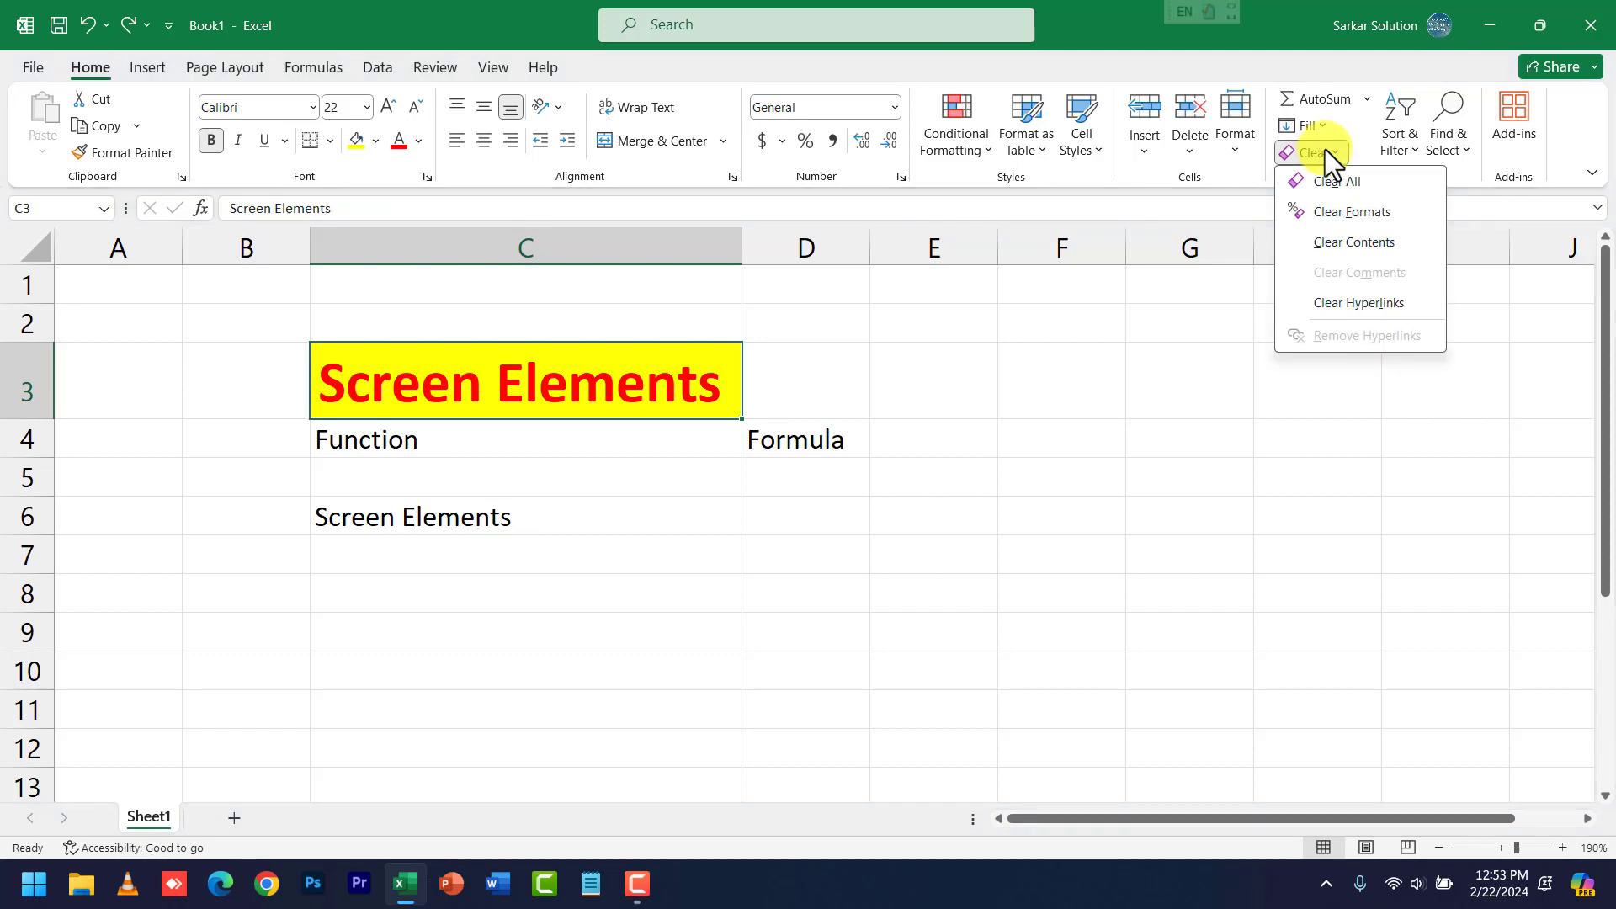
{"action": "left_click", "coordinate": [1332, 214]}
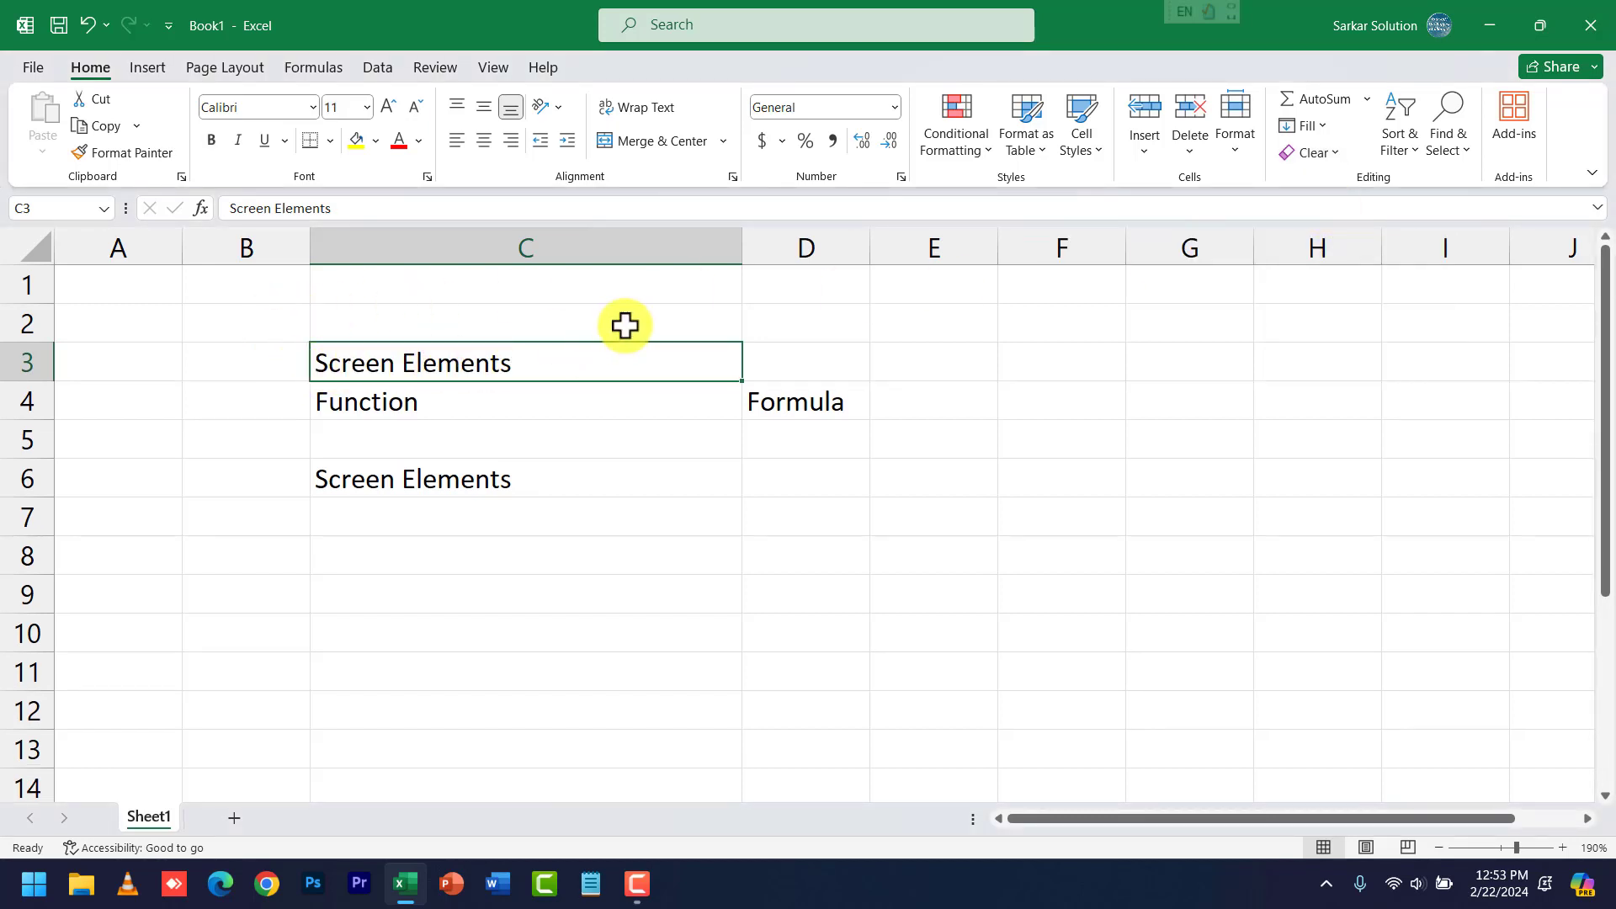
{"action": "key", "text": "ctrl+z"}
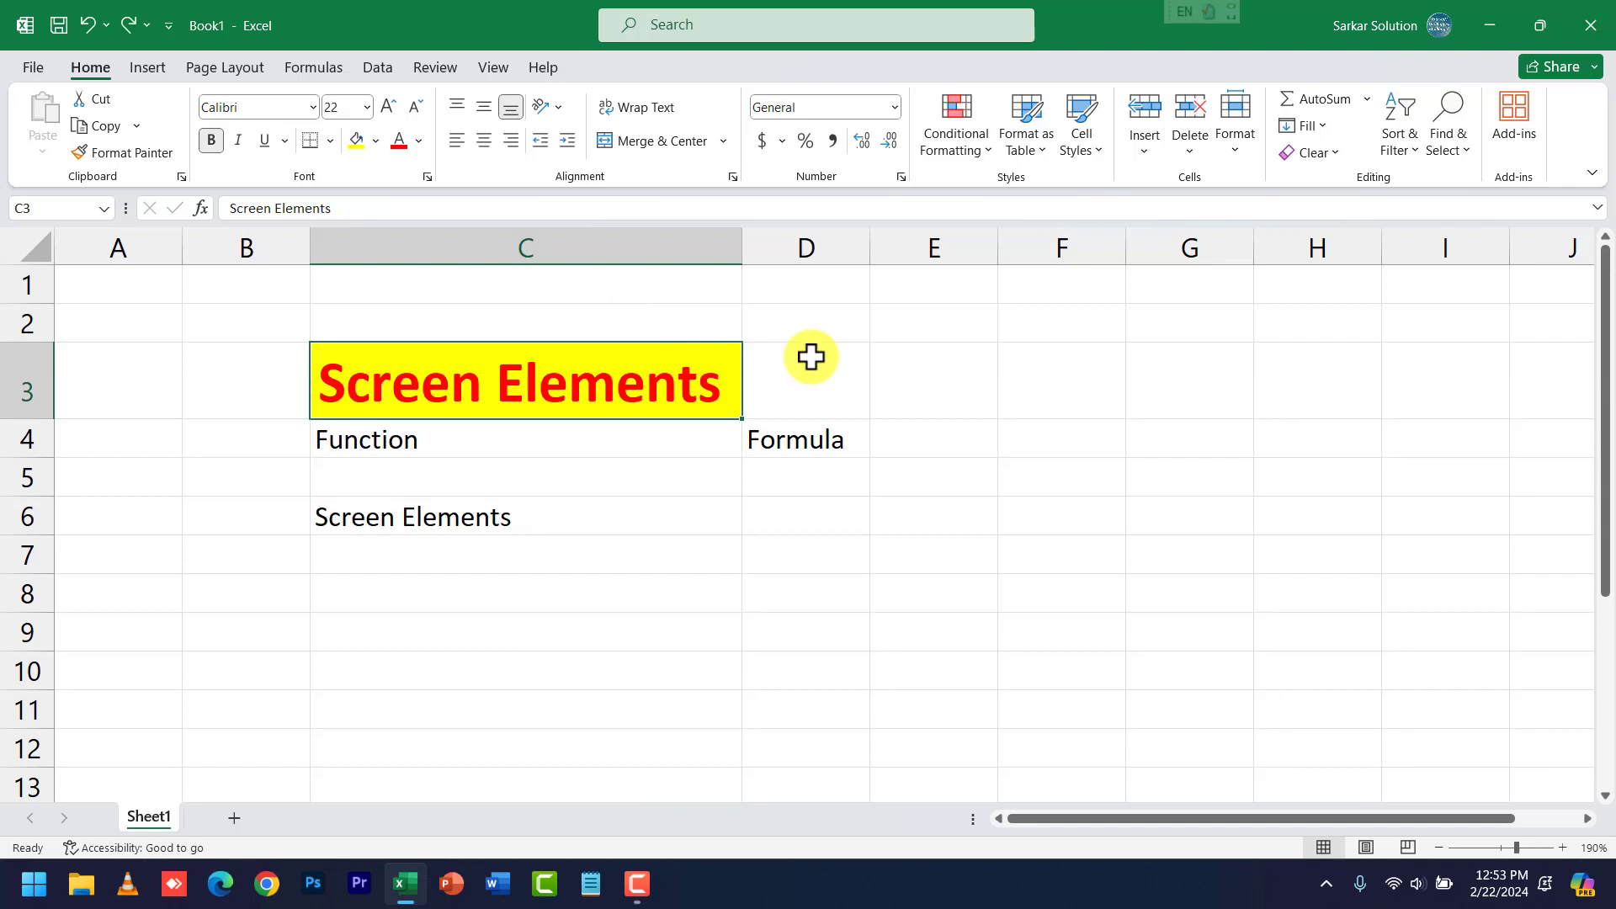
{"action": "left_click", "coordinate": [1335, 160]}
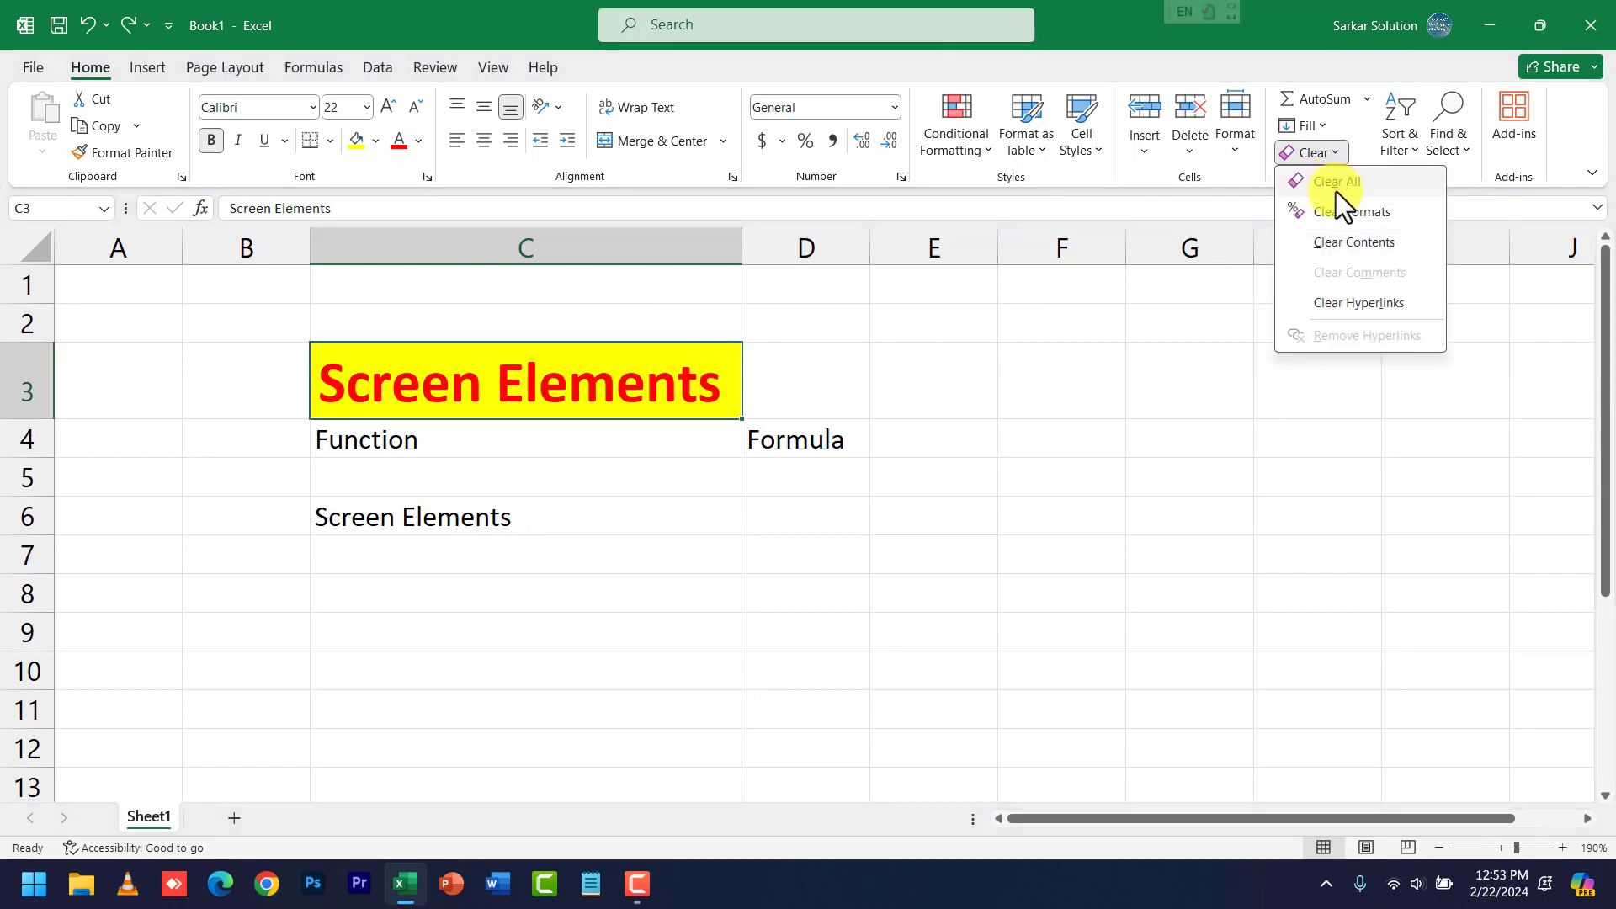
{"action": "left_click", "coordinate": [1336, 190]}
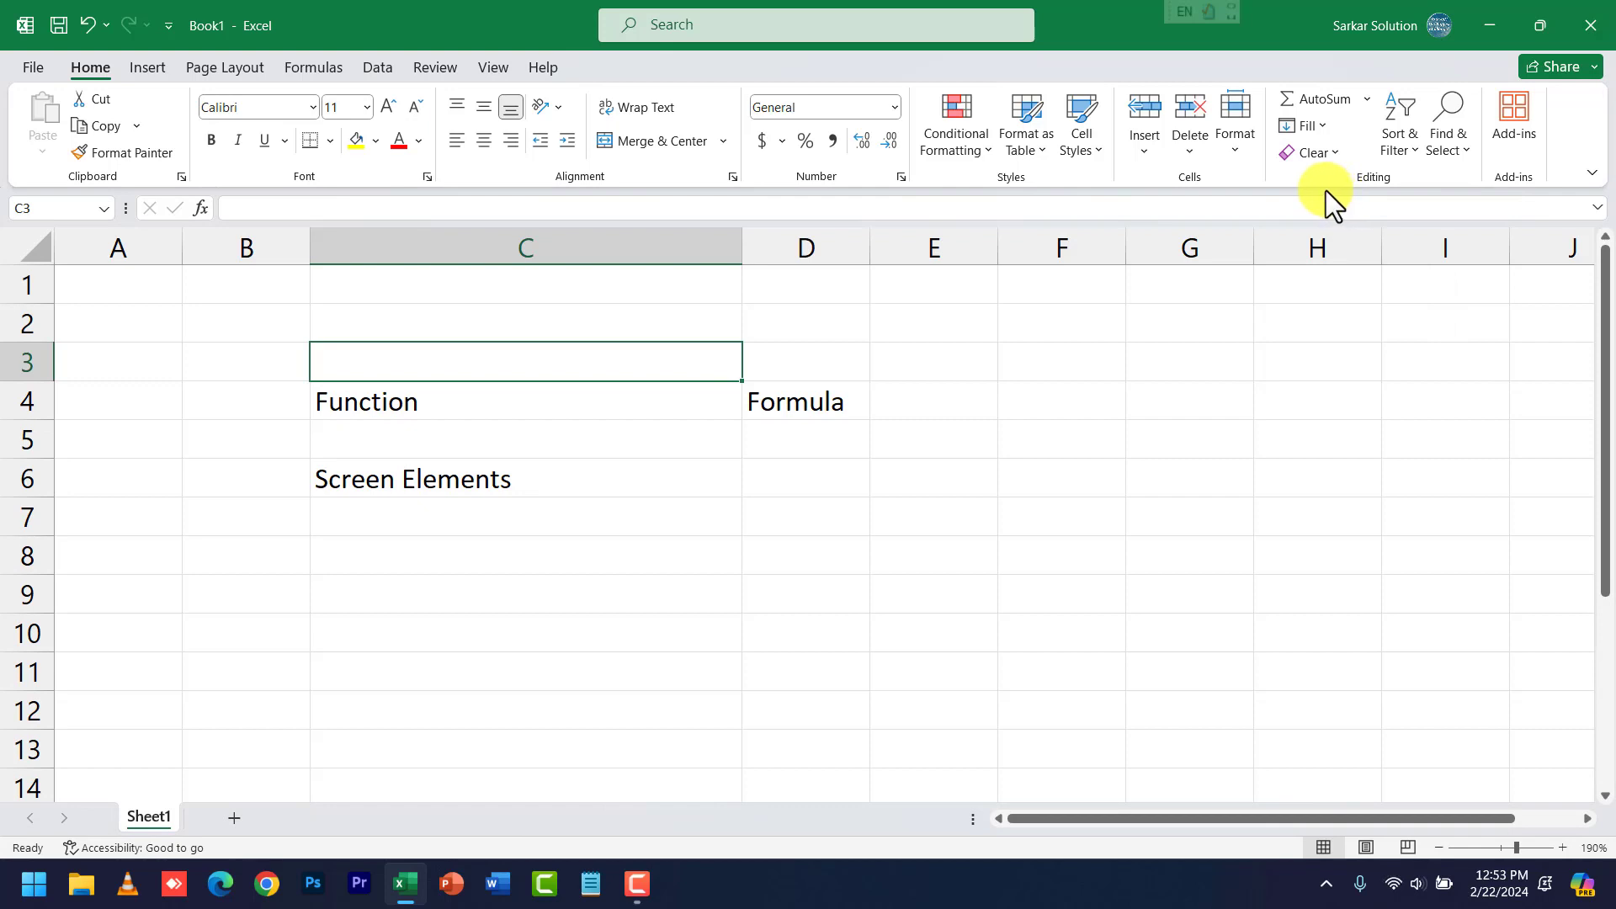
{"action": "key", "text": "ctrl+z"}
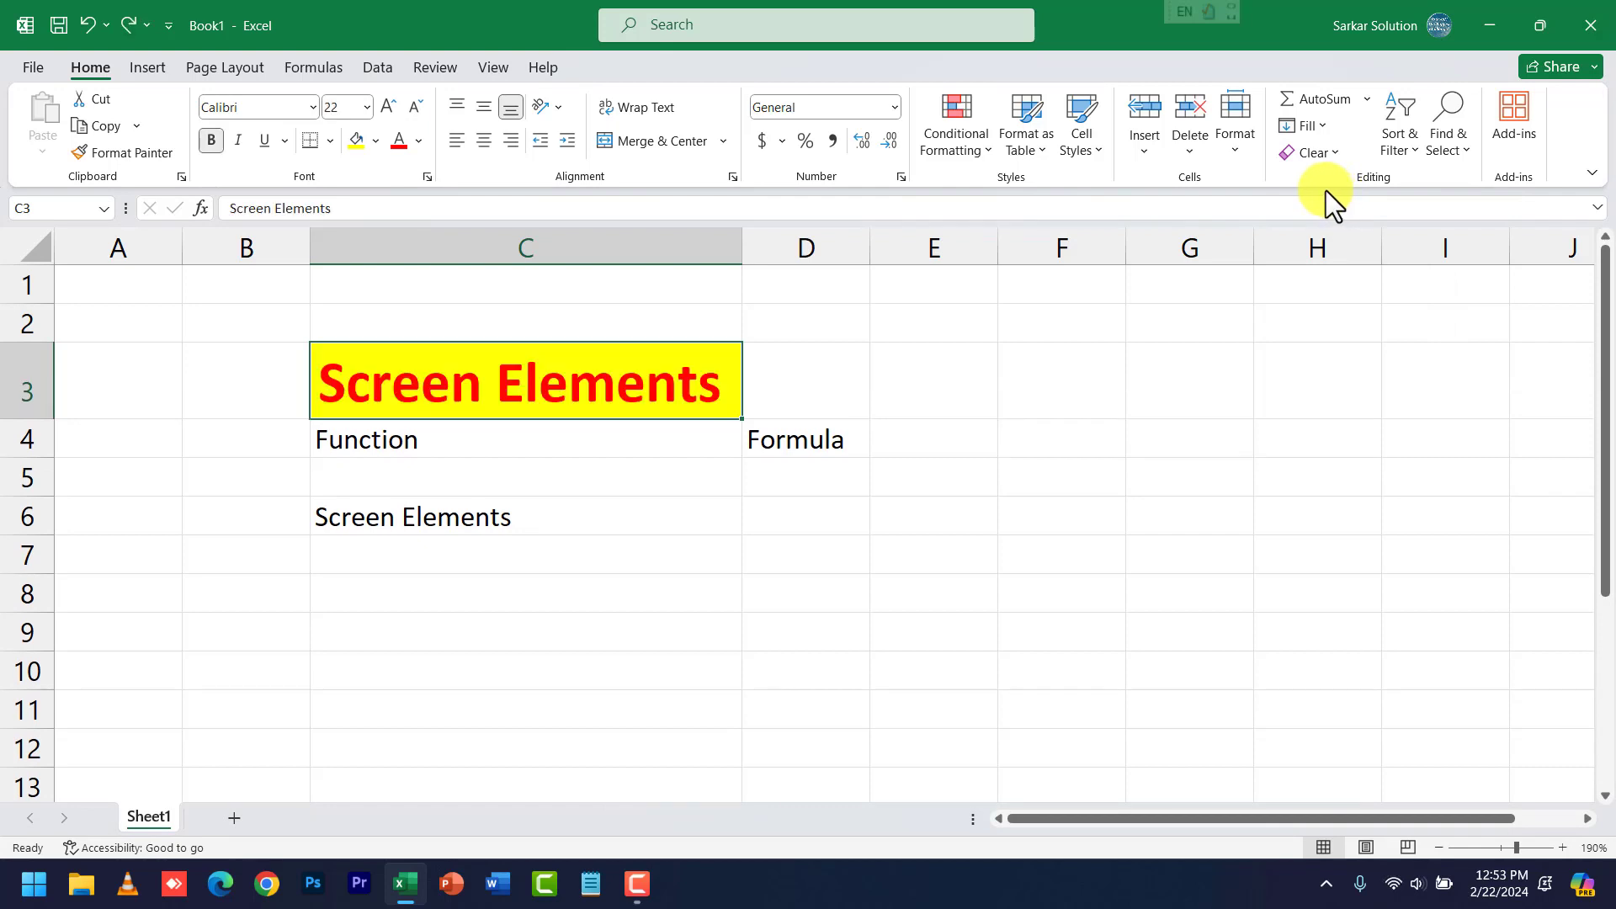
{"action": "left_click", "coordinate": [1328, 155]}
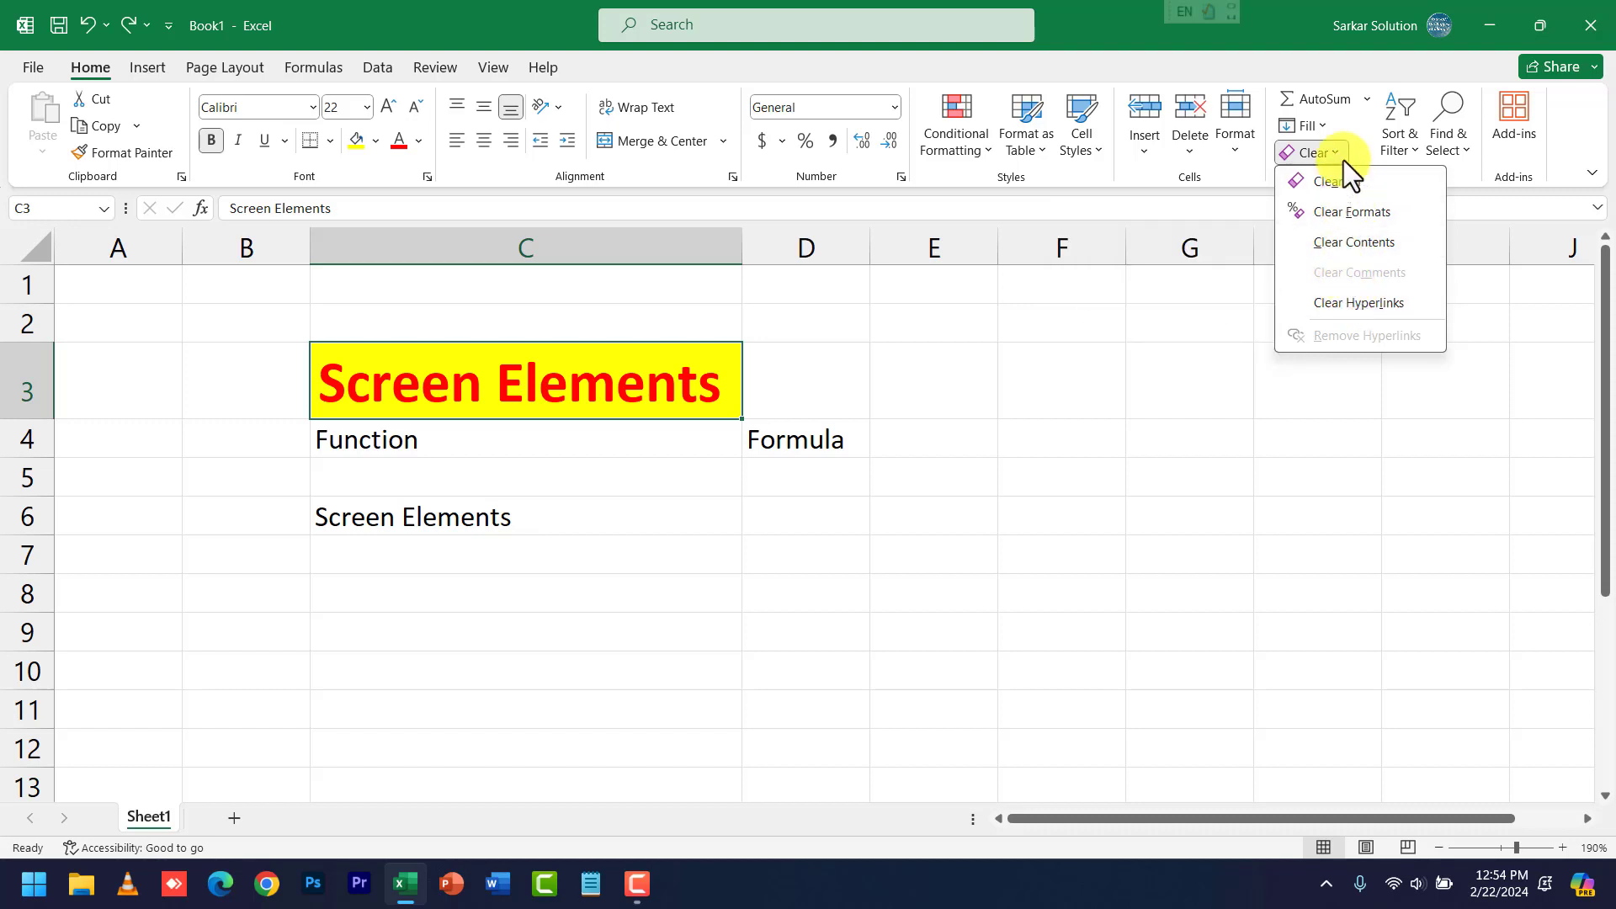
{"action": "key", "text": "Escape"}
Enter "Chhindwara" in cell C8 and fill it down through C16.
{"action": "left_click", "coordinate": [894, 541]}
{"action": "scroll", "coordinate": [590, 494], "scroll_direction": "down", "scroll_amount": 2}
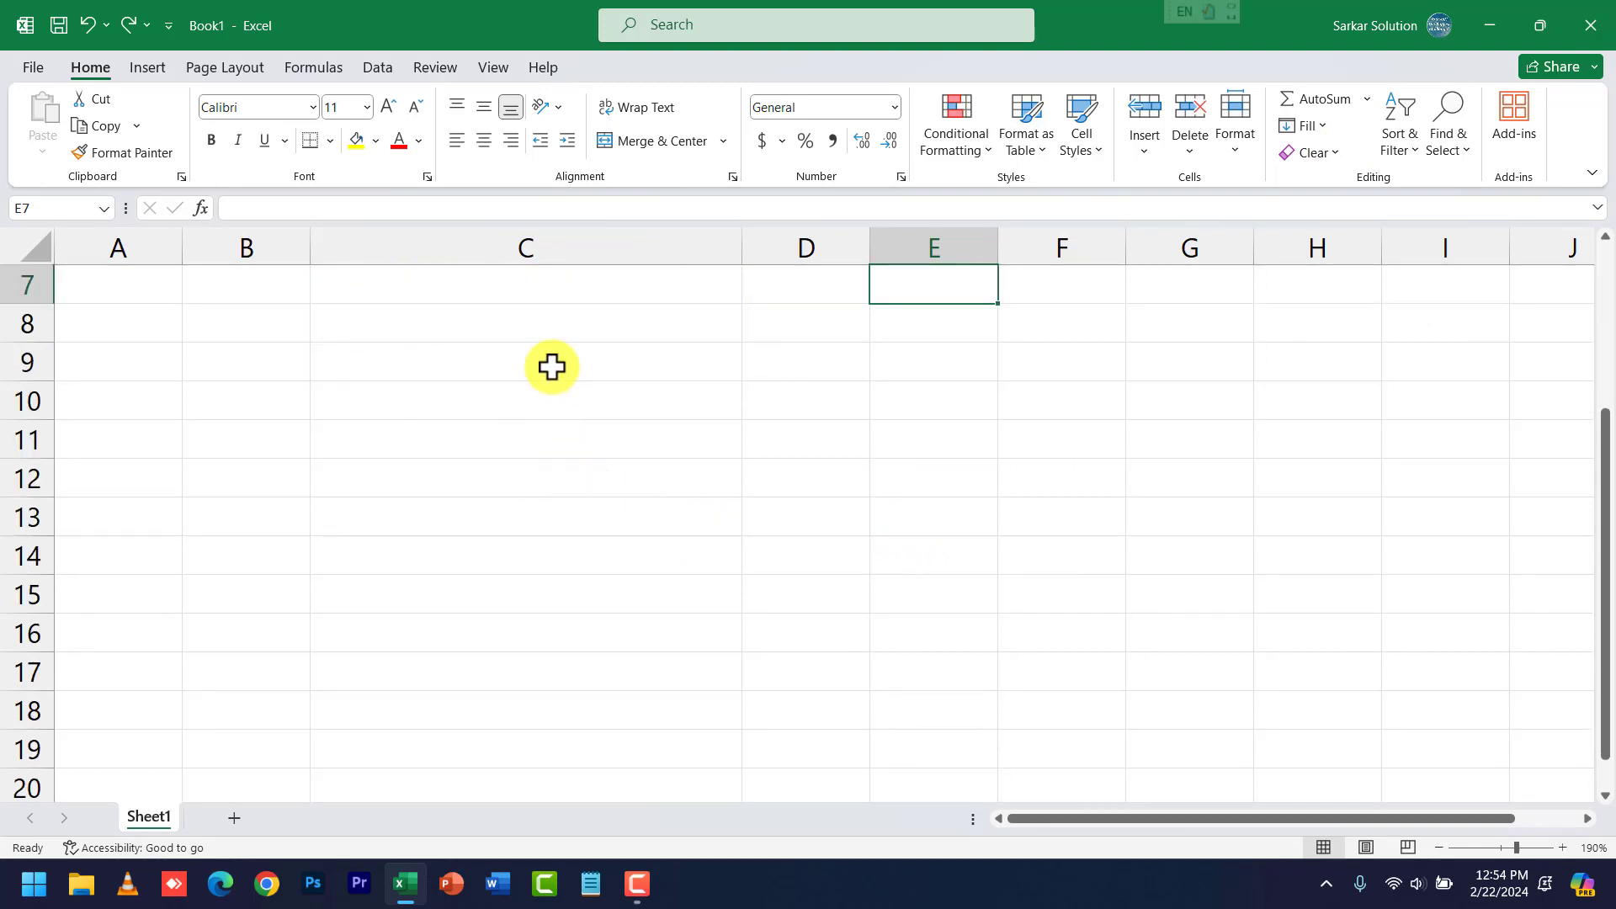
{"action": "scroll", "coordinate": [538, 379], "scroll_direction": "up", "scroll_amount": 3}
{"action": "left_click", "coordinate": [523, 433]}
{"action": "type", "text": "Chhindwara"}
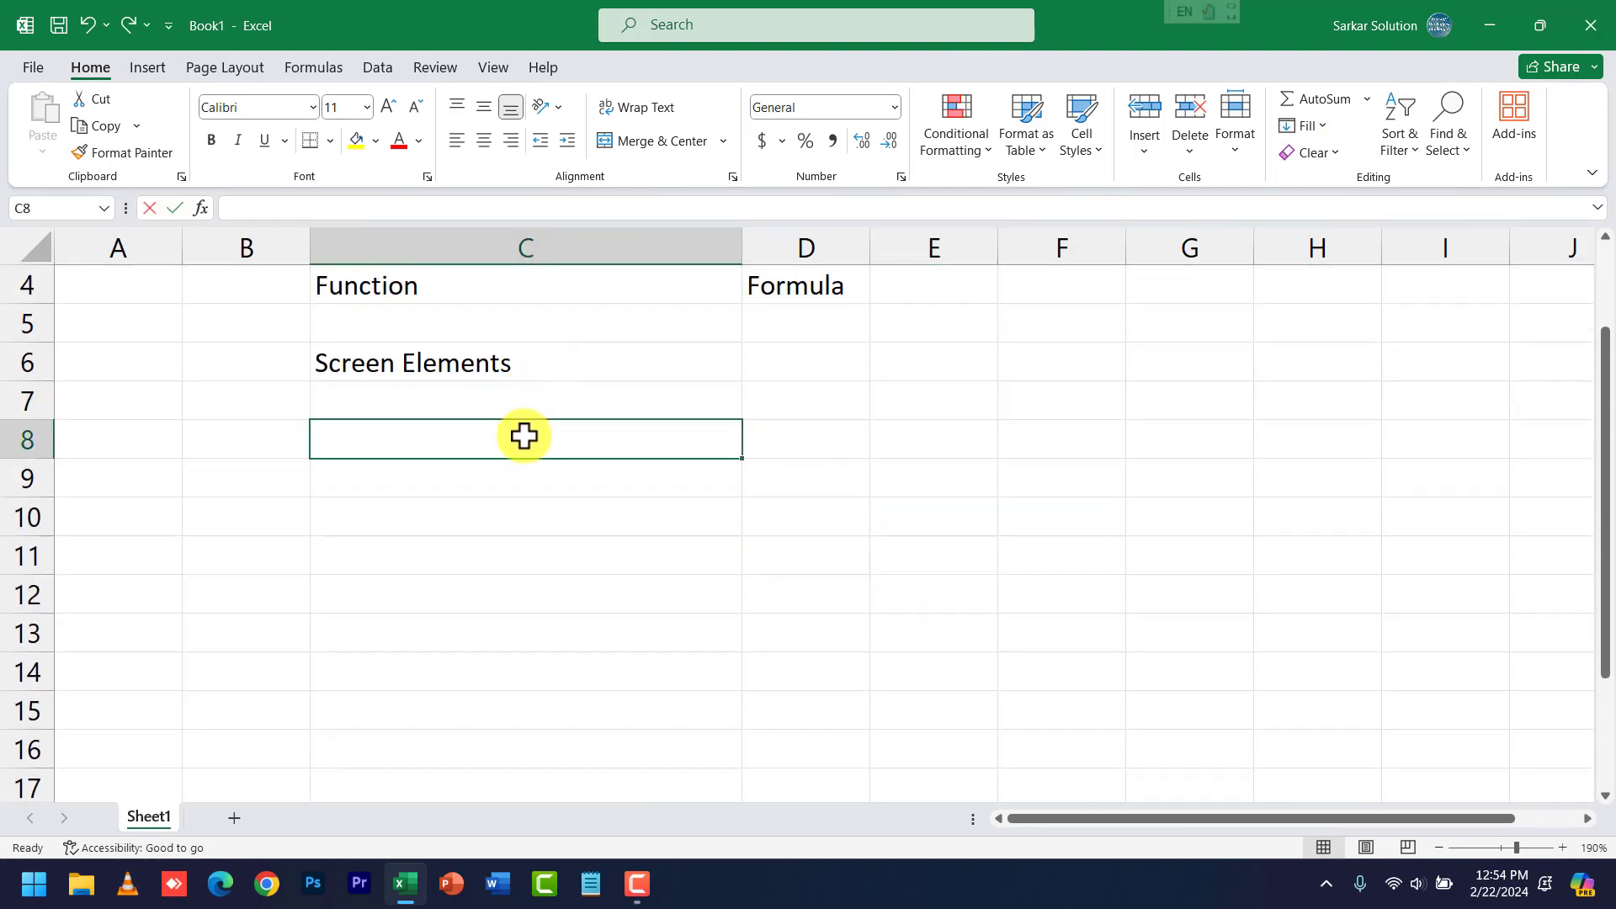
{"action": "left_click", "coordinate": [578, 553]}
{"action": "left_click", "coordinate": [613, 437]}
{"action": "left_click_drag", "start_coordinate": [746, 459], "coordinate": [718, 759]}
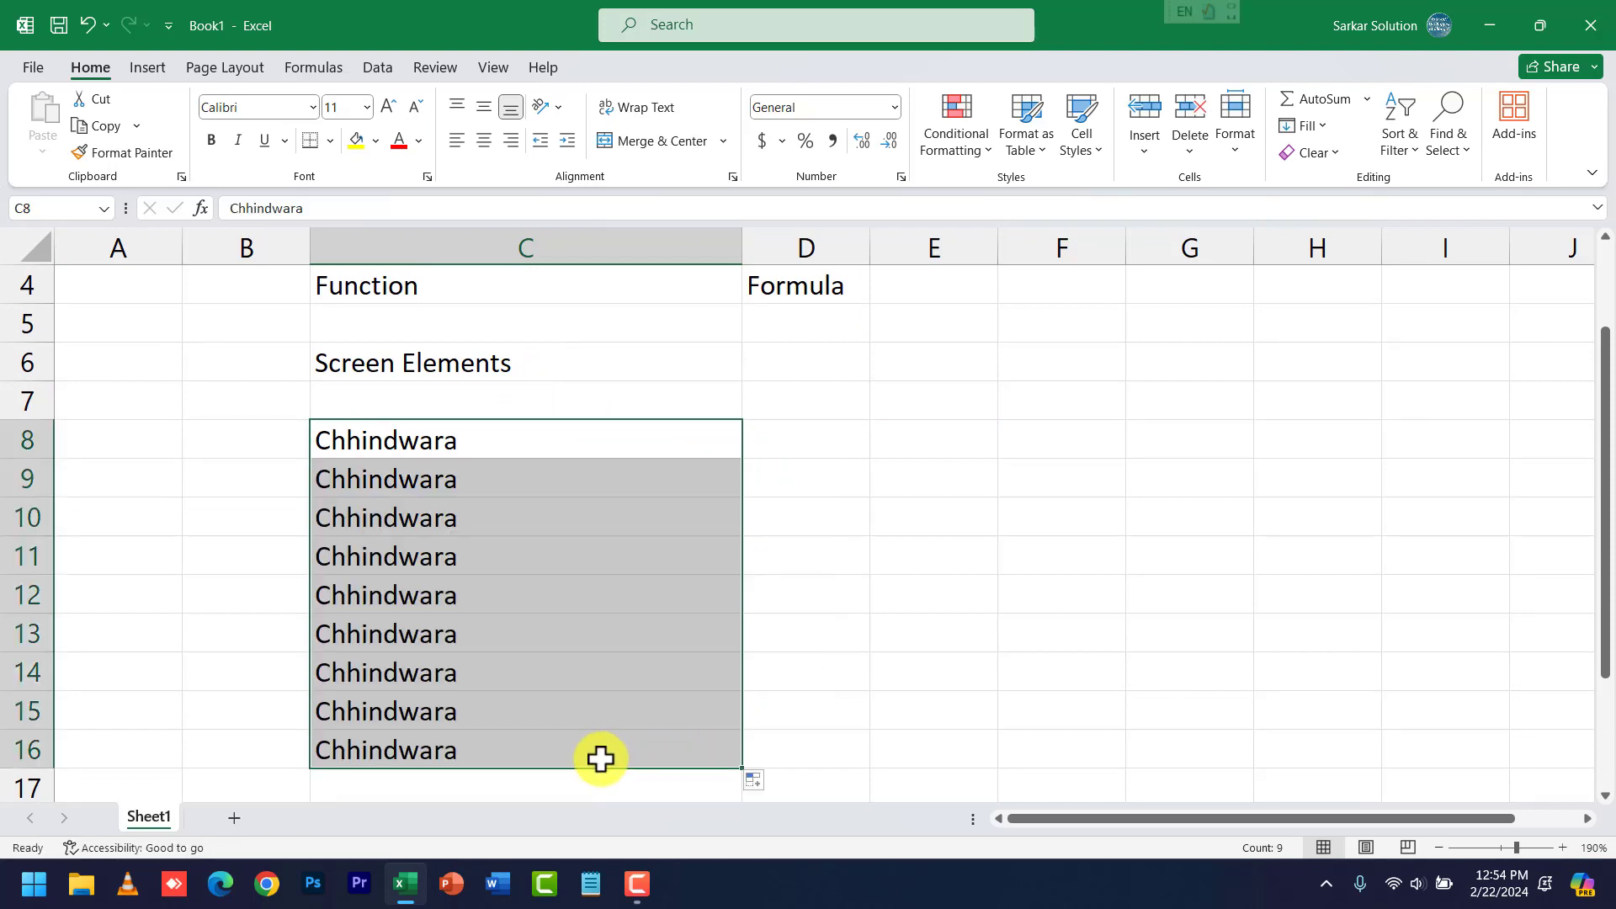
Fill the text of cell C8 across the row through H8.
{"action": "left_click", "coordinate": [587, 464]}
{"action": "left_click", "coordinate": [580, 440]}
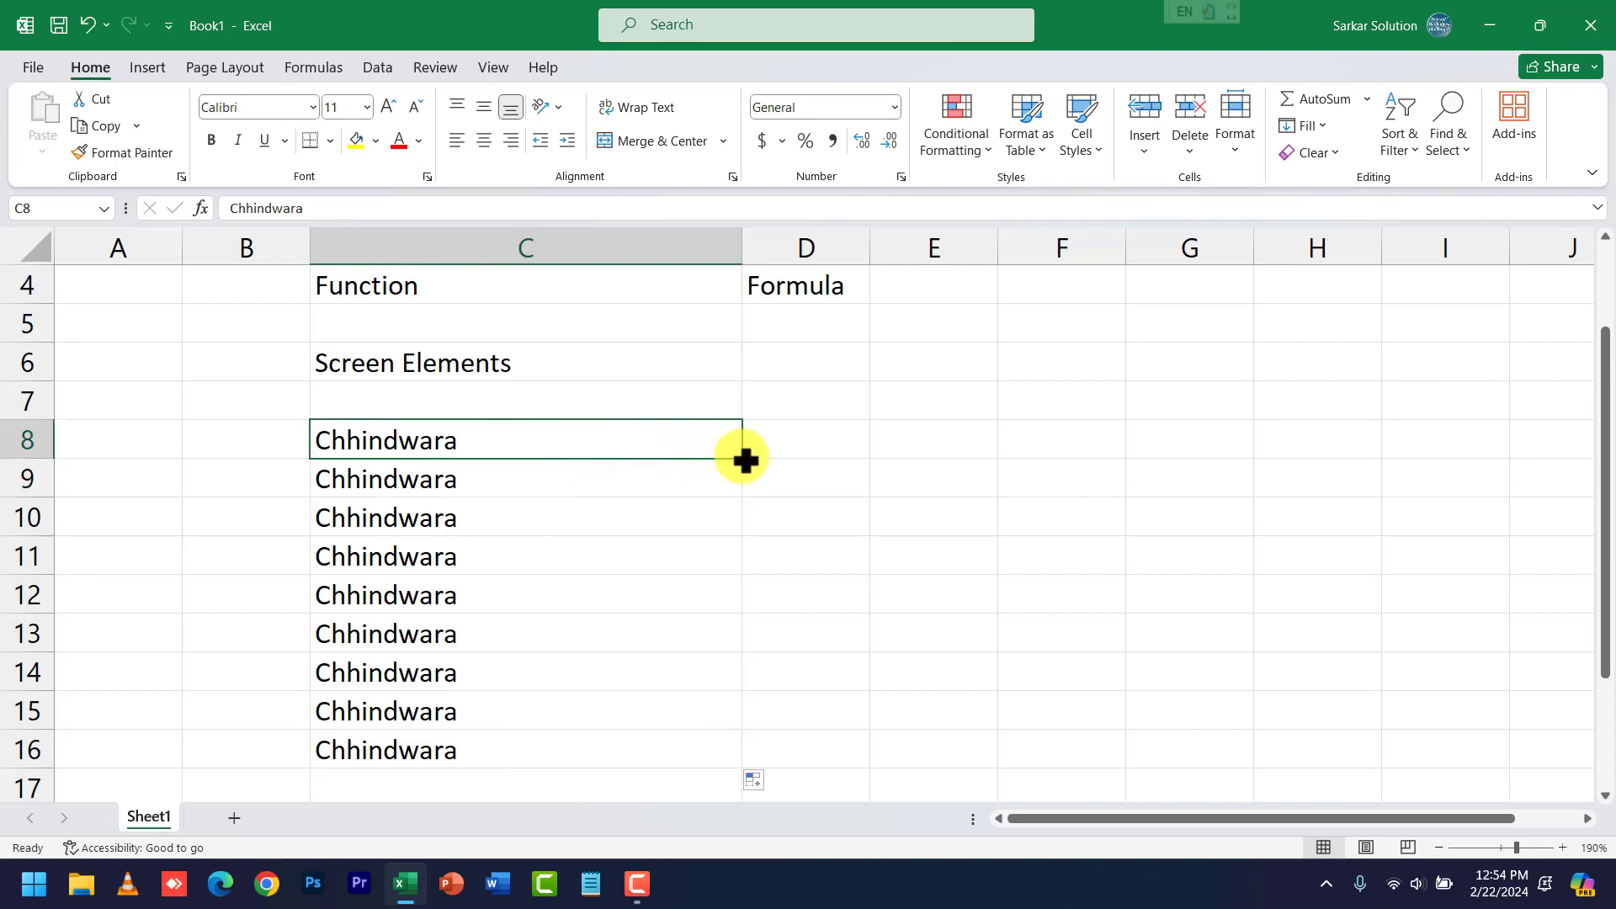
{"action": "left_click_drag", "start_coordinate": [742, 458], "coordinate": [1435, 462]}
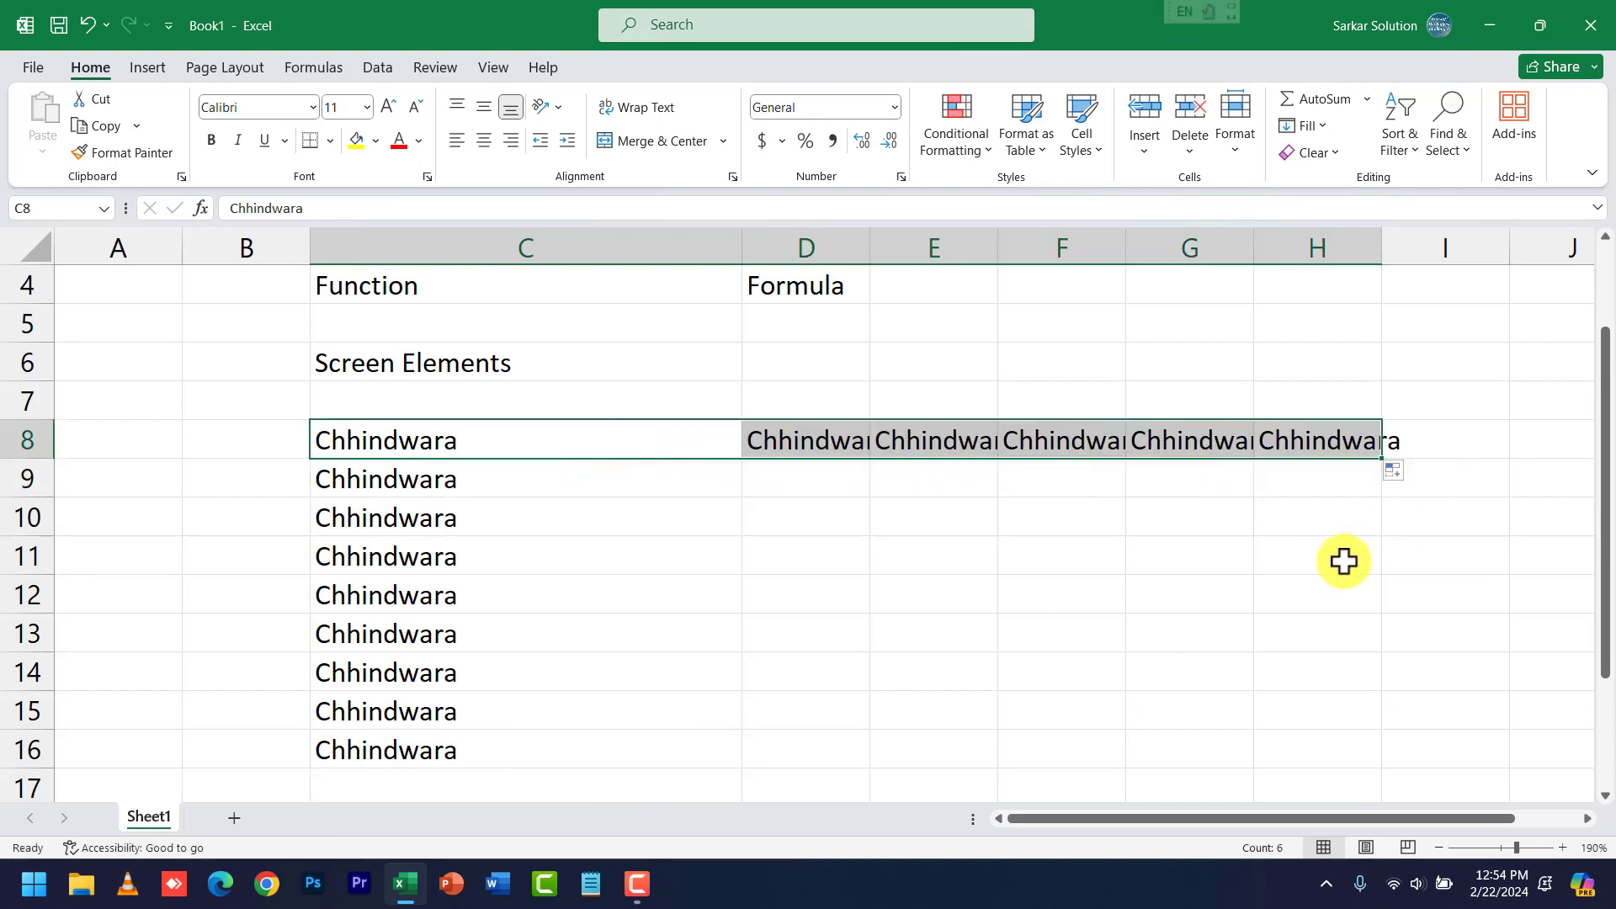
Fill the text of C8 leftward to A8, and extend the A8:C8 range upward through row 5.
{"action": "left_click", "coordinate": [423, 439]}
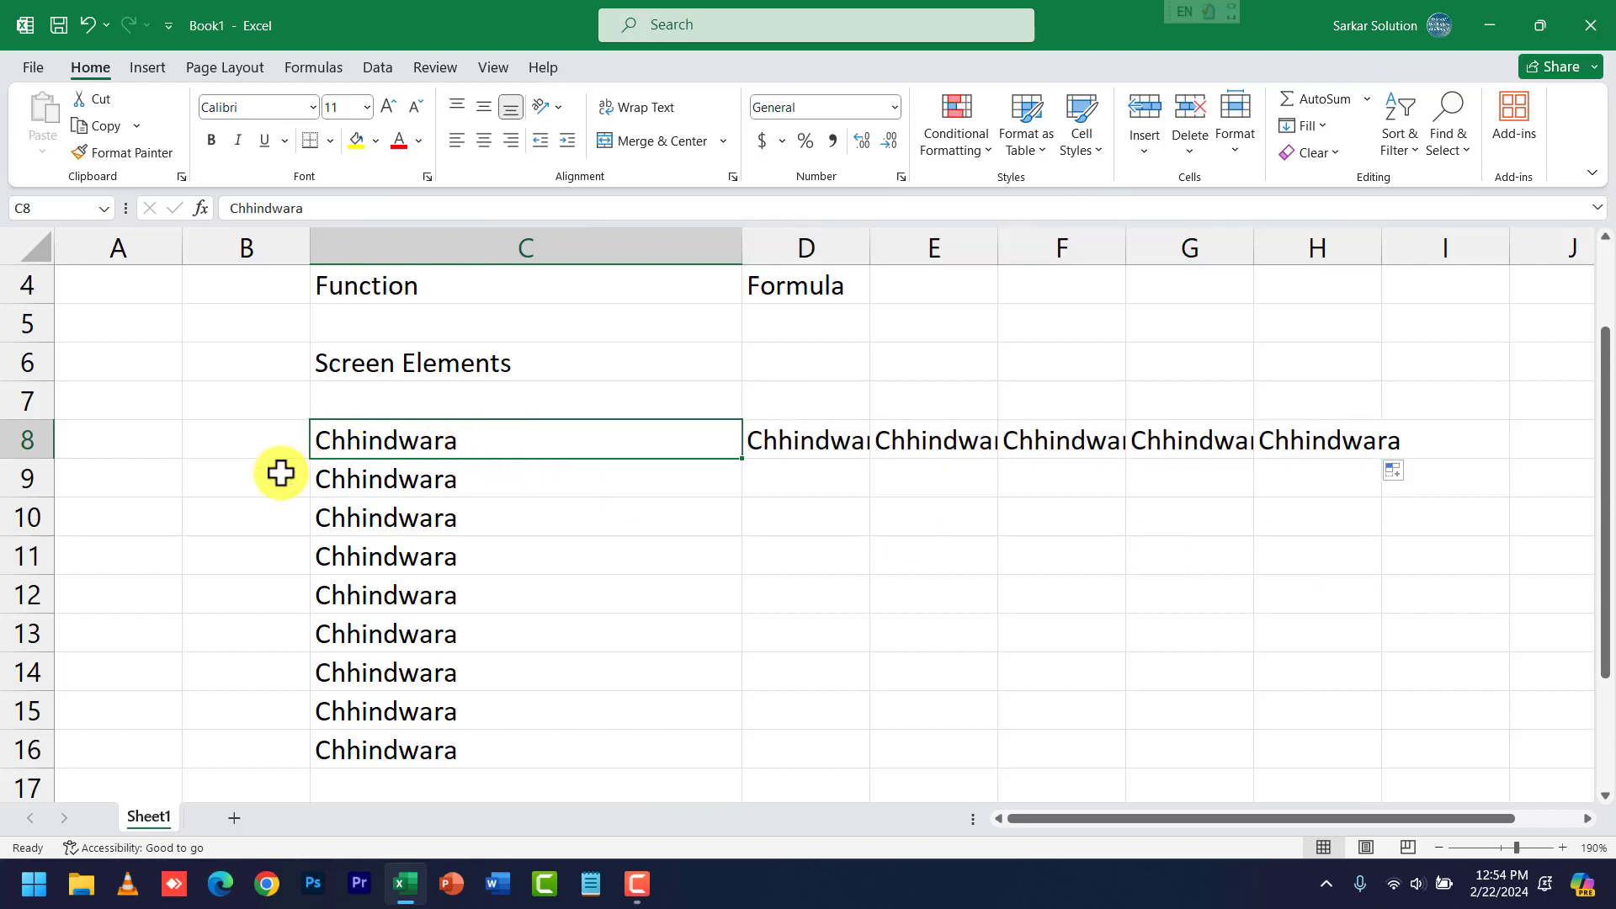
{"action": "left_click_drag", "start_coordinate": [742, 458], "coordinate": [21, 442]}
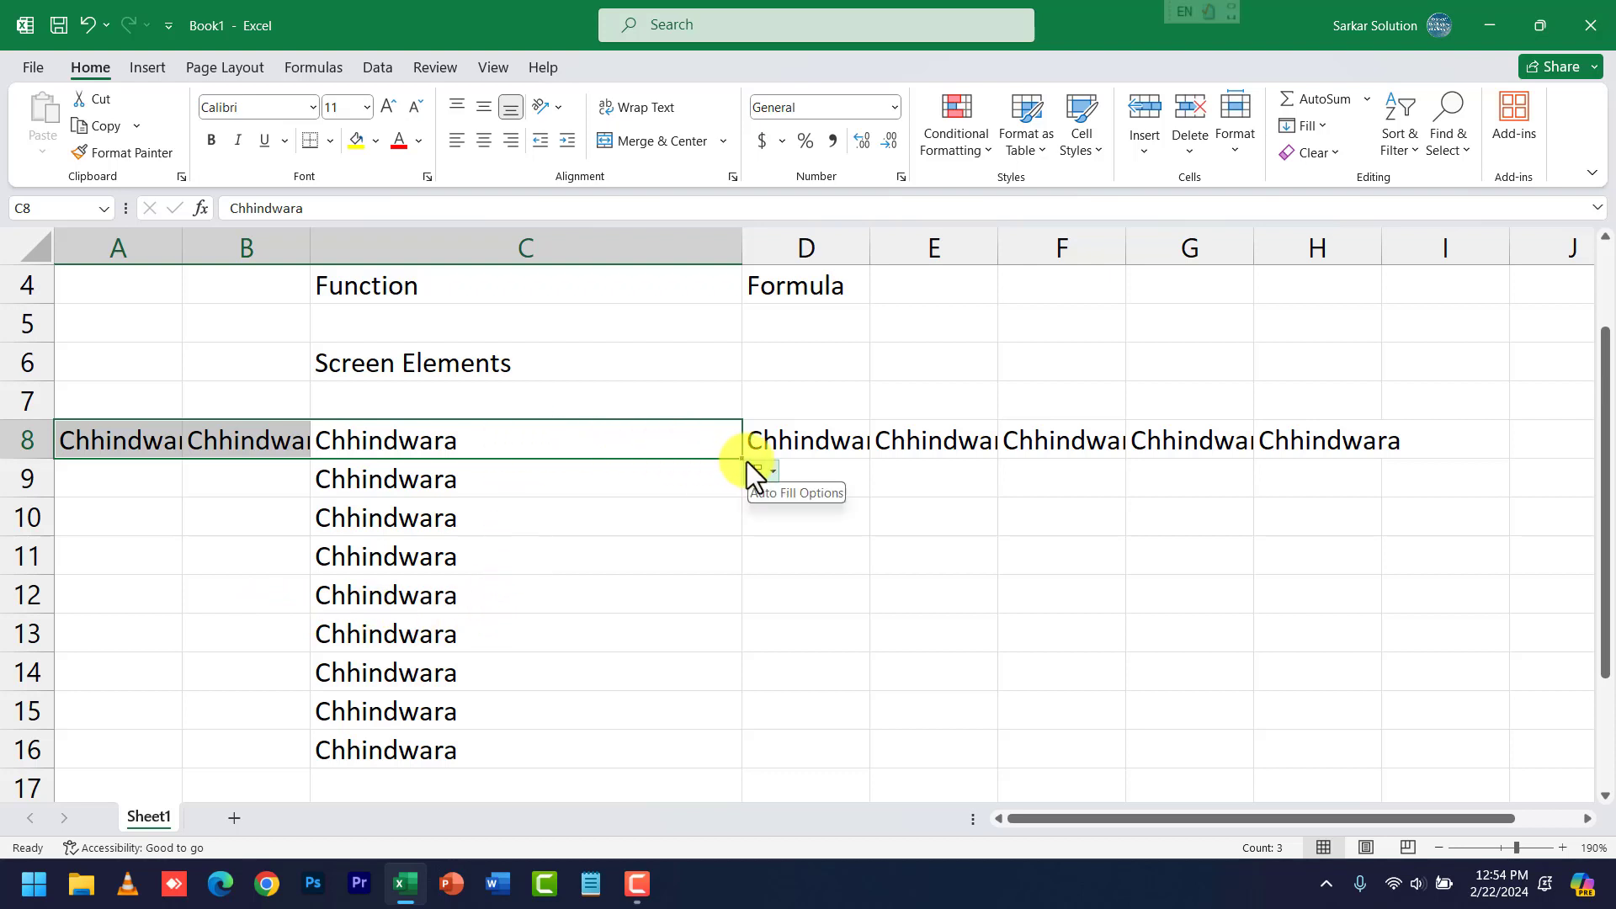
{"action": "left_click_drag", "start_coordinate": [741, 459], "coordinate": [722, 315]}
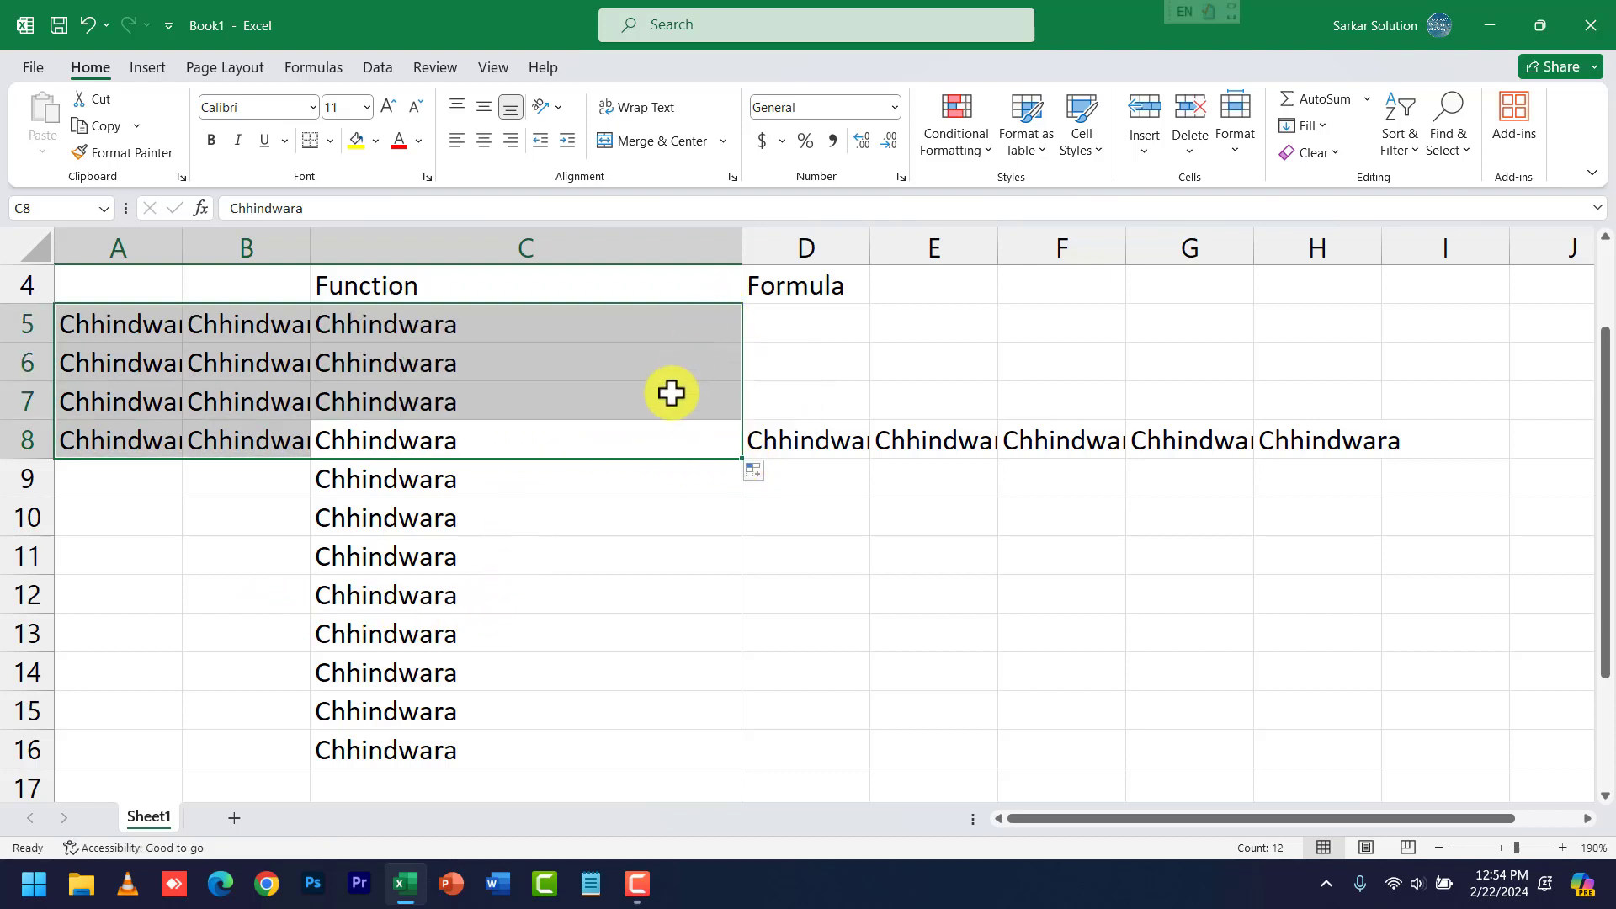
Undo the fills into columns A and B, and fill the text of cell C8 upward through C5.
{"action": "left_click", "coordinate": [624, 586]}
{"action": "key", "text": "ctrl+z"}
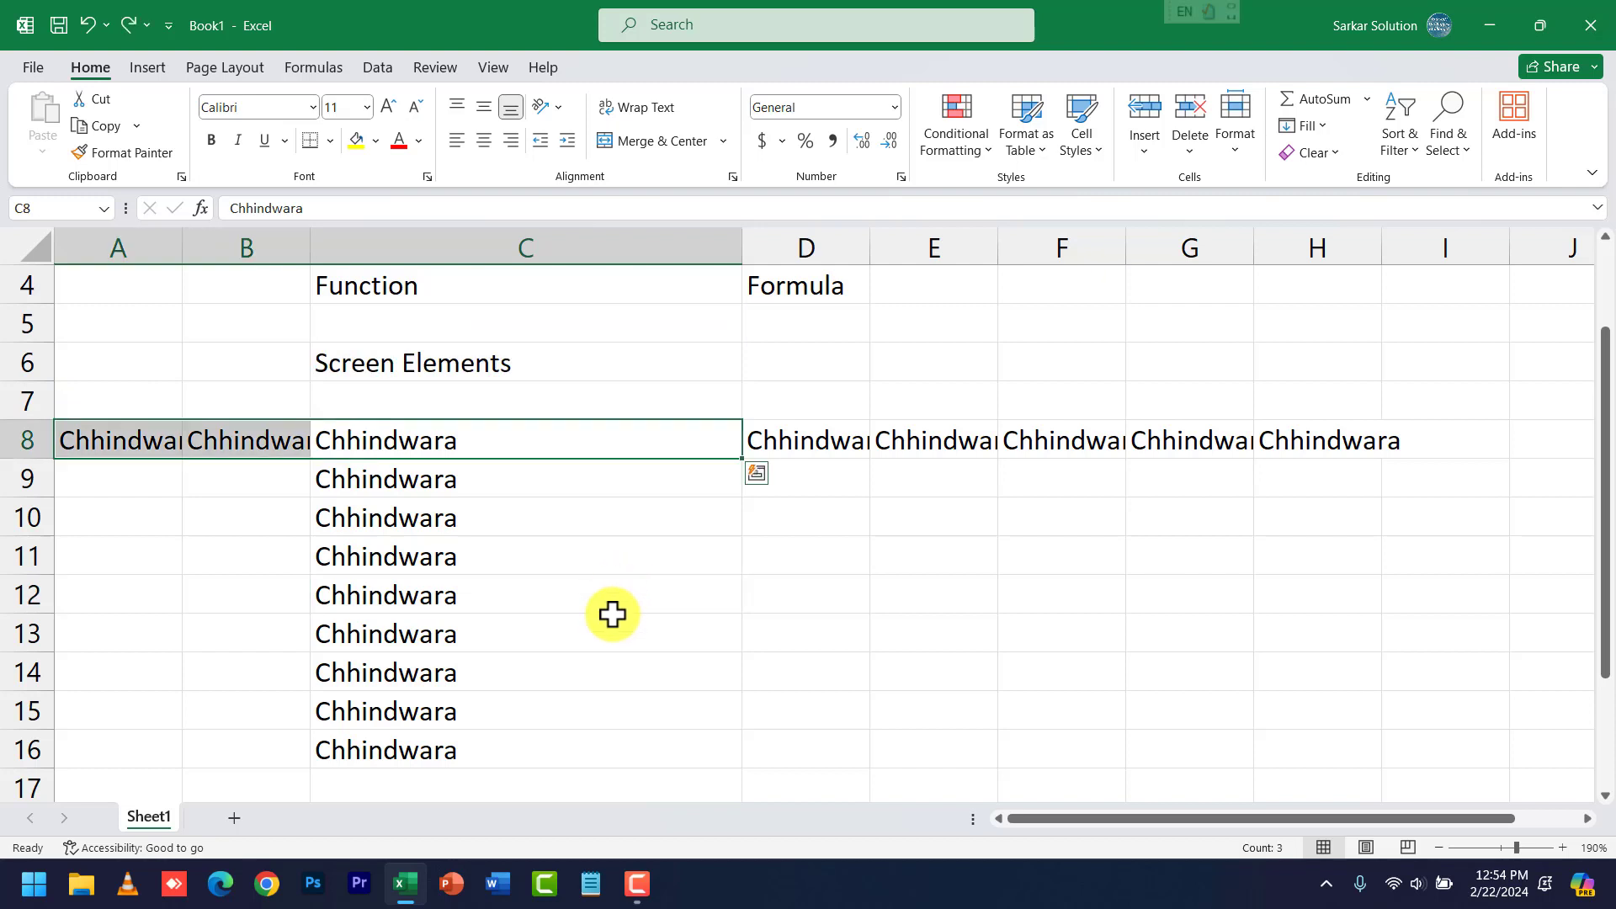
{"action": "key", "text": "ctrl+z"}
{"action": "key", "text": "ctrl+z"}
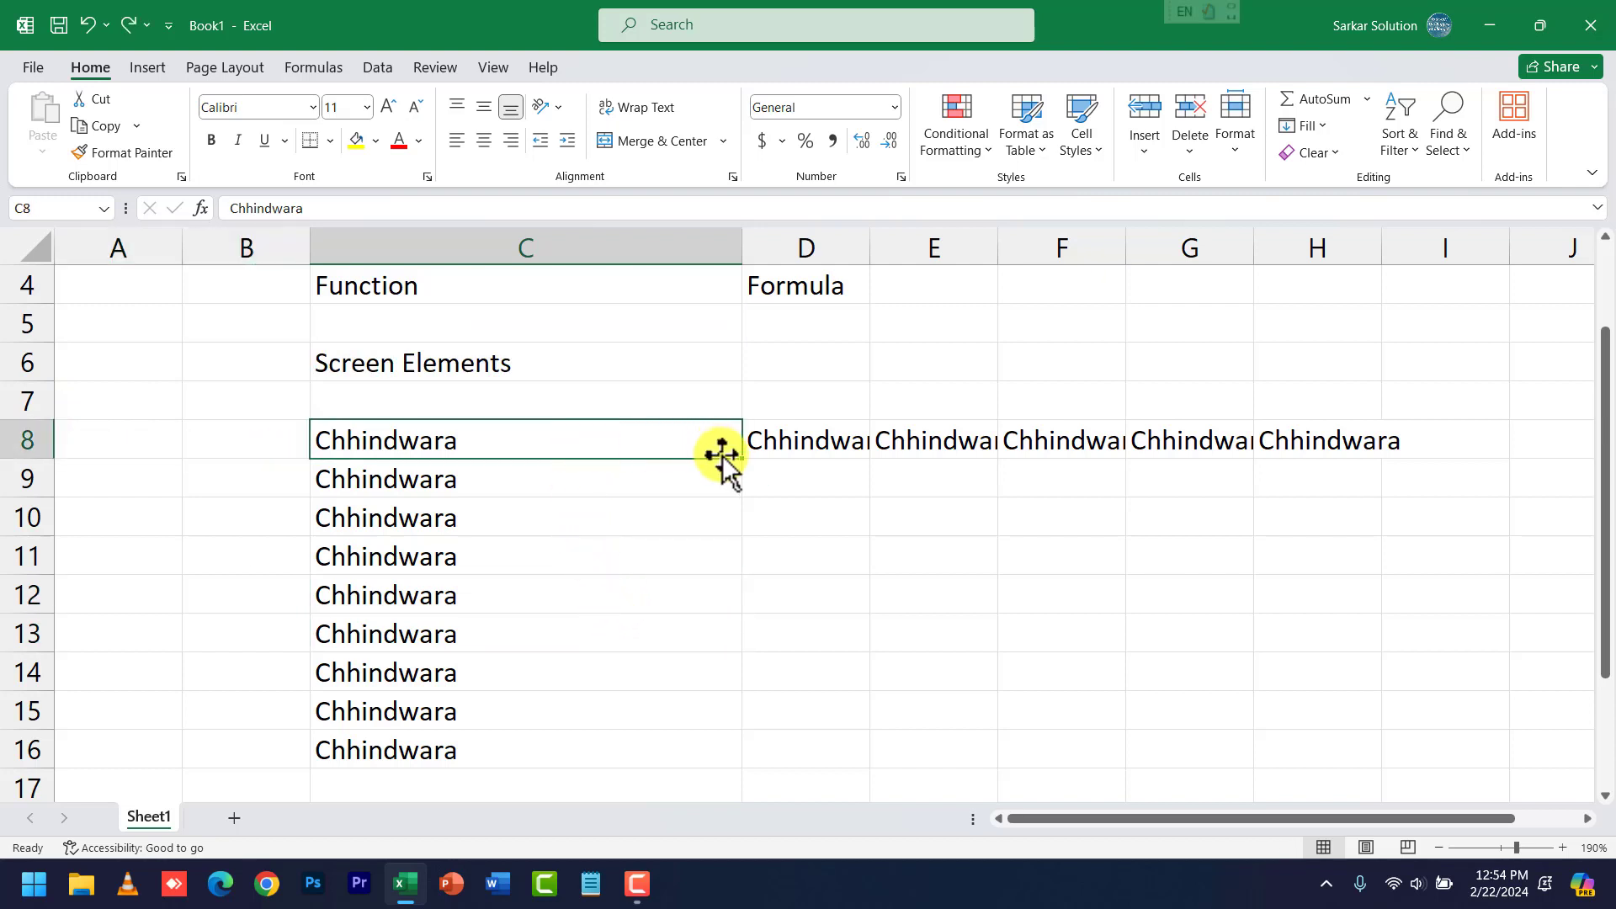
{"action": "left_click_drag", "start_coordinate": [740, 461], "coordinate": [737, 314]}
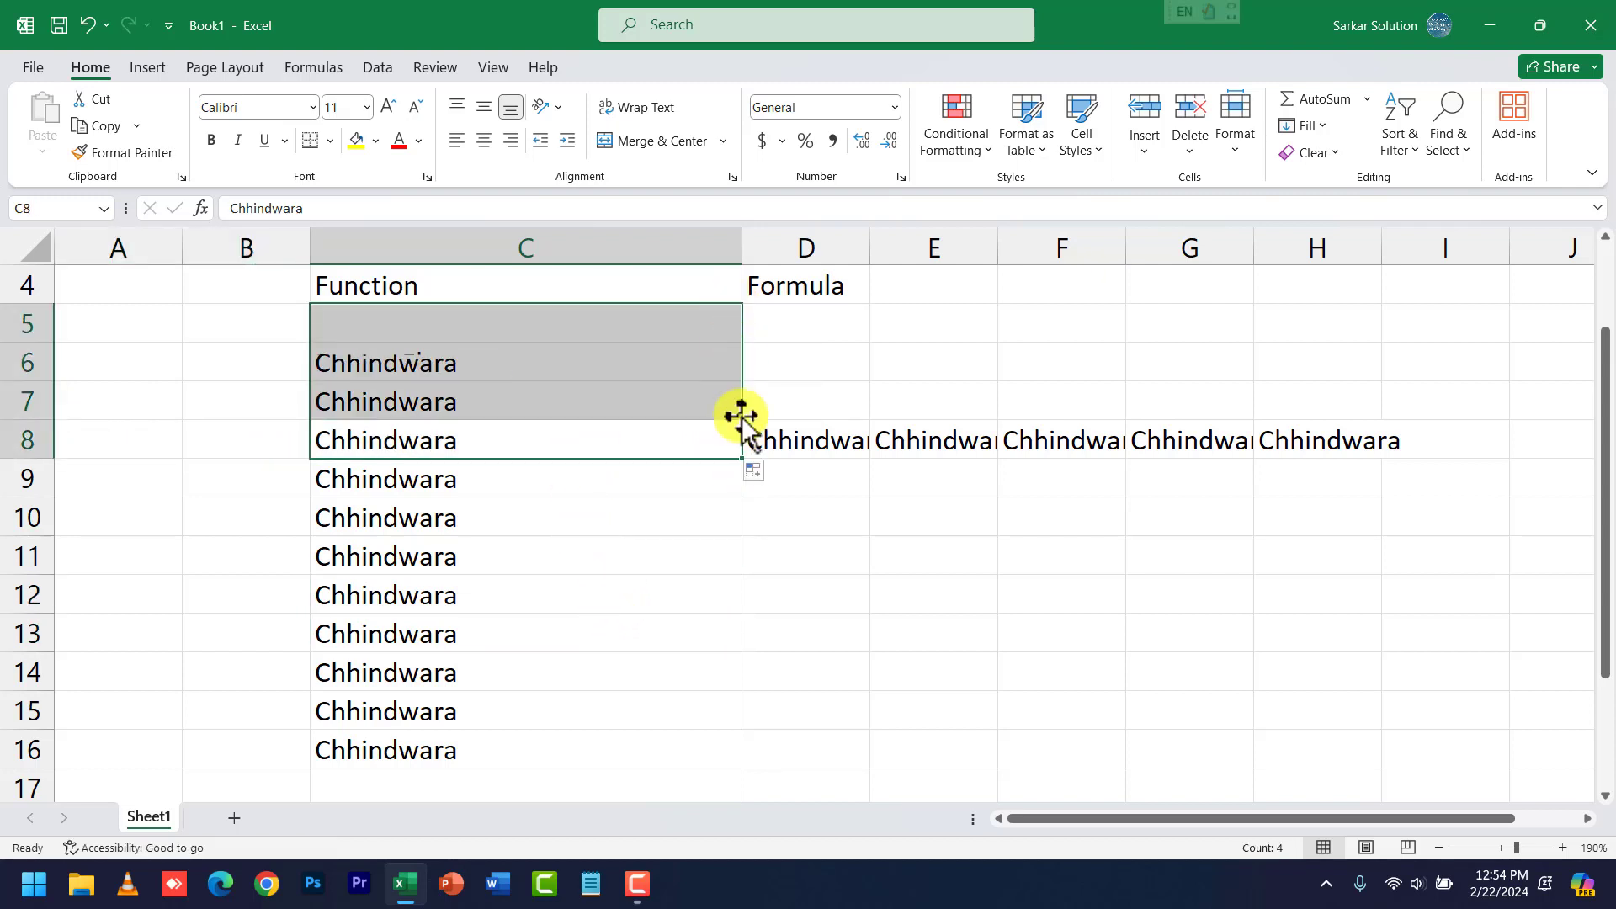
{"action": "left_click", "coordinate": [756, 619]}
Enter the abbreviation "CWA" in cell D9.
{"action": "left_click", "coordinate": [853, 491]}
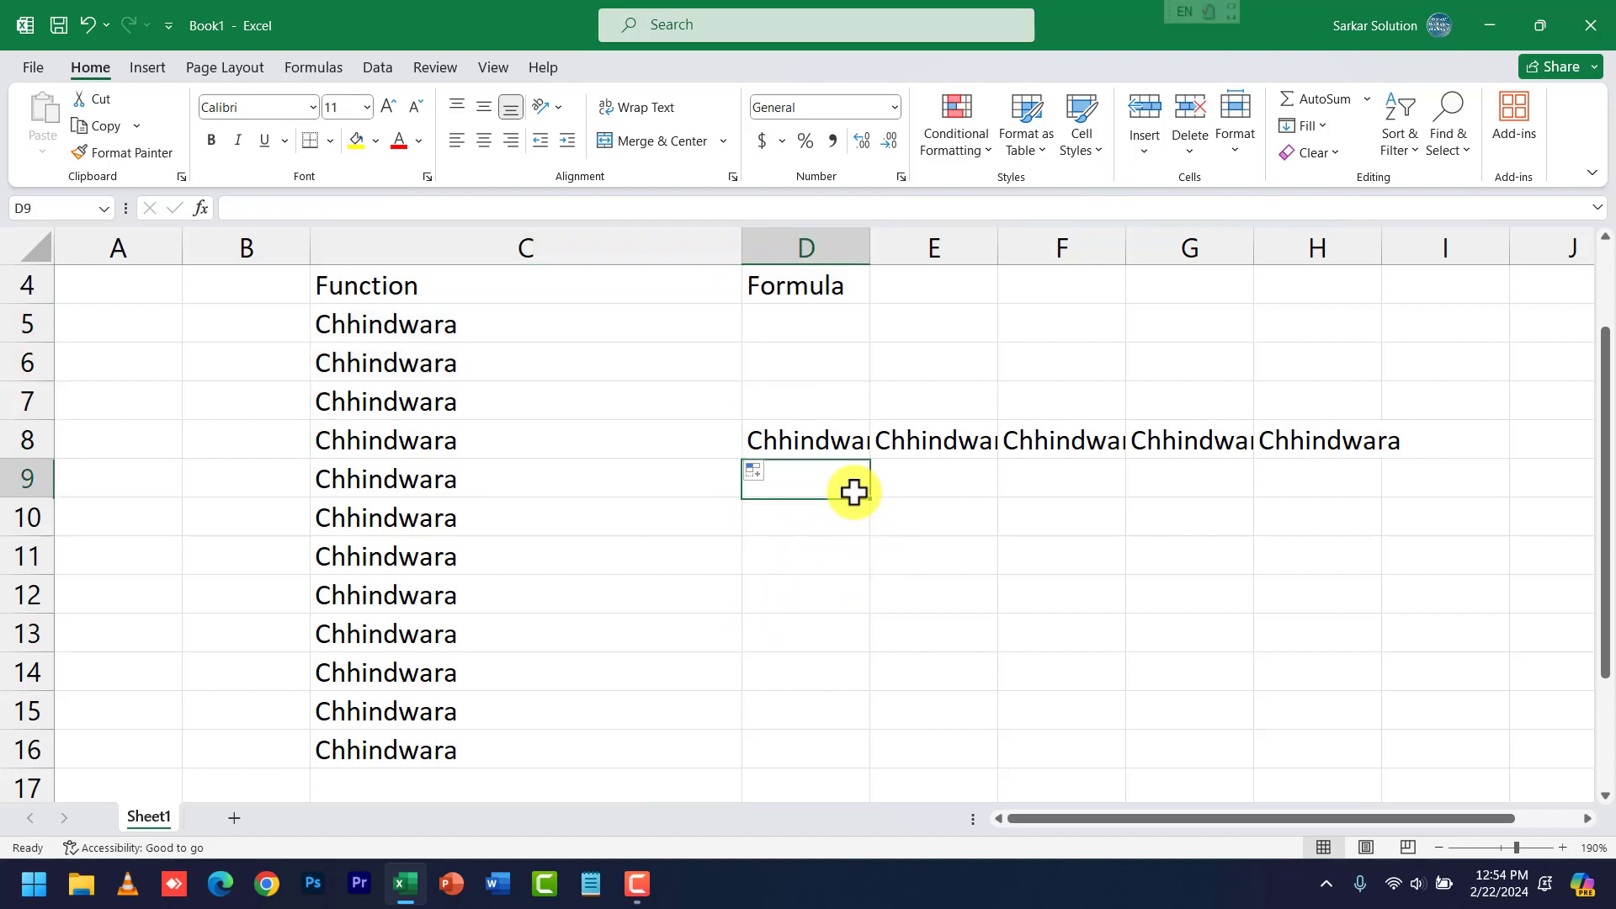
{"action": "type", "text": "CWA"}
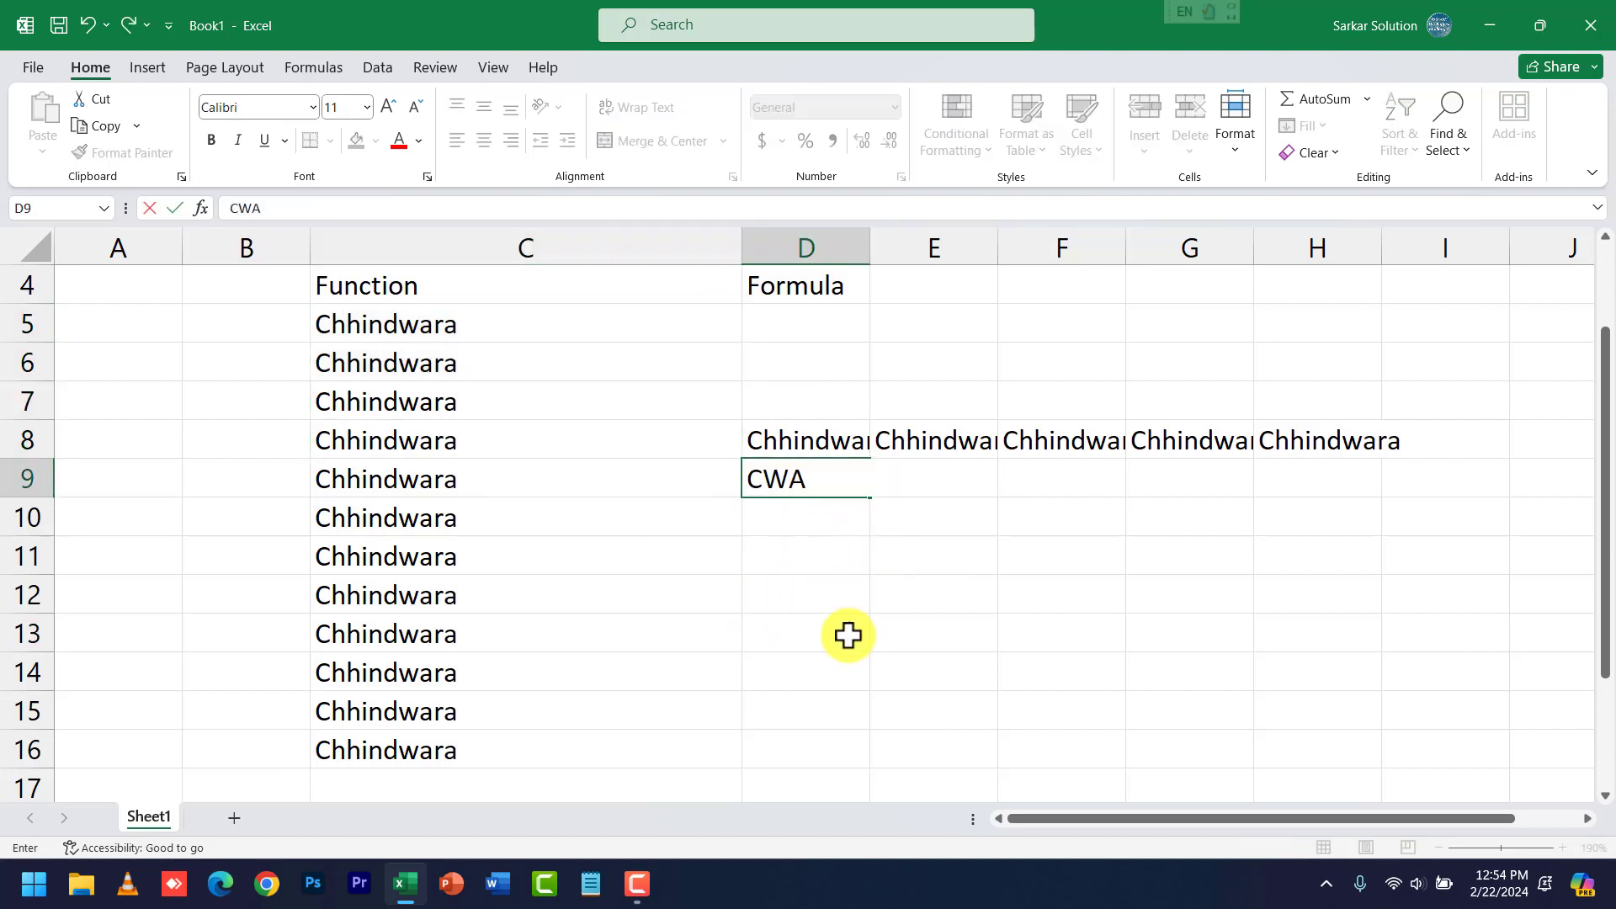
{"action": "left_click", "coordinate": [847, 635]}
{"action": "left_click", "coordinate": [826, 476]}
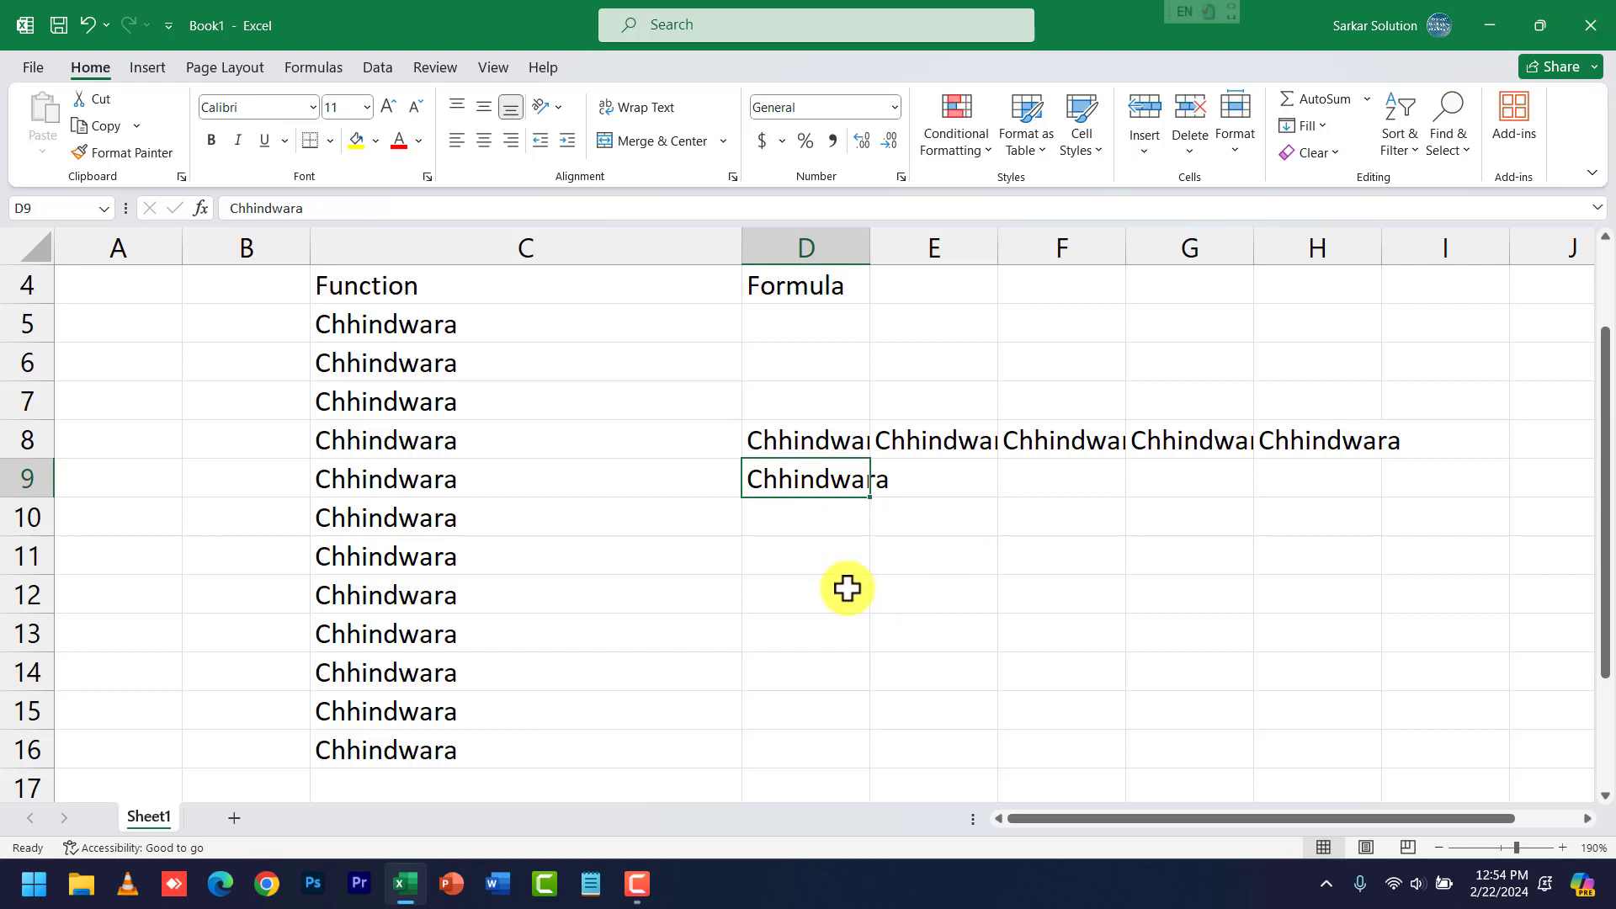
{"action": "left_click", "coordinate": [685, 516]}
{"action": "left_click", "coordinate": [912, 539]}
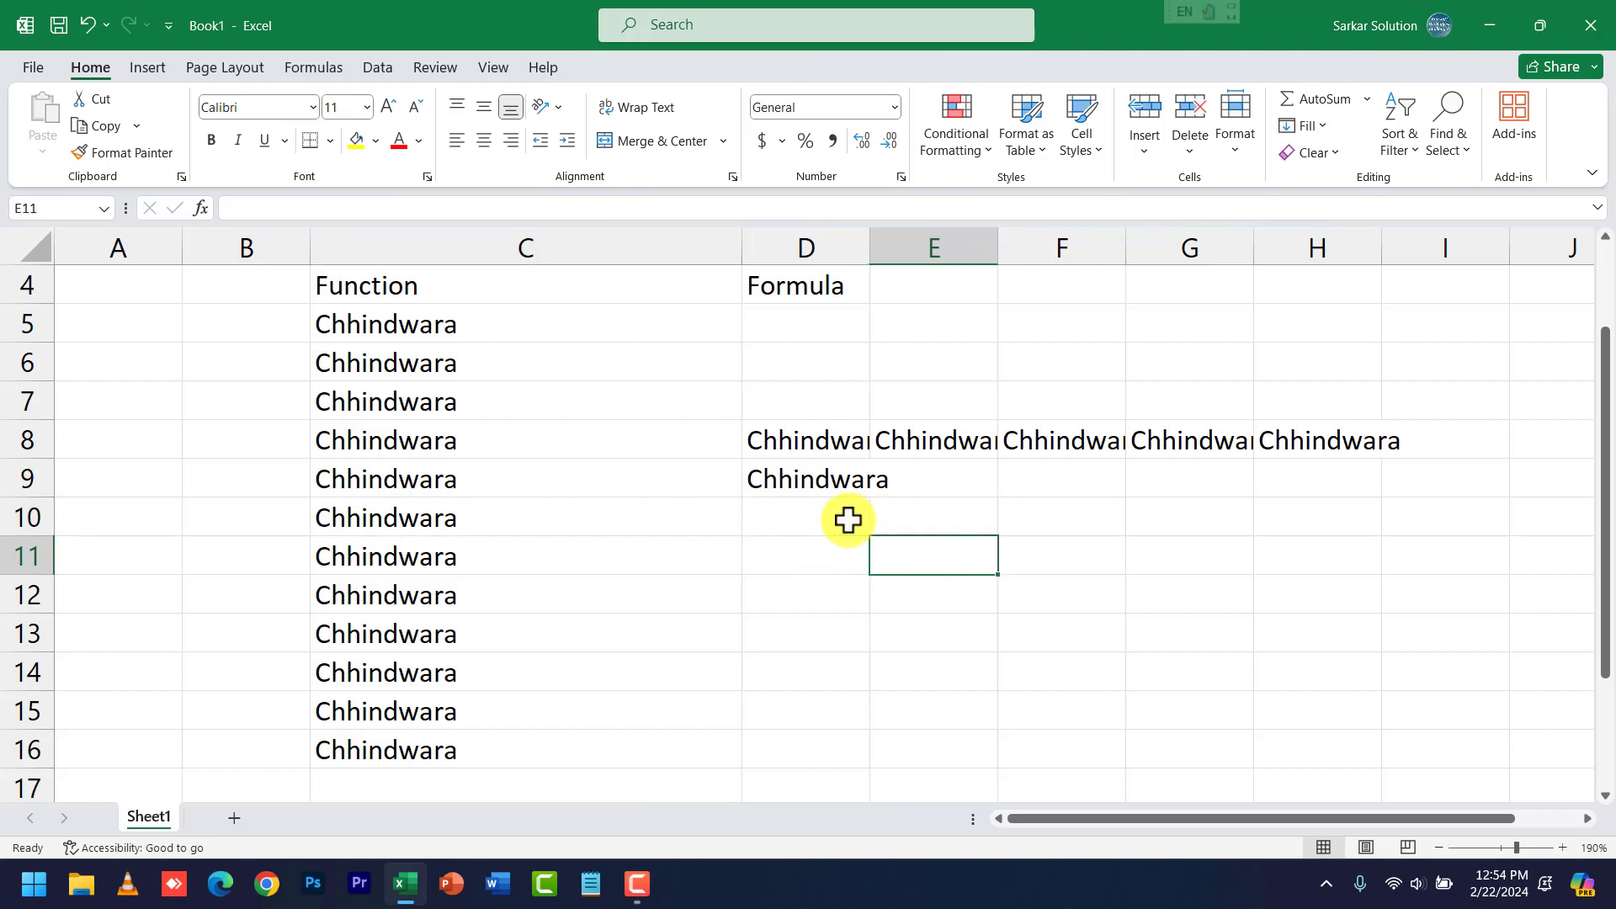
Enter "chw" in cell E10 and fill it down through E17.
{"action": "left_click", "coordinate": [848, 519]}
{"action": "left_click", "coordinate": [948, 519]}
{"action": "type", "text": "chw"}
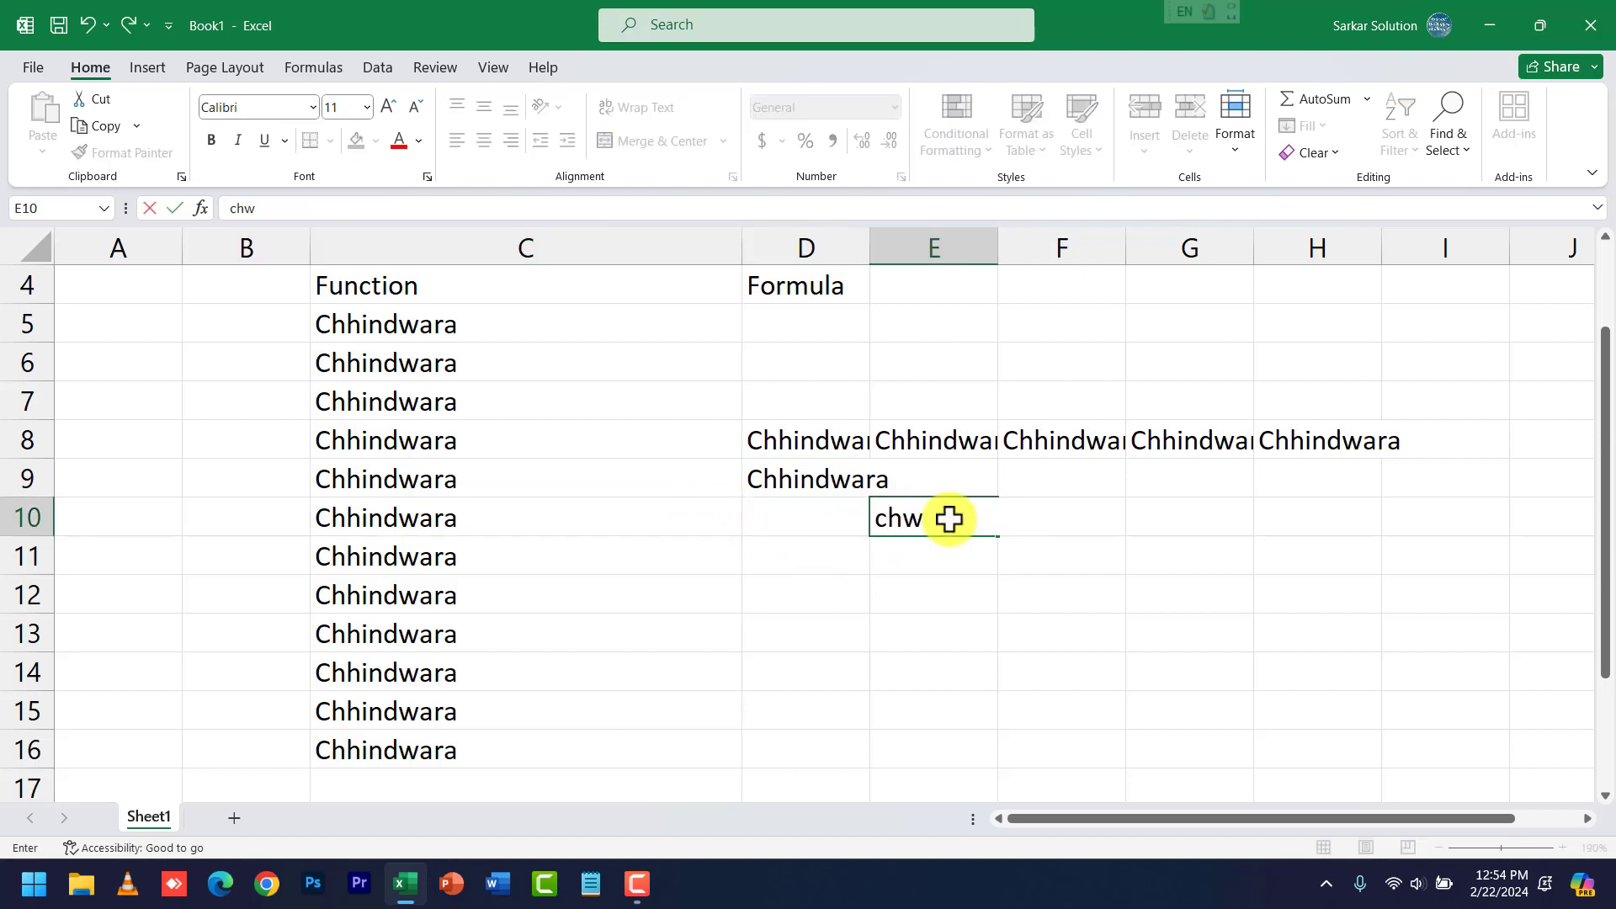
{"action": "left_click", "coordinate": [959, 595]}
{"action": "left_click_drag", "start_coordinate": [942, 522], "coordinate": [945, 779]}
{"action": "scroll", "coordinate": [945, 685], "scroll_direction": "down", "scroll_amount": 1}
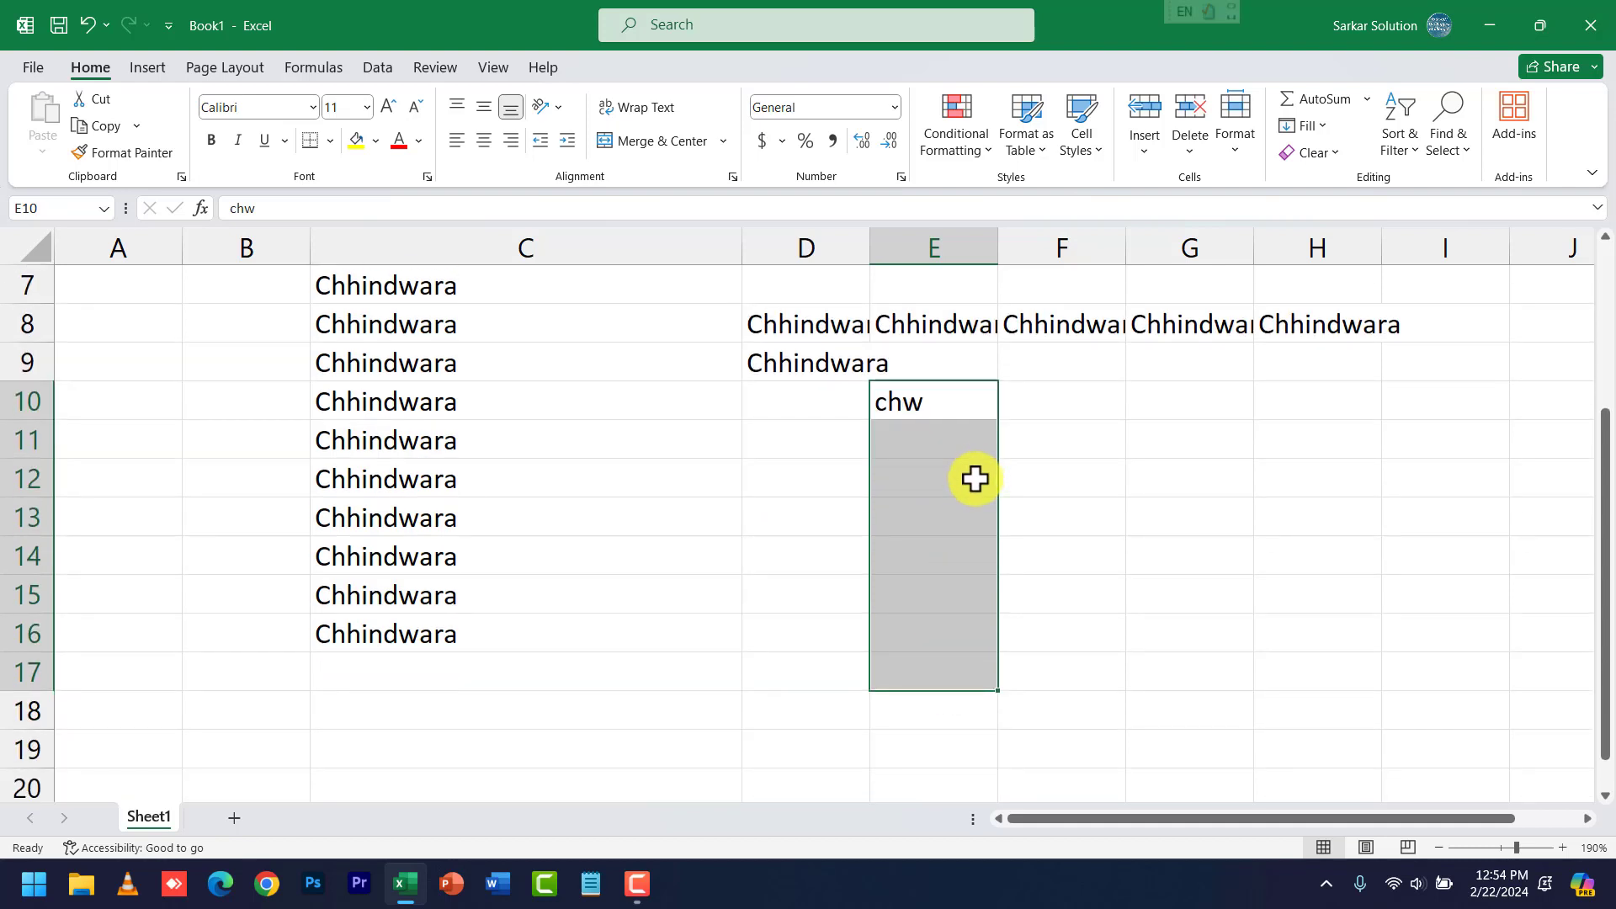
{"action": "key", "text": "ctrl+d"}
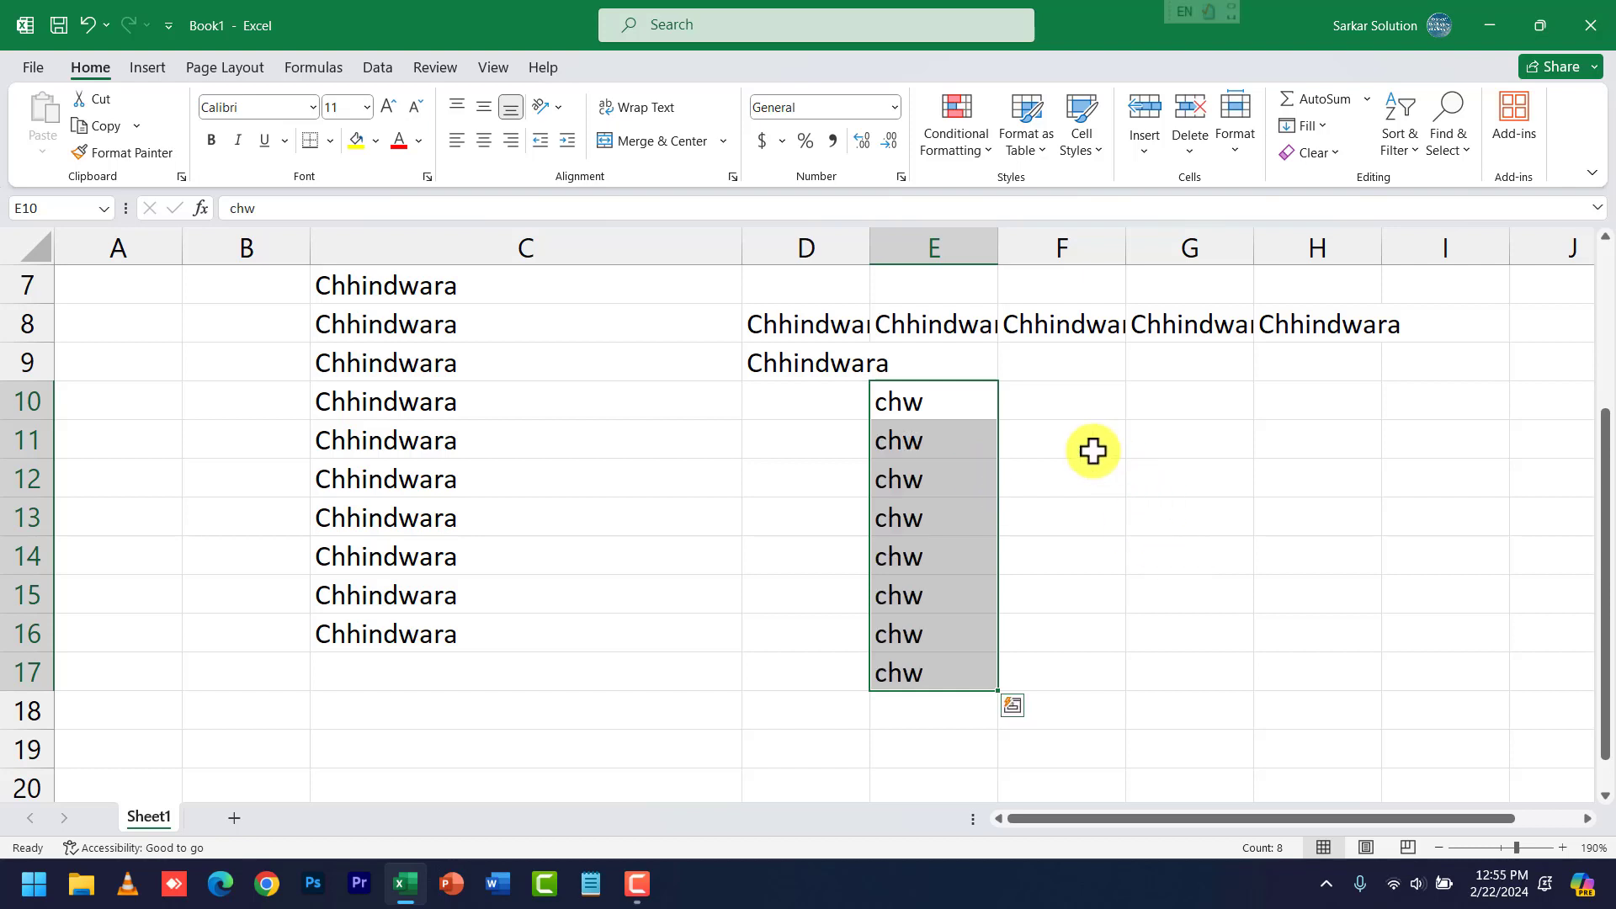
Enter 25 in cell F10 and 26 in cell F11.
{"action": "left_click", "coordinate": [1062, 408]}
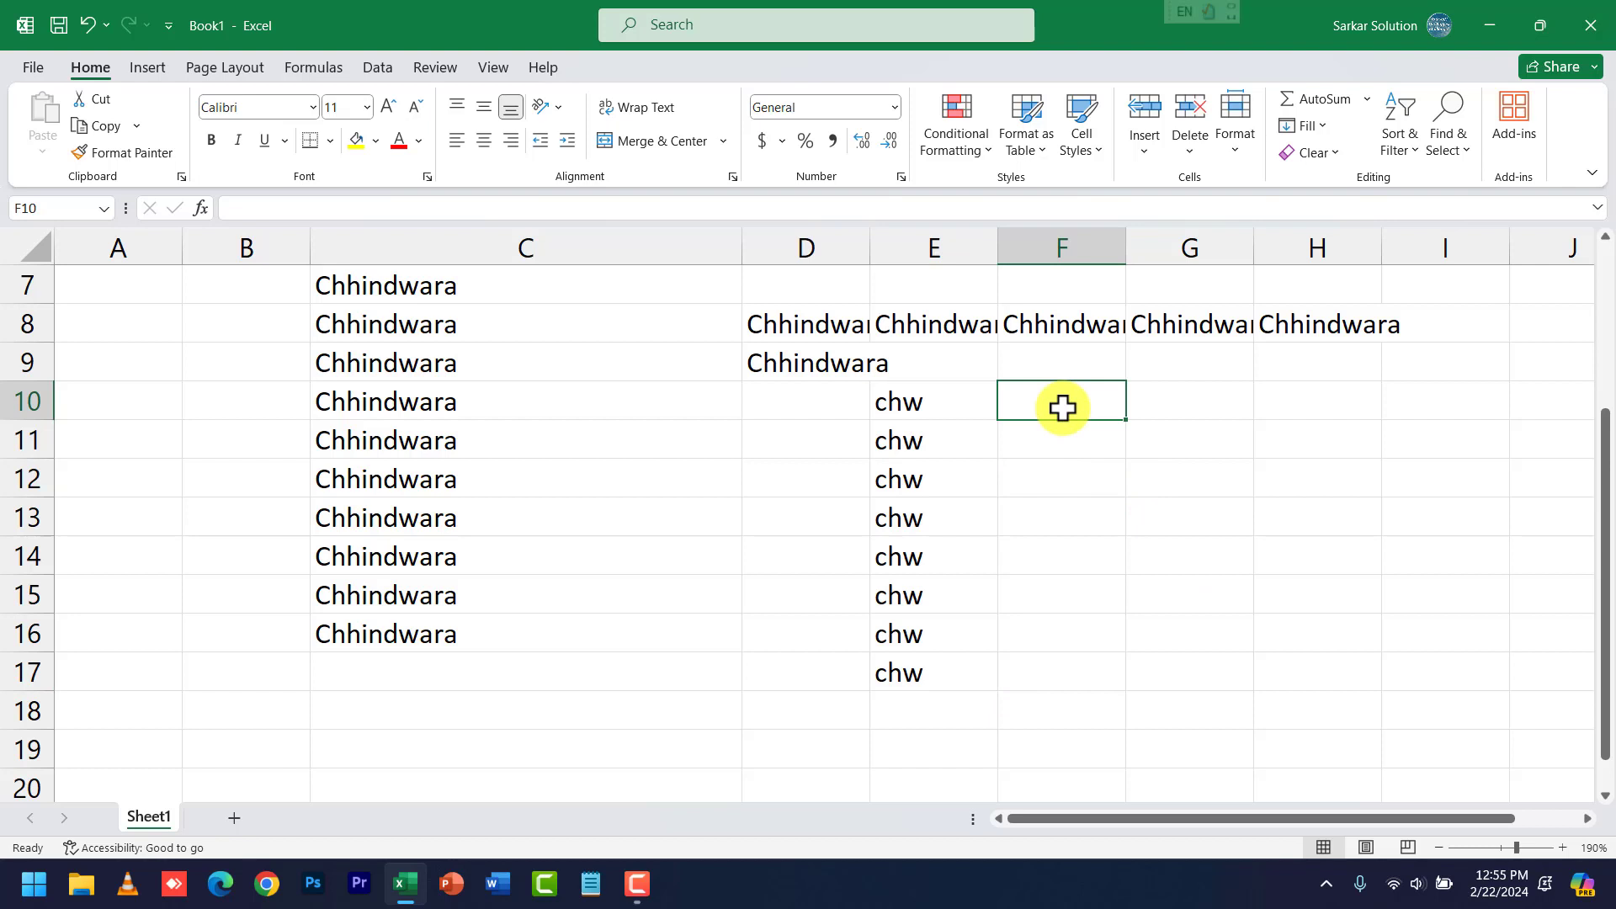
{"action": "type", "text": "25"}
{"action": "key", "text": "Return"}
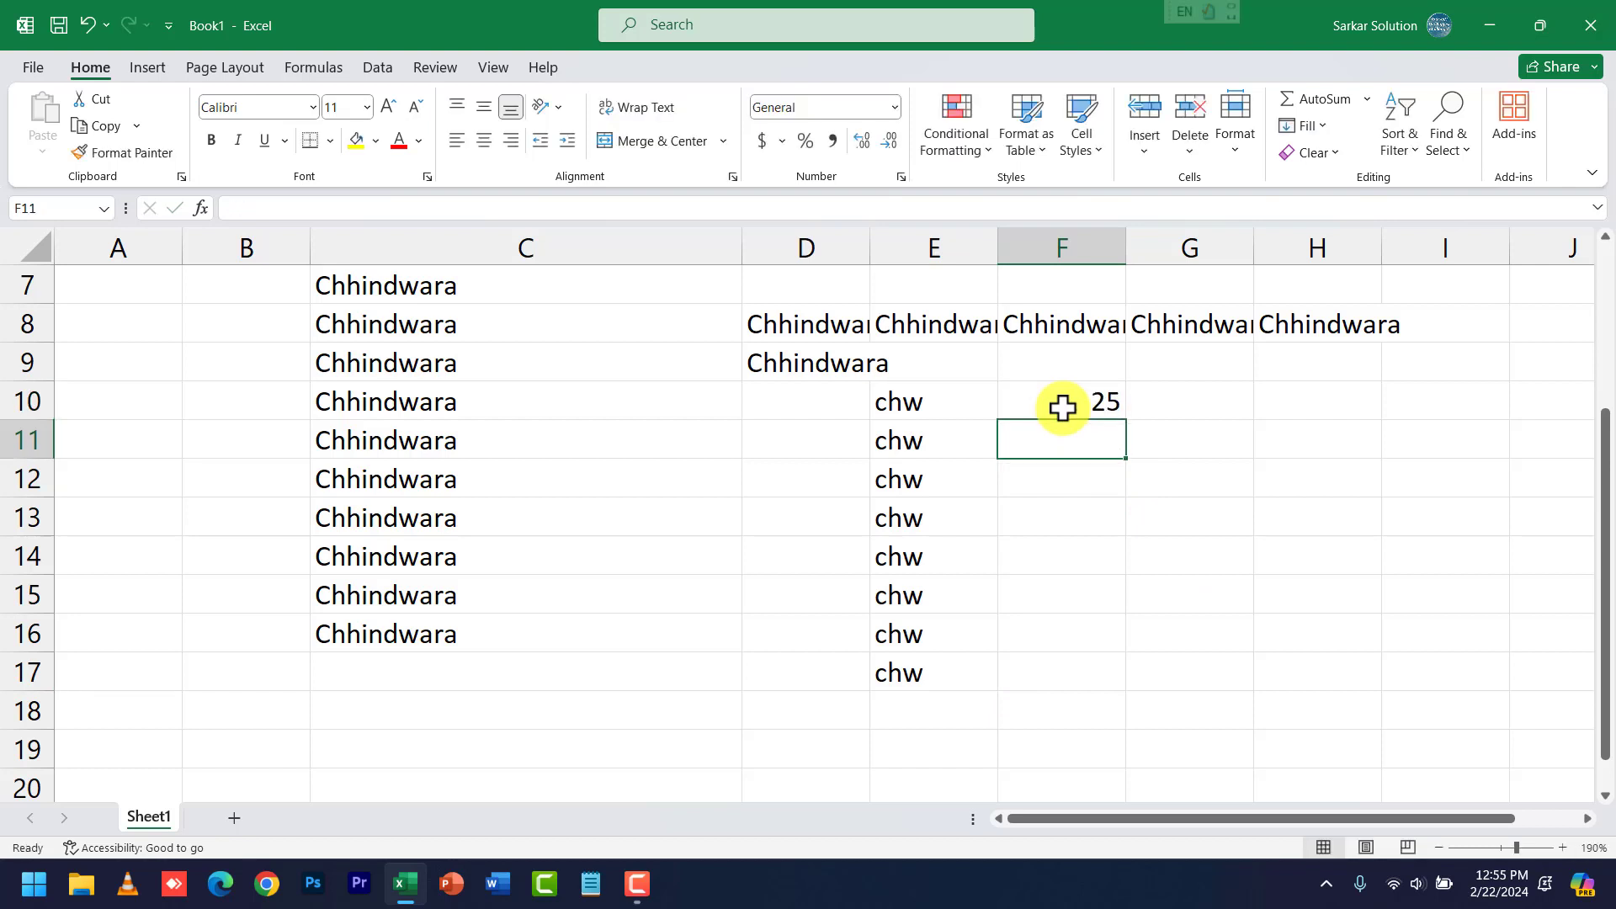
{"action": "left_click", "coordinate": [1069, 409]}
{"action": "left_click", "coordinate": [1101, 447]}
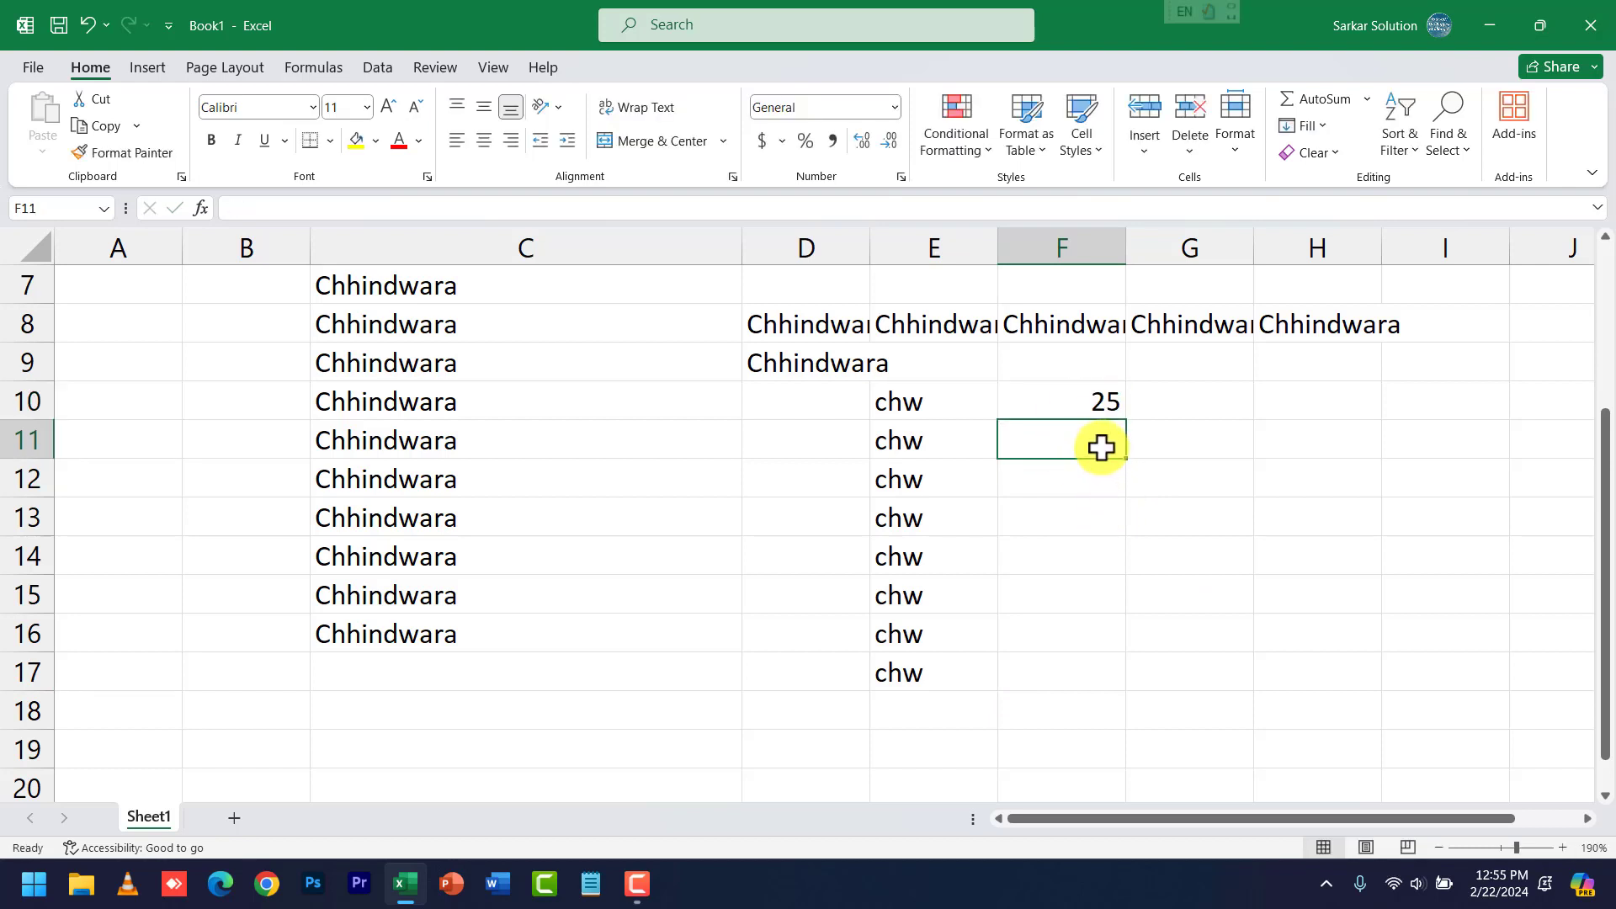
{"action": "type", "text": "26"}
{"action": "left_click", "coordinate": [1130, 532]}
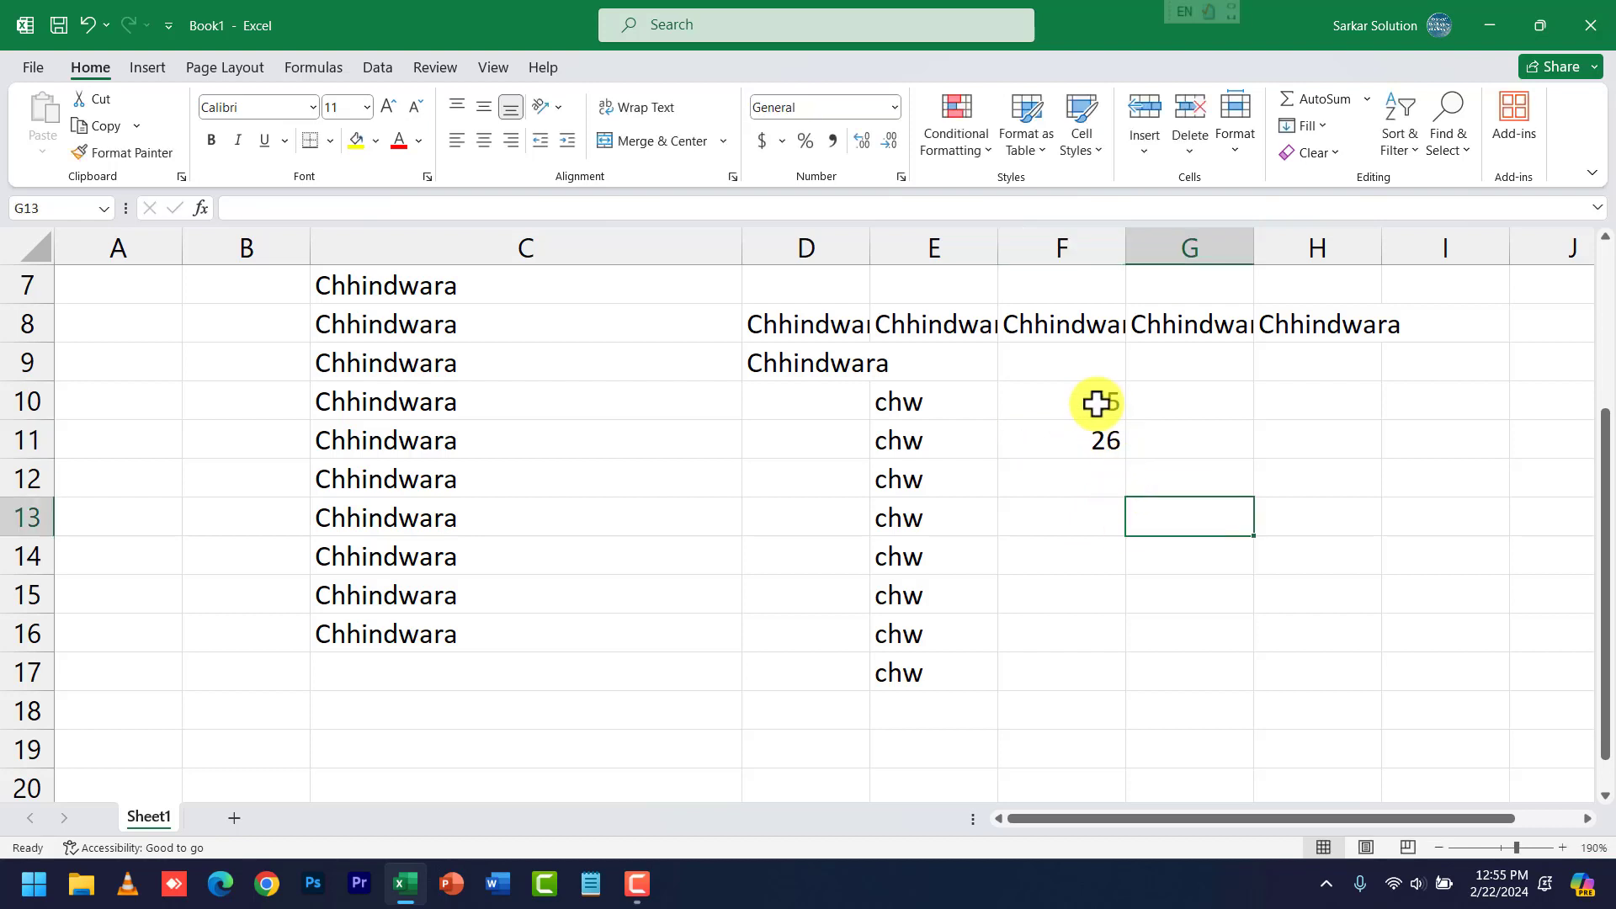
Try filling the 25 in F10 down through F17, and undo the fill.
{"action": "left_click_drag", "start_coordinate": [1097, 404], "coordinate": [1100, 440]}
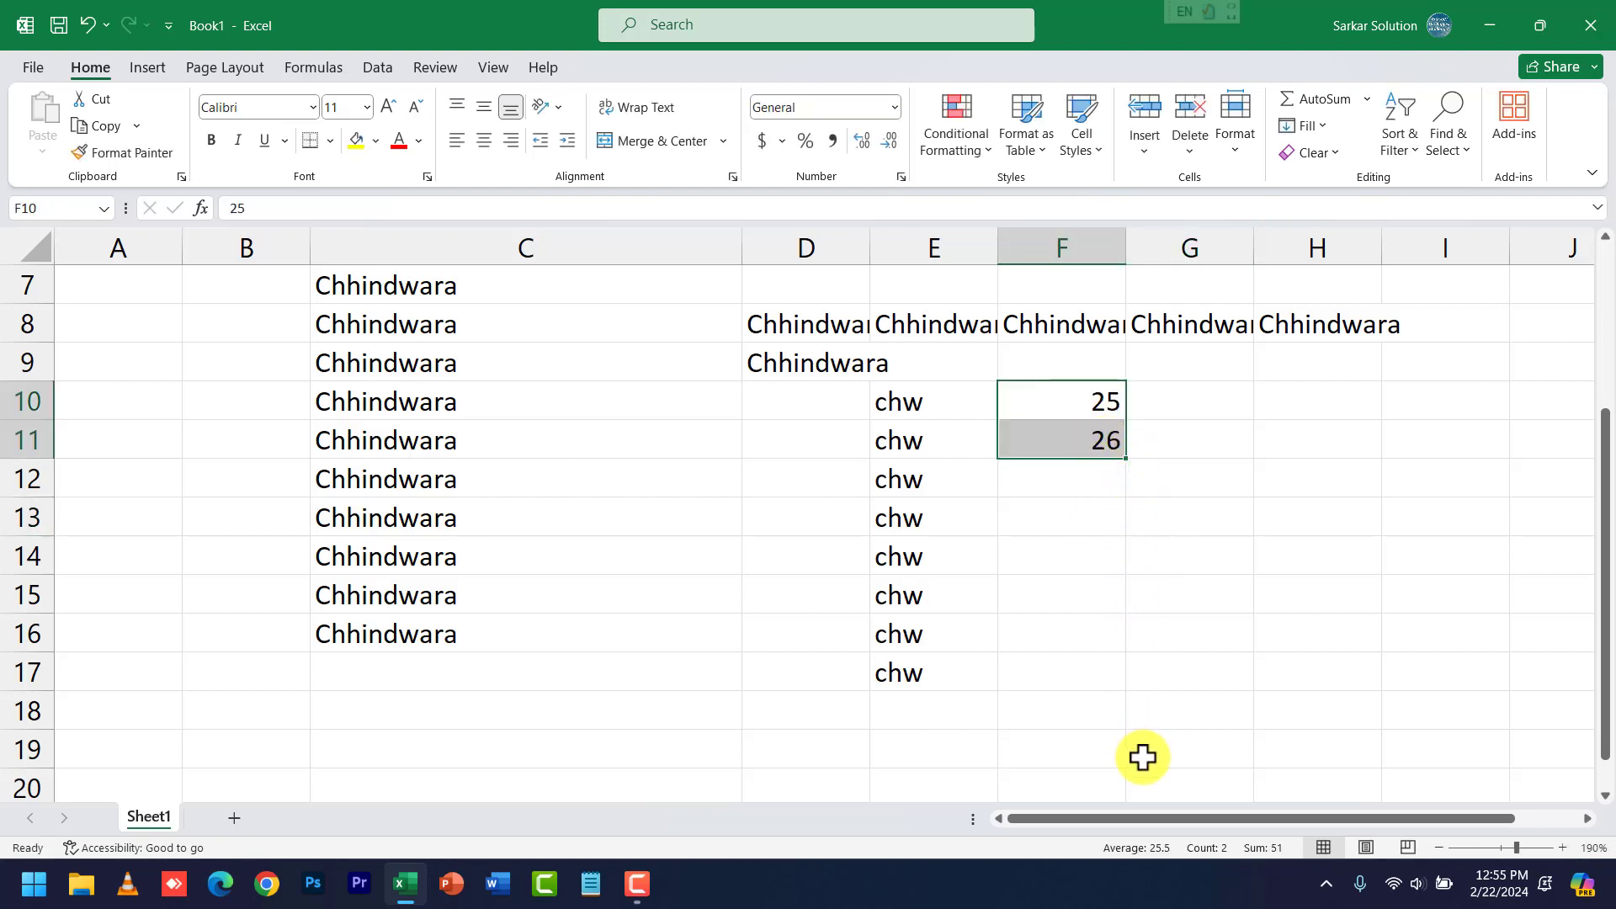
{"action": "left_click", "coordinate": [1233, 542]}
{"action": "left_click", "coordinate": [1089, 408]}
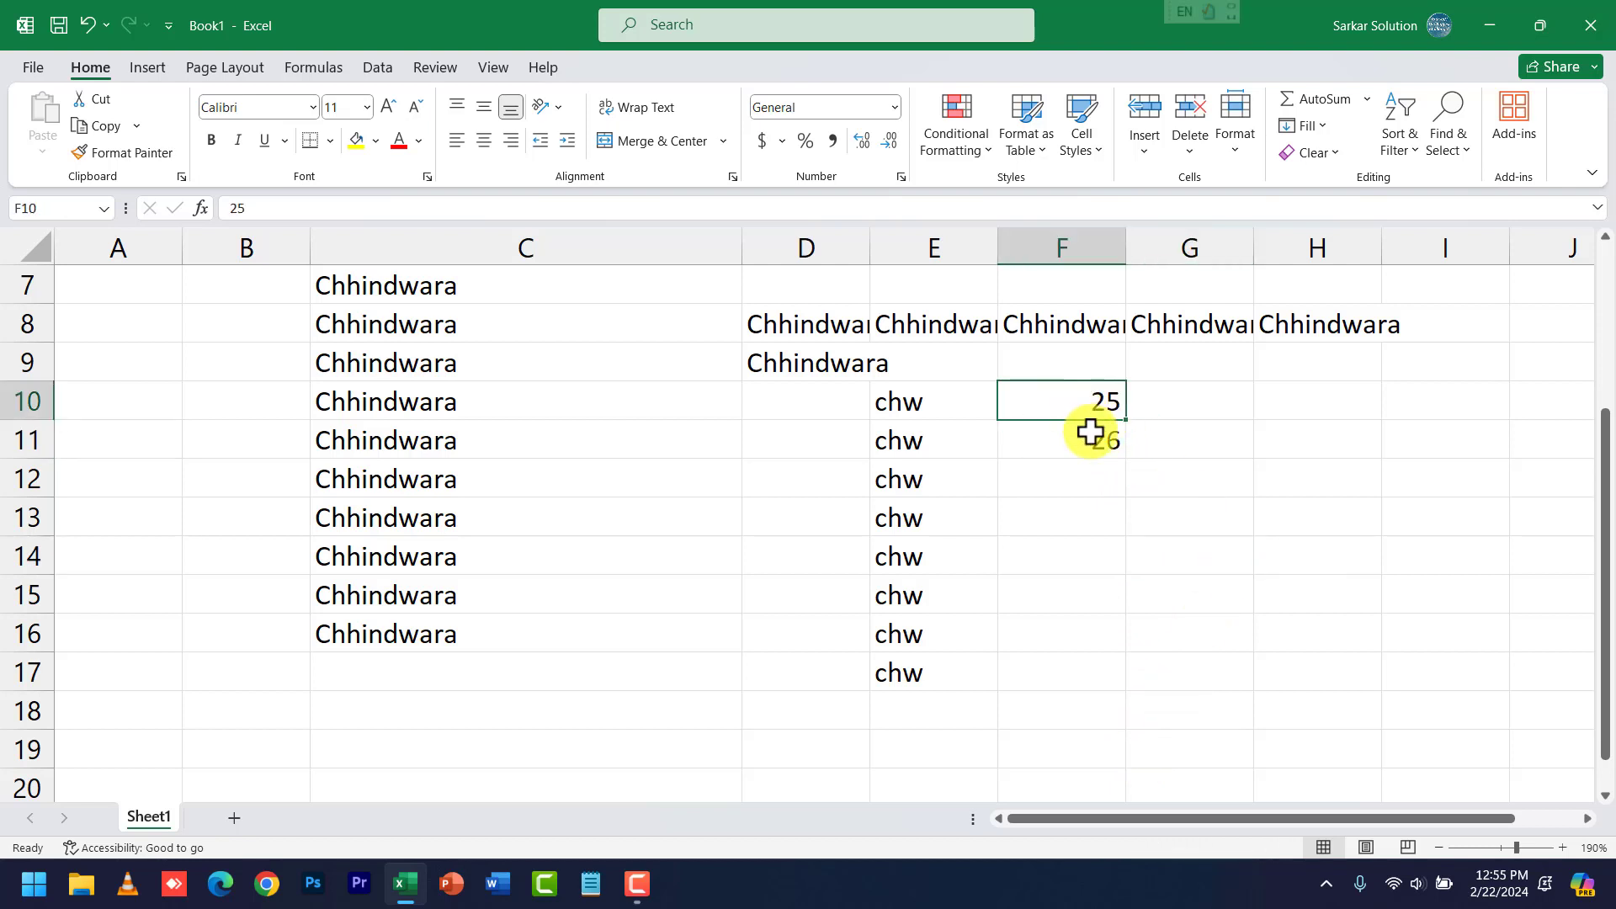
{"action": "left_click_drag", "start_coordinate": [1080, 398], "coordinate": [1071, 678]}
{"action": "key", "text": "ctrl+d"}
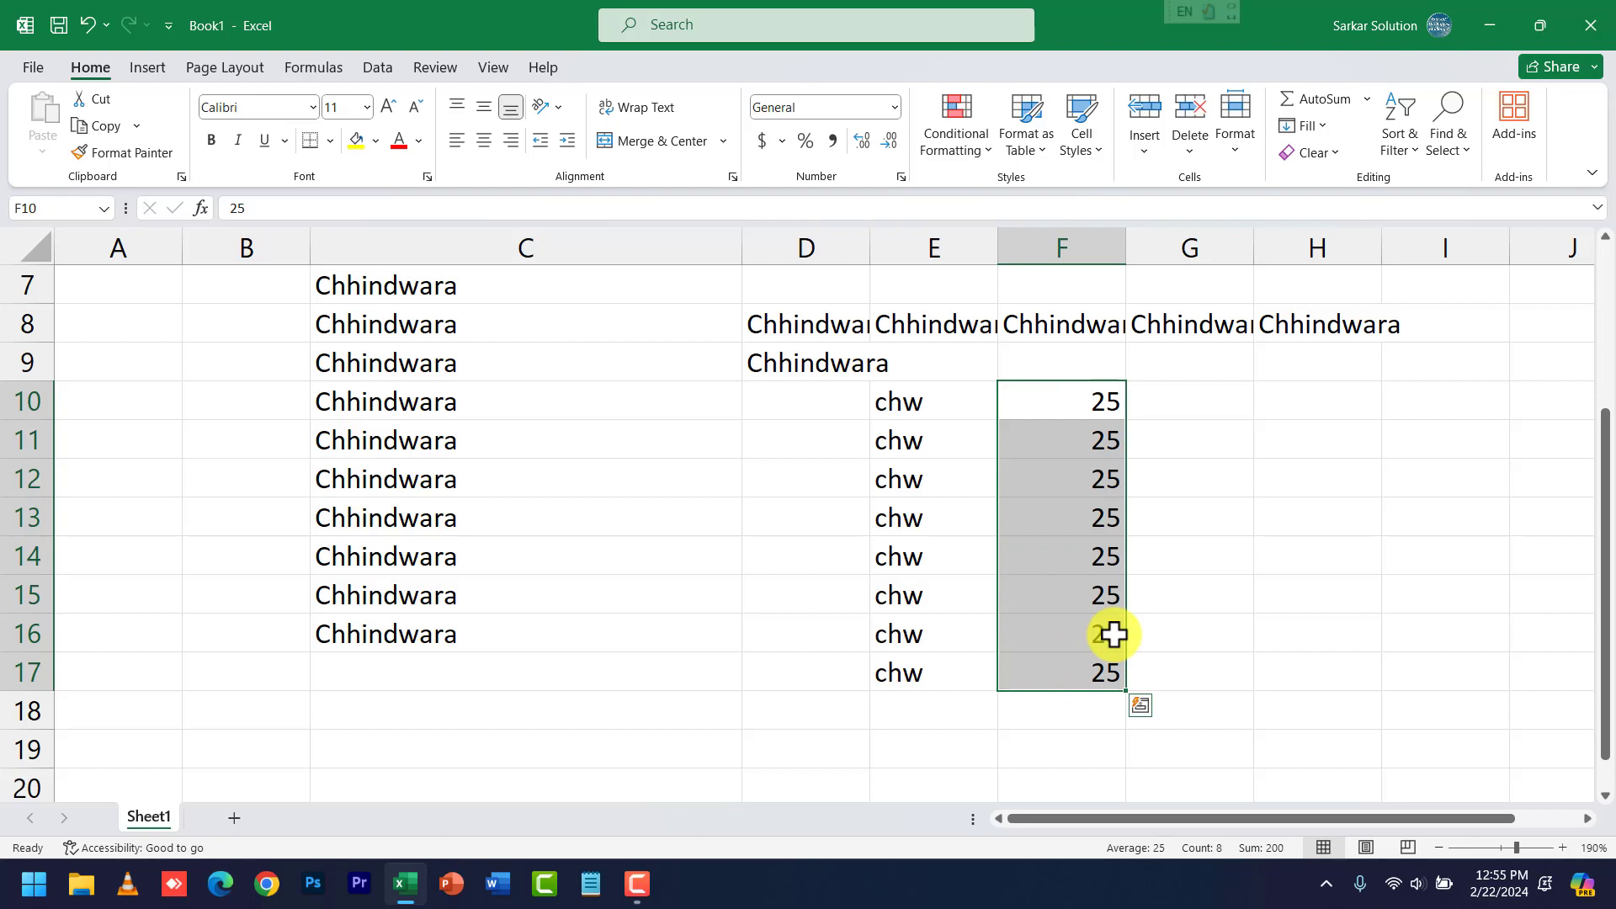
{"action": "key", "text": "ctrl+z"}
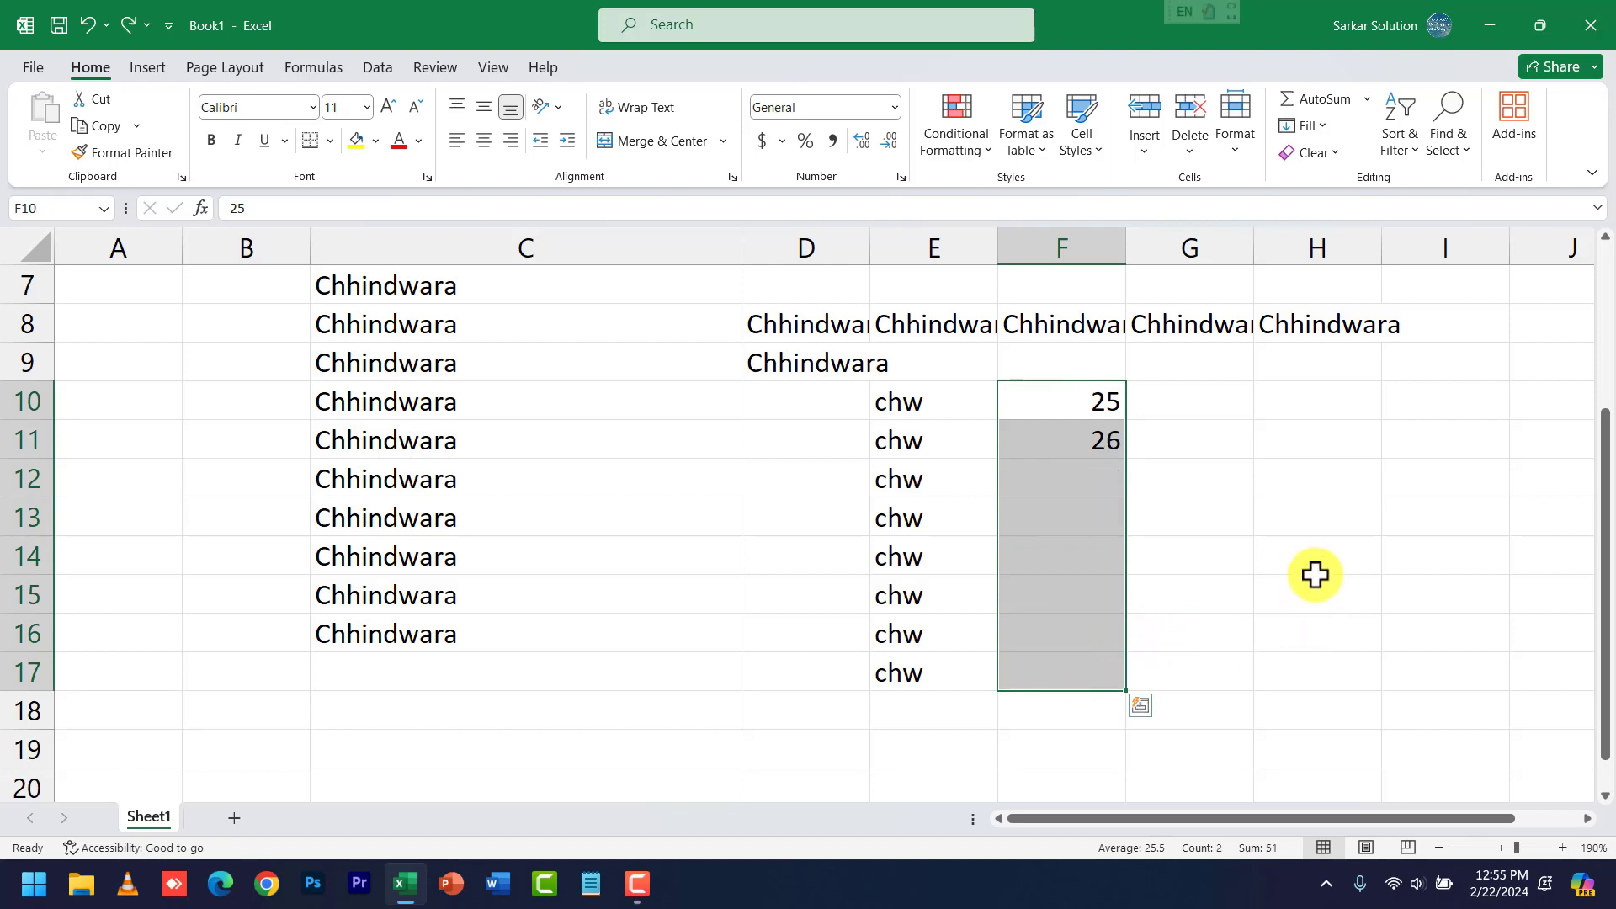
Clear cell F11 and fill the 25 in F10 down through F17.
{"action": "left_click", "coordinate": [1314, 589]}
{"action": "left_click", "coordinate": [1111, 473]}
{"action": "left_click", "coordinate": [1105, 441]}
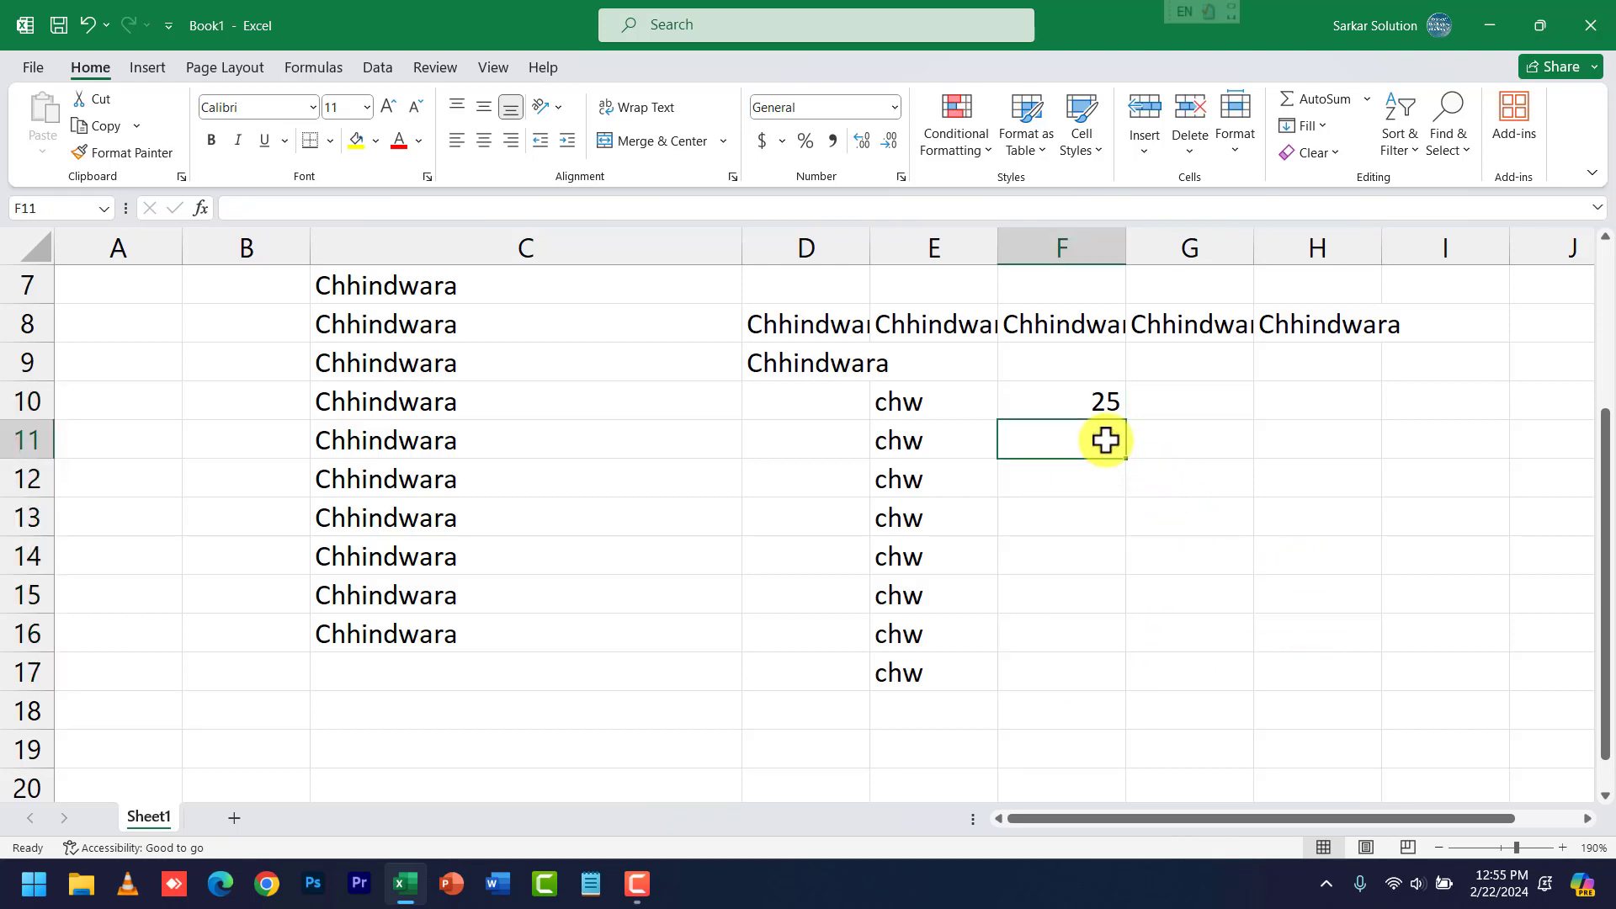
{"action": "left_click", "coordinate": [1254, 463]}
{"action": "left_click_drag", "start_coordinate": [1093, 393], "coordinate": [1096, 682]}
{"action": "key", "text": "ctrl+d"}
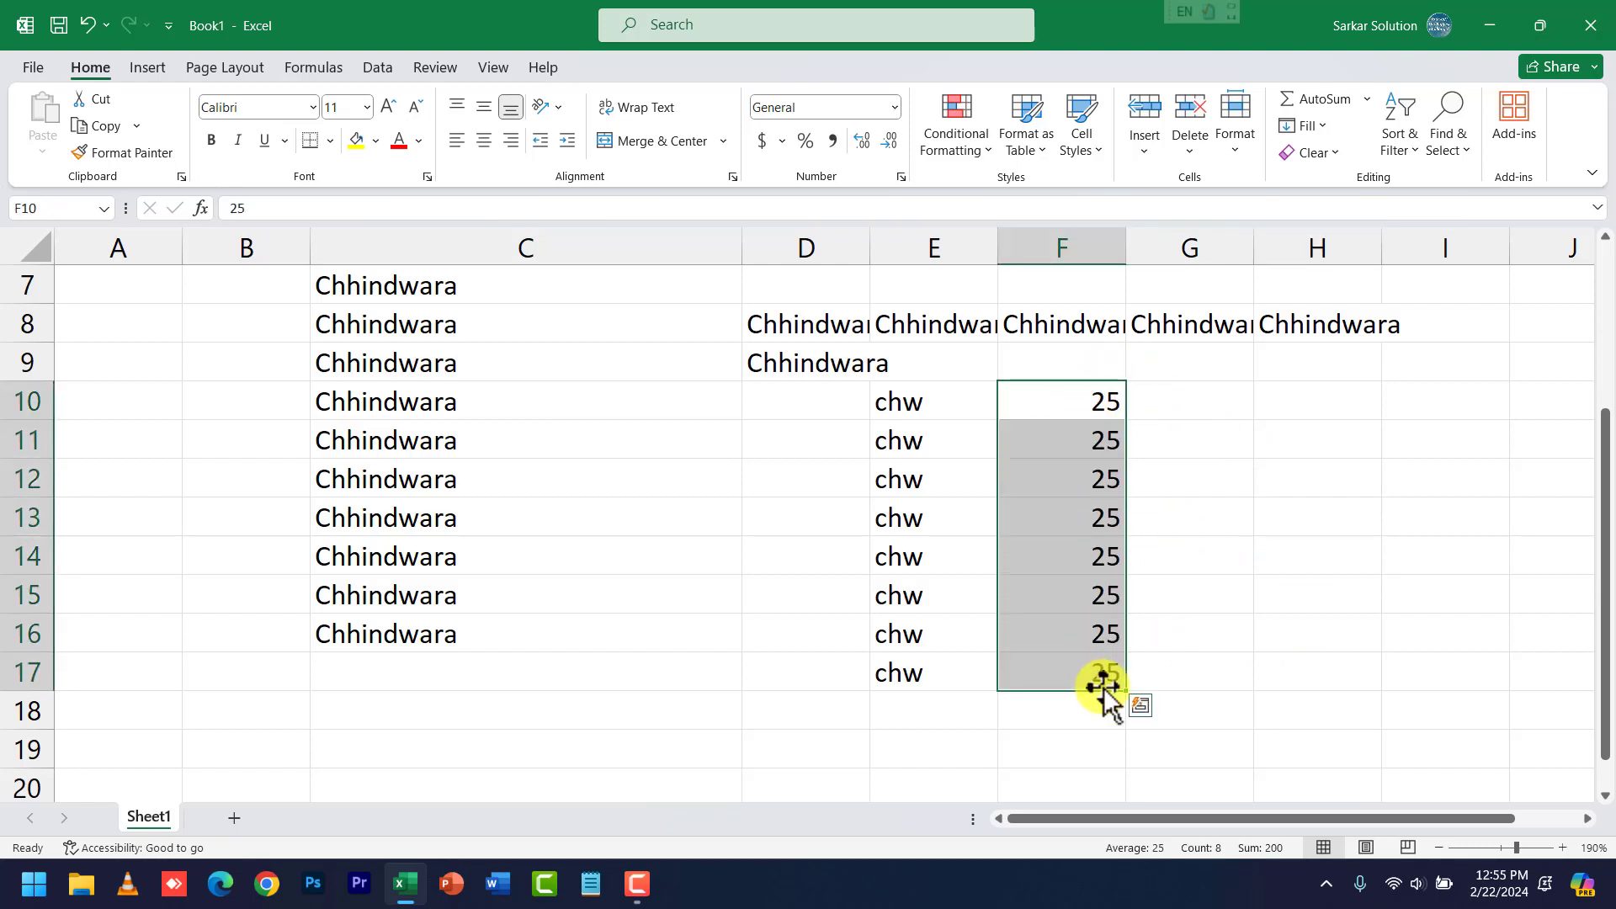
Fill the 25 in cell F10 across the row through I10.
{"action": "left_click", "coordinate": [1204, 547]}
{"action": "left_click_drag", "start_coordinate": [1092, 389], "coordinate": [1471, 398]}
{"action": "key", "text": "ctrl+r"}
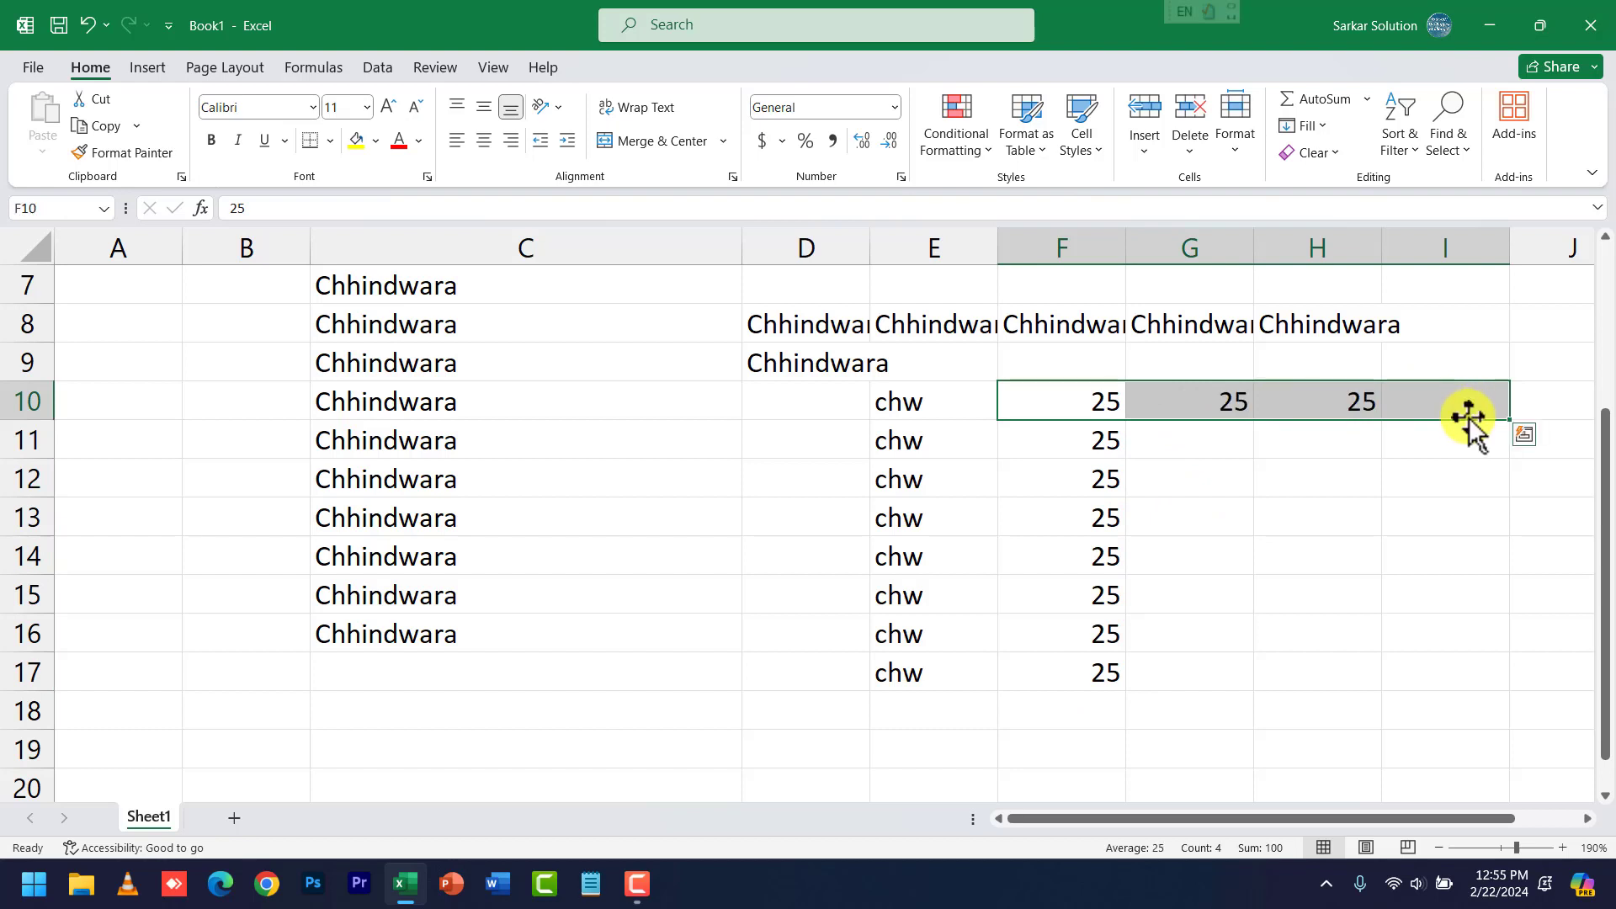
{"action": "key", "text": "F10"}
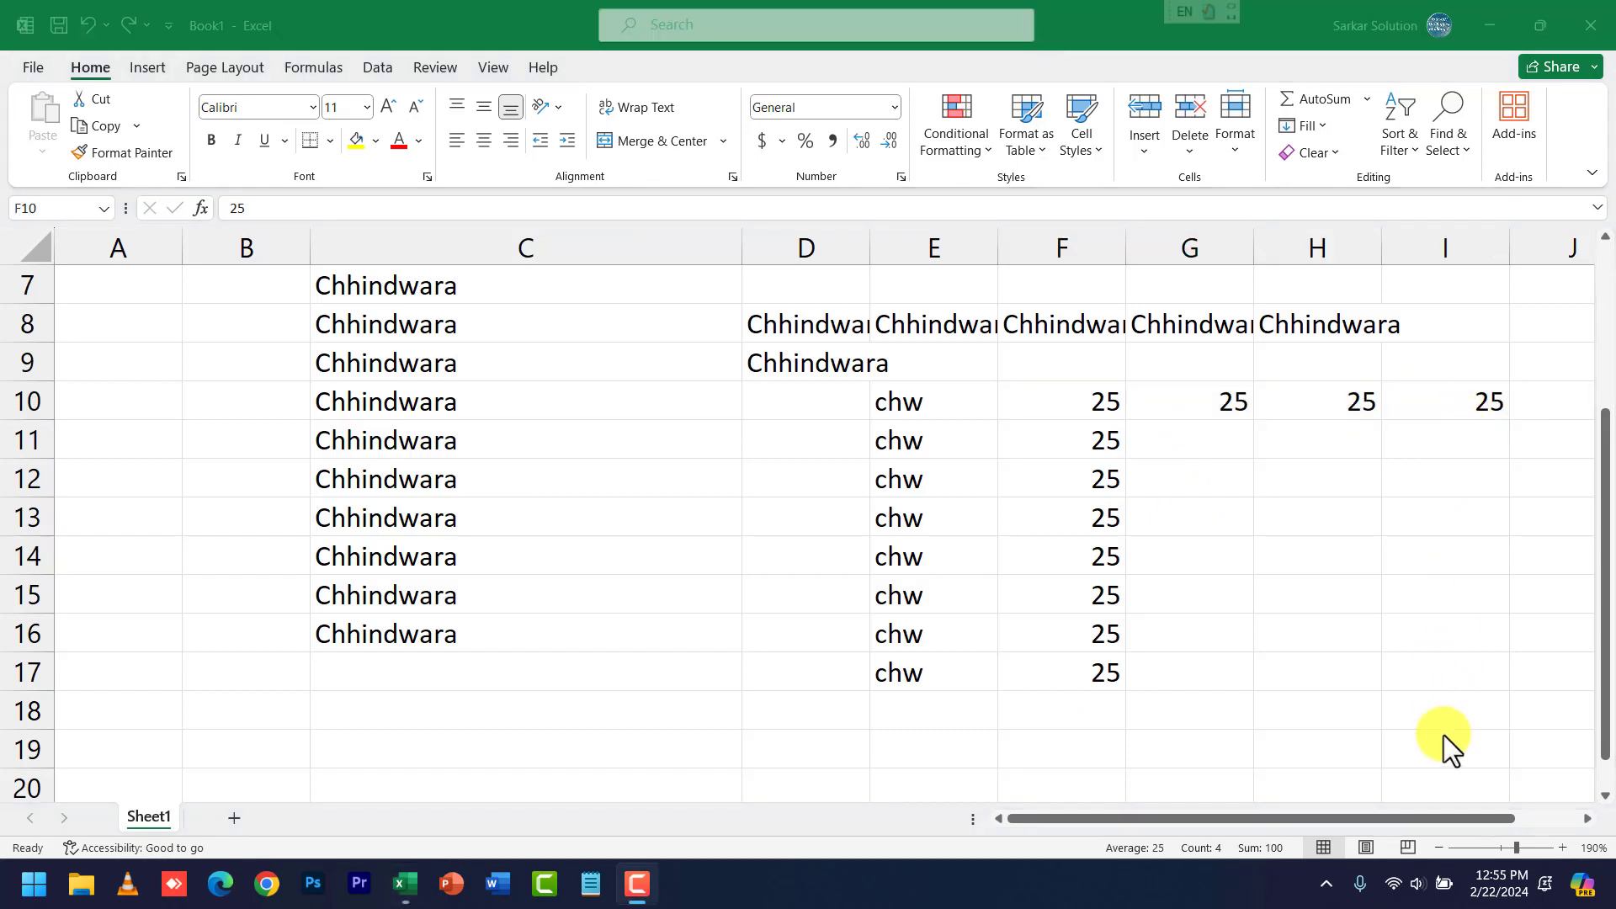
{"action": "left_click_drag", "start_coordinate": [1116, 400], "coordinate": [1093, 667]}
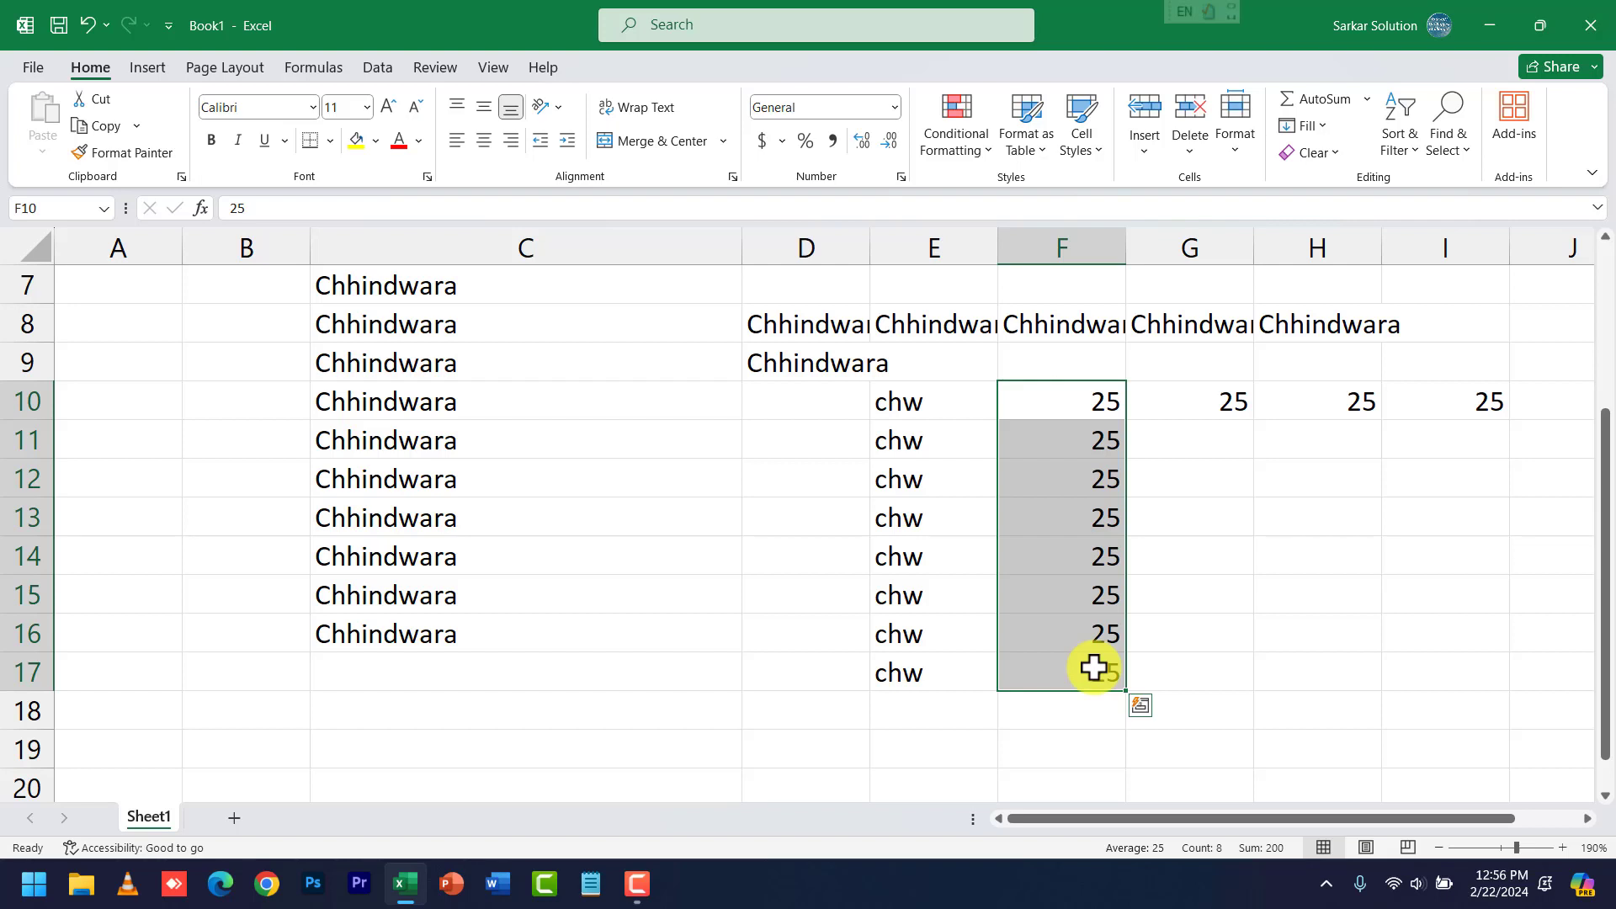
{"action": "left_click", "coordinate": [1085, 411]}
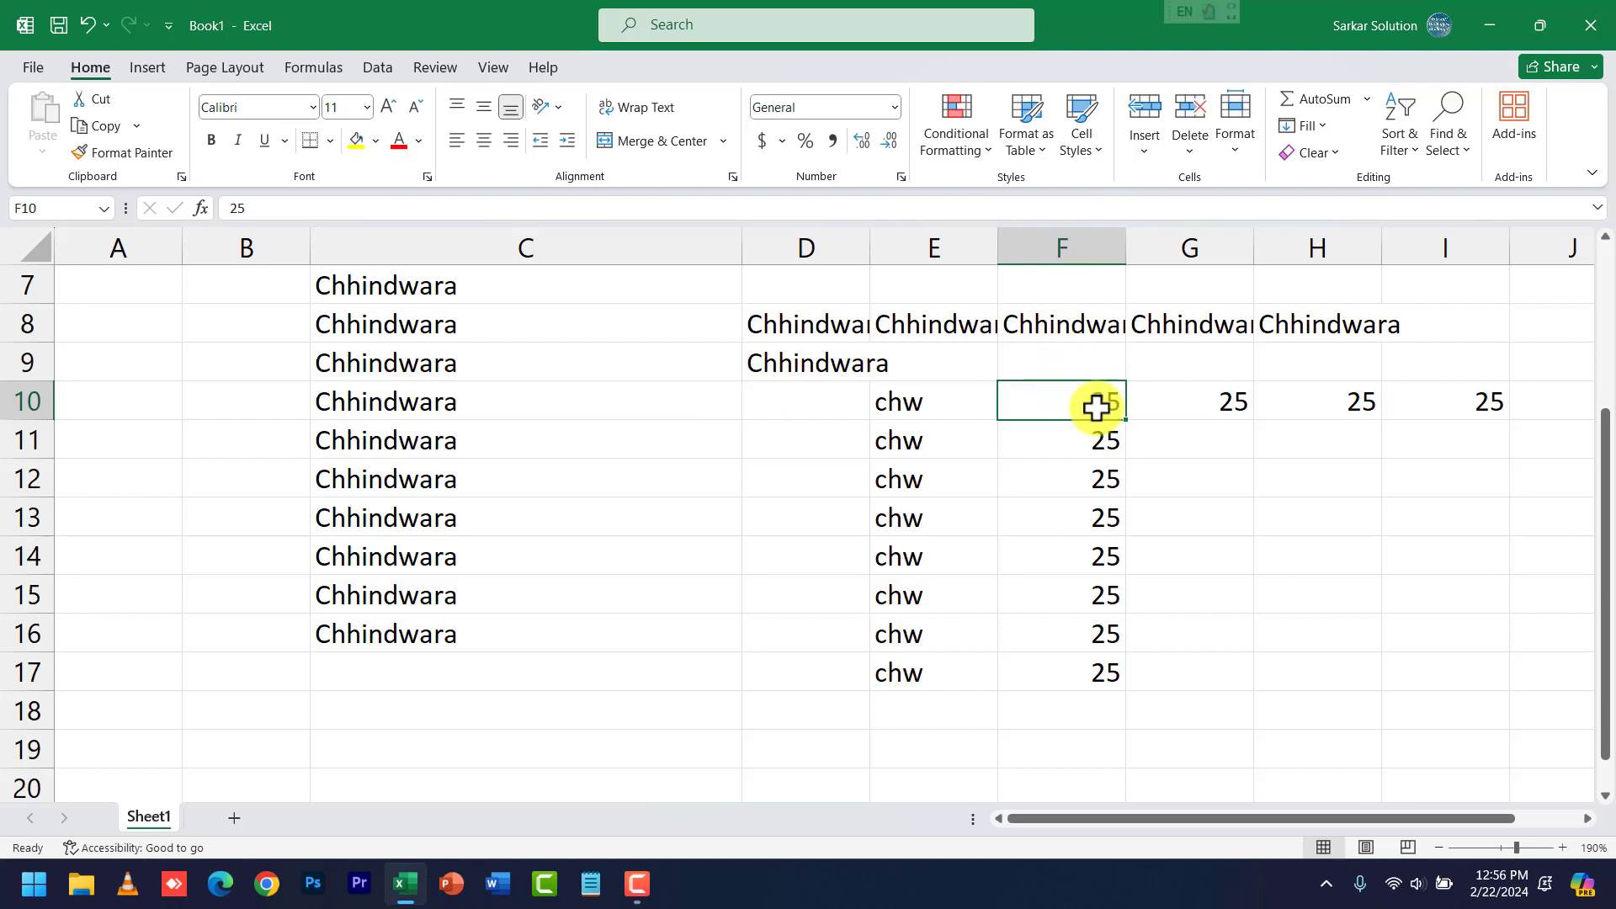
Copy the "chw" text from cell E17 into cell C33.
{"action": "scroll", "coordinate": [1094, 522], "scroll_direction": "down", "scroll_amount": 2}
{"action": "left_click", "coordinate": [858, 479]}
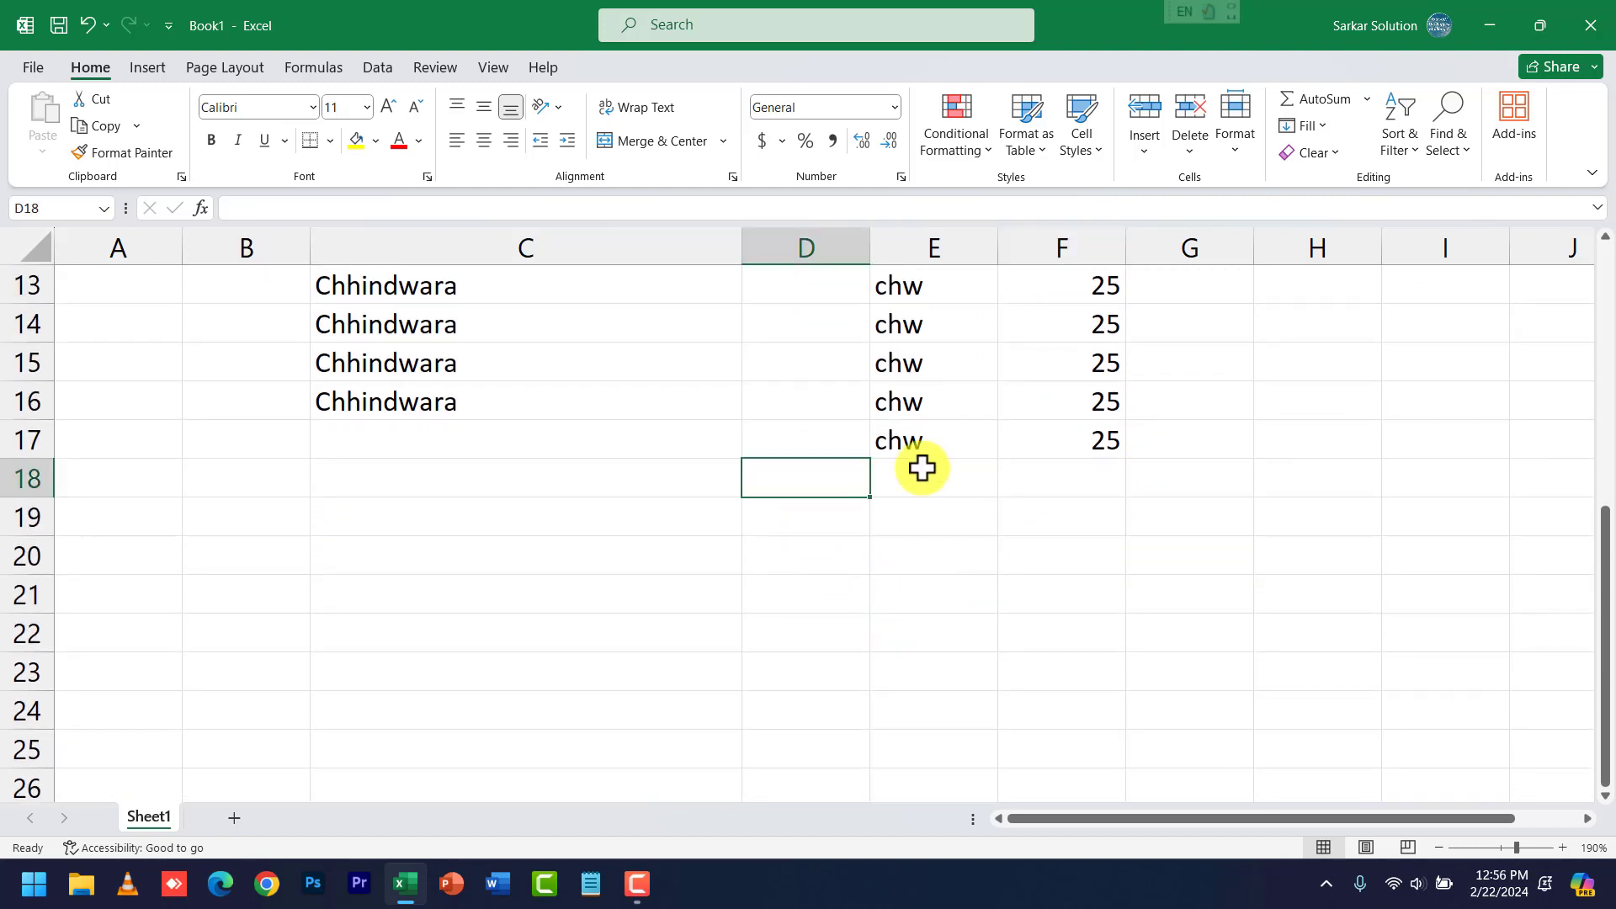
{"action": "left_click", "coordinate": [974, 445]}
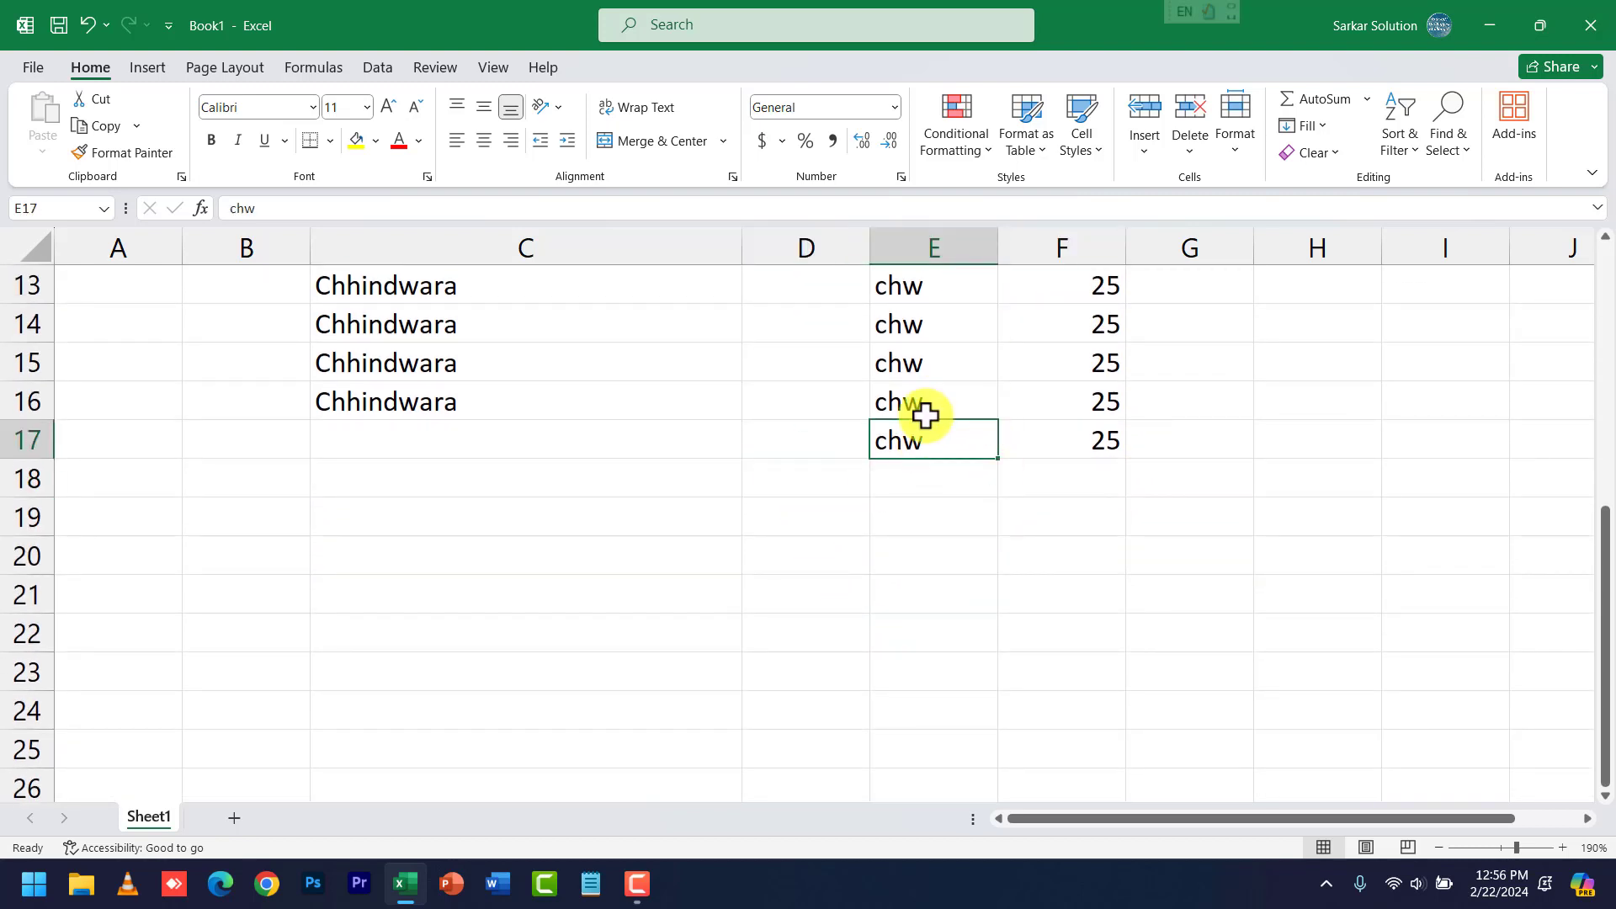
{"action": "key", "text": "ctrl+c"}
{"action": "scroll", "coordinate": [715, 579], "scroll_direction": "down", "scroll_amount": 4}
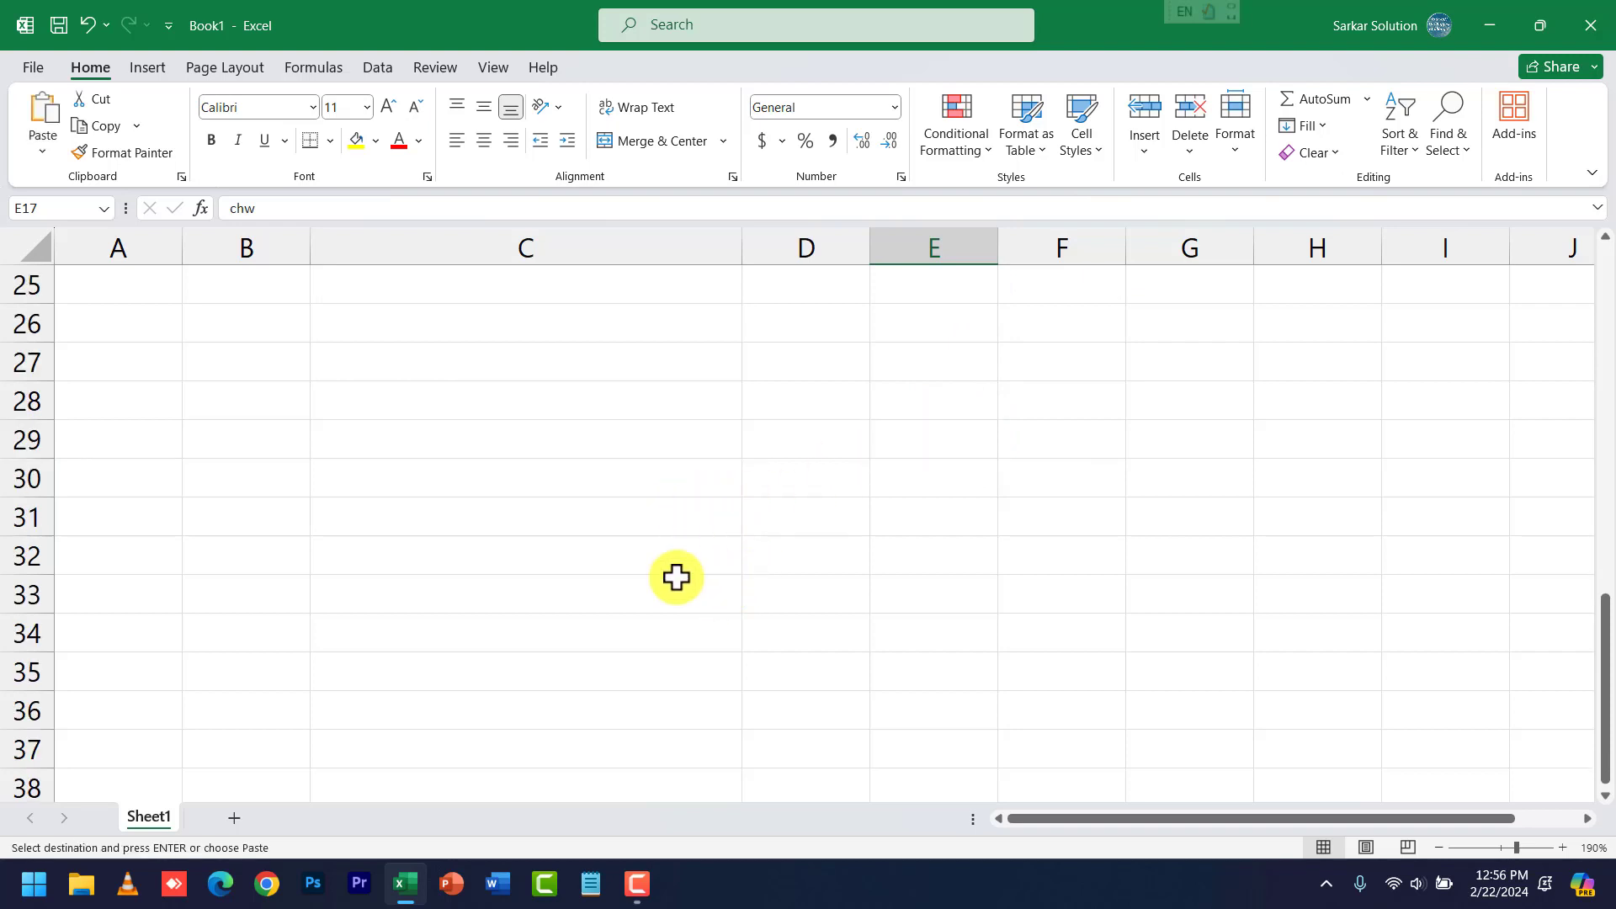
{"action": "left_click", "coordinate": [564, 598]}
{"action": "key", "text": "ctrl+v"}
Fill the "chw" text of cell C33 upward through C27 with the Fill Up command.
{"action": "left_click_drag", "start_coordinate": [562, 591], "coordinate": [535, 358]}
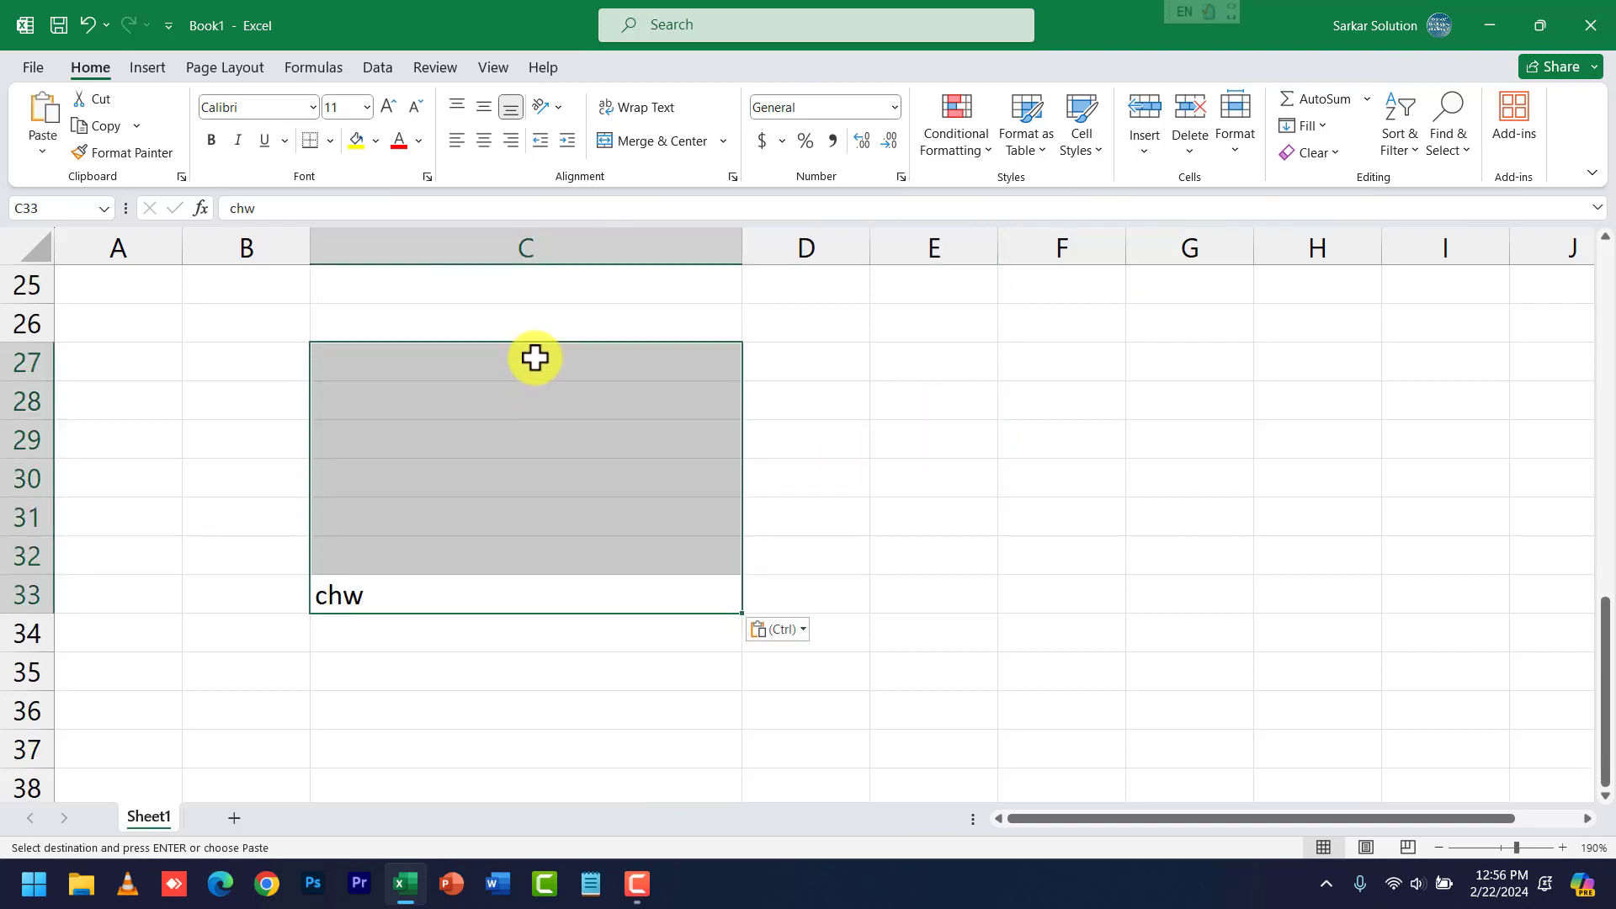
{"action": "left_click", "coordinate": [1320, 128]}
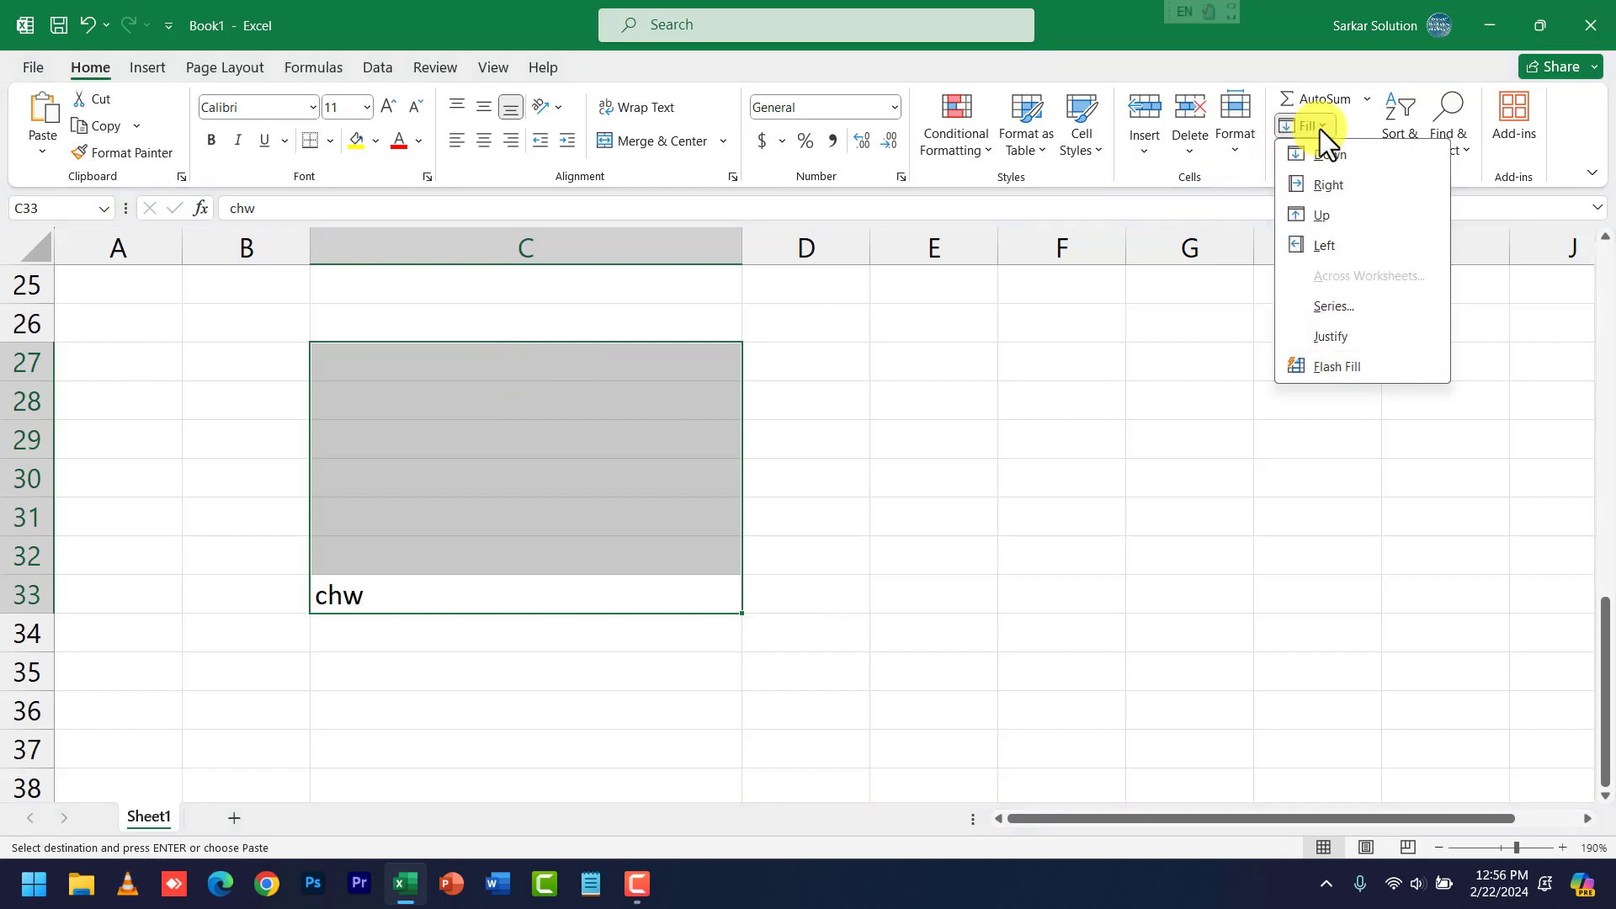
{"action": "left_click", "coordinate": [1326, 215]}
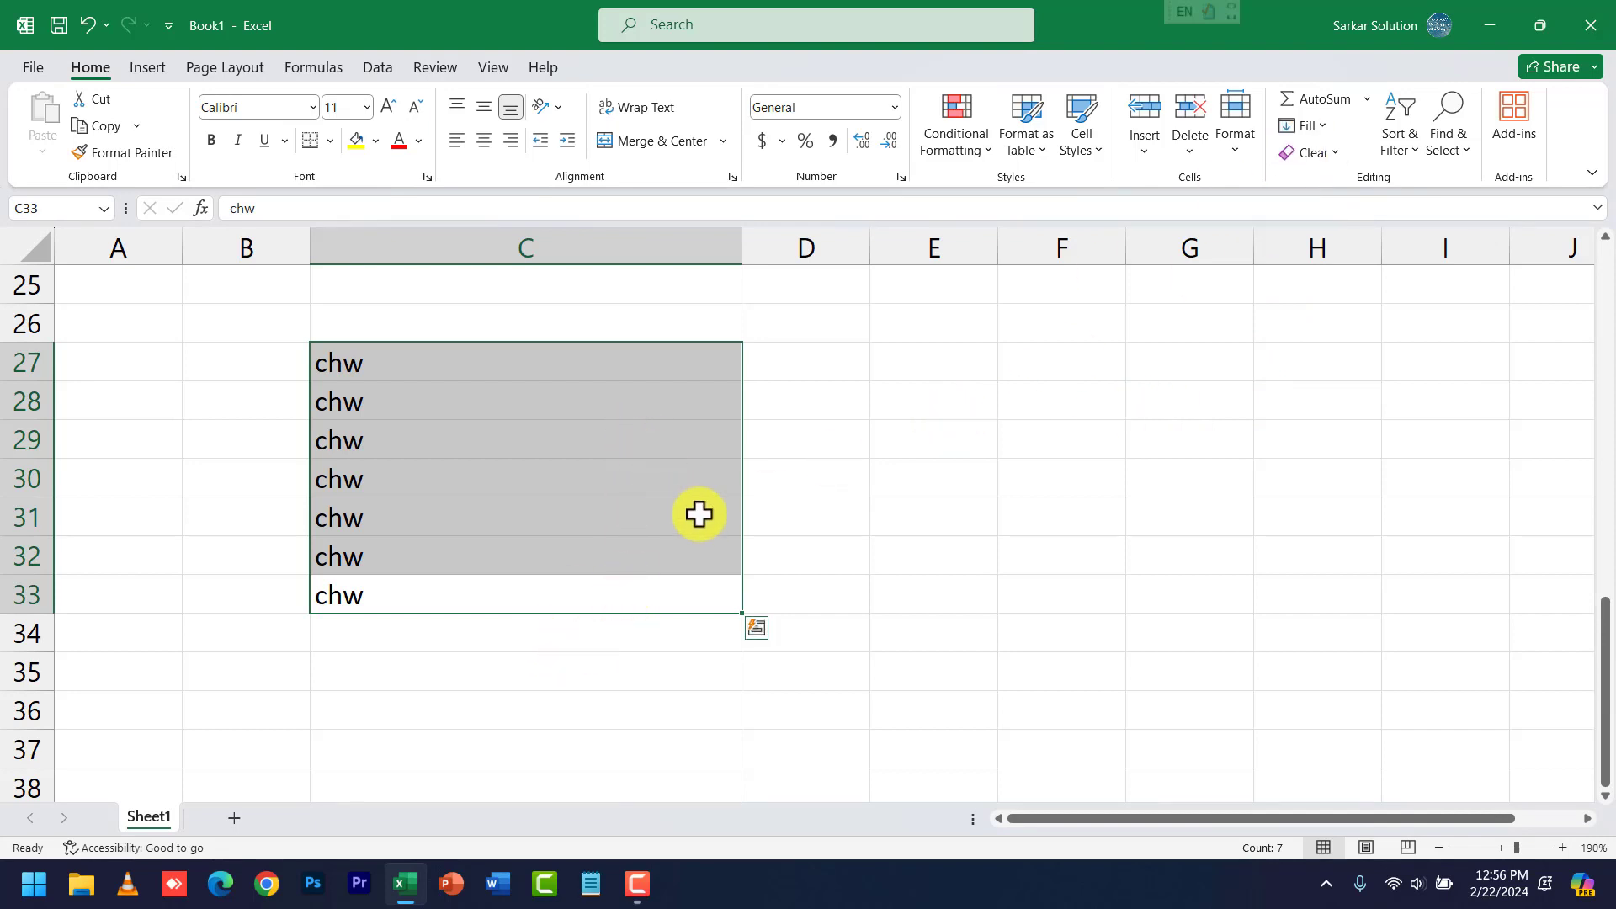
Fill the "chw" text of cell C33 leftward through A33 with the Fill Left command.
{"action": "left_click", "coordinate": [585, 606]}
{"action": "left_click_drag", "start_coordinate": [585, 606], "coordinate": [97, 599]}
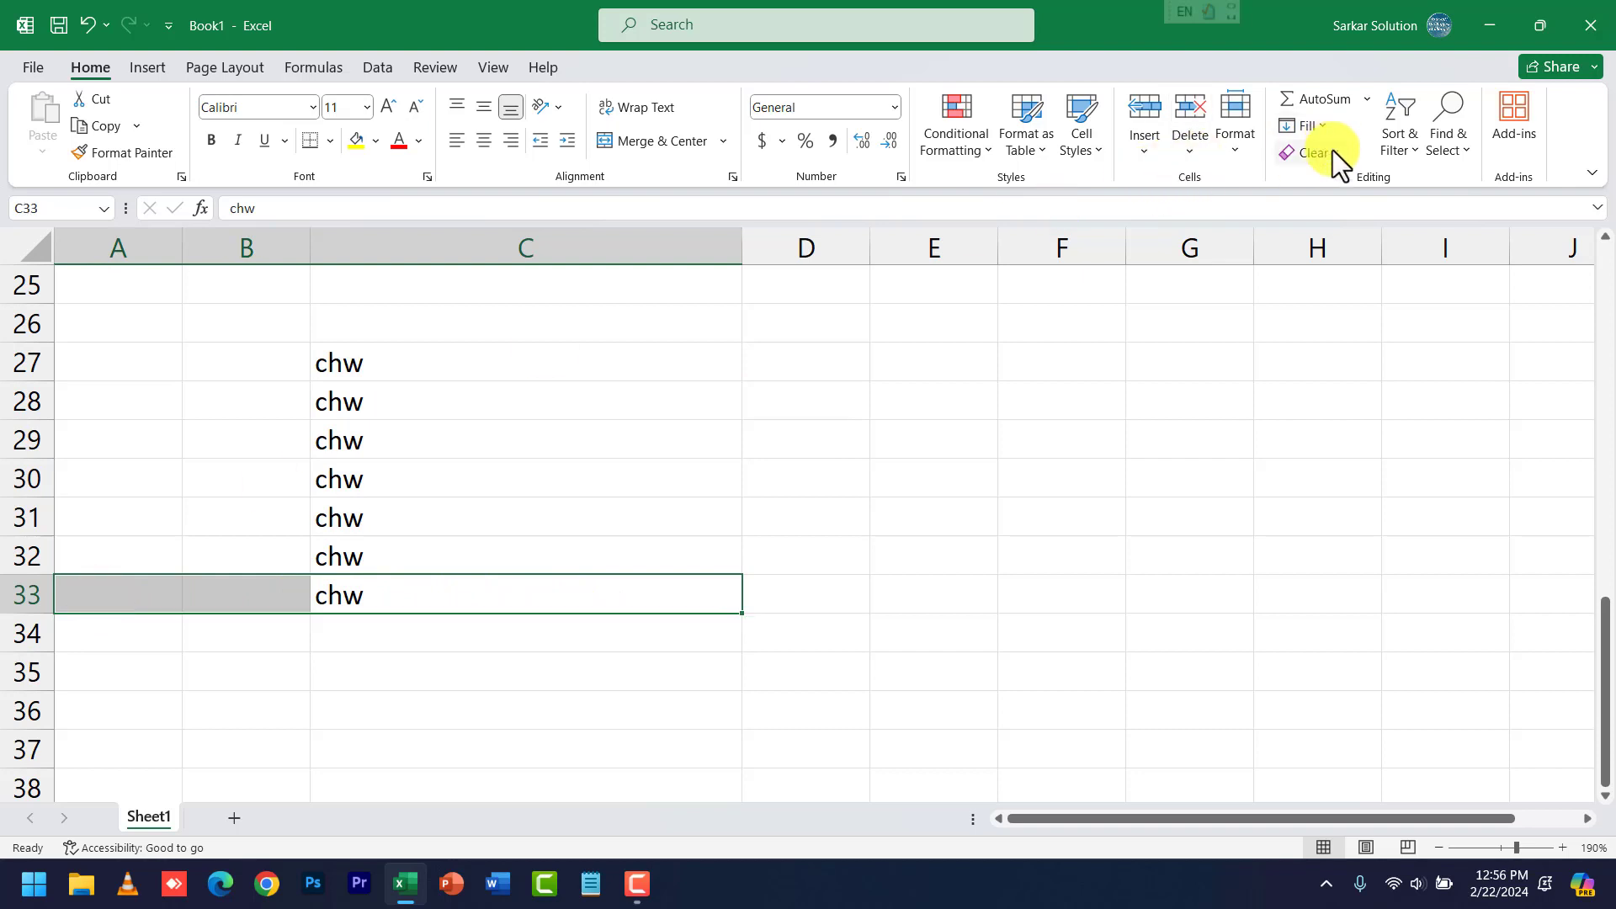
{"action": "left_click", "coordinate": [1328, 124]}
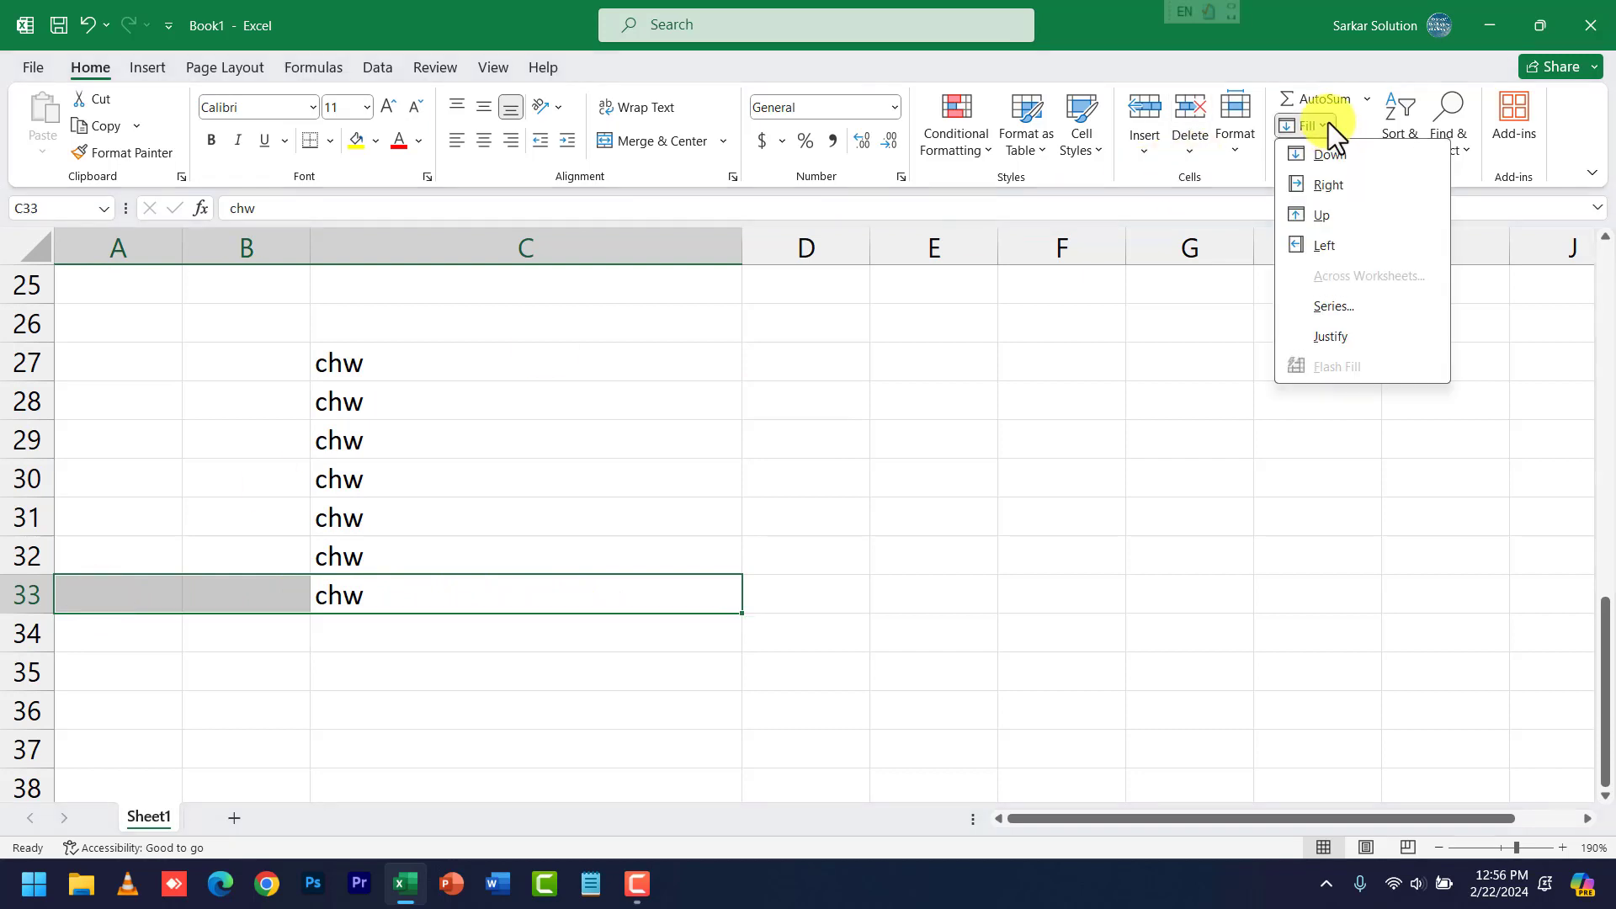
{"action": "left_click", "coordinate": [1319, 244]}
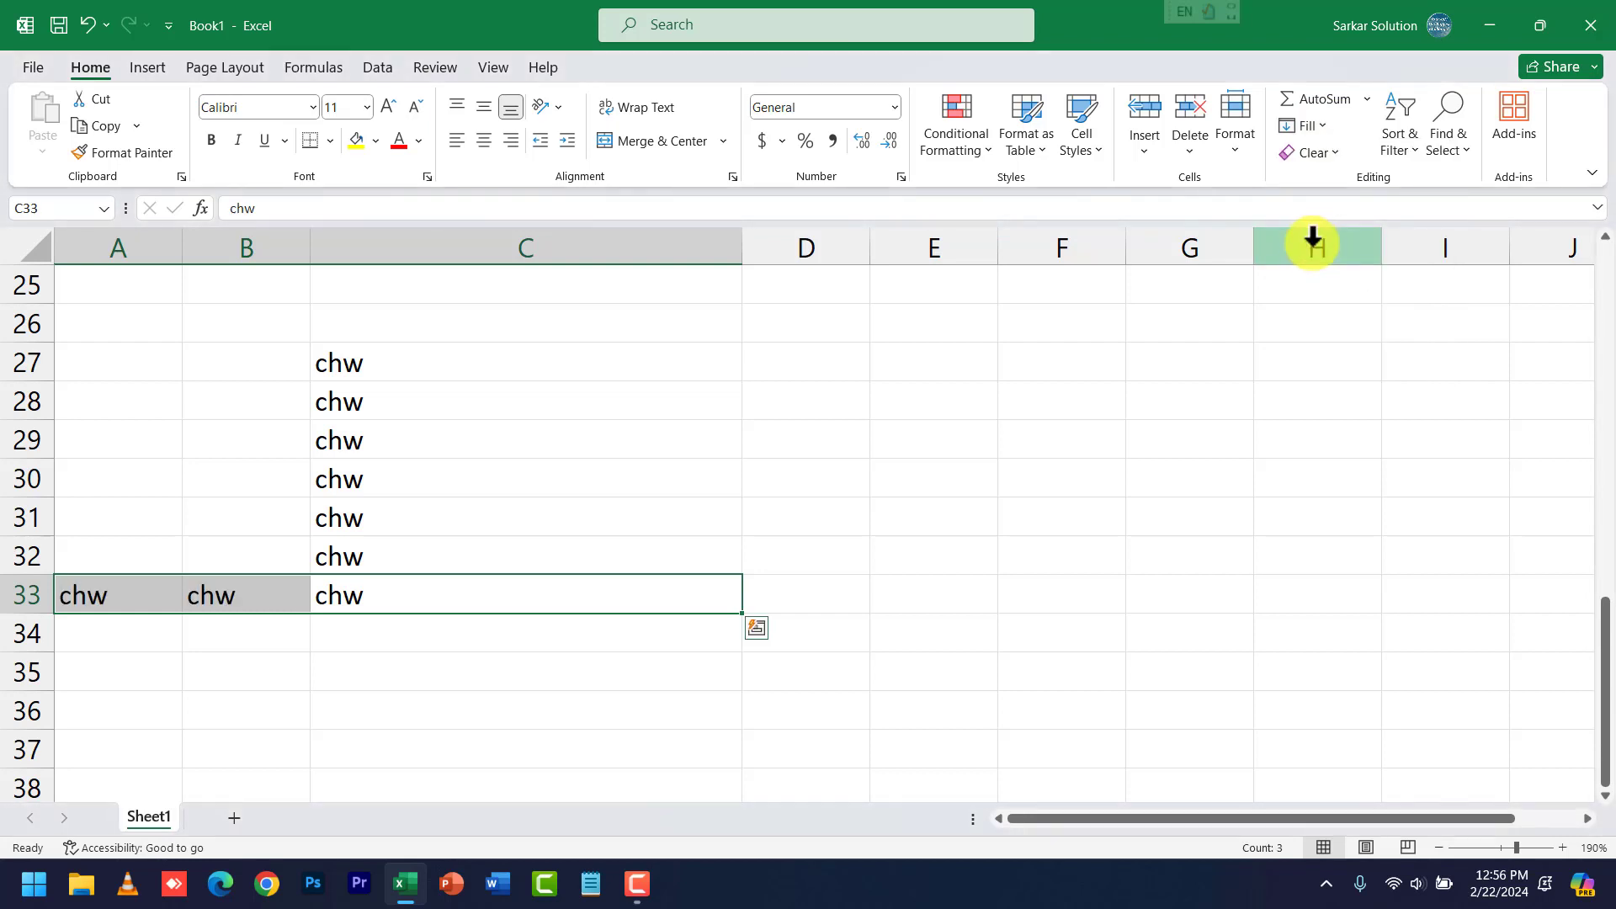
{"action": "left_click", "coordinate": [1312, 125]}
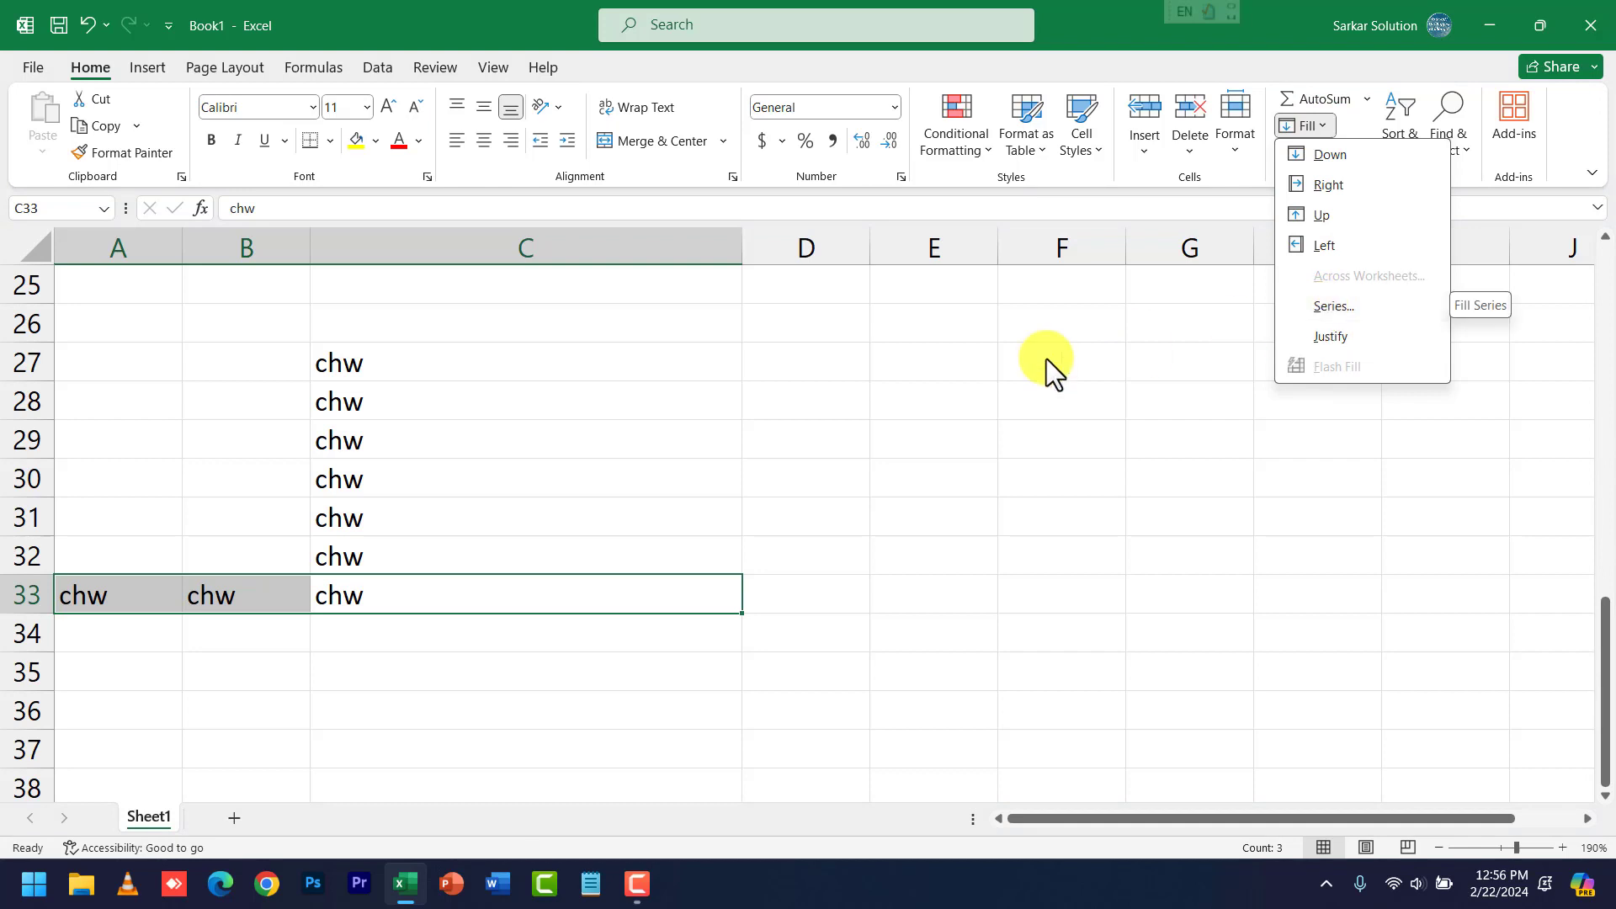
{"action": "left_click", "coordinate": [825, 425]}
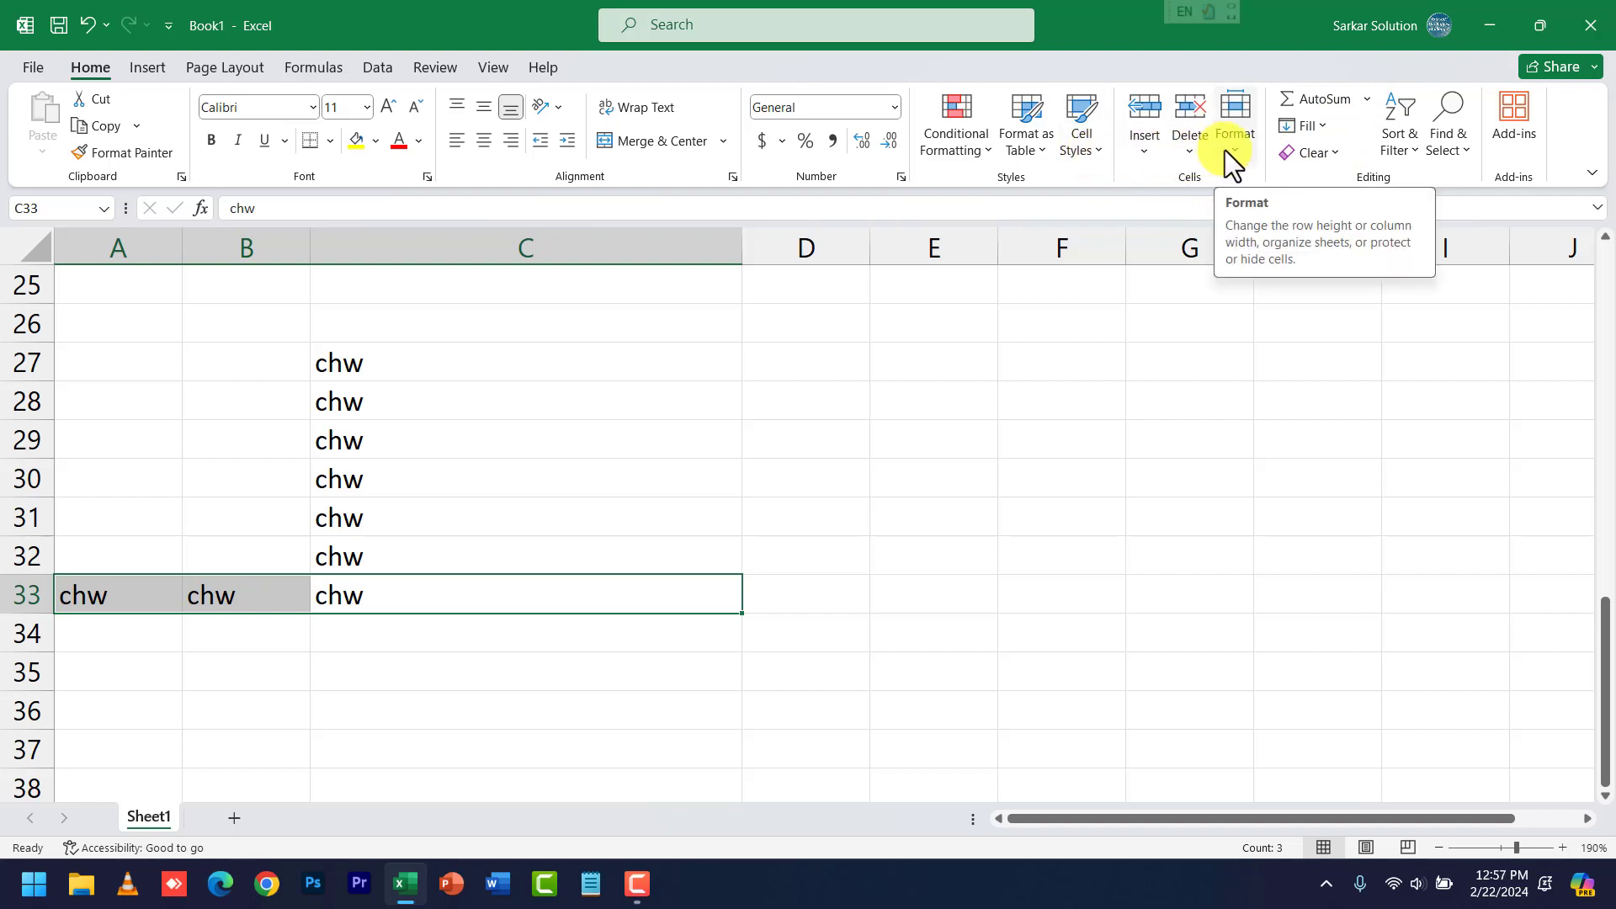
Add a new blank worksheet to the workbook after Sheet1.
{"action": "left_click", "coordinate": [598, 606]}
{"action": "scroll", "coordinate": [504, 610], "scroll_direction": "down", "scroll_amount": 2}
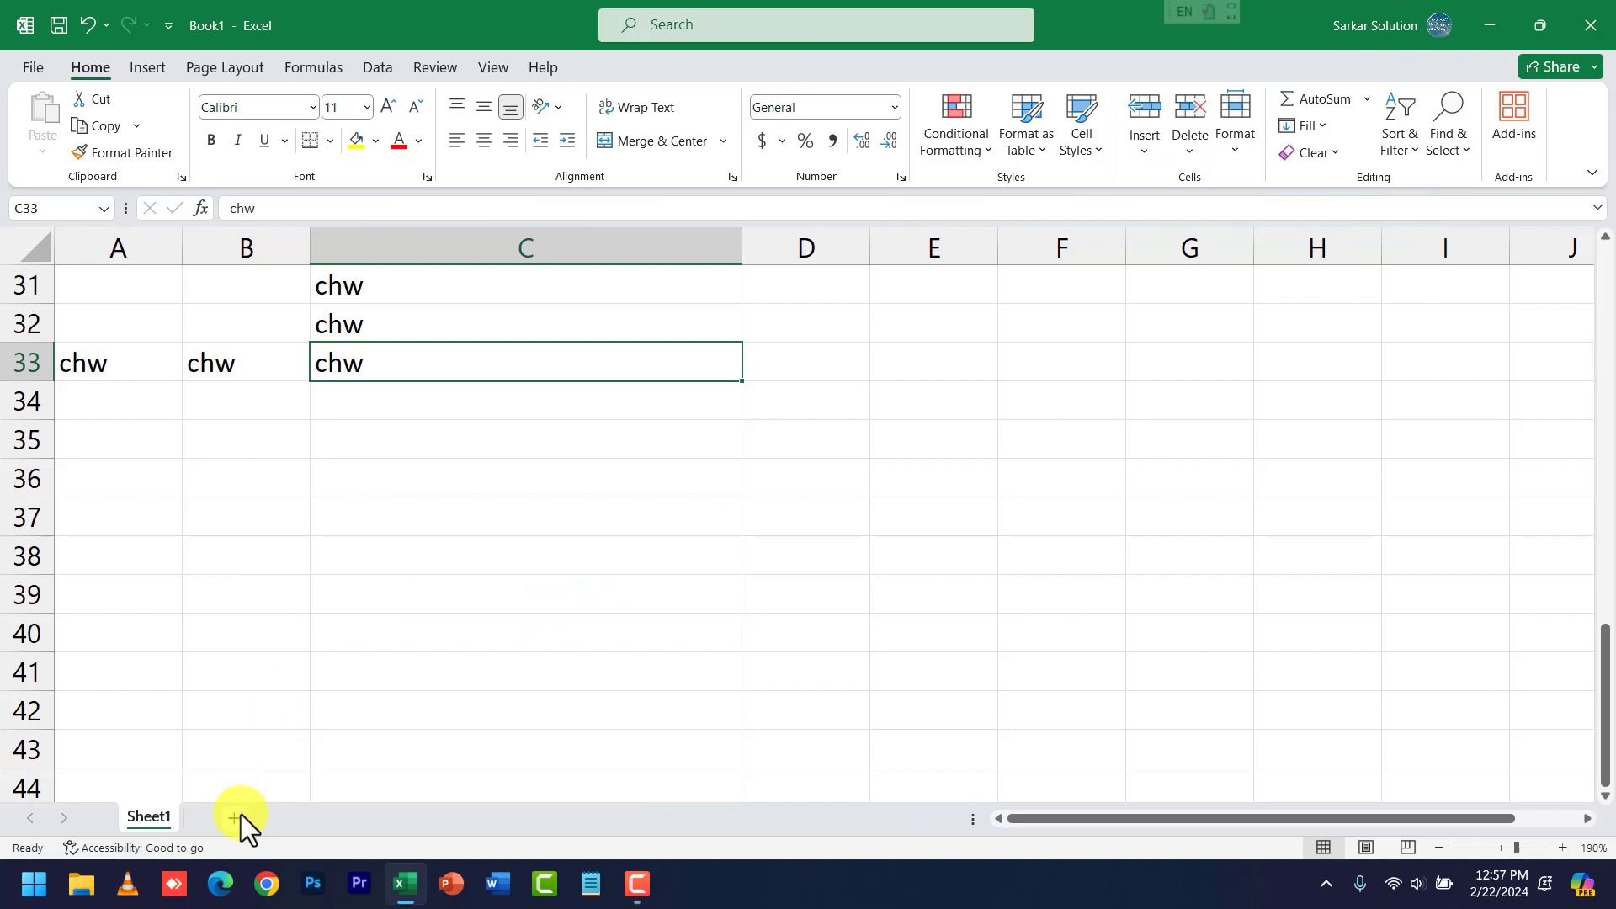
{"action": "left_click", "coordinate": [237, 818]}
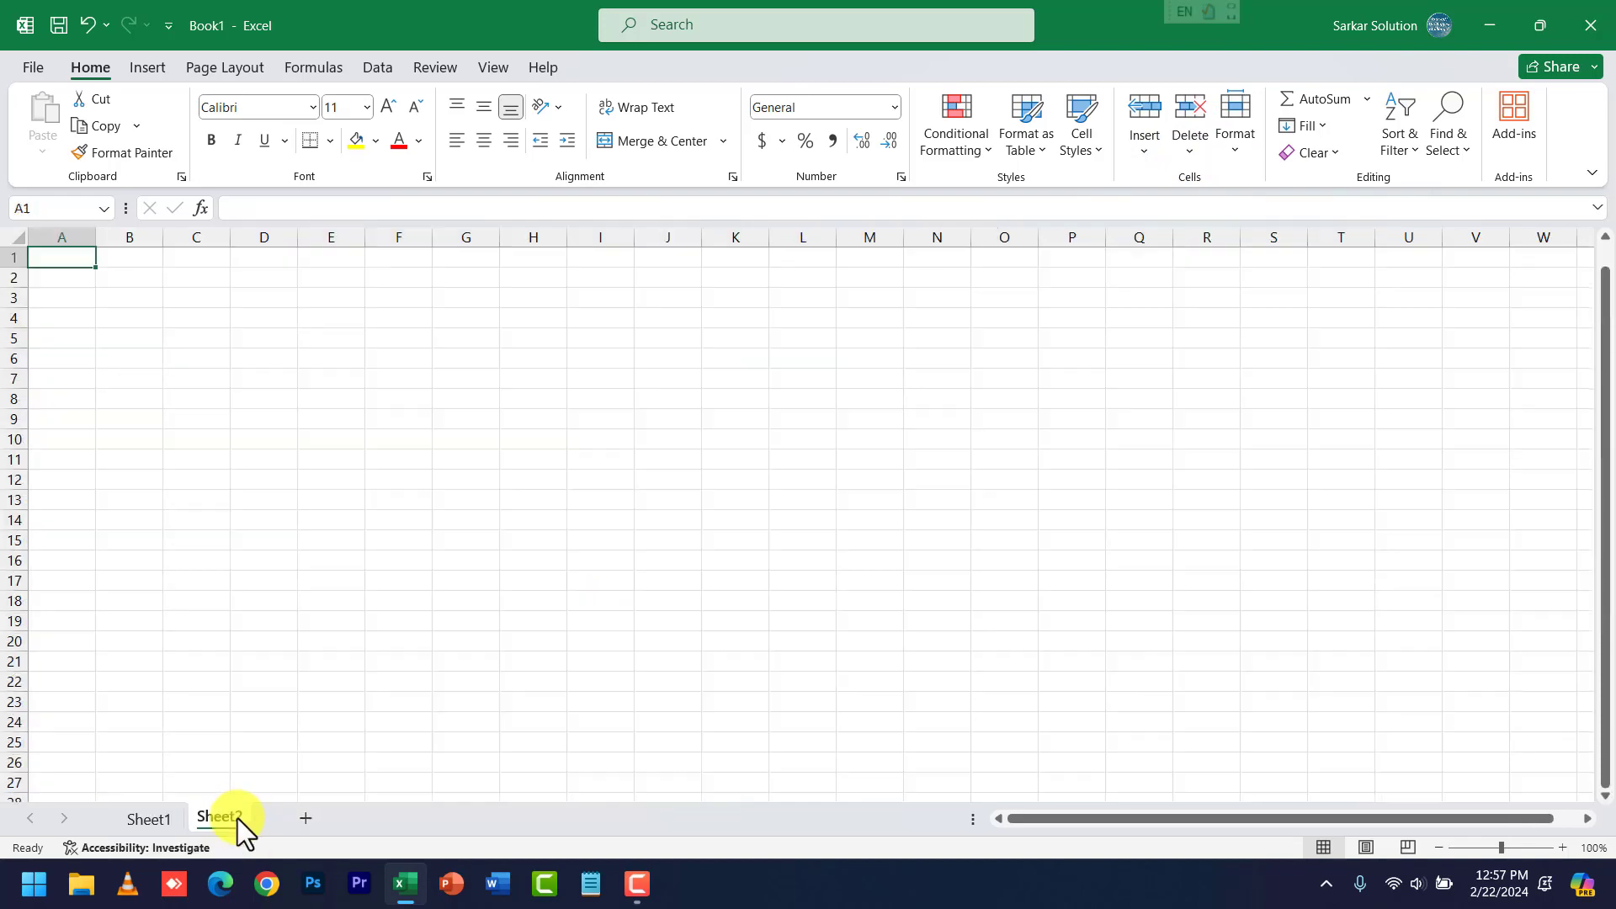
Enter the column headings S.no, Name and Address in cells A3 through C3 of the new sheet.
{"action": "left_click", "coordinate": [130, 376]}
{"action": "scroll", "coordinate": [84, 337], "scroll_direction": "up", "scroll_amount": 4}
{"action": "left_click", "coordinate": [84, 337]}
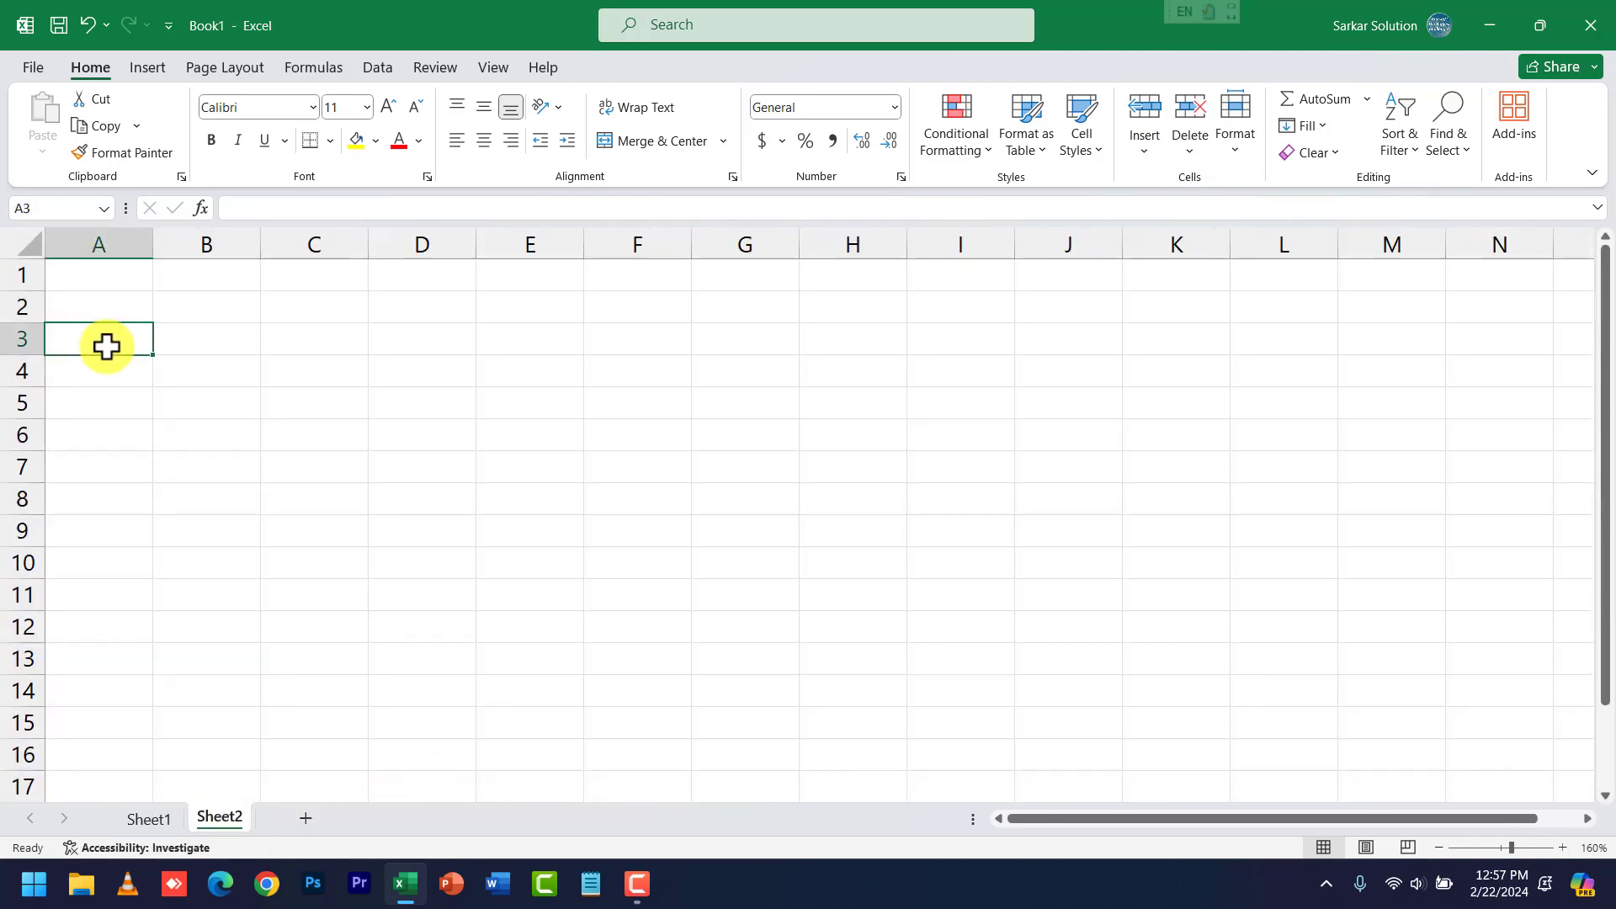
{"action": "type", "text": "S.no"}
{"action": "key", "text": "Tab"}
{"action": "type", "text": "Nam"}
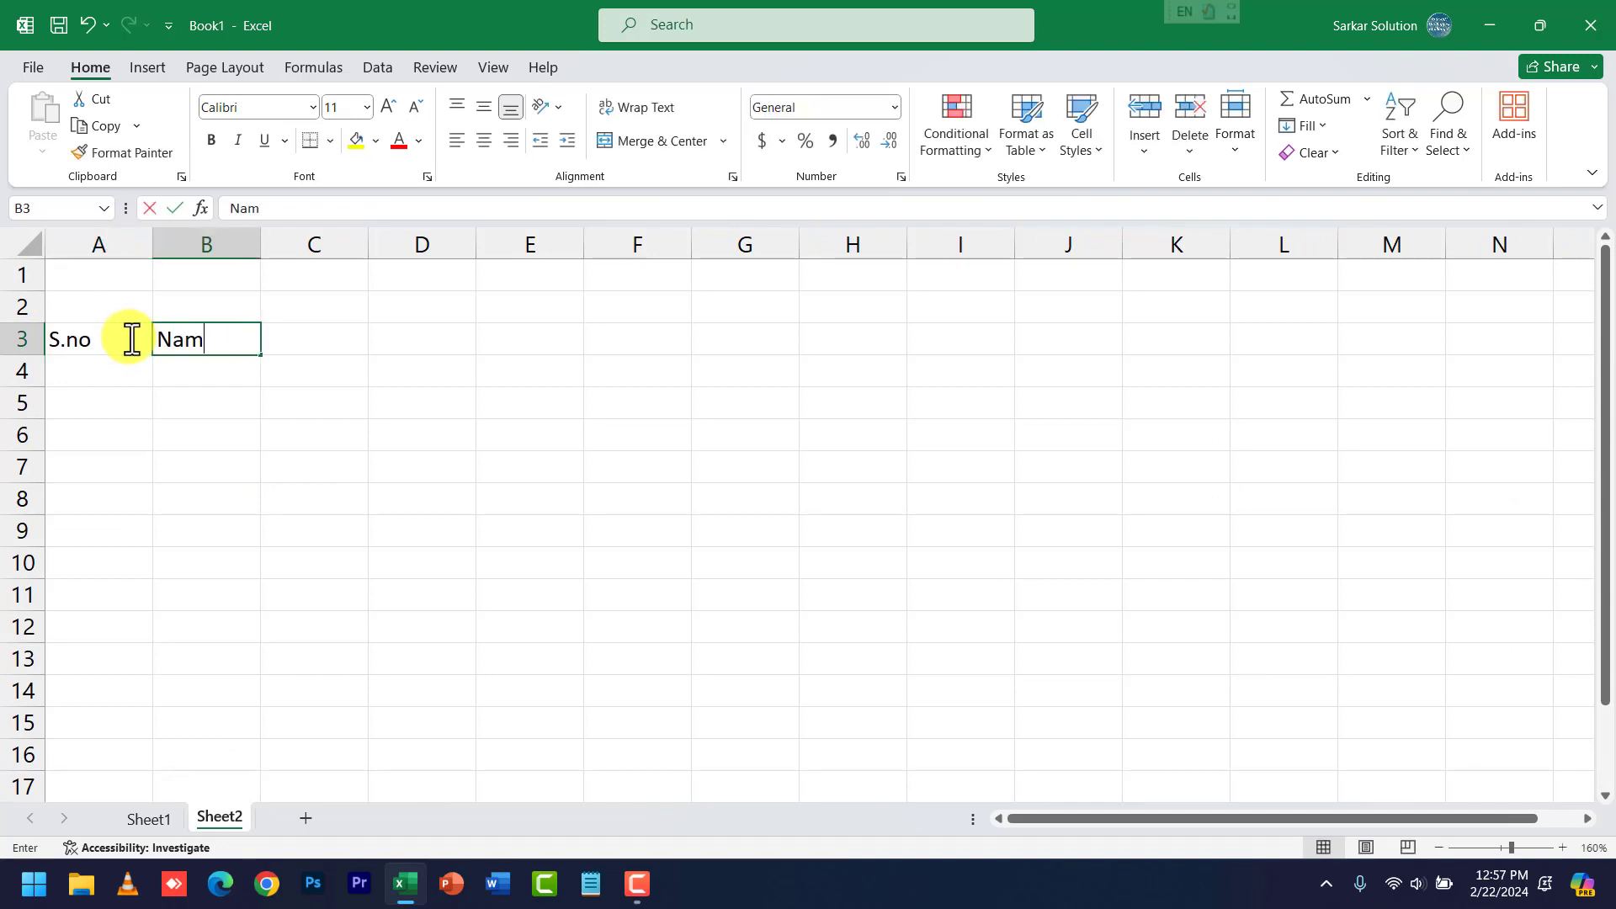
{"action": "key", "text": "Tab"}
{"action": "type", "text": "Addres"}
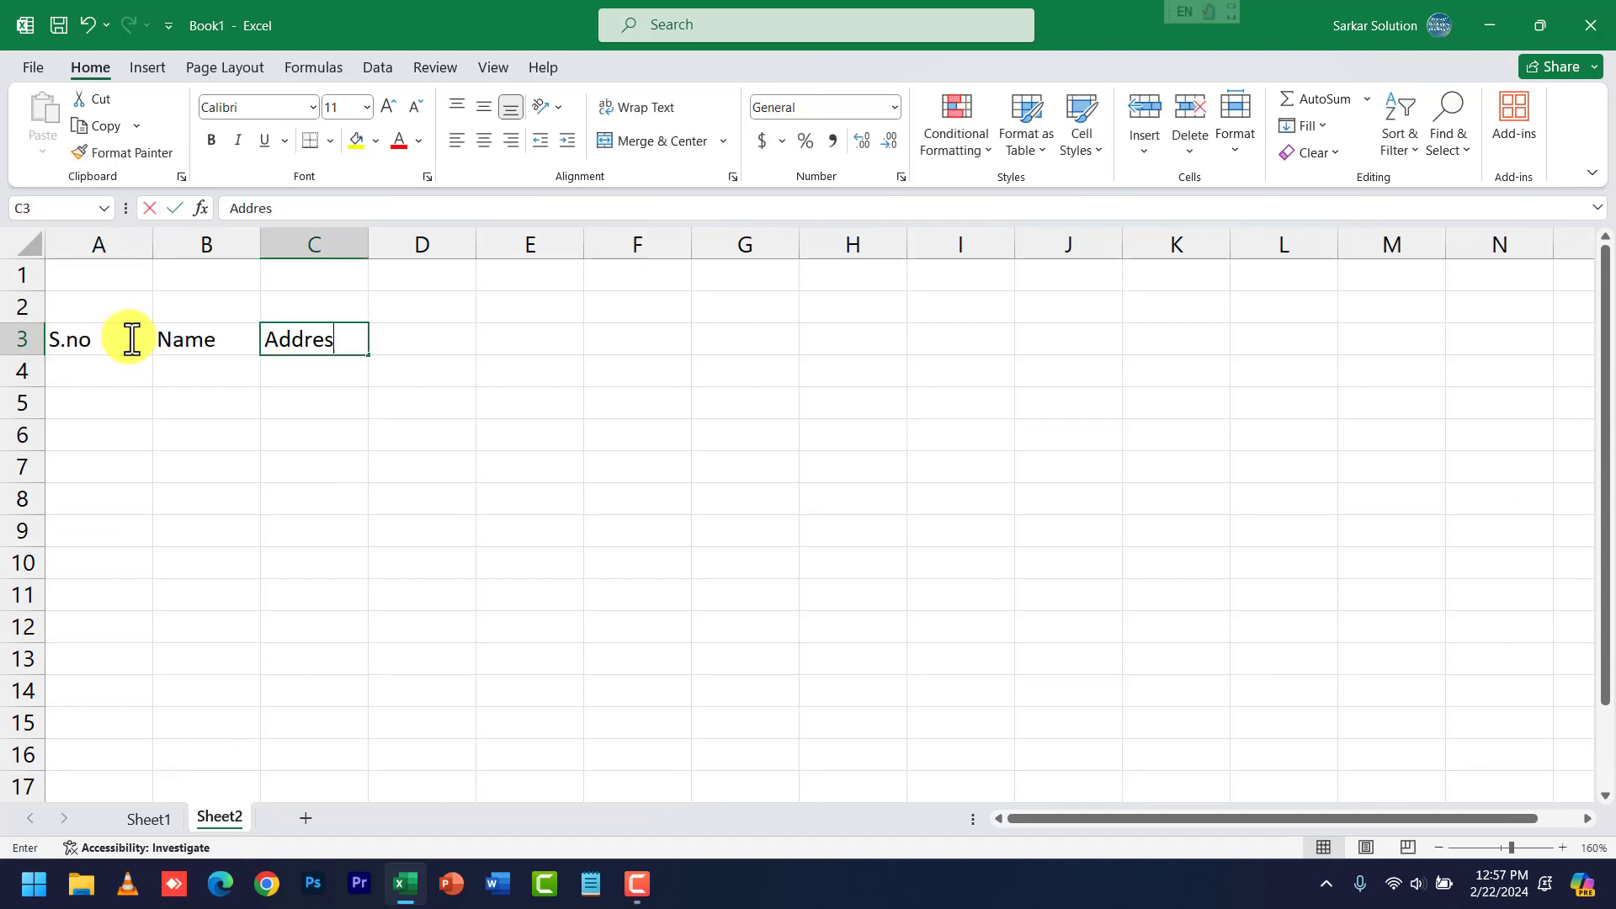
{"action": "type", "text": "s"}
{"action": "left_click", "coordinate": [124, 370]}
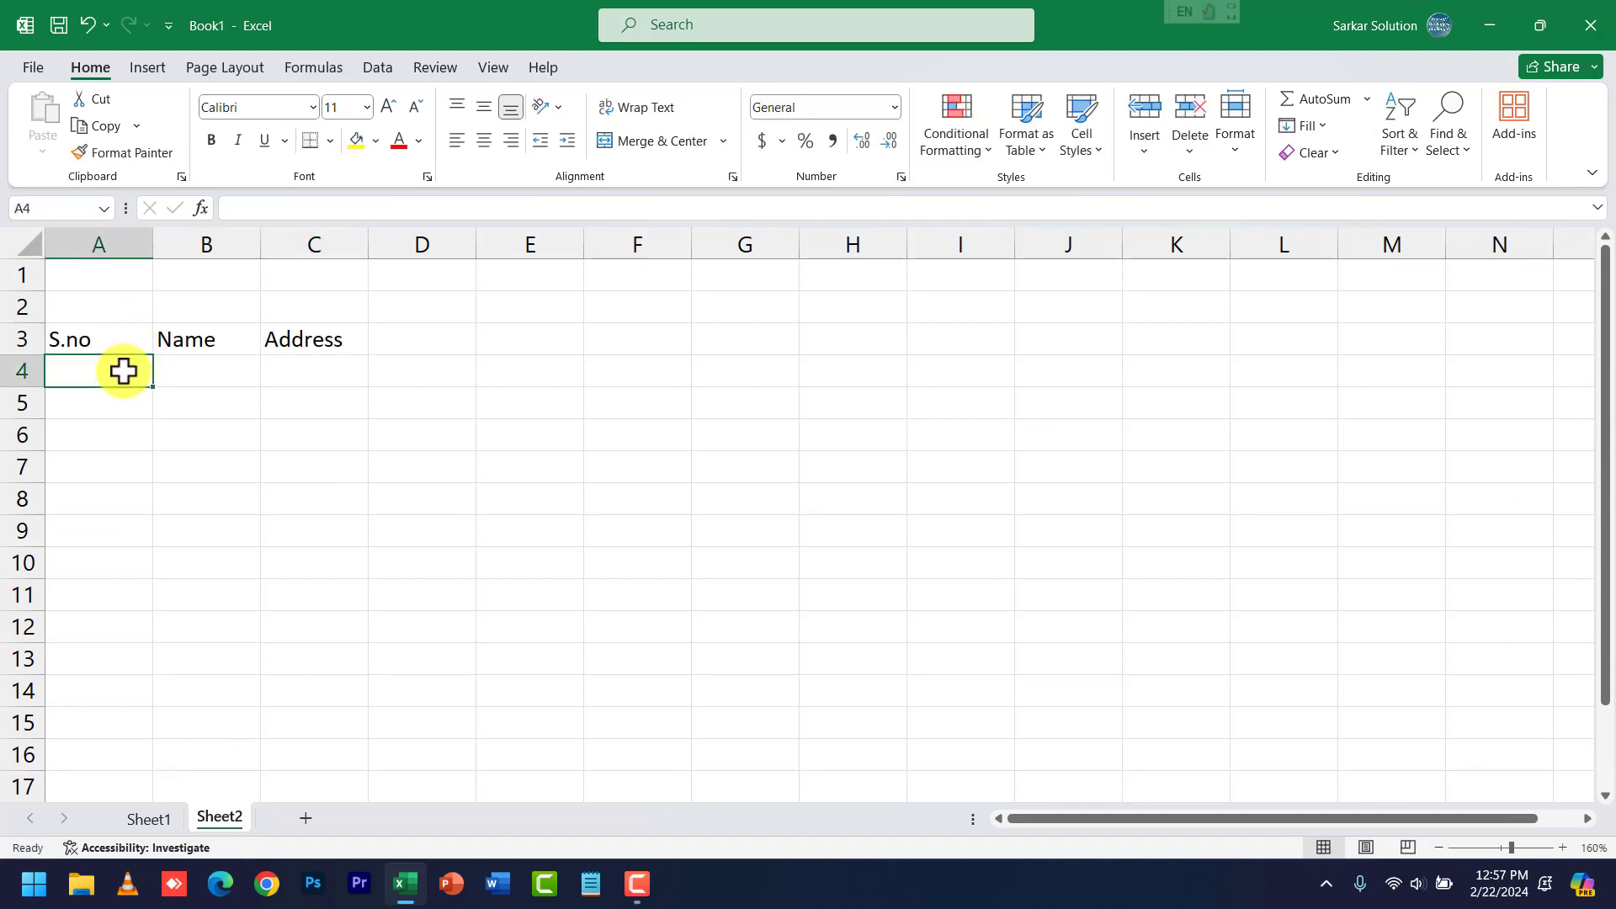
Widen column A to nearly twice its width and column B to about three times its width.
{"action": "left_click_drag", "start_coordinate": [152, 244], "coordinate": [241, 247]}
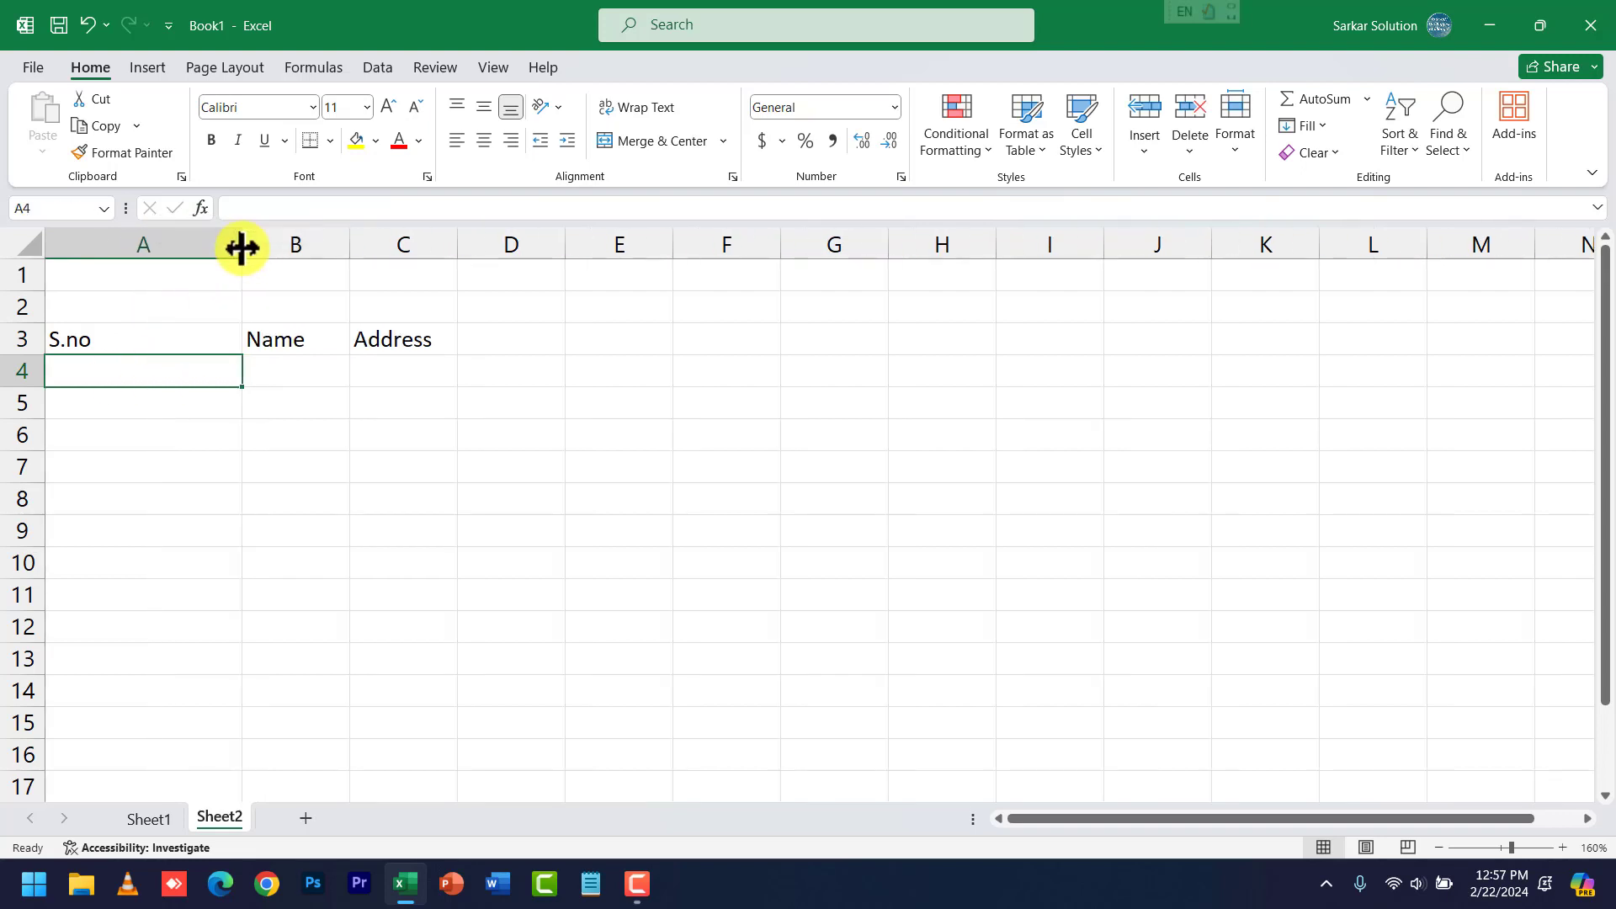
{"action": "left_click", "coordinate": [171, 345]}
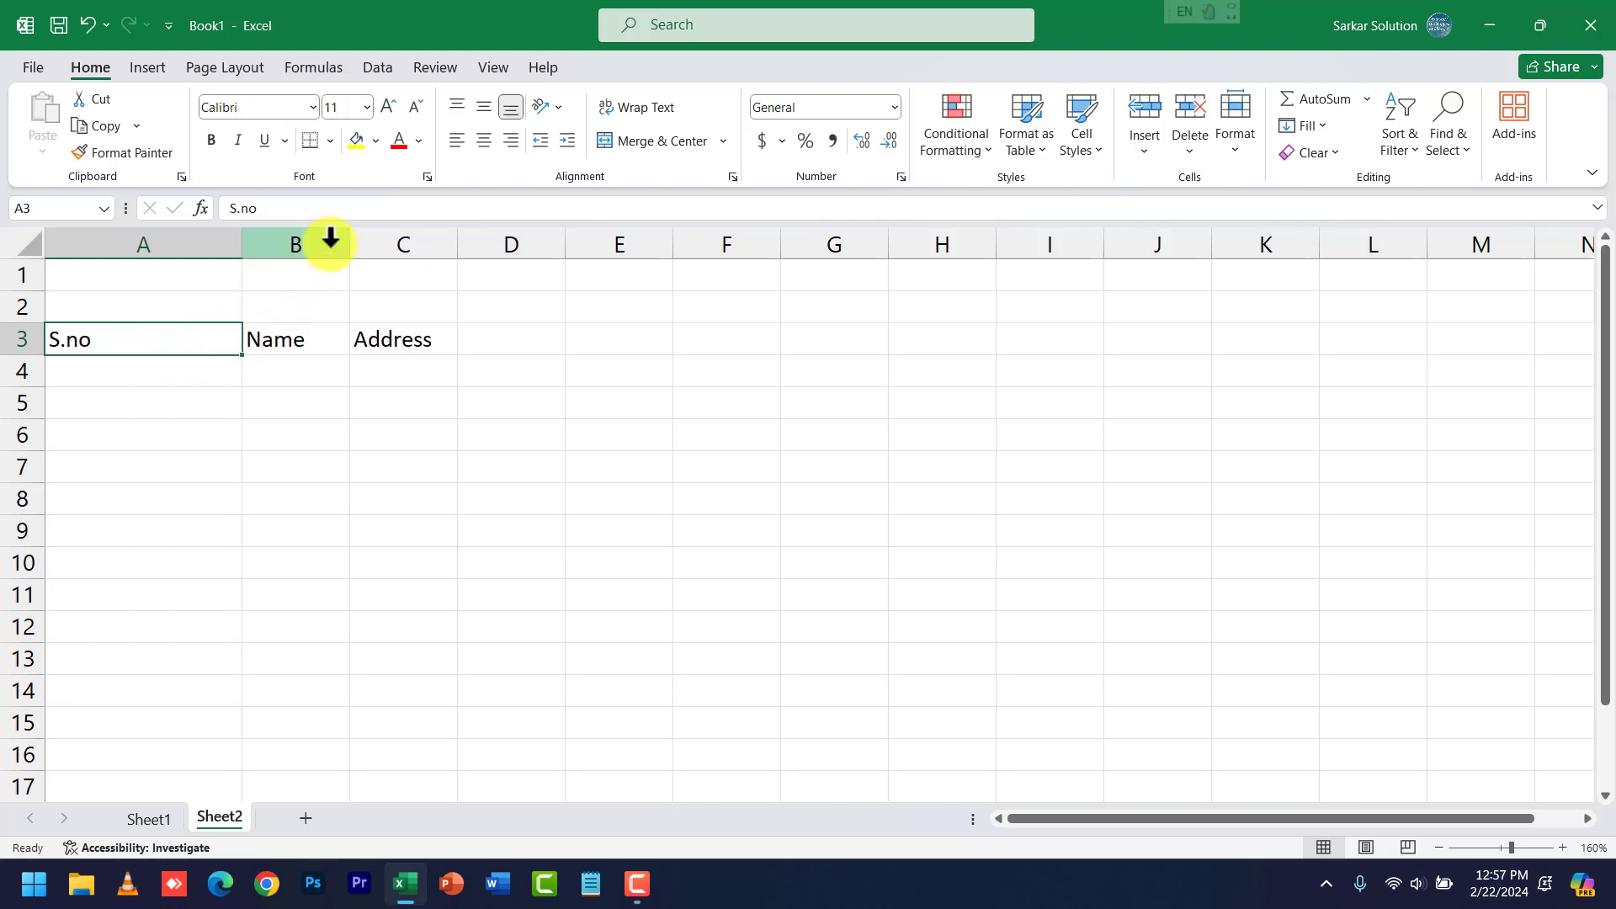
{"action": "left_click_drag", "start_coordinate": [347, 243], "coordinate": [582, 241]}
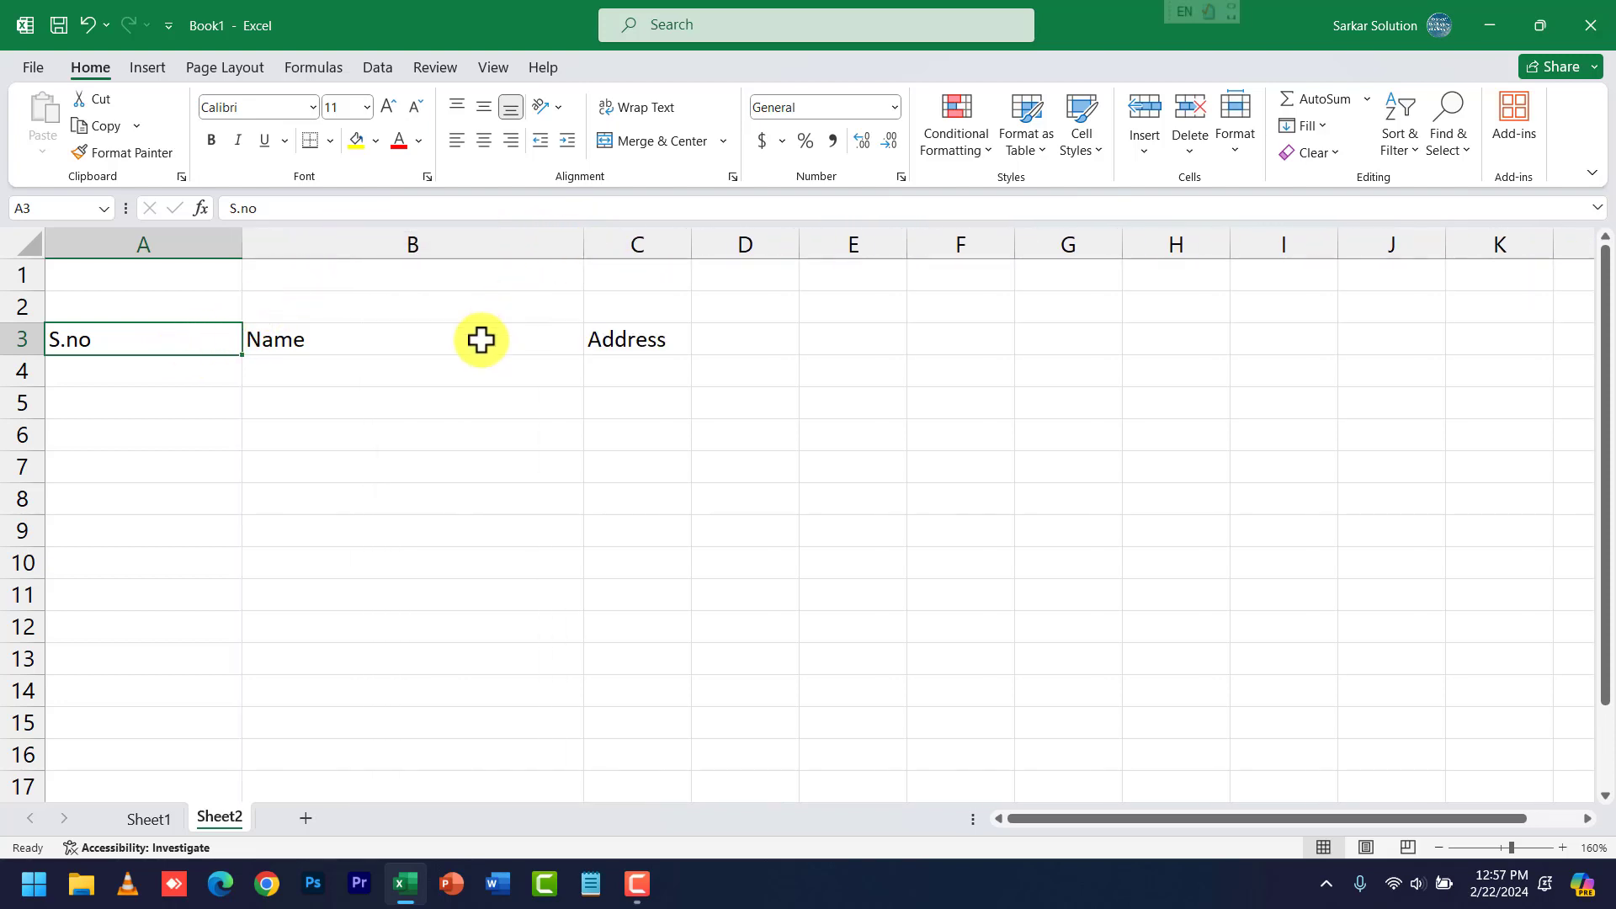
Enter the first person's full name in cell B4 under the Name heading.
{"action": "left_click", "coordinate": [444, 375]}
{"action": "type", "text": "Rame"}
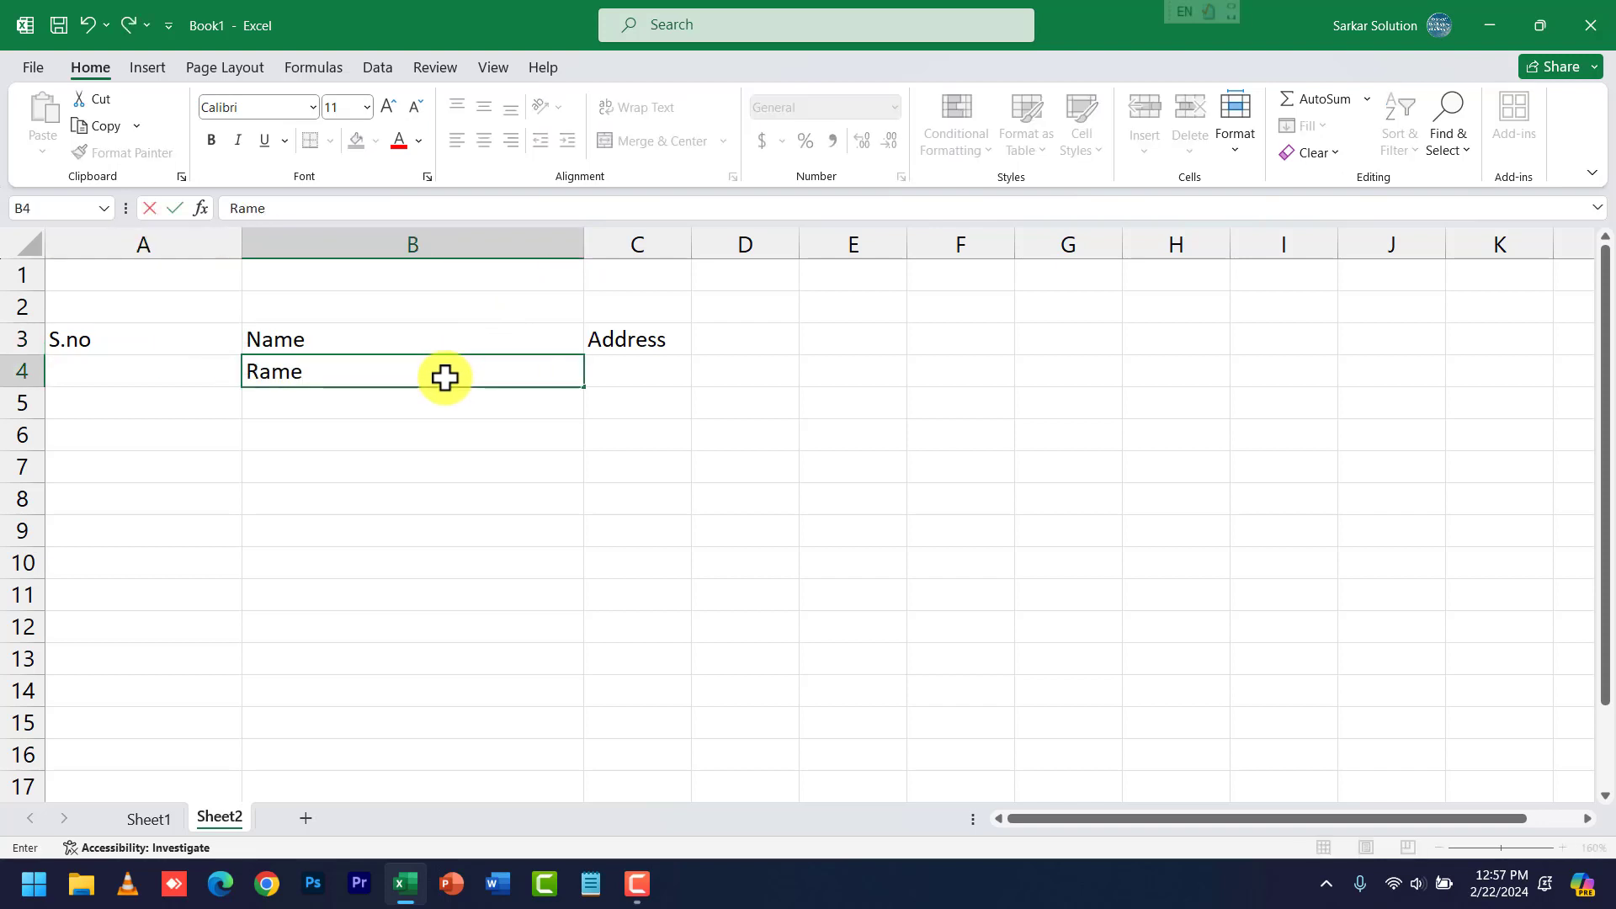
{"action": "type", "text": "sh Kumar Sharma"}
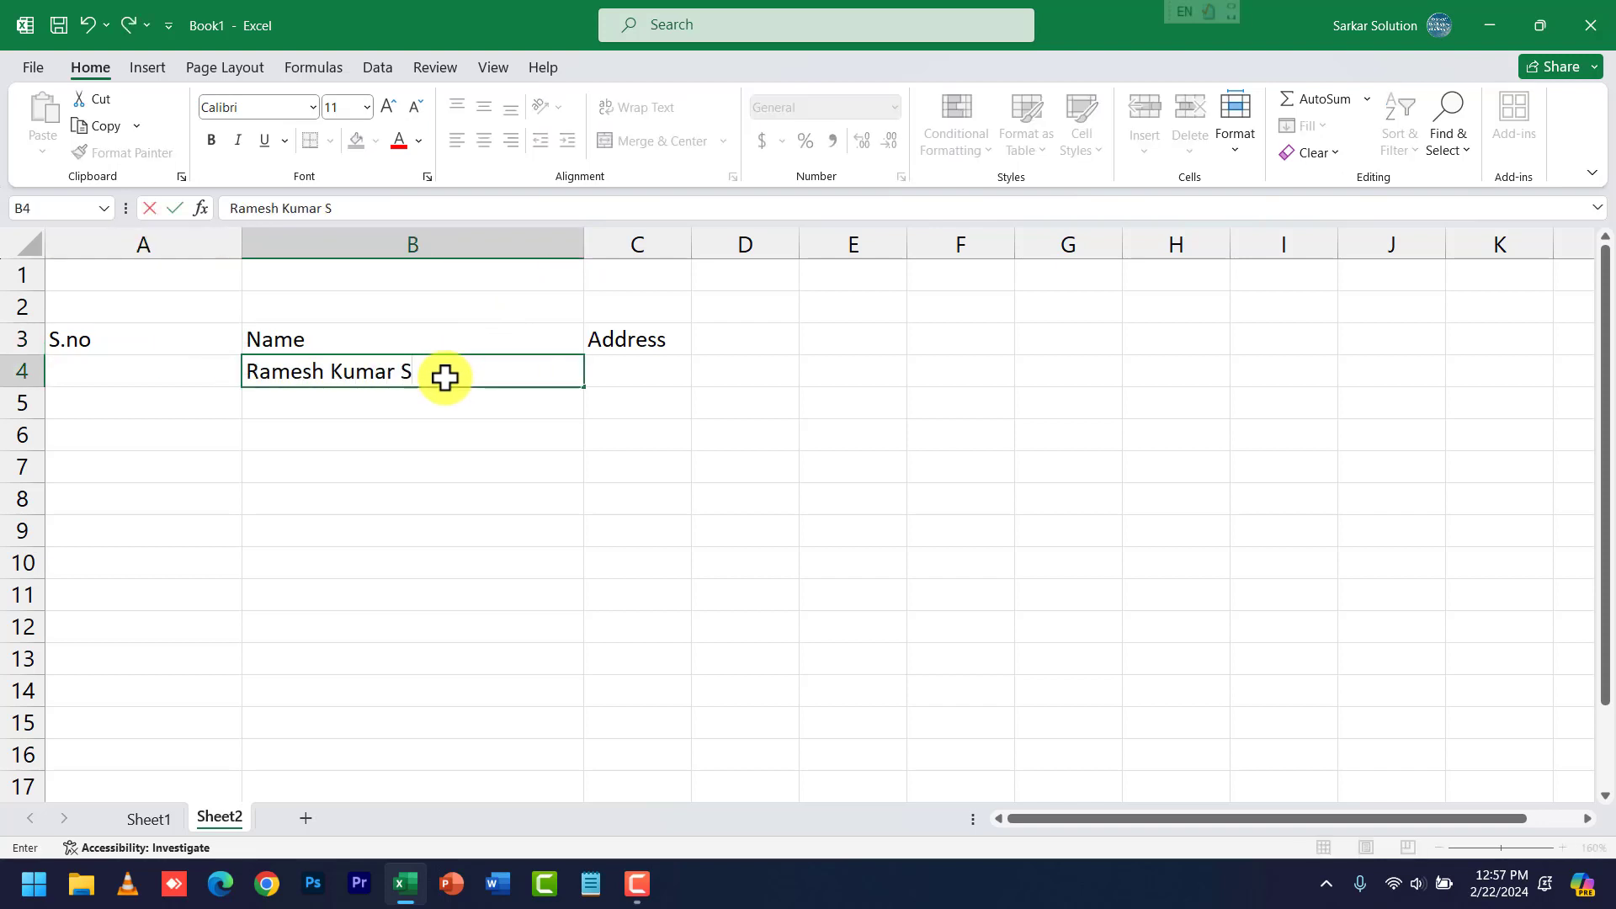
{"action": "left_click", "coordinate": [415, 440]}
{"action": "left_click", "coordinate": [465, 363]}
{"action": "double_click", "coordinate": [477, 375]}
Enter the second person's full name in cell B5 under the Name heading.
{"action": "left_click", "coordinate": [465, 404]}
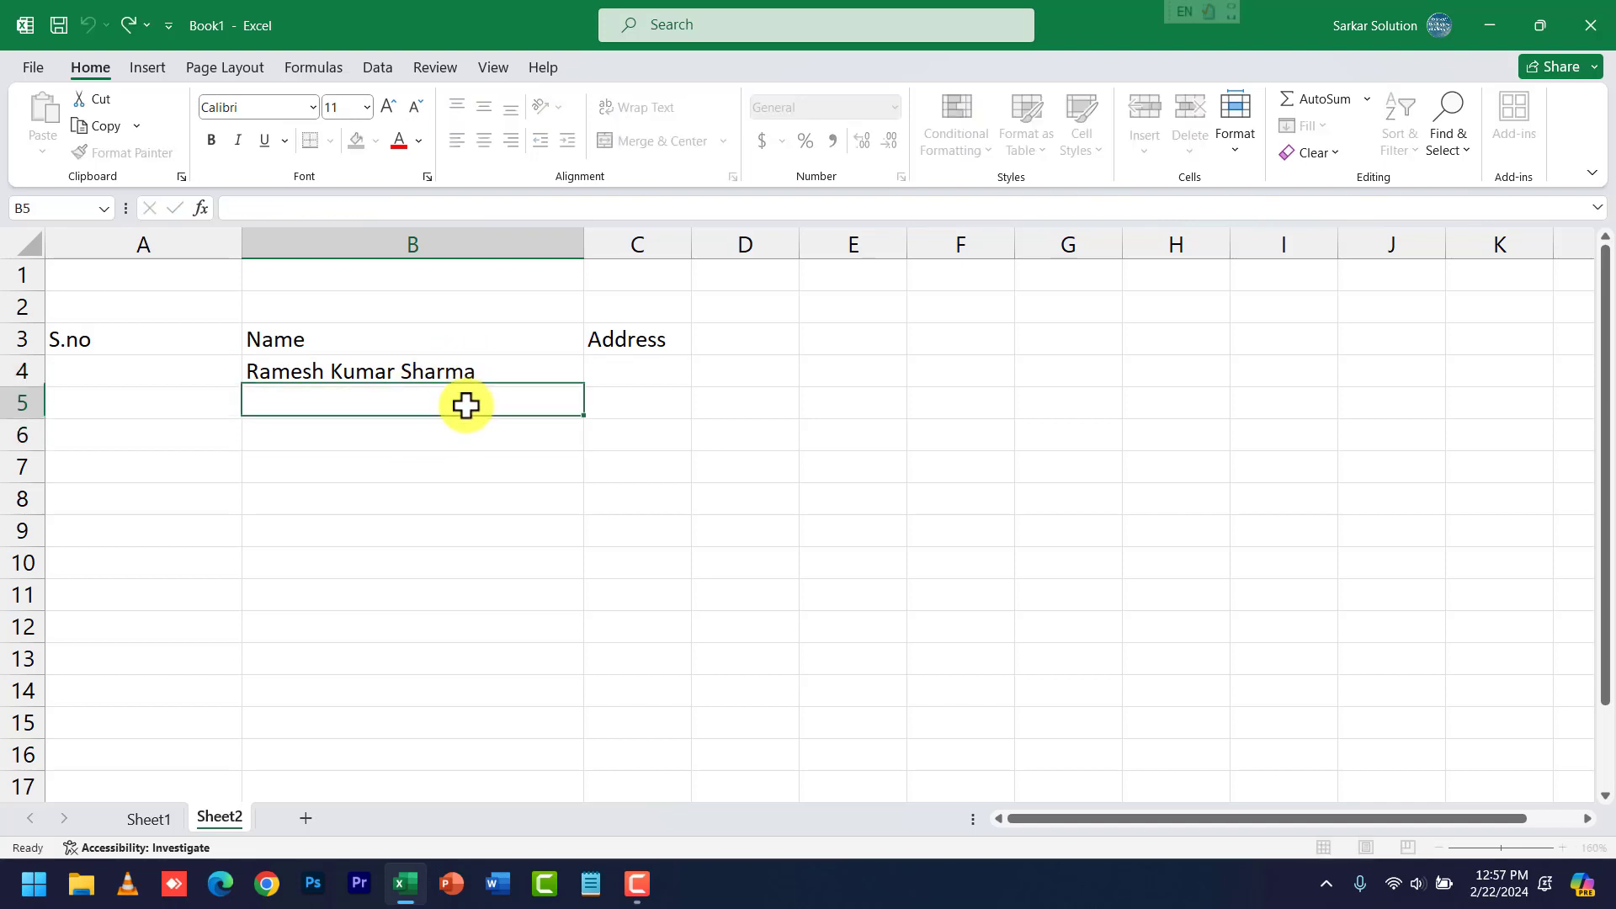
{"action": "type", "text": "Mu"}
{"action": "key", "text": "BackSpace"}
{"action": "key", "text": "BackSpace"}
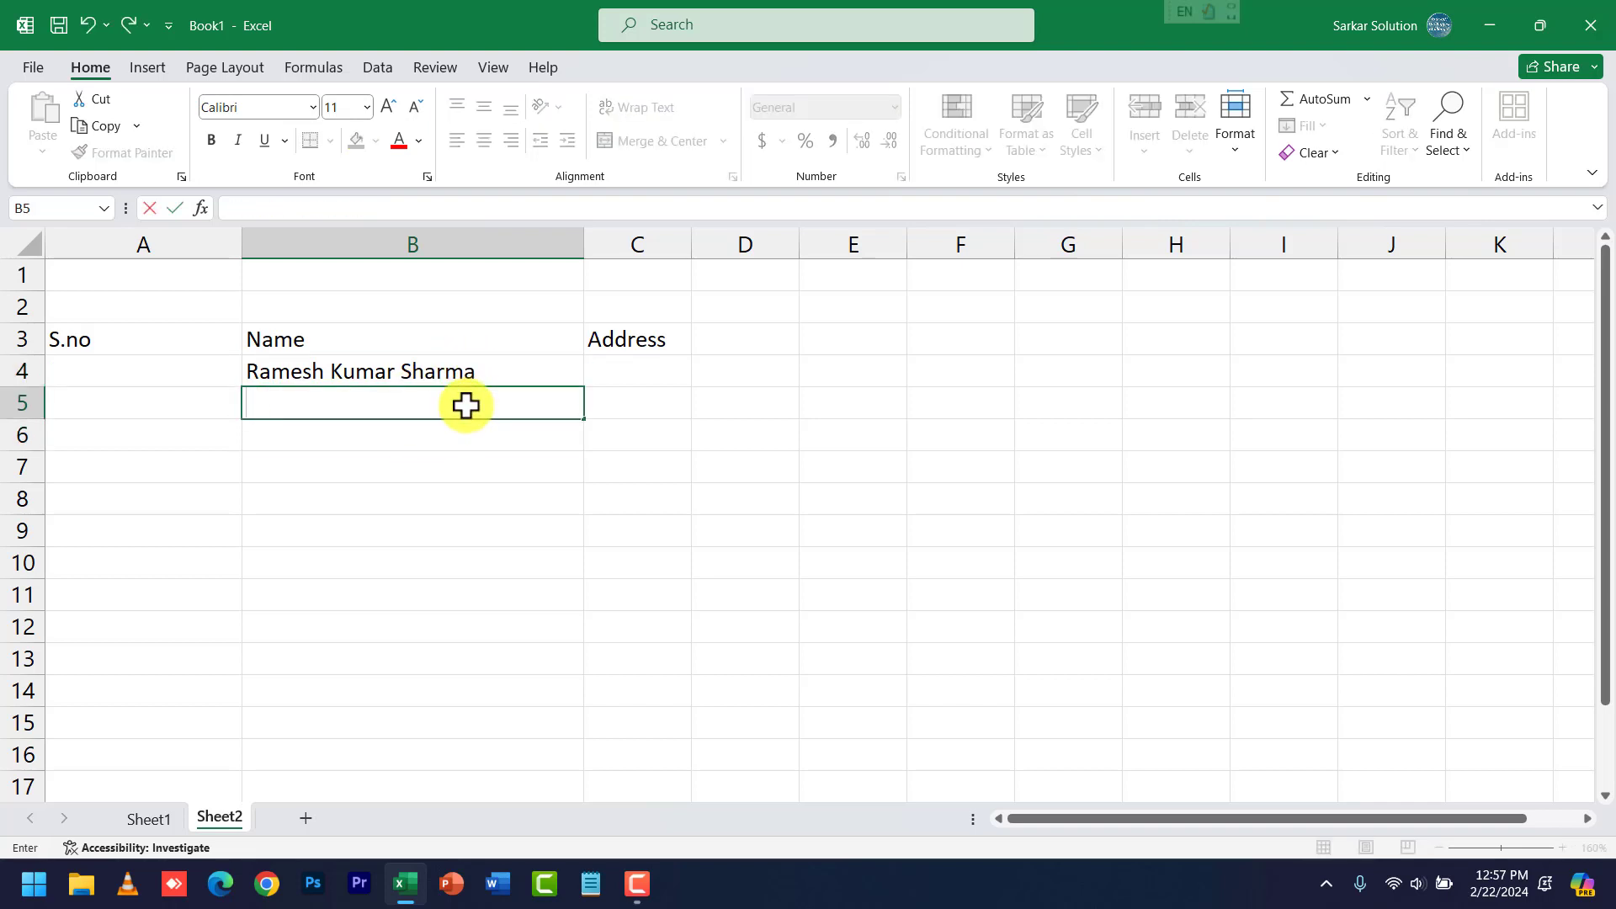
{"action": "type", "text": "Rajesh Kumar Vishwakarma"}
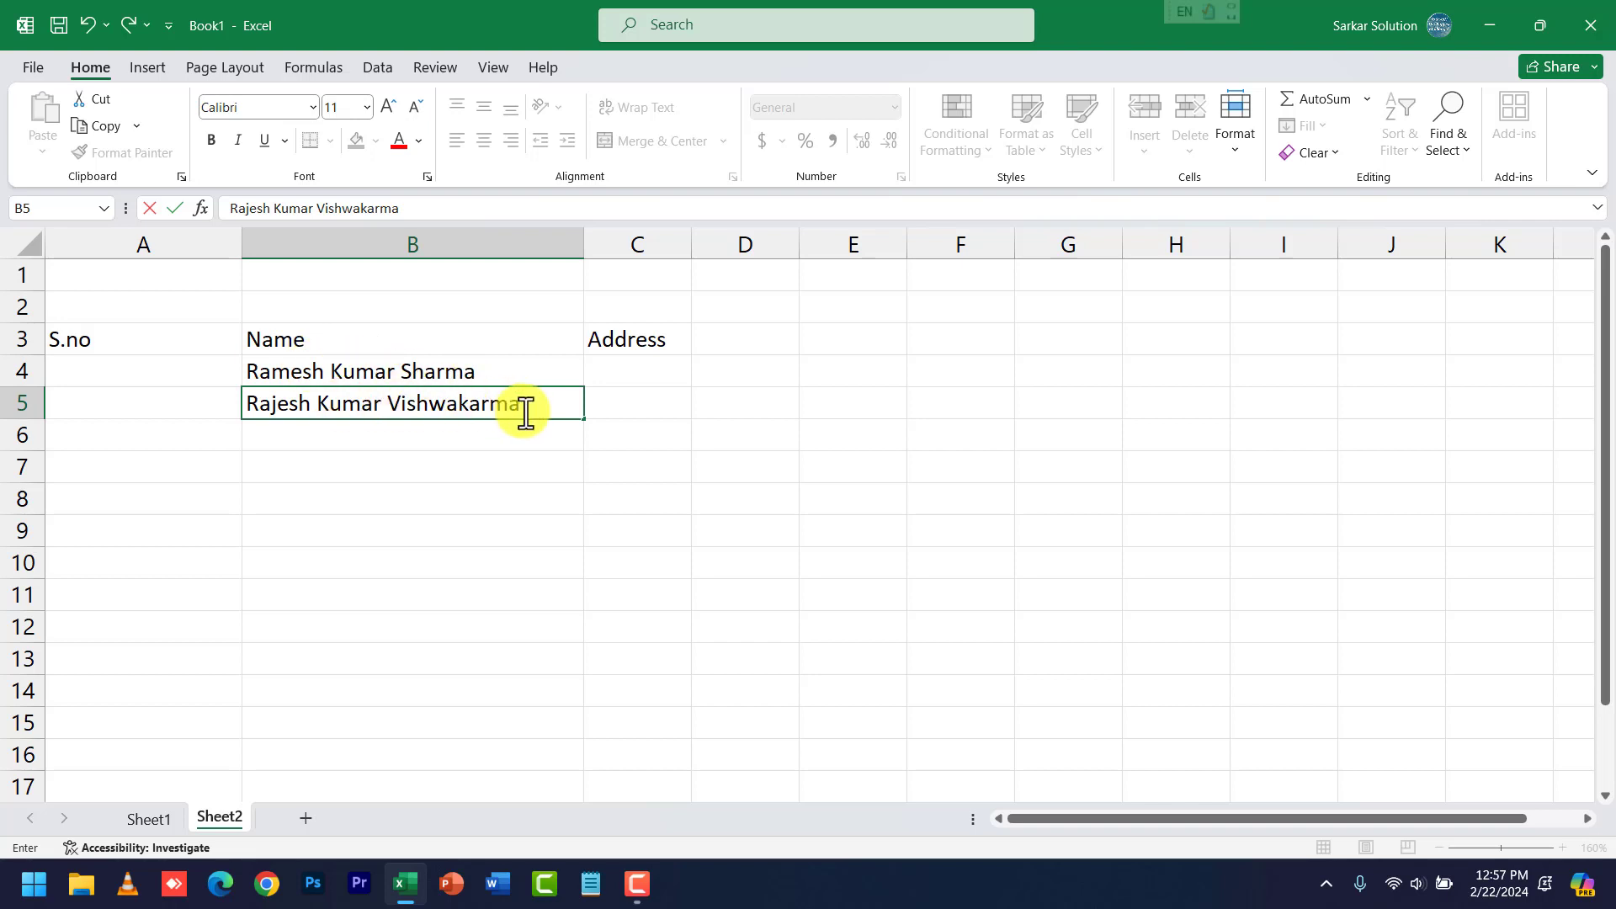
{"action": "key", "text": "Return"}
{"action": "left_click", "coordinate": [484, 374]}
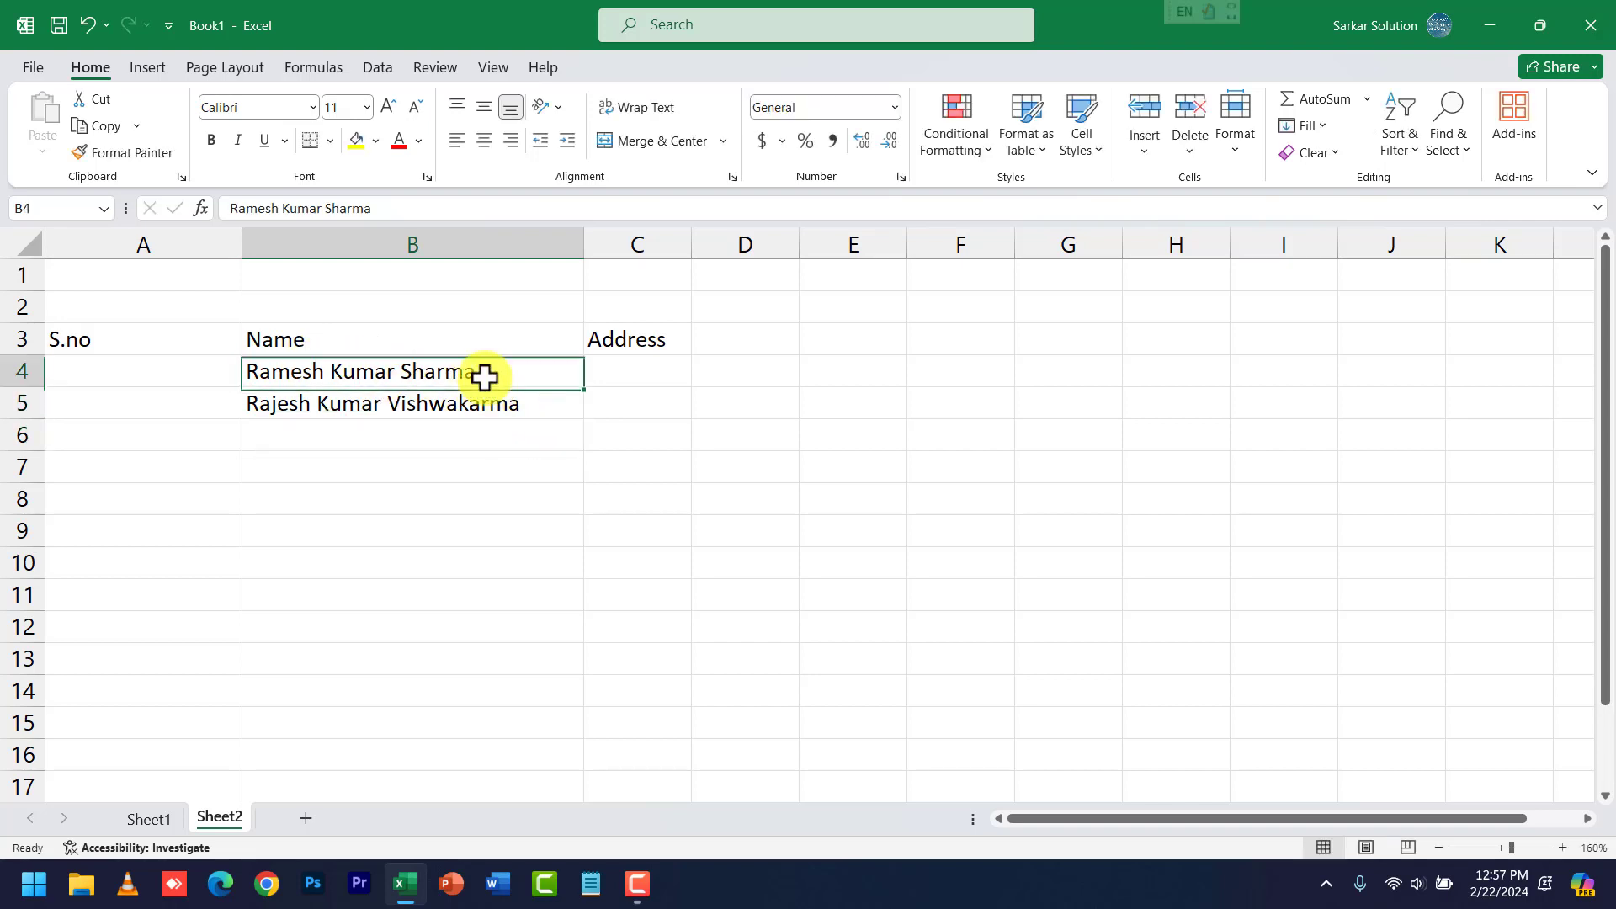
{"action": "left_click", "coordinate": [488, 402]}
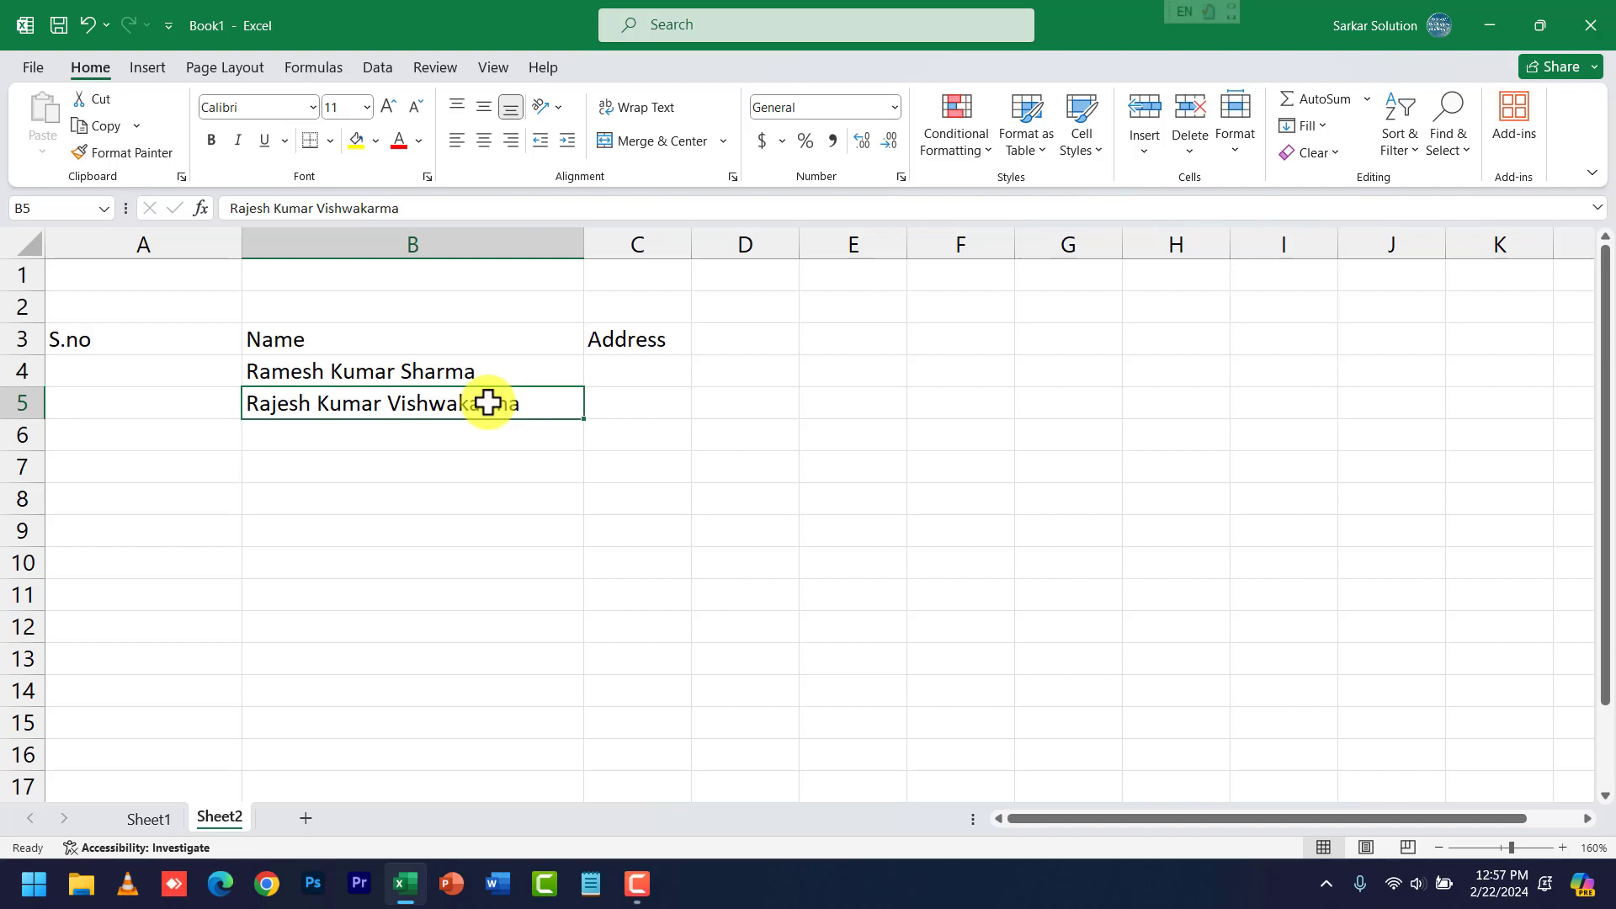
{"action": "left_click", "coordinate": [484, 372]}
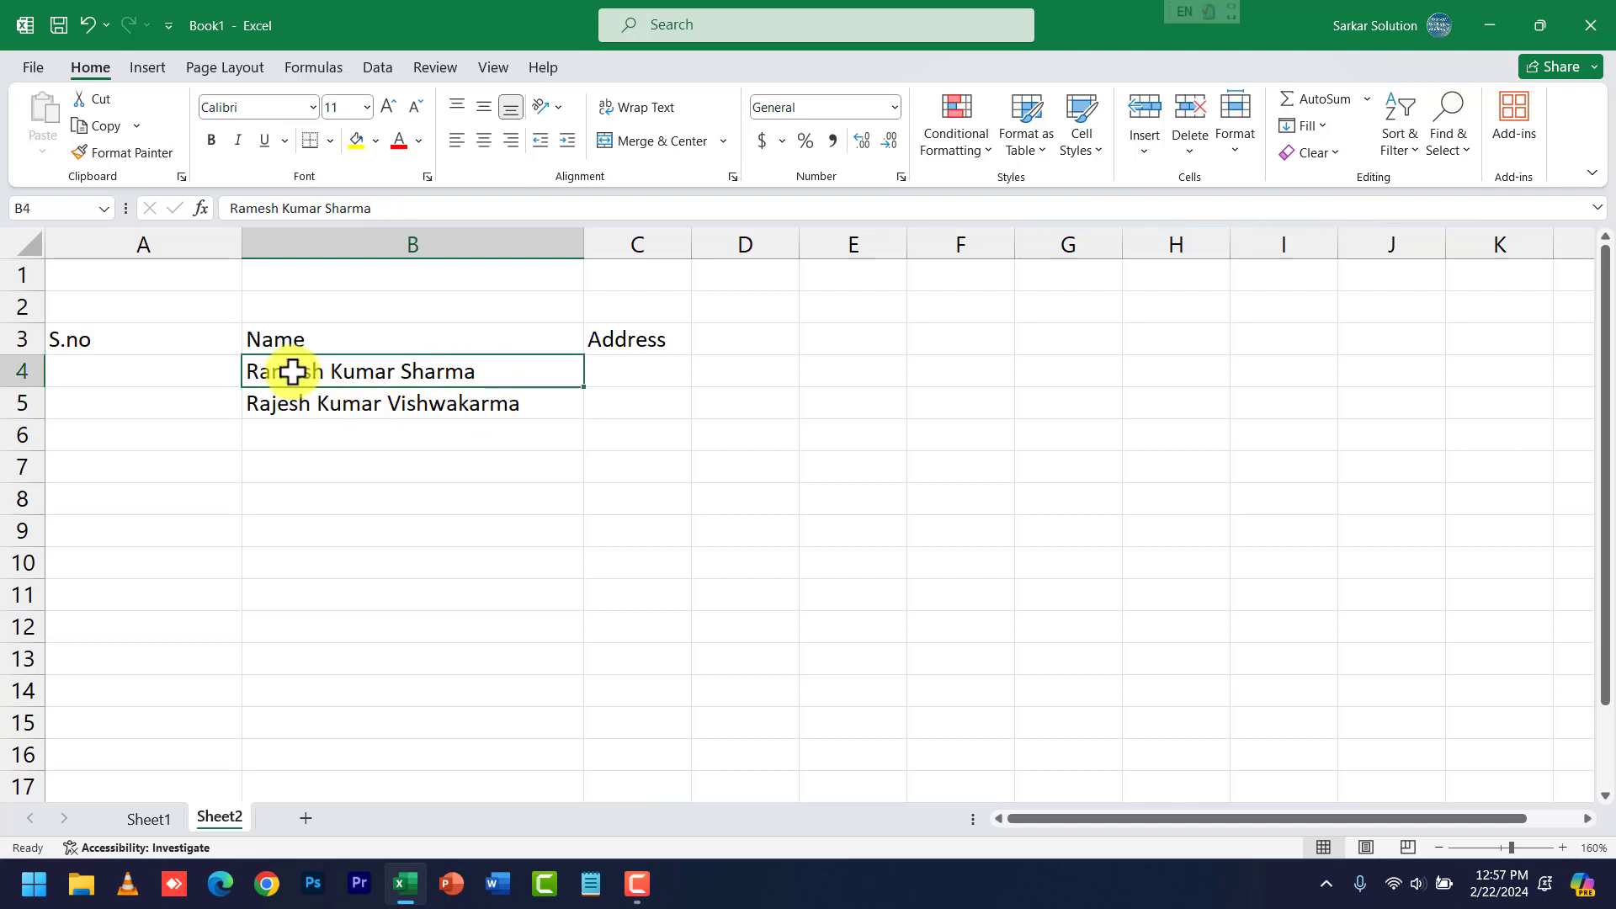
{"action": "left_click", "coordinate": [377, 429]}
{"action": "left_click", "coordinate": [364, 401]}
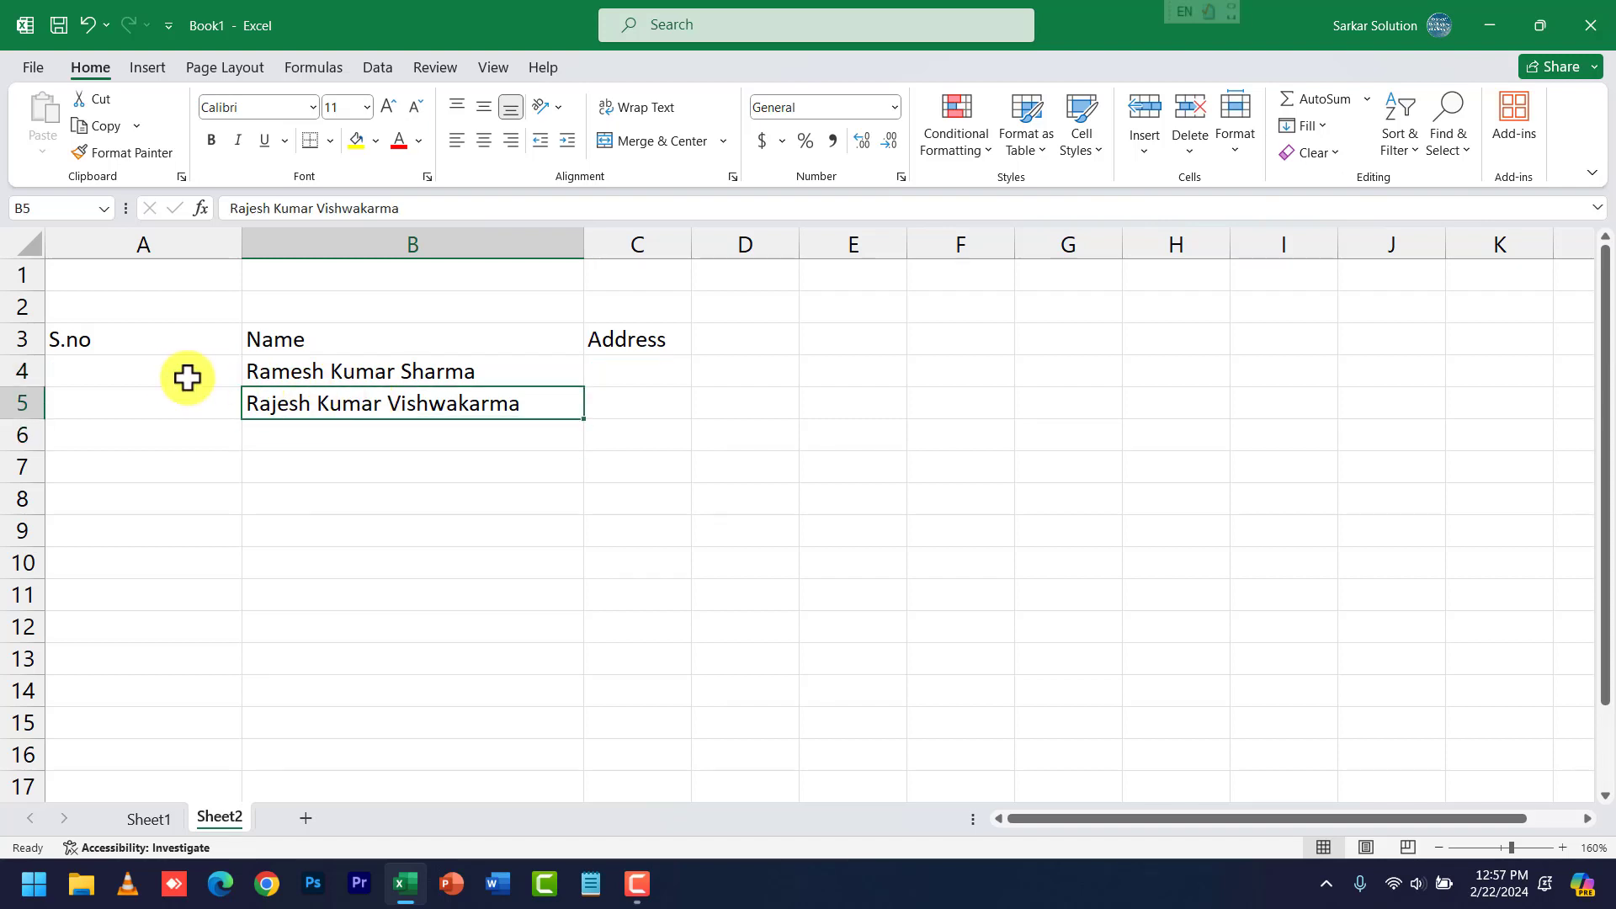
Enter the serial numbers 1, 2, 3 and 4 in cells A4 through A7.
{"action": "left_click", "coordinate": [167, 377]}
{"action": "type", "text": "1"}
{"action": "key", "text": "Return"}
{"action": "type", "text": "2"}
{"action": "key", "text": "Return"}
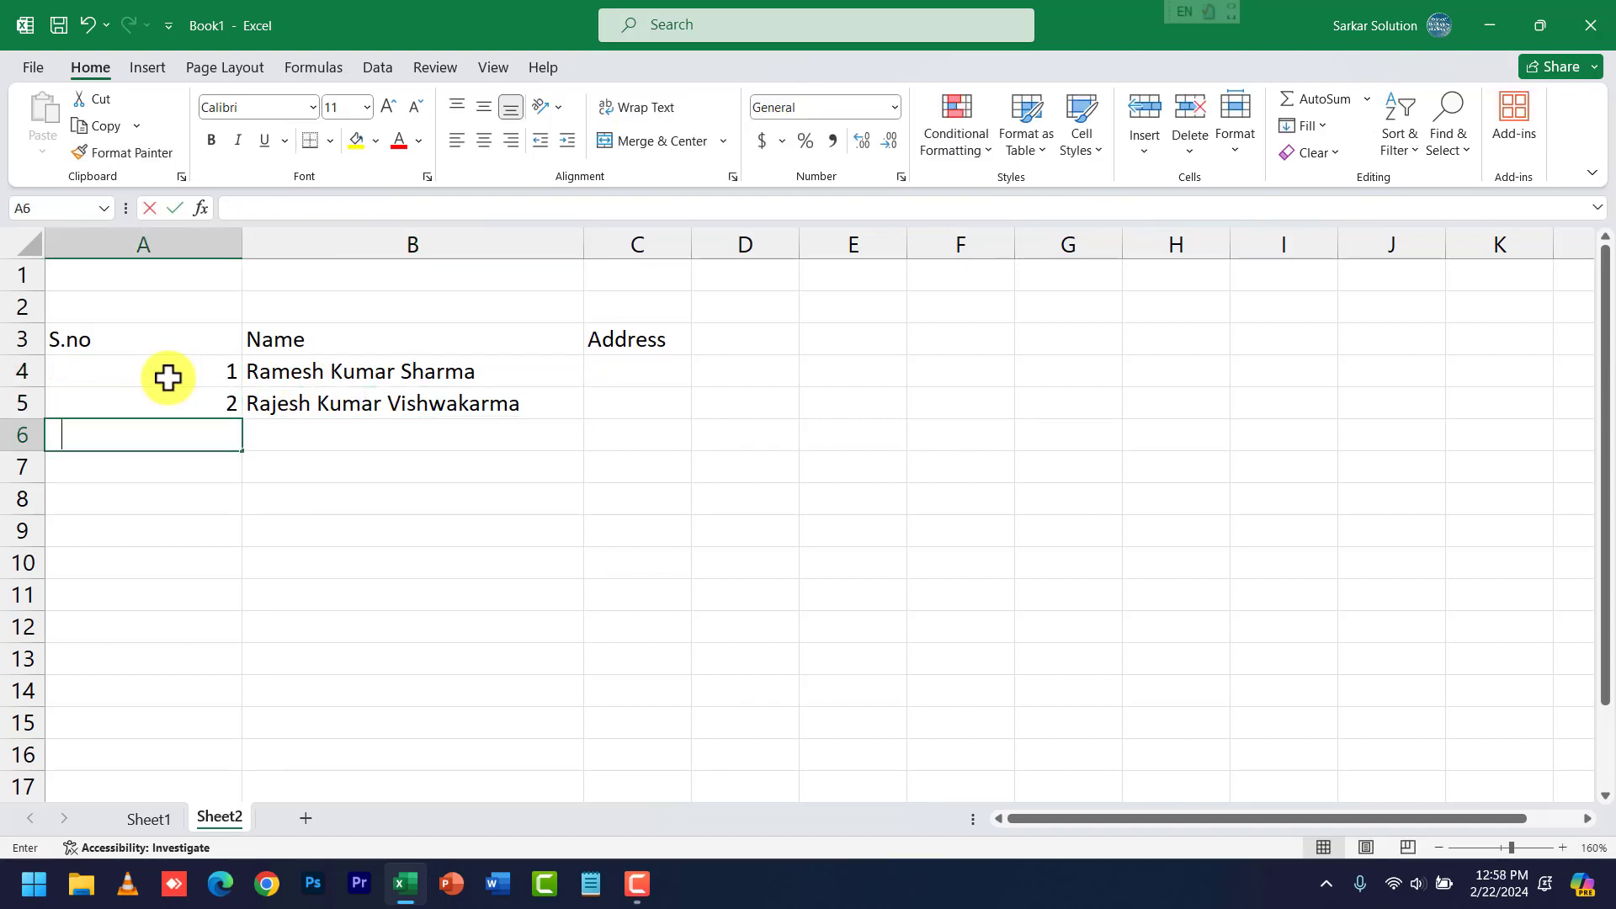
{"action": "type", "text": "3"}
{"action": "key", "text": "Return"}
{"action": "type", "text": "4"}
{"action": "key", "text": "Return"}
{"action": "left_click", "coordinate": [278, 491]}
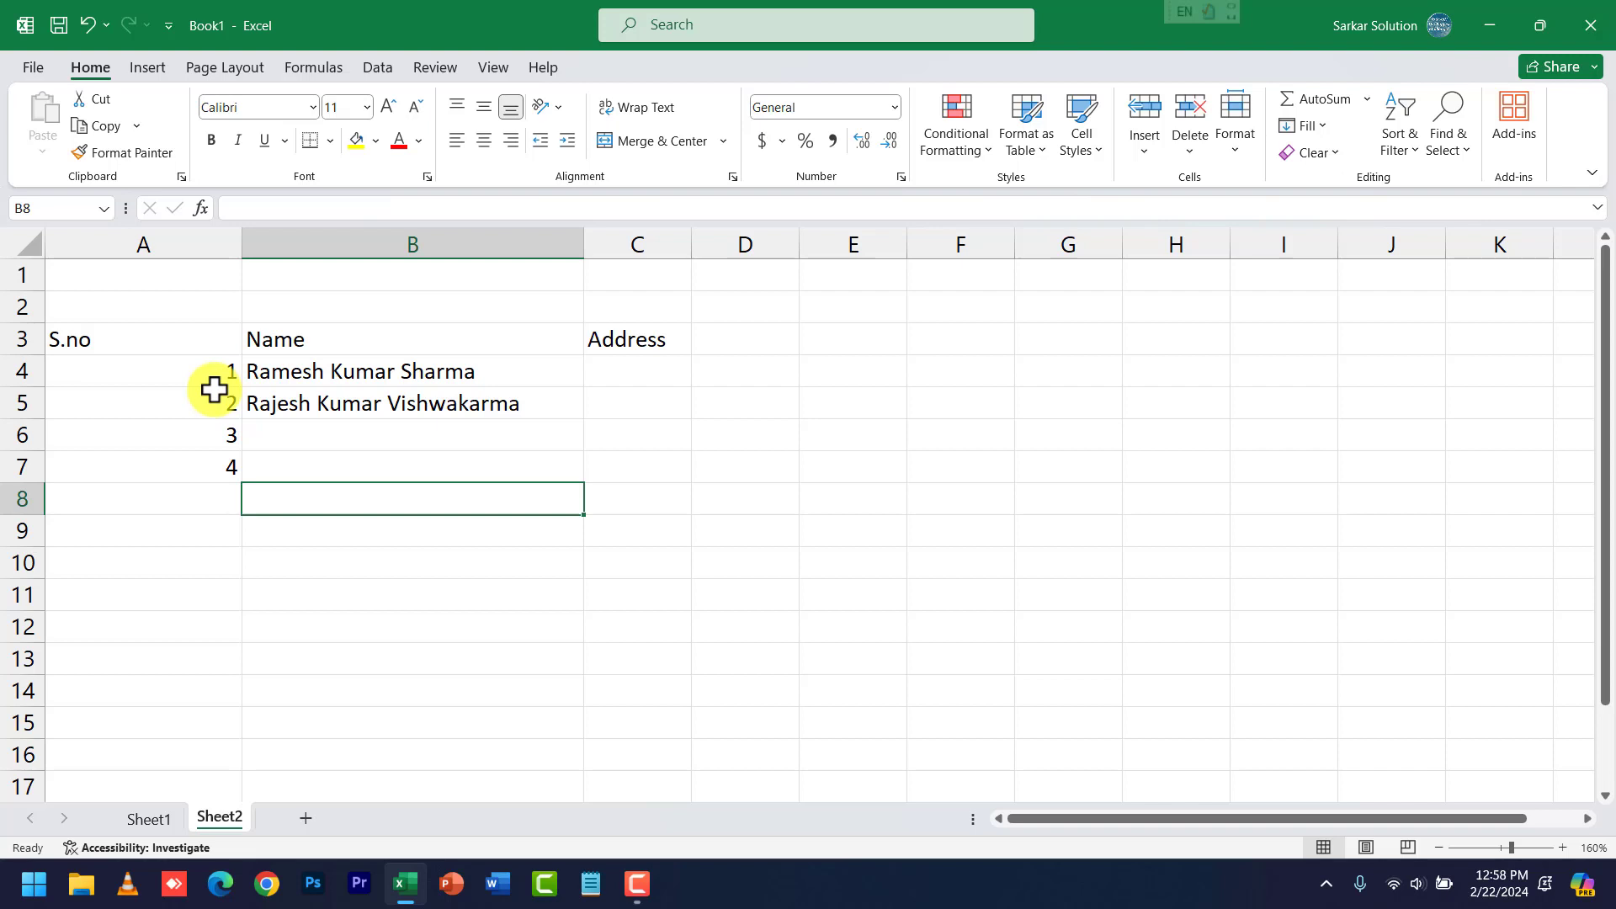
Enter the first person's address in cell C4 under the Address heading.
{"action": "left_click", "coordinate": [669, 377]}
{"action": "type", "text": "Chhindwara"}
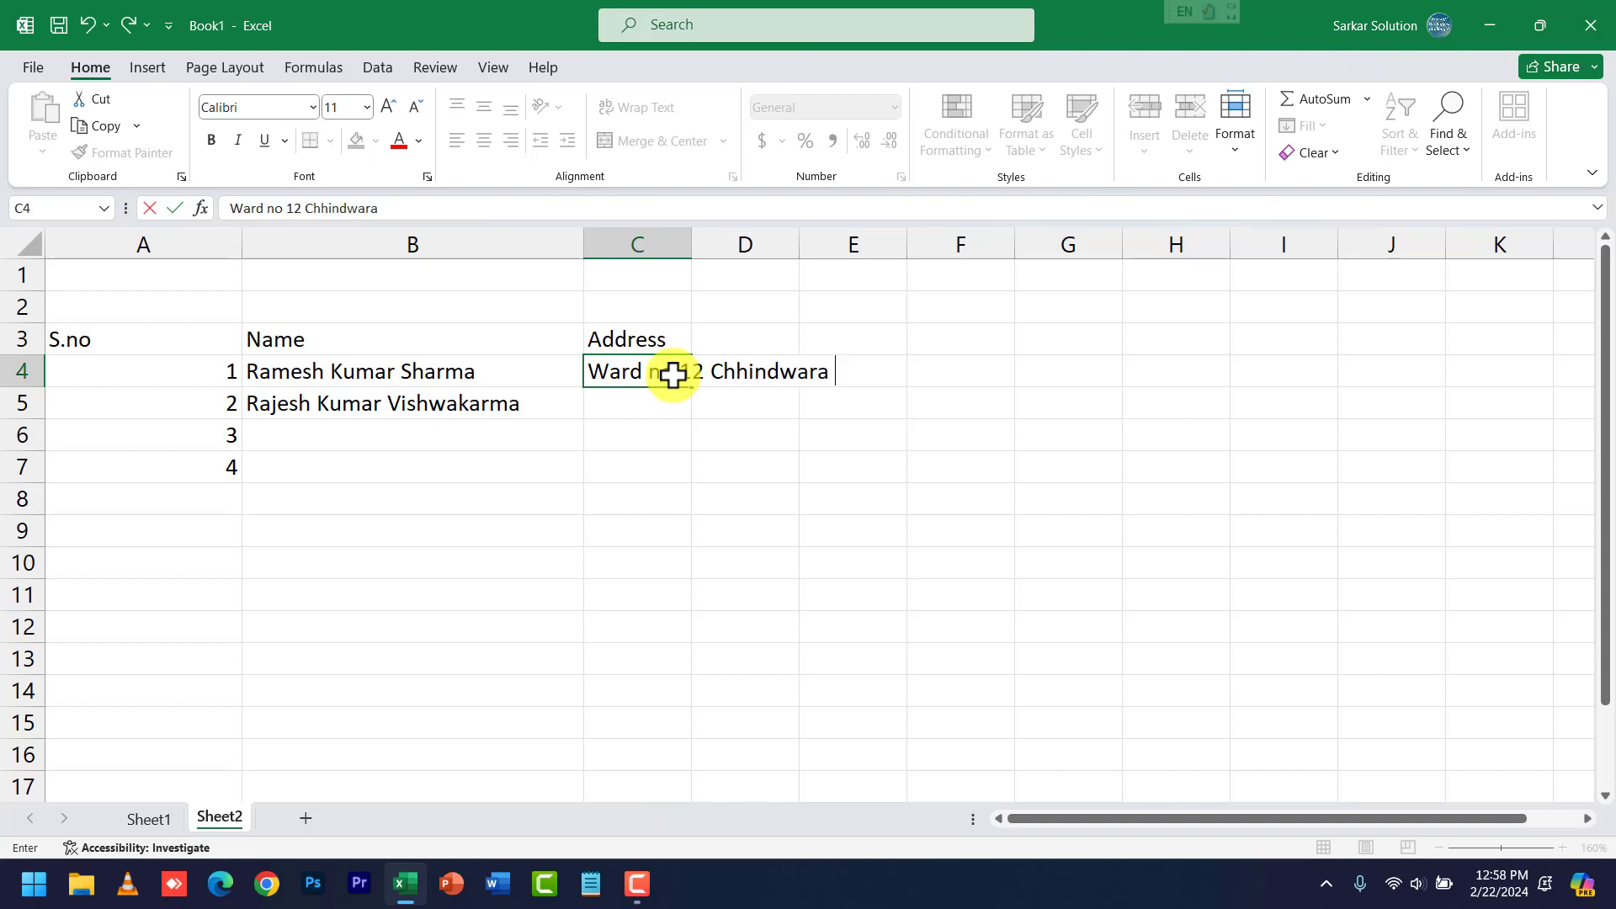
{"action": "key", "text": "Return"}
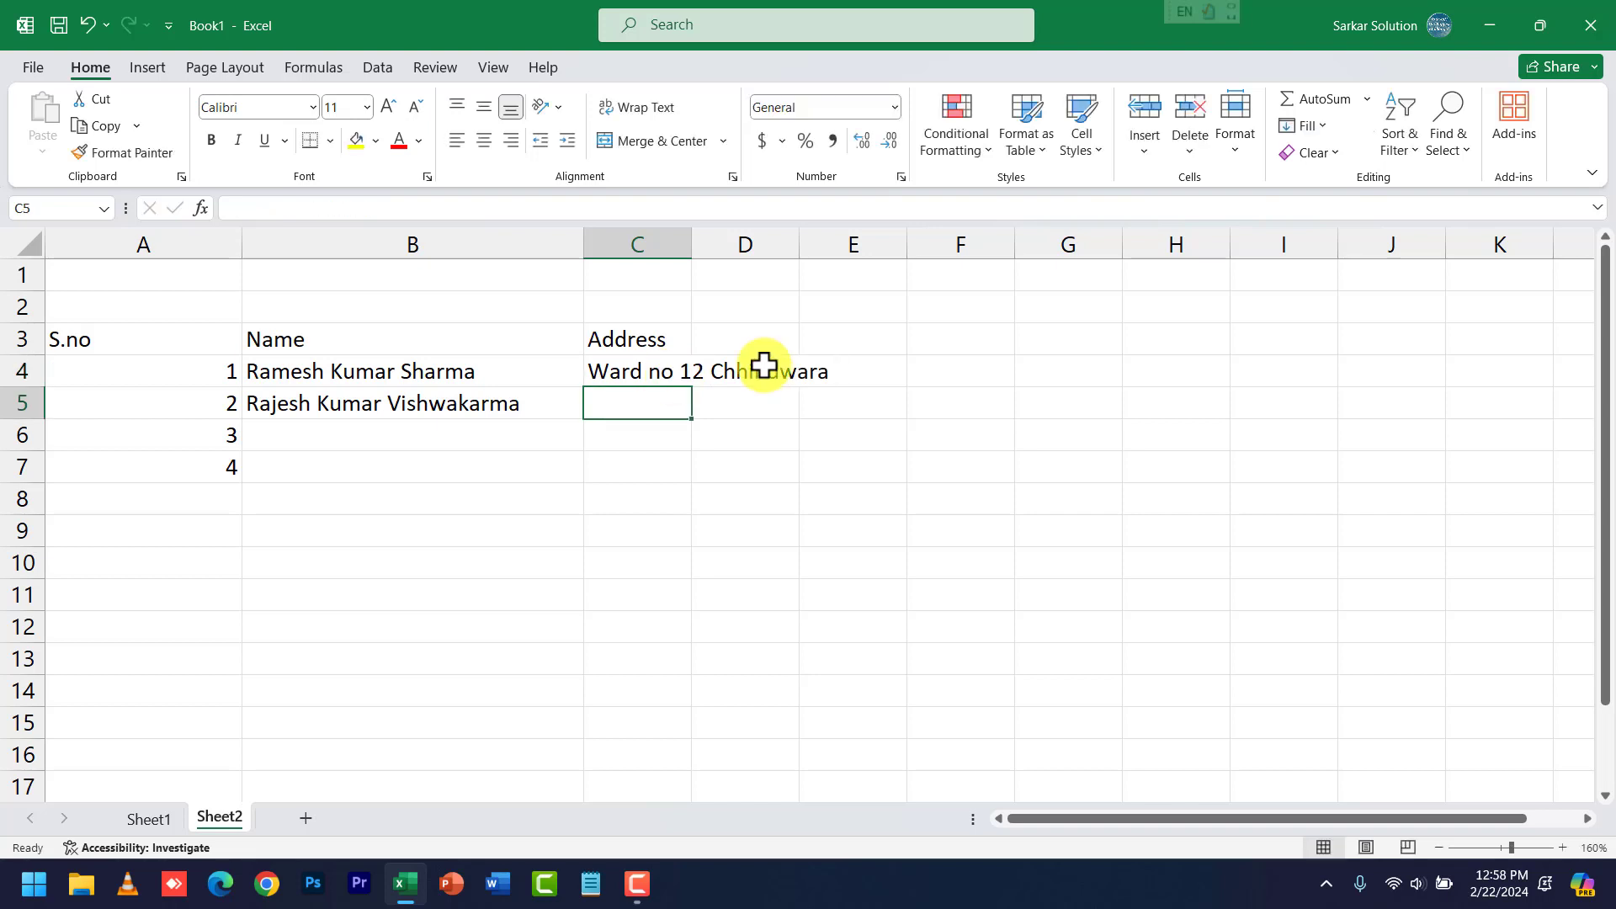
{"action": "left_click", "coordinate": [674, 372]}
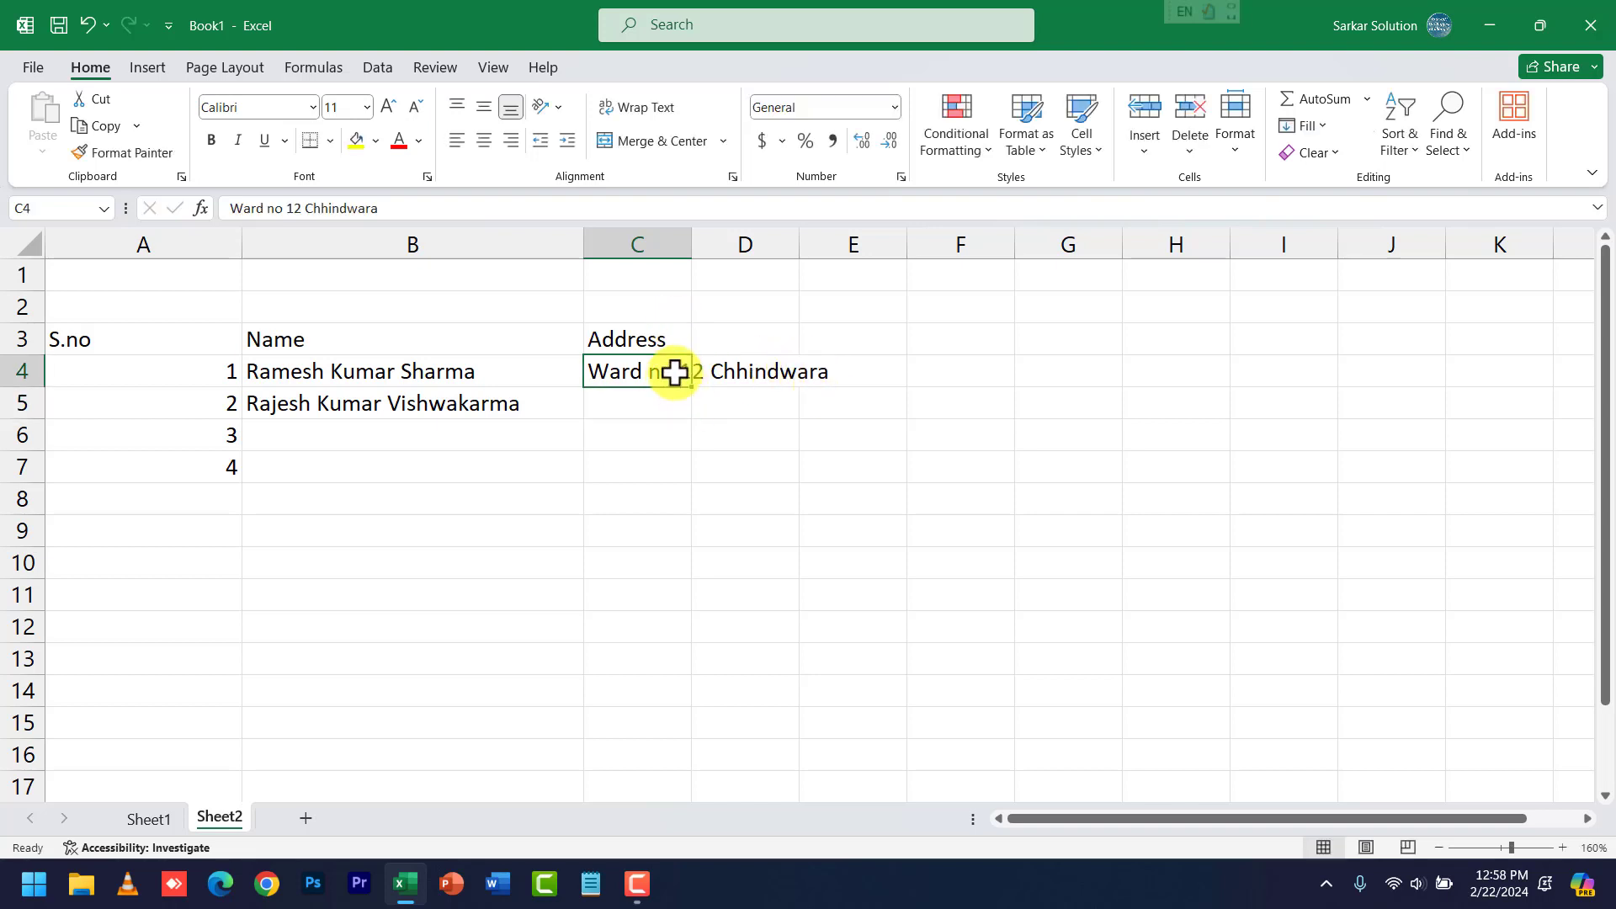
Fit the widths of columns A through C to their contents with AutoFit Column Width.
{"action": "left_click_drag", "start_coordinate": [164, 245], "coordinate": [627, 256]}
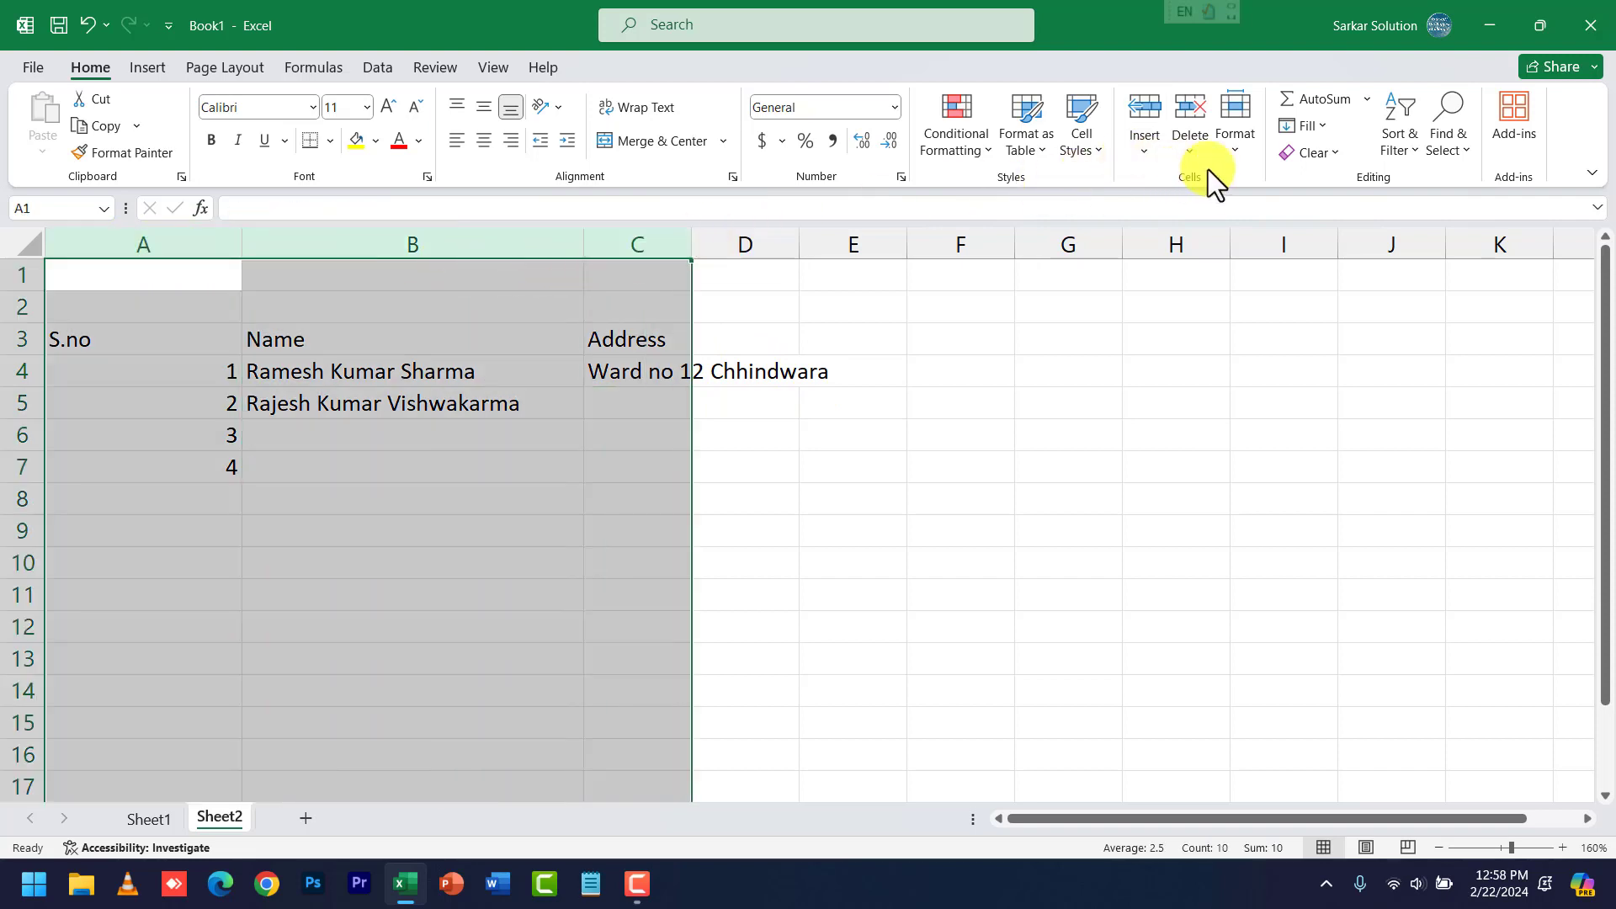
{"action": "left_click", "coordinate": [1240, 150]}
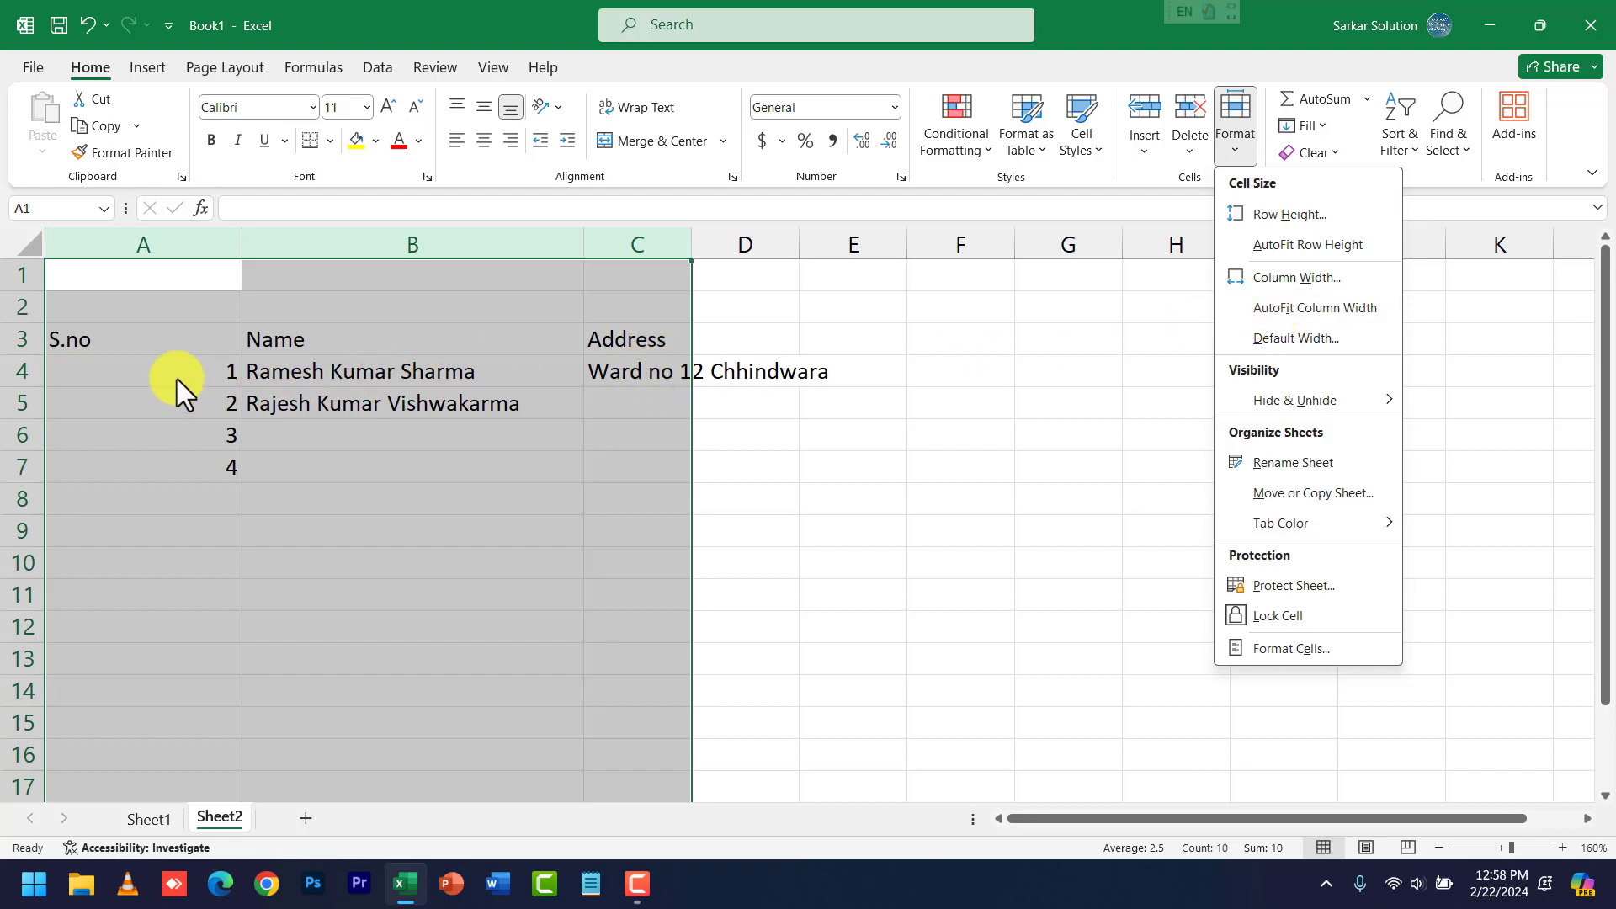
{"action": "left_click", "coordinate": [1304, 306]}
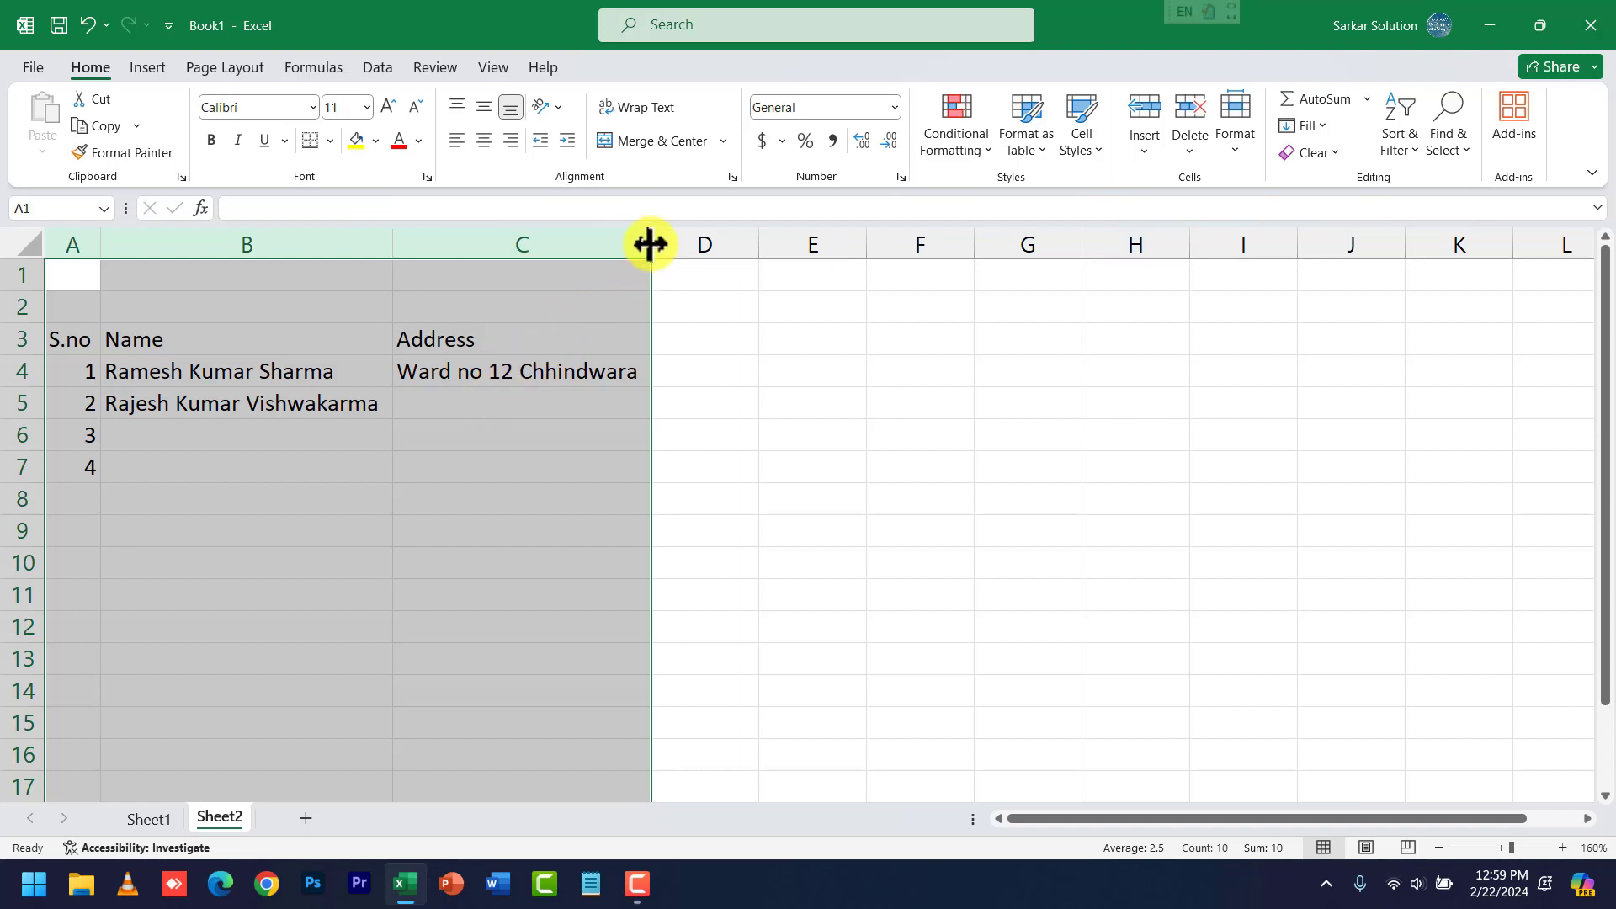
{"action": "left_click", "coordinate": [1247, 138]}
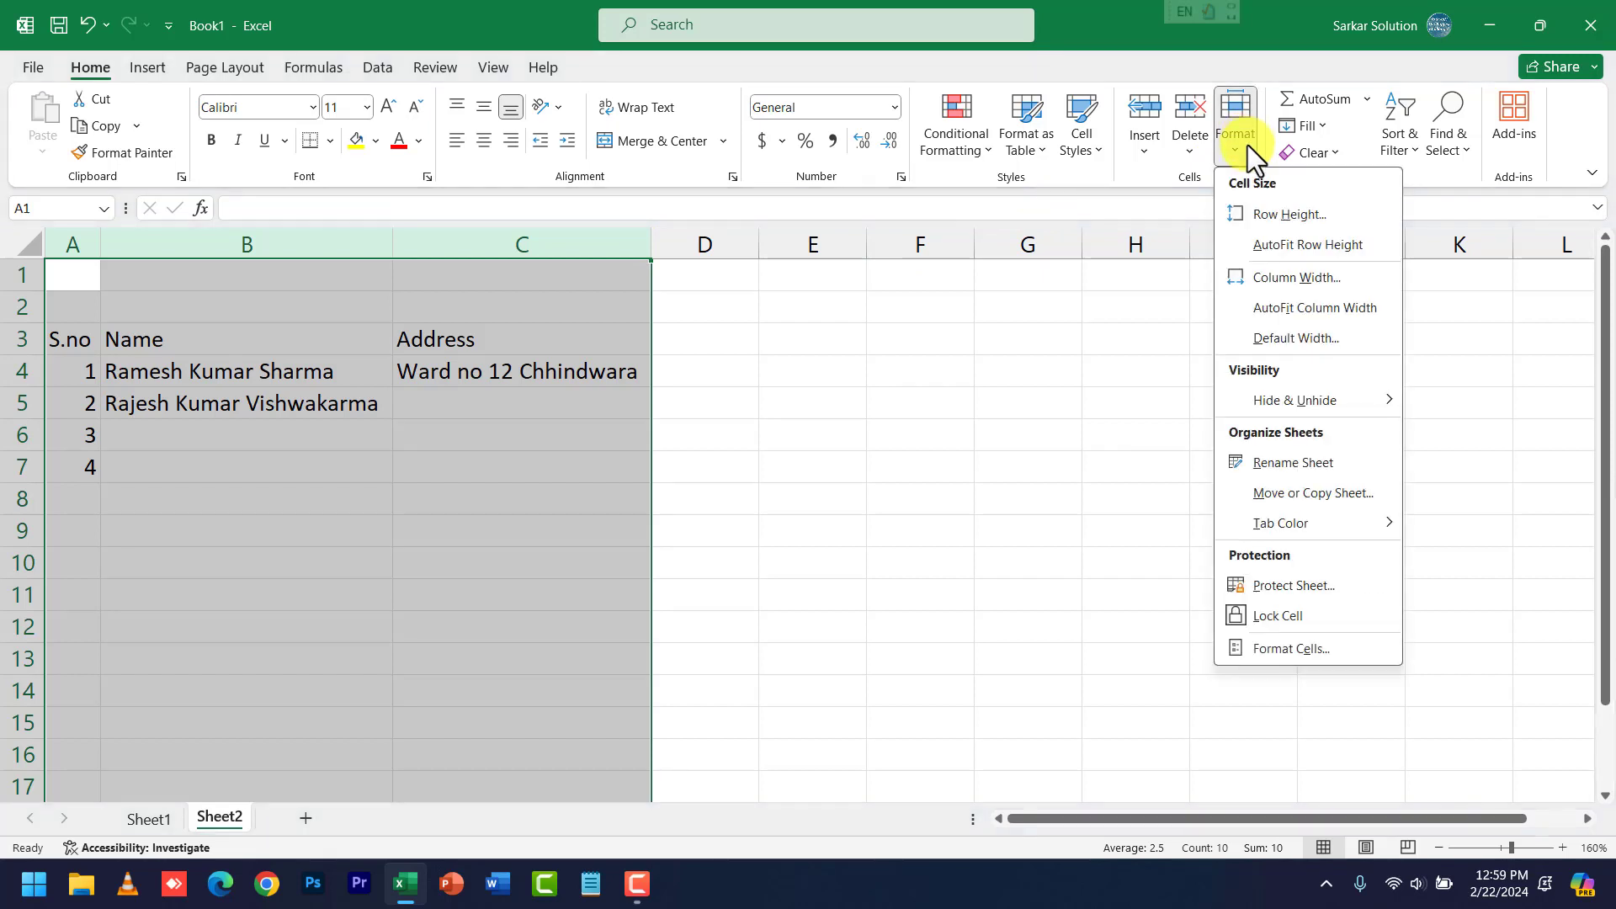
{"action": "left_click", "coordinate": [1266, 305]}
Make rows 5 and 6 much taller and reset their heights with AutoFit Row Height.
{"action": "left_click_drag", "start_coordinate": [29, 451], "coordinate": [19, 606]}
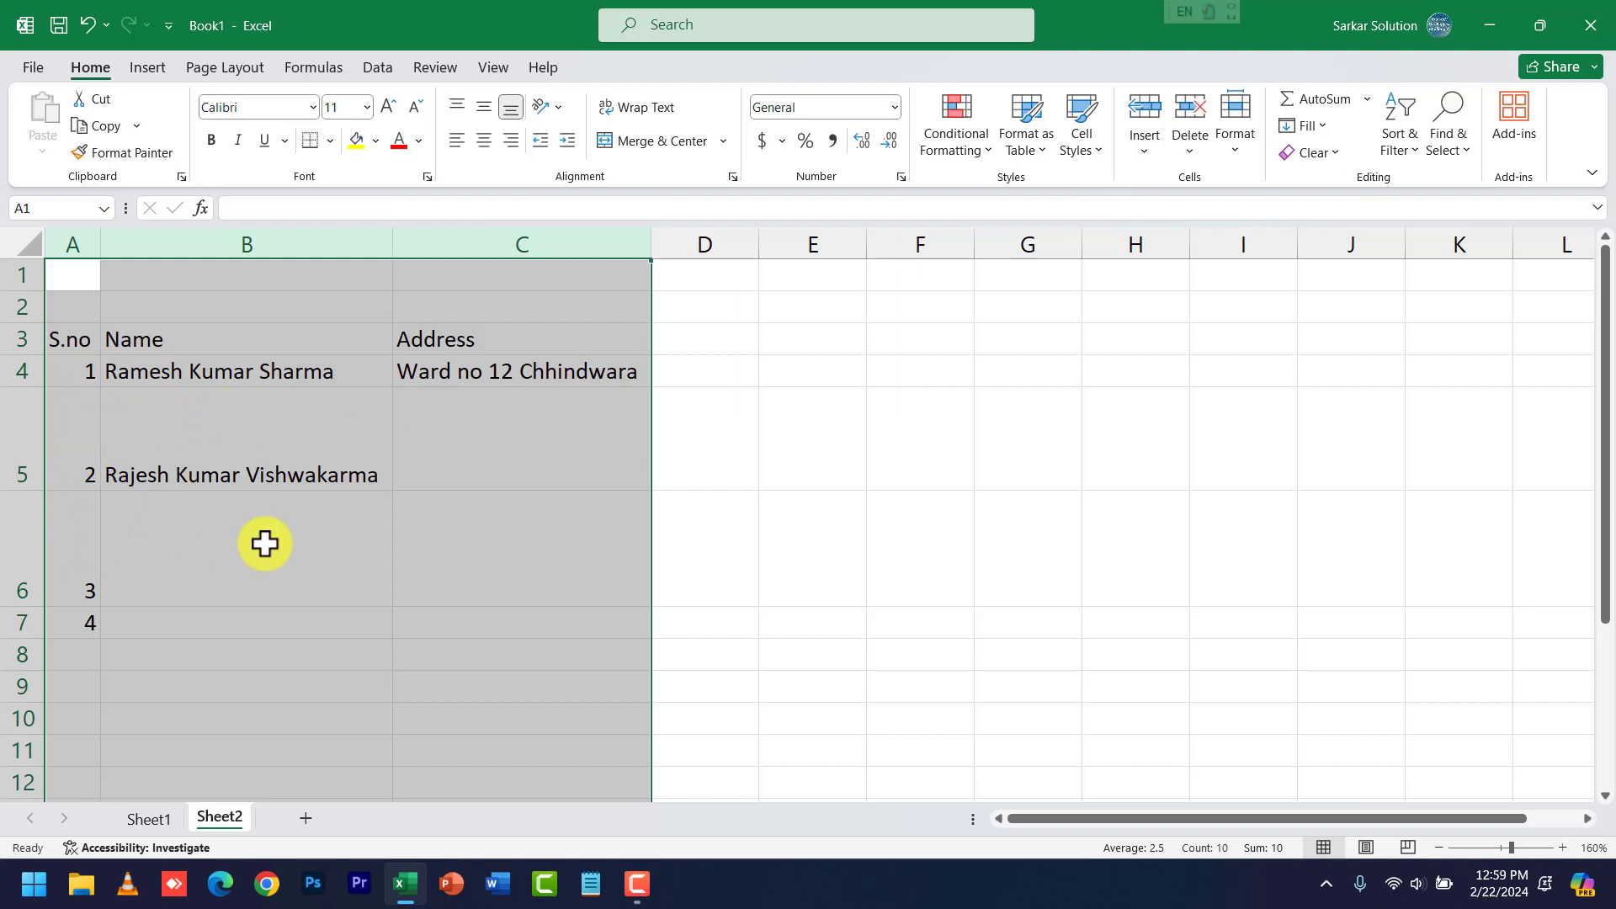
{"action": "left_click", "coordinate": [1234, 159]}
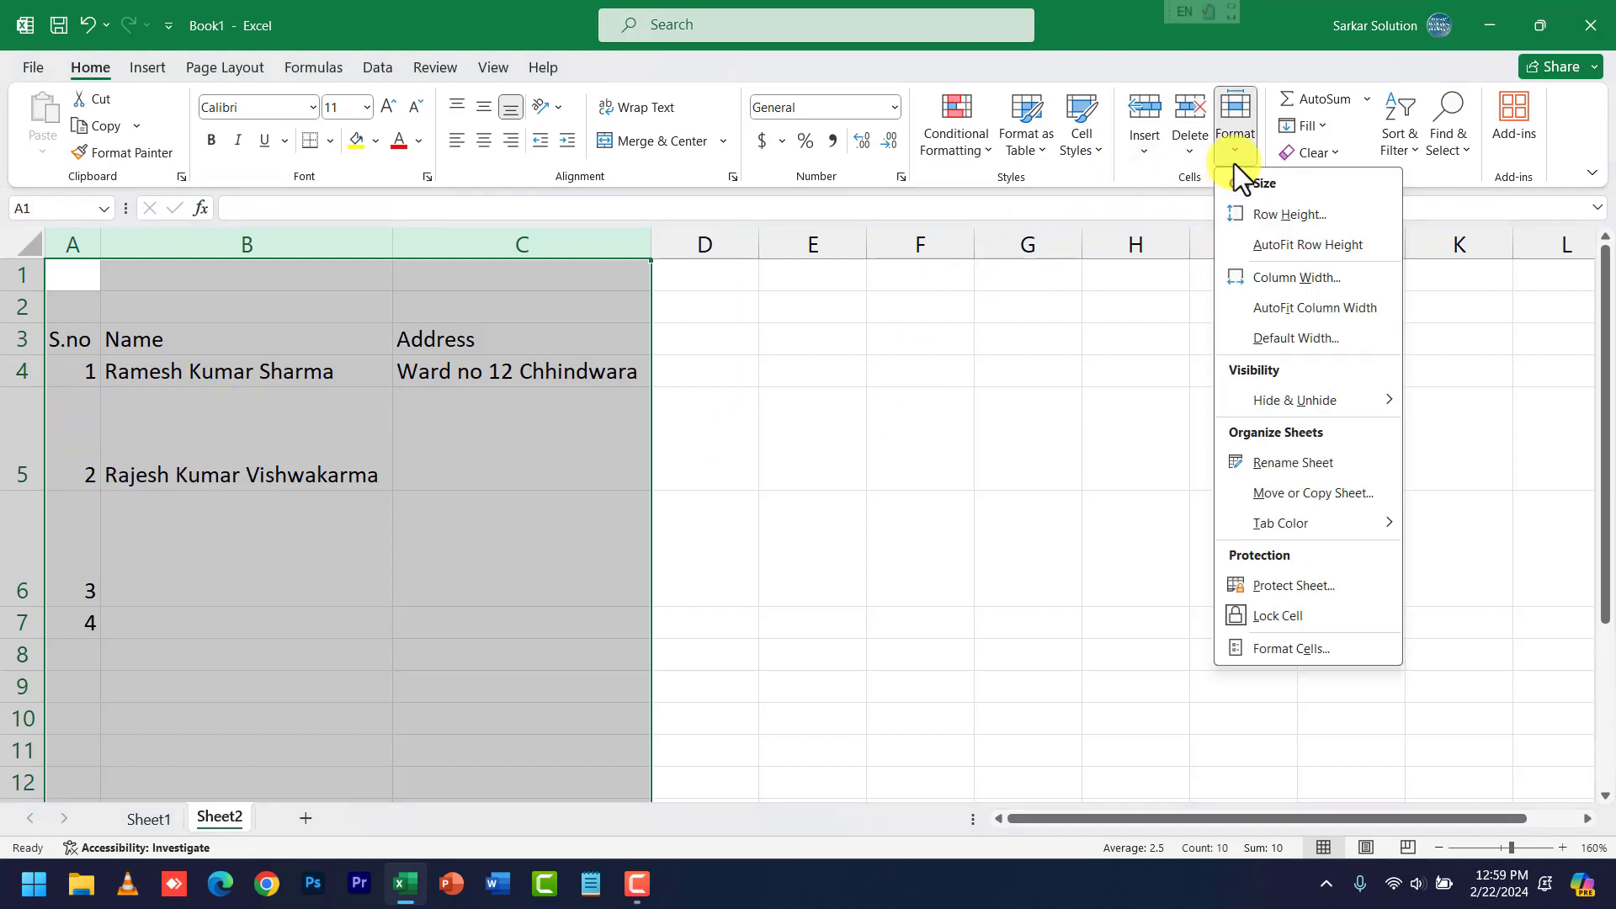
{"action": "left_click", "coordinate": [1324, 251]}
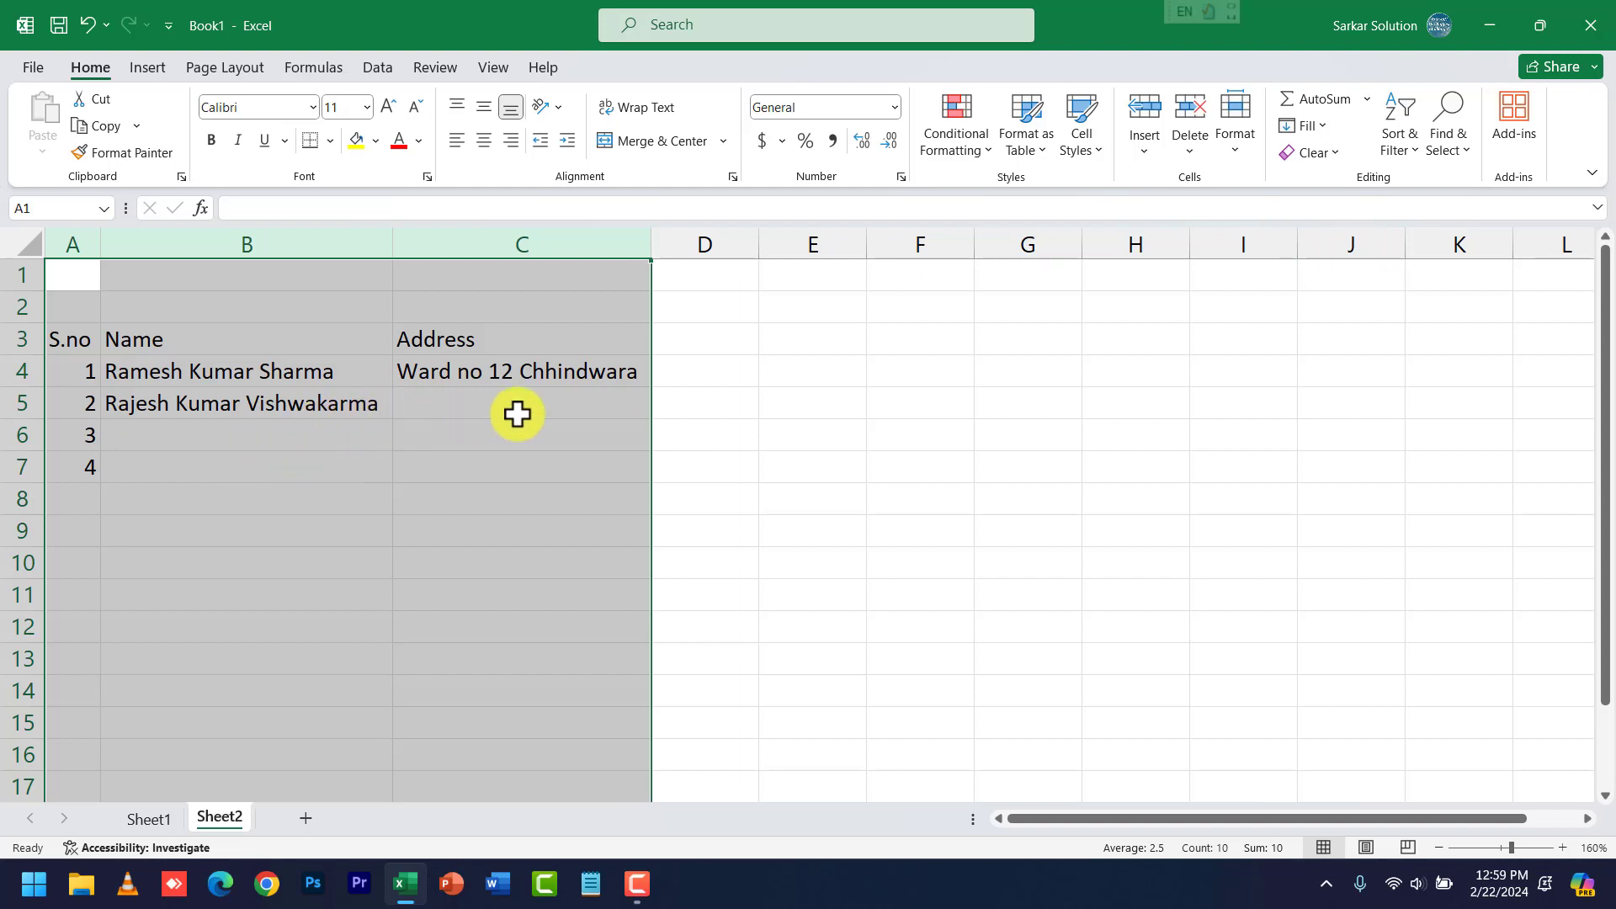
Make row 5 slightly taller than the other rows.
{"action": "mouse_move", "coordinate": [27, 418]}
{"action": "left_mouse_down"}
{"action": "mouse_move", "coordinate": [38, 510]}
{"action": "mouse_move", "coordinate": [17, 441]}
{"action": "left_mouse_up"}
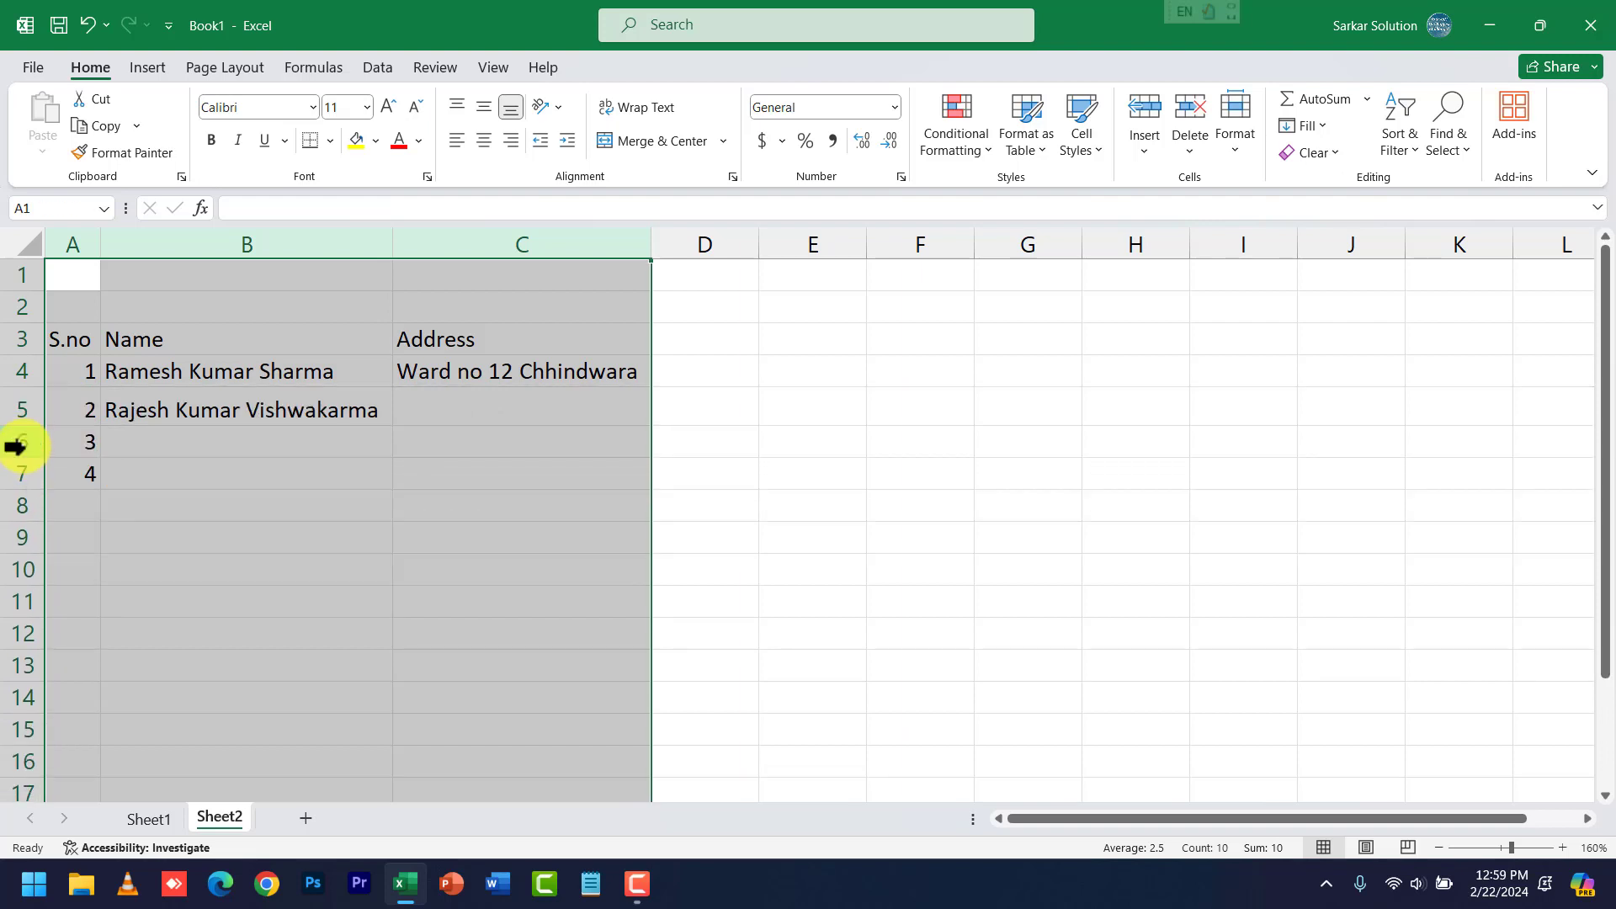
{"action": "left_click", "coordinate": [1249, 147]}
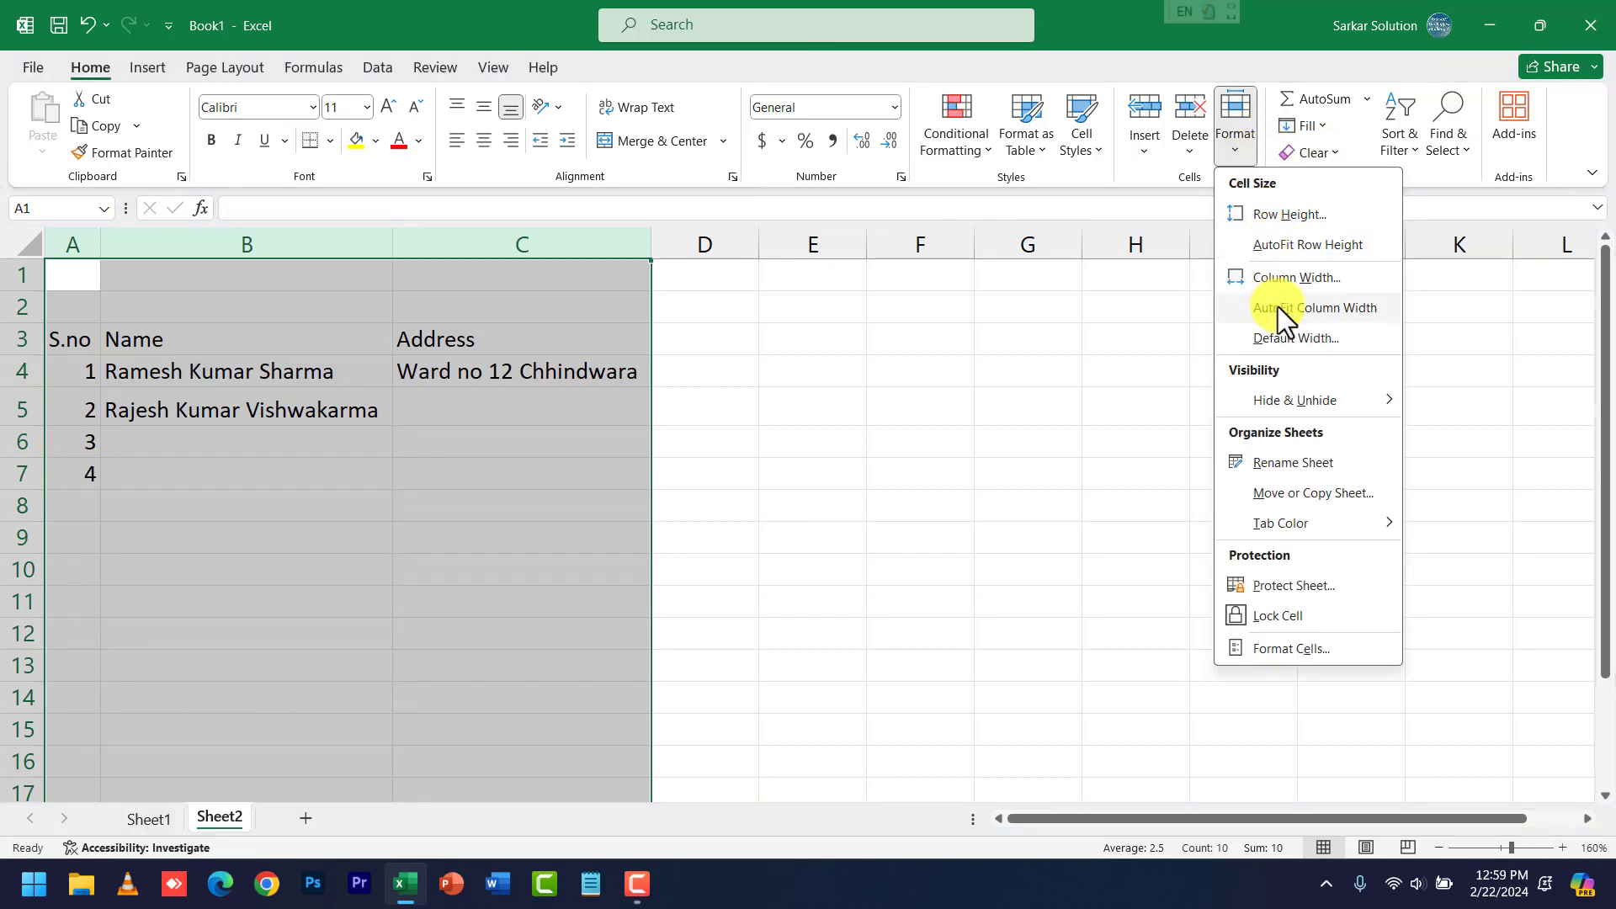
{"action": "left_click", "coordinate": [838, 377]}
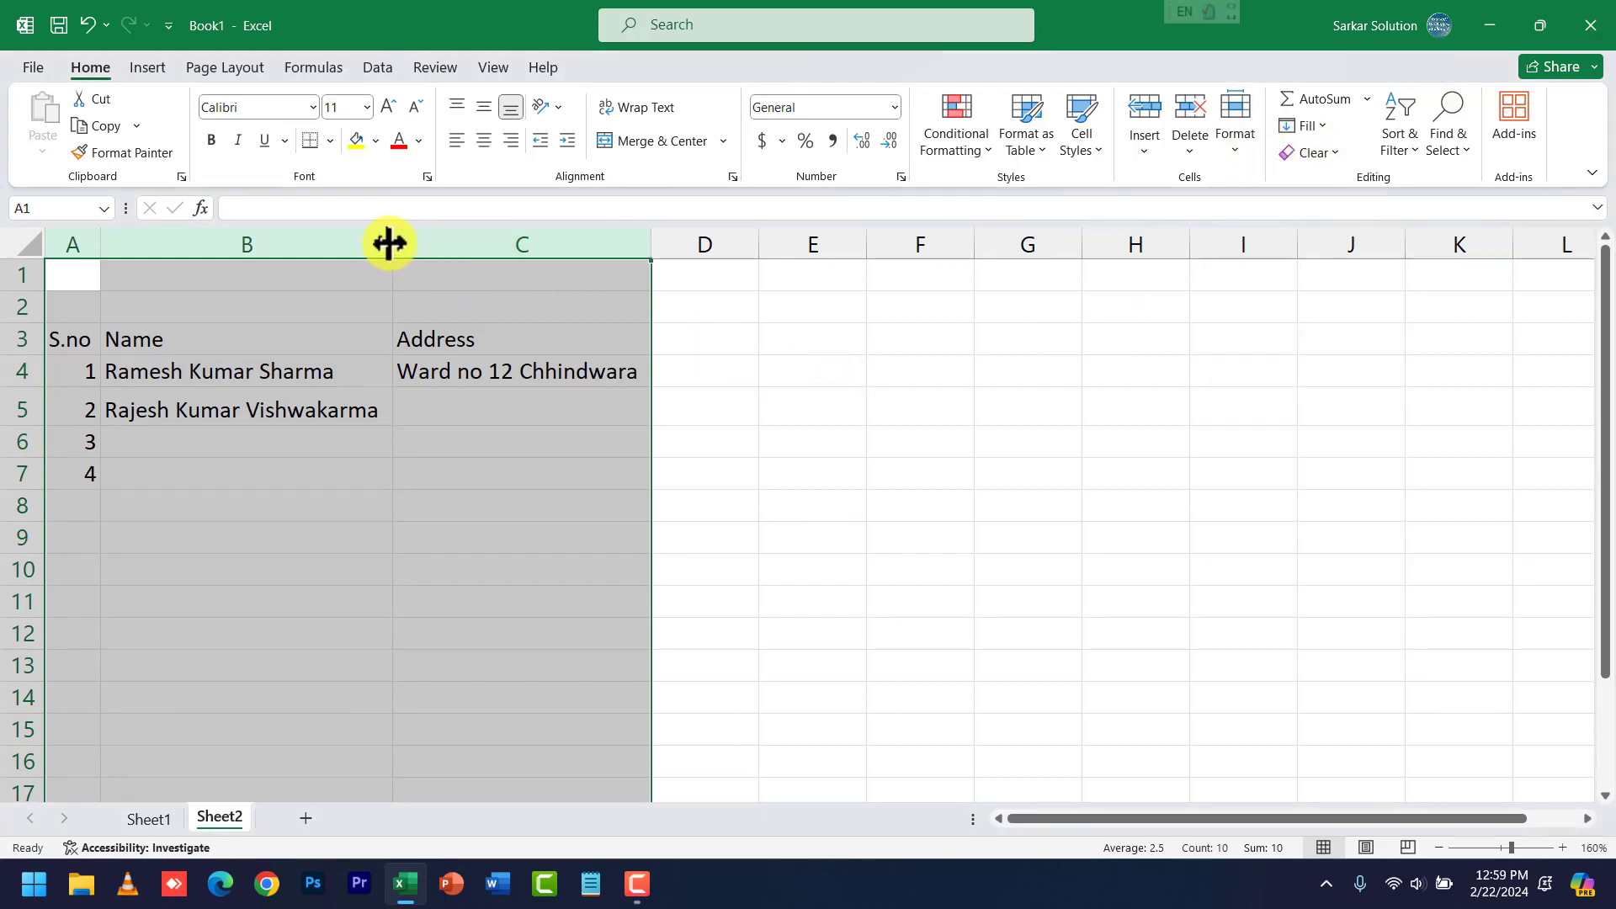
Widen columns A through C together to one equal width, and autofit column B to its contents.
{"action": "left_click_drag", "start_coordinate": [388, 243], "coordinate": [604, 246]}
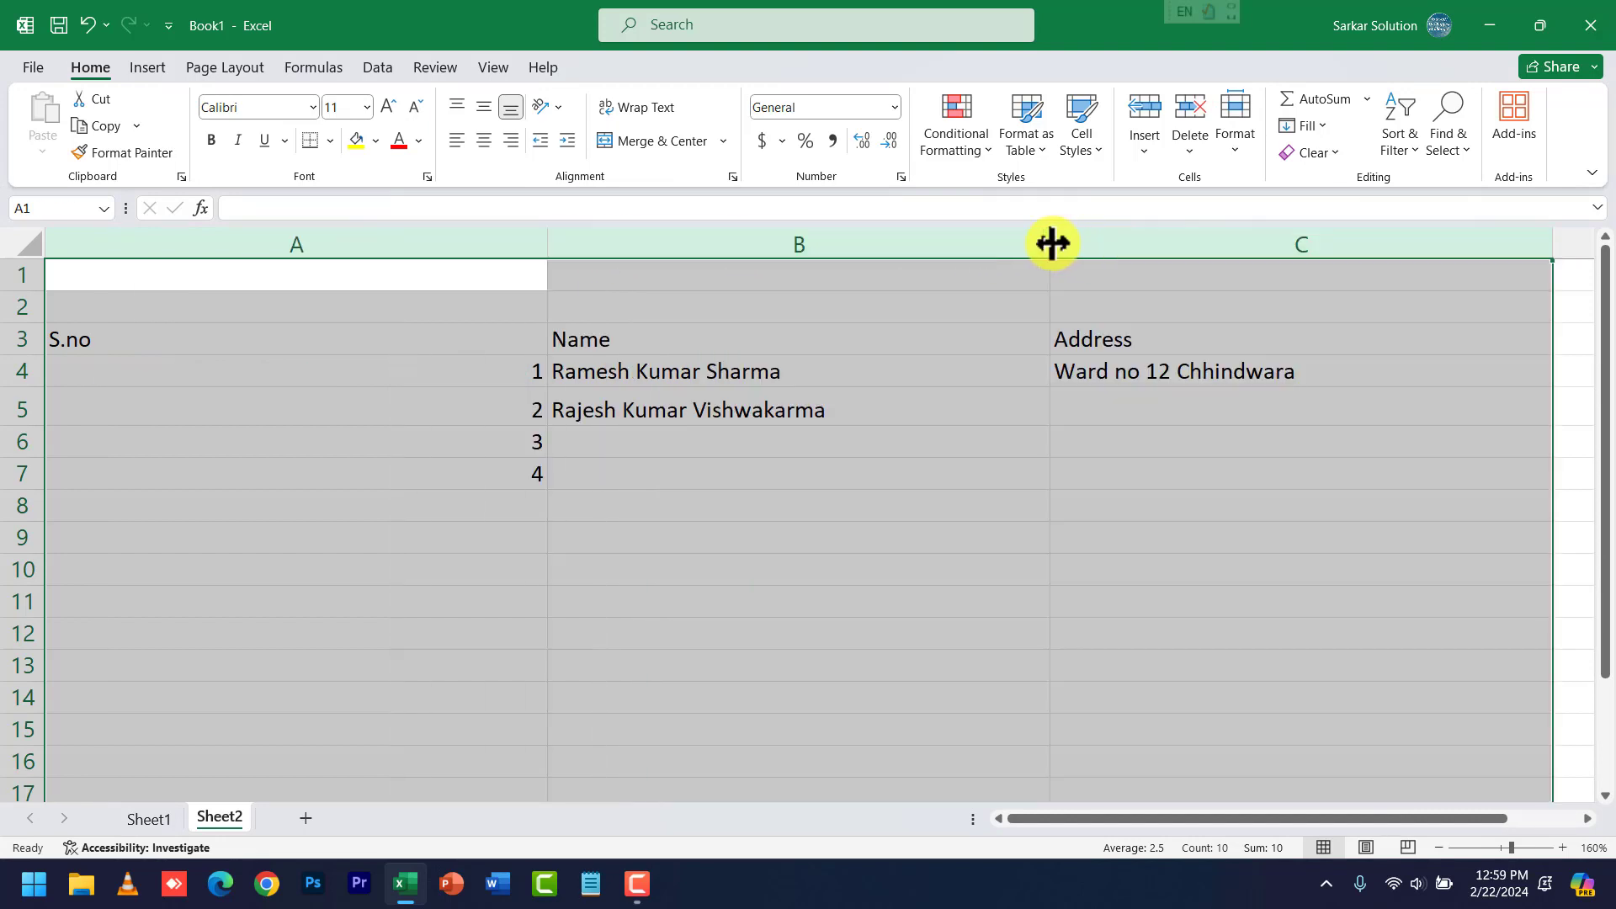
{"action": "left_click", "coordinate": [978, 240]}
{"action": "double_click", "coordinate": [1047, 243]}
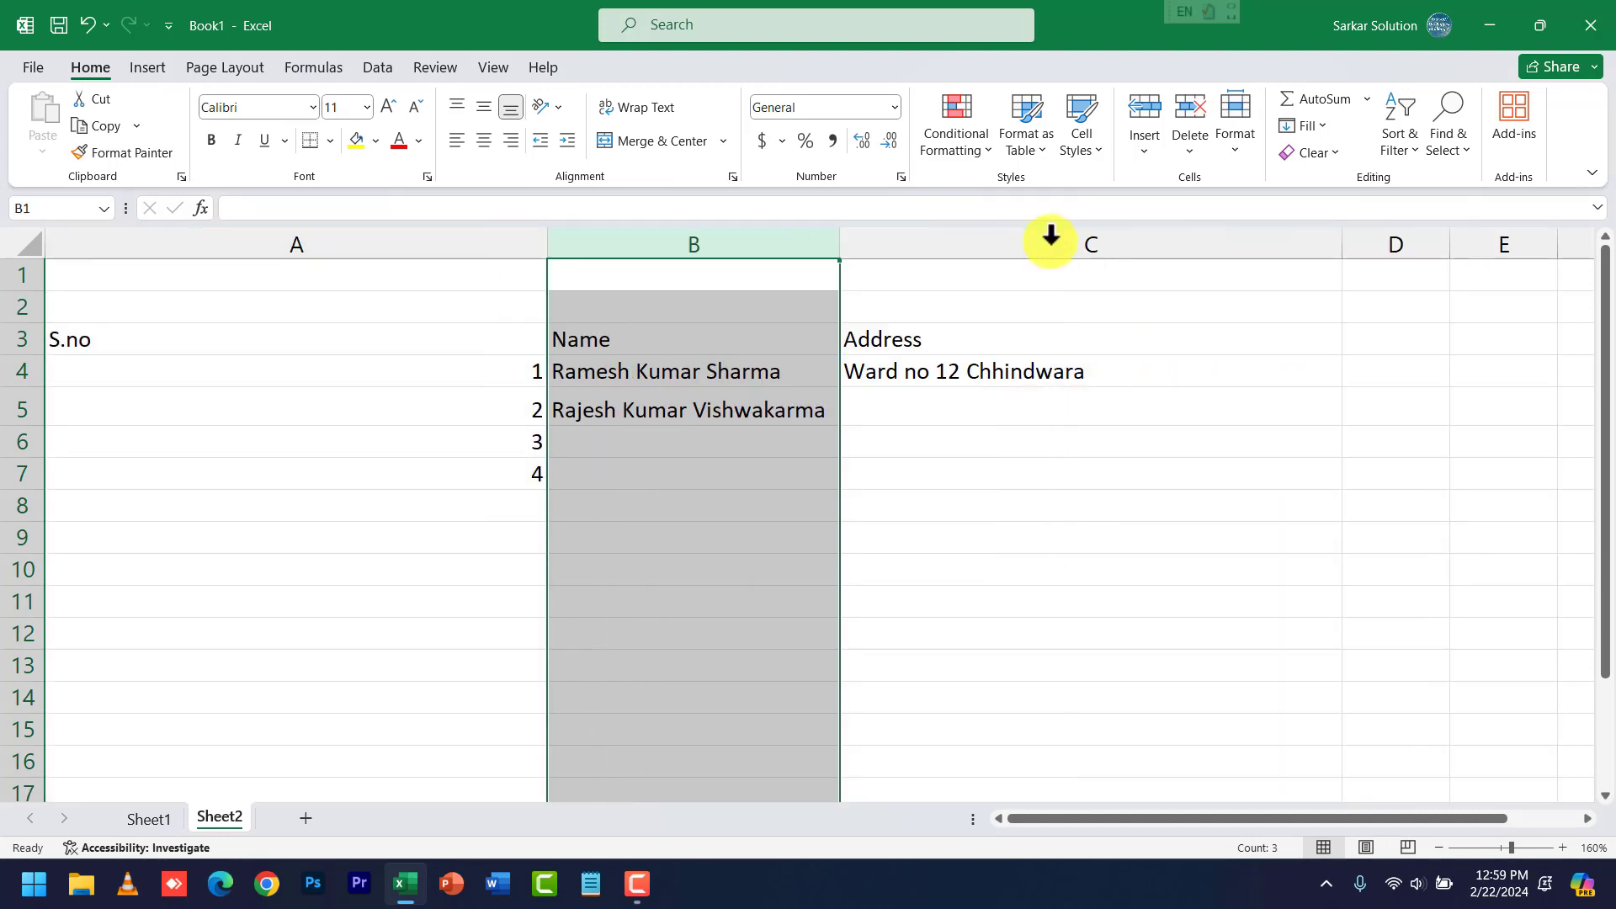
Fit the widths of columns A and C to their contents.
{"action": "left_click_drag", "start_coordinate": [548, 250], "coordinate": [547, 247]}
{"action": "double_click", "coordinate": [547, 248]}
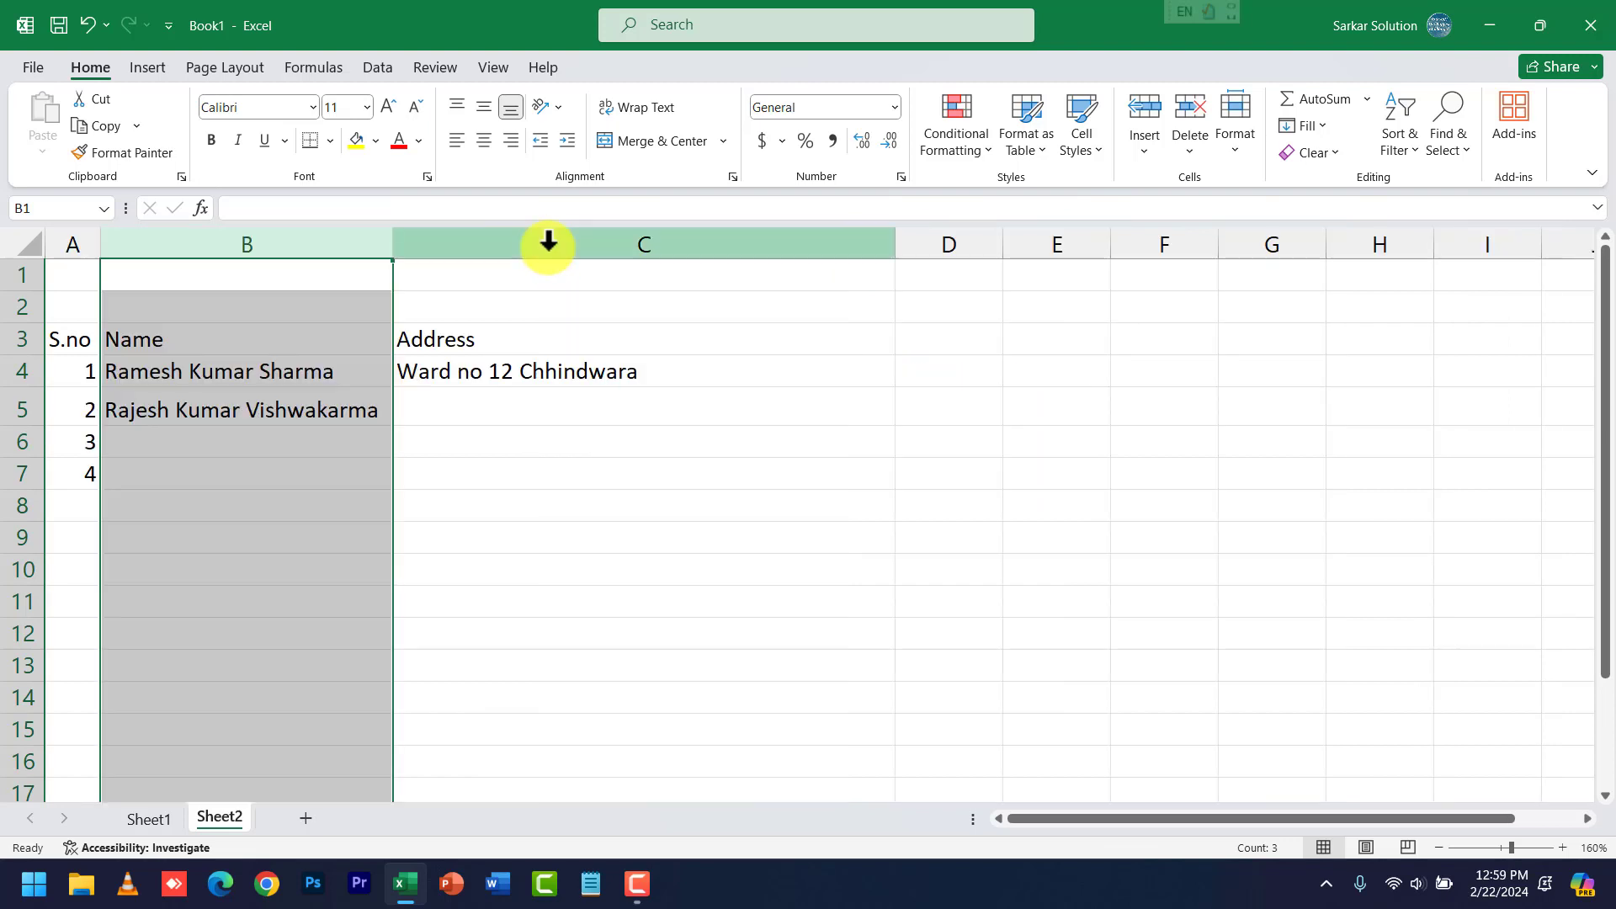
{"action": "left_click_drag", "start_coordinate": [890, 248], "coordinate": [891, 248]}
{"action": "double_click", "coordinate": [890, 247]}
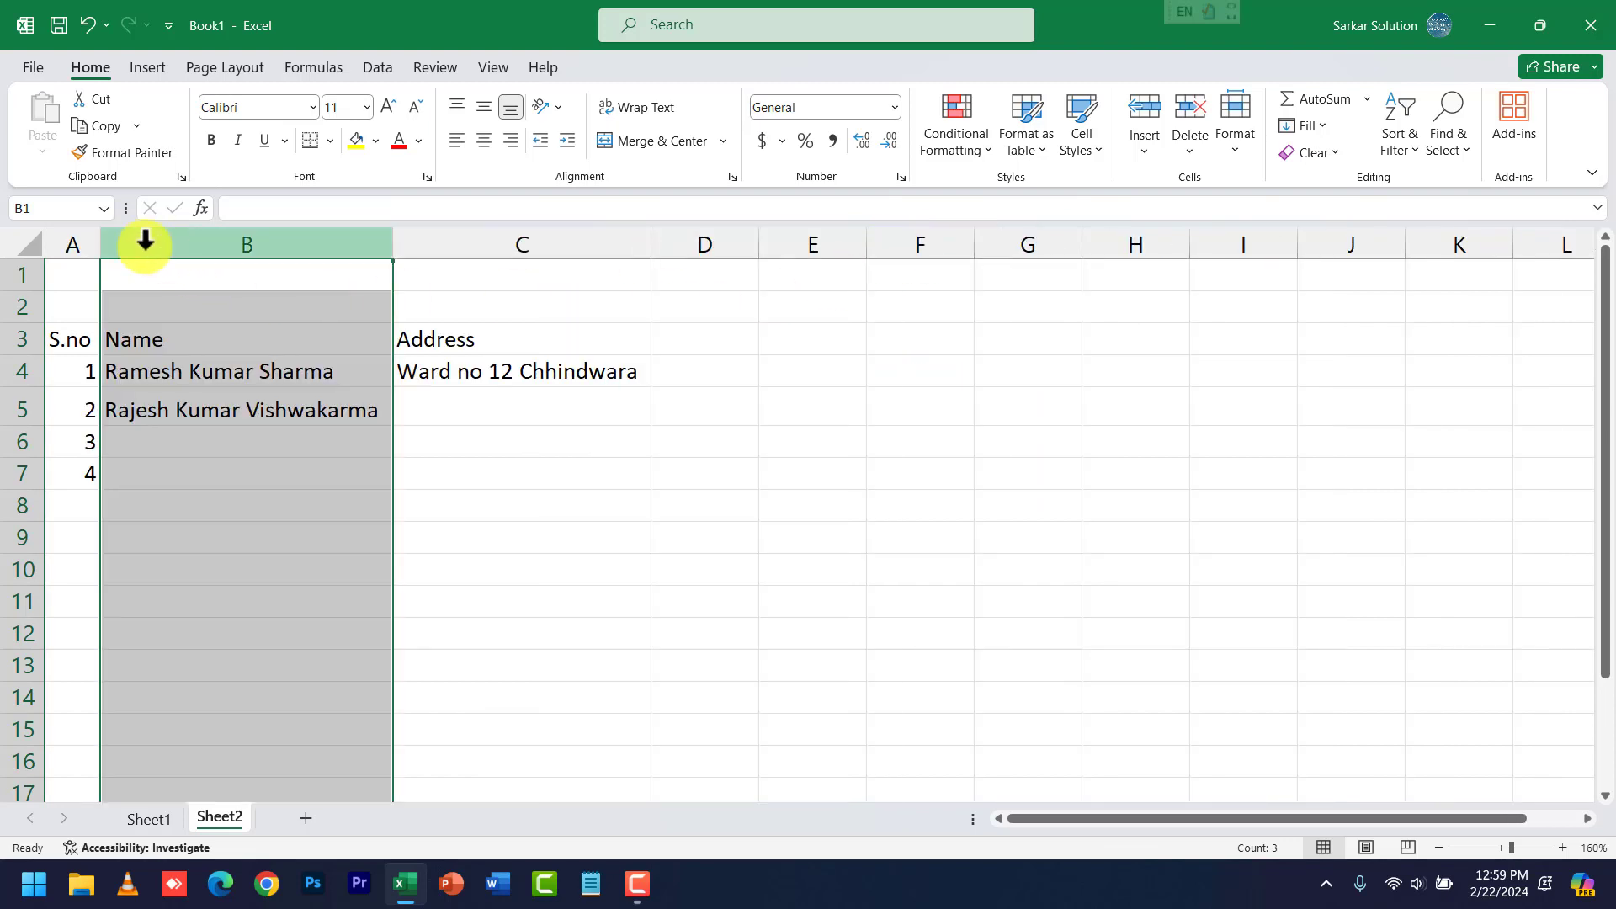
{"action": "left_click", "coordinate": [465, 304]}
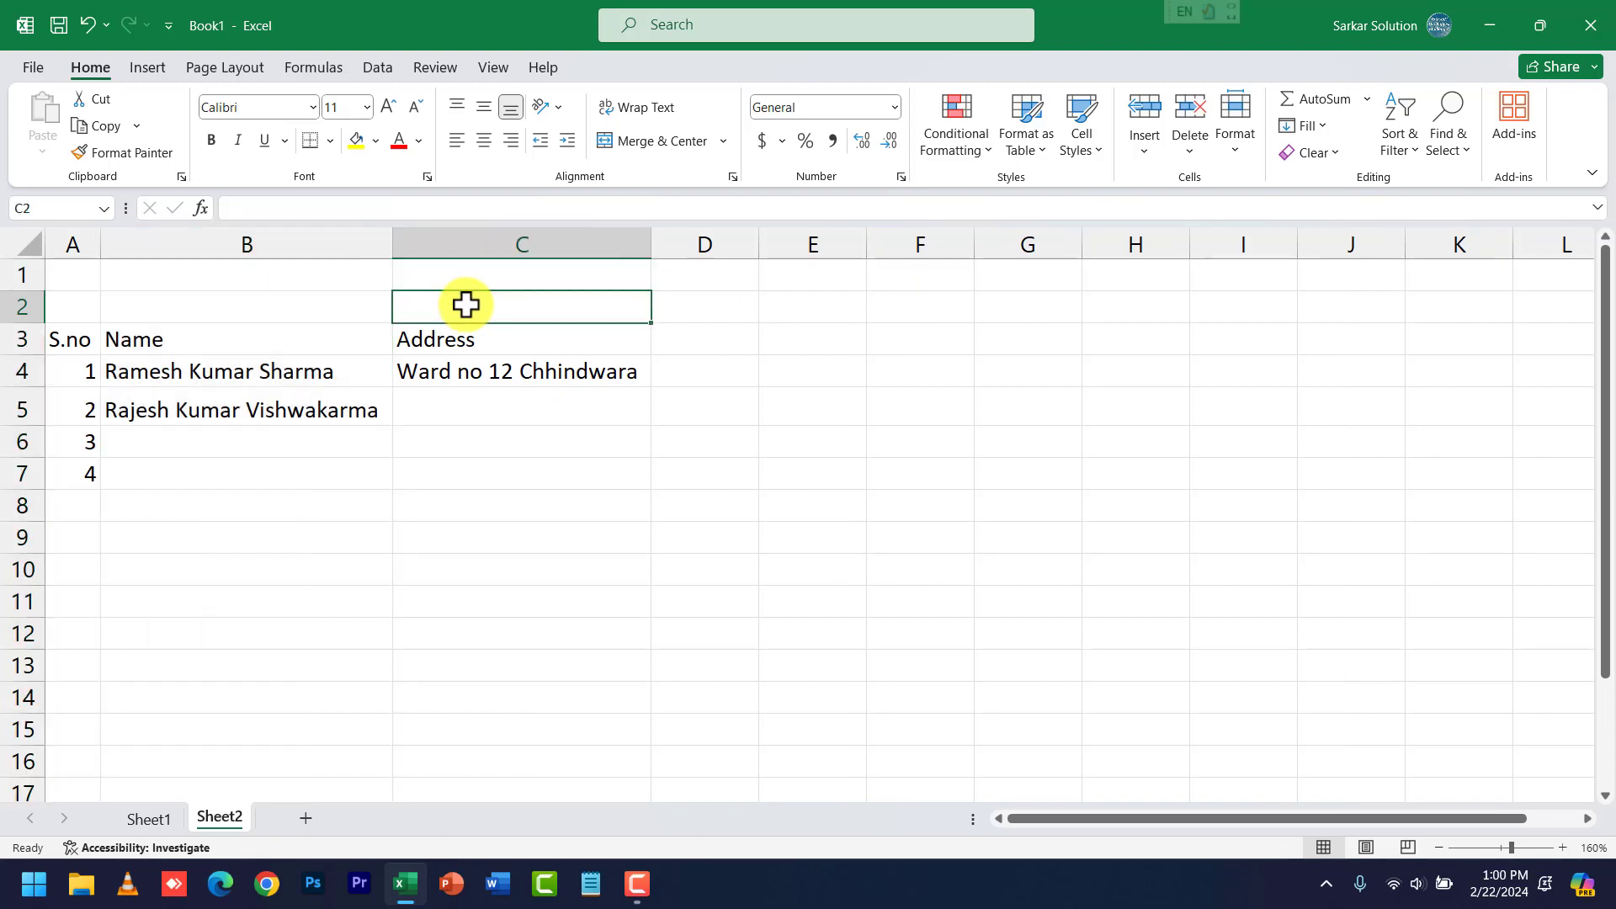
Look at the Hide & Unhide options and hide the Address column (column C).
{"action": "left_click", "coordinate": [1233, 152]}
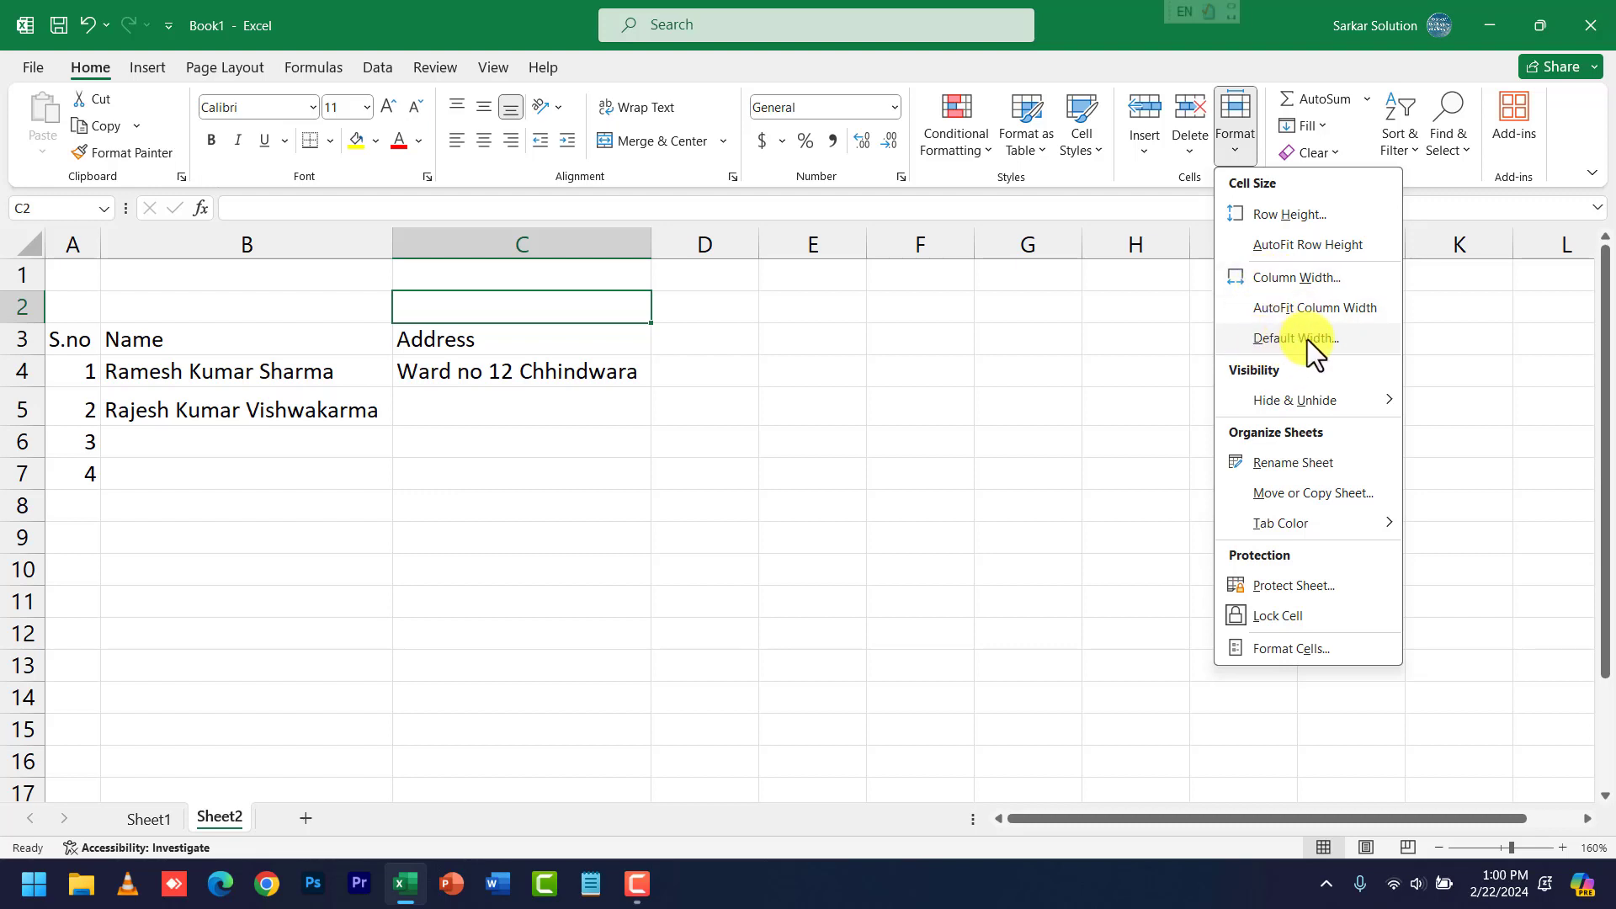
{"action": "mouse_move", "coordinate": [1273, 399]}
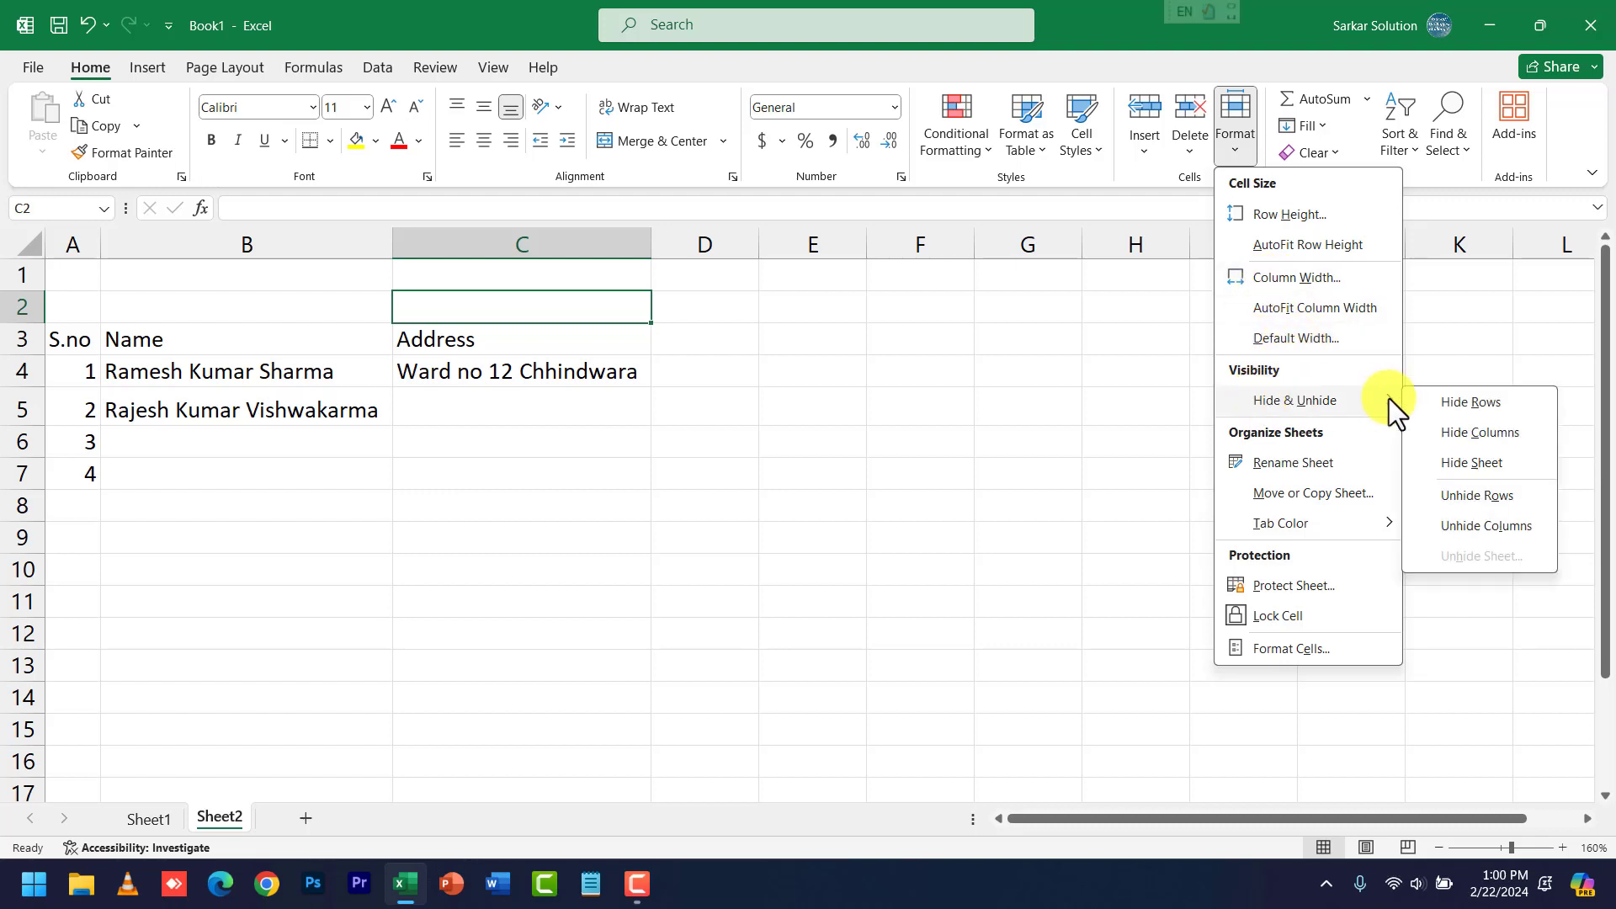
{"action": "left_click", "coordinate": [675, 392]}
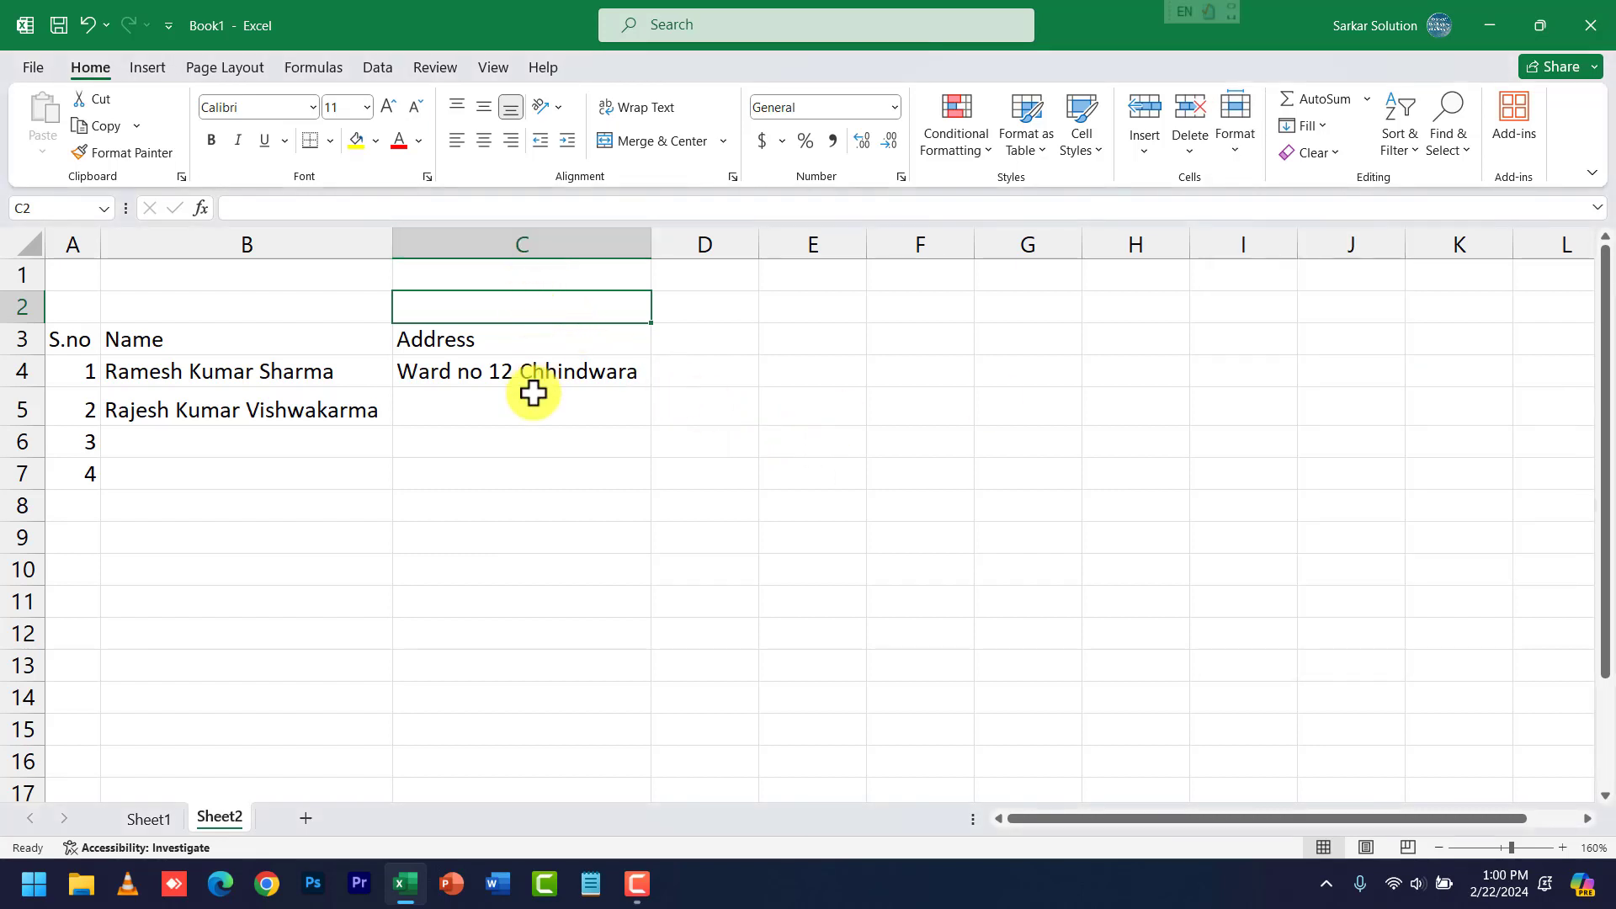
{"action": "left_click", "coordinate": [530, 245]}
{"action": "right_click", "coordinate": [531, 246]}
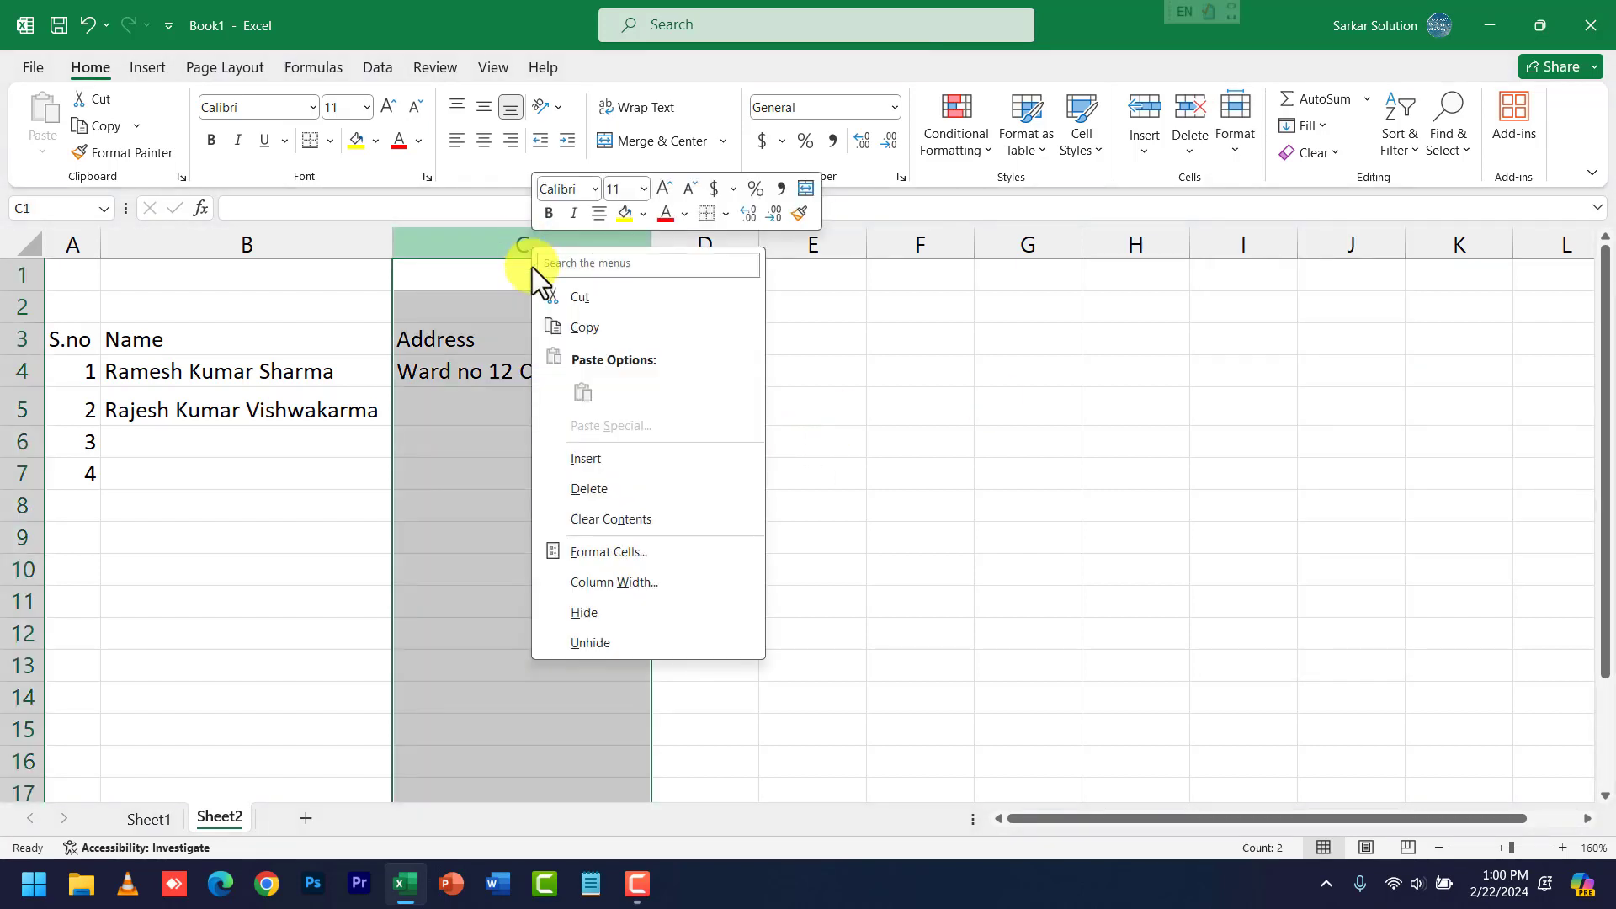
{"action": "left_click", "coordinate": [593, 608]}
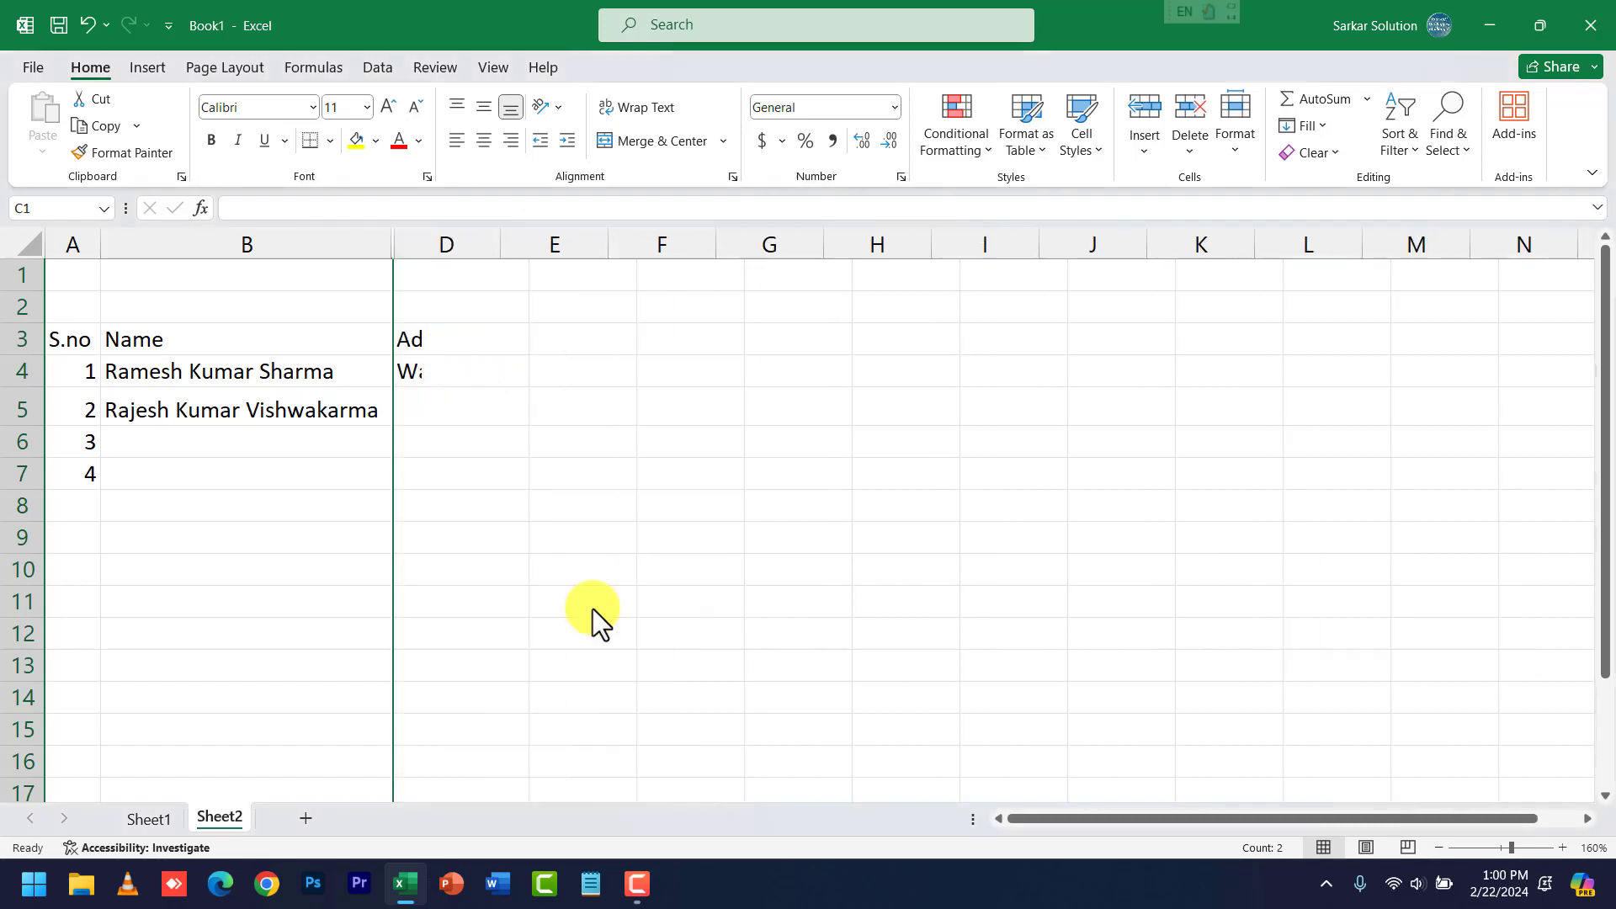
{"action": "left_click", "coordinate": [468, 477]}
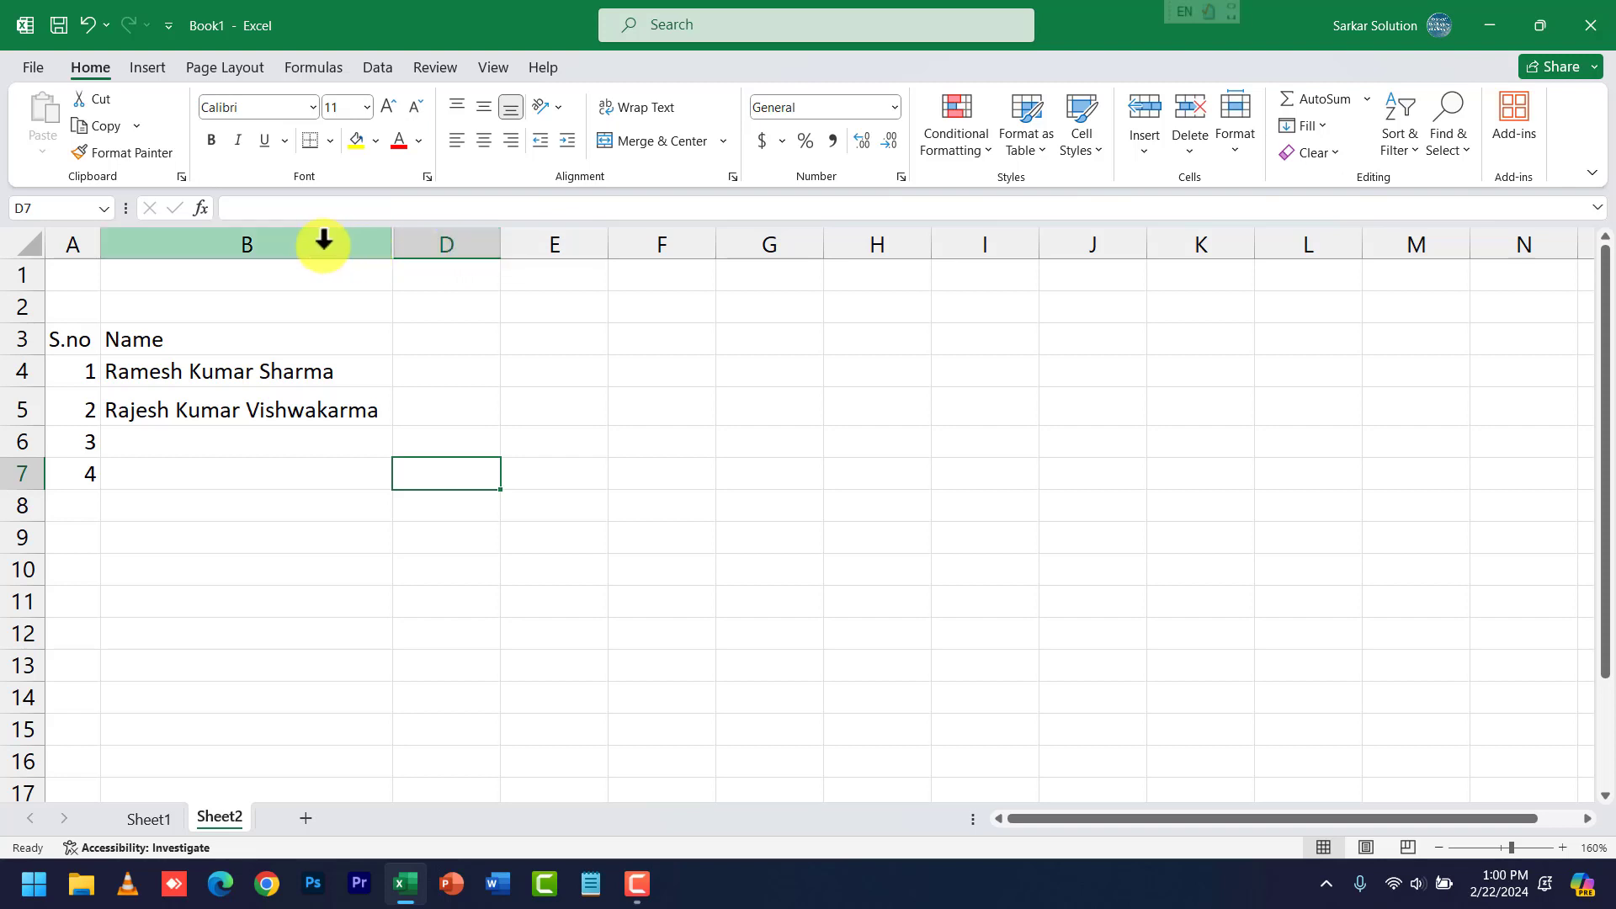
Unhide column C by selecting the neighbouring columns B and D together.
{"action": "left_click_drag", "start_coordinate": [298, 238], "coordinate": [433, 241]}
{"action": "left_click", "coordinate": [707, 315]}
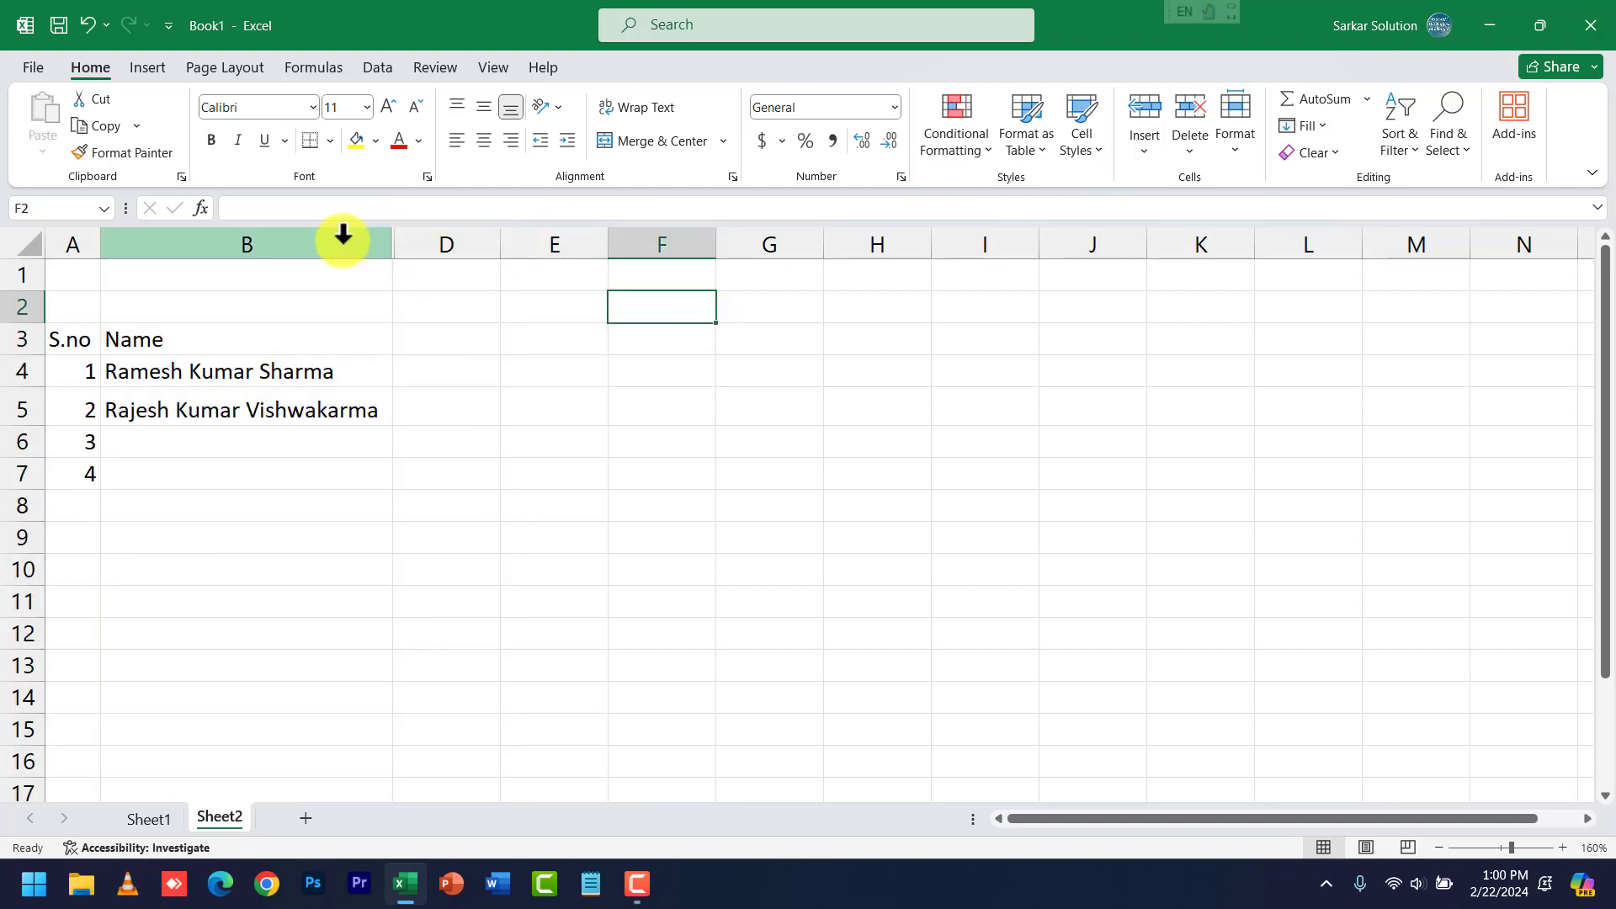
{"action": "left_click_drag", "start_coordinate": [339, 238], "coordinate": [425, 240]}
{"action": "right_click", "coordinate": [425, 242]}
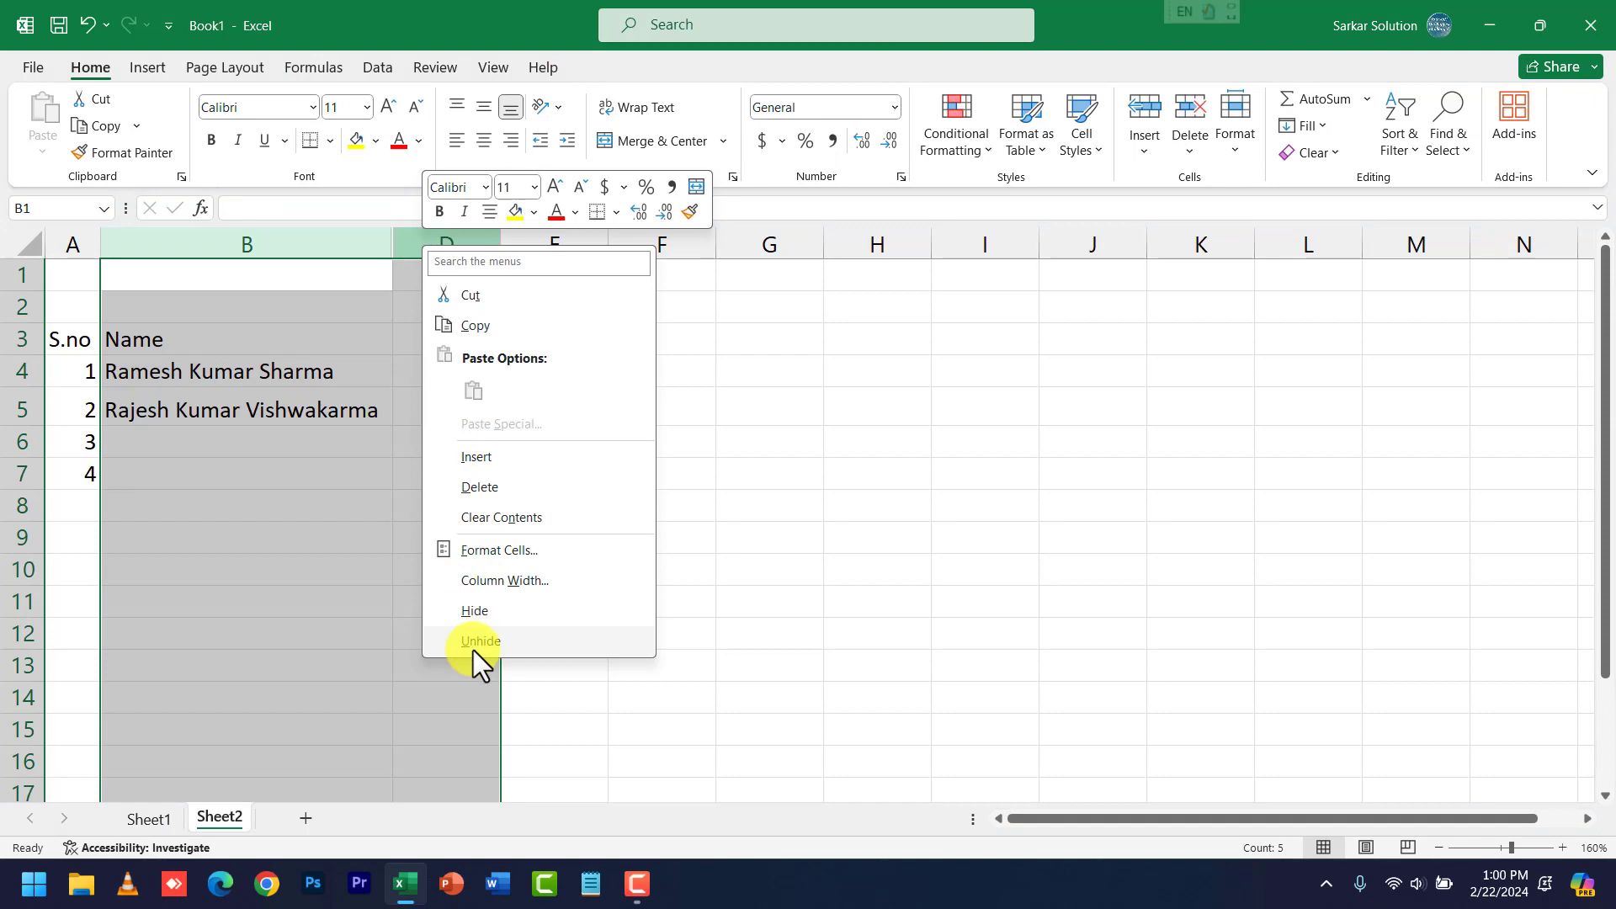
{"action": "left_click", "coordinate": [472, 647]}
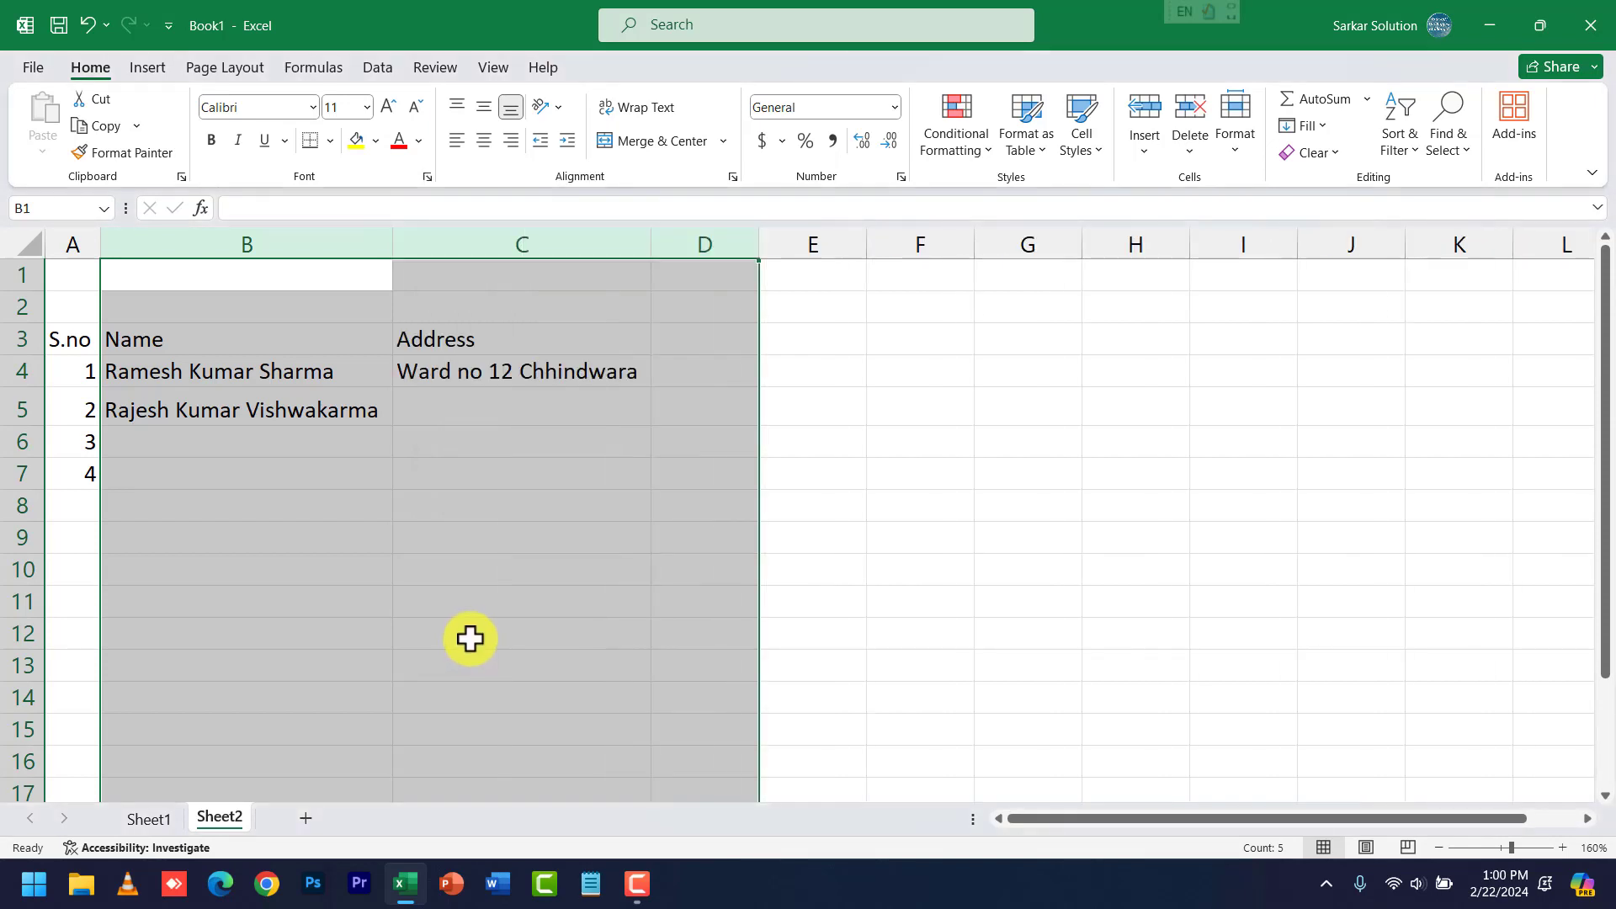
{"action": "left_click", "coordinate": [808, 438]}
Hide the Address column once more.
{"action": "right_click", "coordinate": [552, 245]}
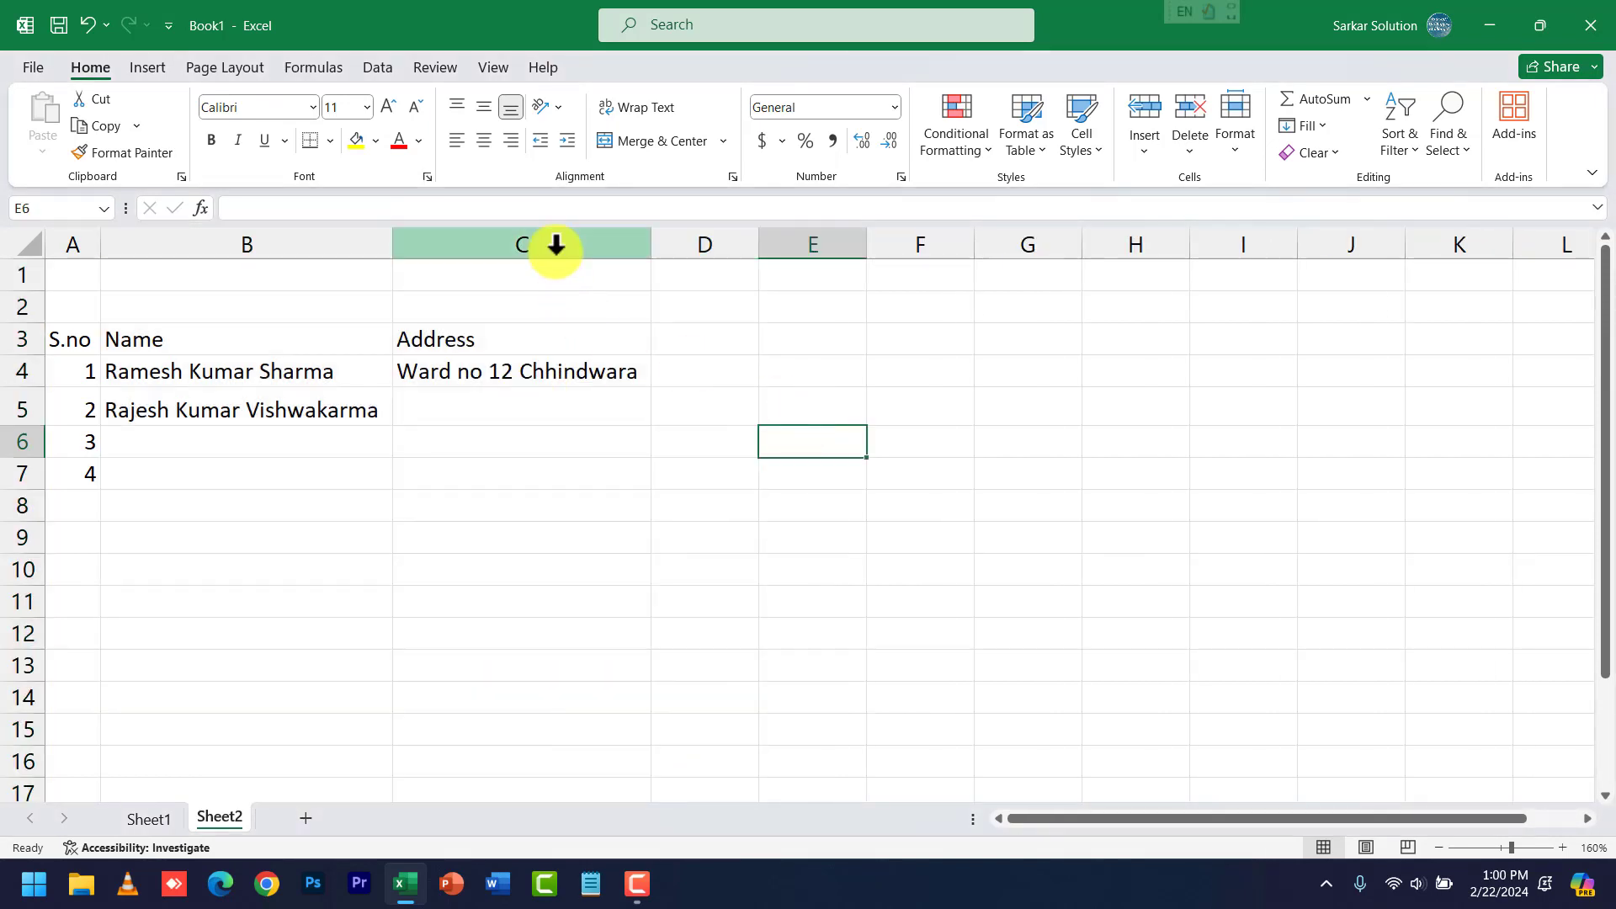
{"action": "left_click", "coordinate": [633, 613]}
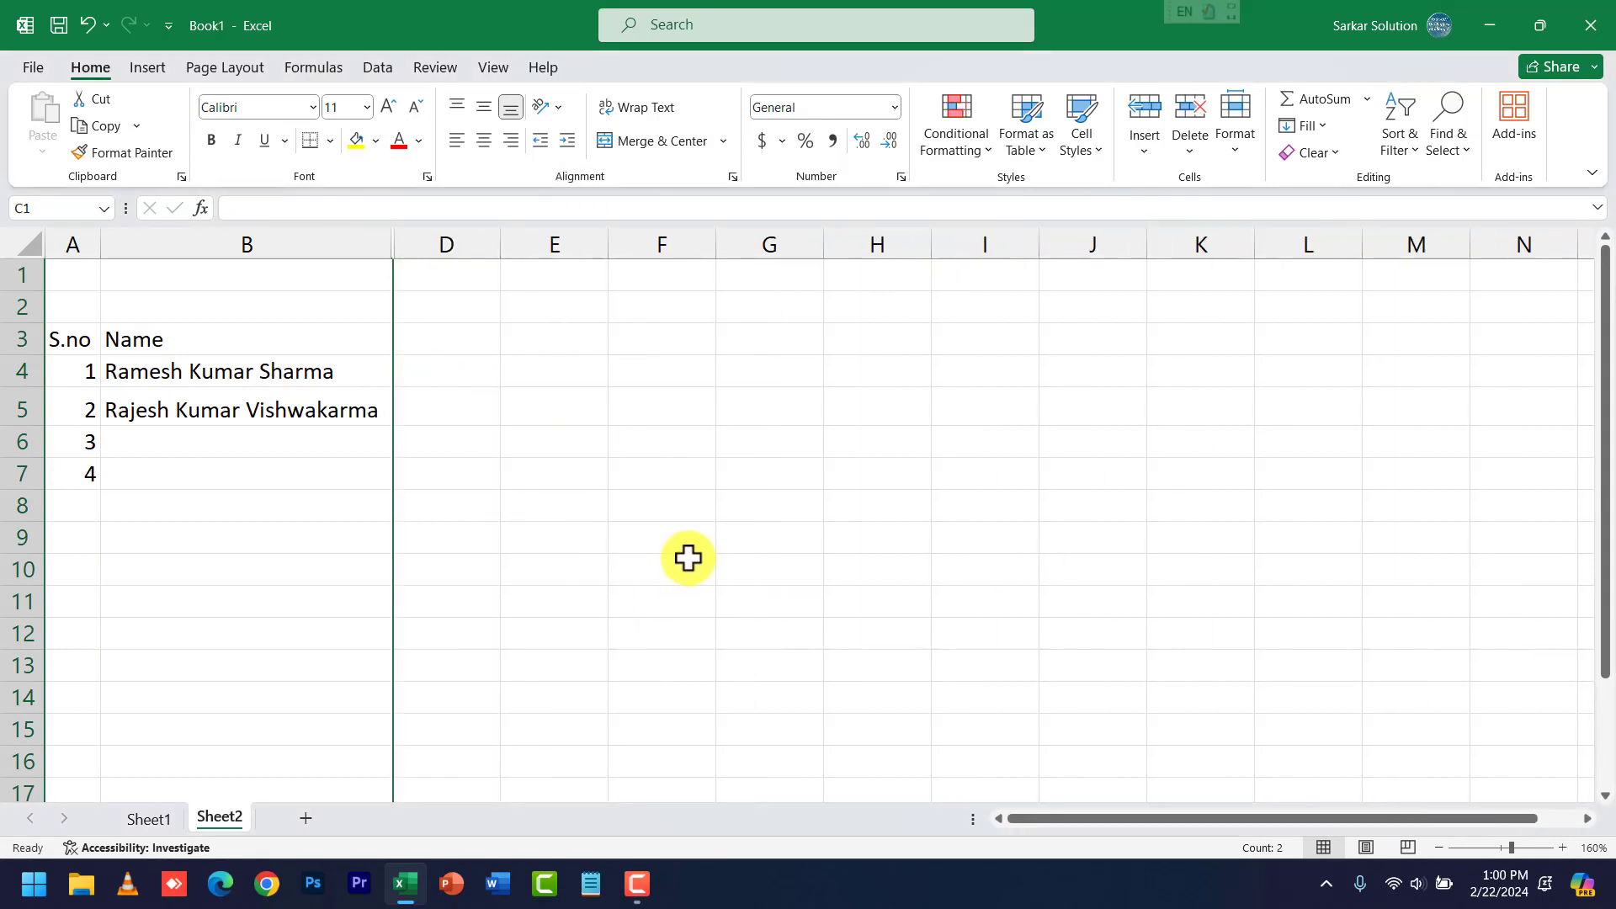
{"action": "left_click", "coordinate": [685, 559]}
Try to unhide column C with only column D selected, and again with only column B selected.
{"action": "right_click", "coordinate": [418, 243]}
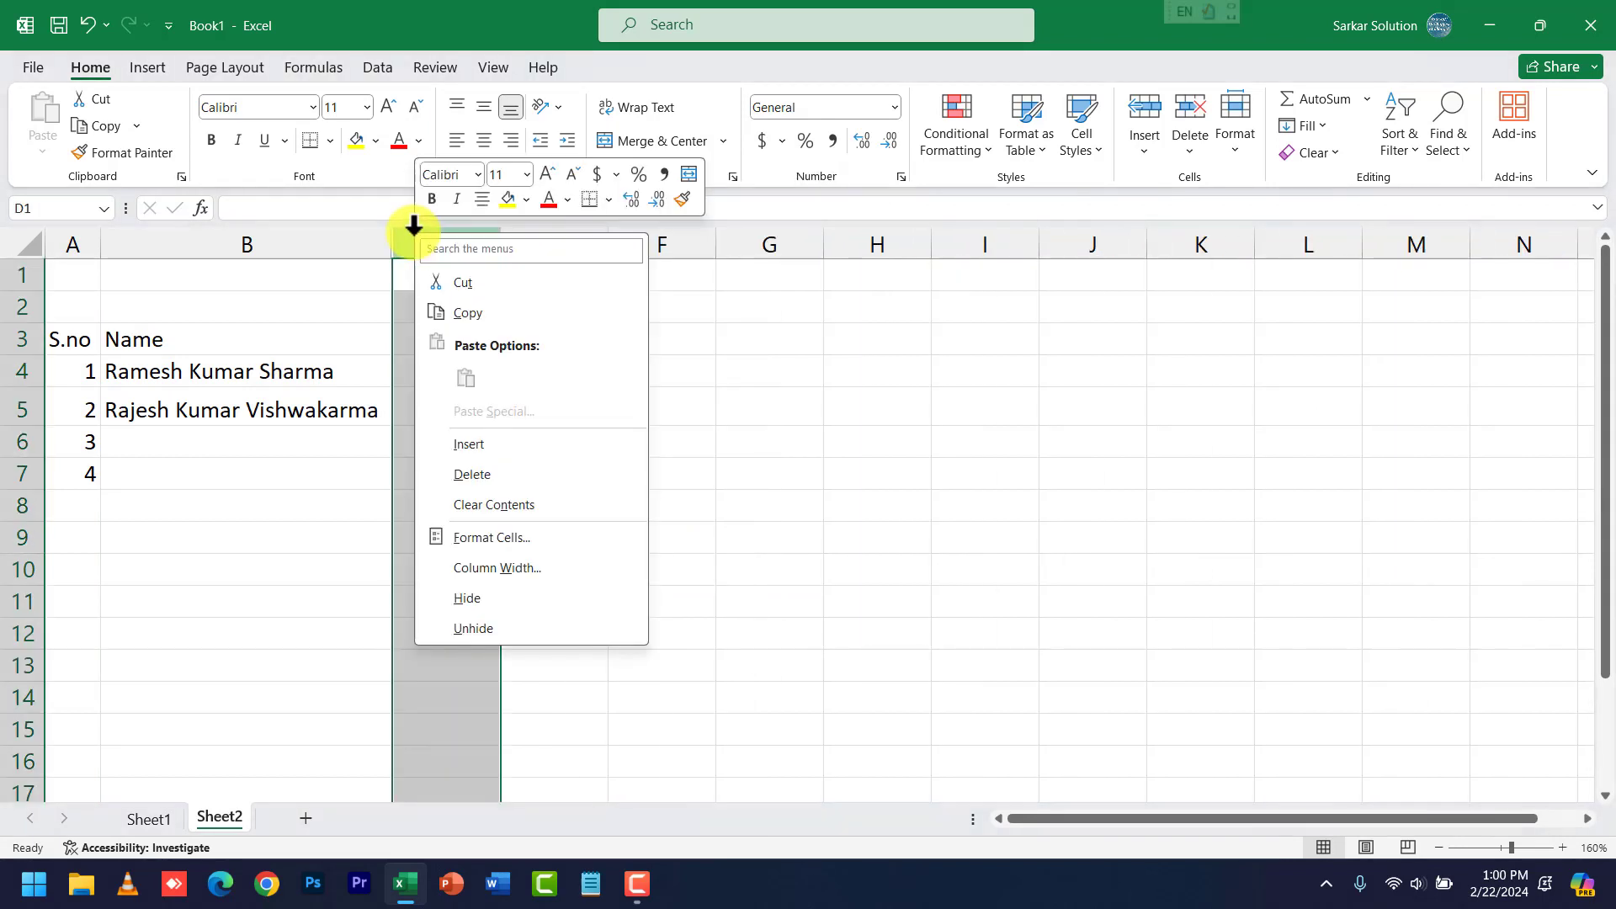
{"action": "left_click", "coordinate": [475, 626]}
{"action": "right_click", "coordinate": [336, 244]}
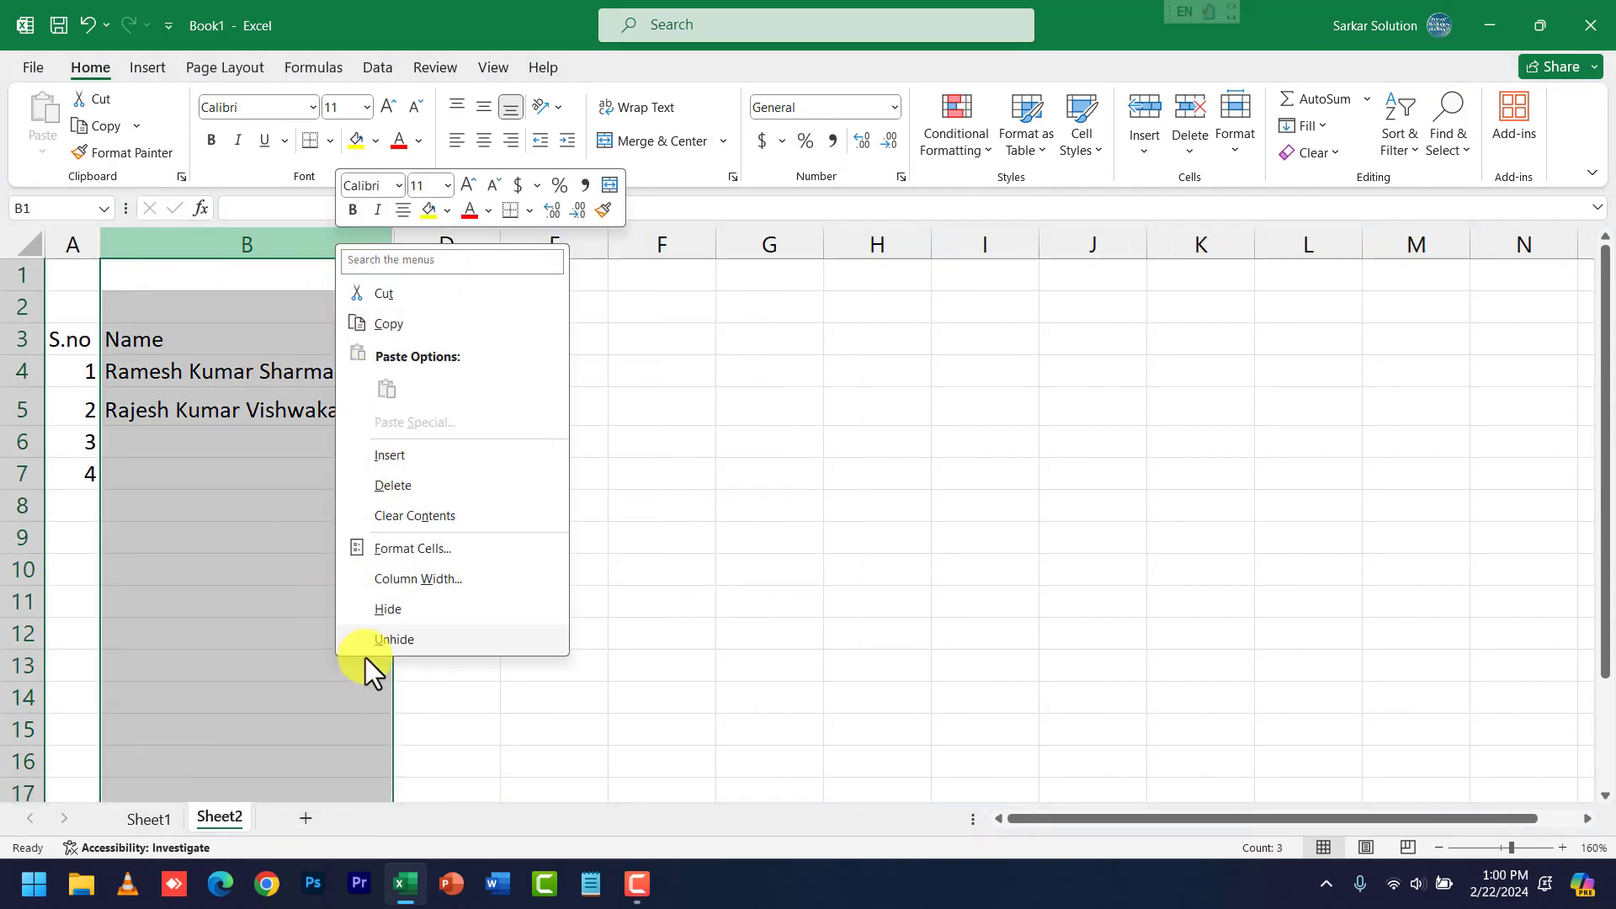
{"action": "left_click", "coordinate": [375, 641]}
{"action": "left_click", "coordinate": [559, 630]}
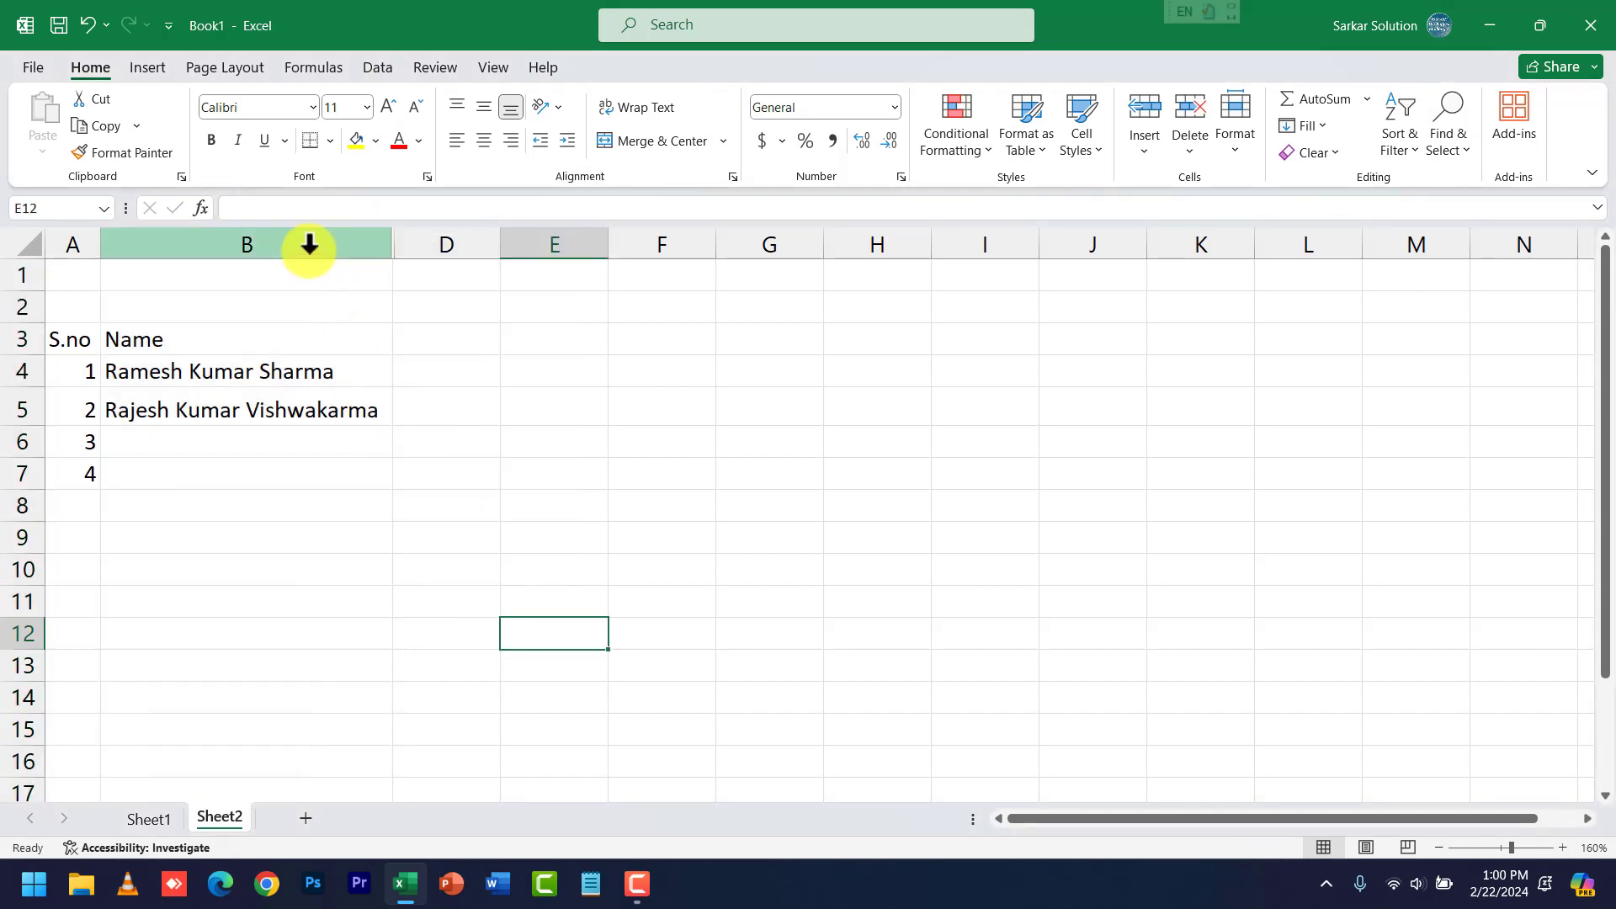
Select columns B through D and unhide the Address column between them.
{"action": "left_click_drag", "start_coordinate": [312, 242], "coordinate": [434, 241]}
{"action": "right_click", "coordinate": [427, 238]}
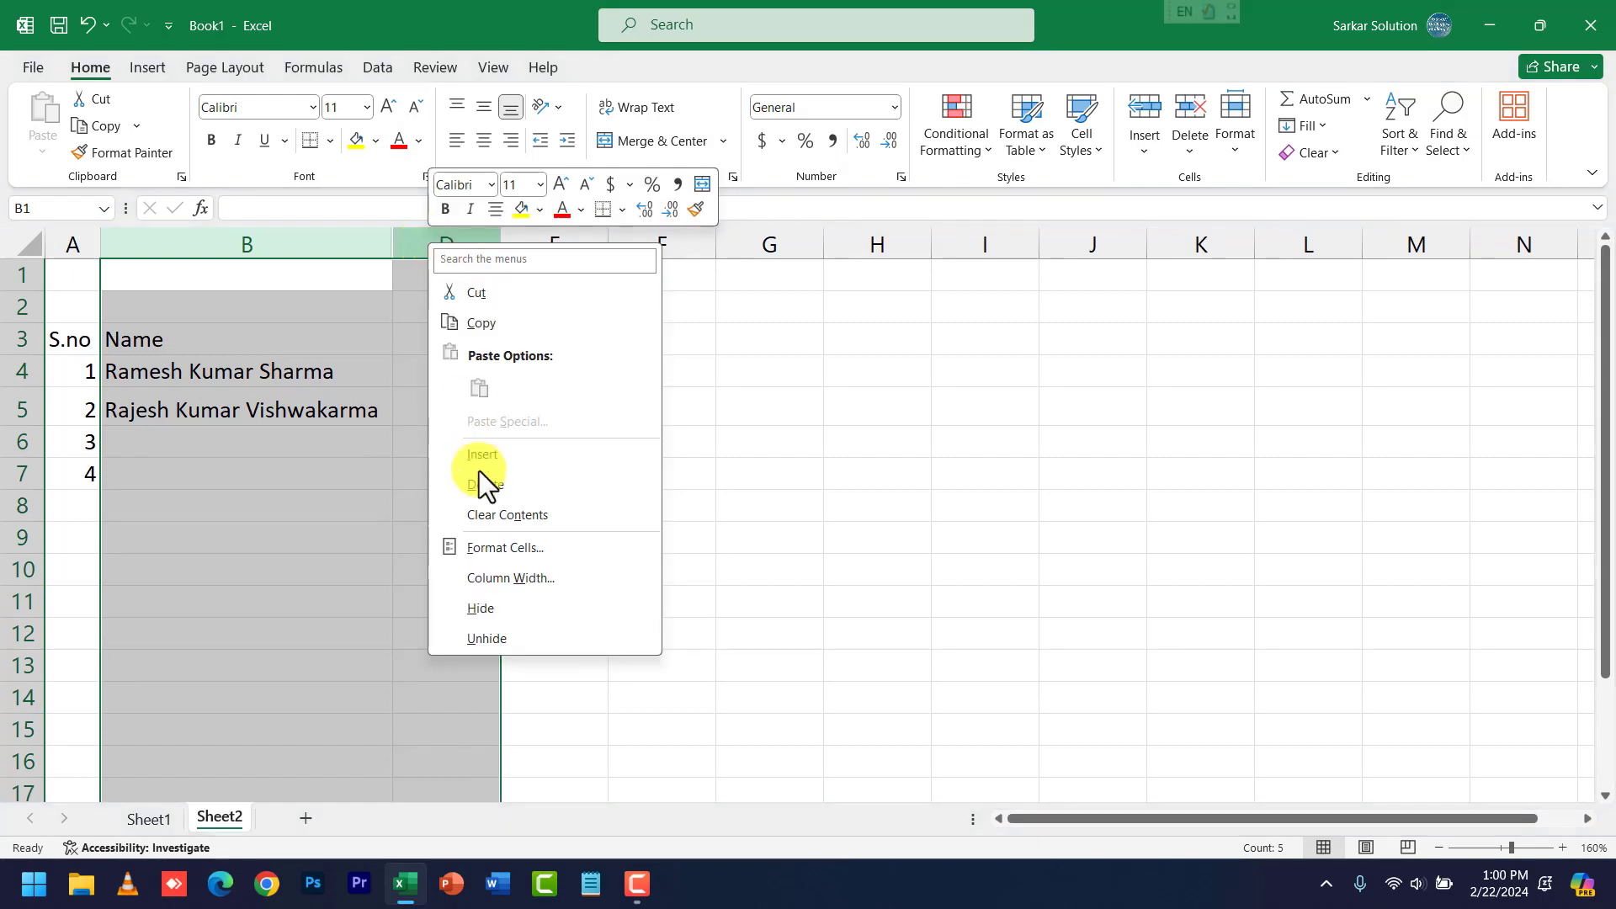
{"action": "left_click", "coordinate": [504, 633]}
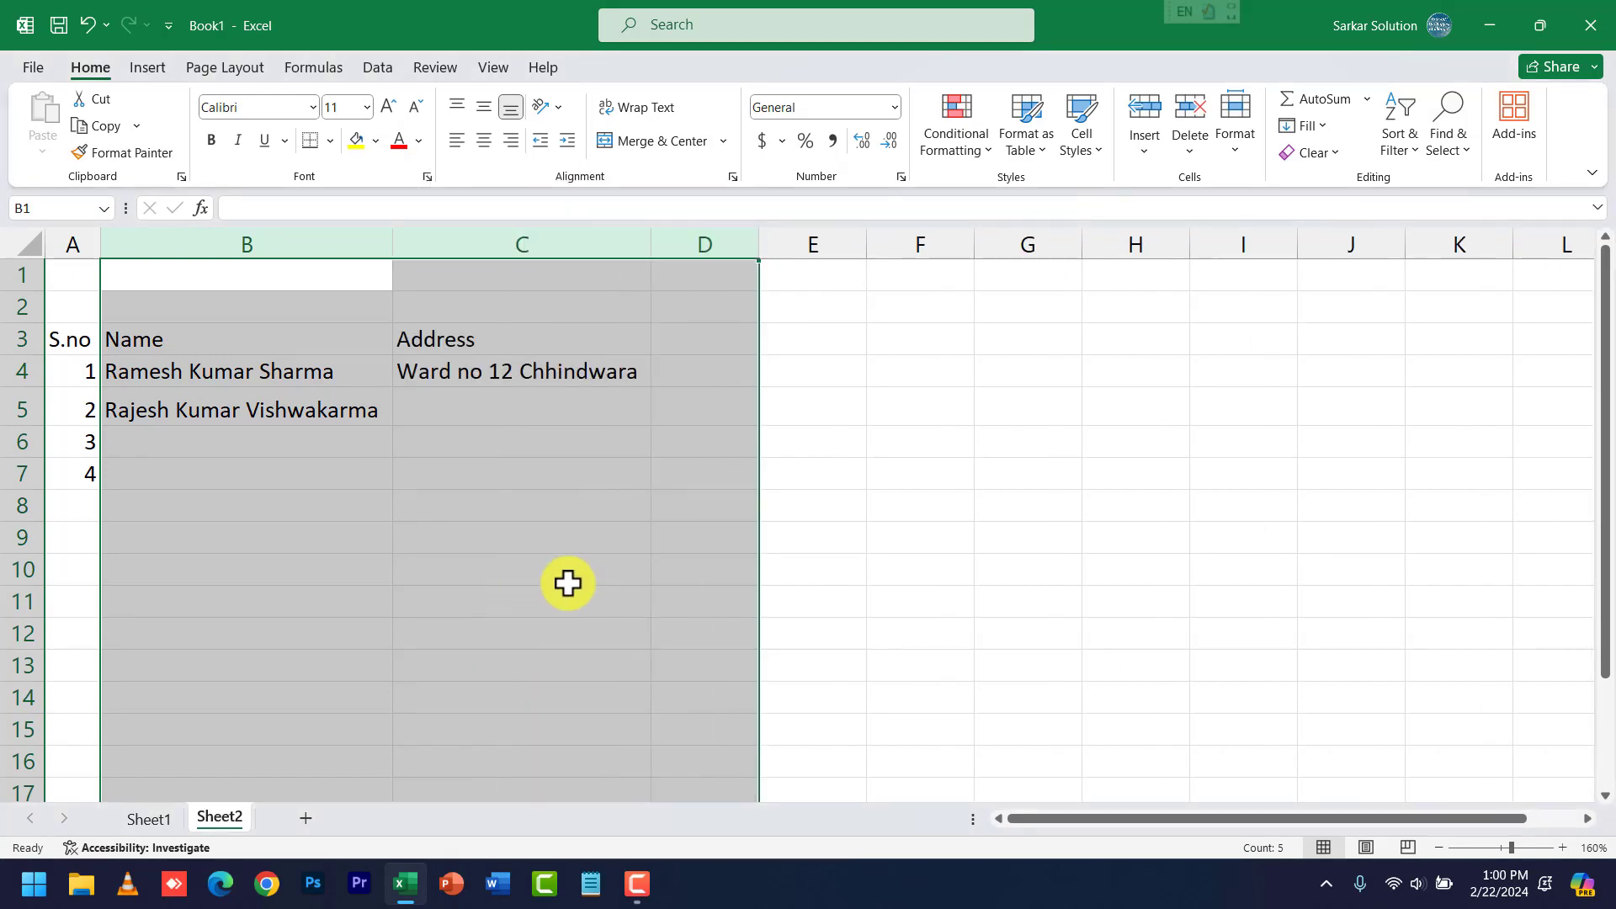
{"action": "left_click", "coordinate": [620, 558]}
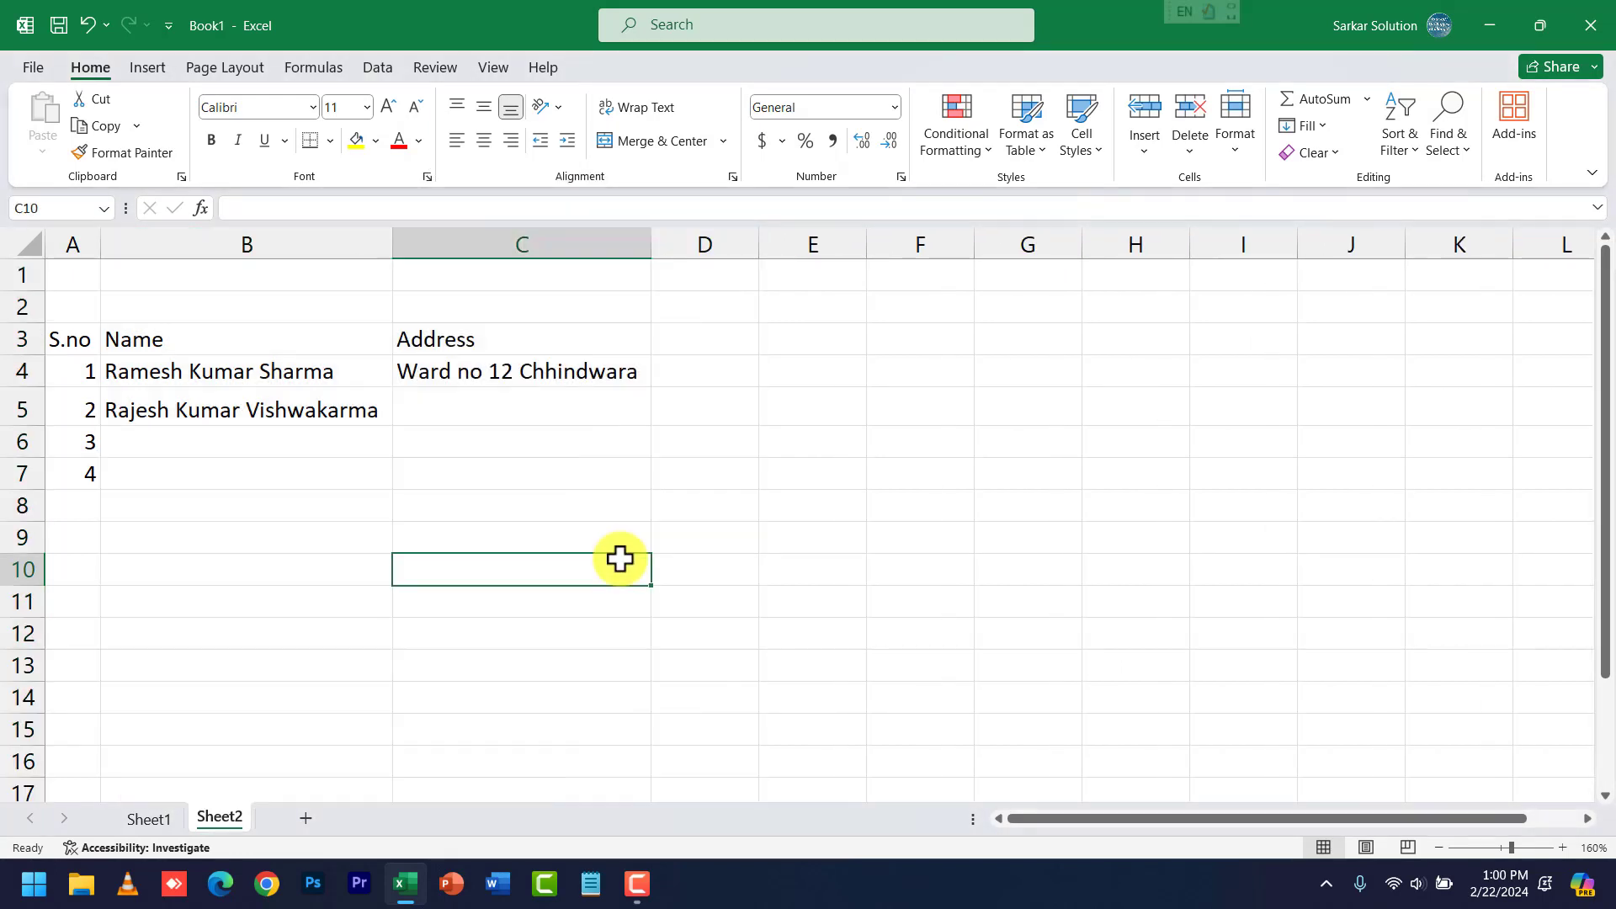
Hide row 5 and unhide it with the adjacent rows 4 and 6 selected.
{"action": "right_click", "coordinate": [18, 409]}
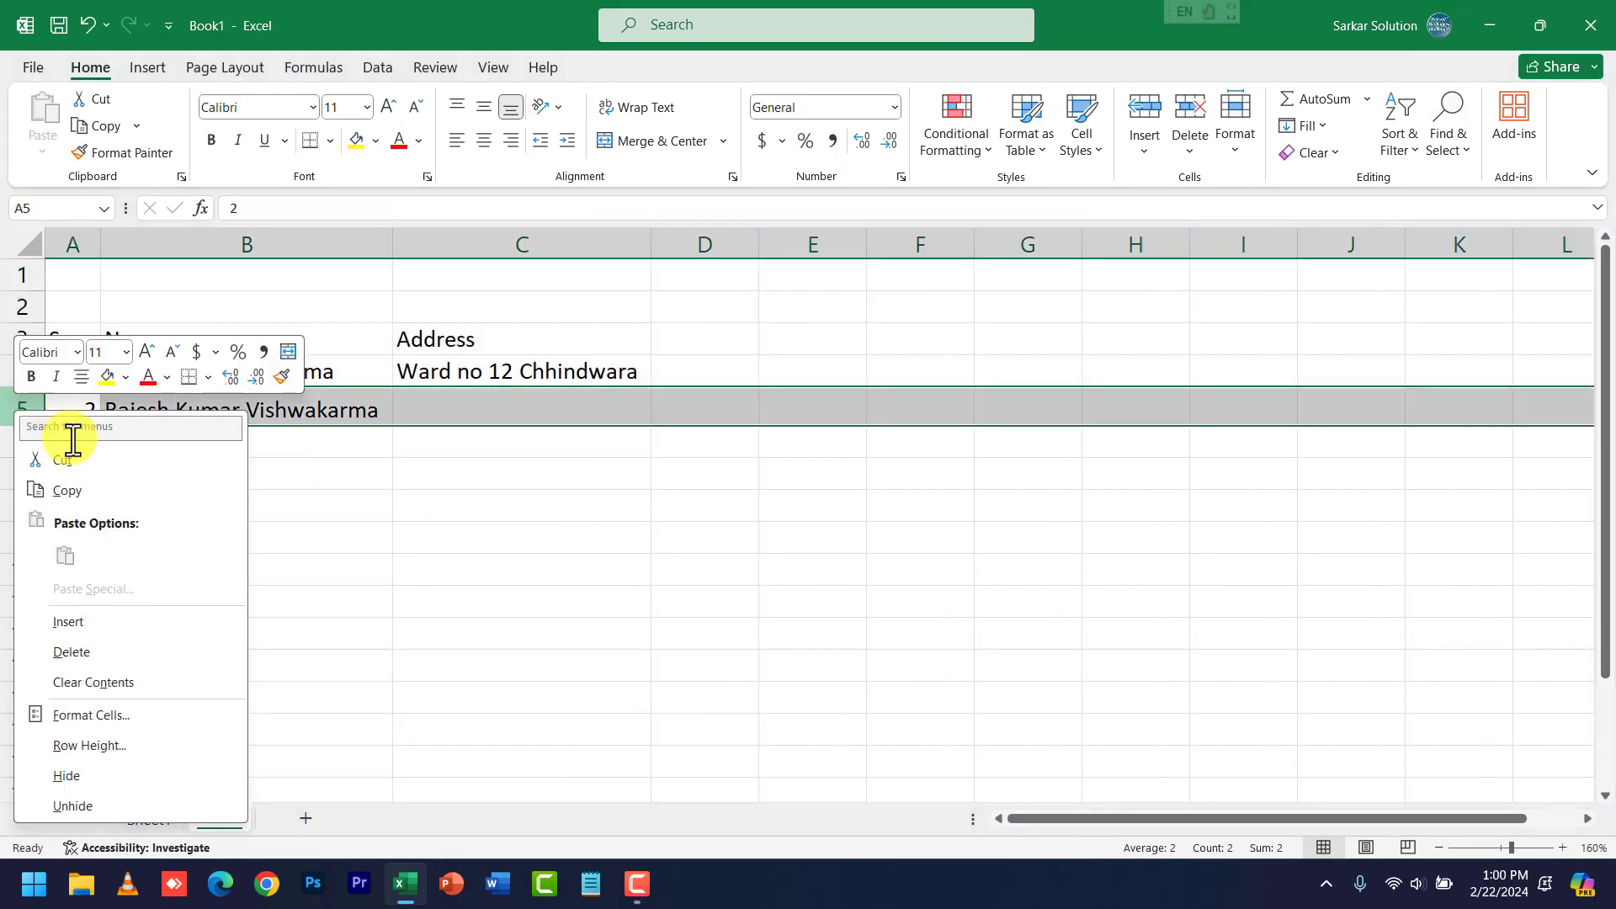
{"action": "left_click", "coordinate": [115, 776]}
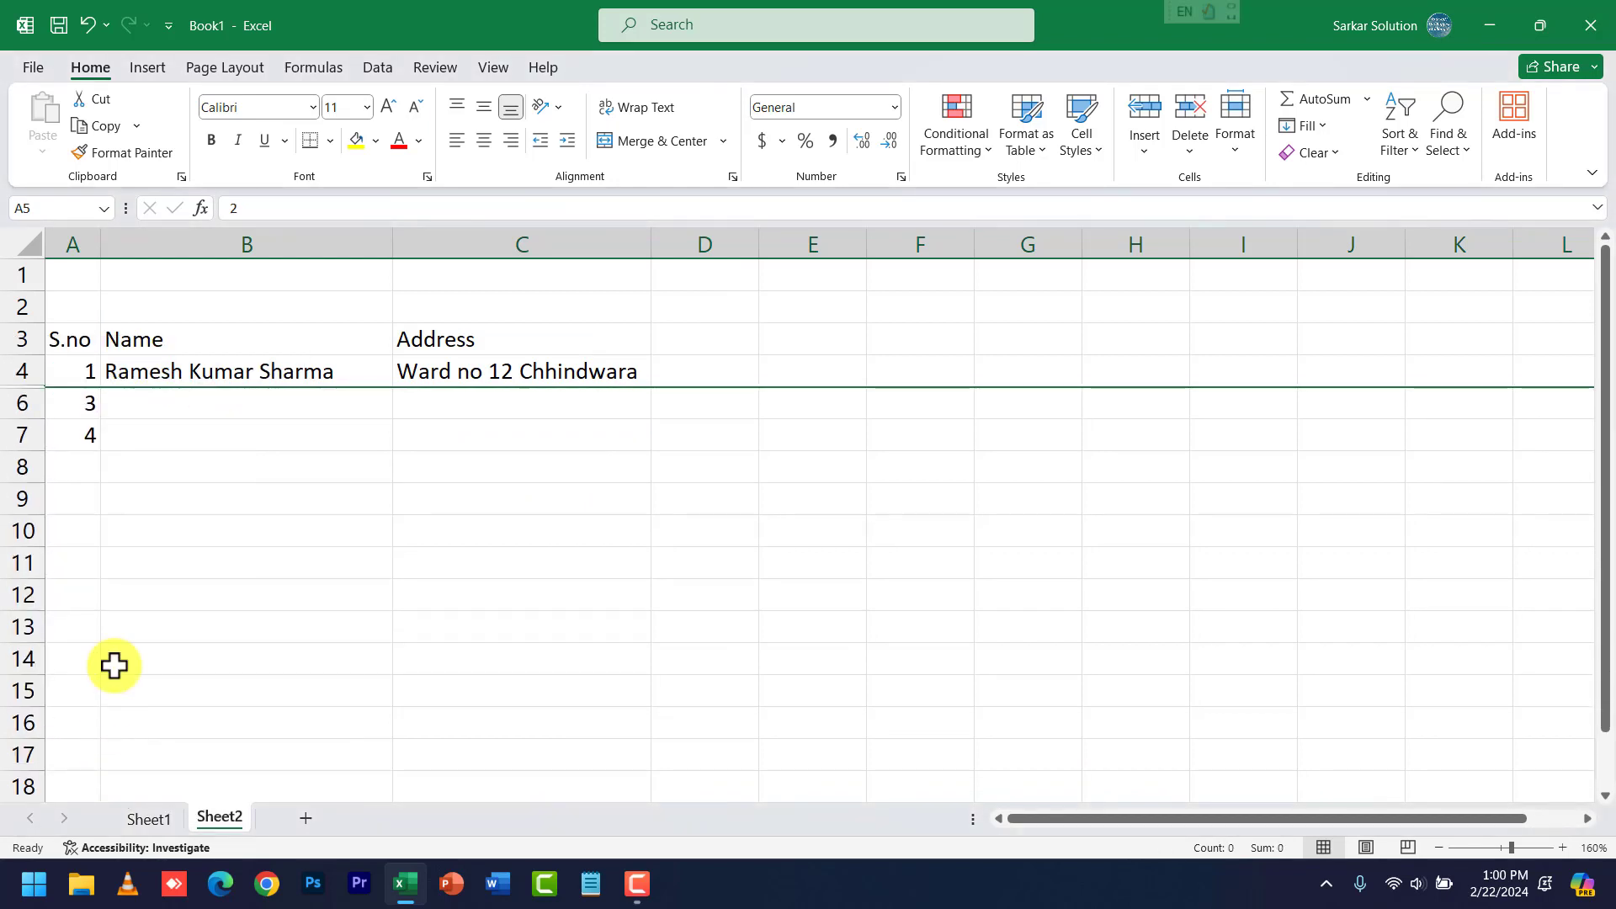
{"action": "left_click_drag", "start_coordinate": [15, 371], "coordinate": [15, 395]}
{"action": "right_click", "coordinate": [16, 395]}
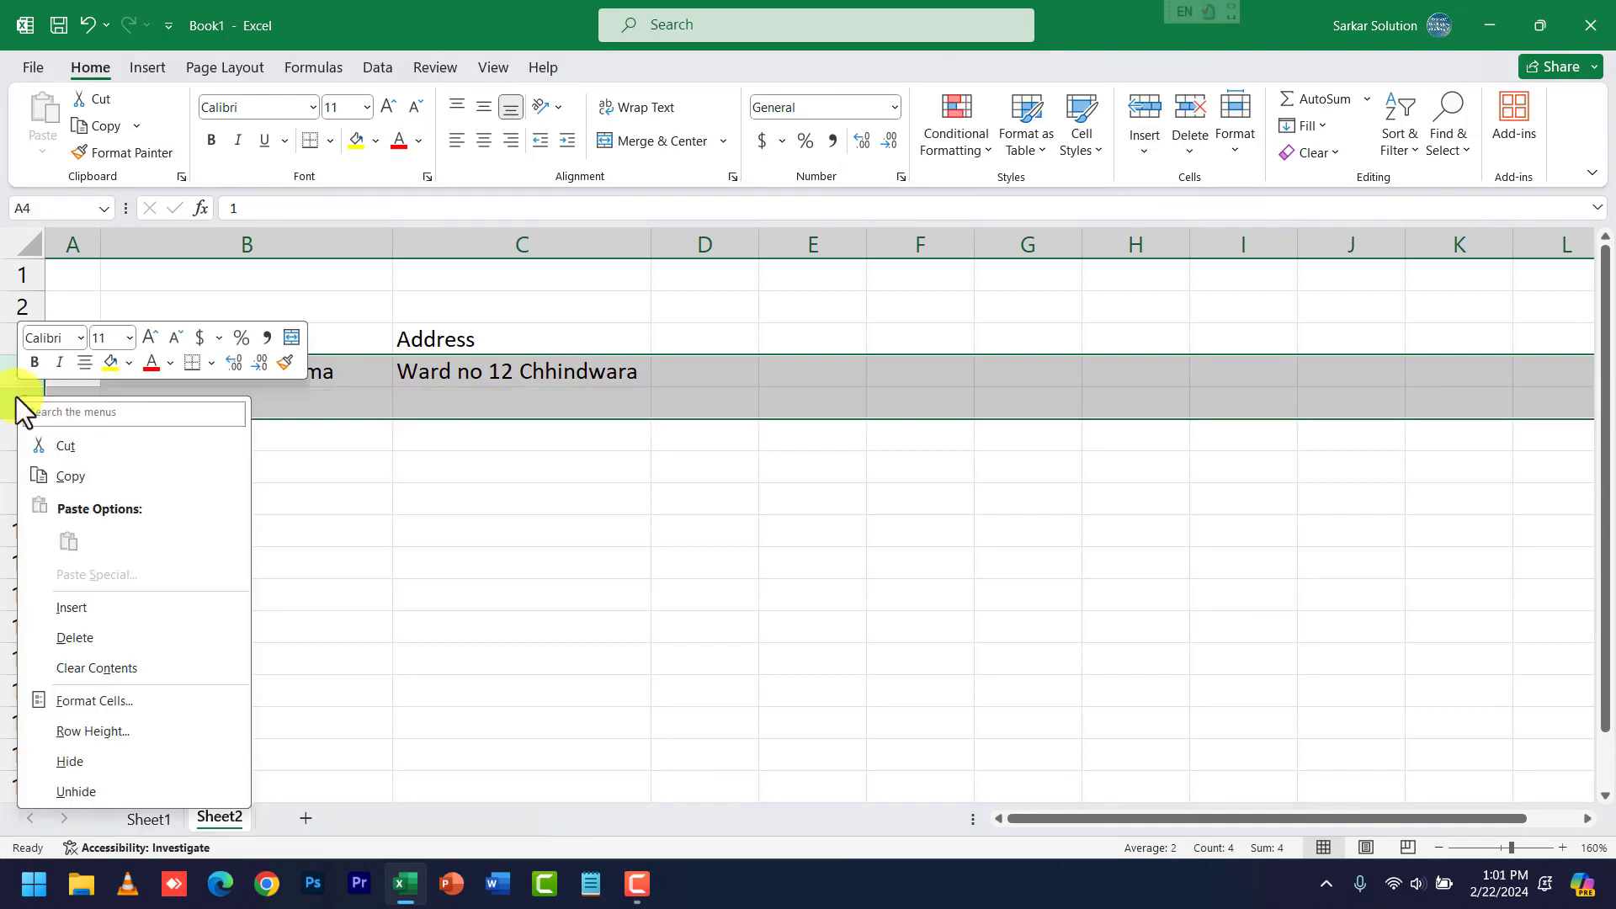
{"action": "left_click", "coordinate": [98, 795]}
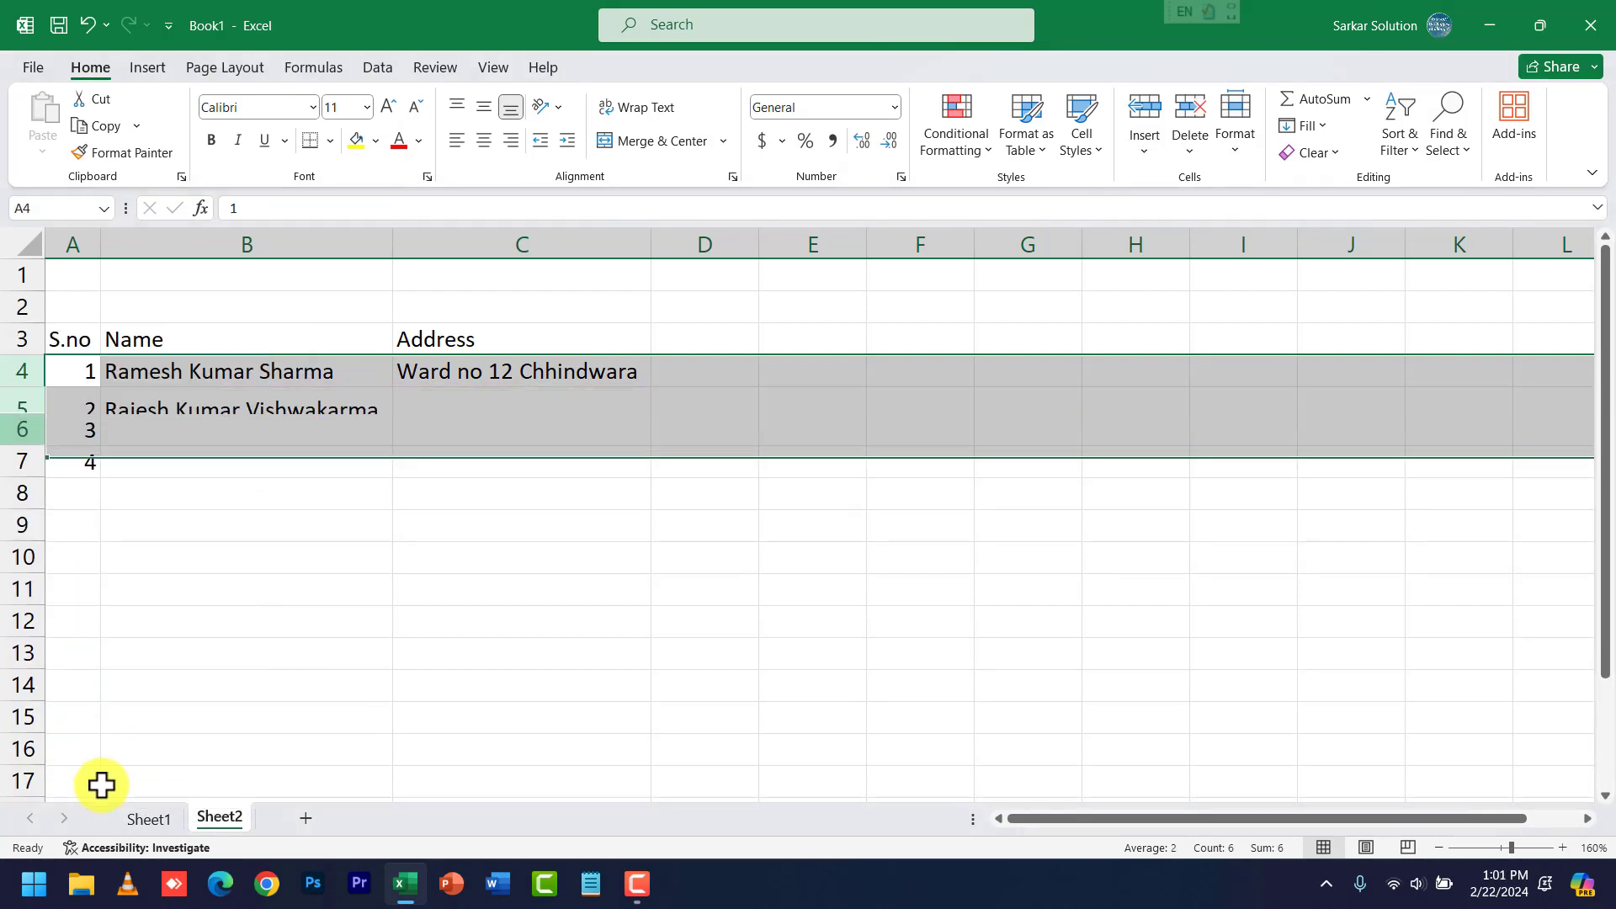
{"action": "left_click", "coordinate": [548, 627]}
Cut the whole Address column C and paste it into column E.
{"action": "left_click", "coordinate": [589, 245]}
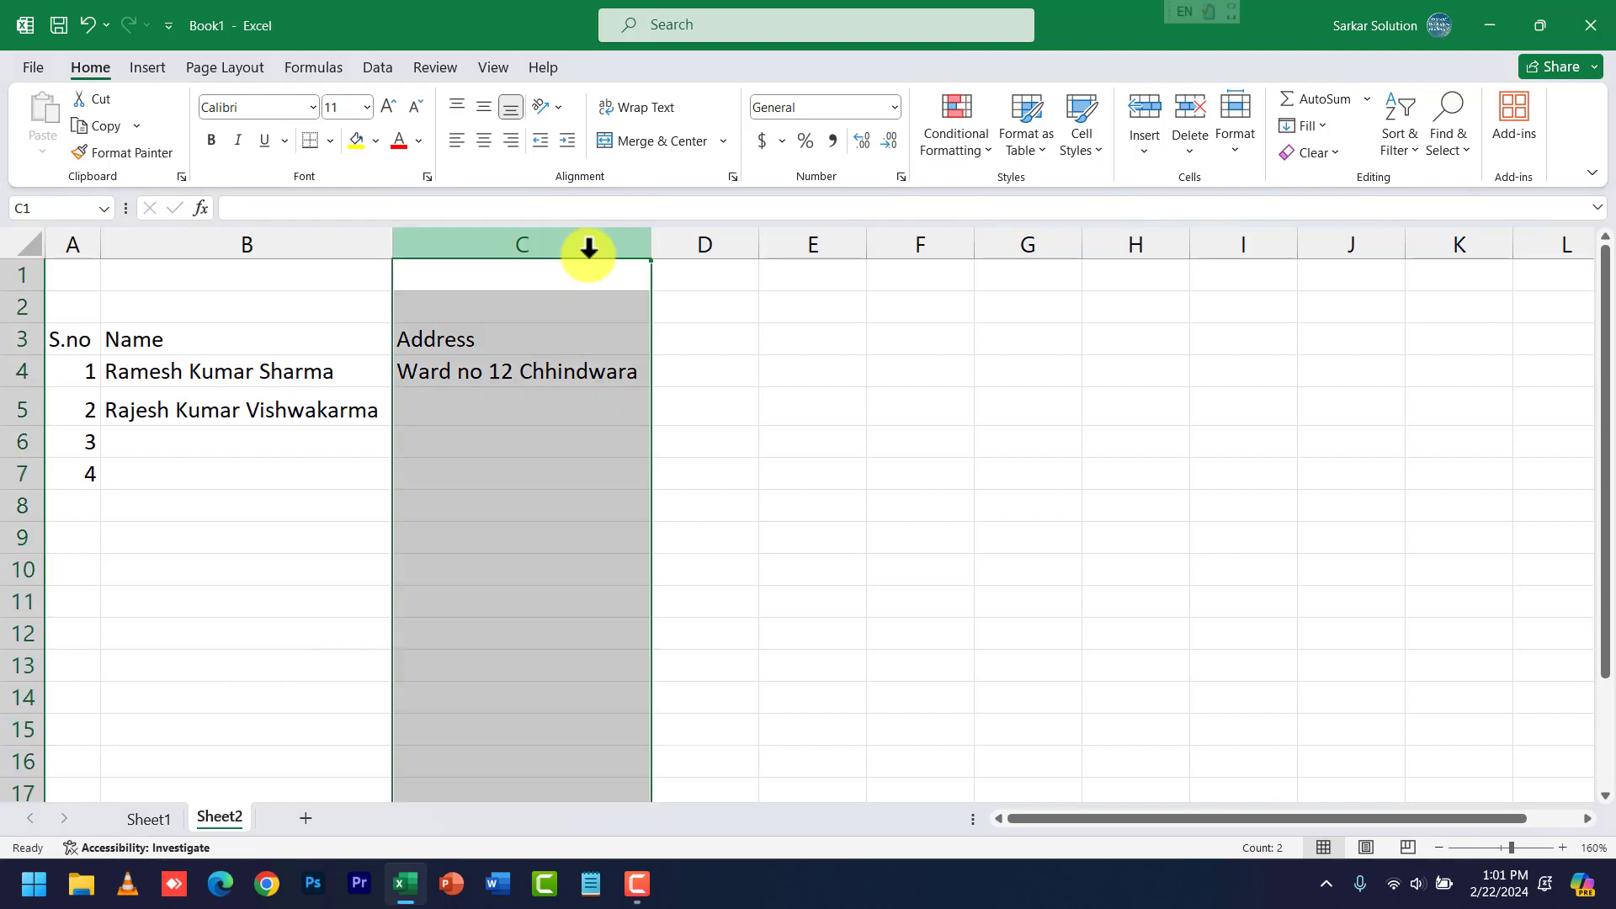
{"action": "right_click", "coordinate": [590, 247]}
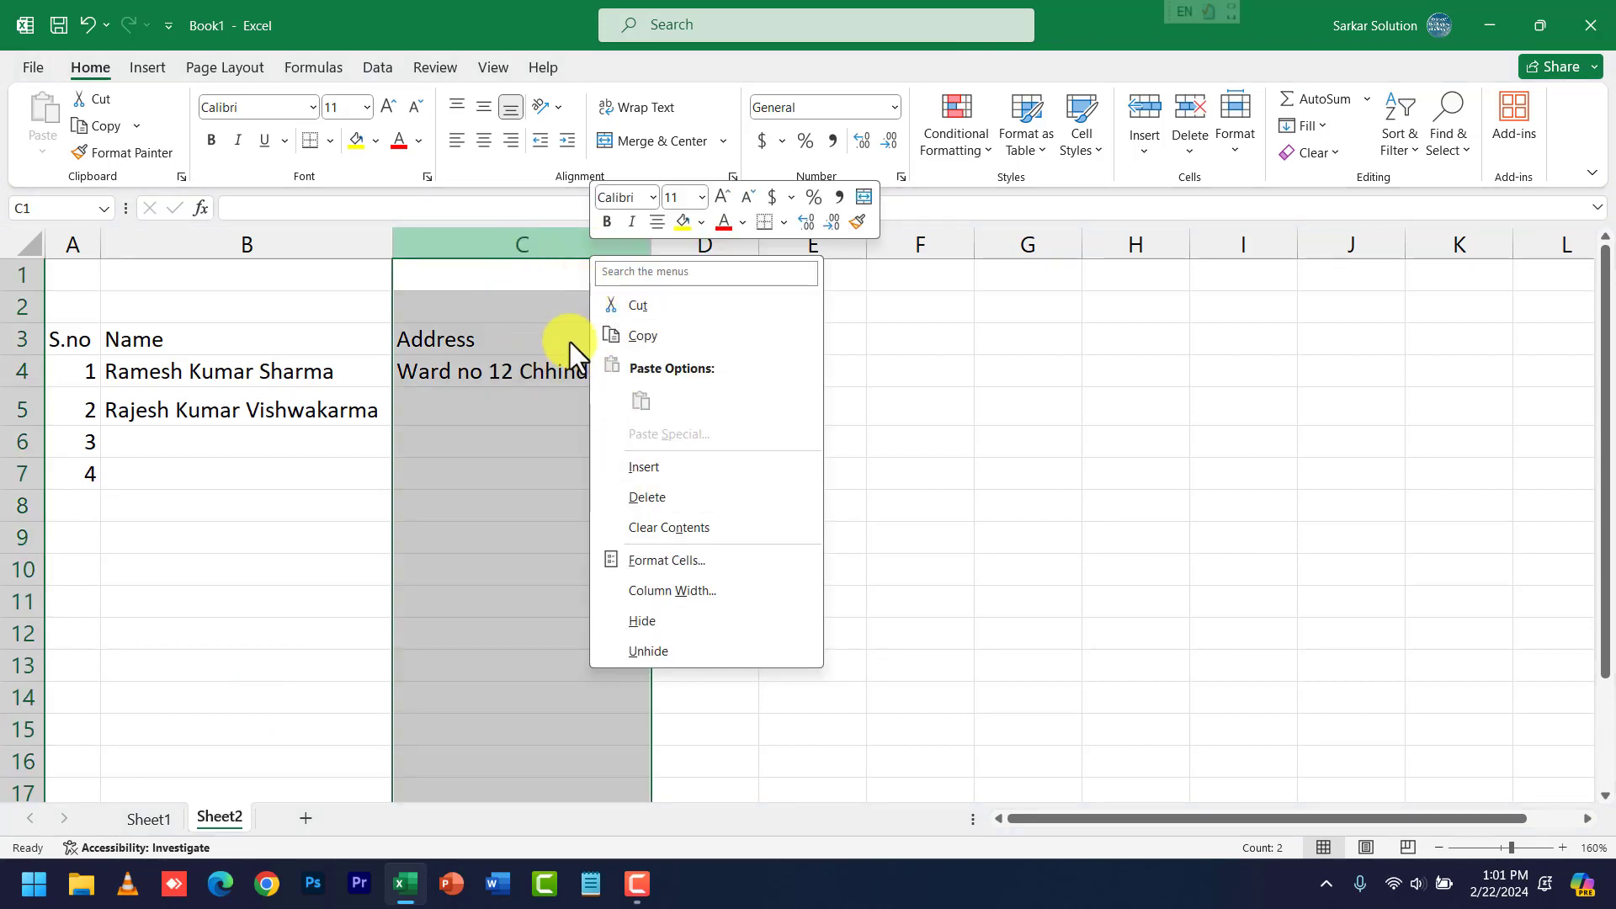
{"action": "left_click", "coordinate": [650, 303]}
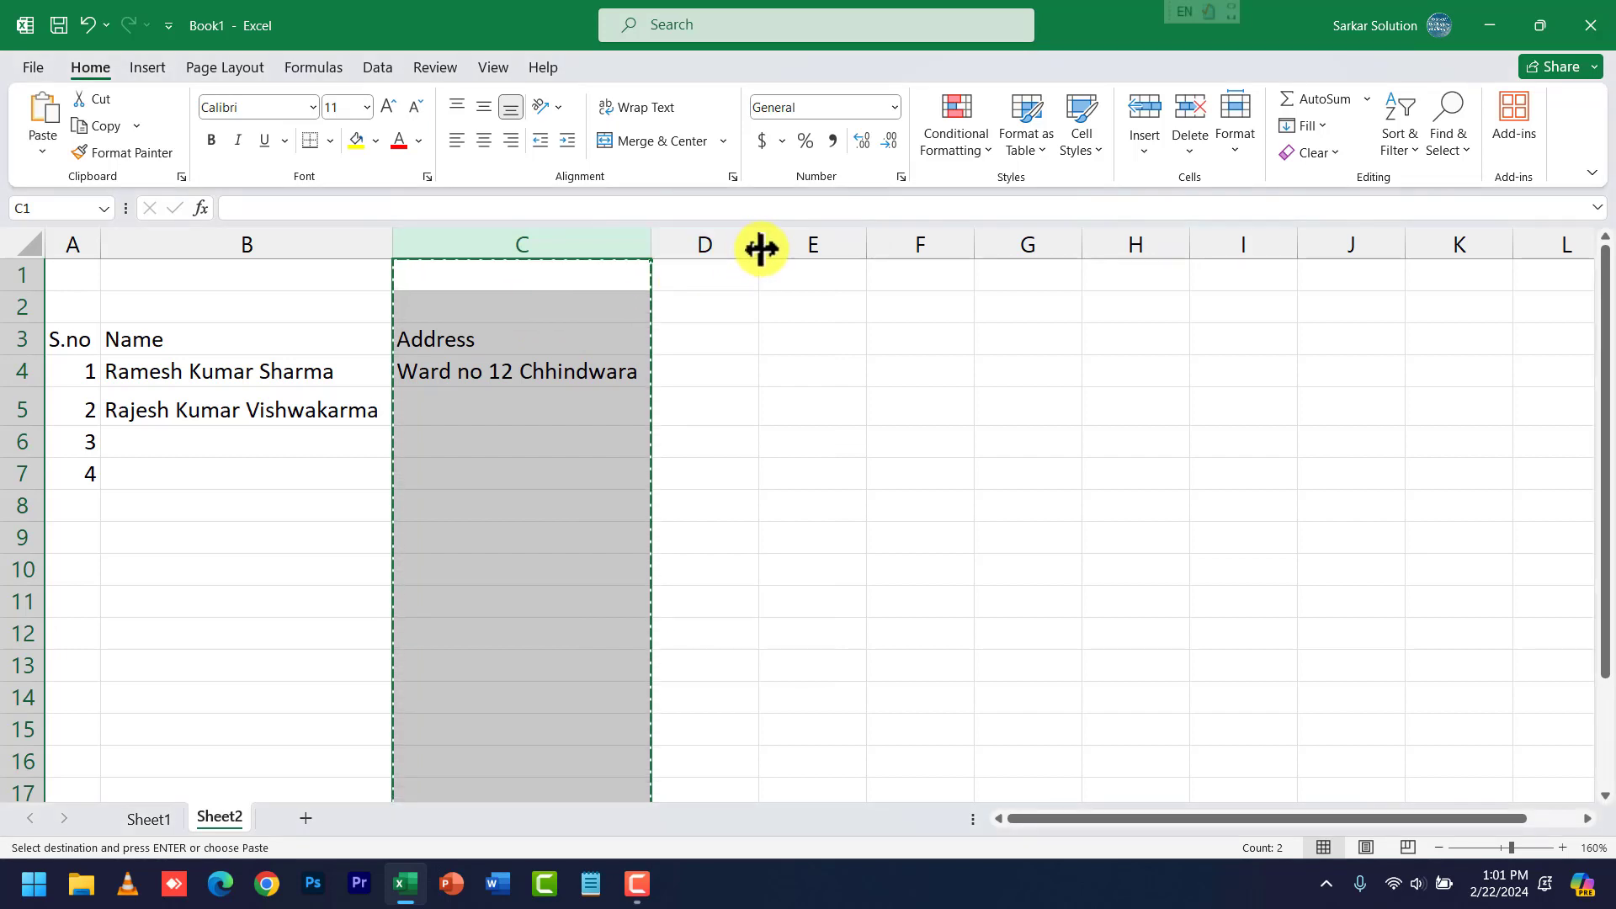
{"action": "left_click", "coordinate": [794, 244]}
{"action": "right_click", "coordinate": [804, 246]}
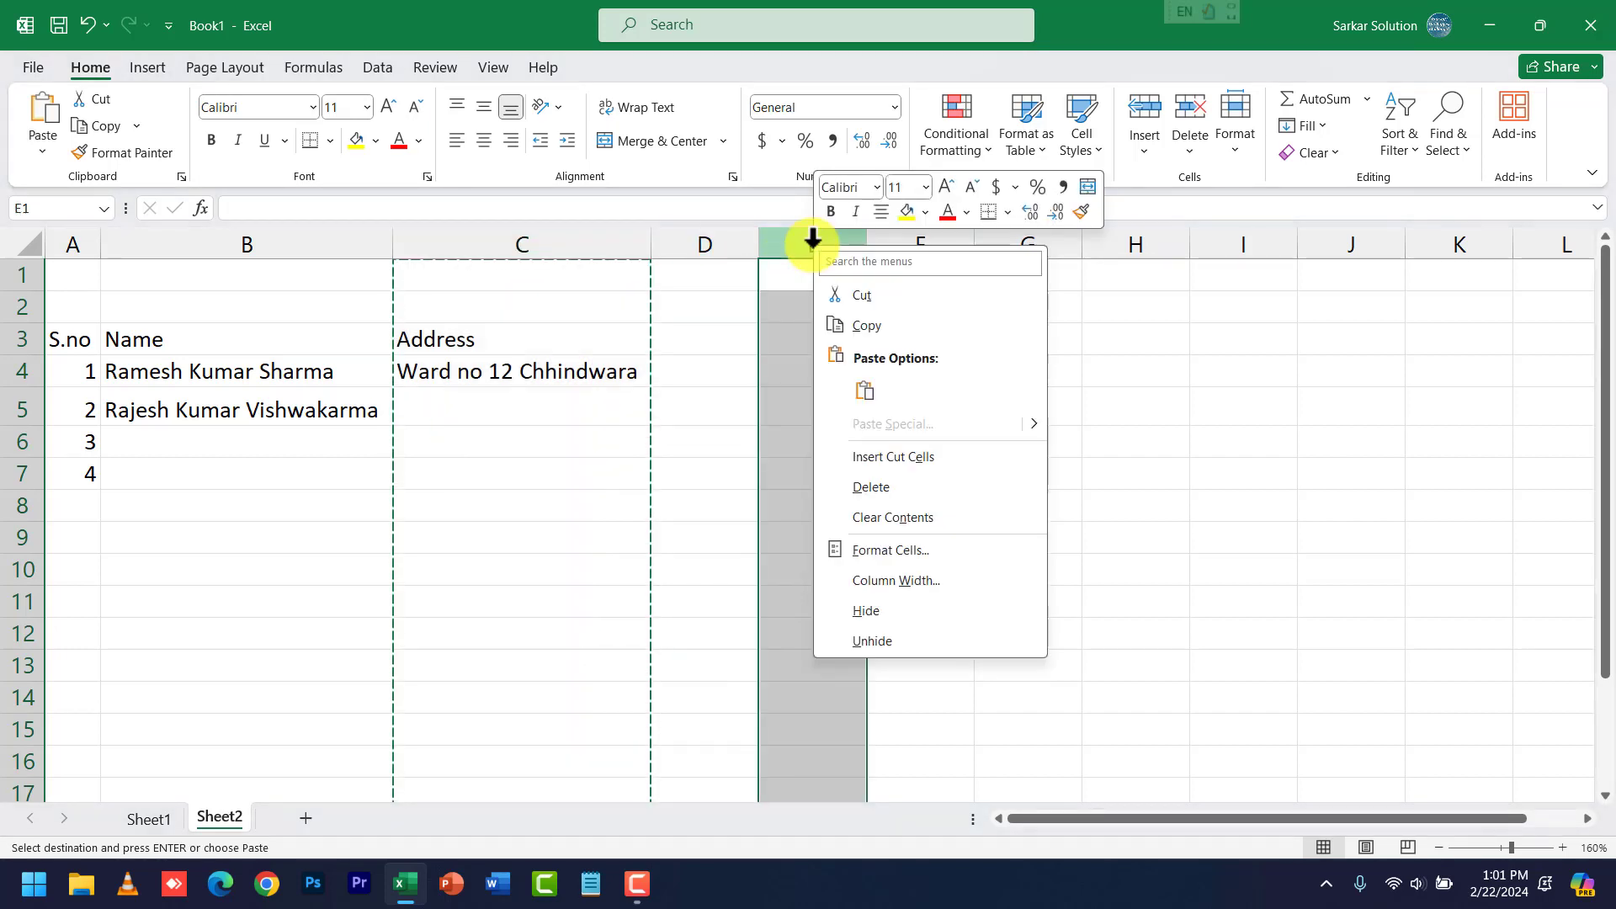
{"action": "left_click", "coordinate": [865, 390]}
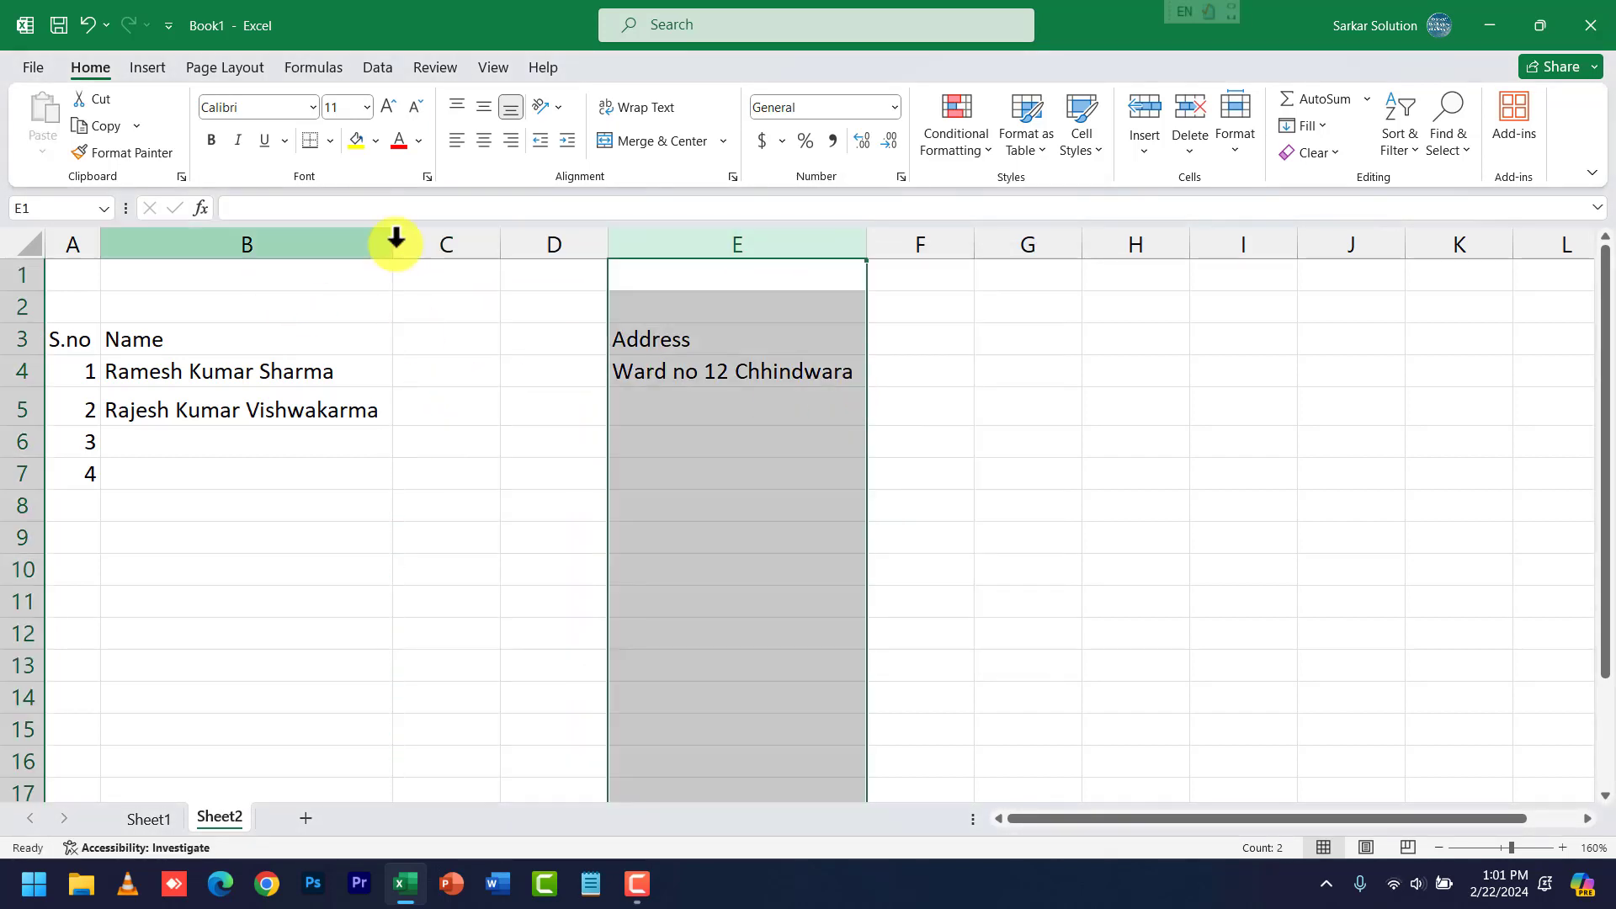
Copy column E and paste it into the empty column C.
{"action": "right_click", "coordinate": [781, 244]}
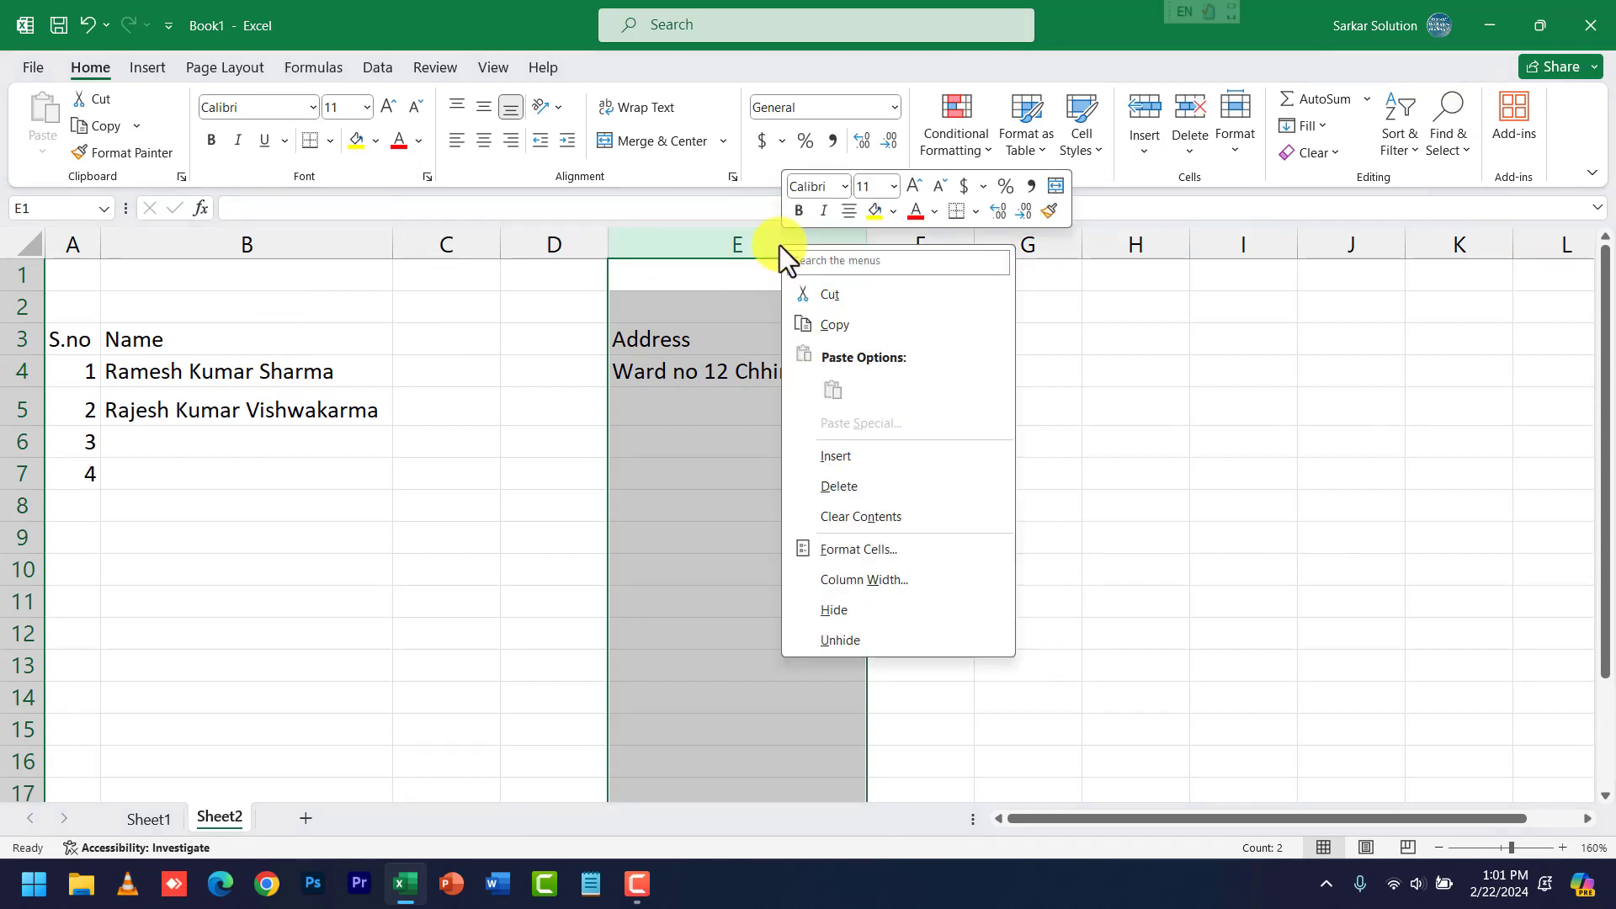
{"action": "left_click", "coordinate": [824, 326]}
{"action": "left_click", "coordinate": [456, 243]}
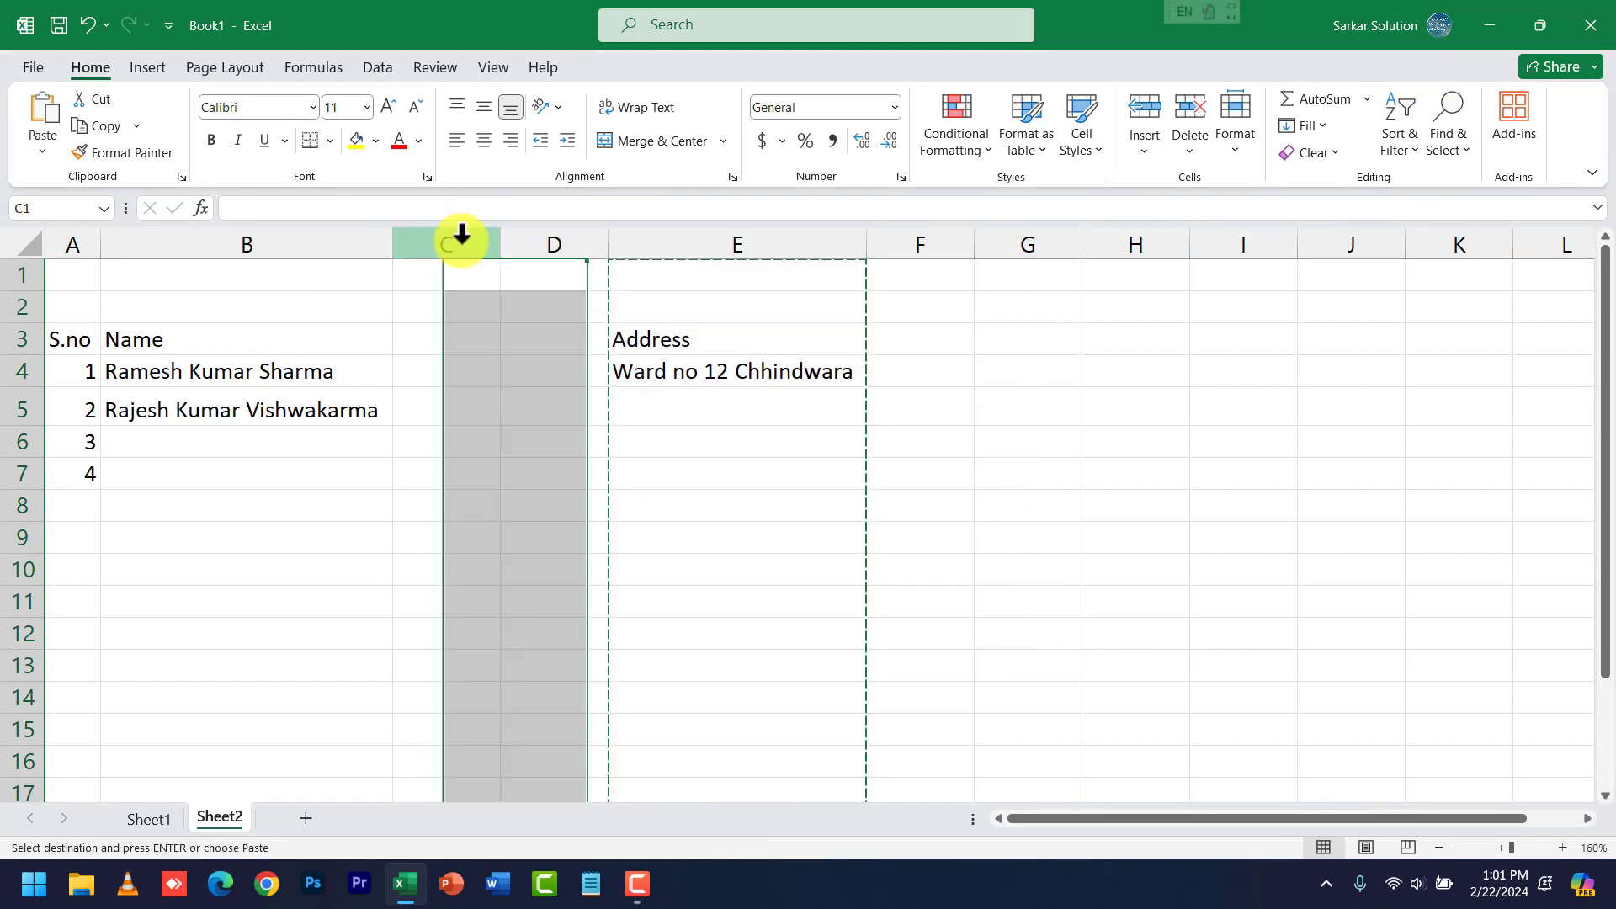
{"action": "right_click", "coordinate": [461, 244]}
{"action": "left_click", "coordinate": [515, 384]}
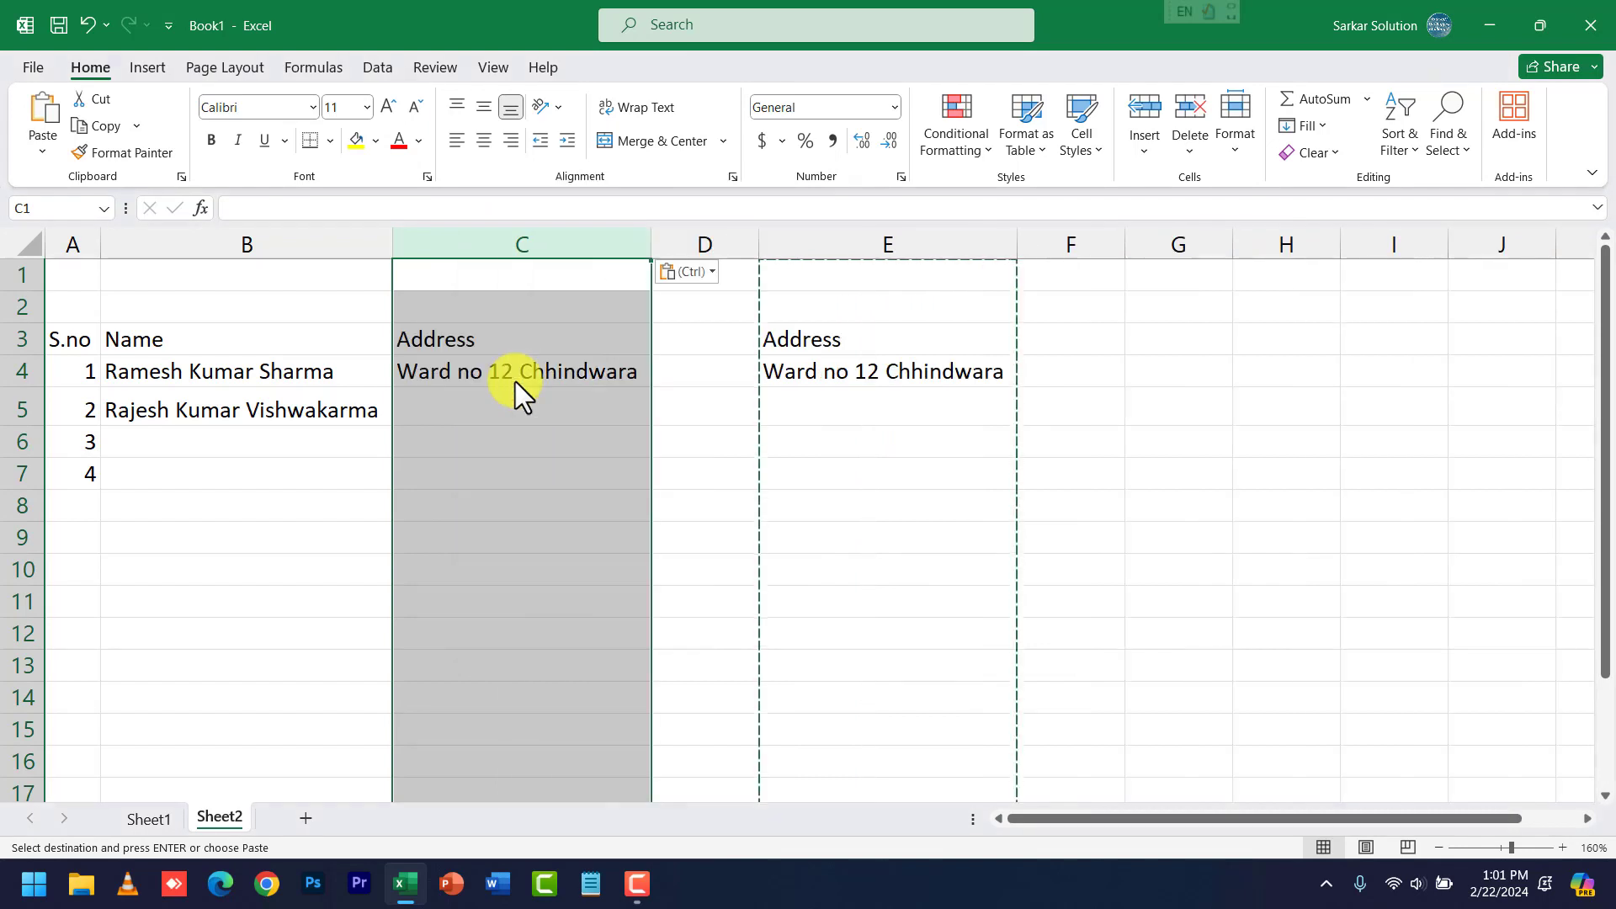
Delete the duplicate Address column in column E.
{"action": "left_click", "coordinate": [851, 243]}
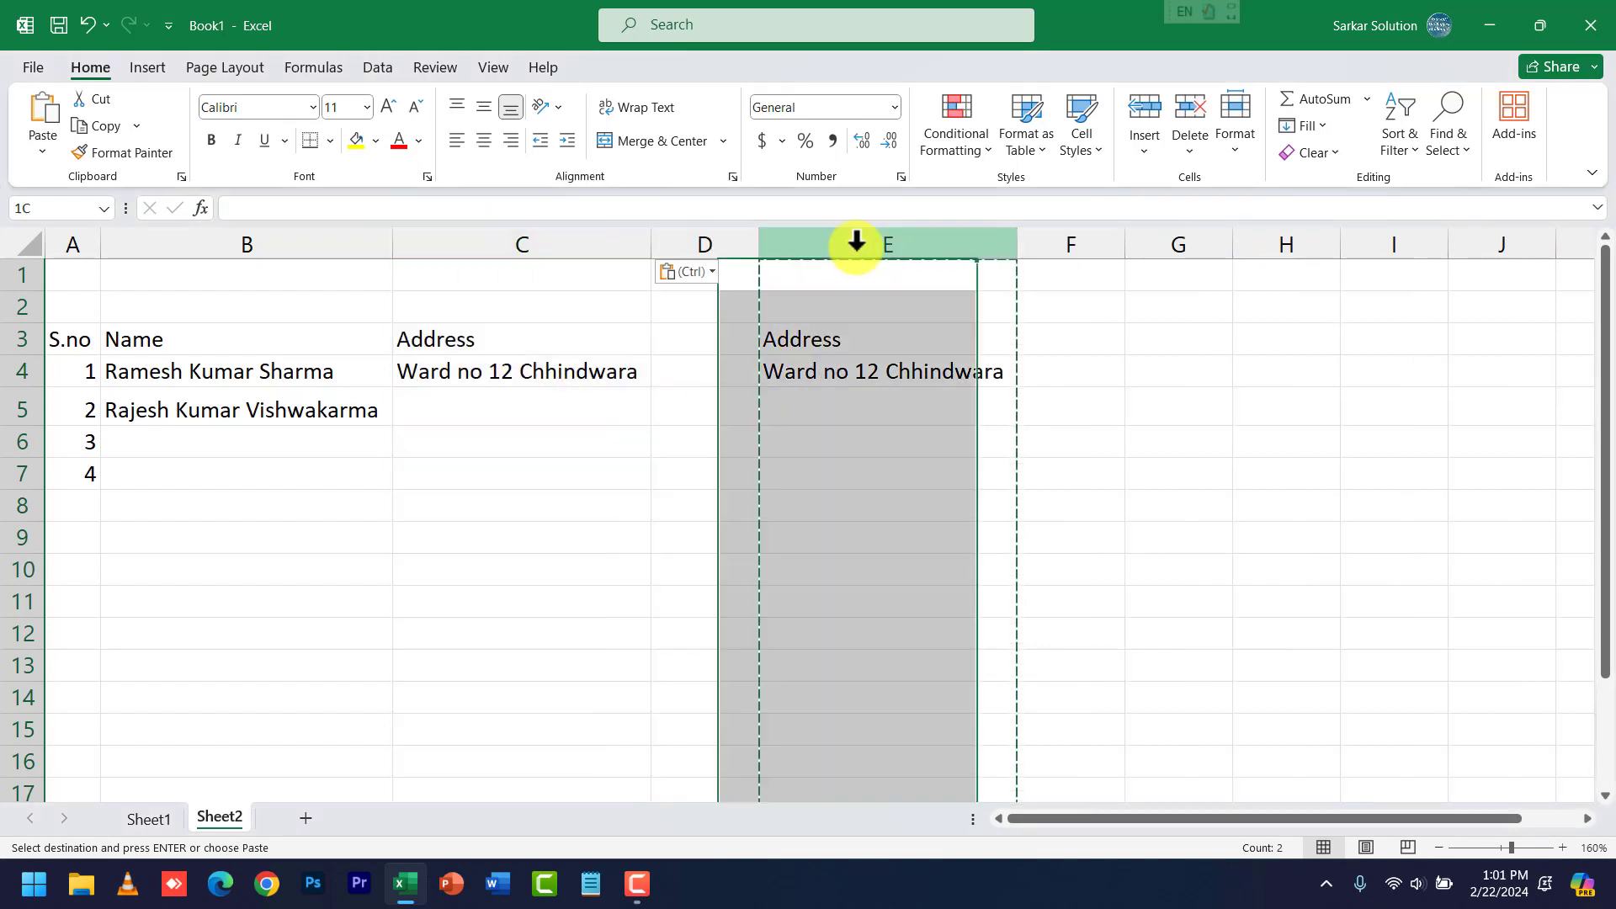
{"action": "right_click", "coordinate": [856, 247]}
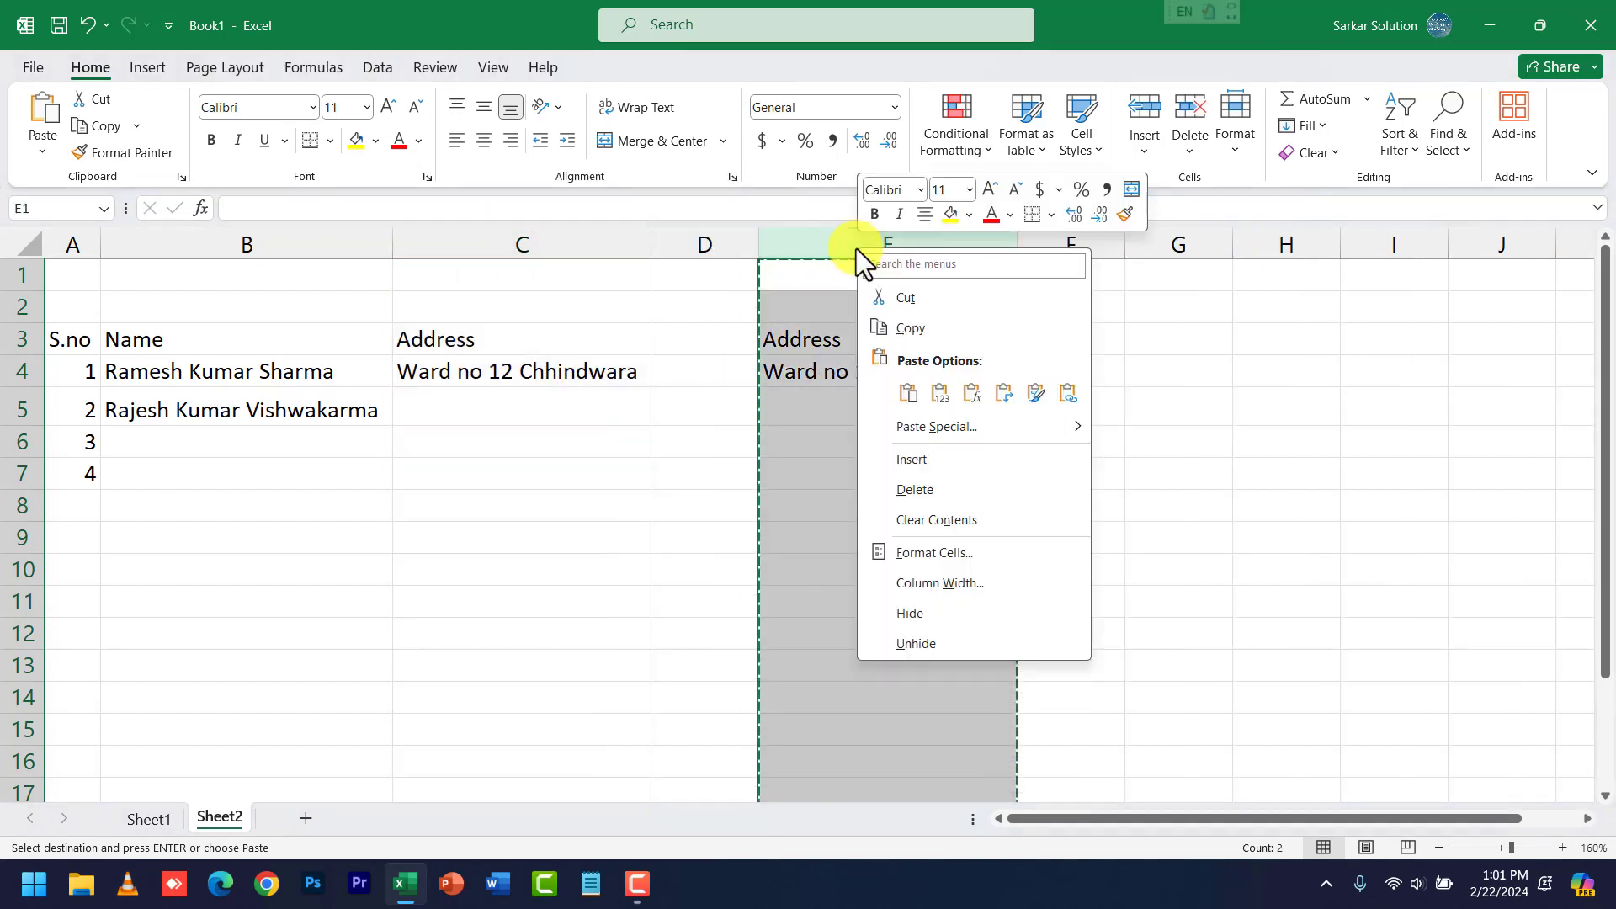
{"action": "key", "text": "Escape"}
{"action": "key", "text": "ctrl+minus"}
{"action": "left_click", "coordinate": [912, 496]}
{"action": "left_click", "coordinate": [618, 414]}
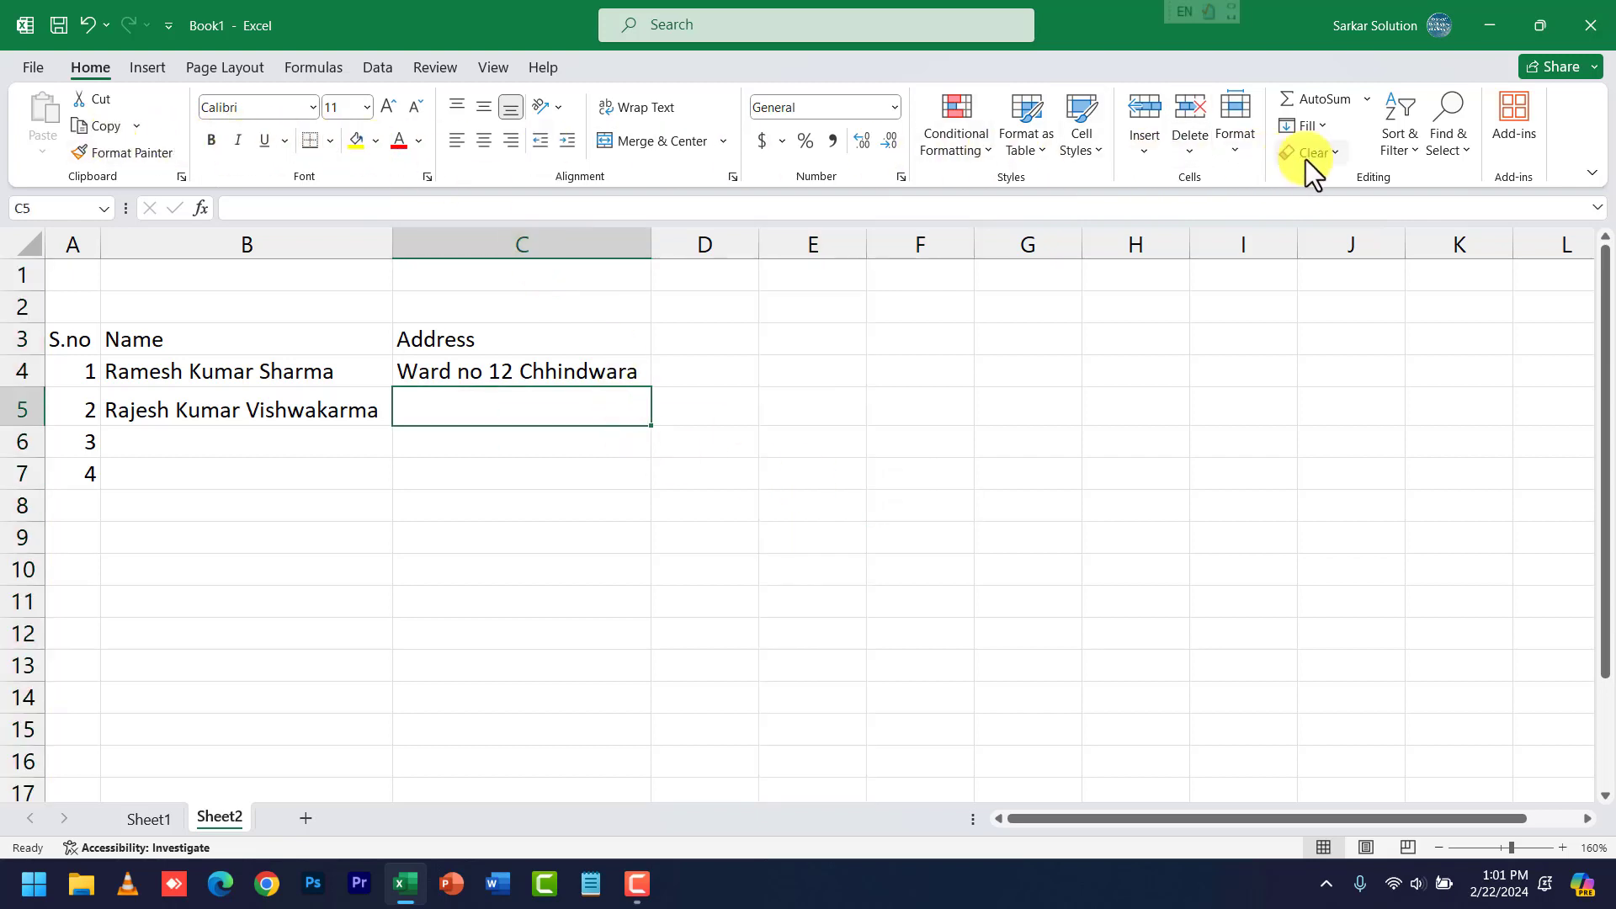
Add a new blank worksheet after Sheet2 and enlarge its view.
{"action": "left_click", "coordinate": [150, 67]}
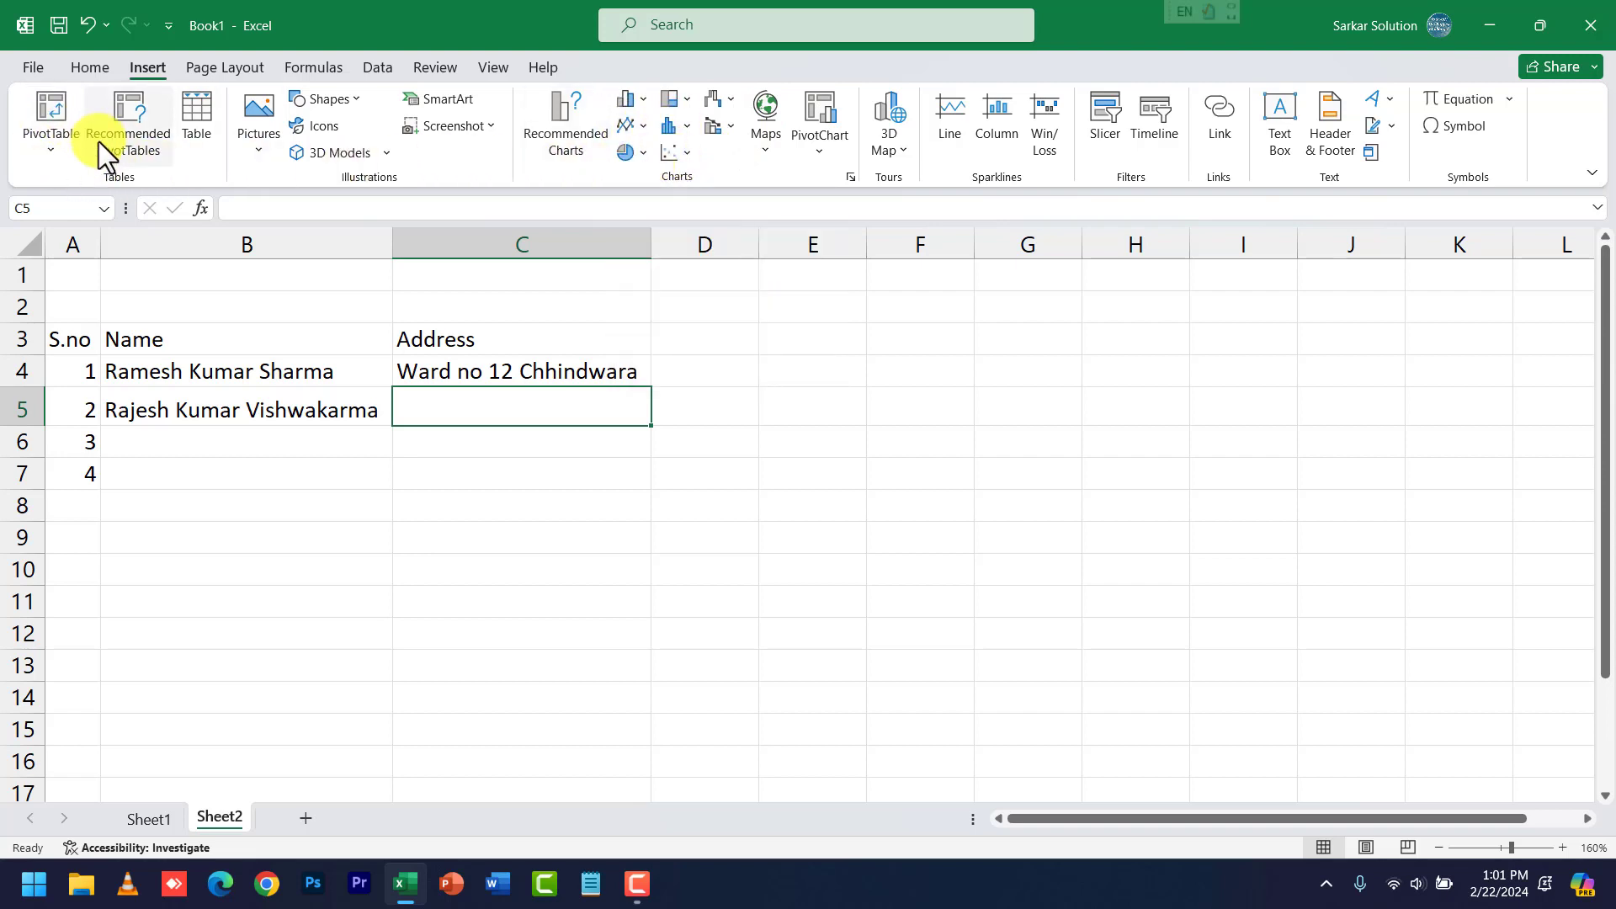
{"action": "left_click", "coordinate": [589, 537]}
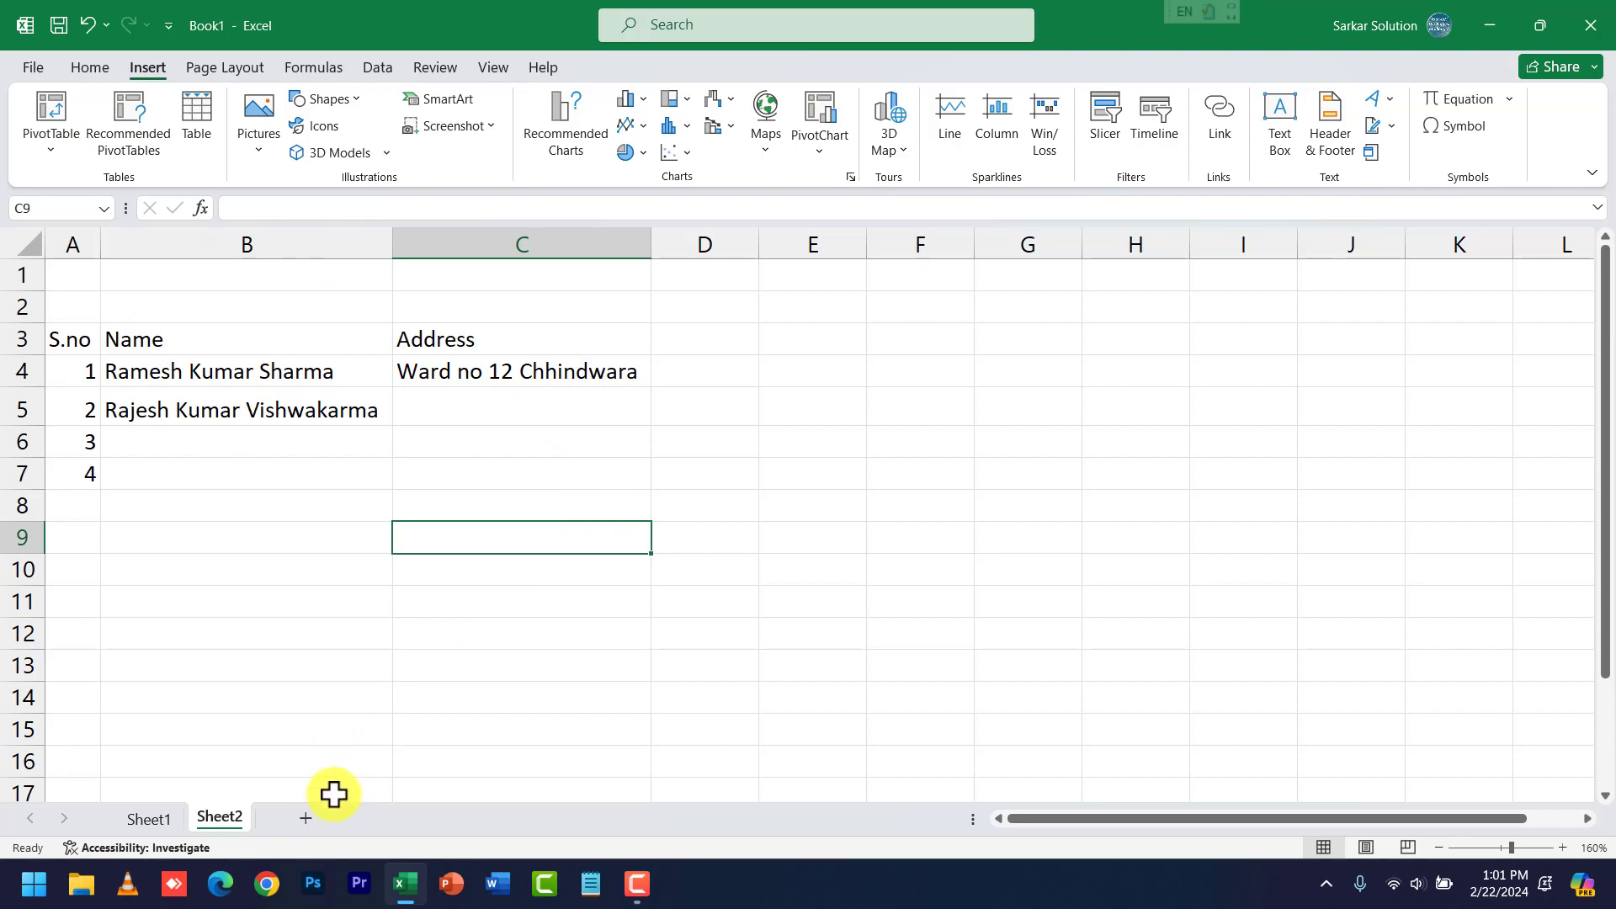
{"action": "left_click", "coordinate": [306, 820]}
{"action": "left_click", "coordinate": [264, 433]}
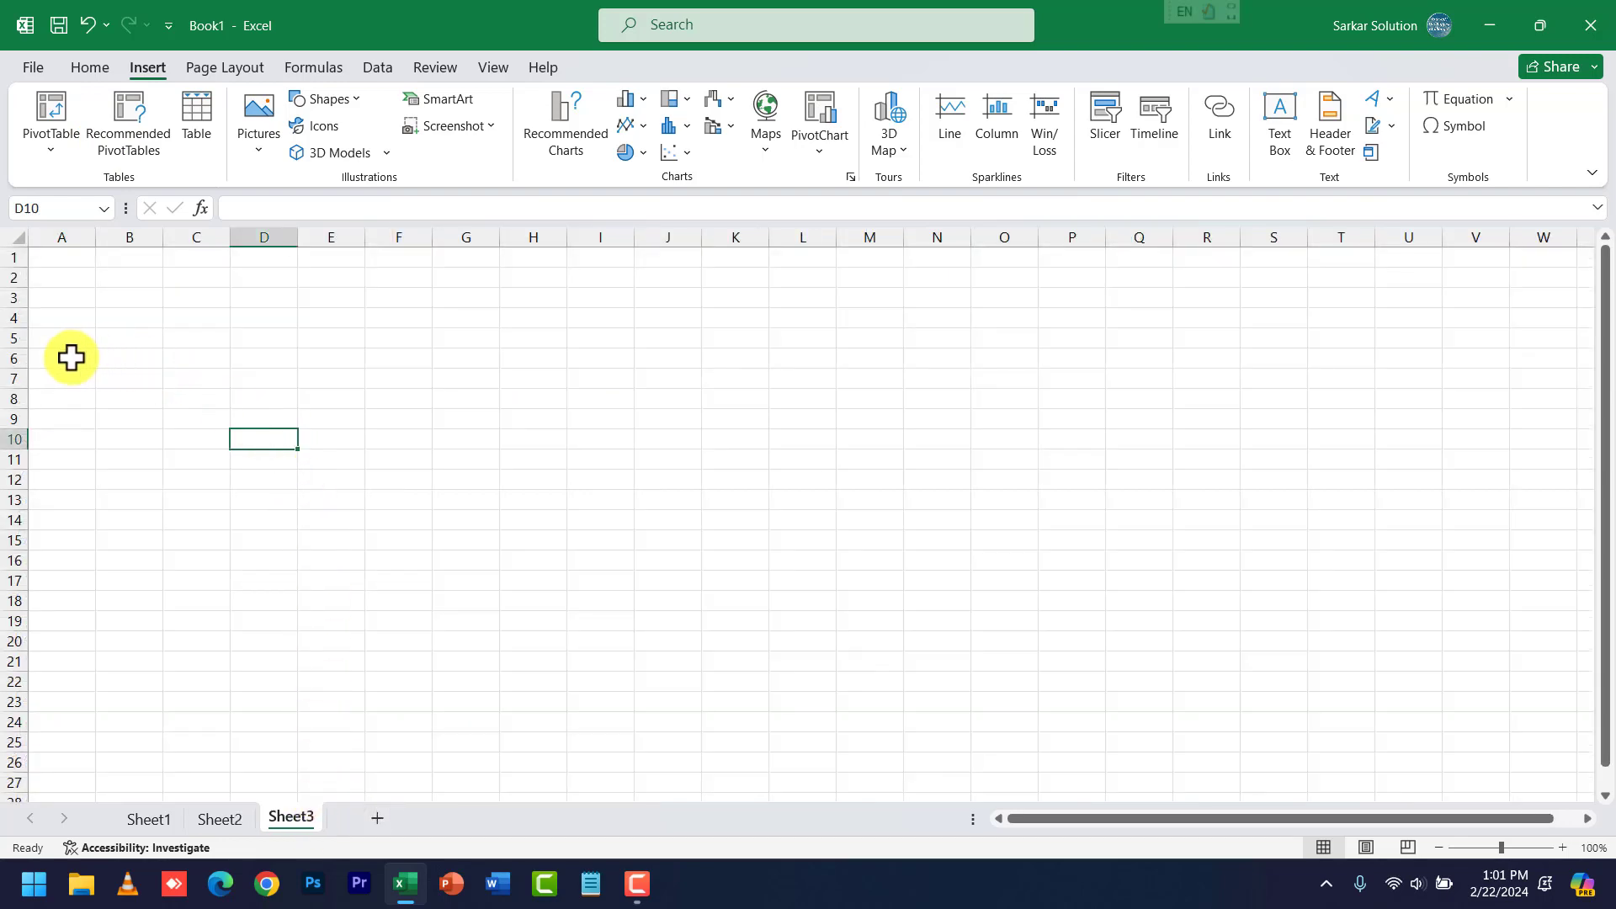
{"action": "scroll", "coordinate": [219, 456], "scroll_direction": "up", "scroll_amount": 7}
{"action": "scroll", "coordinate": [219, 455], "scroll_direction": "up", "scroll_amount": 2}
Enter the heading Mobile in cell B3 of the new sheet.
{"action": "left_click", "coordinate": [321, 425]}
{"action": "left_click", "coordinate": [305, 390]}
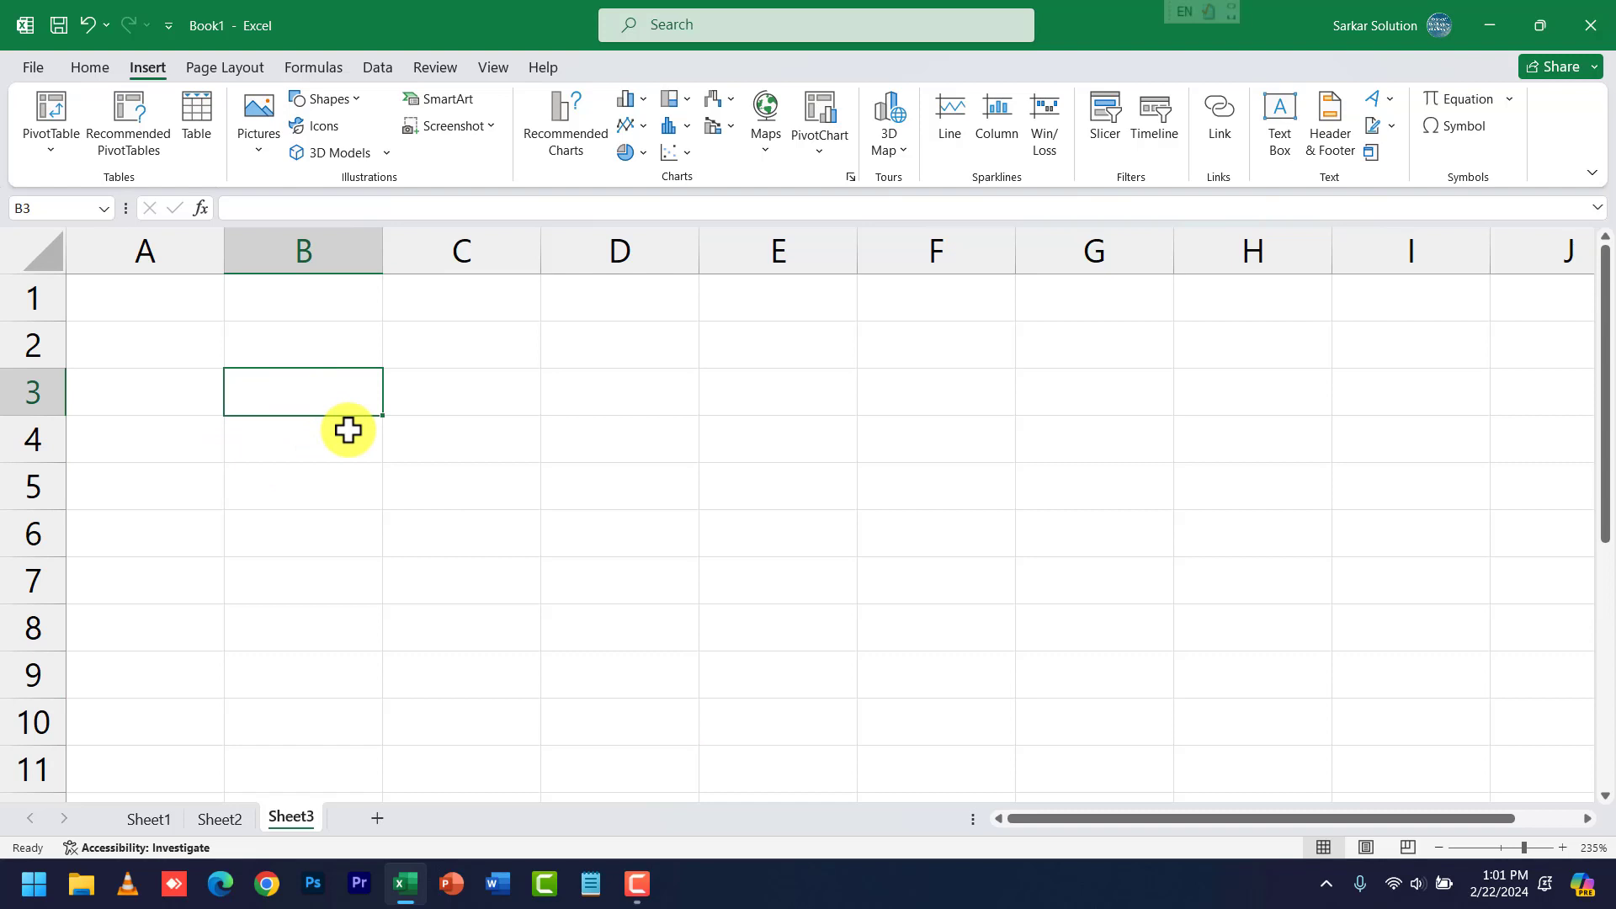
{"action": "type", "text": "M"}
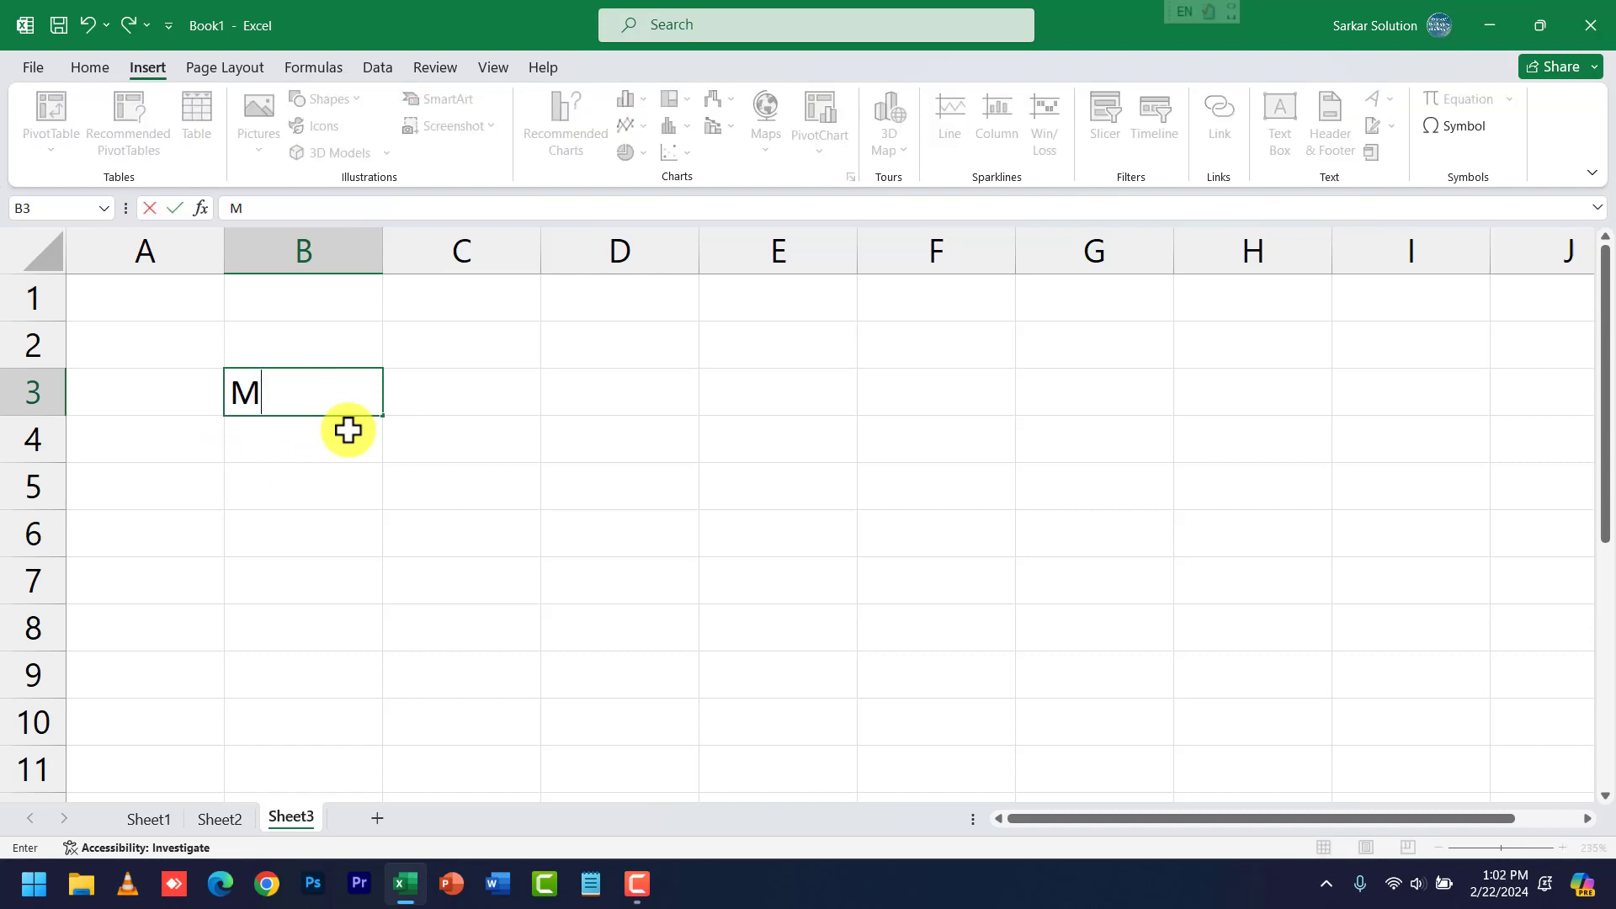
{"action": "key", "text": "BackSpace"}
{"action": "left_click", "coordinate": [348, 430]}
{"action": "key", "text": "Up"}
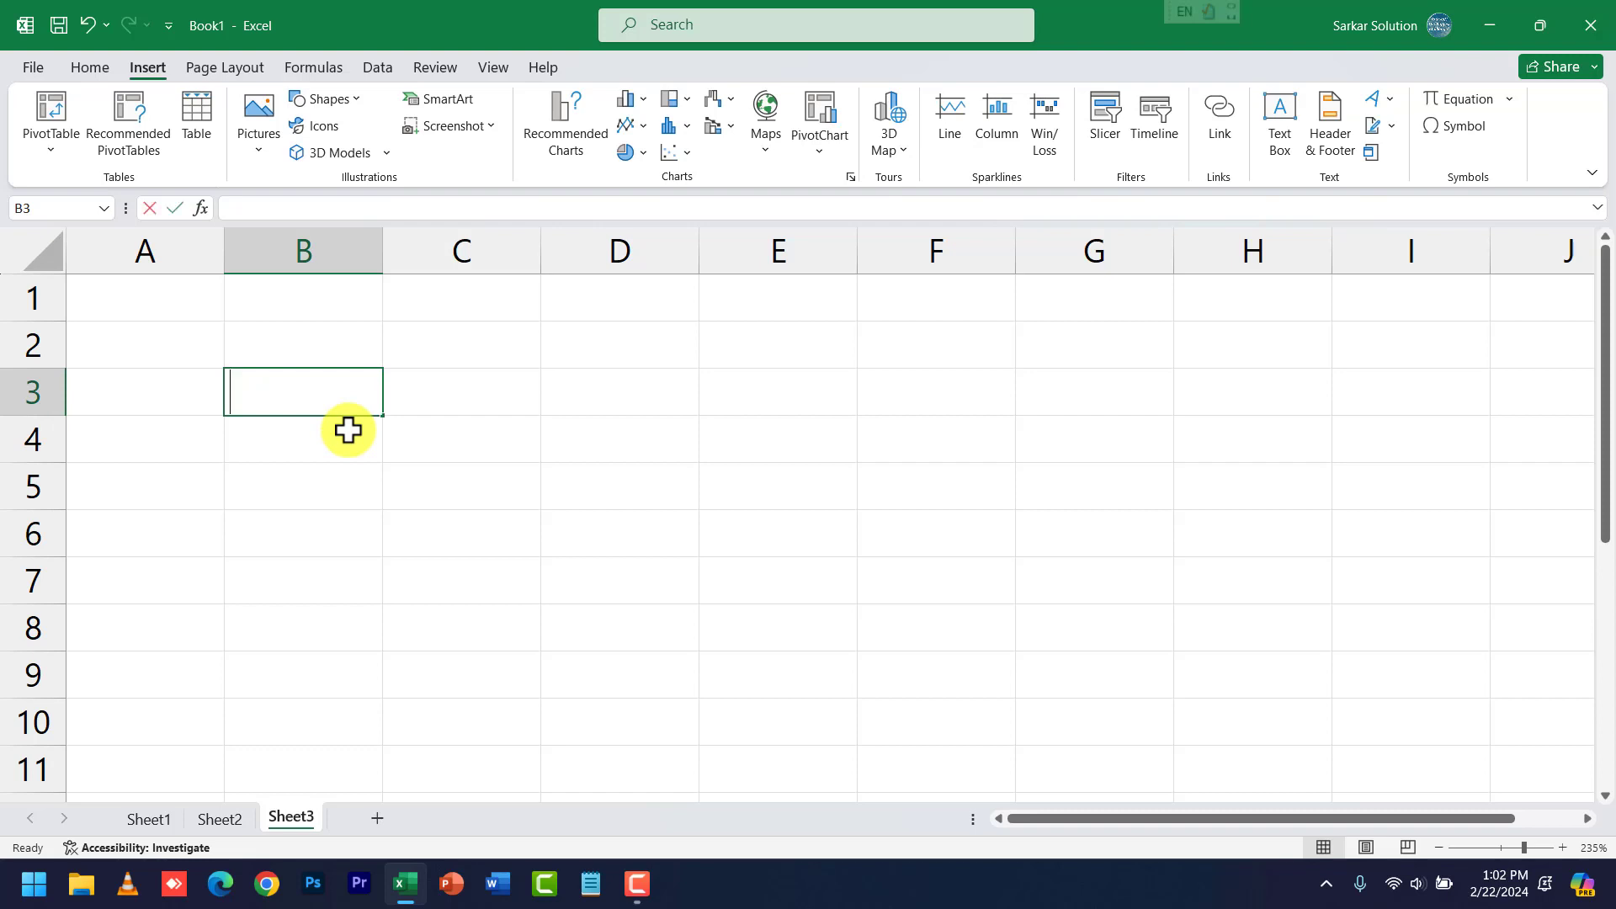
{"action": "type", "text": "Mobile"}
{"action": "key", "text": "Return"}
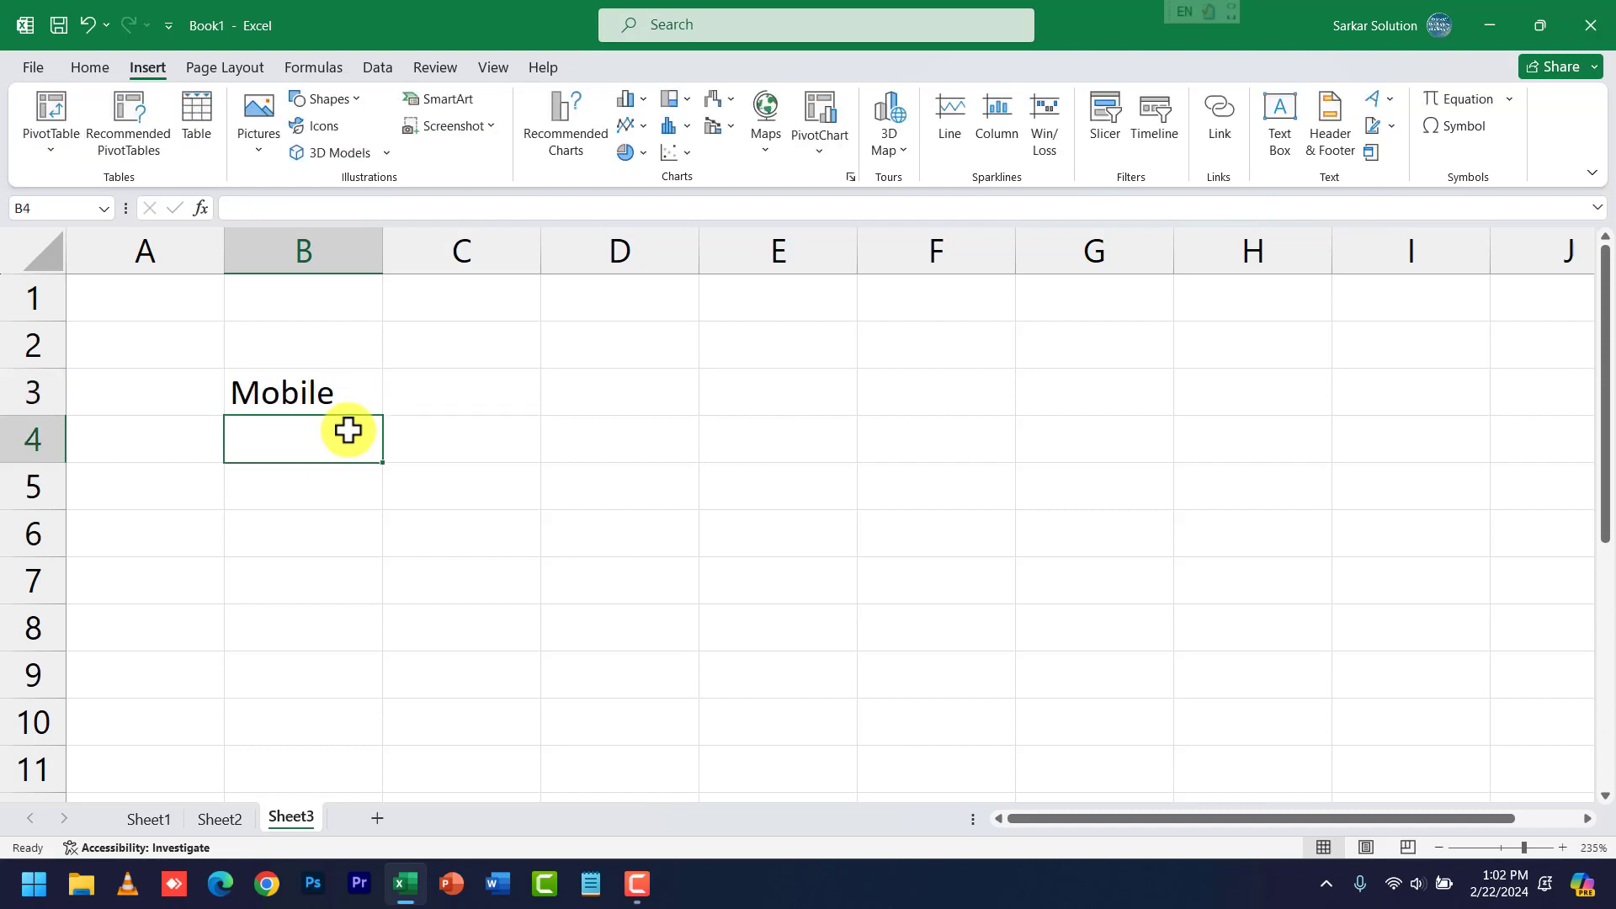
List the brands Samsung, Redmi, Realme and Apple in cells B4 to B7 under the Mobile heading.
{"action": "type", "text": "Samsung"}
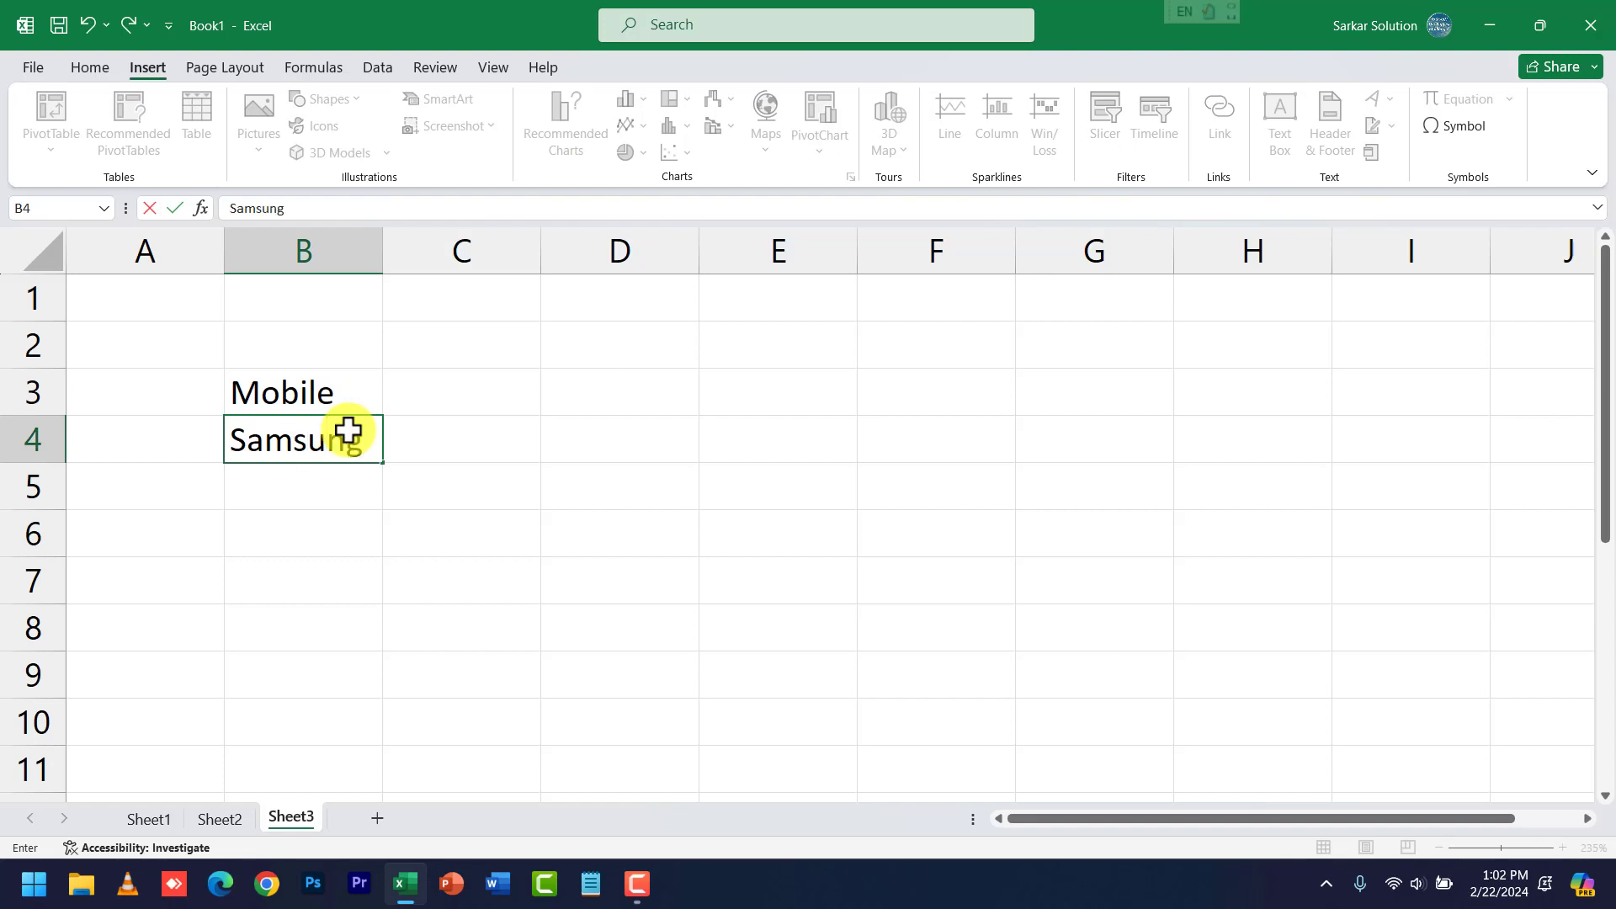
{"action": "key", "text": "Return"}
{"action": "type", "text": "Redmi"}
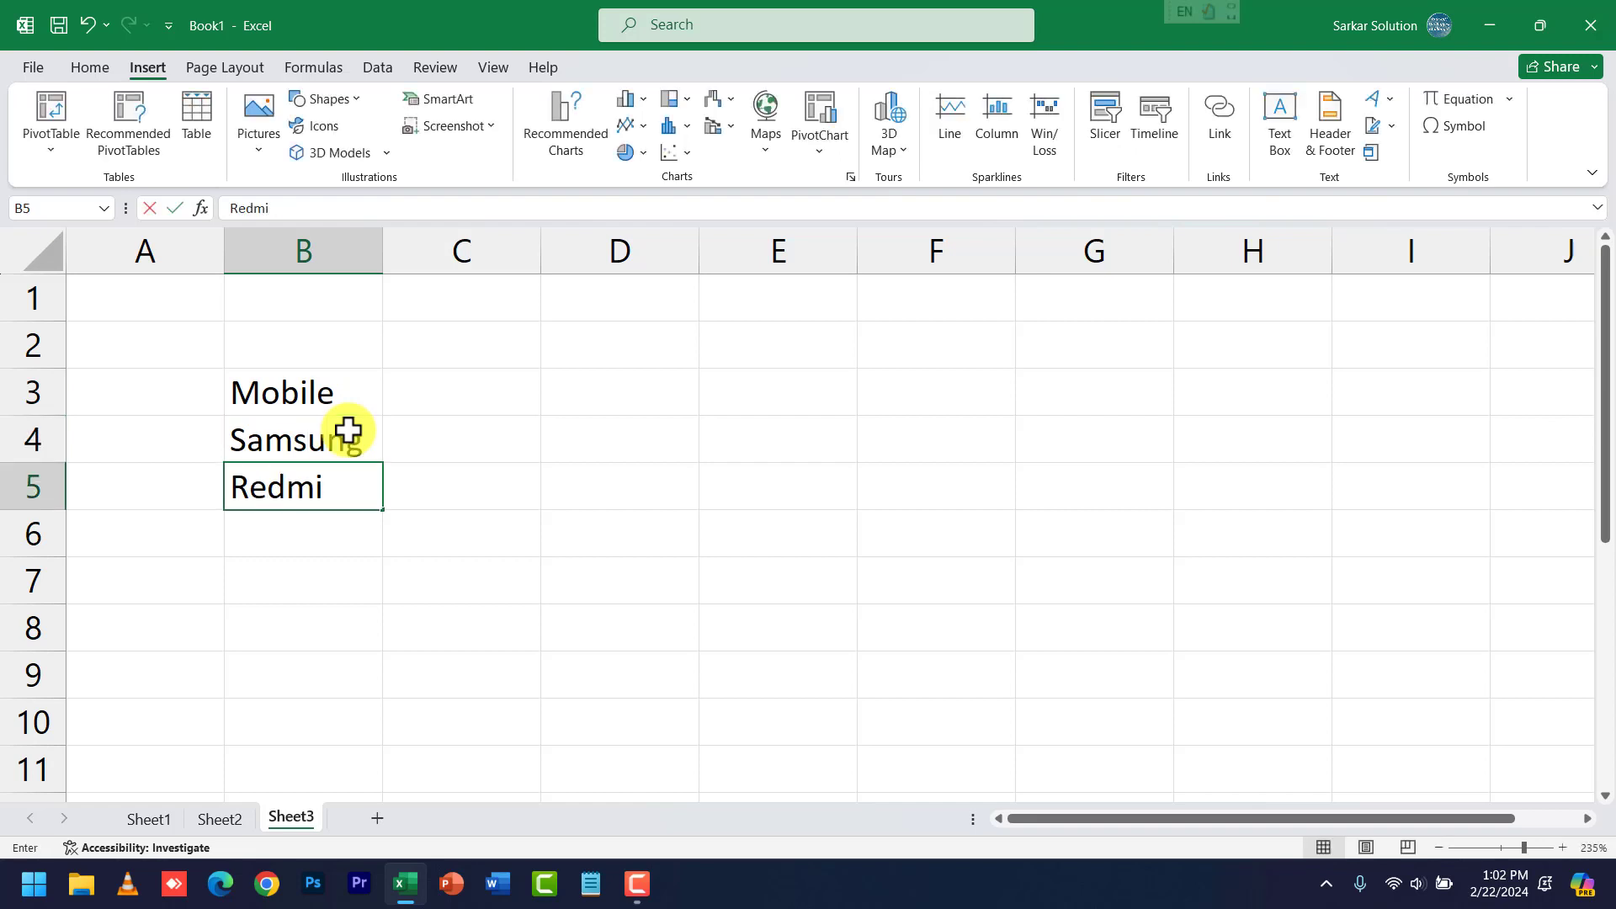
{"action": "key", "text": "Return"}
{"action": "type", "text": "Realme"}
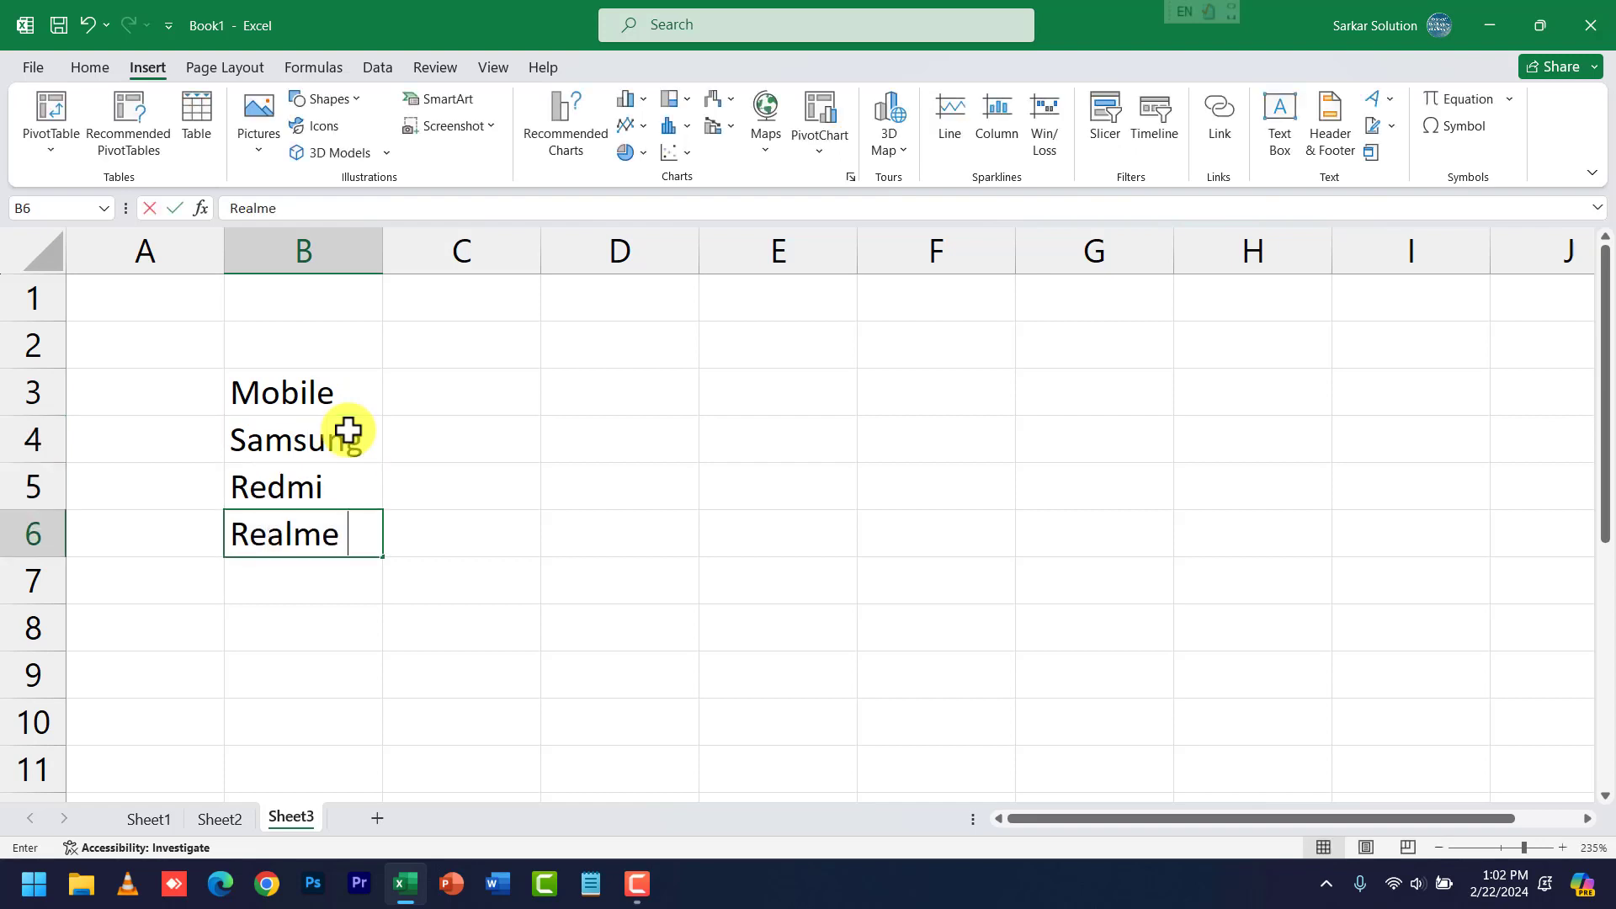
{"action": "key", "text": "Return"}
{"action": "type", "text": "Apple"}
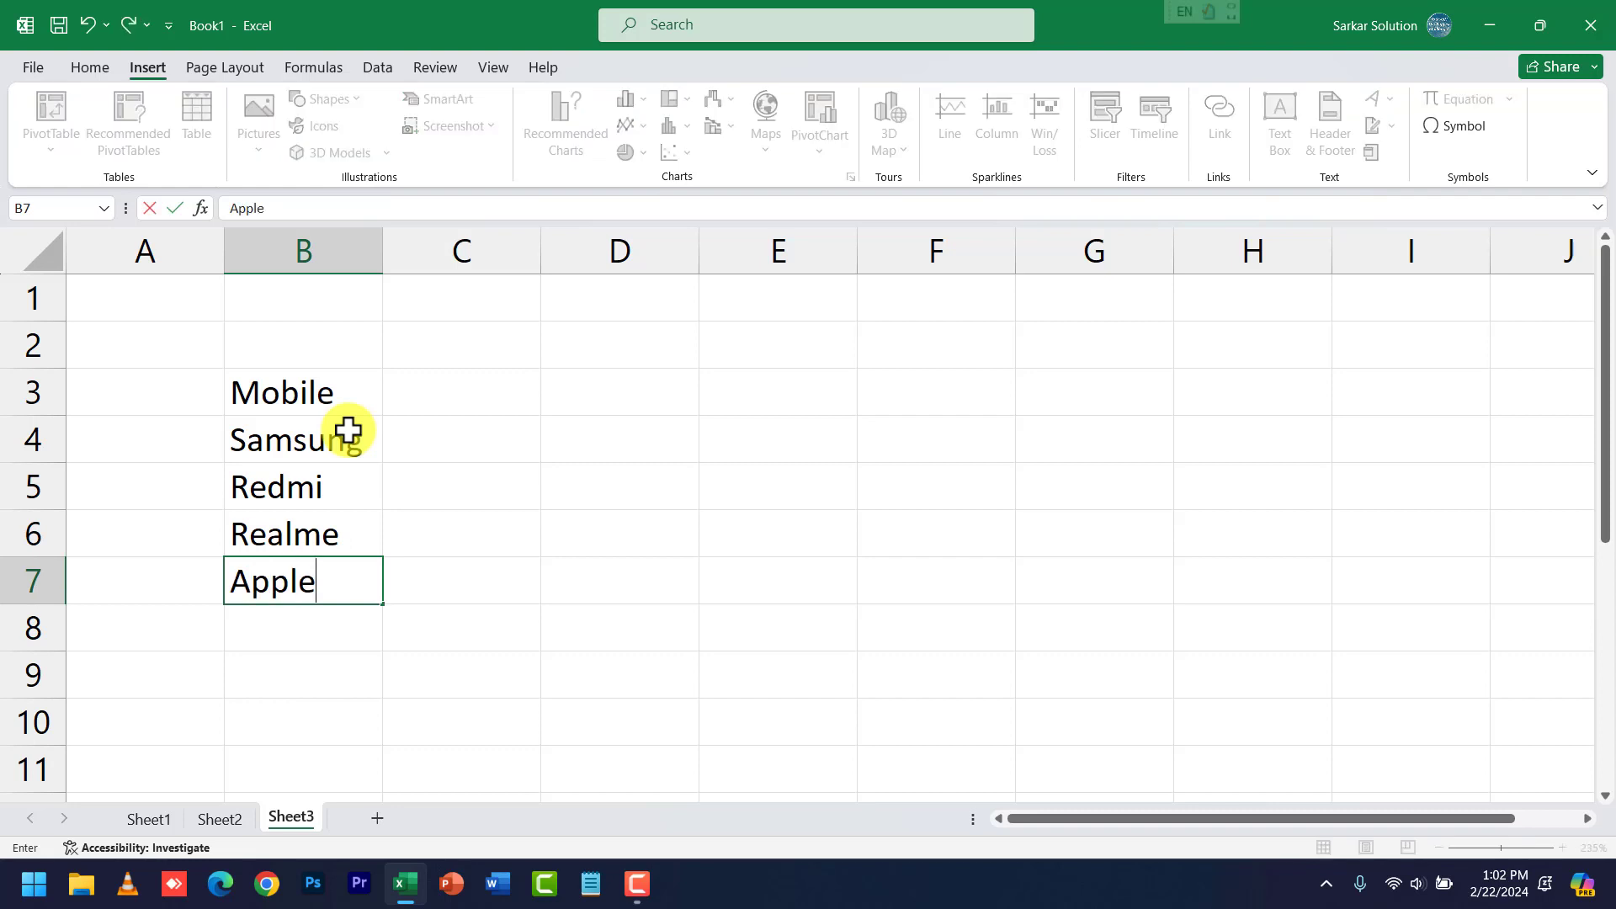
{"action": "key", "text": "Up"}
Enter the year headings 2021, 2022 and 2023 in cells C3 to E3.
{"action": "key", "text": "Up"}
{"action": "key", "text": "Up"}
{"action": "key", "text": "Up"}
{"action": "key", "text": "Right"}
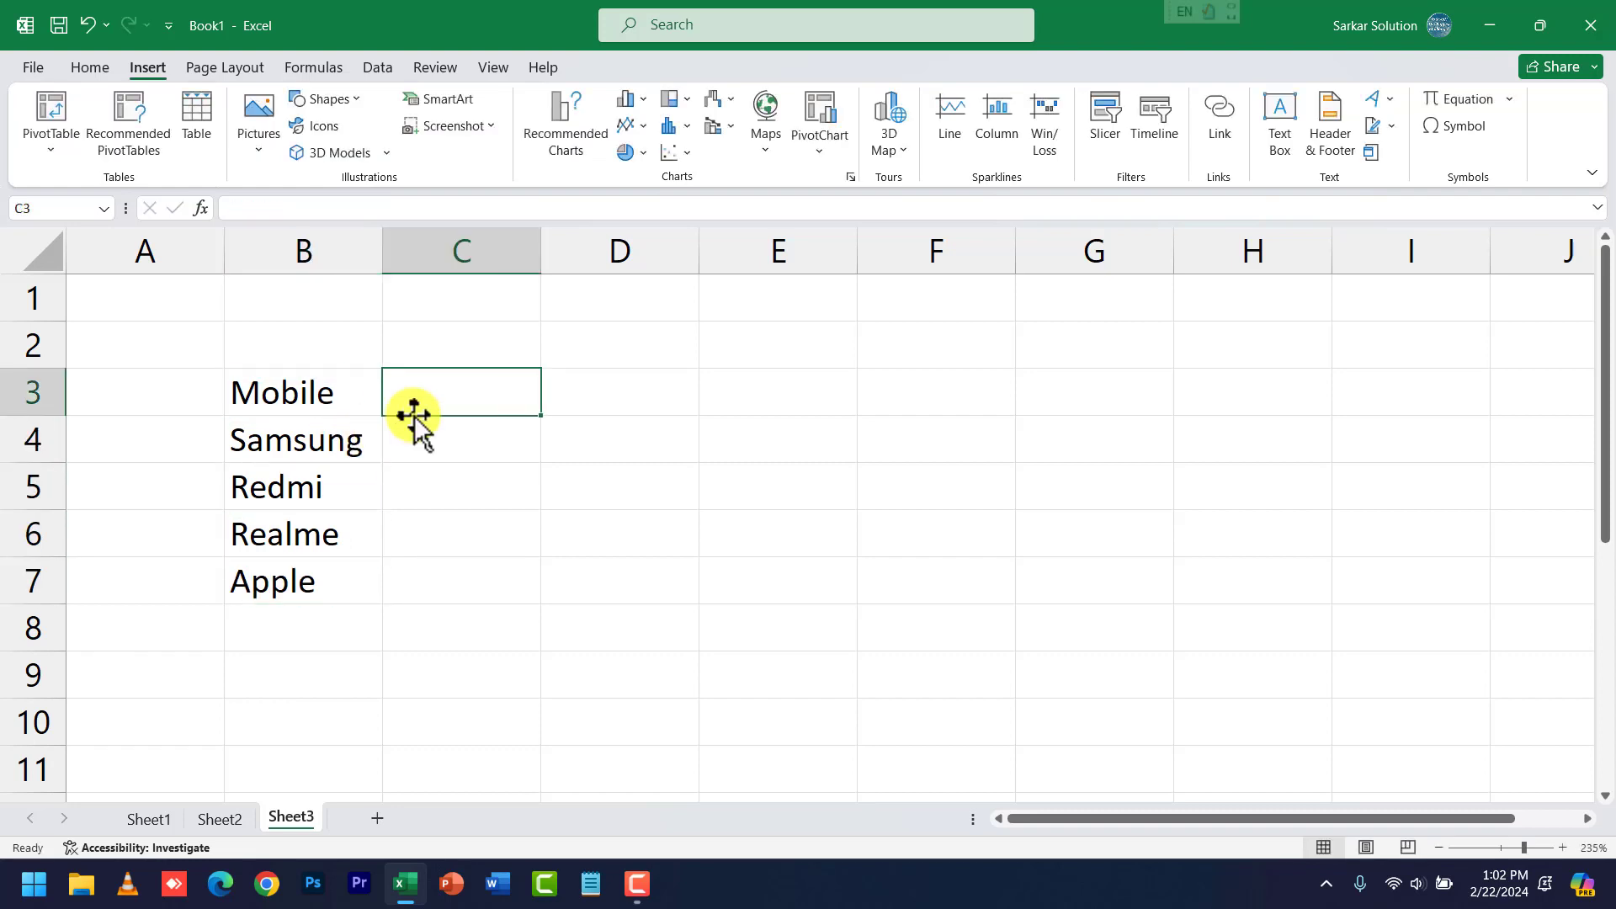
{"action": "type", "text": "2021"}
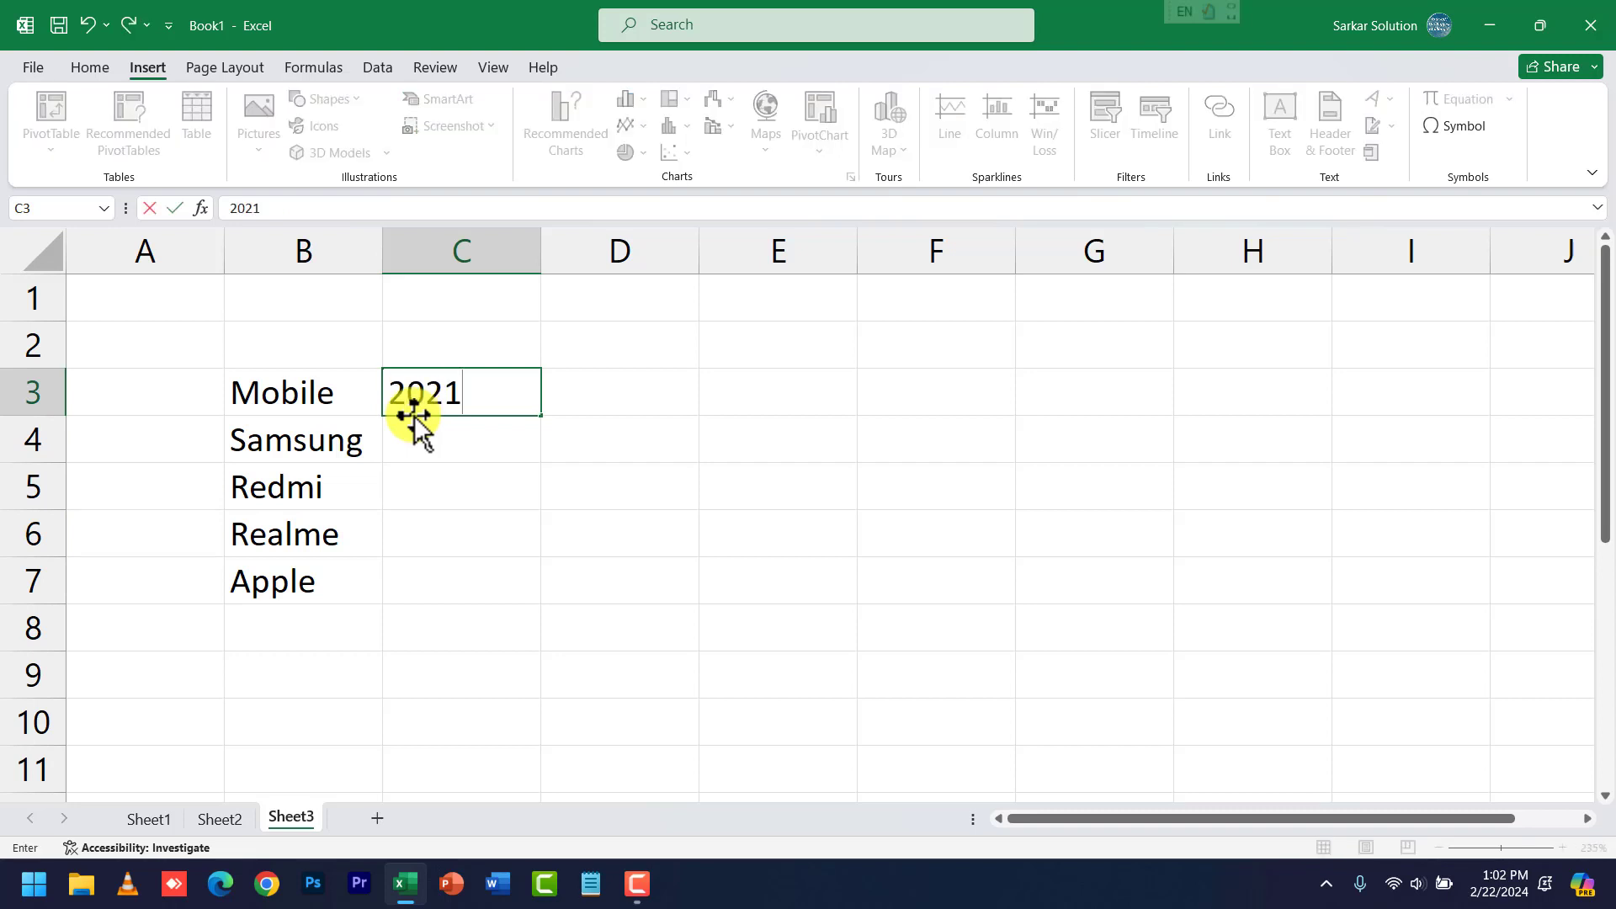
{"action": "key", "text": "Tab"}
{"action": "type", "text": "2022"}
{"action": "key", "text": "Tab"}
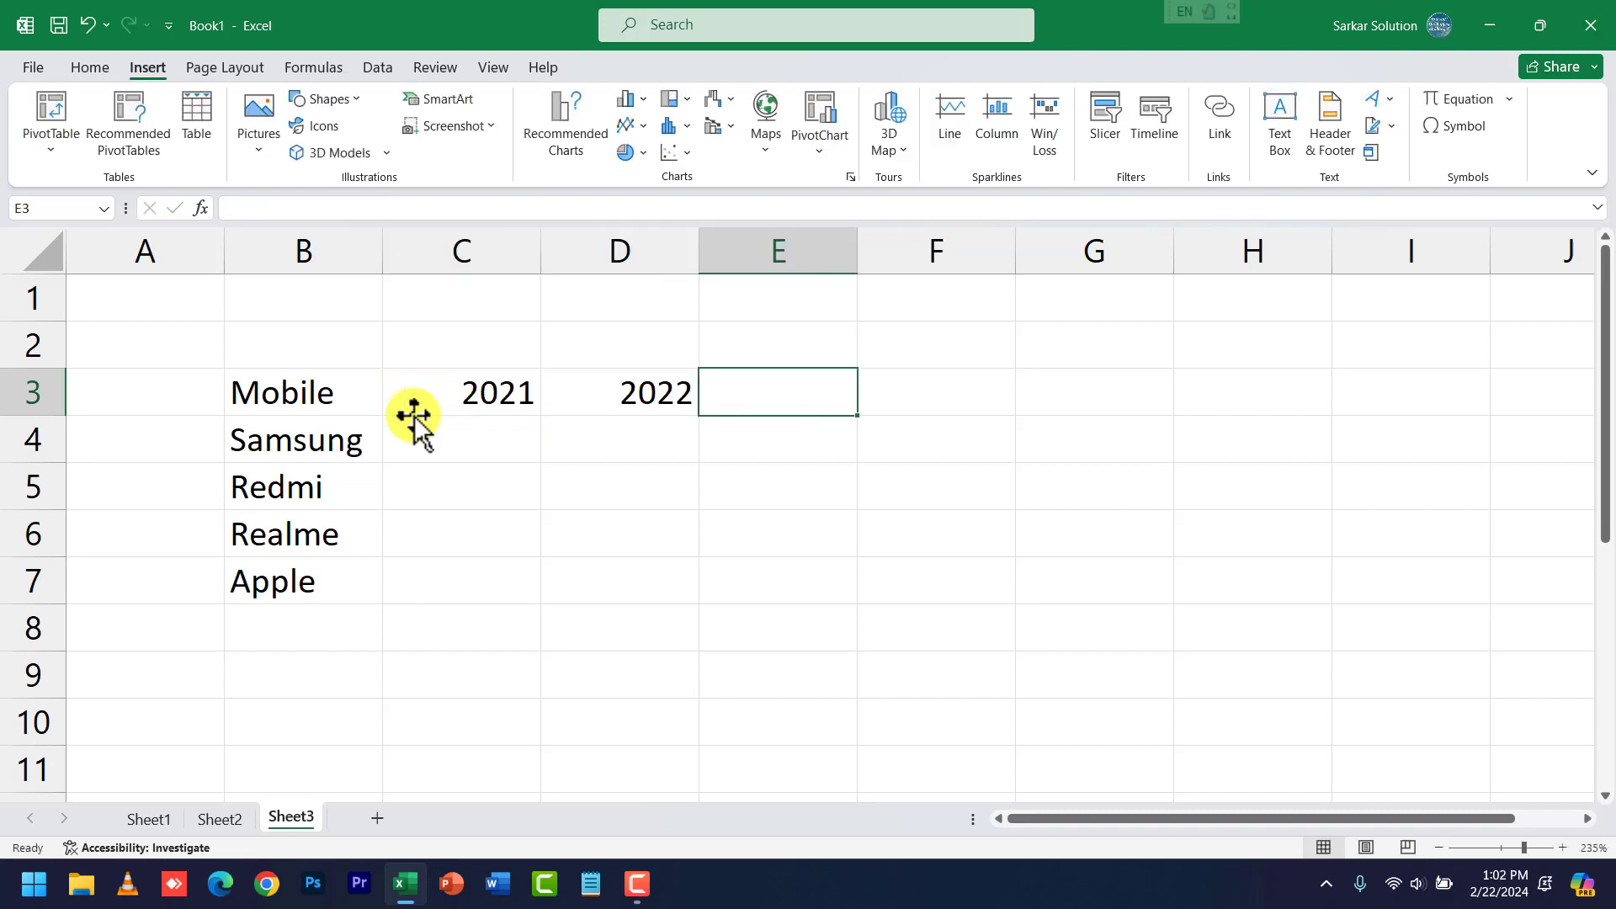
{"action": "type", "text": "2023"}
{"action": "key", "text": "Down"}
Fill the Samsung row with 20, 25 and 15 for 2021, 2022 and 2023.
{"action": "key", "text": "Left"}
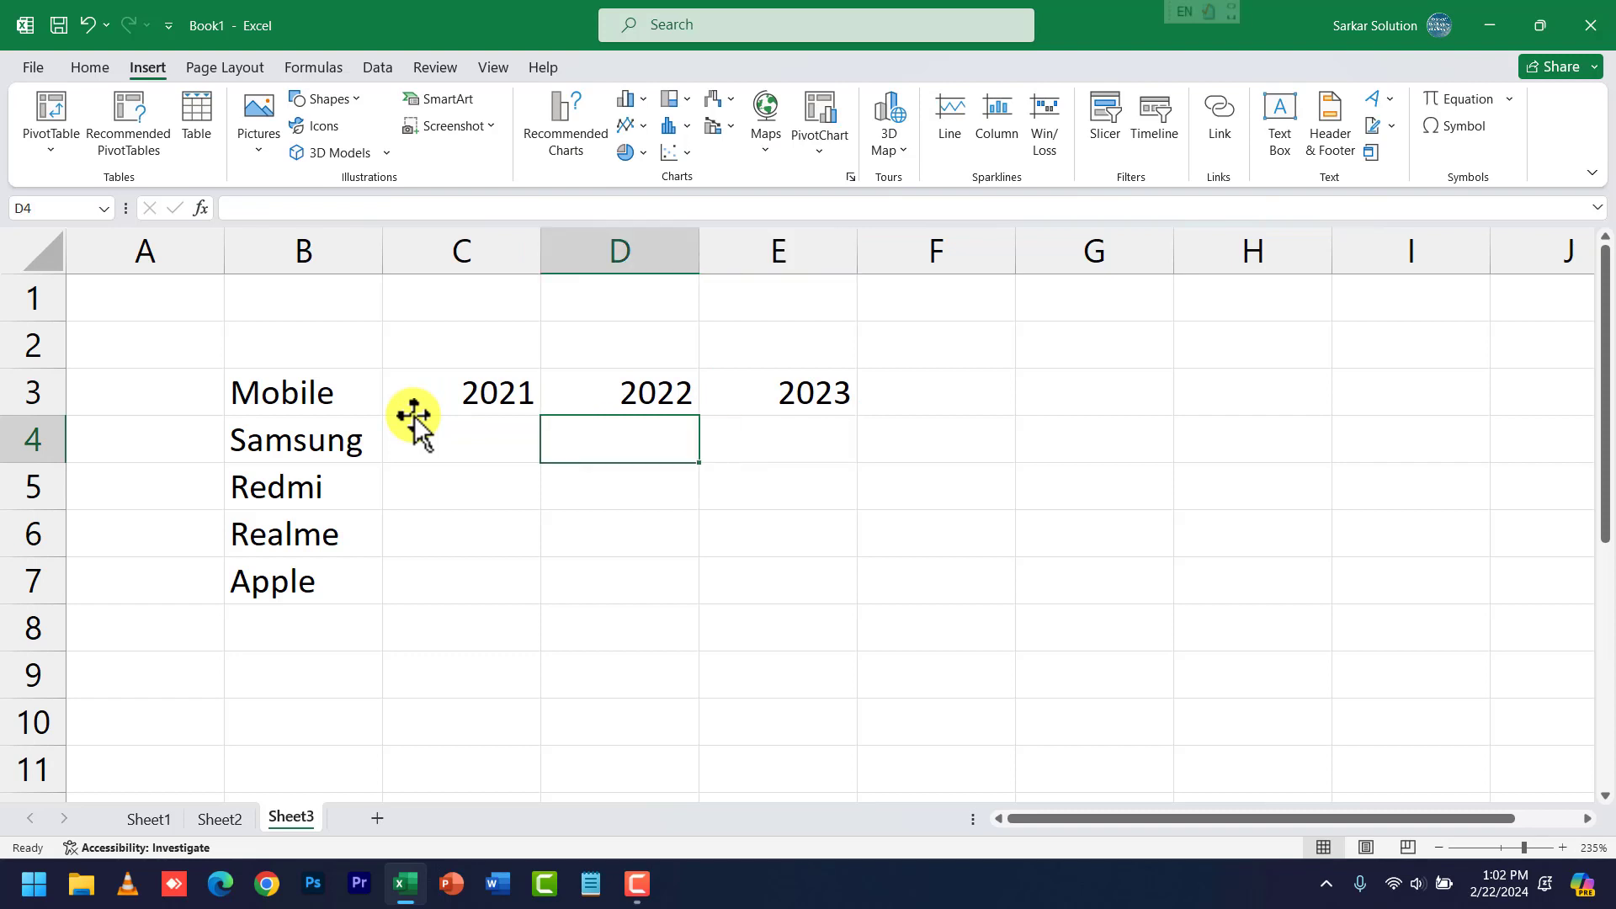
{"action": "key", "text": "Left"}
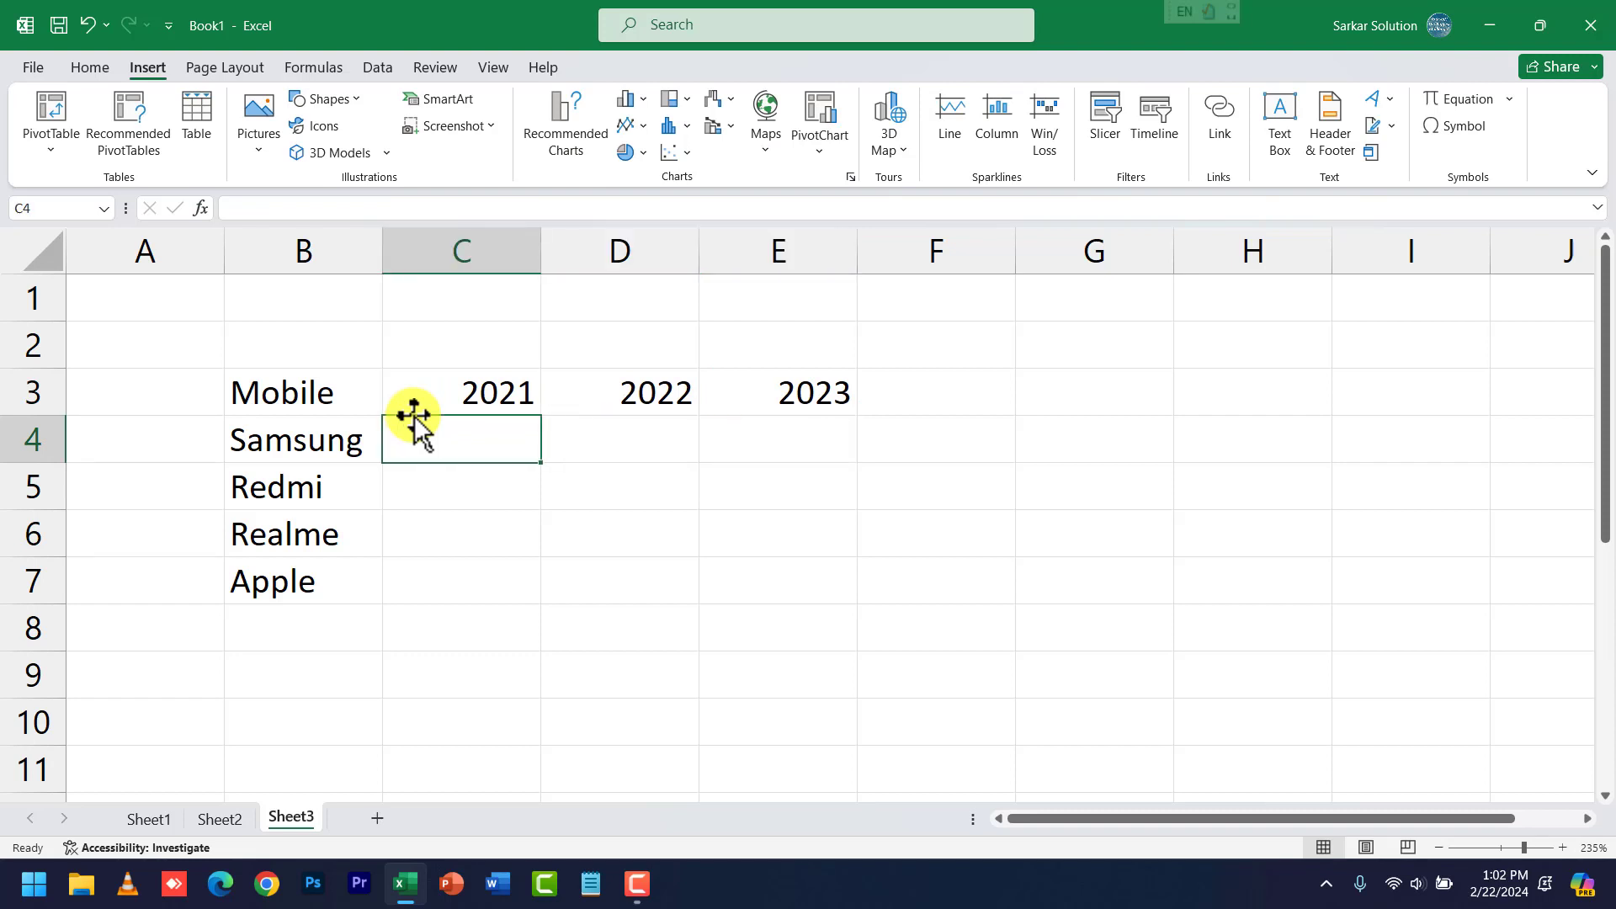
{"action": "type", "text": "20"}
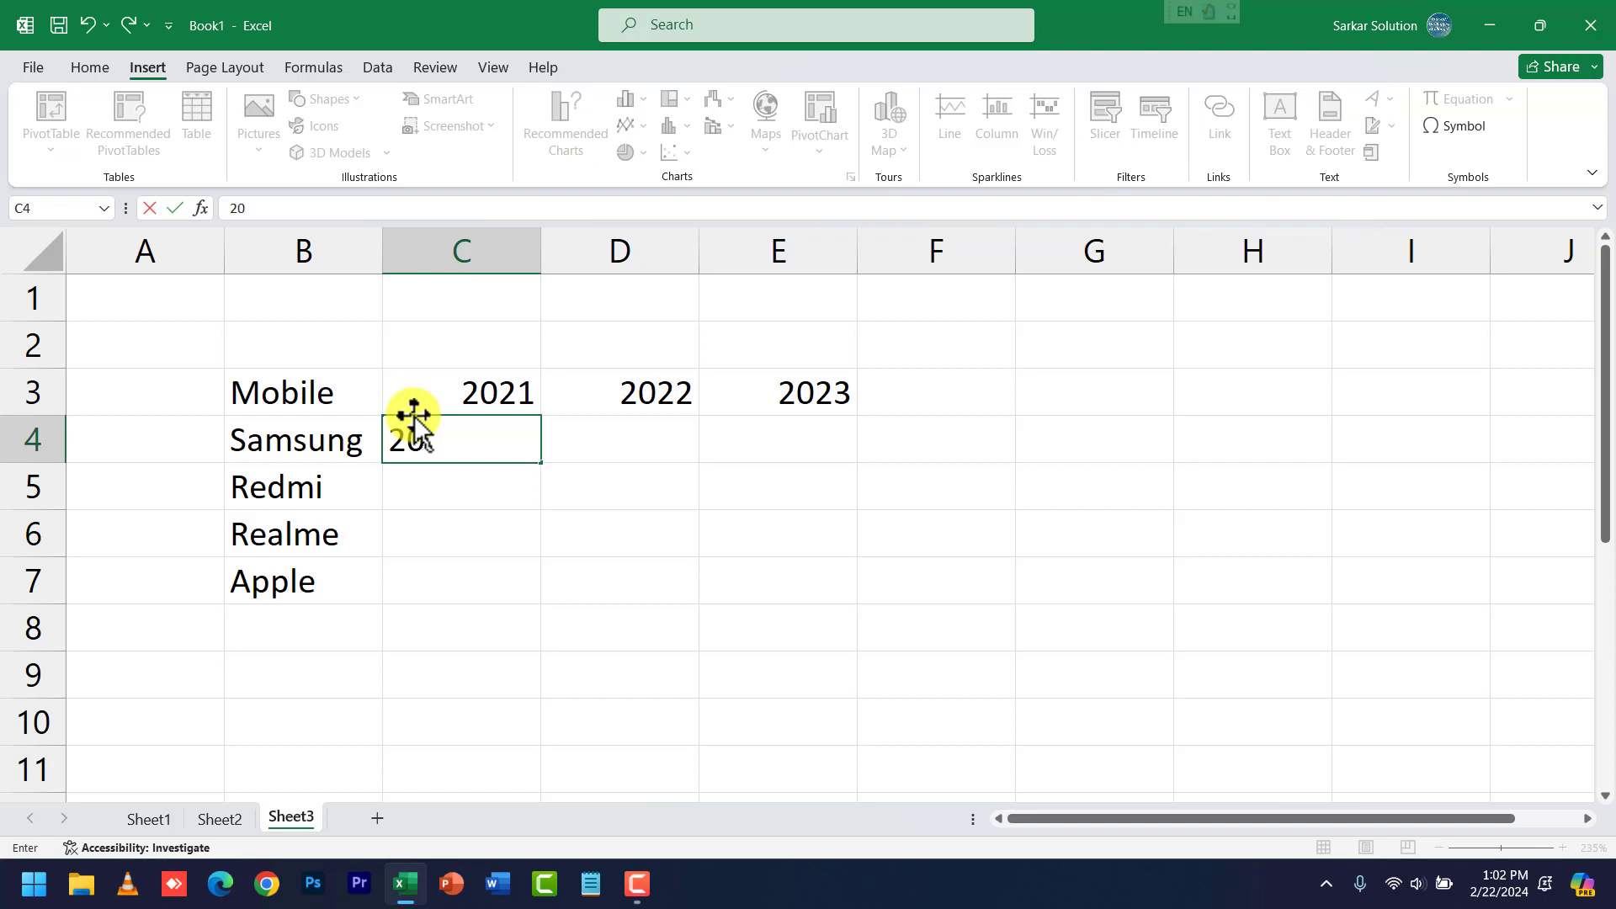
{"action": "key", "text": "Tab"}
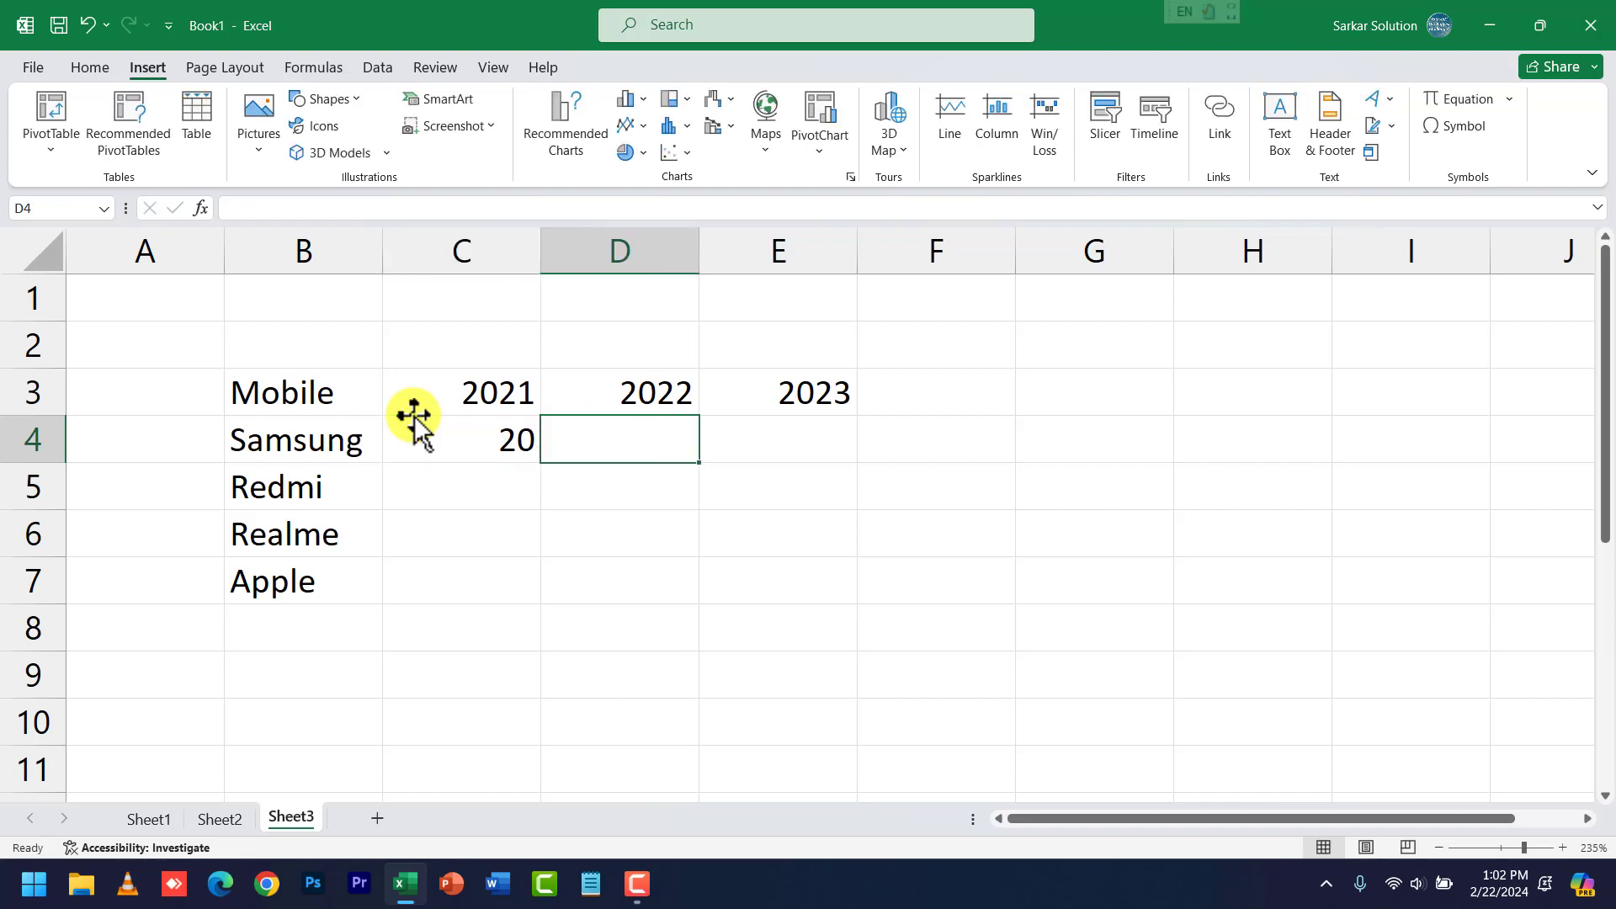
{"action": "type", "text": "25"}
{"action": "key", "text": "Tab"}
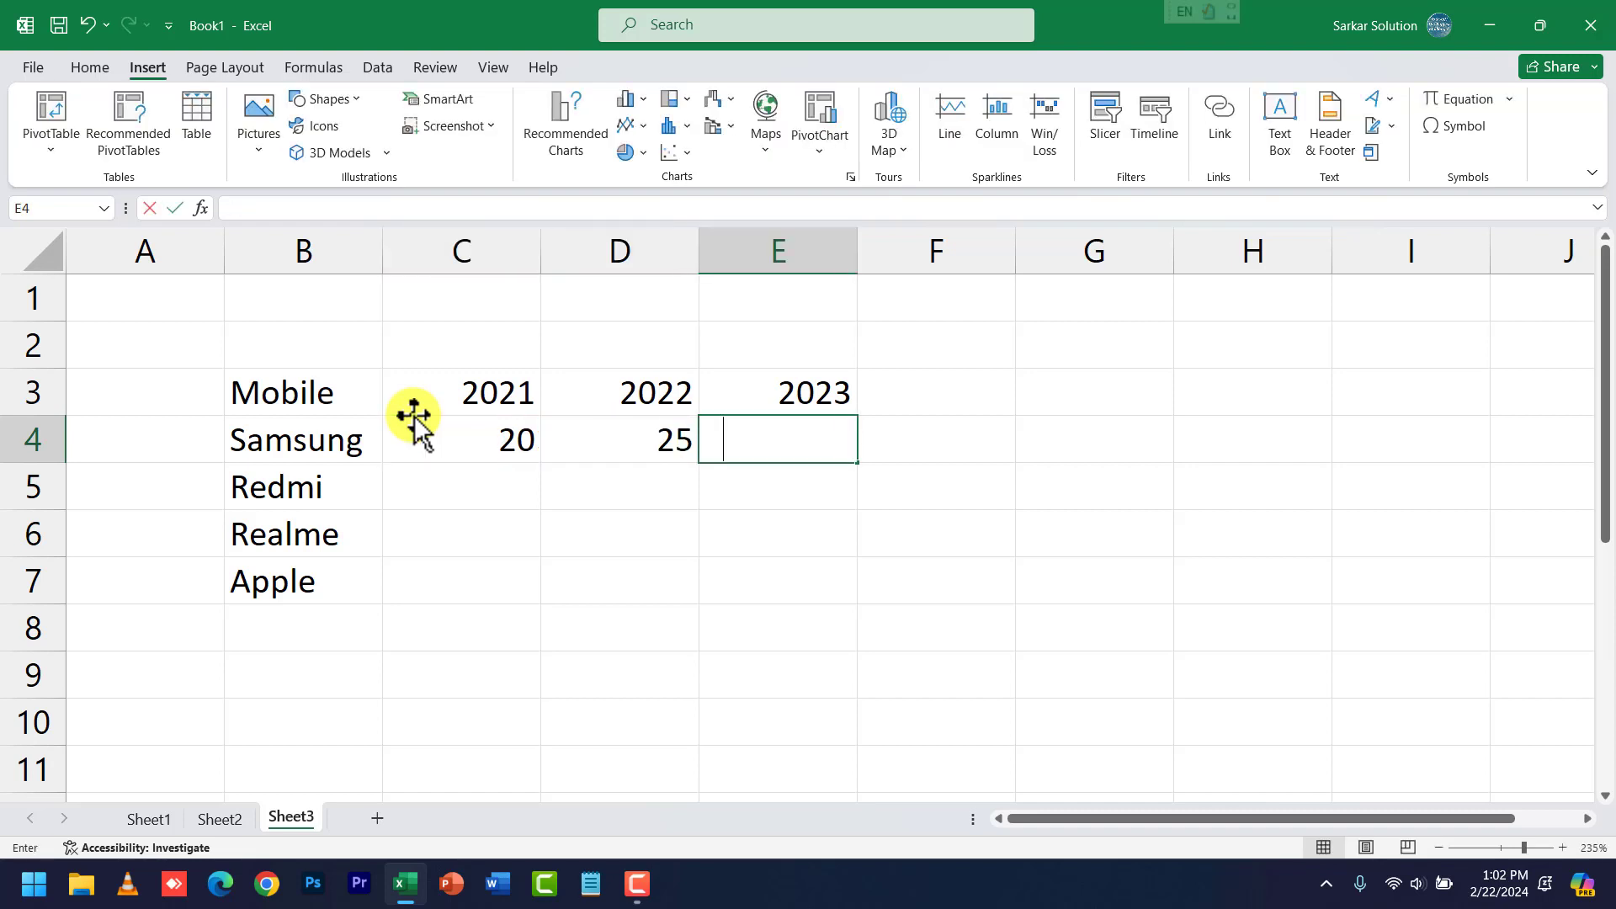
{"action": "type", "text": "2"}
{"action": "key", "text": "BackSpace"}
{"action": "type", "text": "15"}
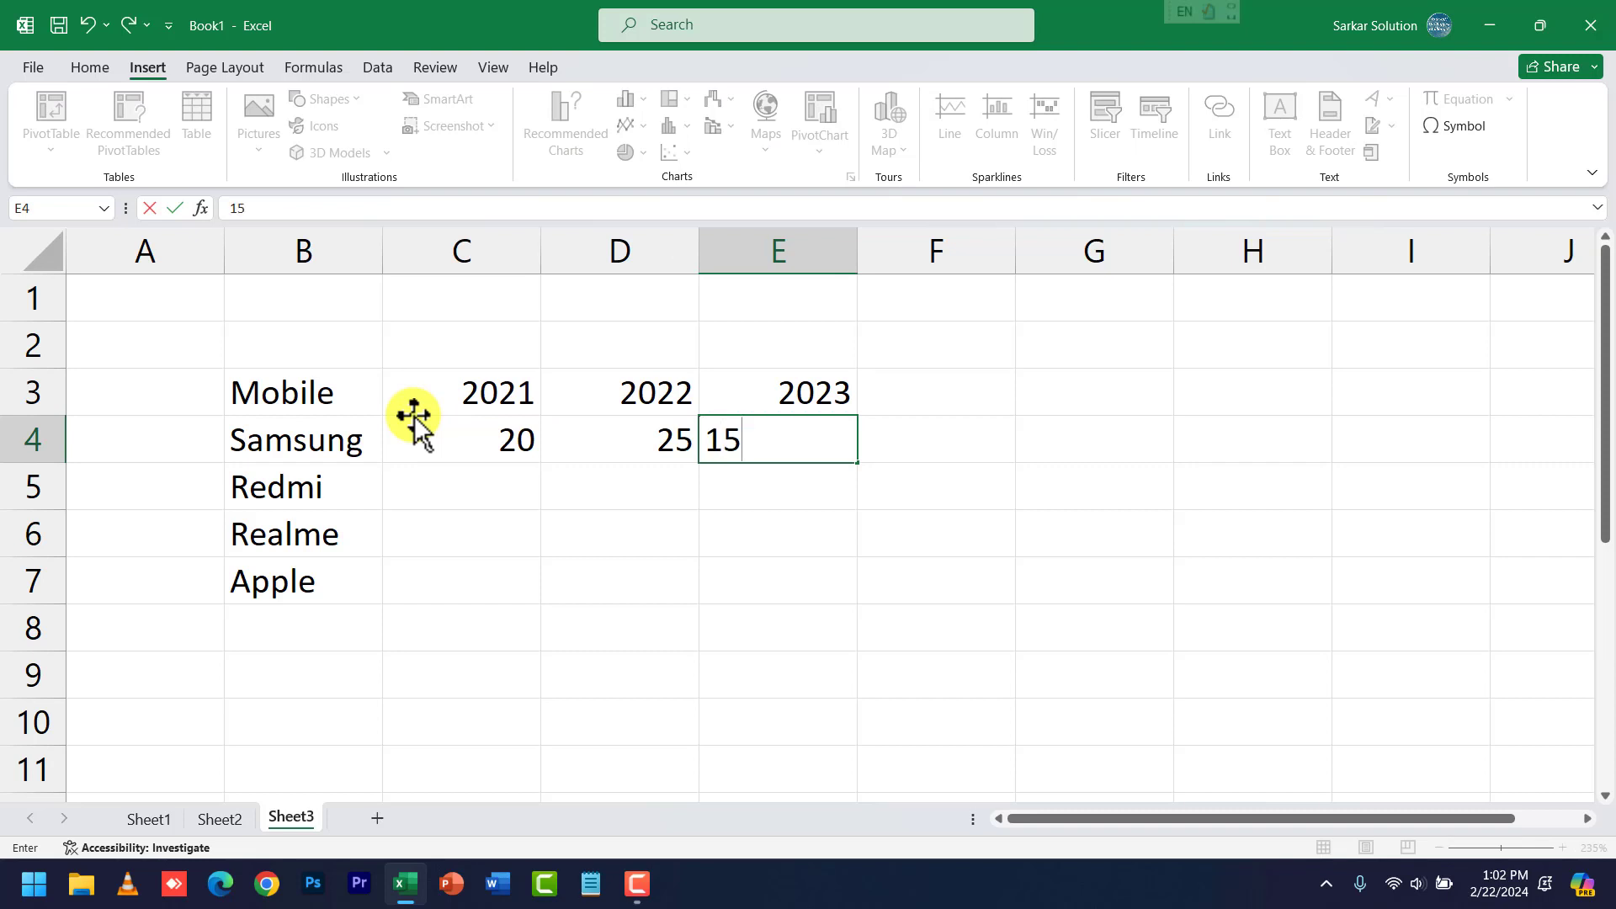
{"action": "key", "text": "Return"}
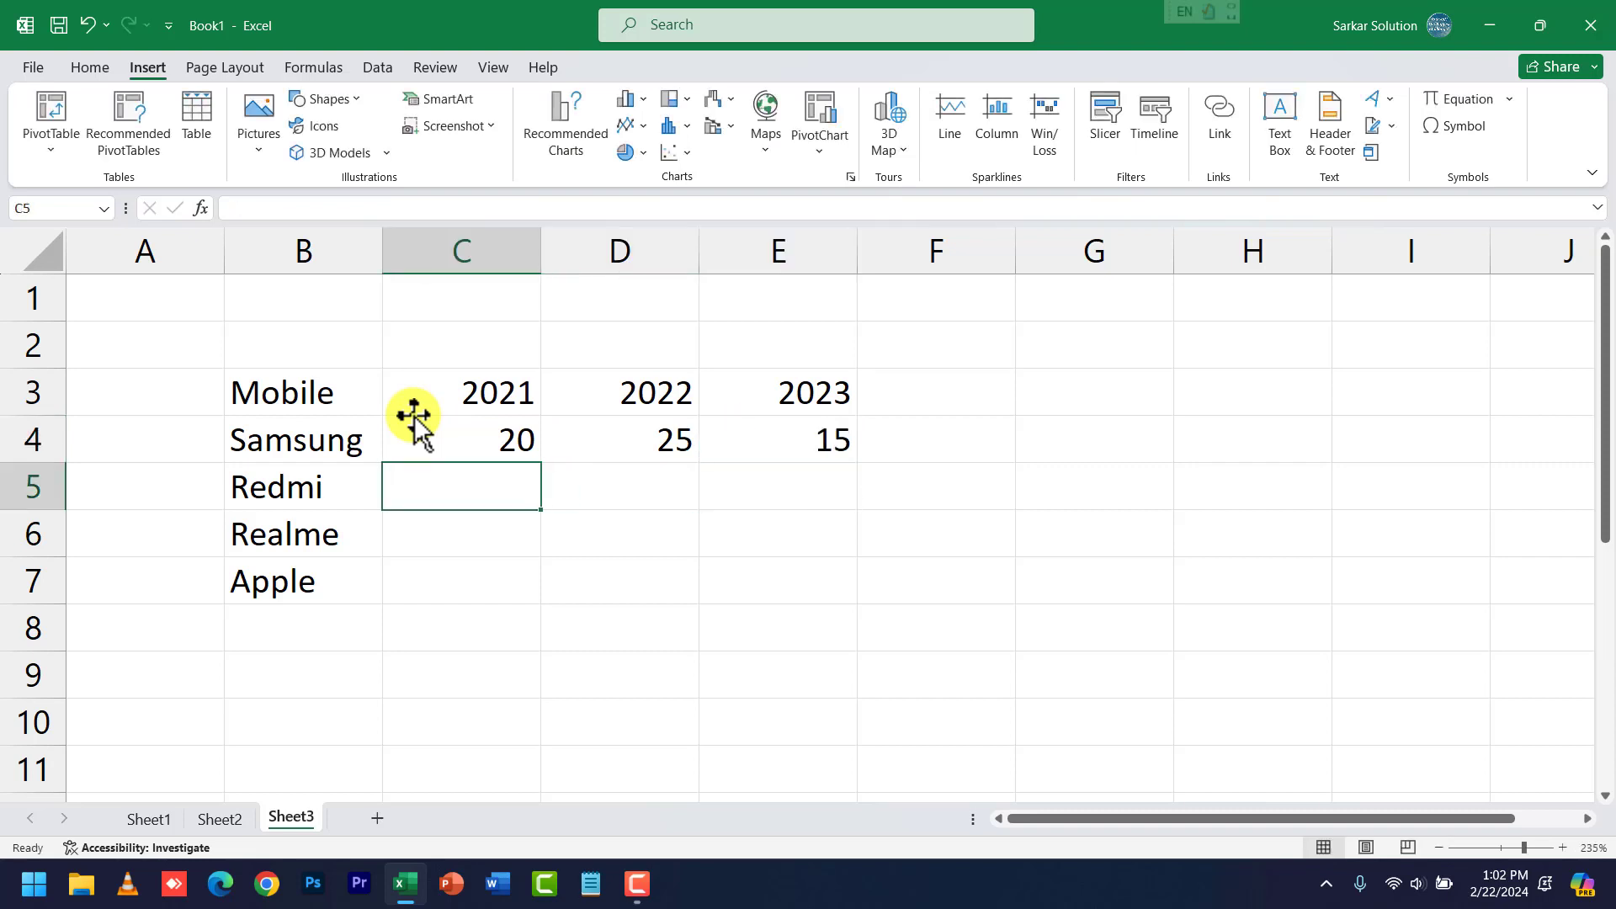
Fill the Redmi row with 30, 35 and 30 for the three years.
{"action": "type", "text": "30"}
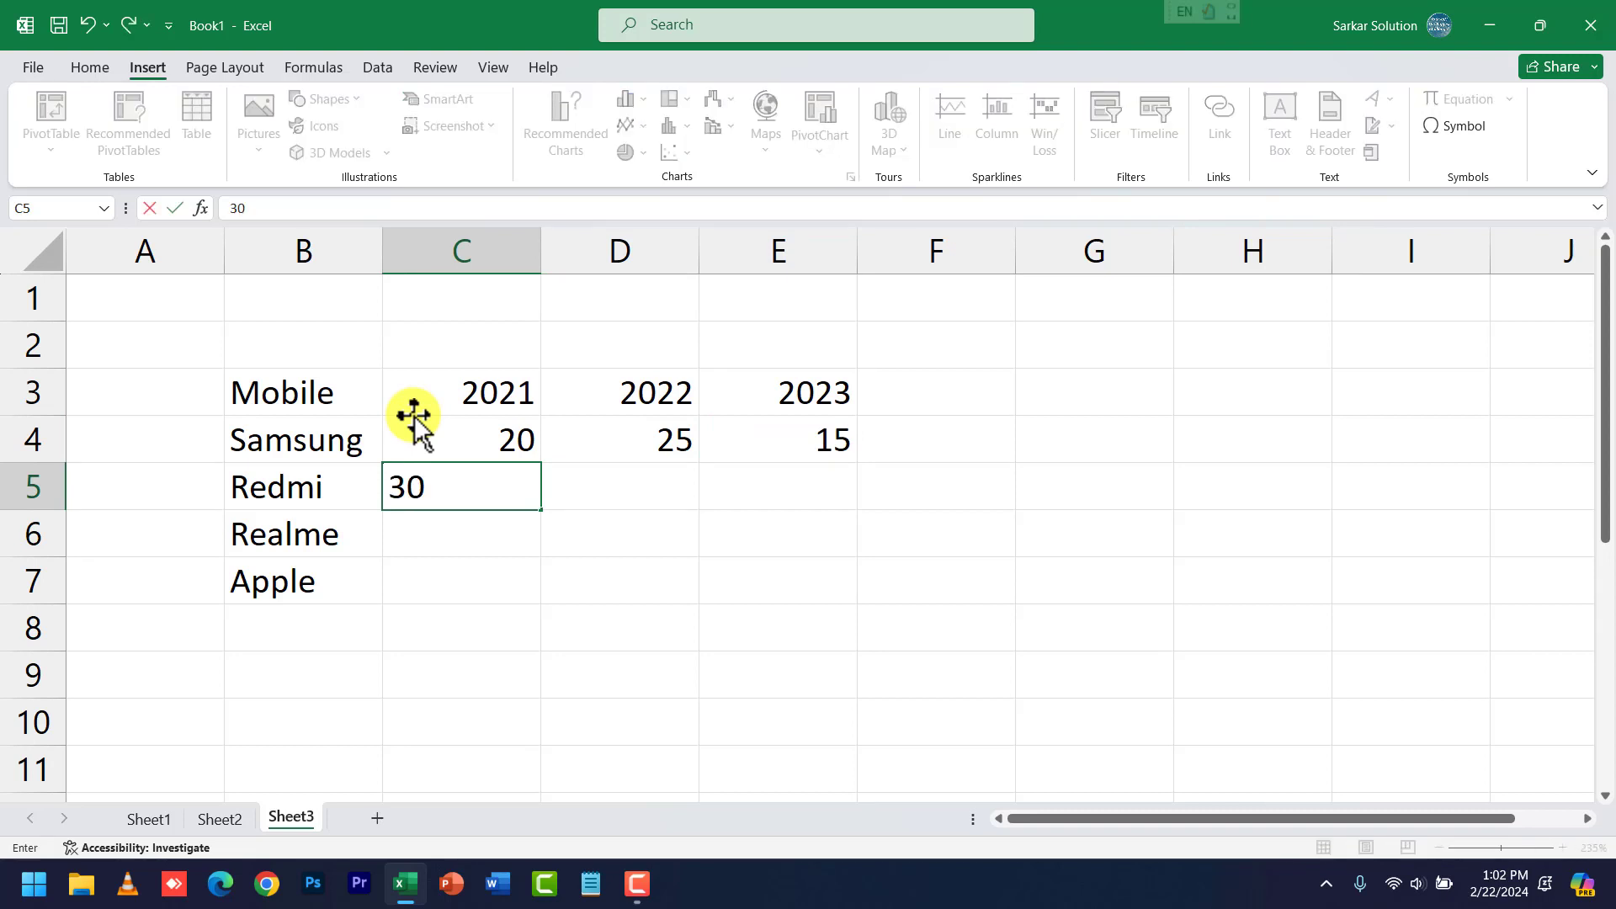
{"action": "key", "text": "Tab"}
{"action": "type", "text": "35"}
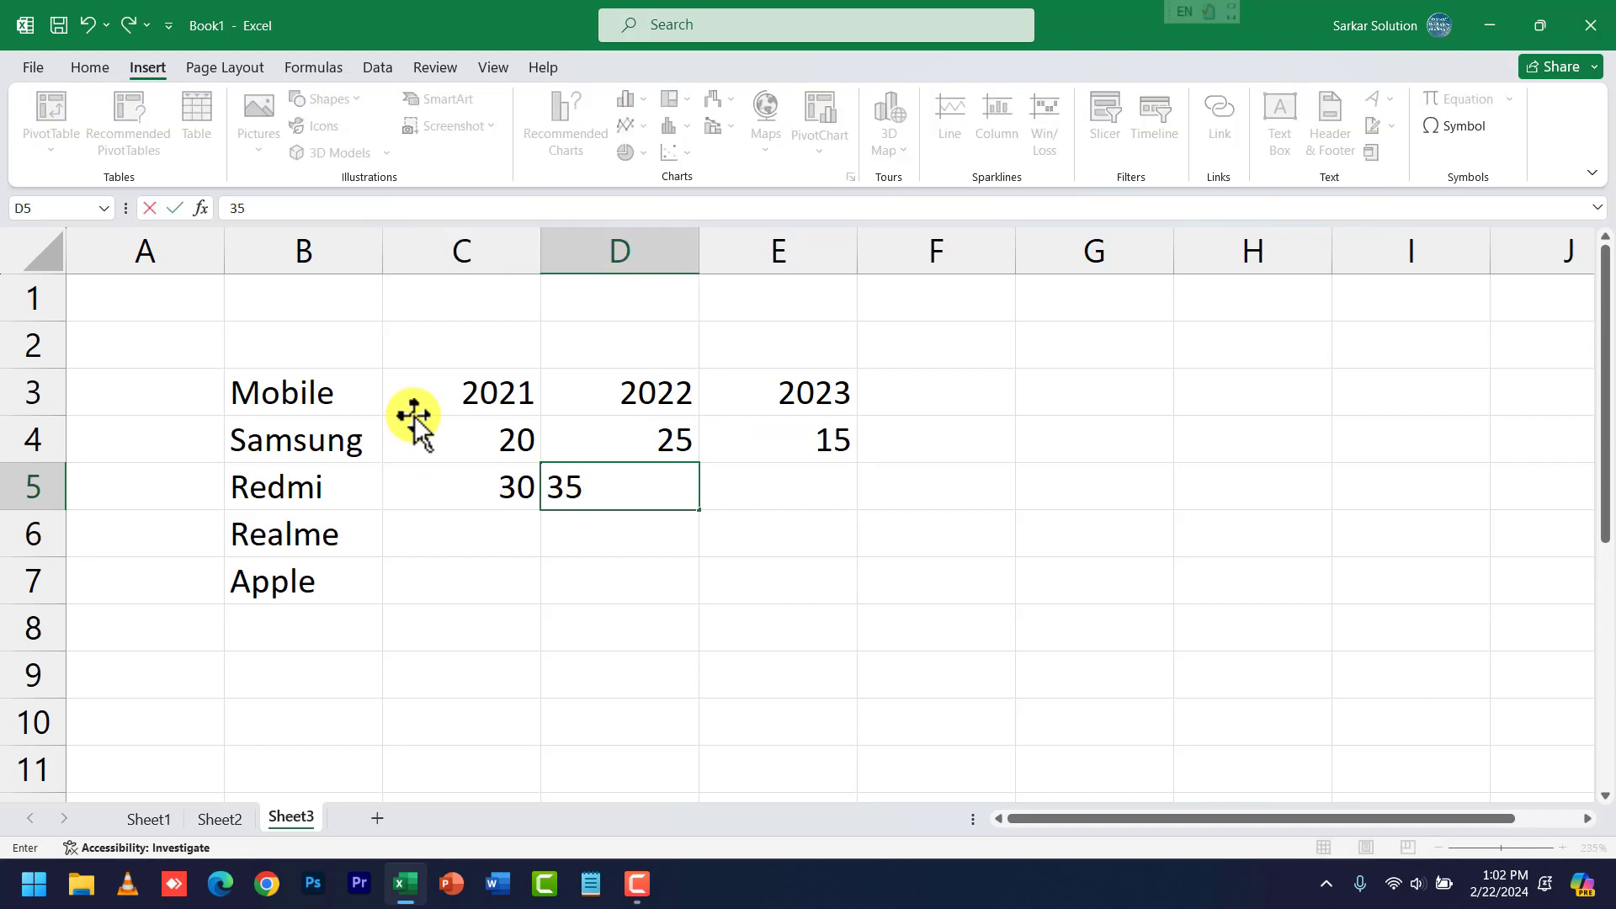
{"action": "key", "text": "Tab"}
{"action": "type", "text": "30"}
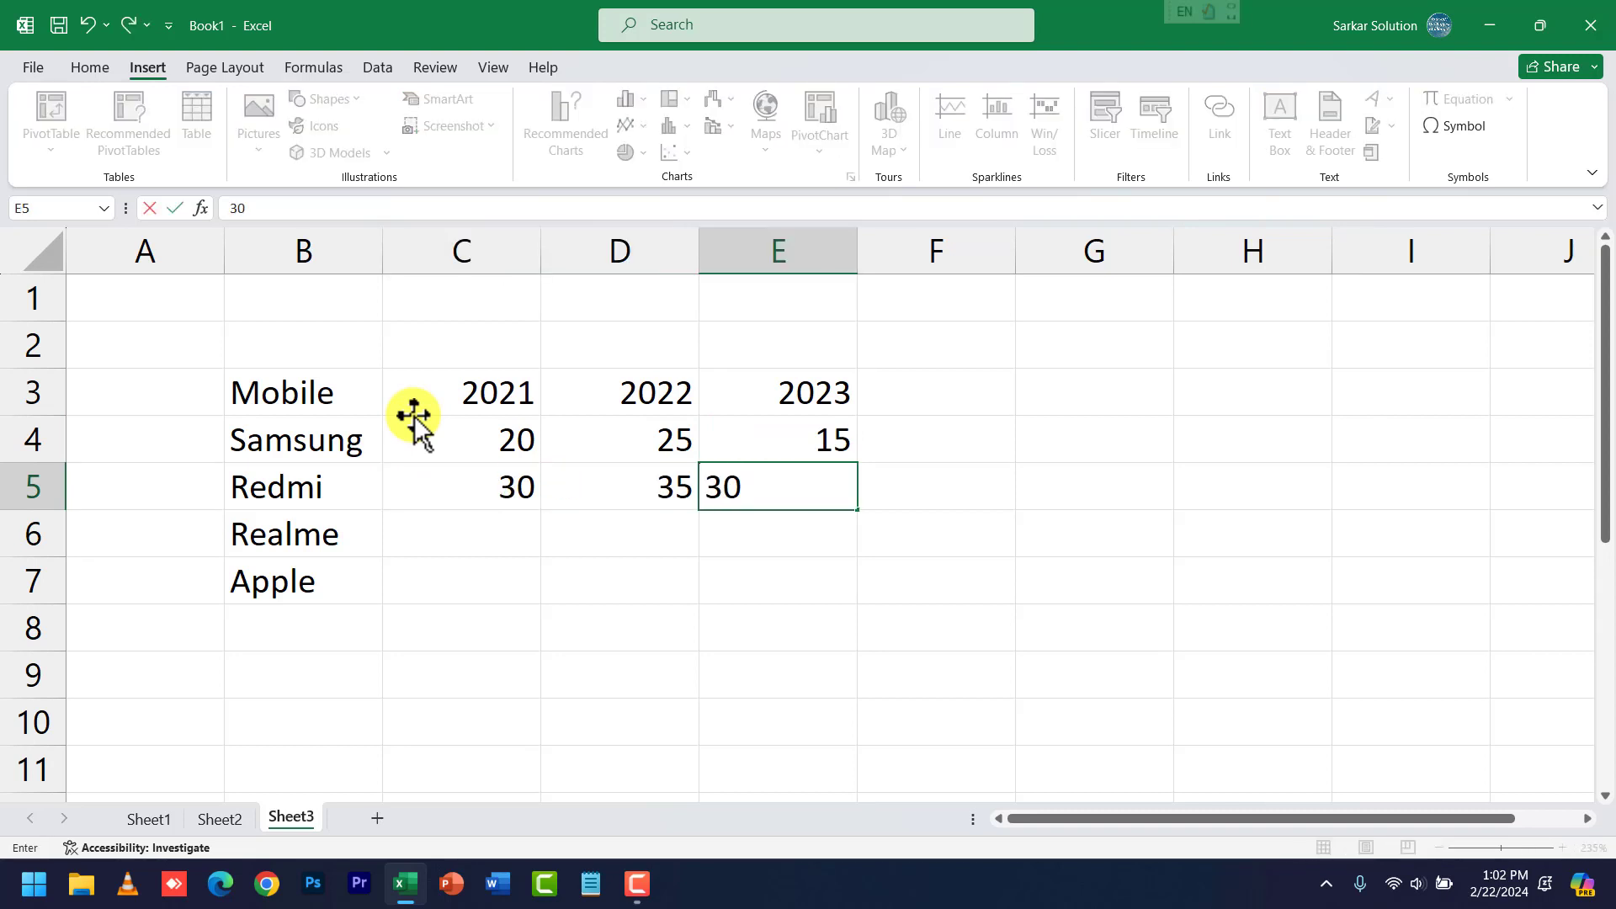
{"action": "key", "text": "Return"}
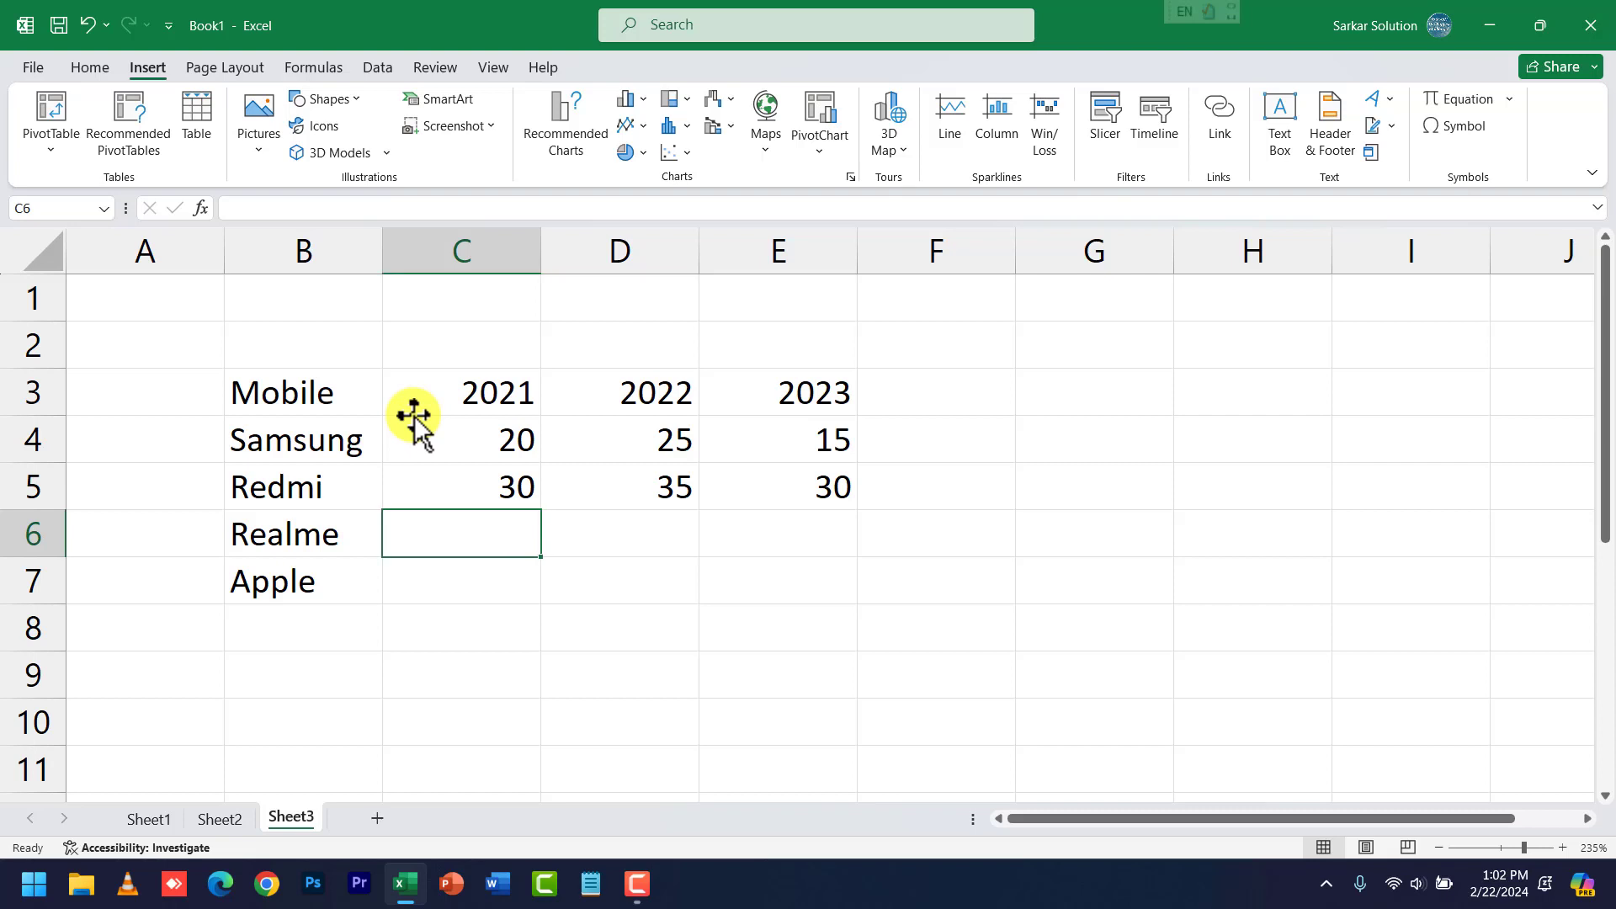
Fill the Realme row with 35, 40 and 45 for the three years.
{"action": "type", "text": "35"}
{"action": "key", "text": "Tab"}
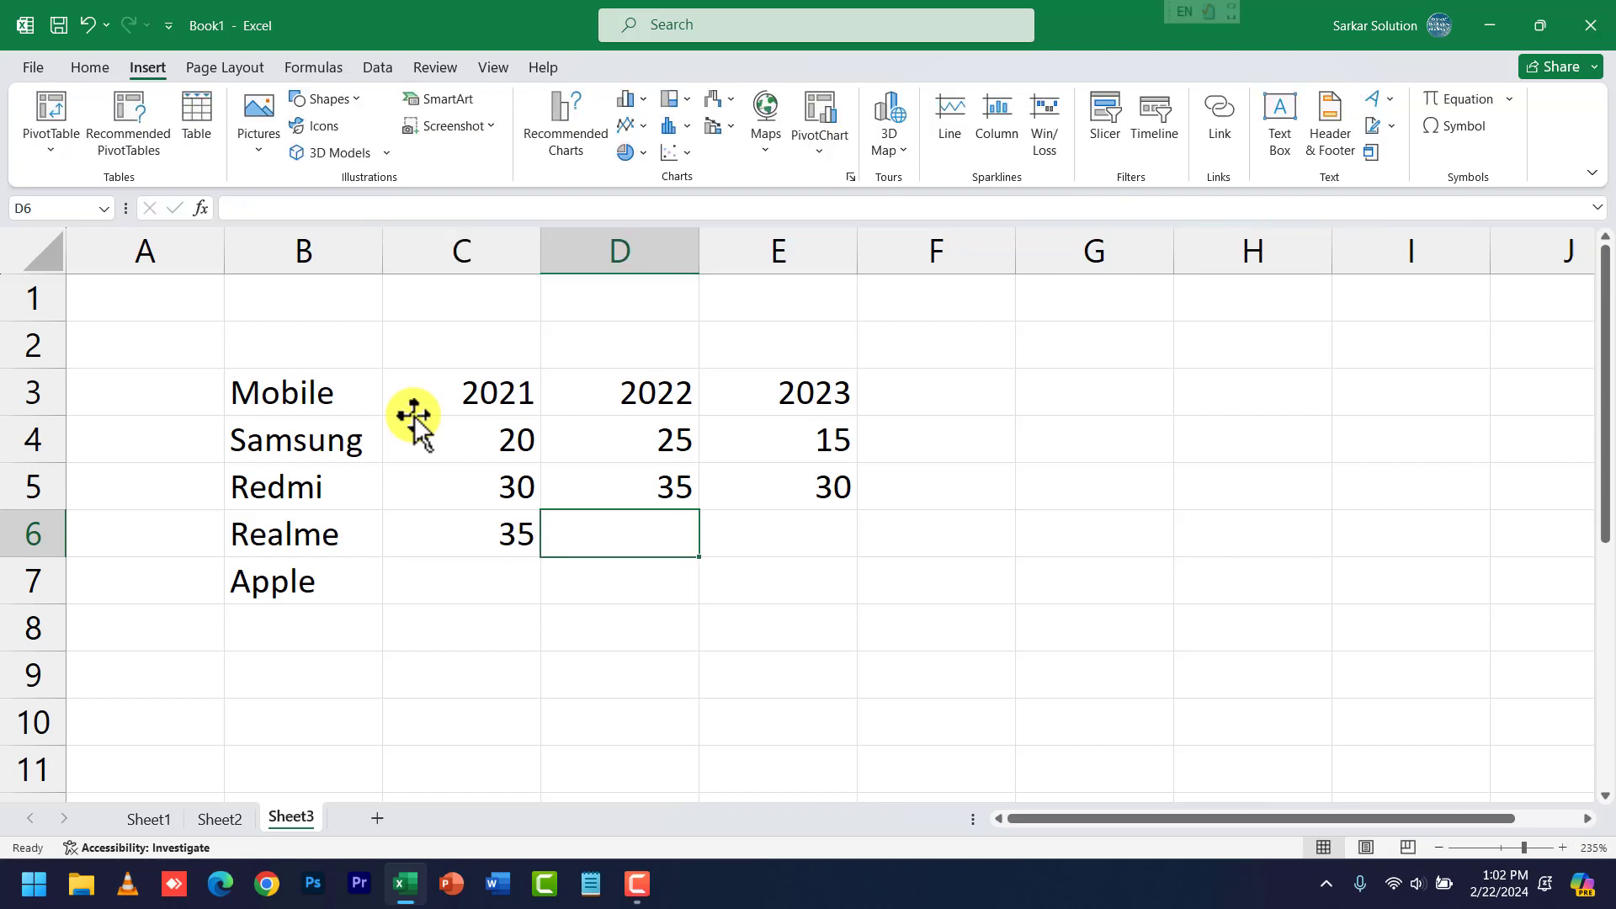
{"action": "type", "text": "40"}
{"action": "key", "text": "Tab"}
{"action": "type", "text": "45"}
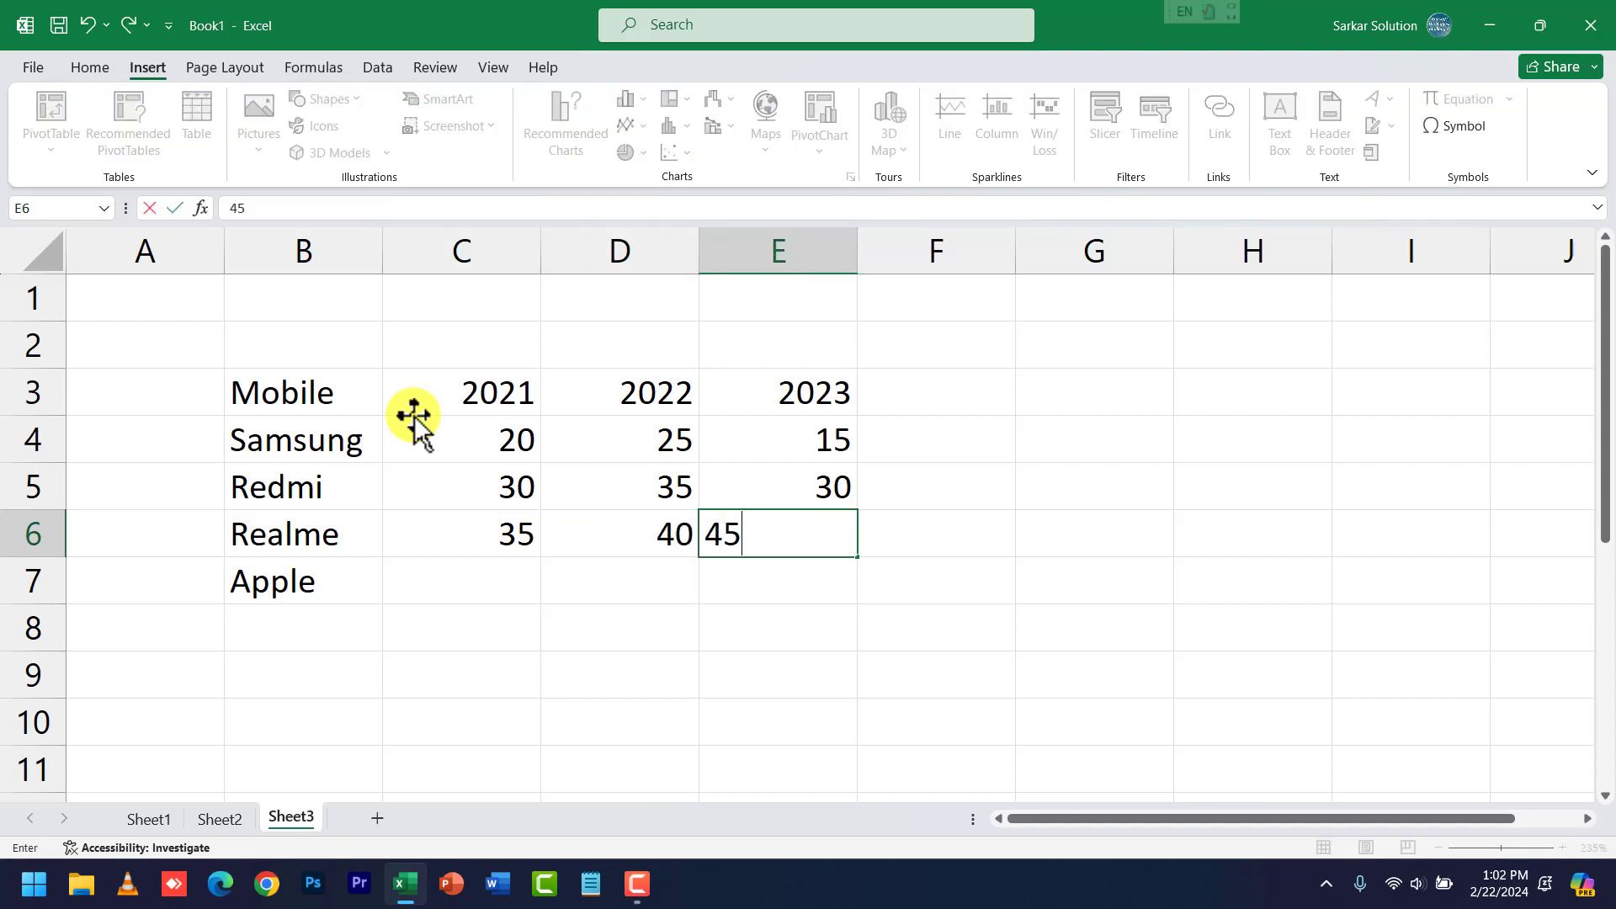
{"action": "key", "text": "Down"}
Fill the Apple row with 2, 5 and 3 for the three years.
{"action": "key", "text": "Left"}
{"action": "key", "text": "Down"}
{"action": "key", "text": "Left"}
{"action": "key", "text": "Left"}
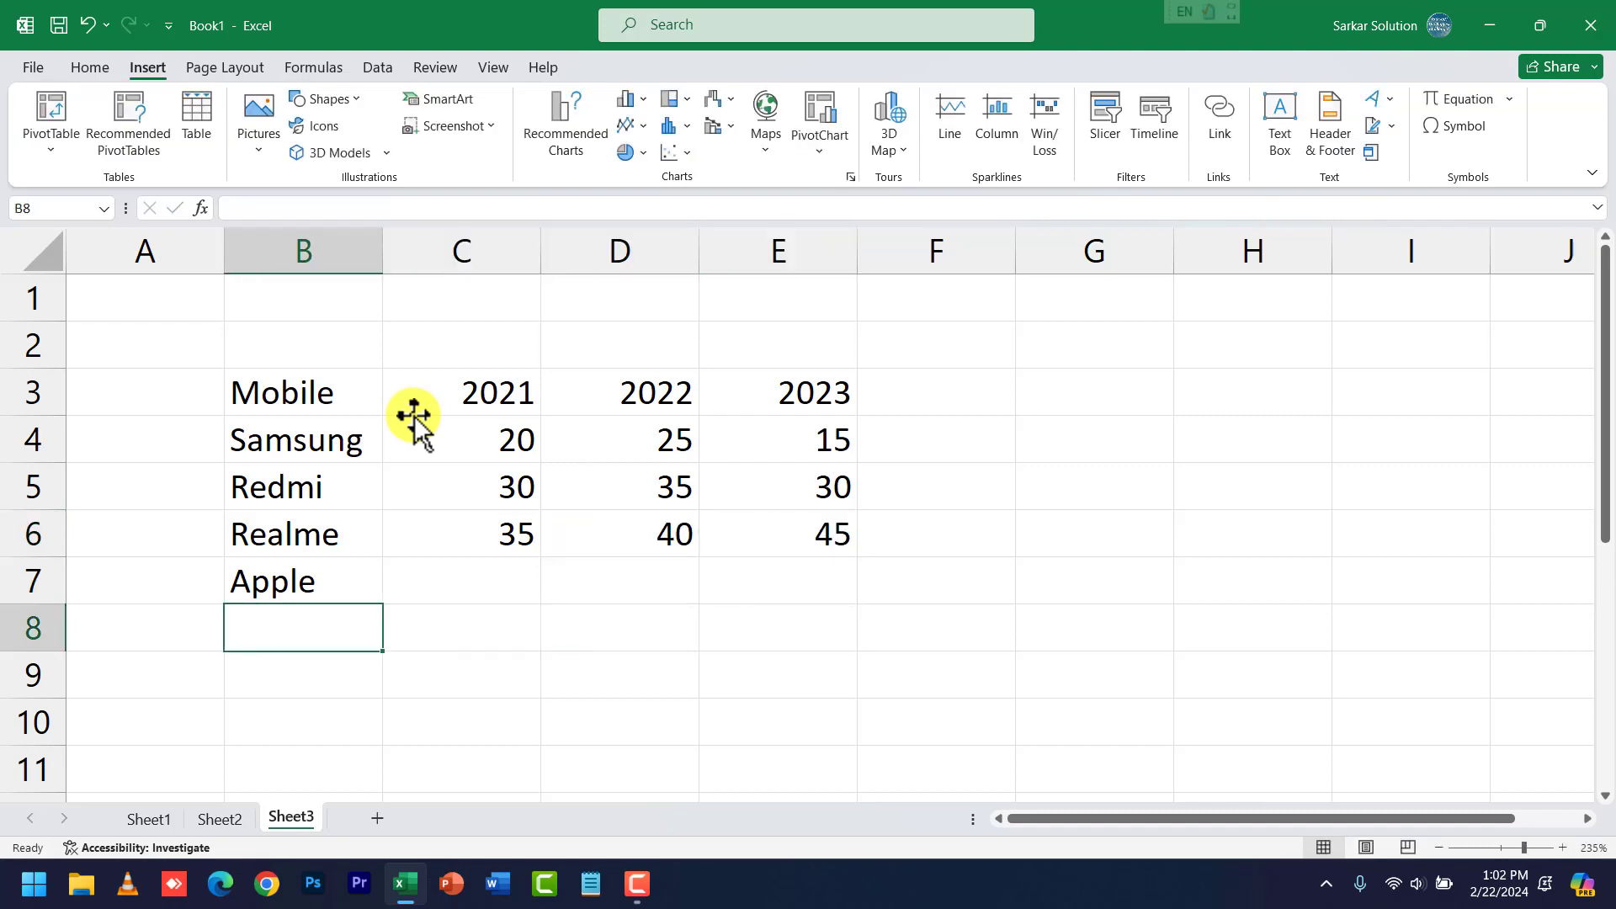
{"action": "key", "text": "Up"}
{"action": "key", "text": "Right"}
{"action": "type", "text": "2"}
{"action": "key", "text": "Tab"}
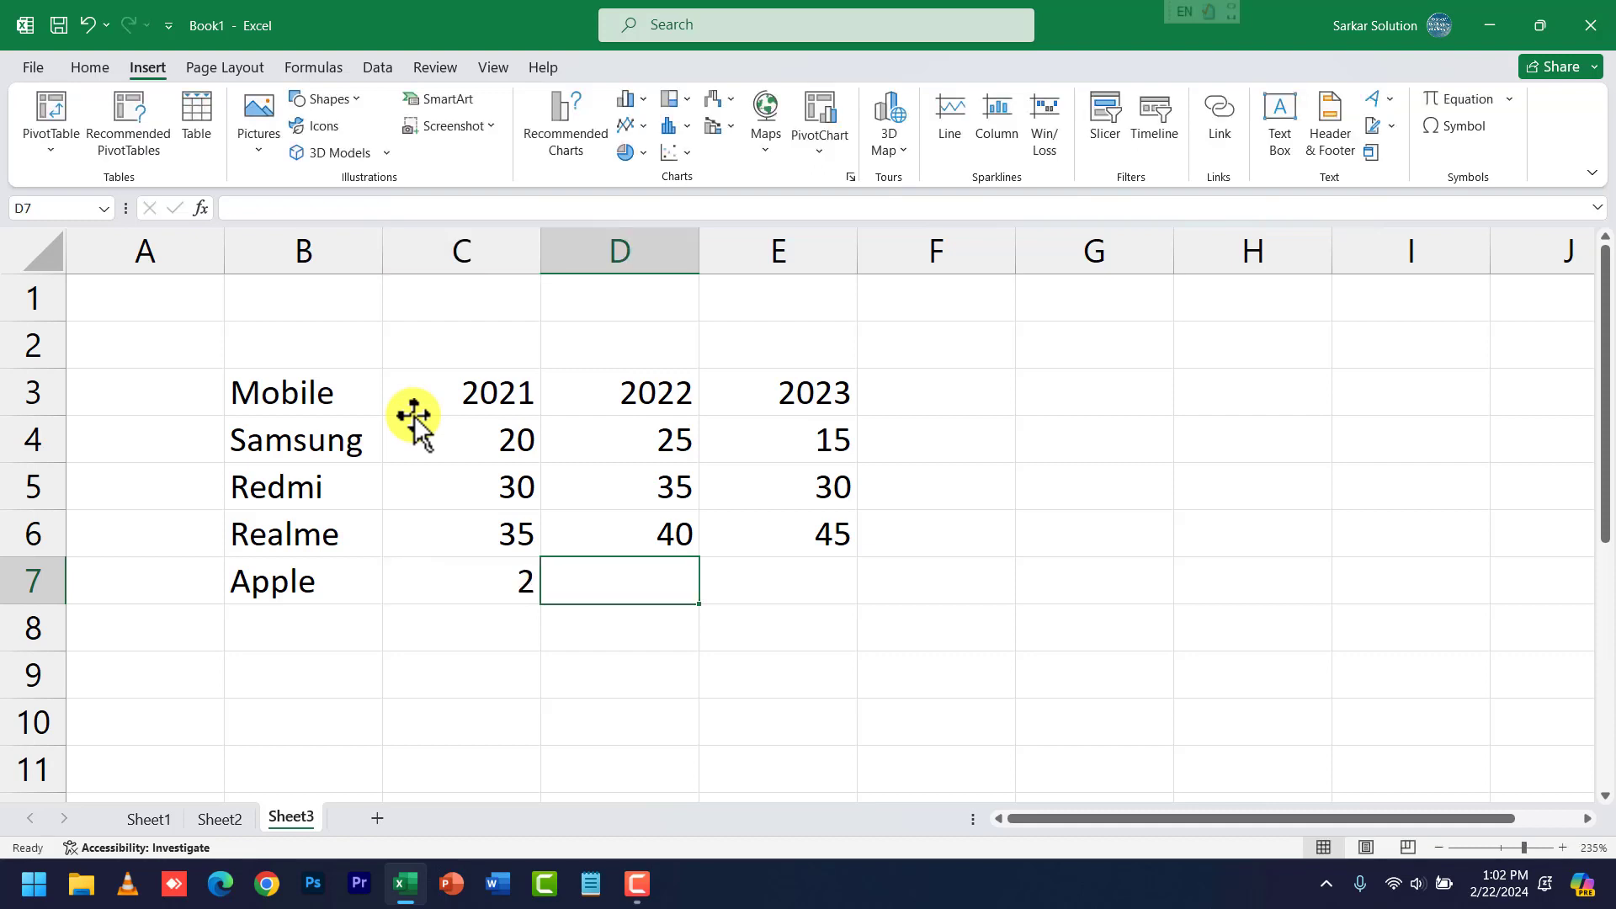
{"action": "type", "text": "5"}
{"action": "key", "text": "Tab"}
{"action": "type", "text": "3"}
{"action": "key", "text": "Tab"}
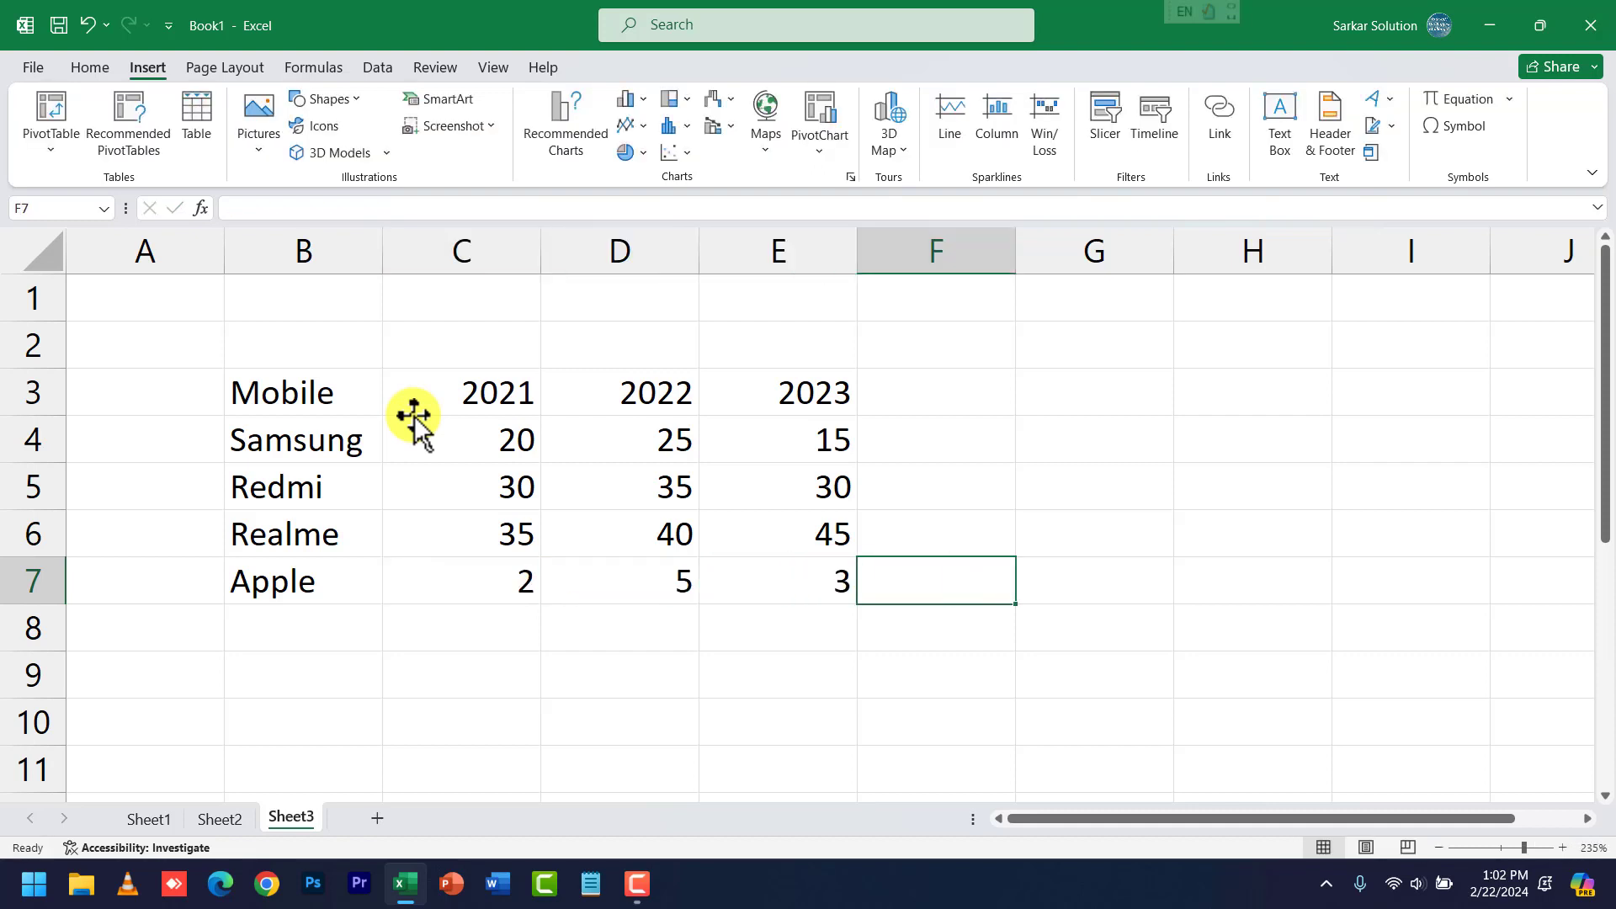
Open the recommended charts for the whole mobile table B3:E7, keeping the data beside the dialog in view.
{"action": "left_click_drag", "start_coordinate": [257, 394], "coordinate": [780, 574]}
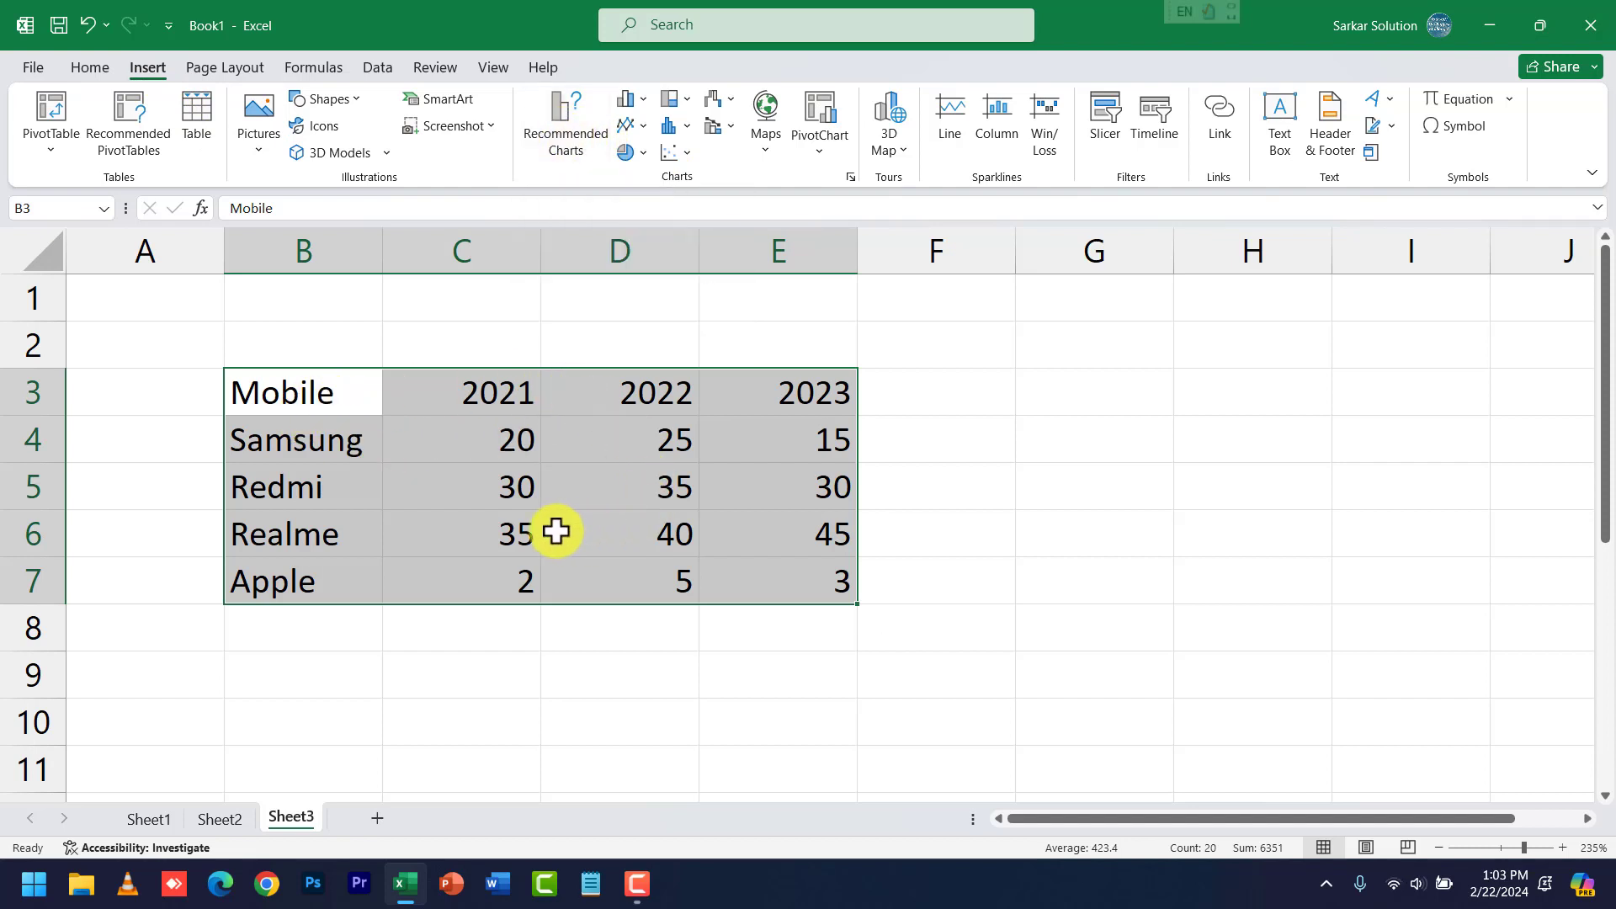
{"action": "left_click", "coordinate": [566, 126]}
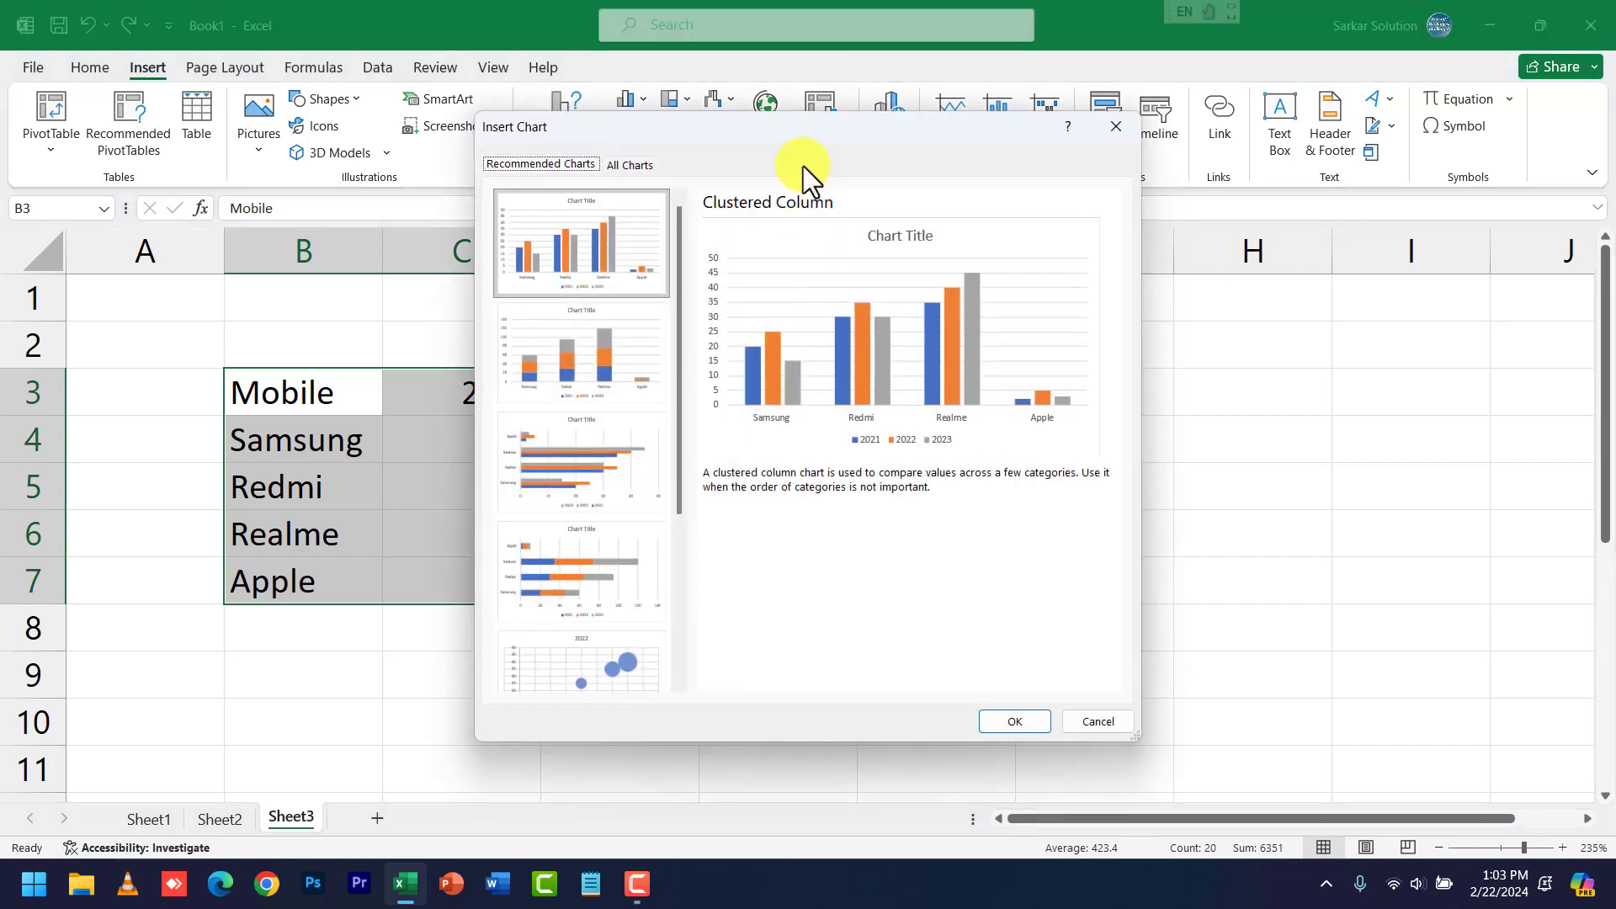
{"action": "left_click_drag", "start_coordinate": [787, 126], "coordinate": [1160, 171]}
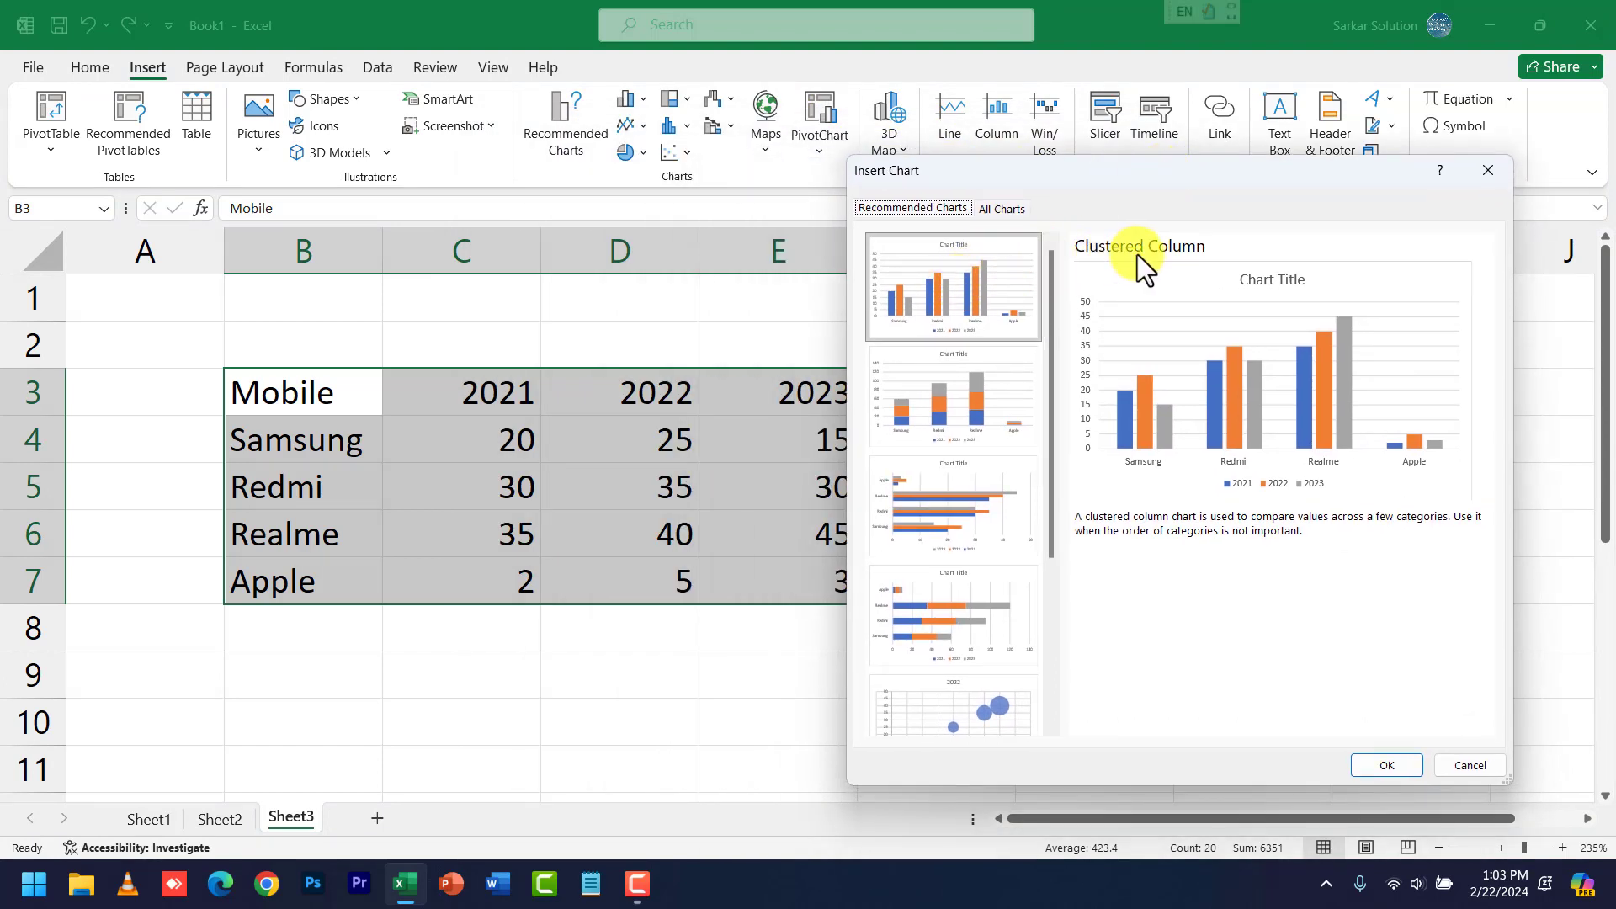
Preview the recommended Stacked Column, Clustered Bar, Stacked Bar, Bubble, 100% Stacked Column and Funnel charts.
{"action": "left_click", "coordinate": [978, 362]}
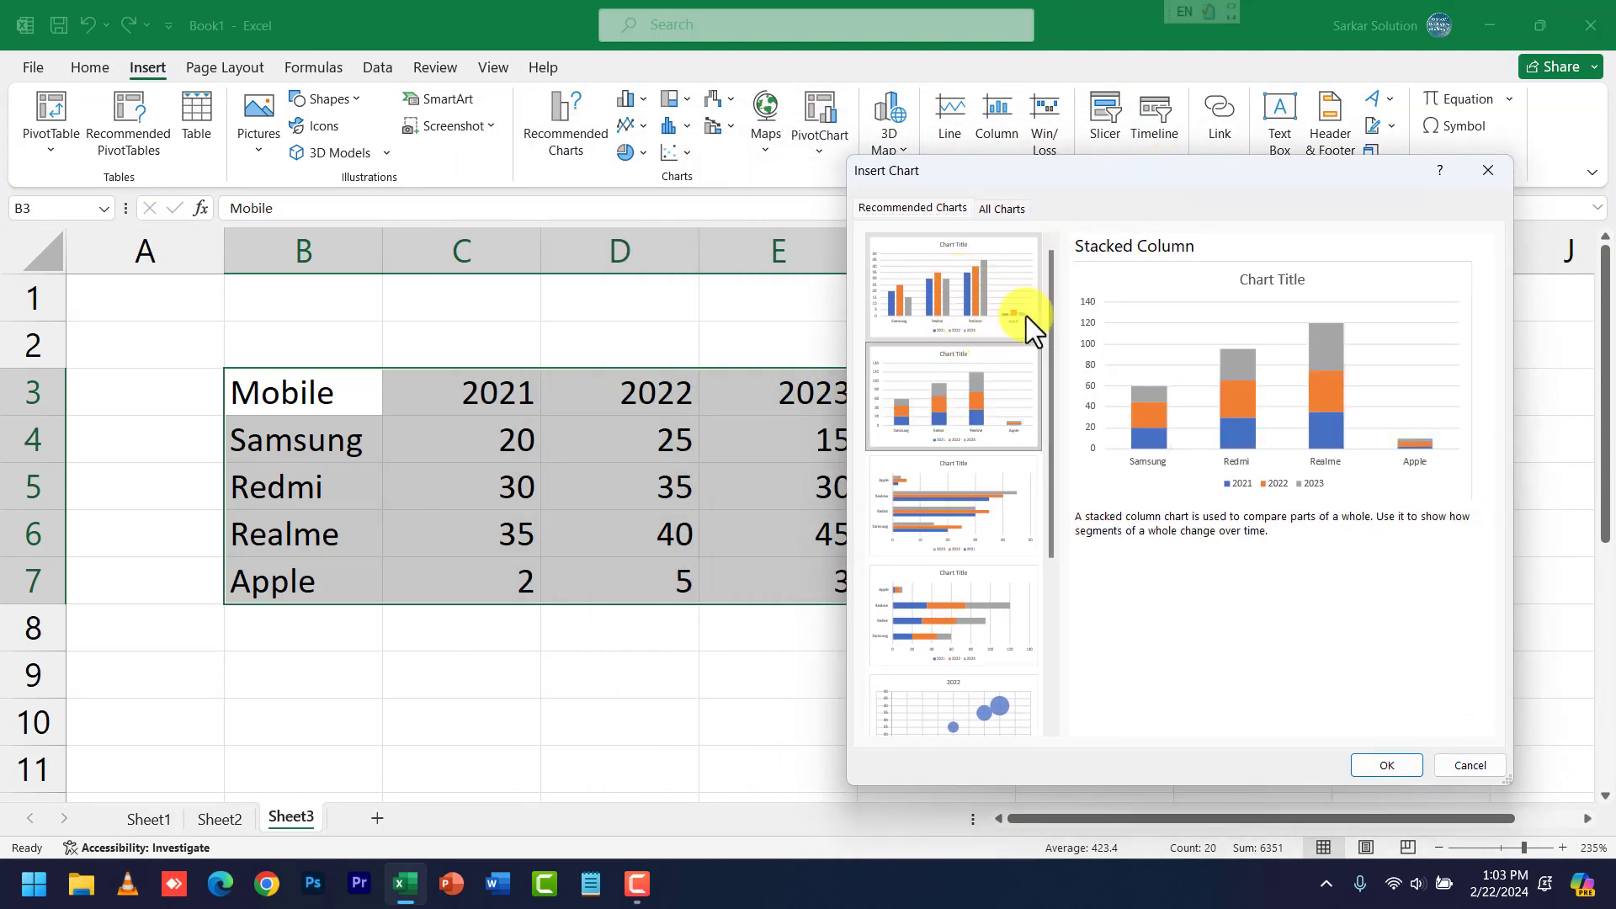
{"action": "left_click", "coordinate": [951, 493]}
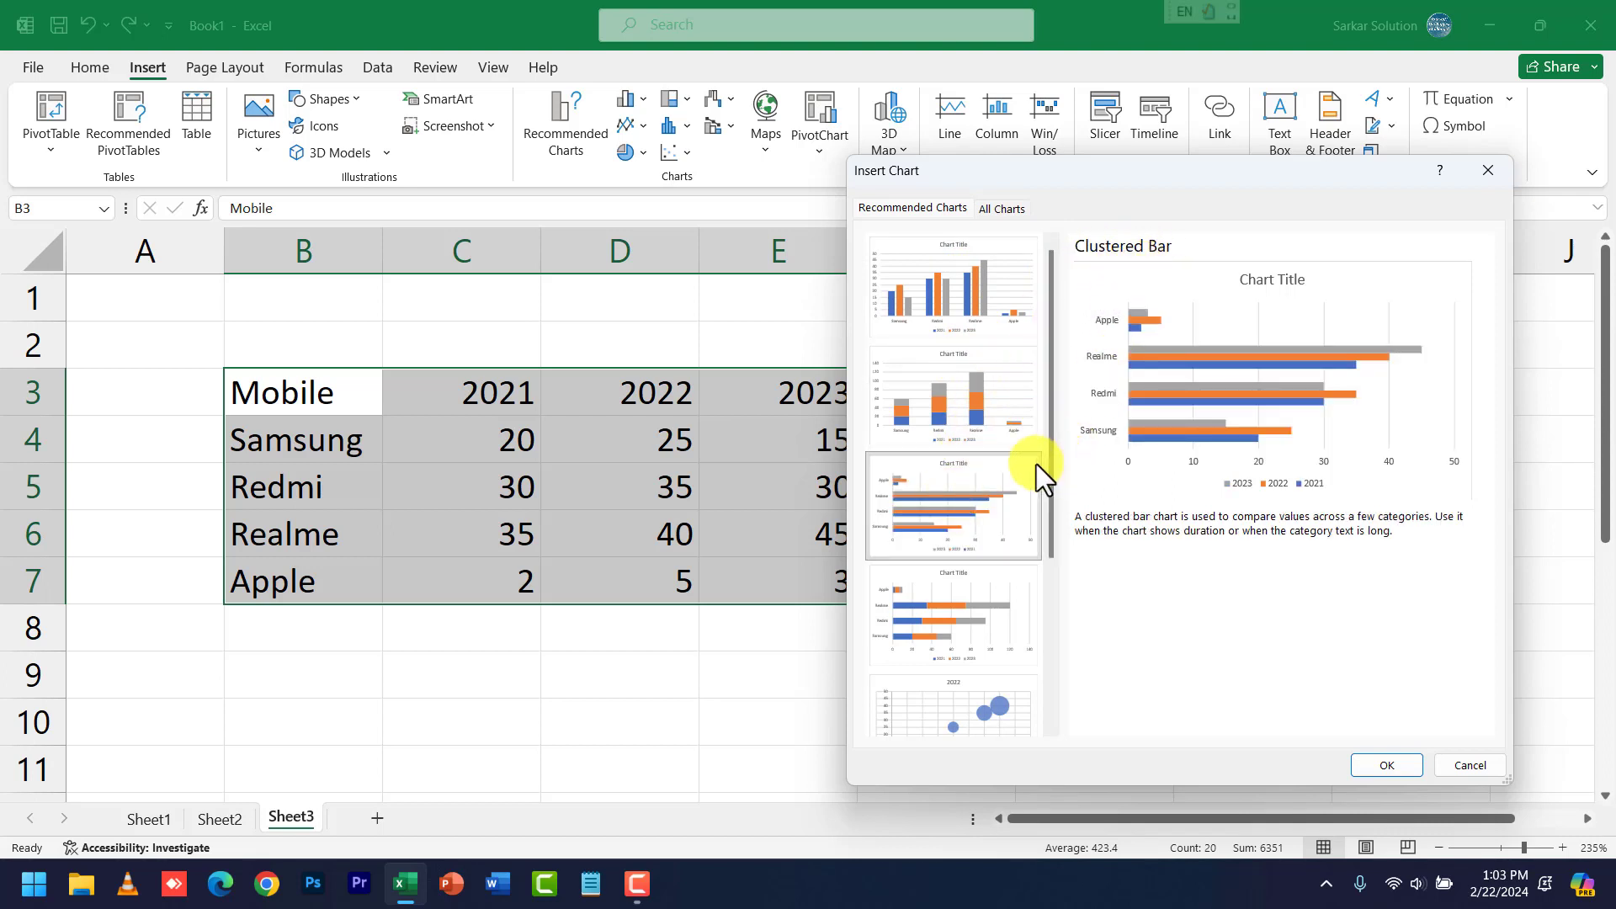
{"action": "left_click_drag", "start_coordinate": [1047, 468], "coordinate": [1048, 537]}
{"action": "left_click", "coordinate": [962, 486]}
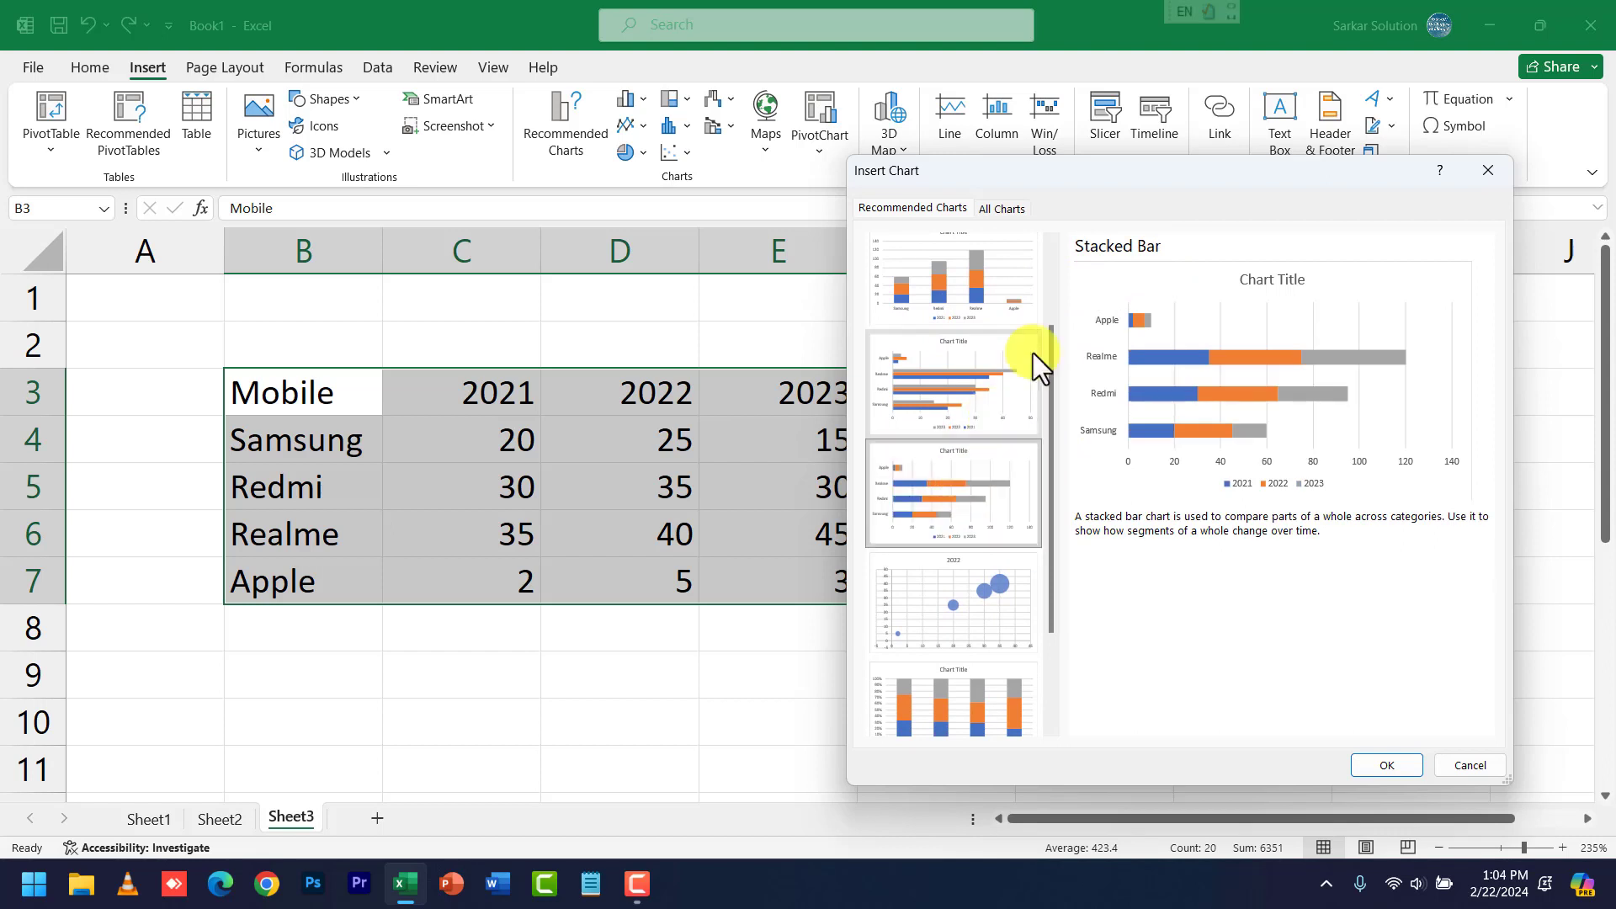
{"action": "left_click", "coordinate": [1020, 576]}
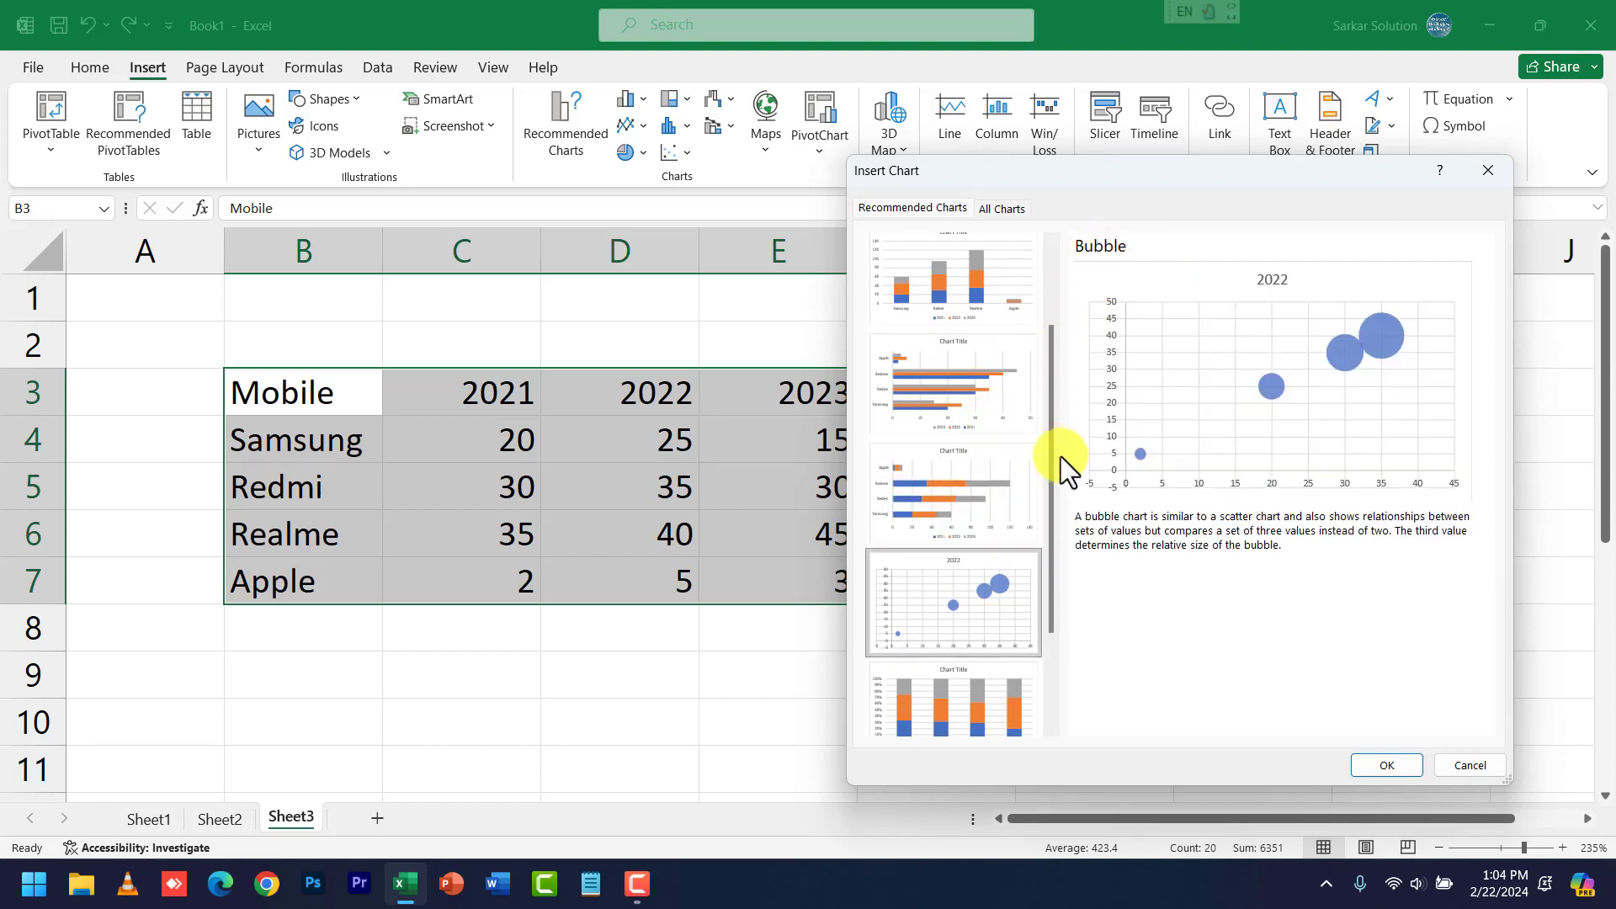
{"action": "scroll", "coordinate": [1056, 517], "scroll_direction": "down", "scroll_amount": 3}
{"action": "left_click", "coordinate": [942, 577]}
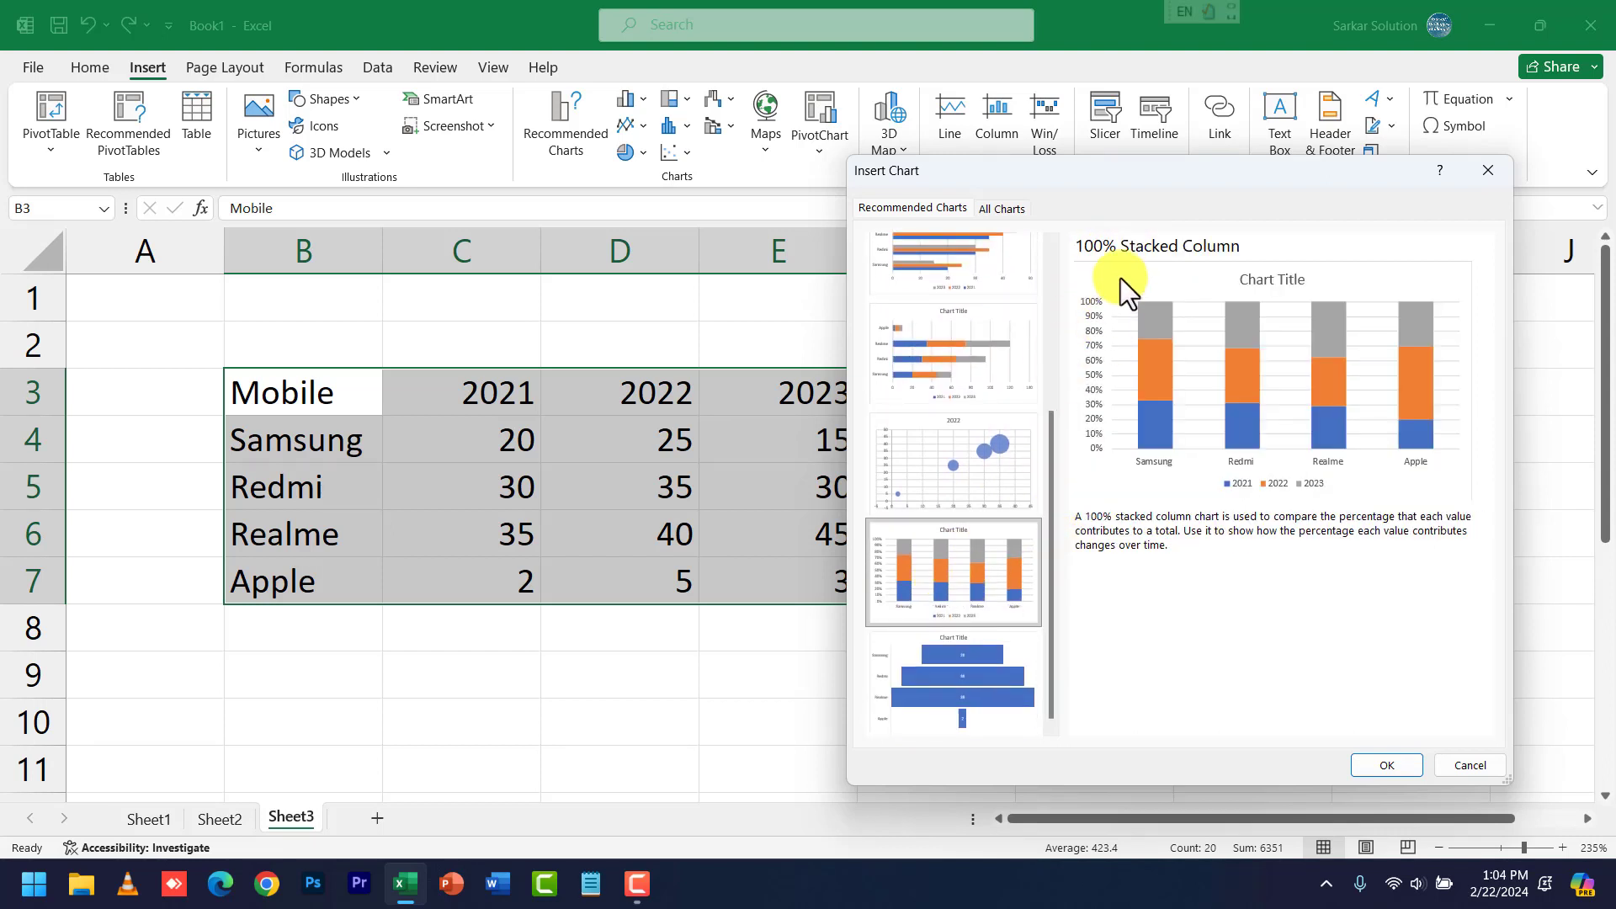
{"action": "left_click", "coordinate": [976, 663]}
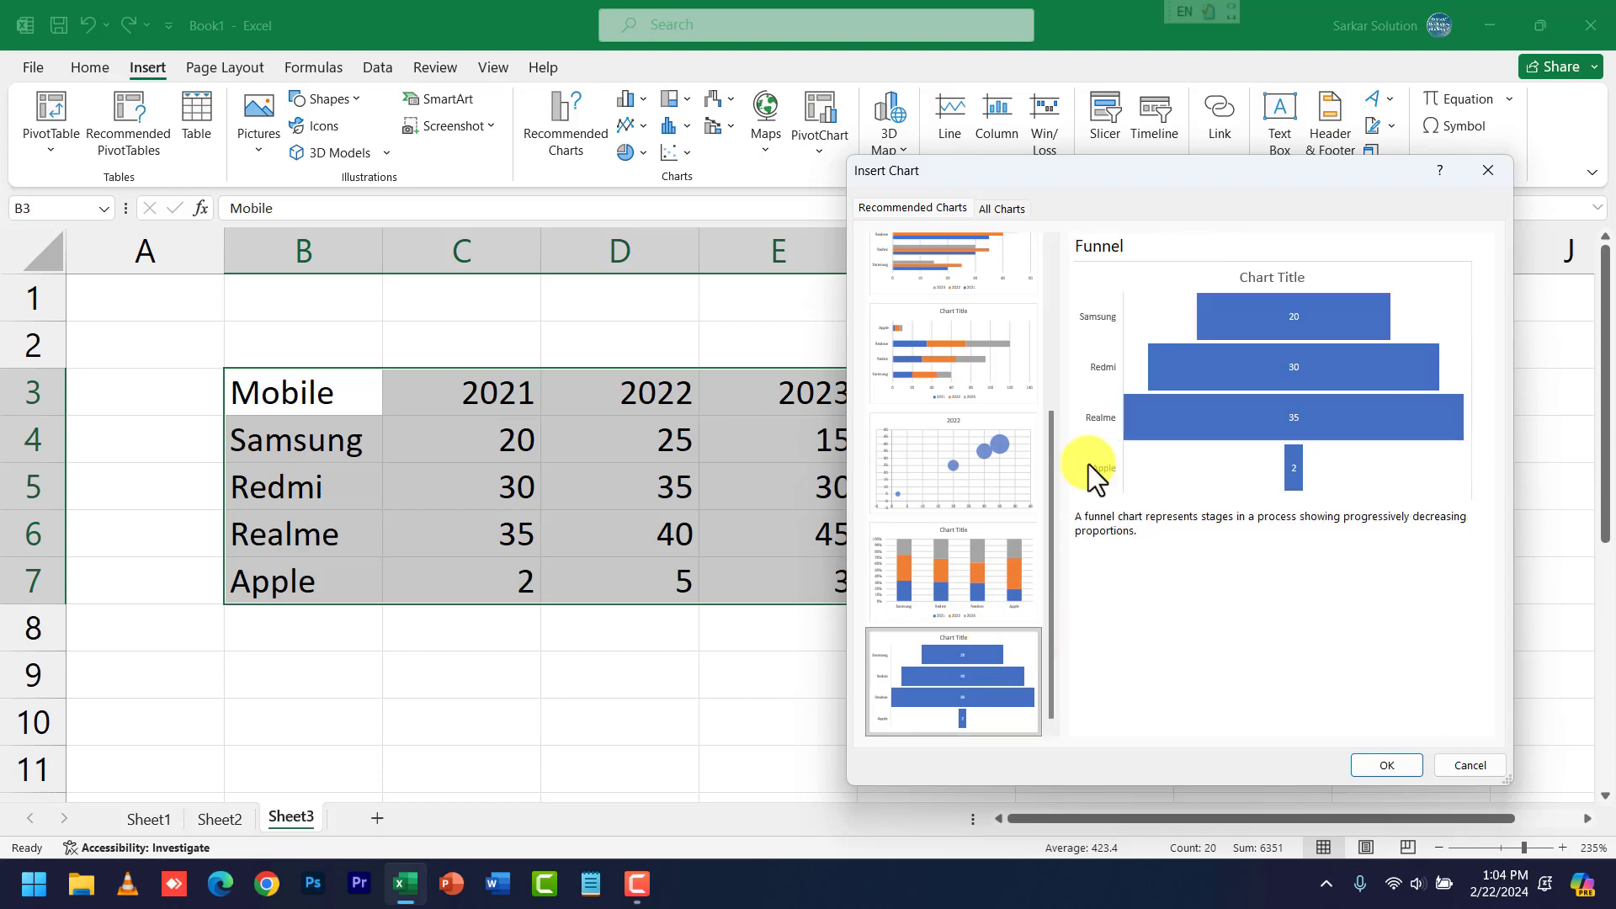
{"action": "scroll", "coordinate": [909, 394], "scroll_direction": "up", "scroll_amount": 5}
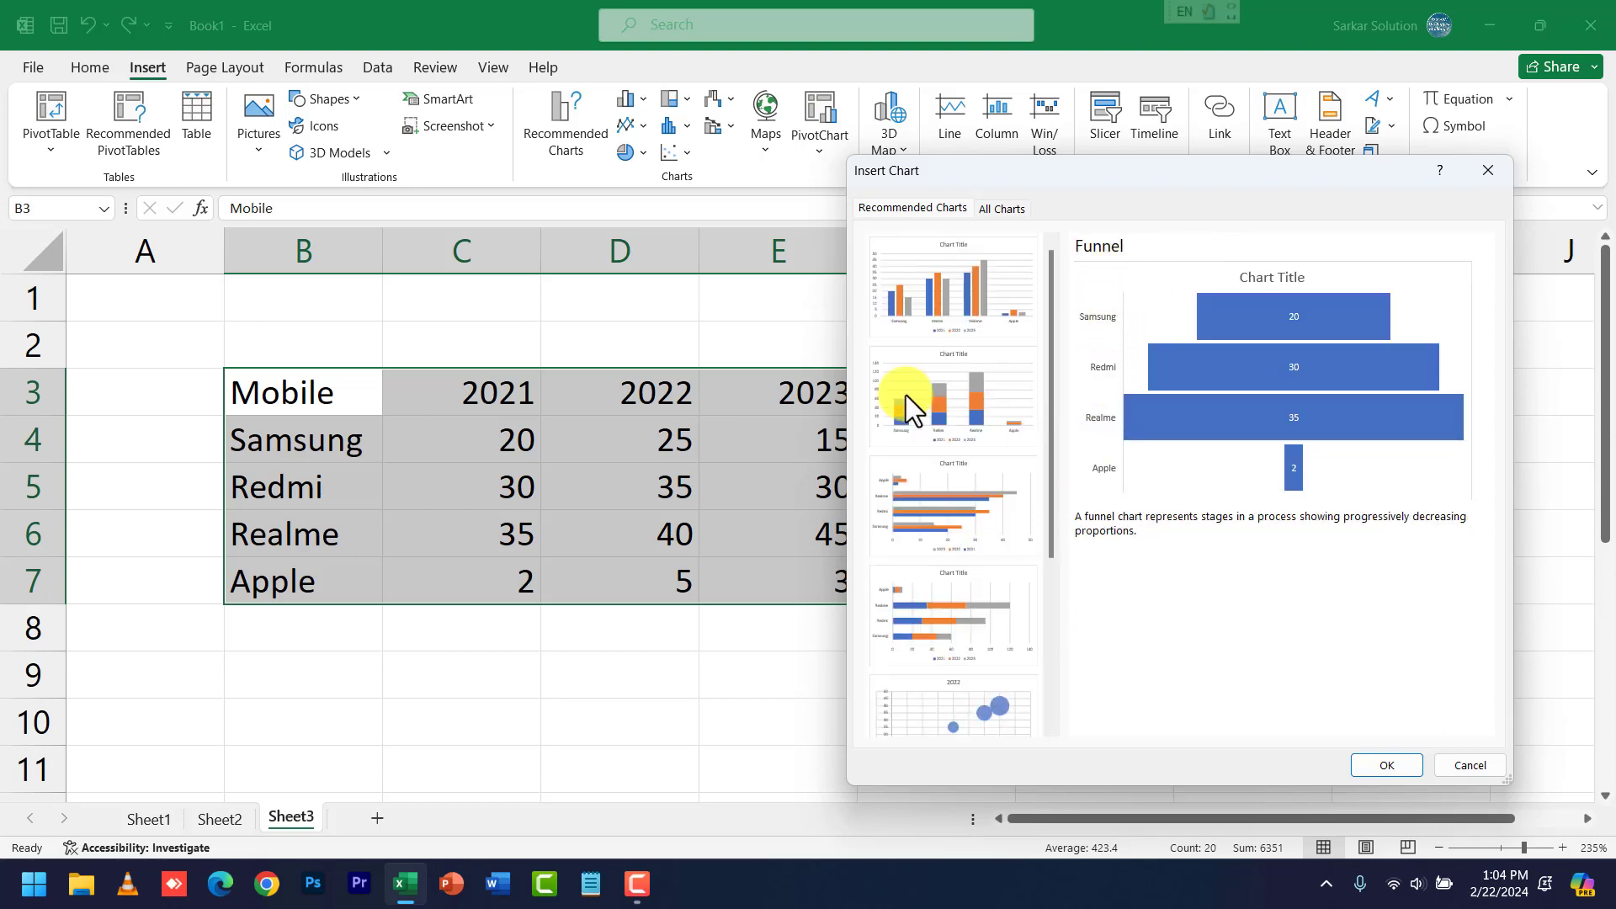
Insert the recommended Clustered Column chart and place it beside the mobile table, clear of the data.
{"action": "left_click", "coordinate": [946, 295]}
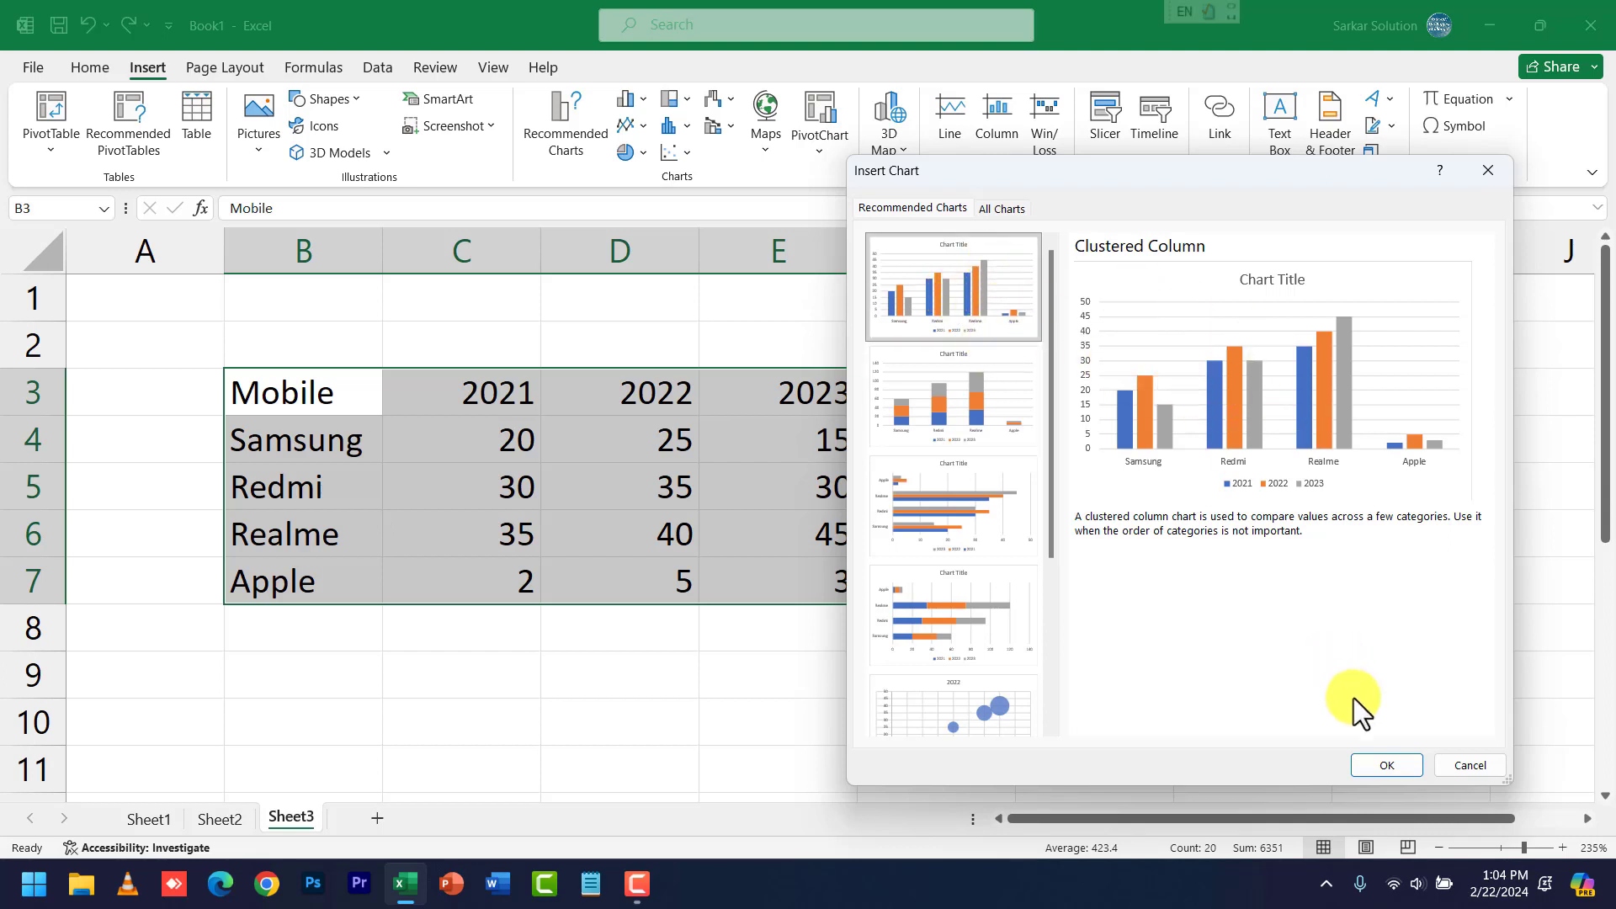
{"action": "left_click", "coordinate": [1372, 768]}
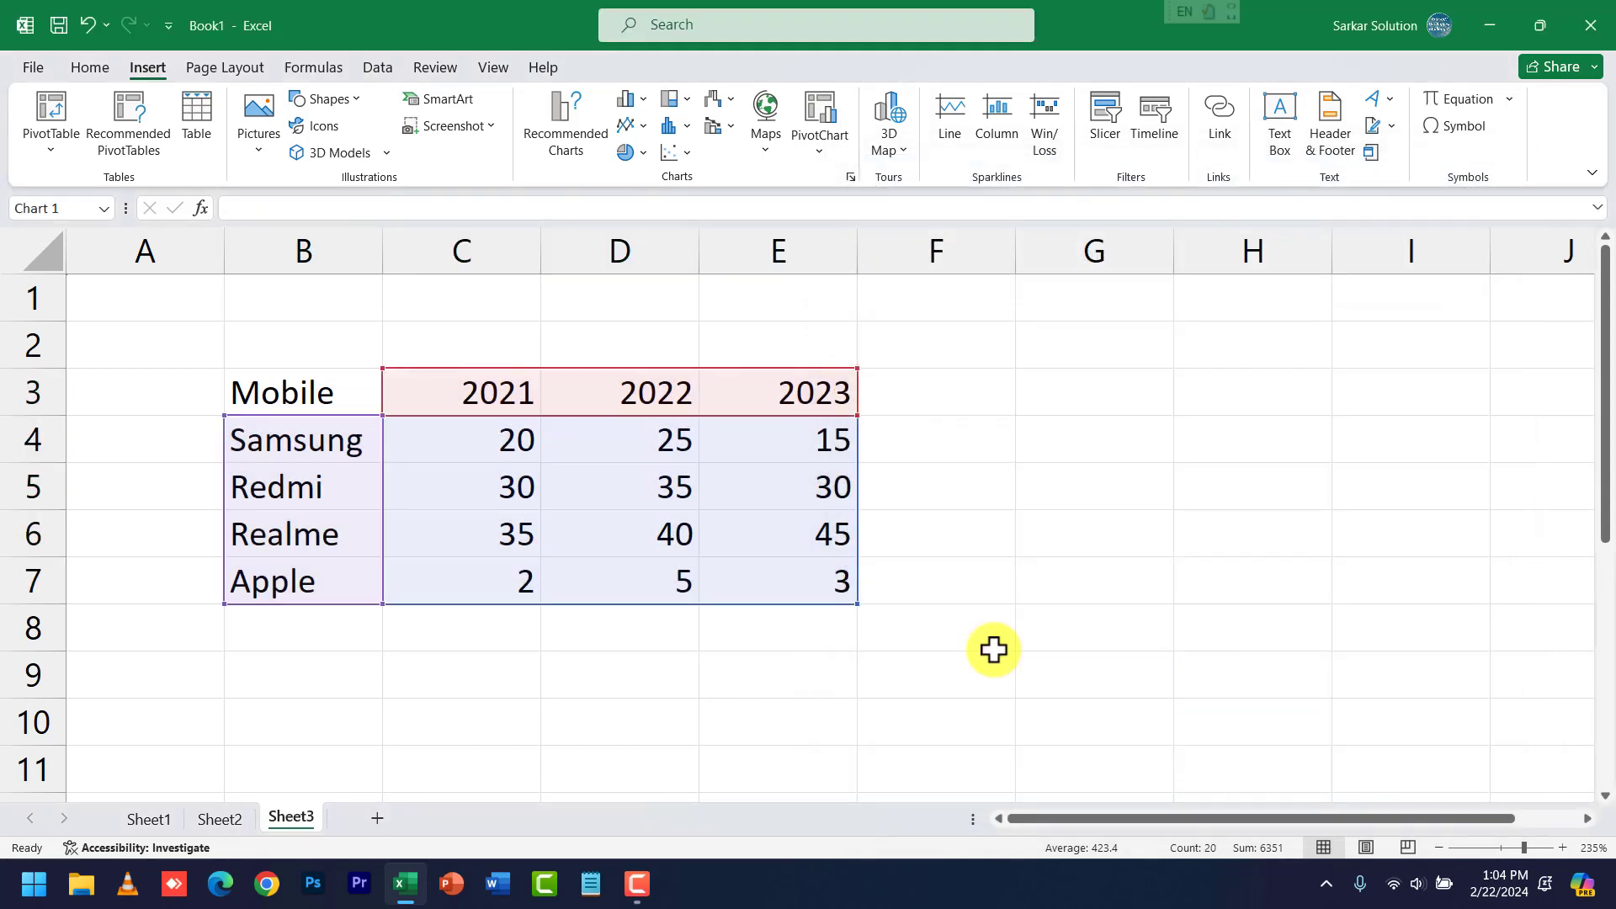
{"action": "scroll", "coordinate": [759, 562], "scroll_direction": "down", "scroll_amount": 6}
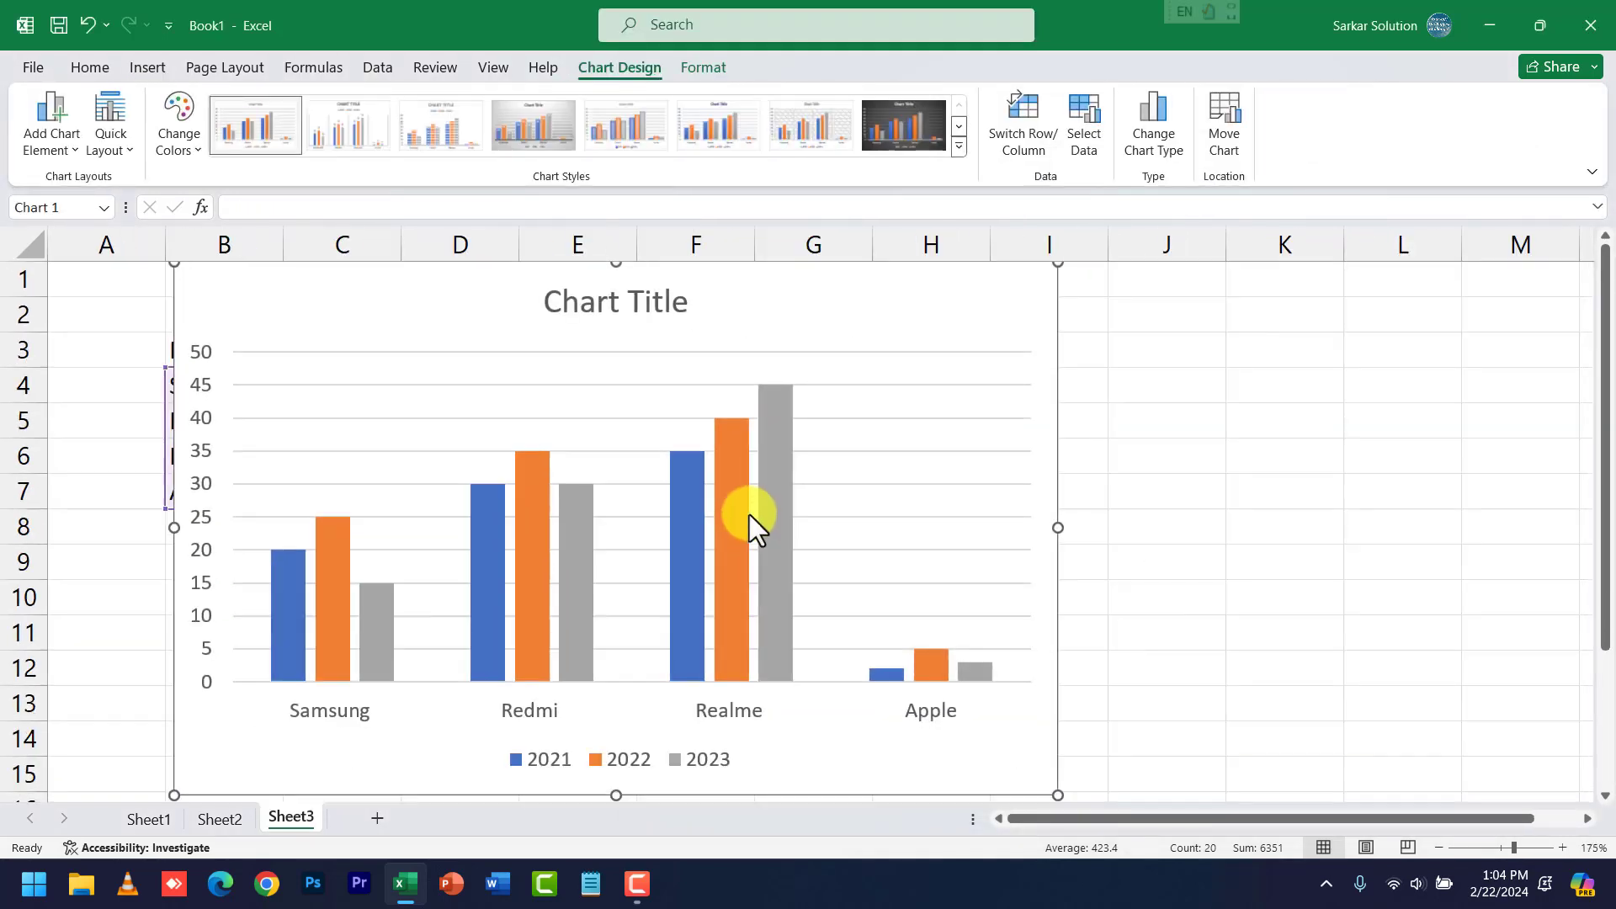
{"action": "left_click_drag", "start_coordinate": [696, 310], "coordinate": [1104, 341]}
Change the chart's title to "Mobile Sale".
{"action": "left_click", "coordinate": [945, 329]}
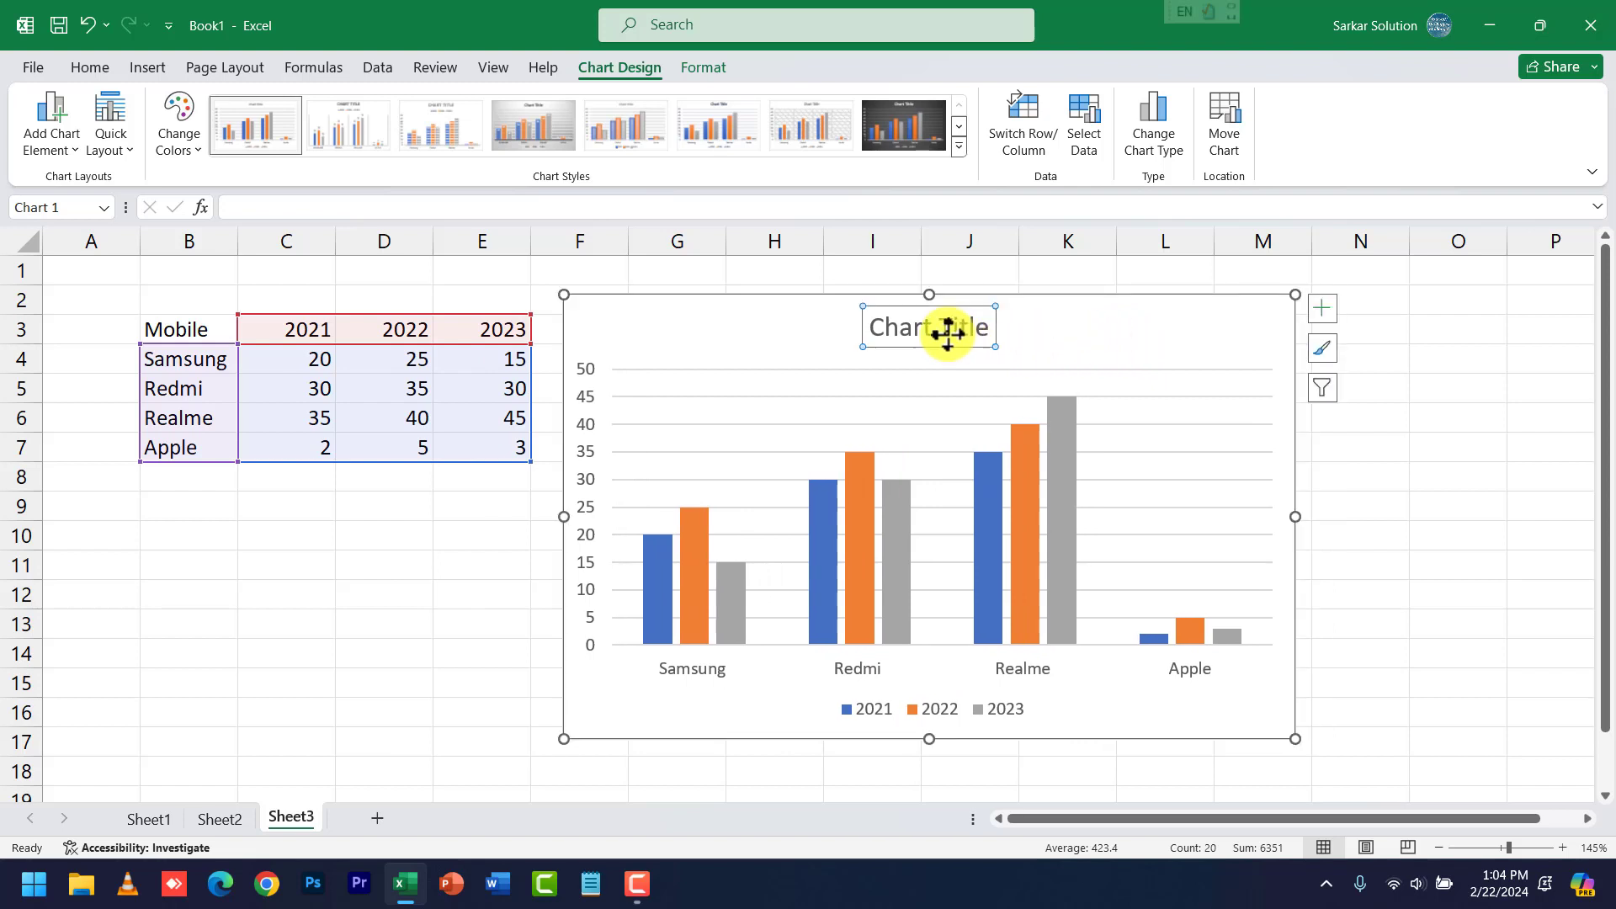
{"action": "left_click", "coordinate": [940, 327]}
{"action": "key", "text": "ctrl+a"}
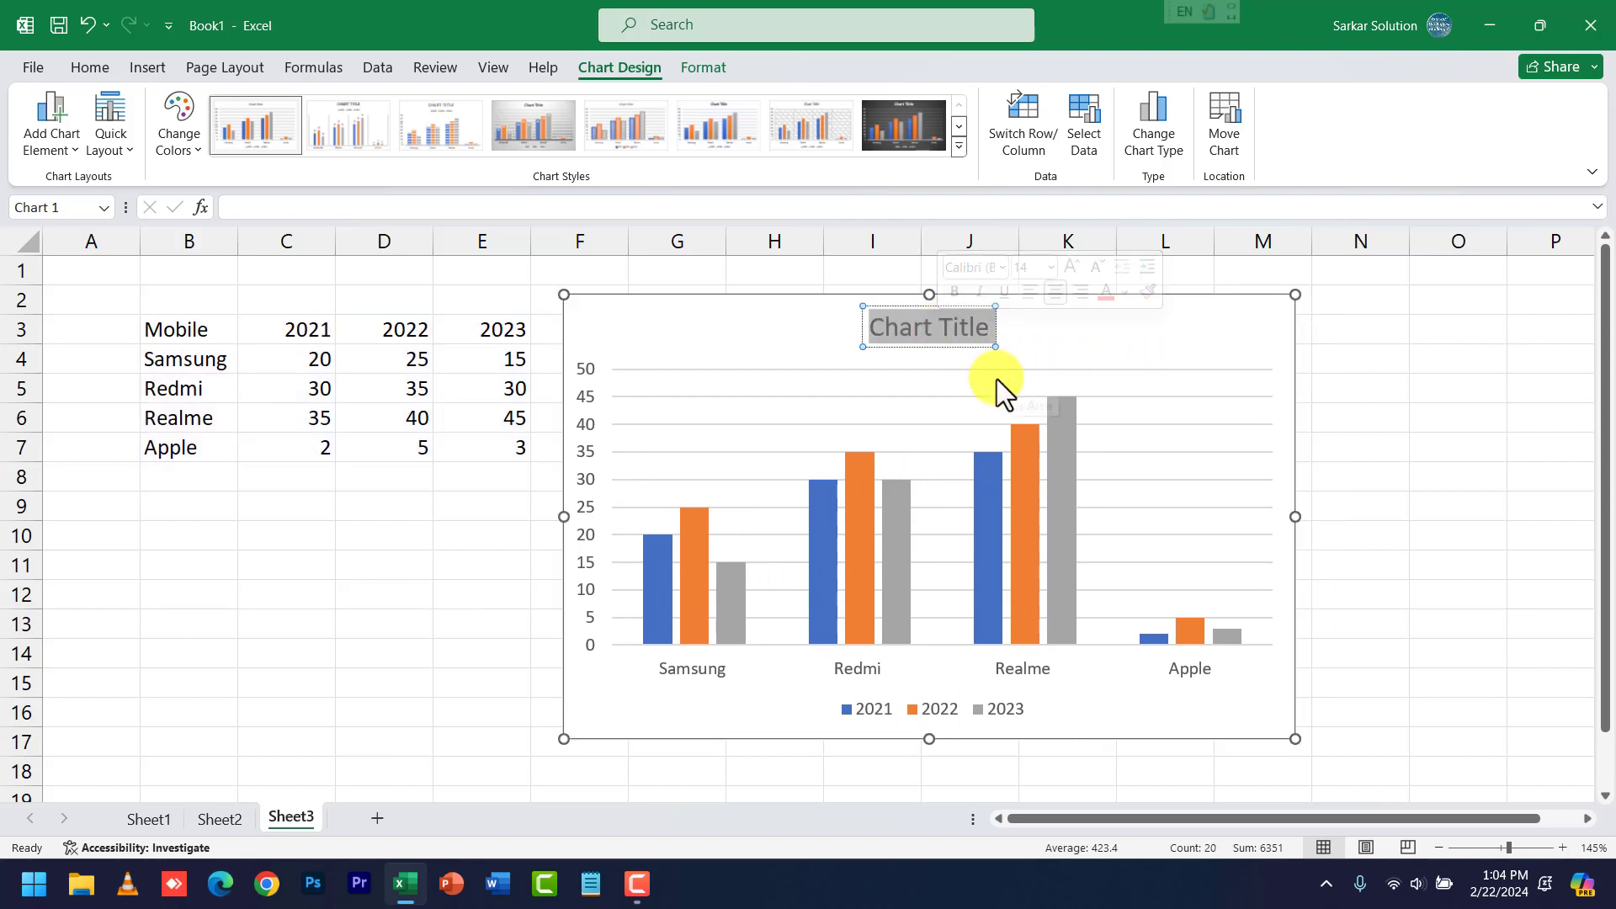
{"action": "type", "text": "Mobile Sale"}
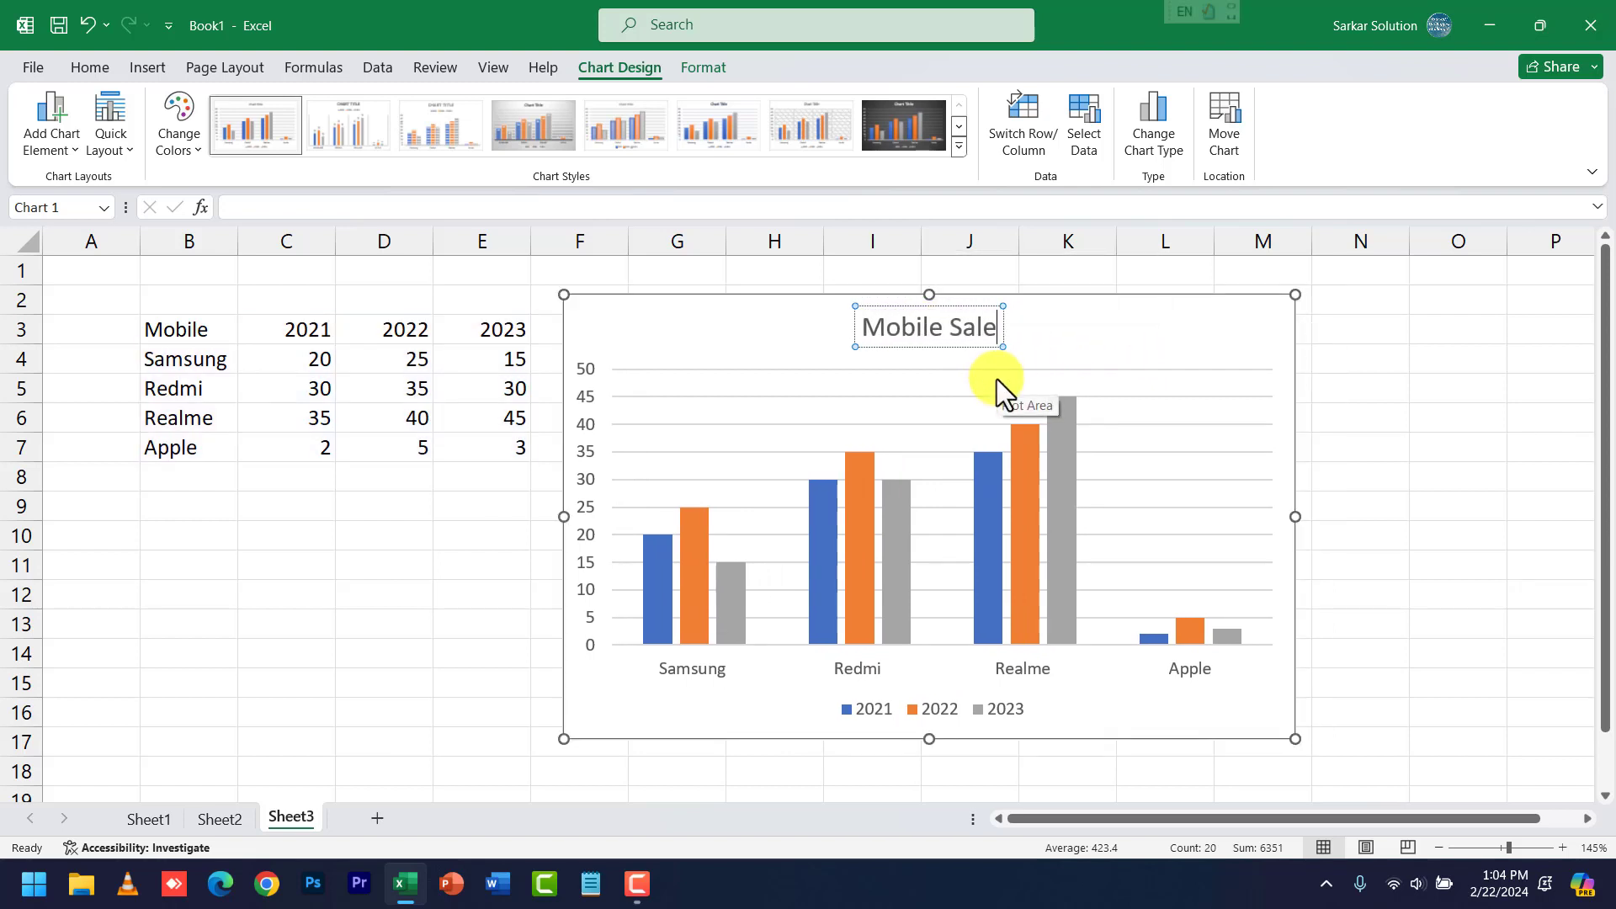
{"action": "left_click", "coordinate": [1129, 377]}
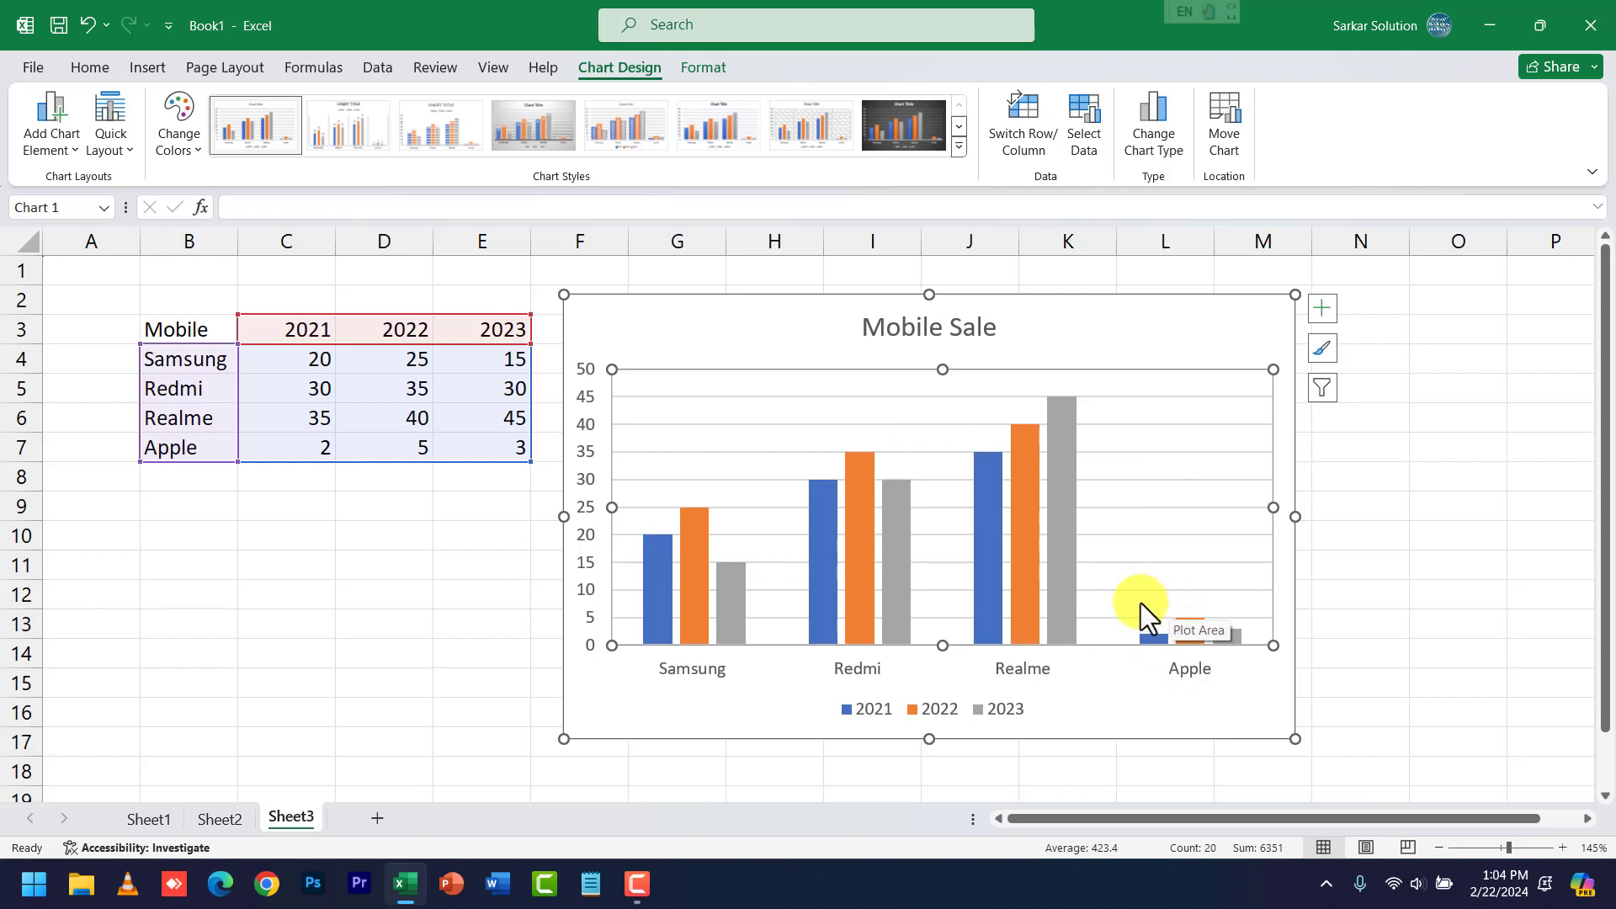
{"action": "left_click", "coordinate": [1179, 695]}
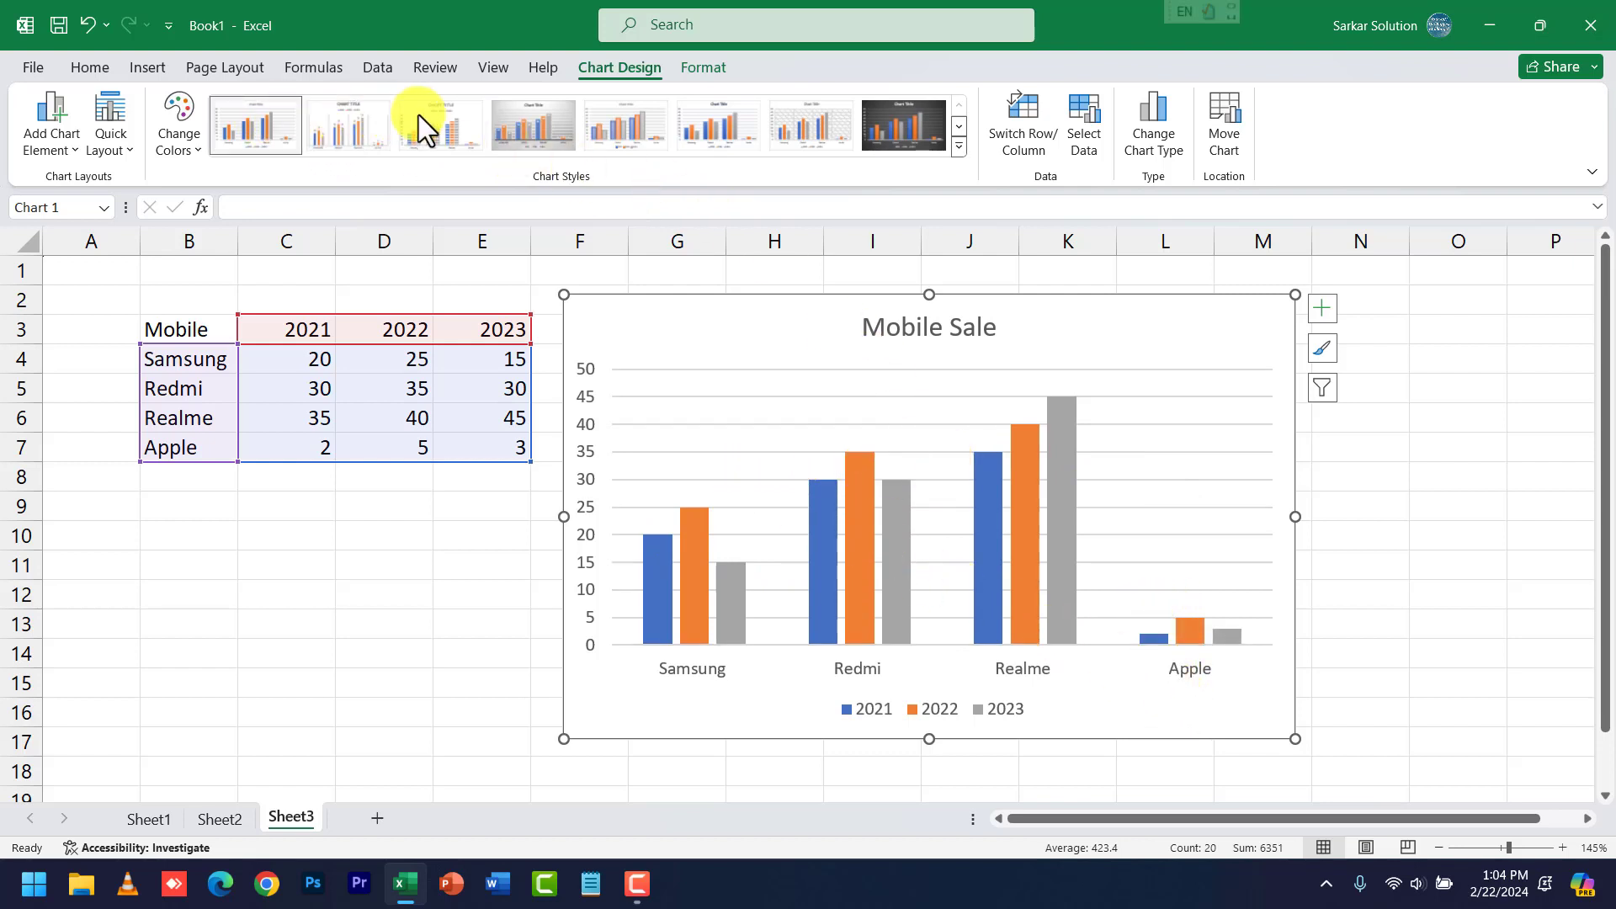
Try the fourth, third, second and first preset chart styles in turn on the Mobile Sale chart.
{"action": "left_click", "coordinate": [517, 118]}
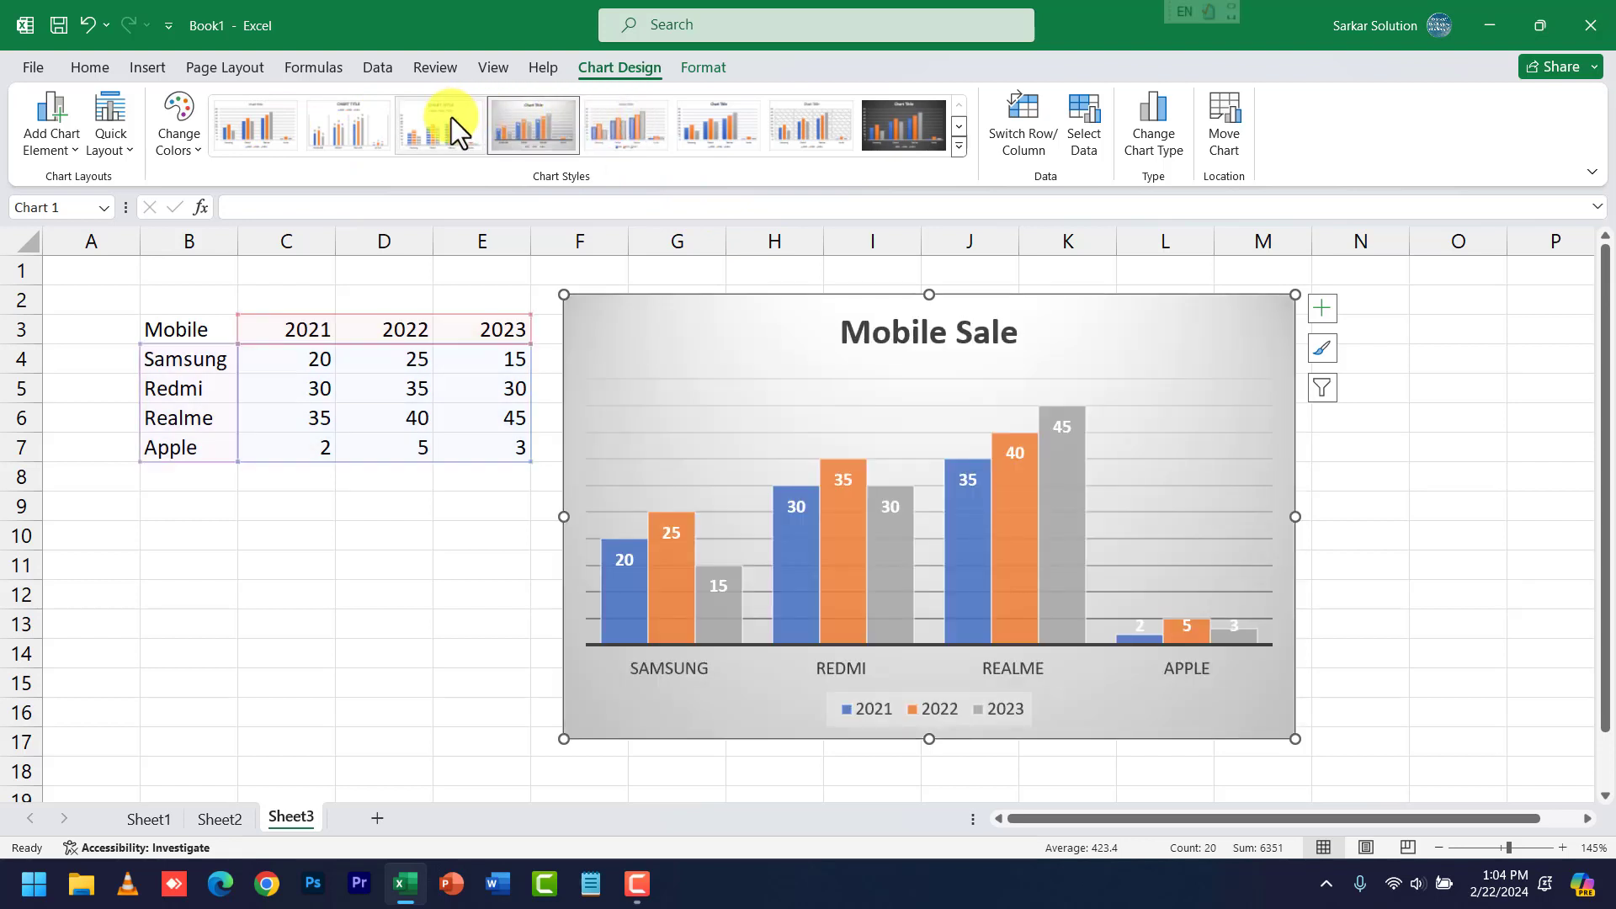
{"action": "left_click", "coordinate": [451, 118]}
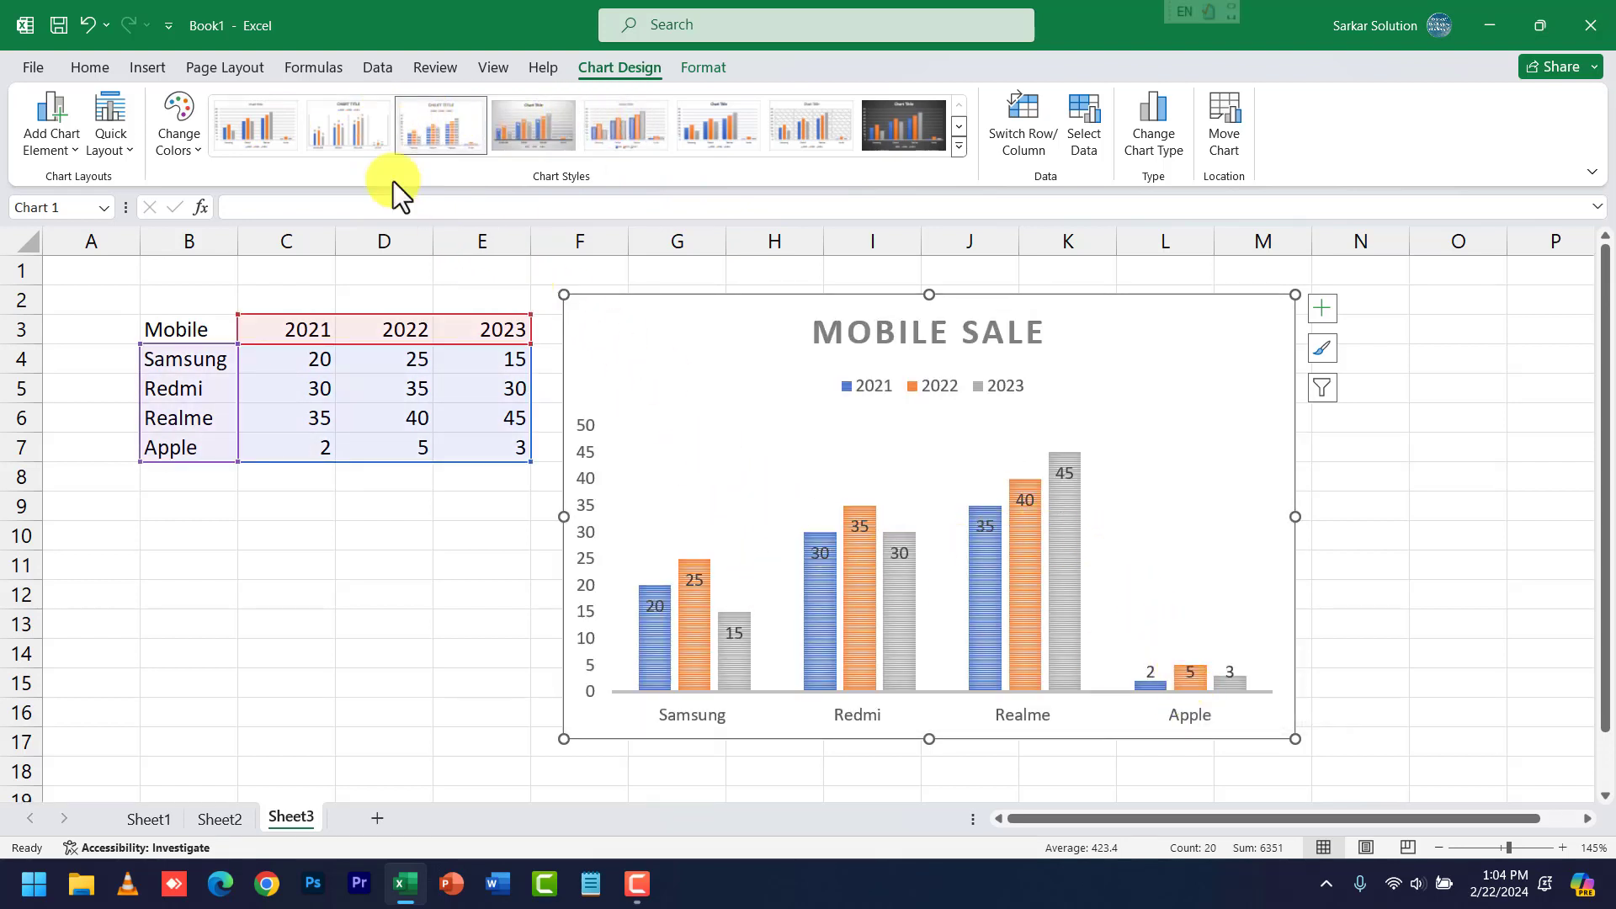
{"action": "left_click", "coordinate": [364, 143]}
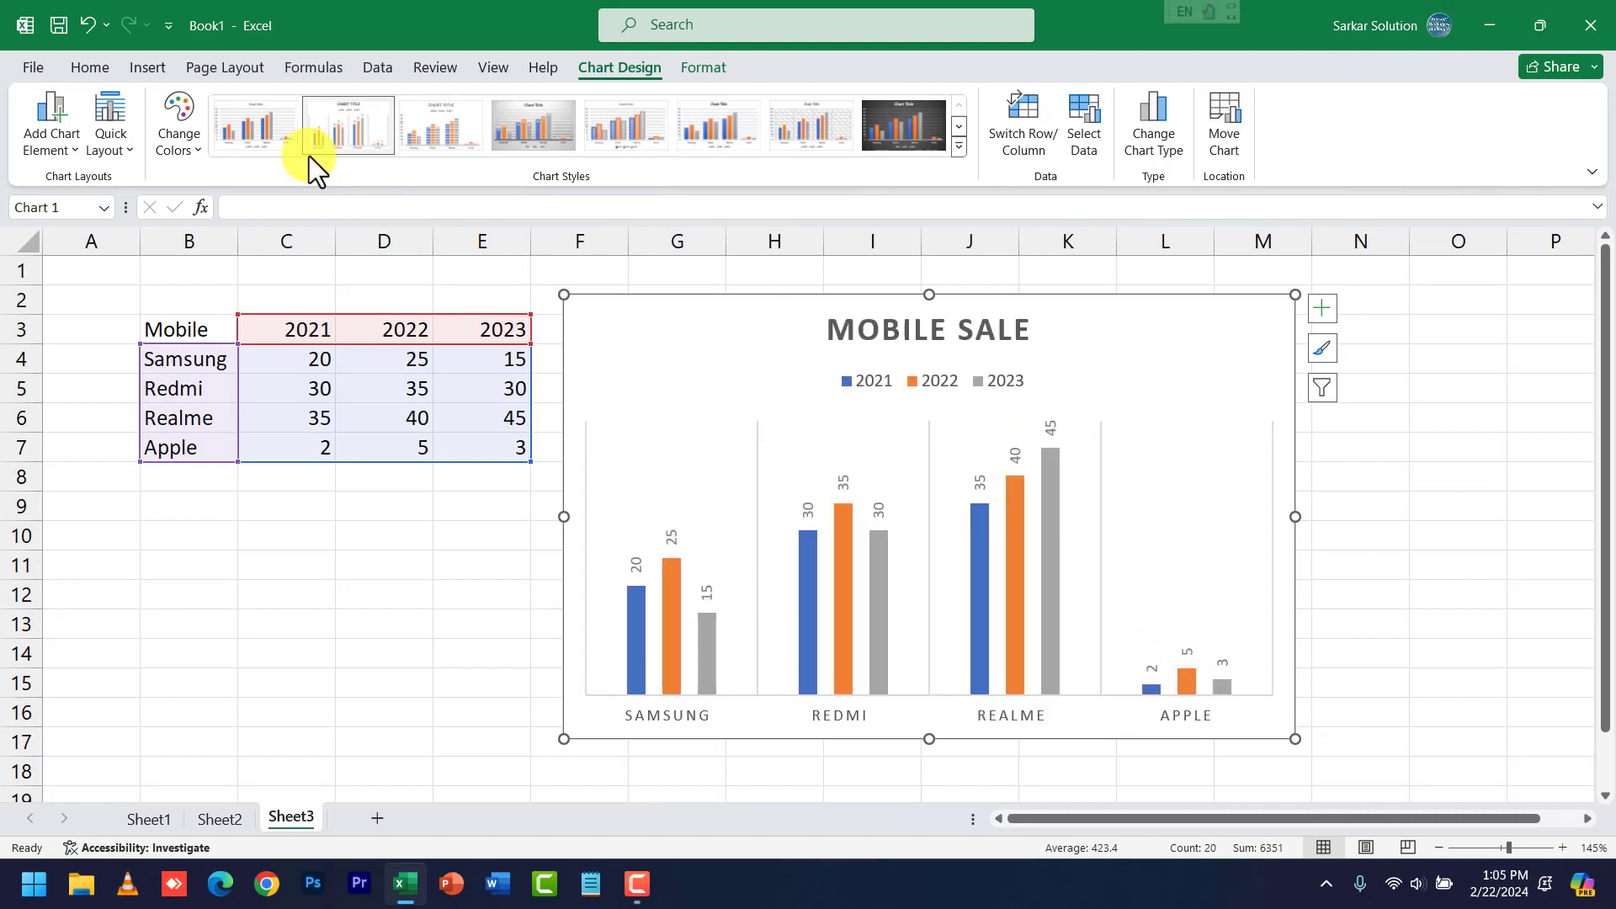
{"action": "left_click", "coordinate": [252, 121]}
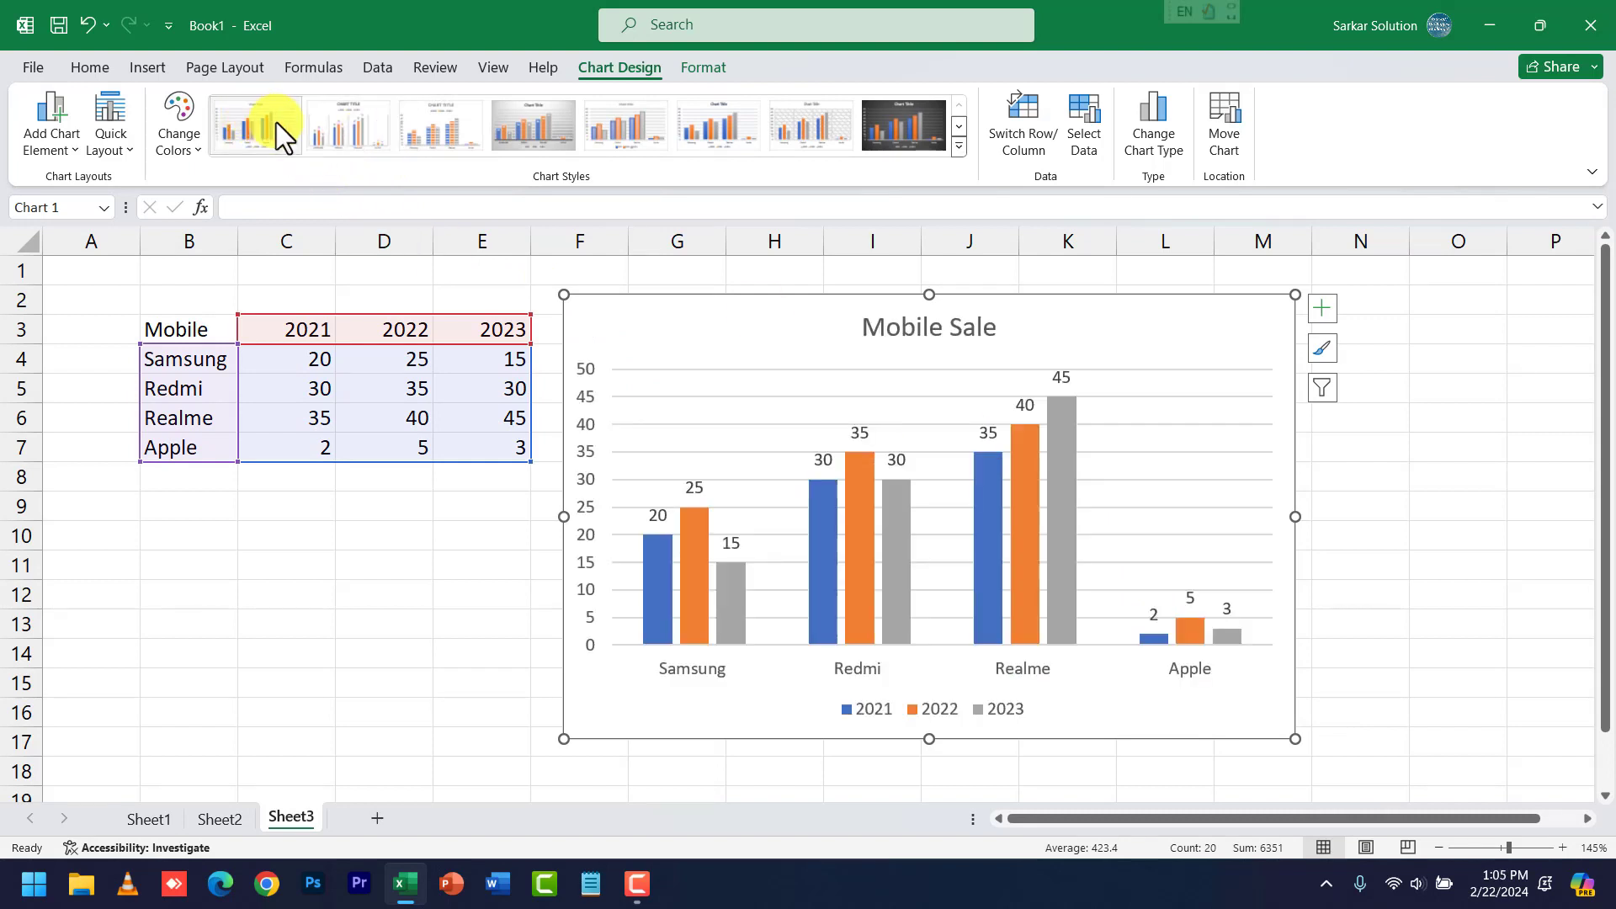
Apply the preset style with gradient-faded columns and an uppercase title to the chart, and switch its rows and columns.
{"action": "left_click", "coordinate": [924, 138]}
{"action": "left_click", "coordinate": [958, 148]}
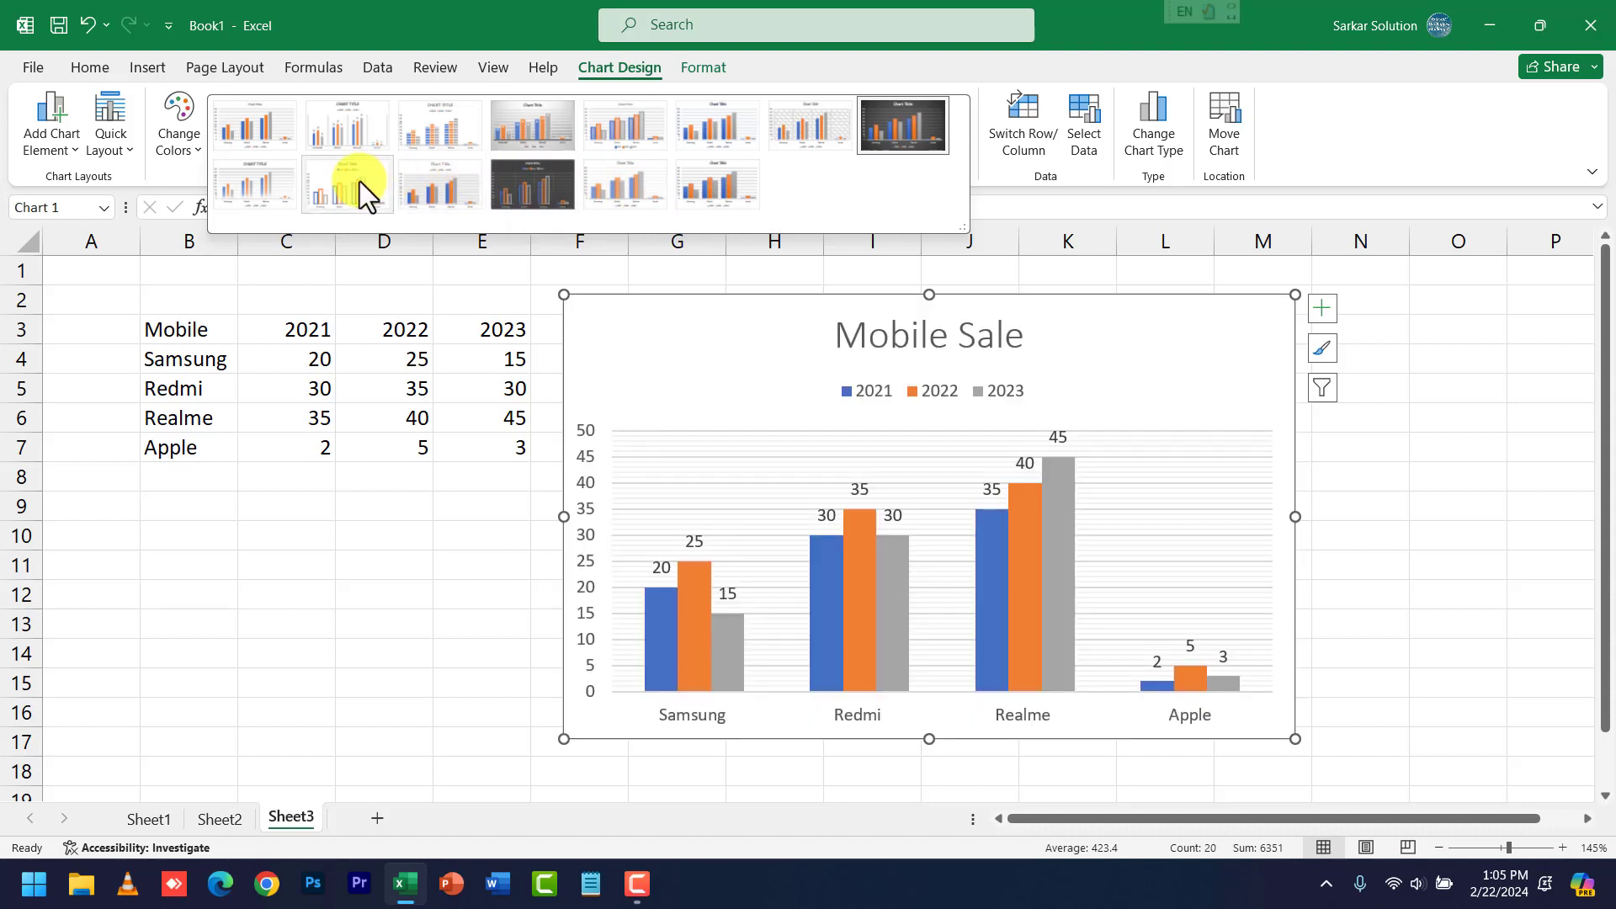
{"action": "left_click", "coordinate": [271, 183]}
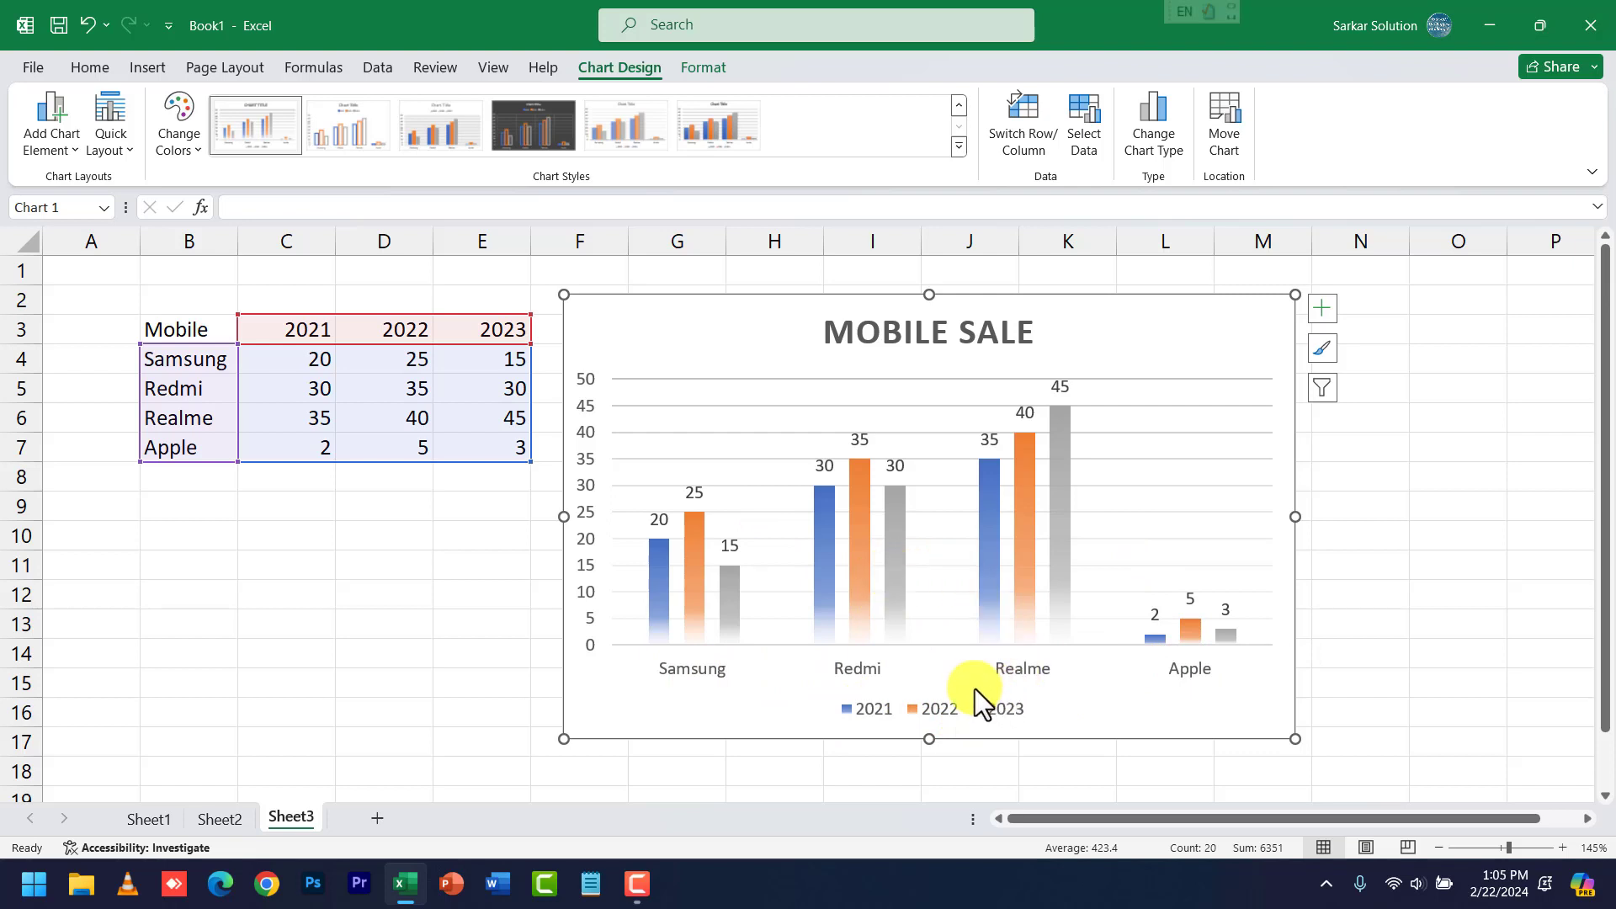
{"action": "left_click", "coordinate": [1028, 131]}
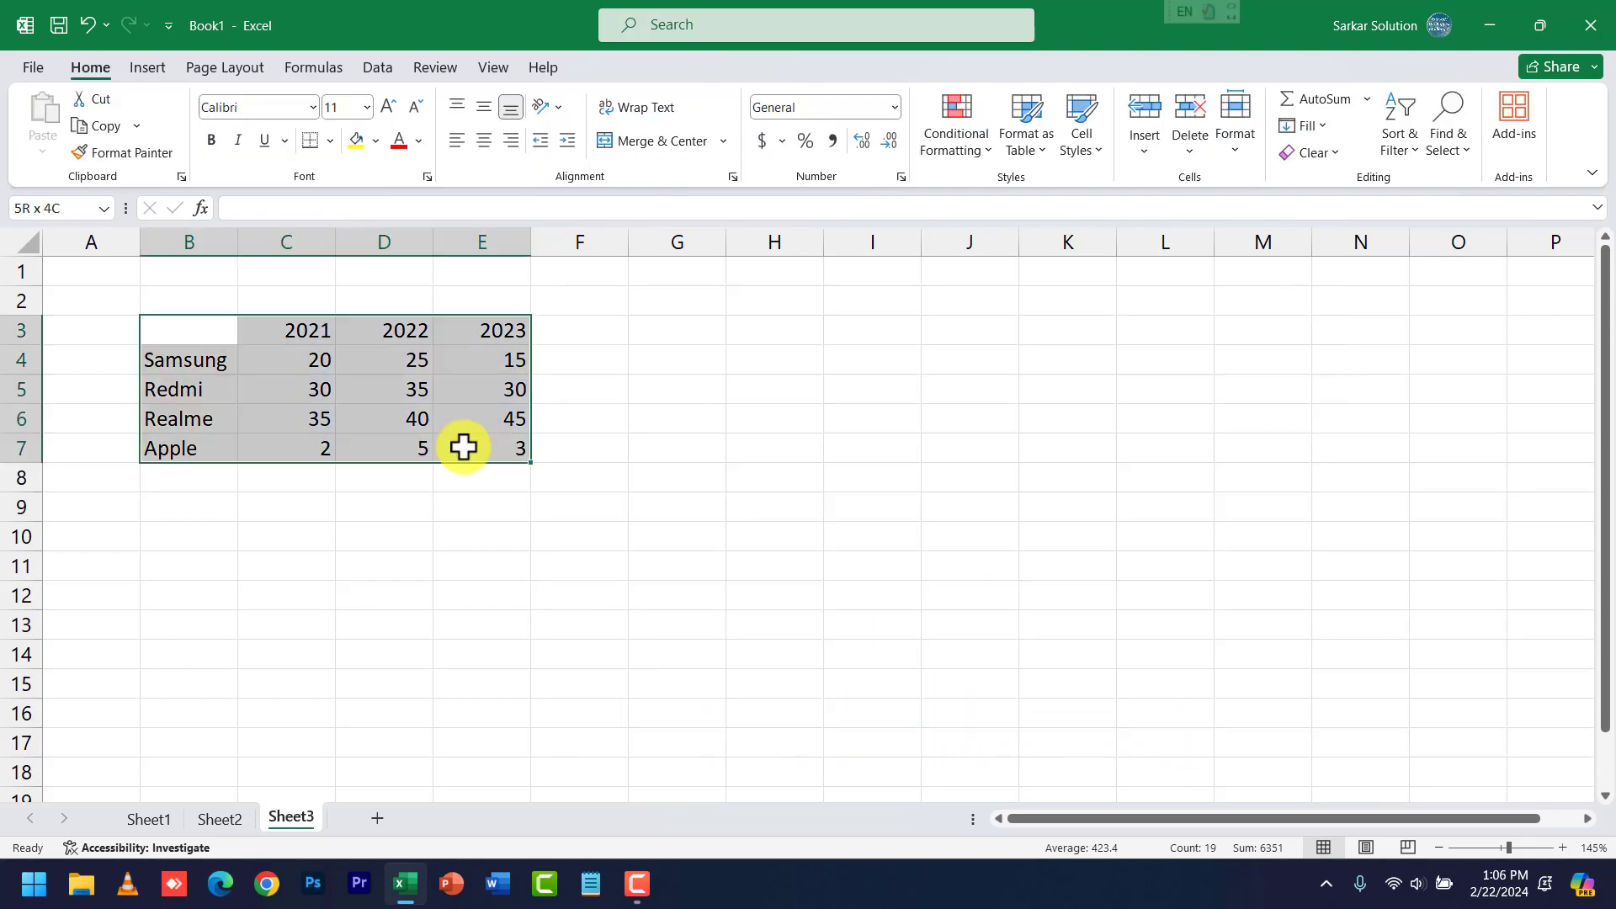
{"action": "left_click", "coordinate": [149, 68]}
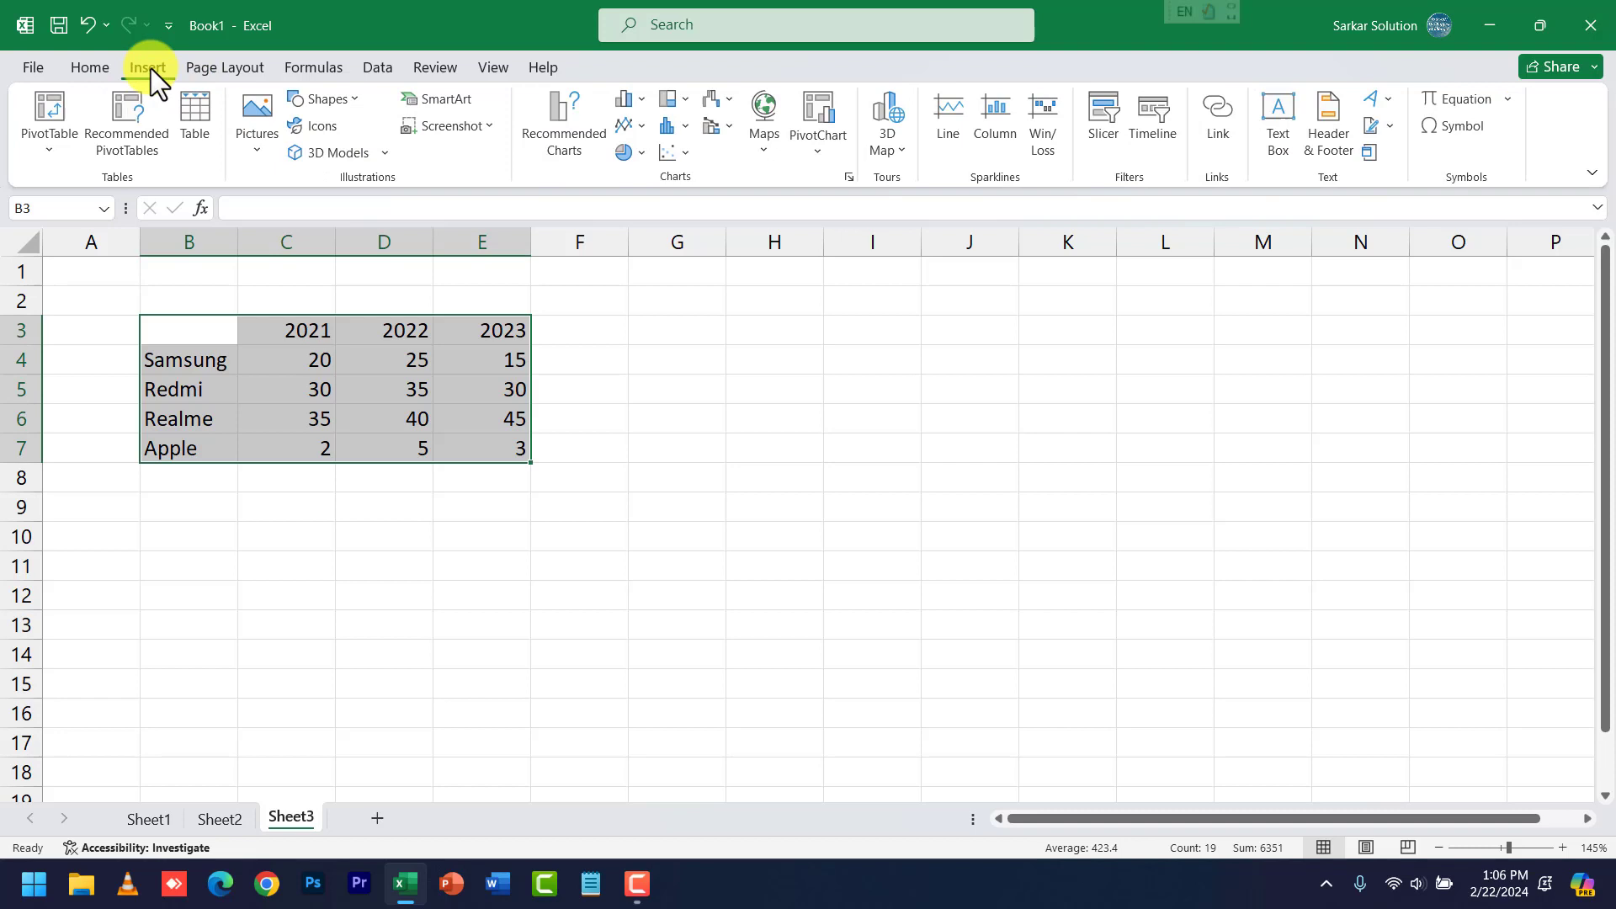
{"action": "left_click", "coordinate": [567, 138]}
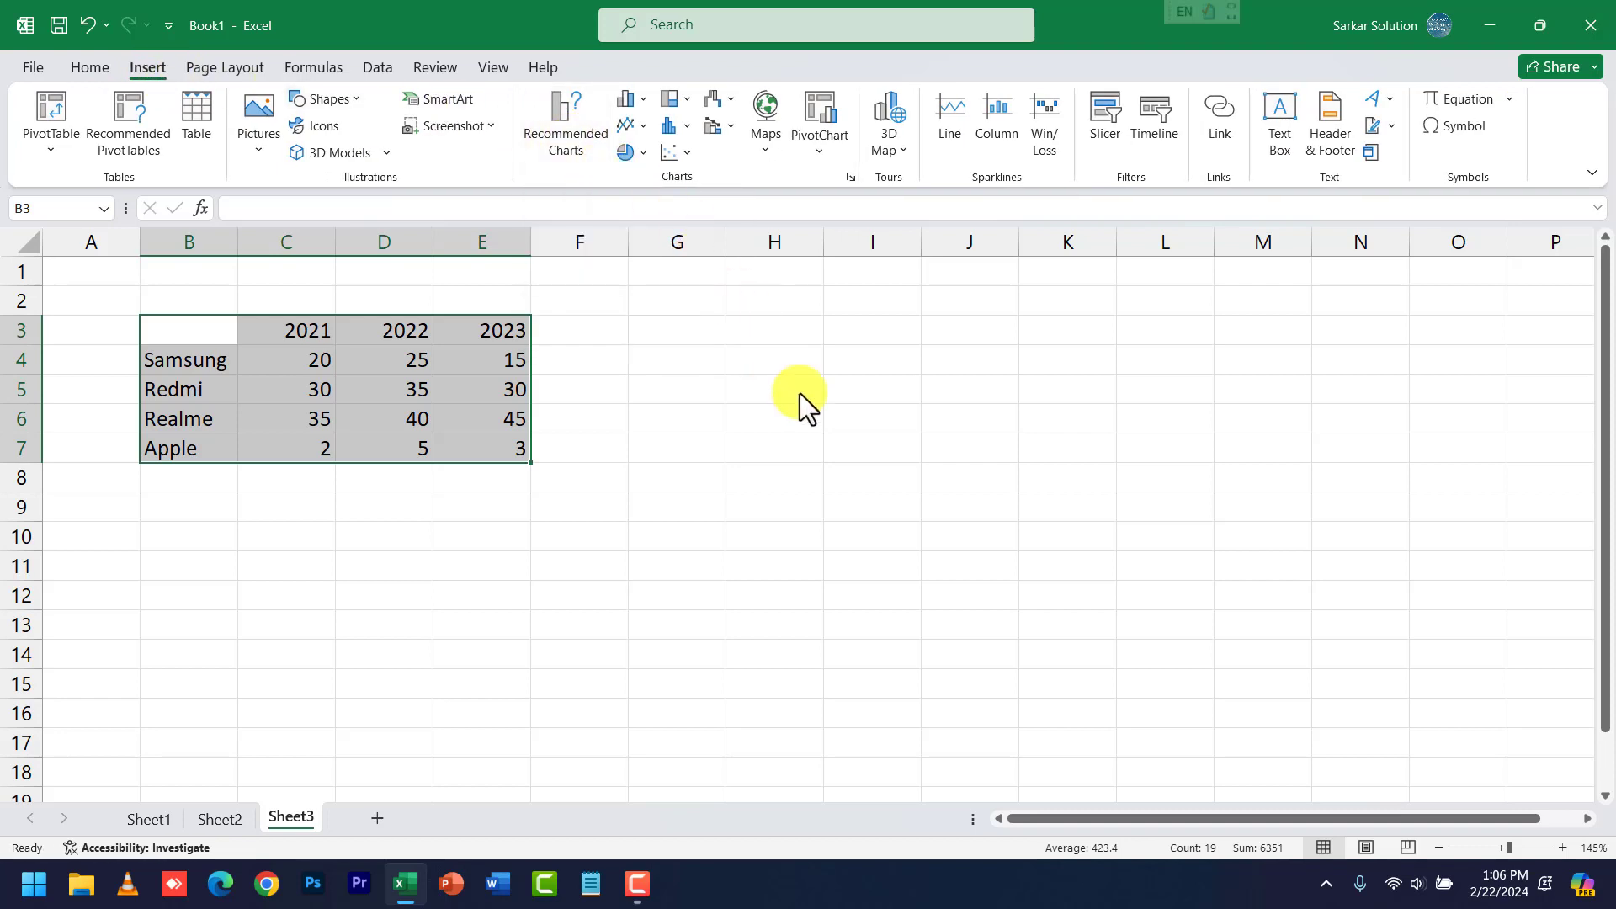
{"action": "left_click", "coordinate": [579, 251]}
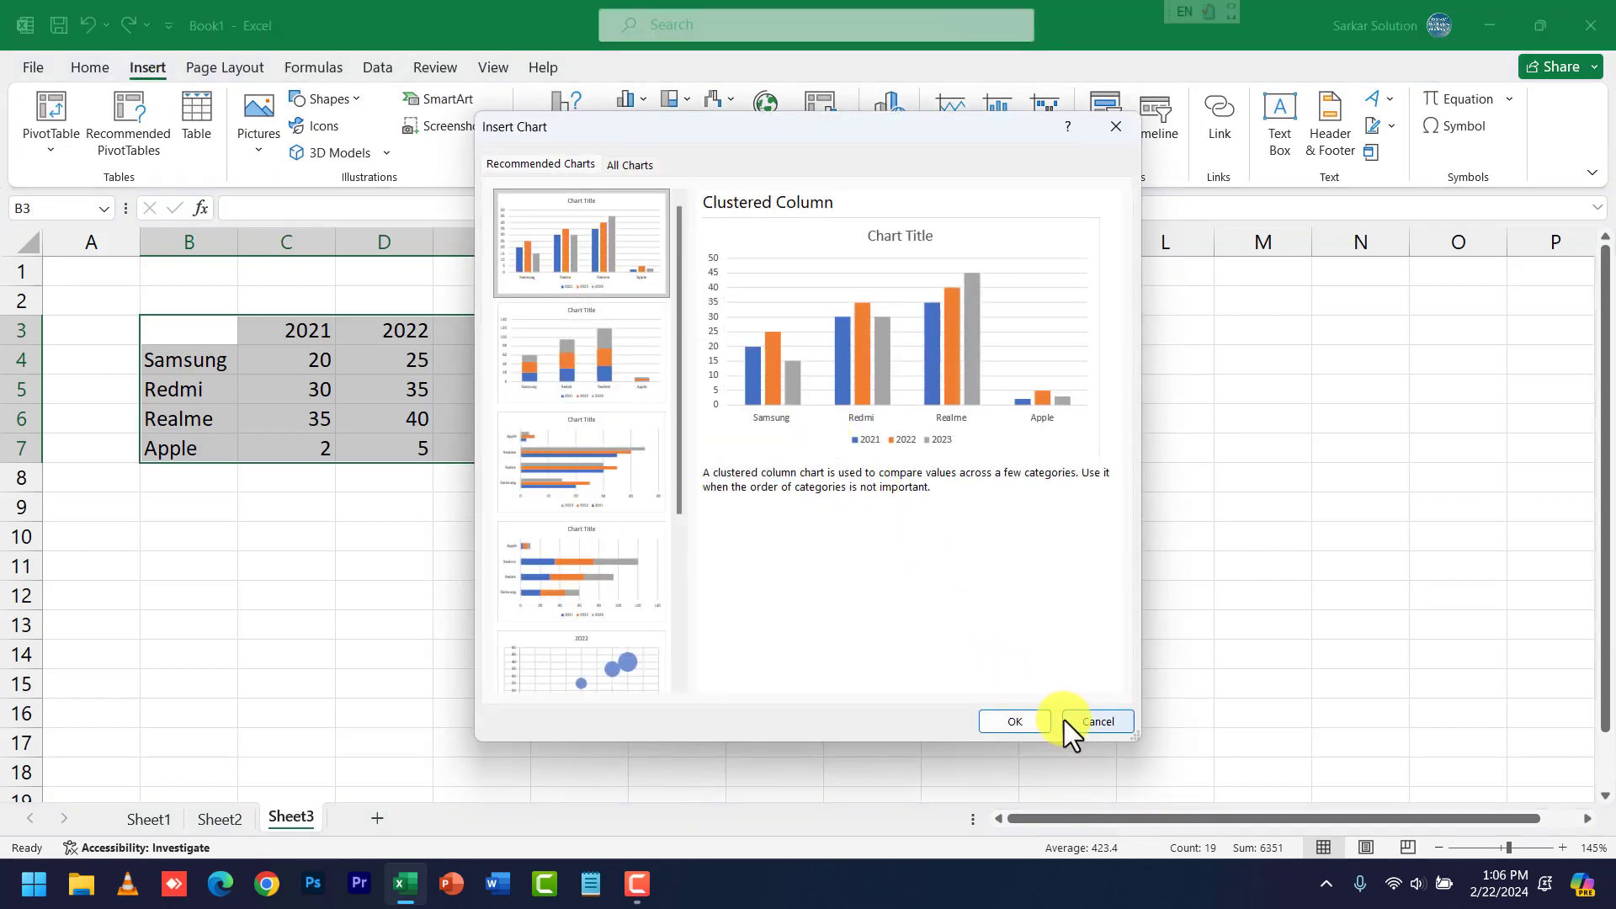
{"action": "left_click", "coordinate": [1086, 726]}
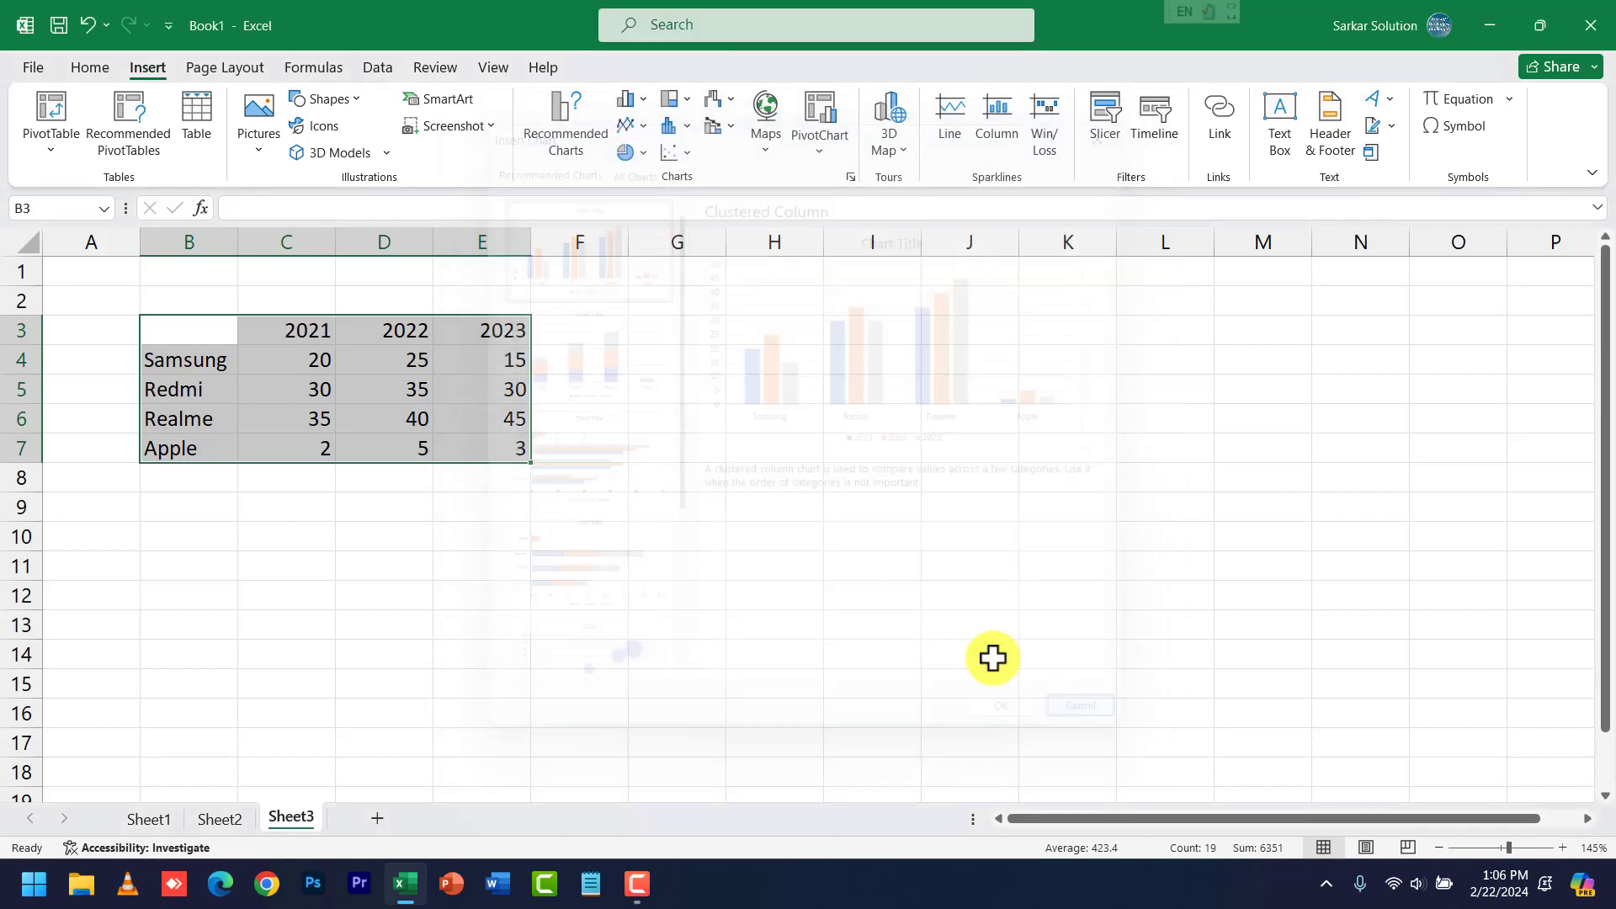
Insert a 3-D Clustered Column chart of B3:E7 beside the table and give it the gradient-faded preset style.
{"action": "left_click", "coordinate": [643, 104]}
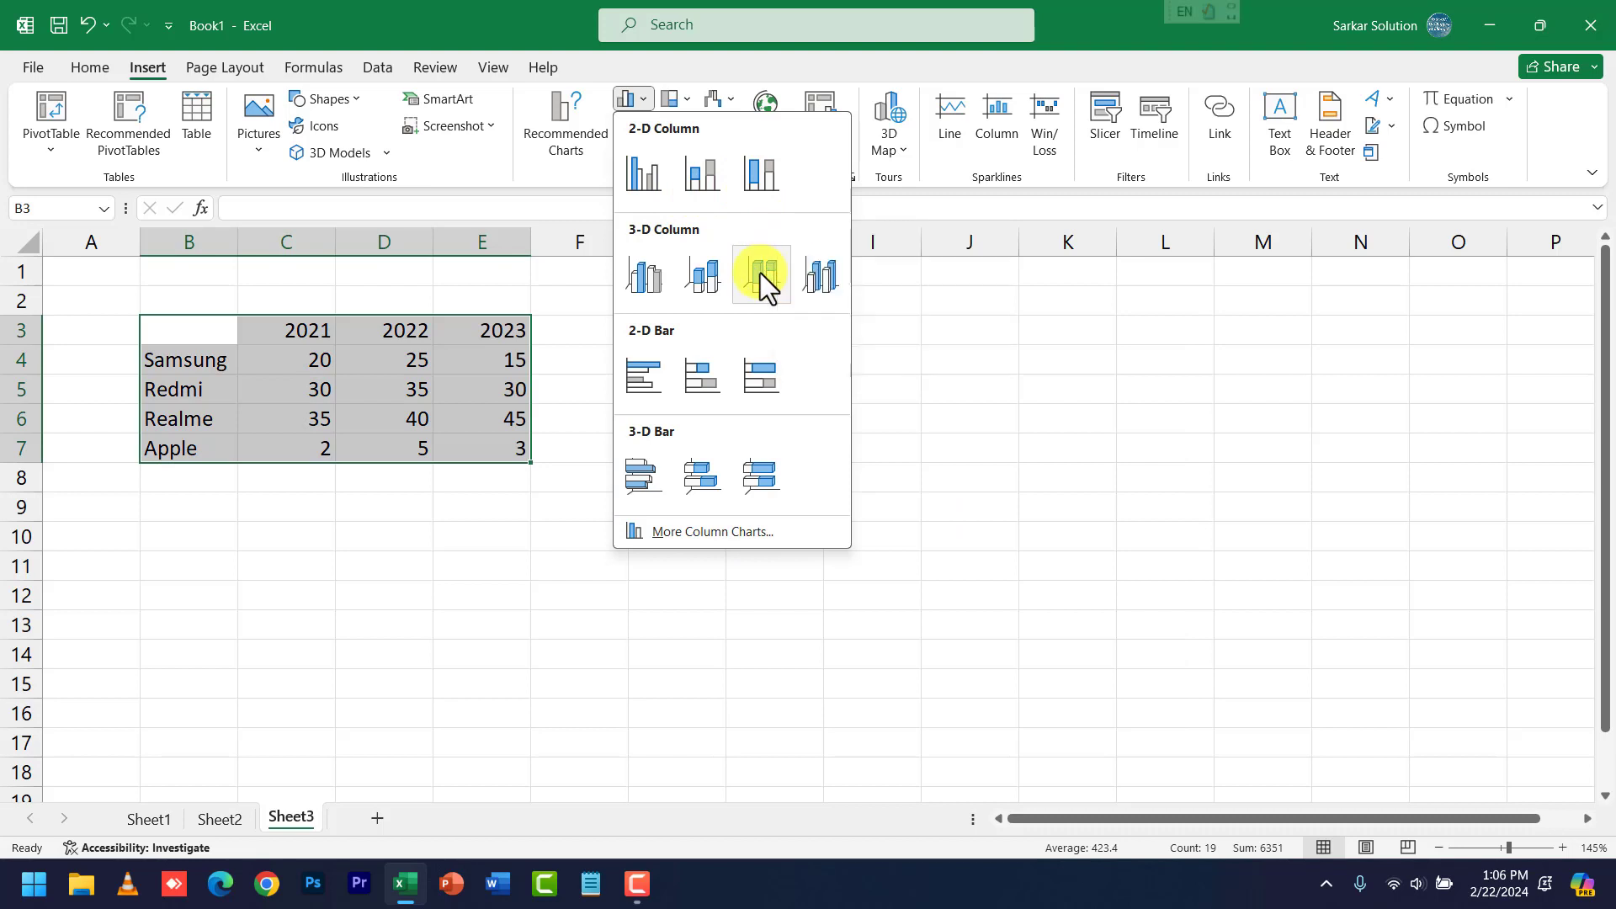
{"action": "left_click", "coordinate": [648, 284]}
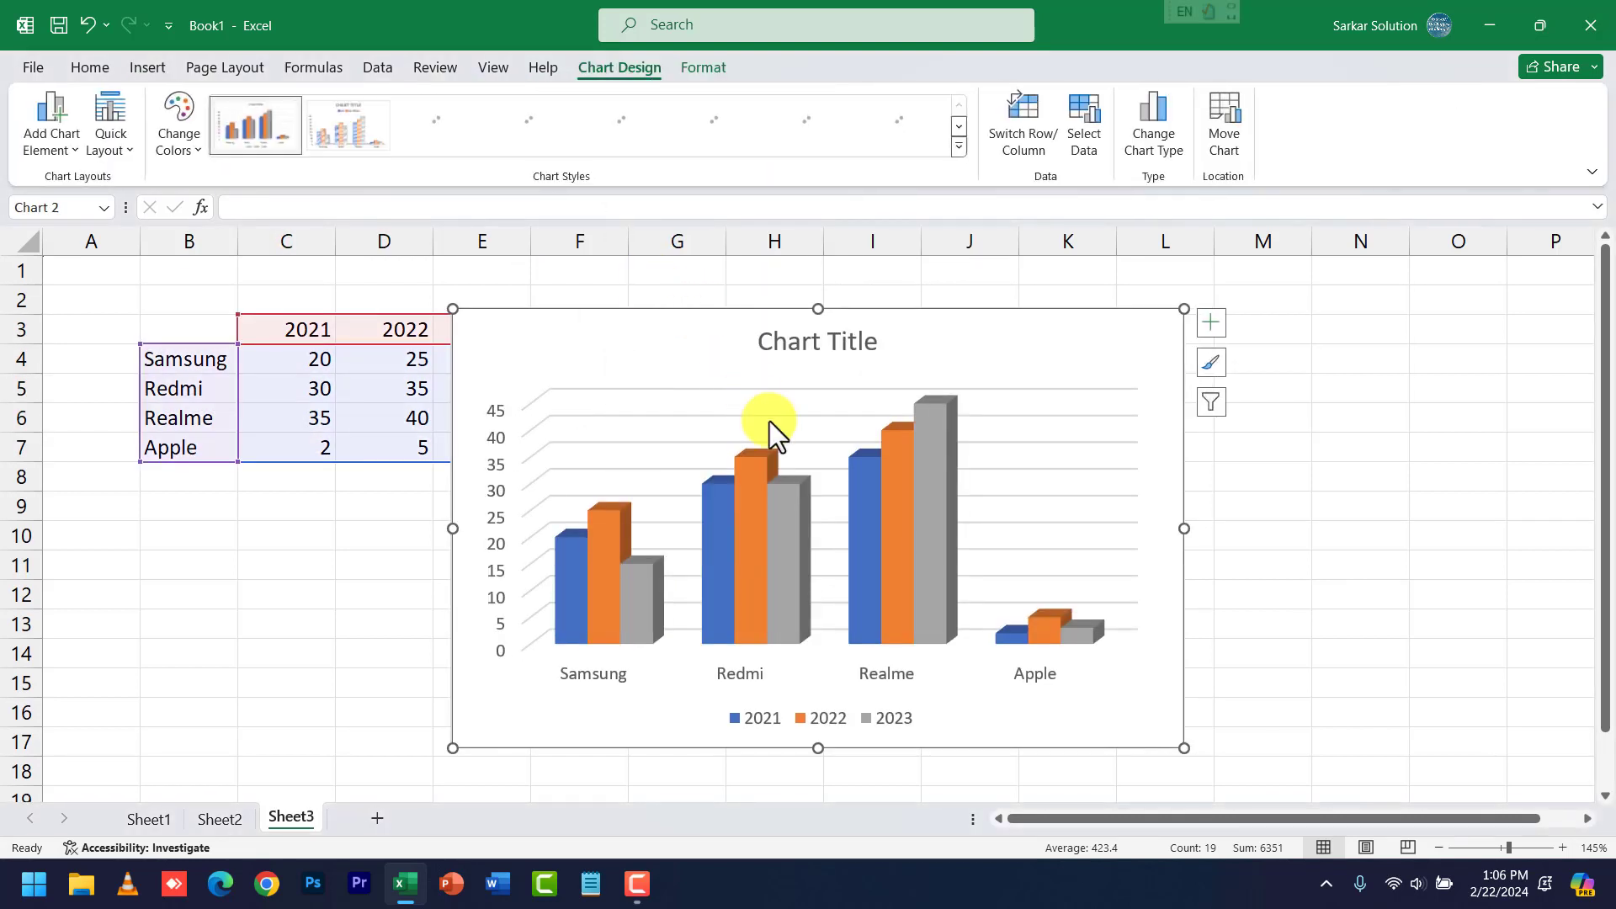
{"action": "left_click_drag", "start_coordinate": [732, 350], "coordinate": [893, 320]}
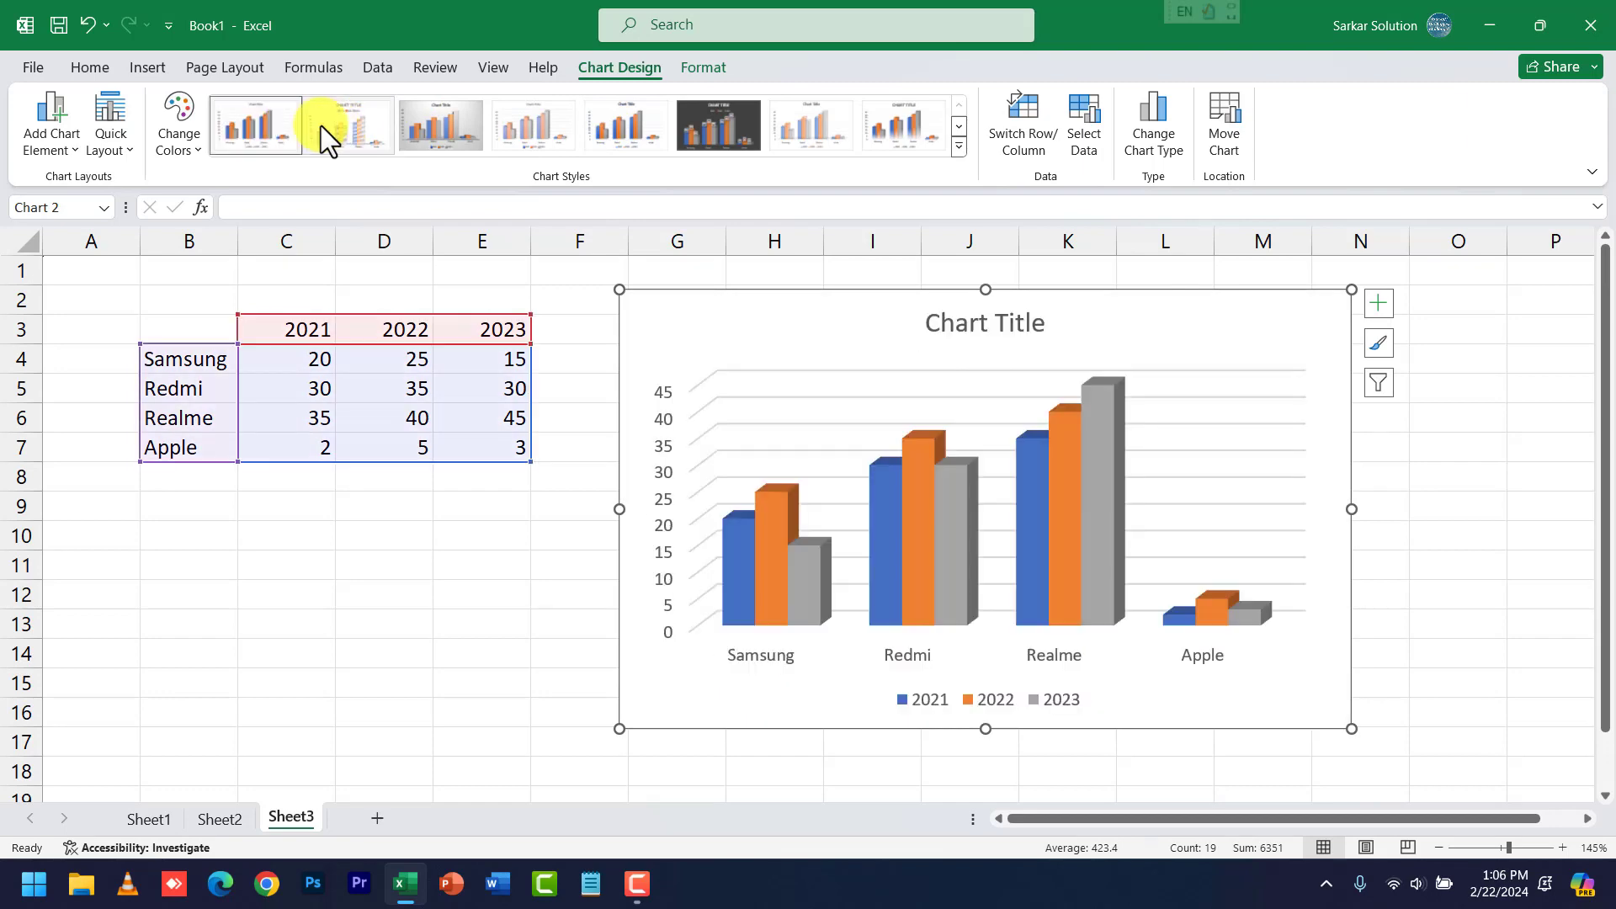
{"action": "left_click", "coordinate": [911, 129]}
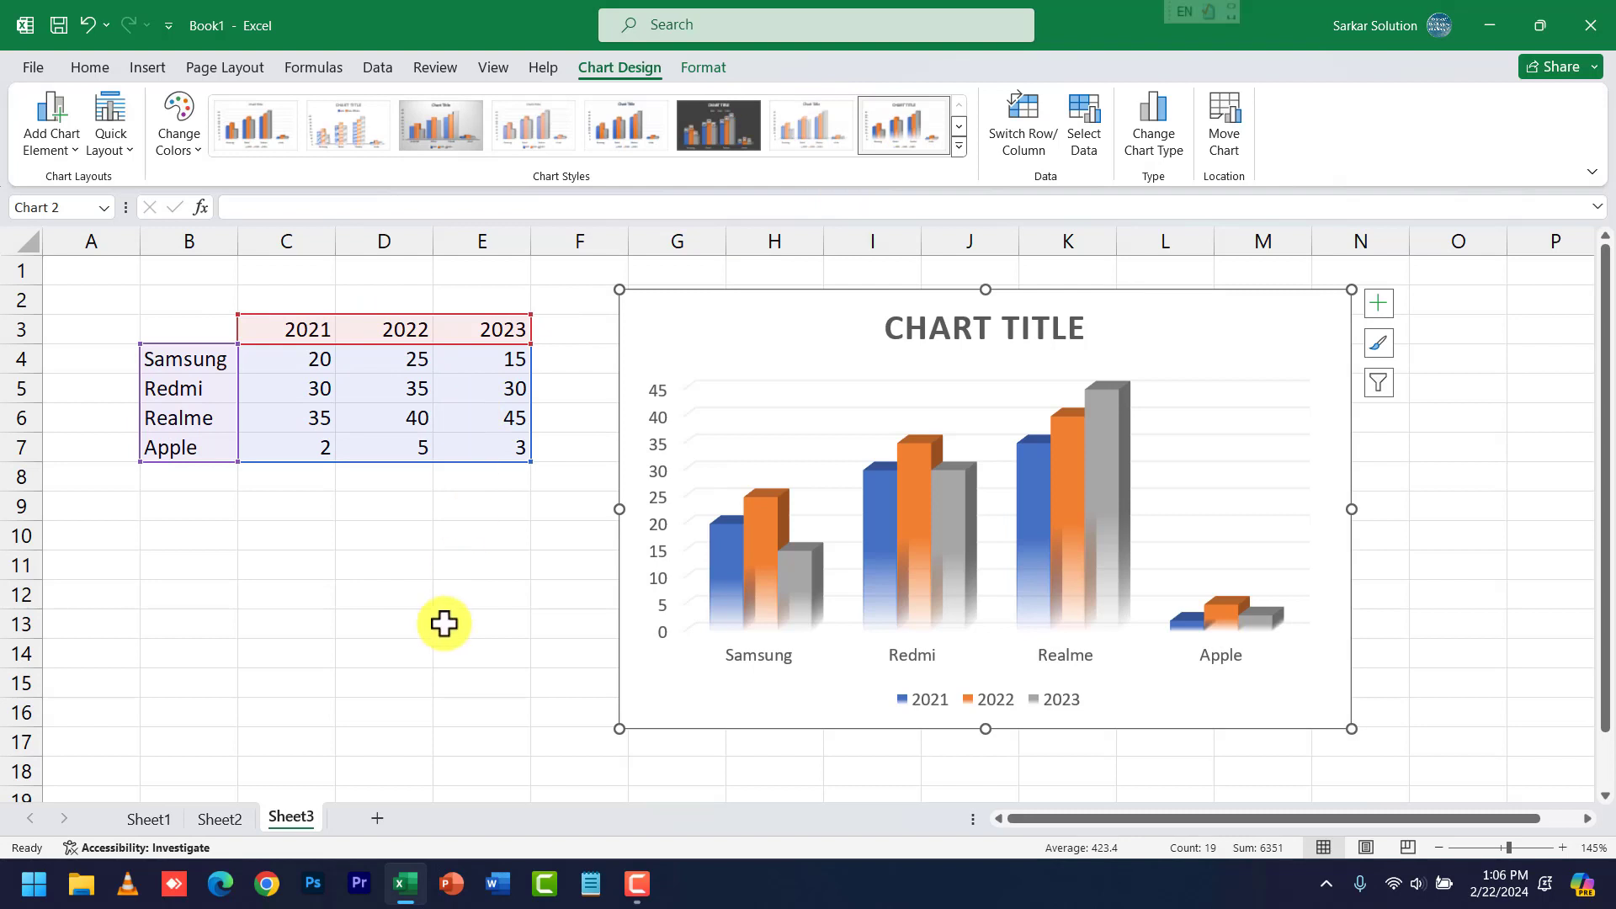
Below the mobile sales table, enter Fundamentals with 65 in C11:D11 and PC with 70 in C12:D12.
{"action": "left_click", "coordinate": [422, 654]}
{"action": "scroll", "coordinate": [379, 623], "scroll_direction": "down", "scroll_amount": 1}
{"action": "left_click", "coordinate": [270, 485]}
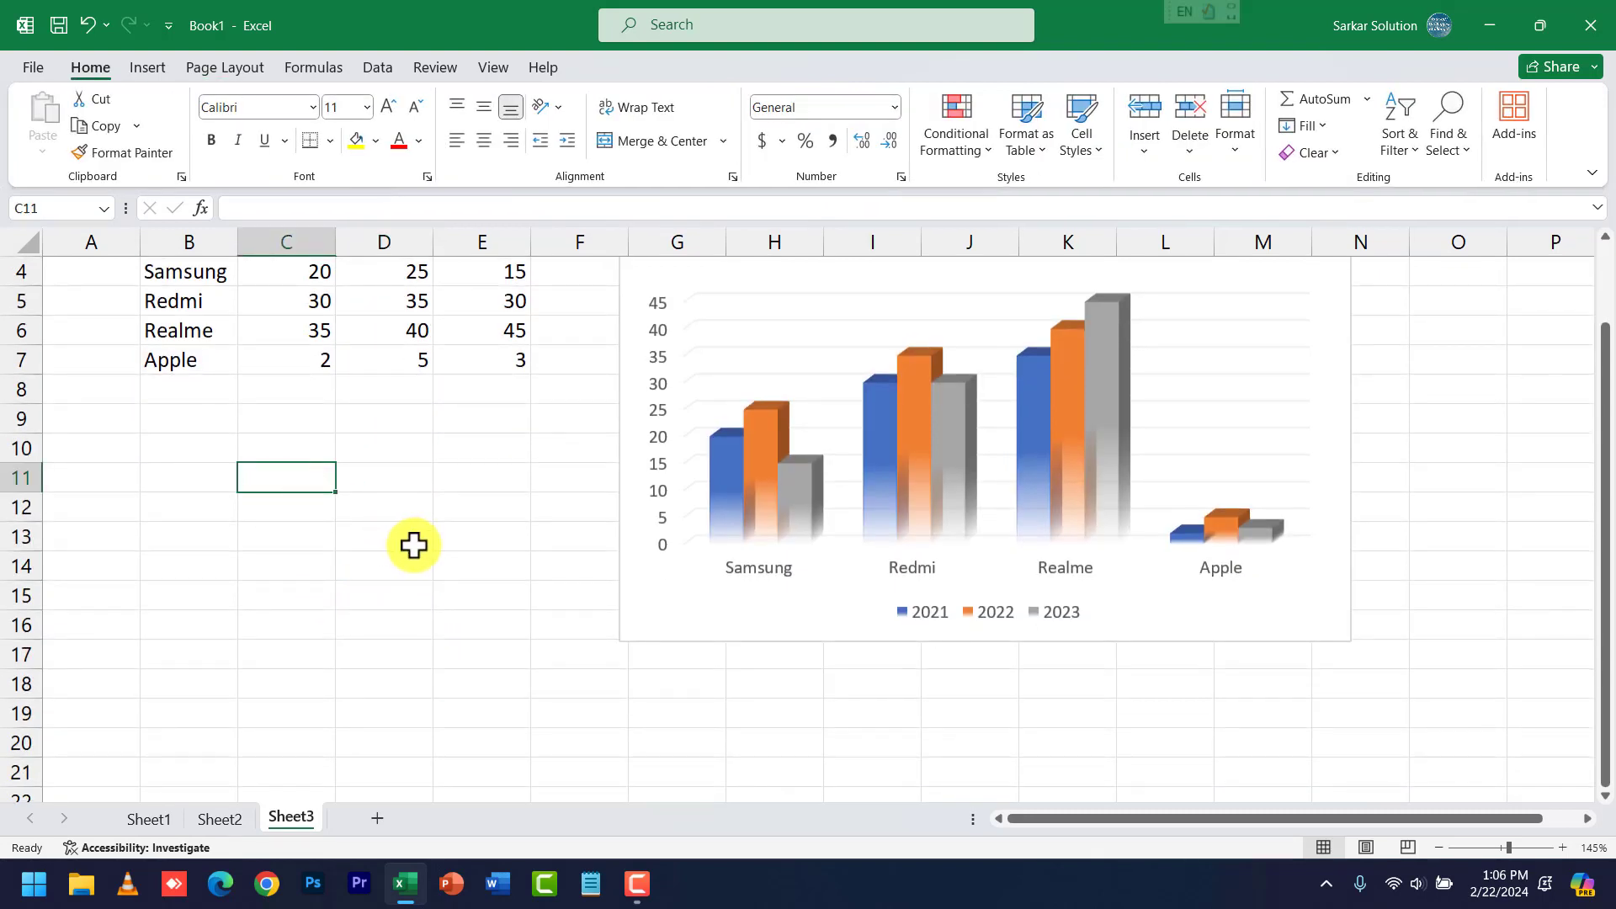
{"action": "type", "text": "Fundamentals"}
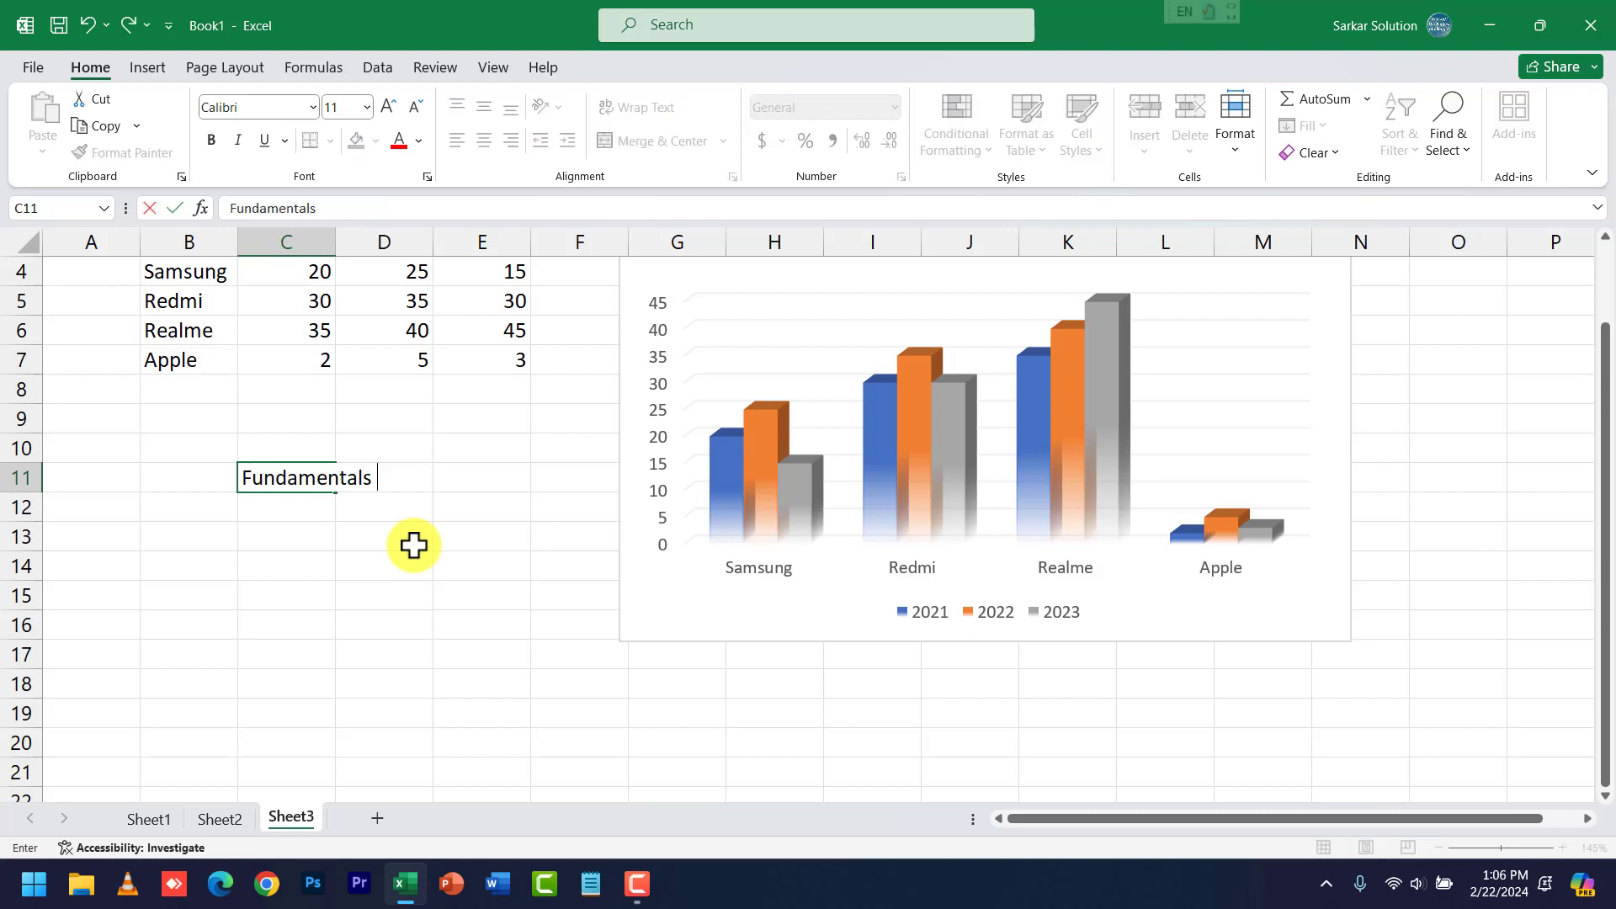
{"action": "key", "text": "Tab"}
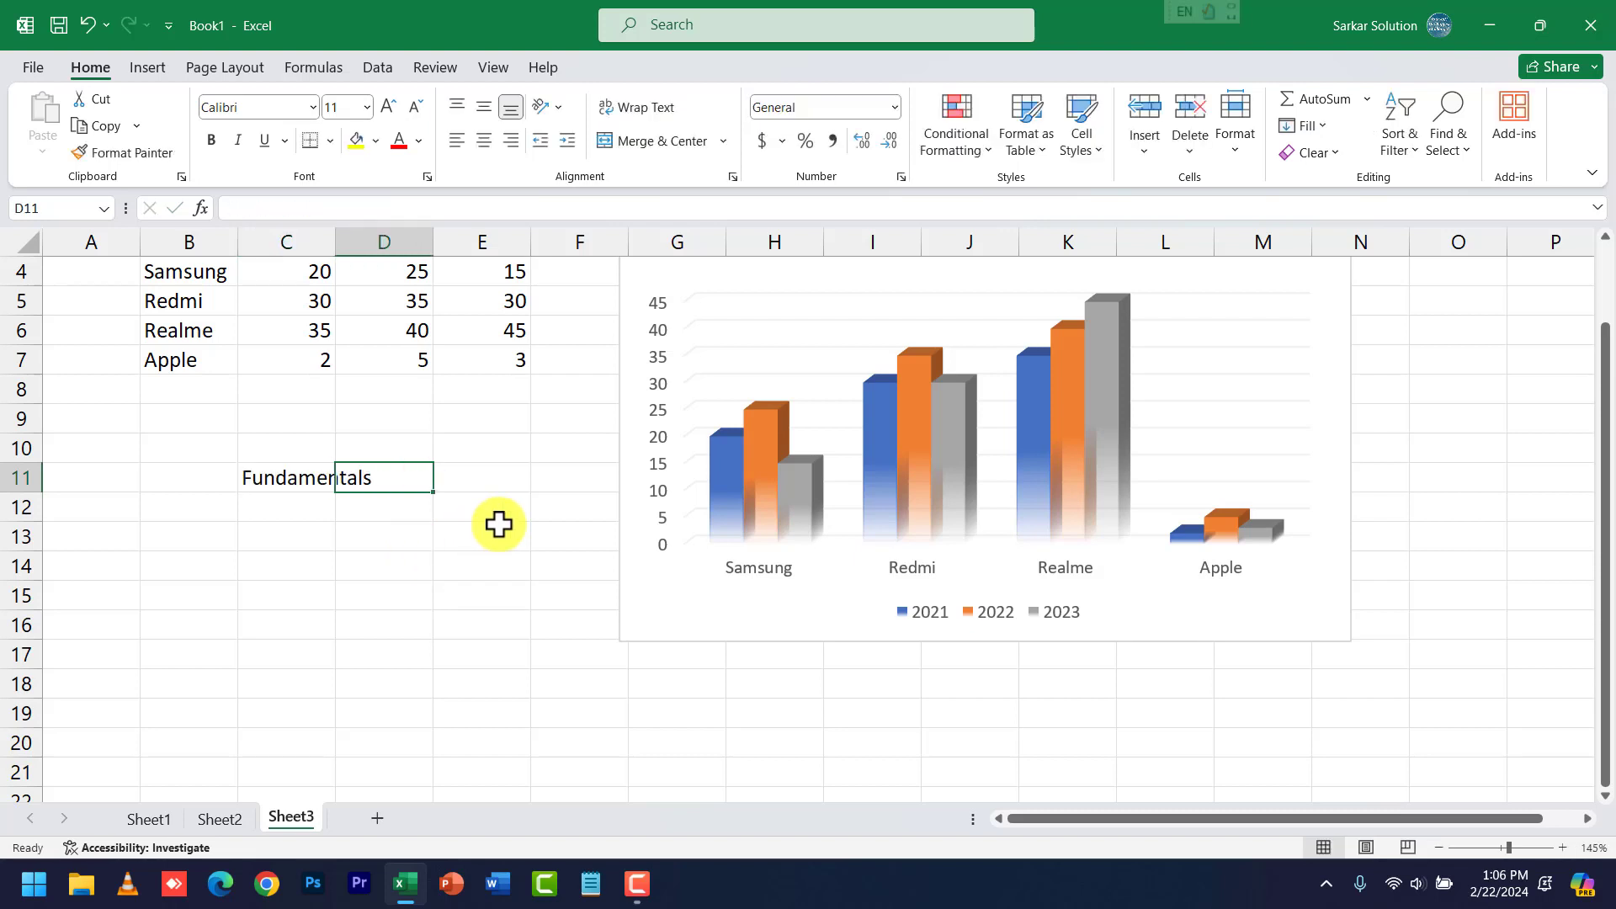
{"action": "type", "text": "65"}
{"action": "key", "text": "Return"}
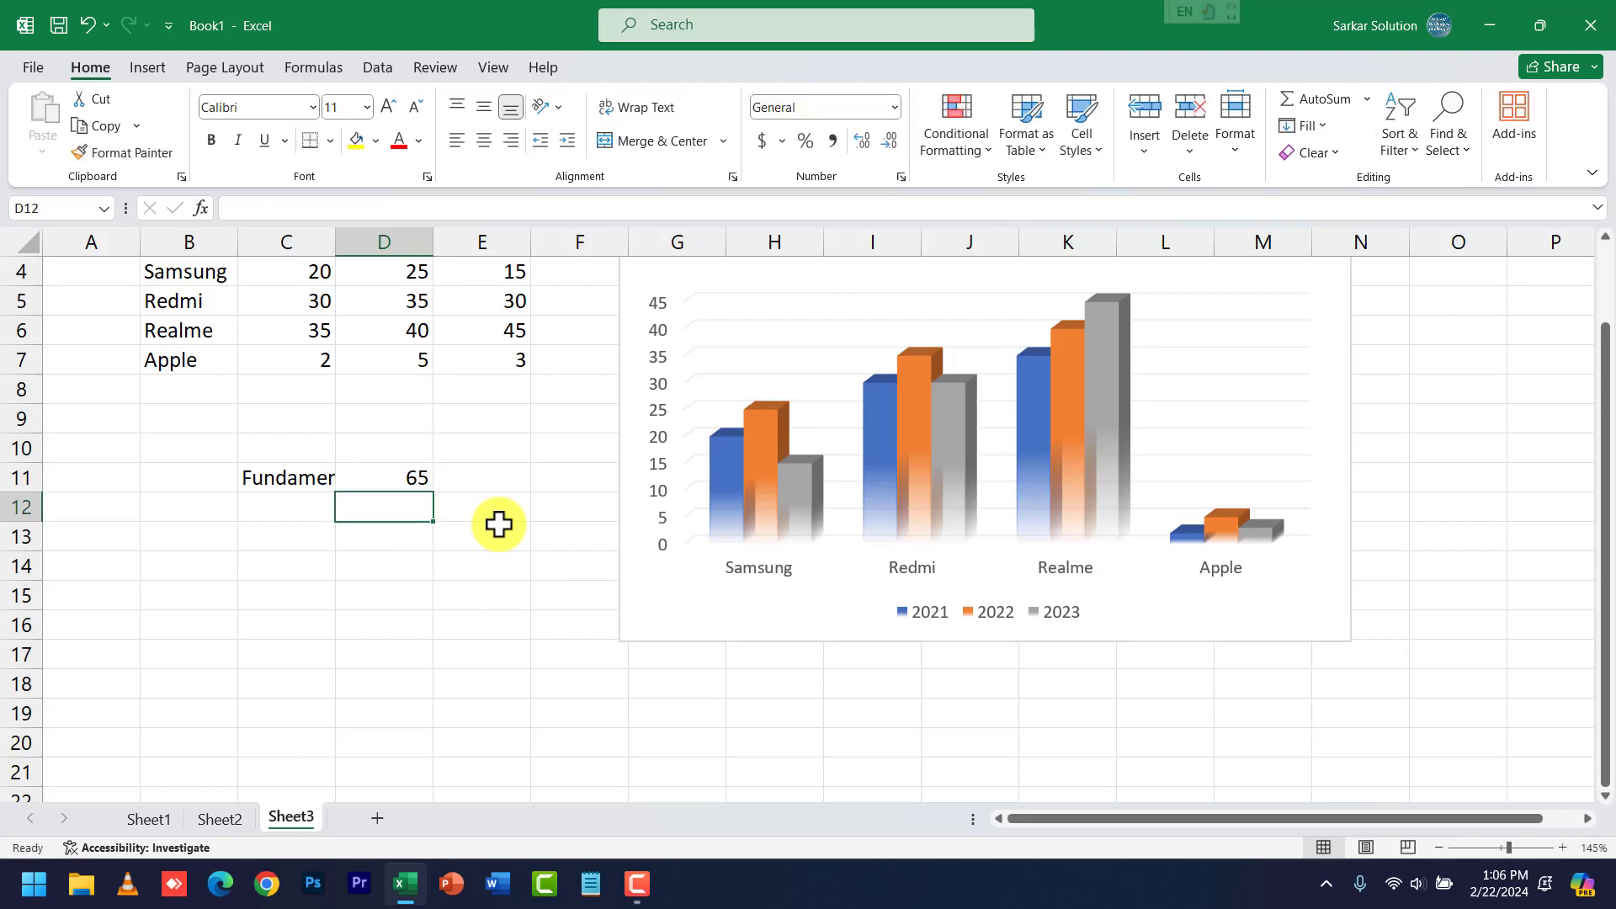
{"action": "key", "text": "Left"}
{"action": "type", "text": "PC"}
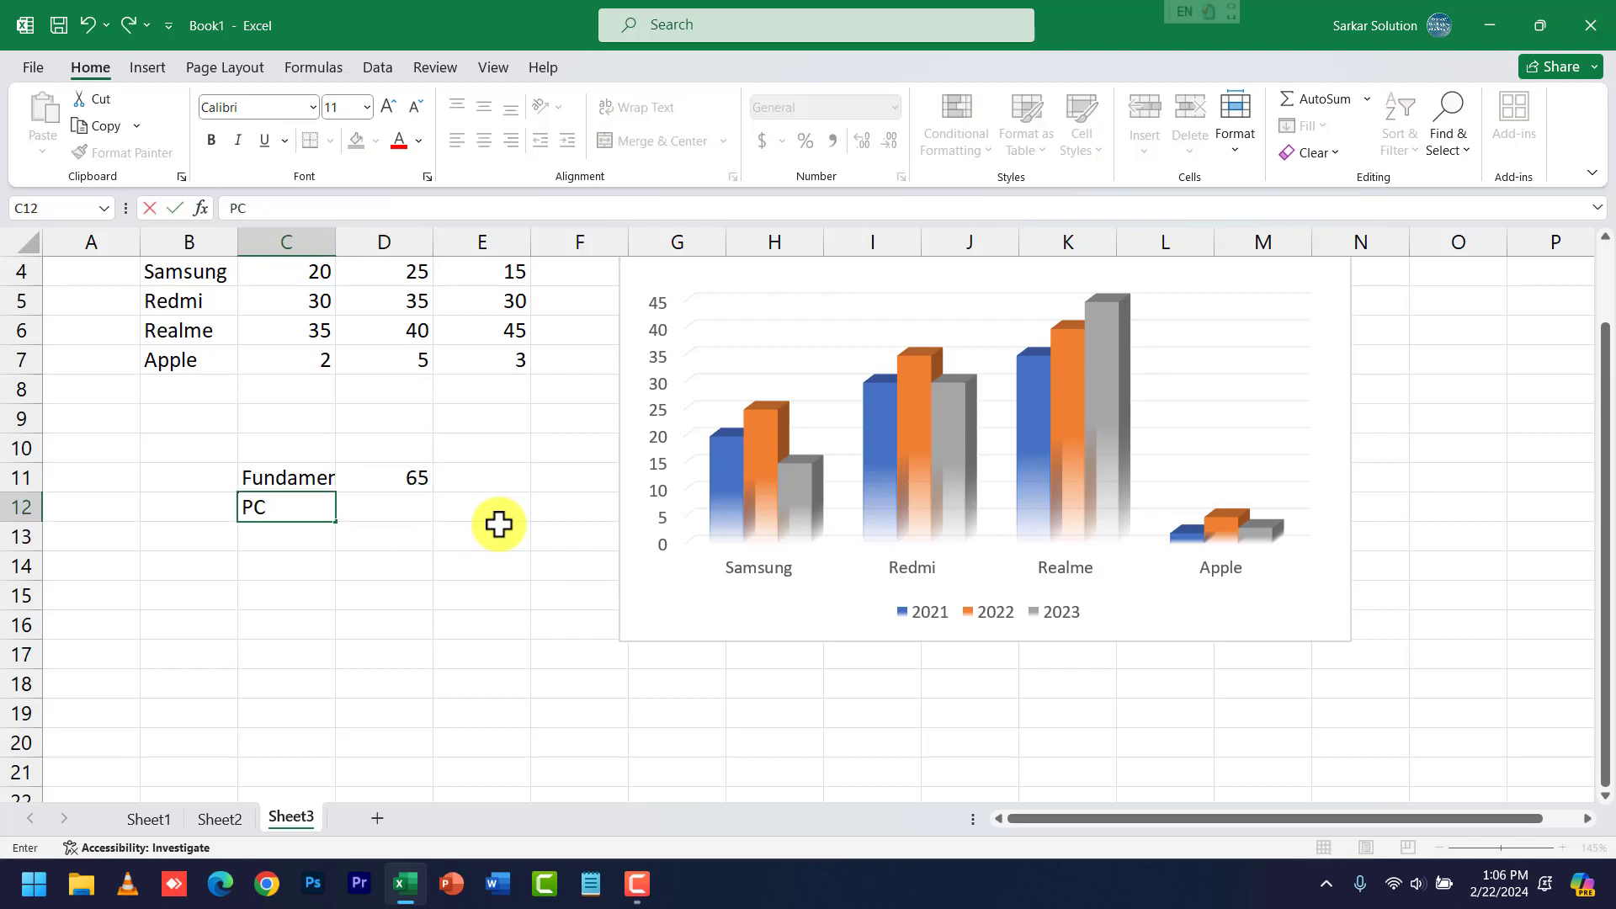
{"action": "key", "text": "Tab"}
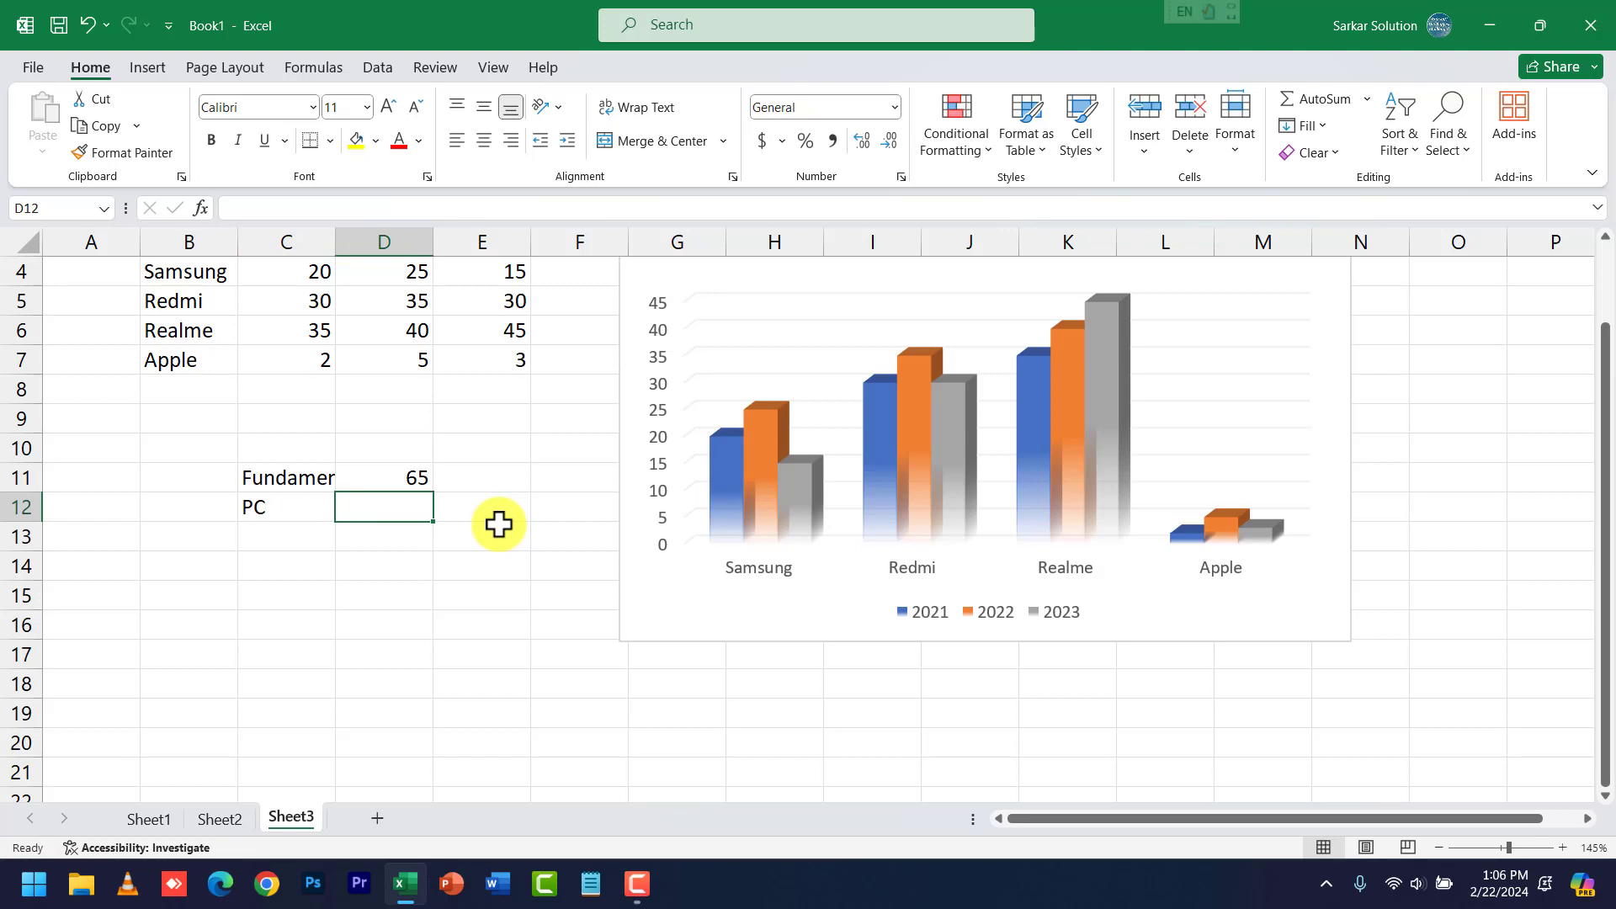
{"action": "type", "text": "70"}
{"action": "key", "text": "Return"}
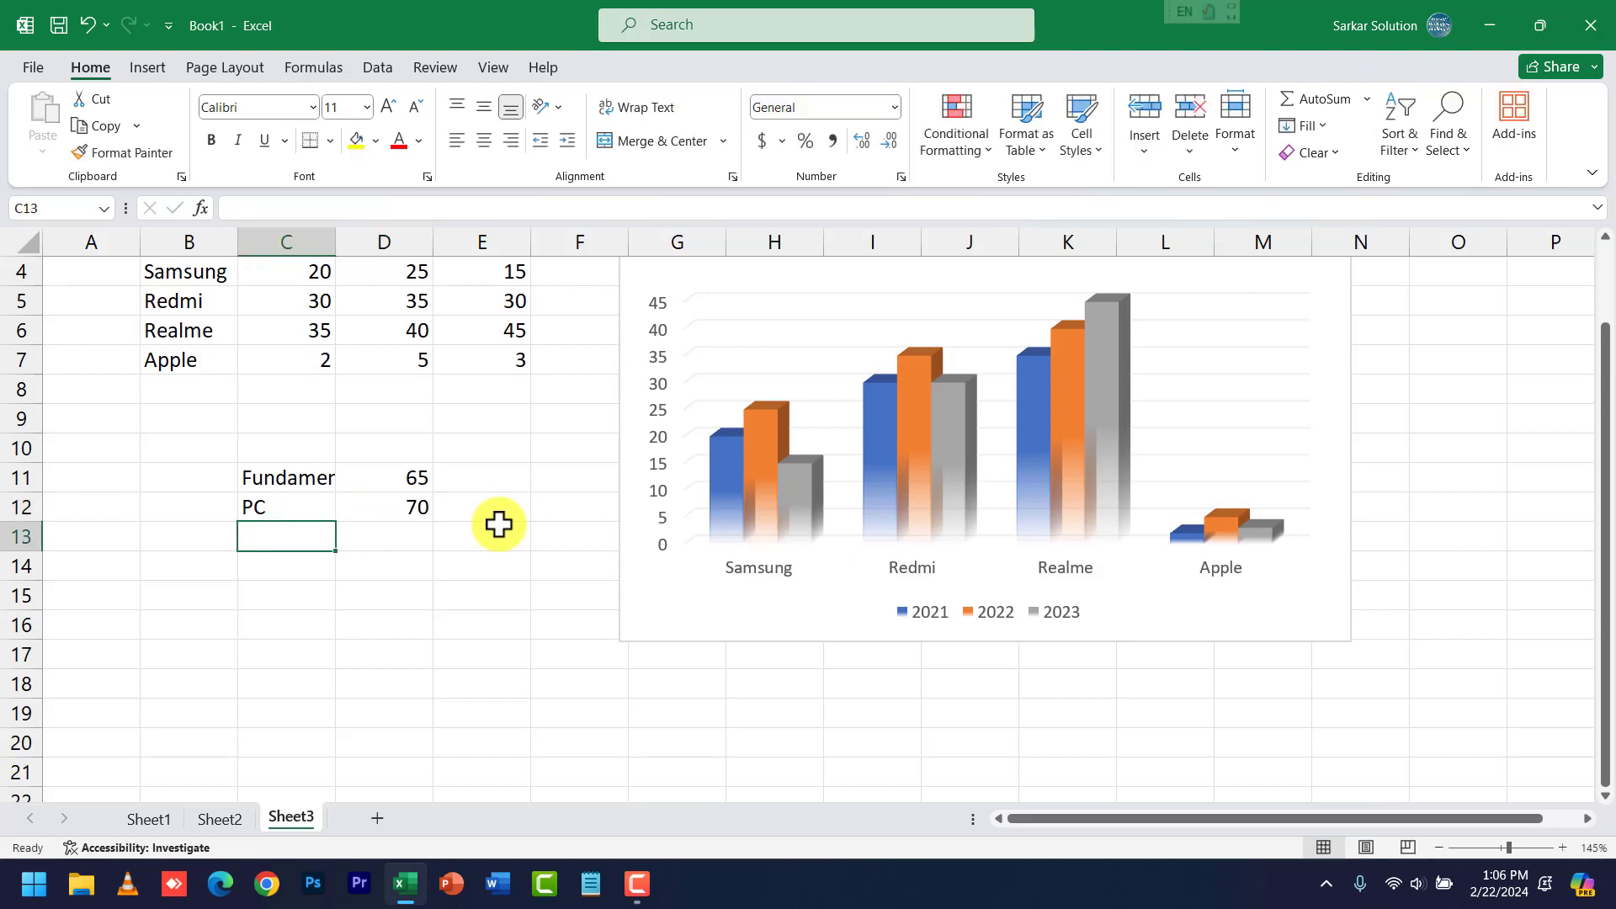
Add two more rows to the subject list: Access with 68 in C13:D13 and Multimedia with 55 in C14:D14.
{"action": "type", "text": "Access"}
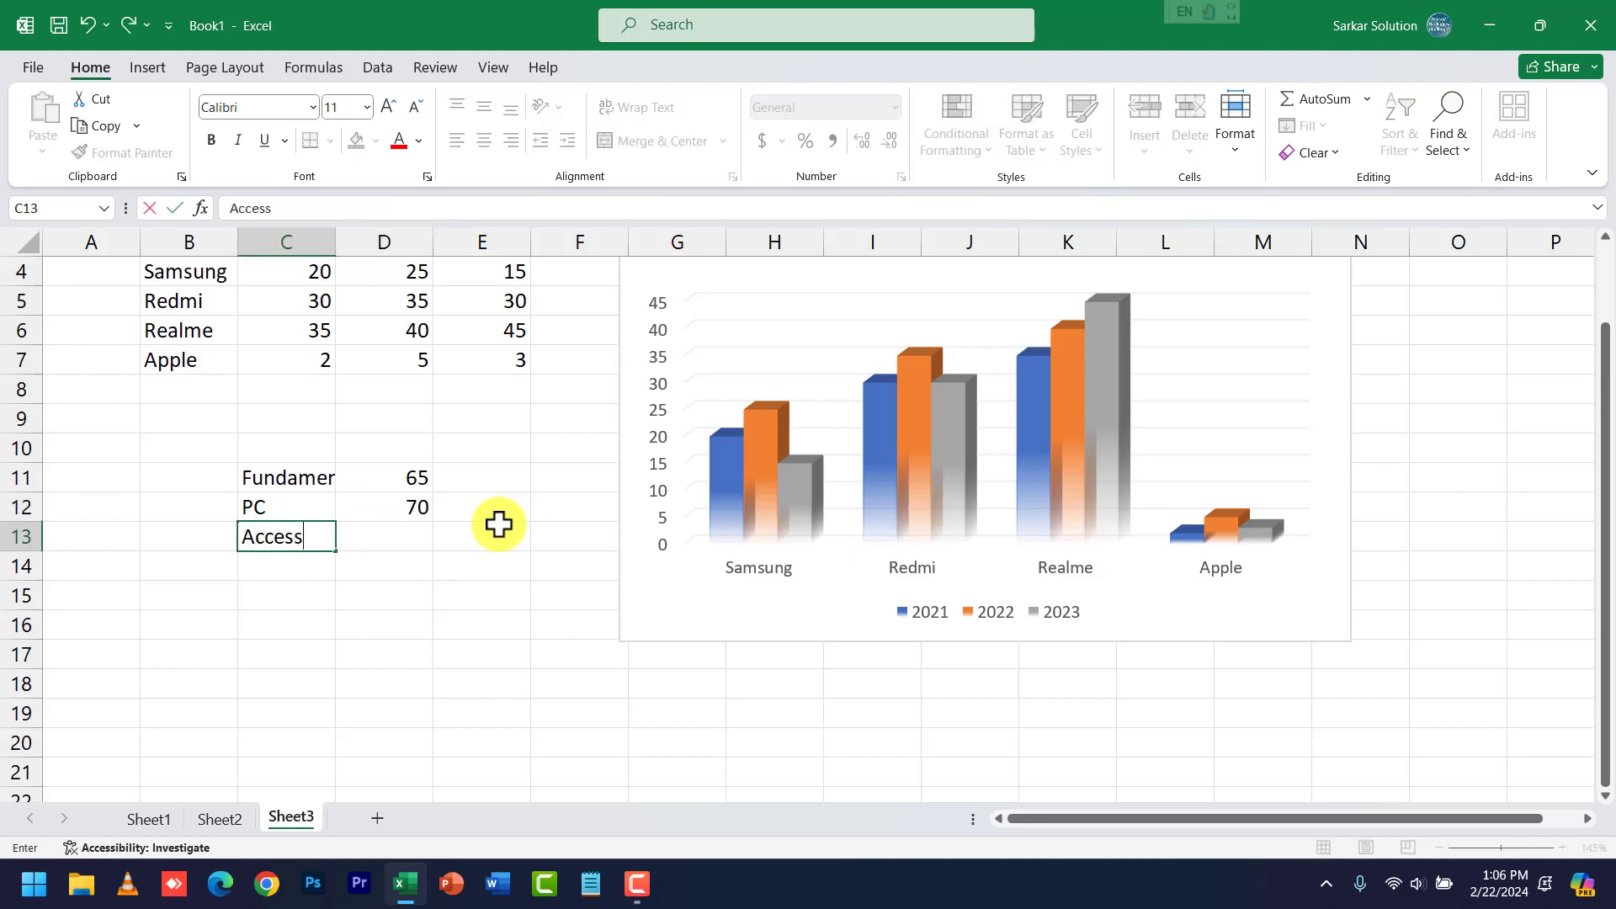
{"action": "key", "text": "Tab"}
{"action": "type", "text": "68"}
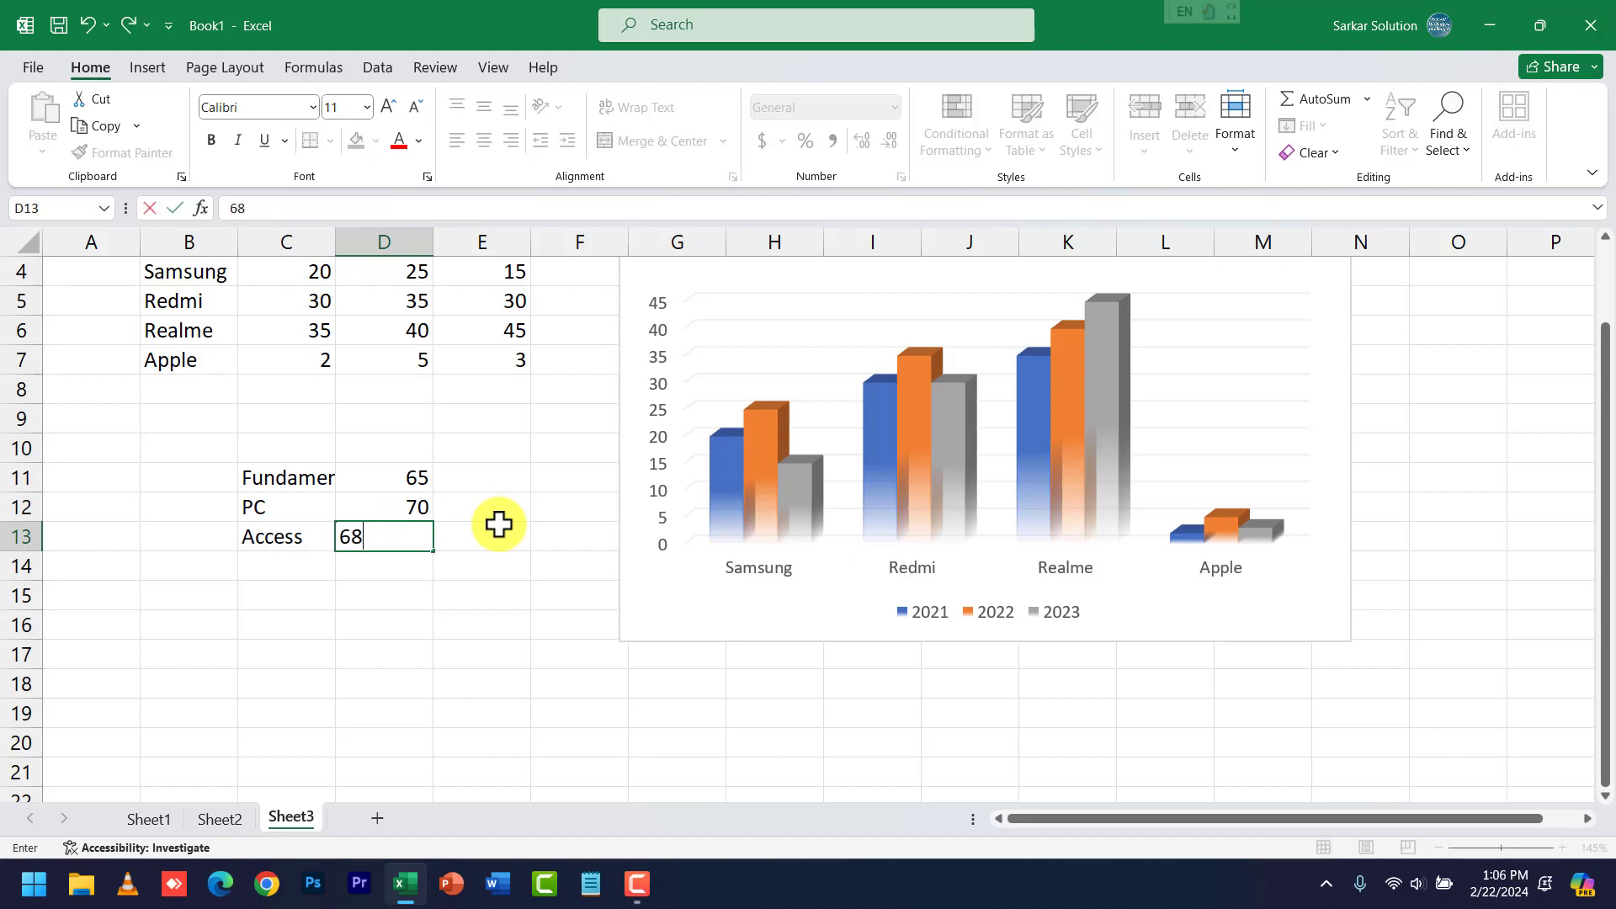
{"action": "key", "text": "Return"}
{"action": "key", "text": "Left"}
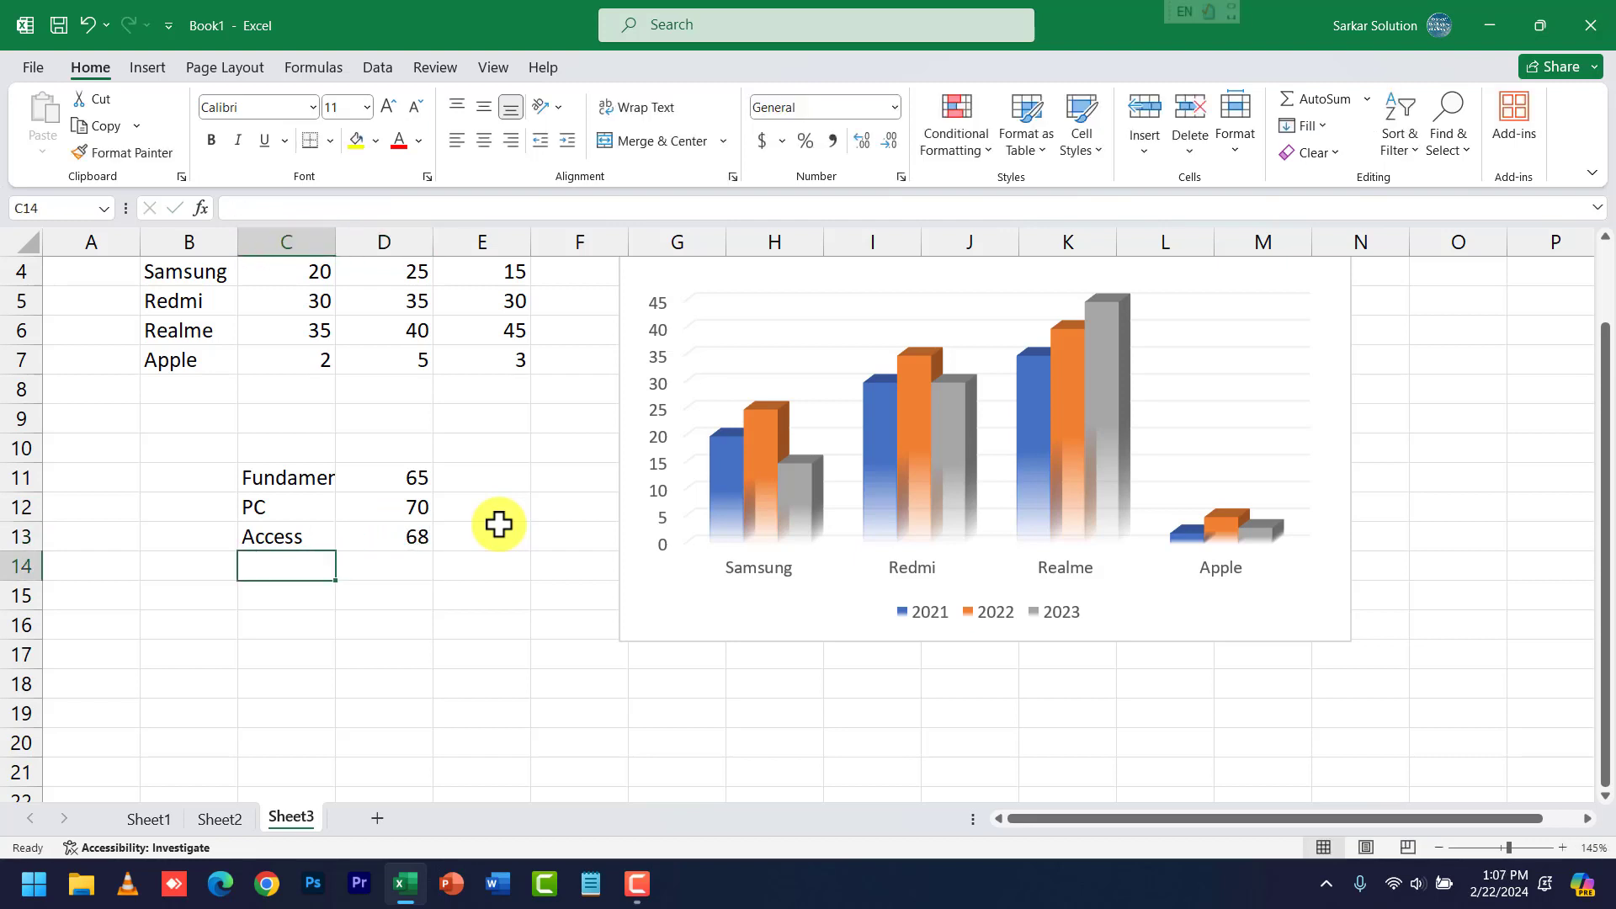
{"action": "type", "text": "Multimedia"}
{"action": "key", "text": "Tab"}
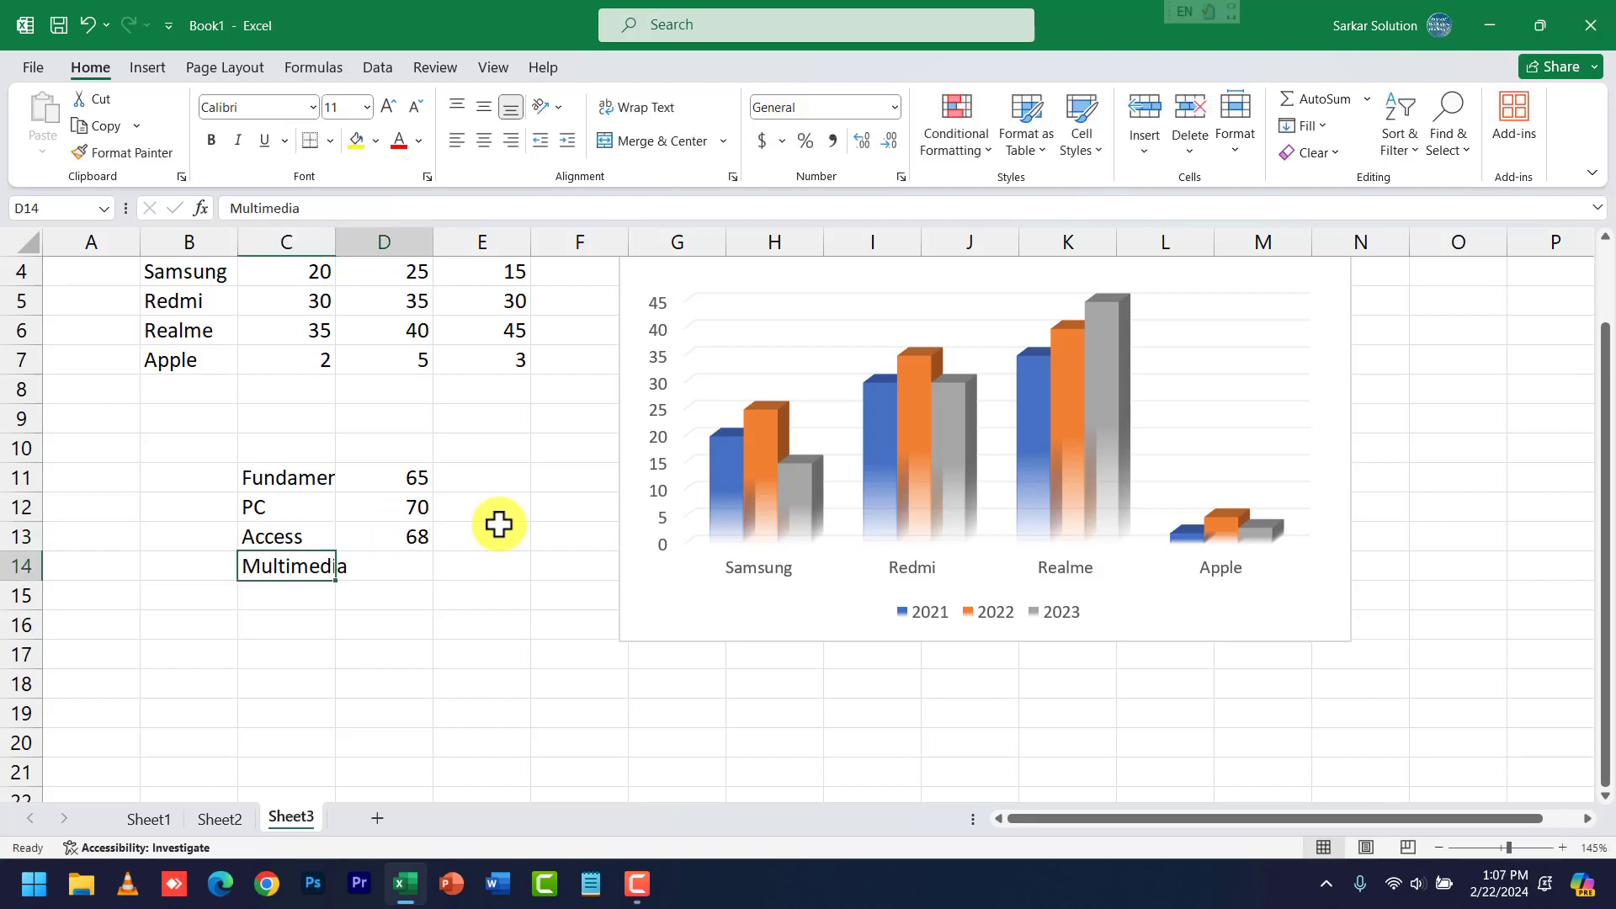
{"action": "type", "text": "55"}
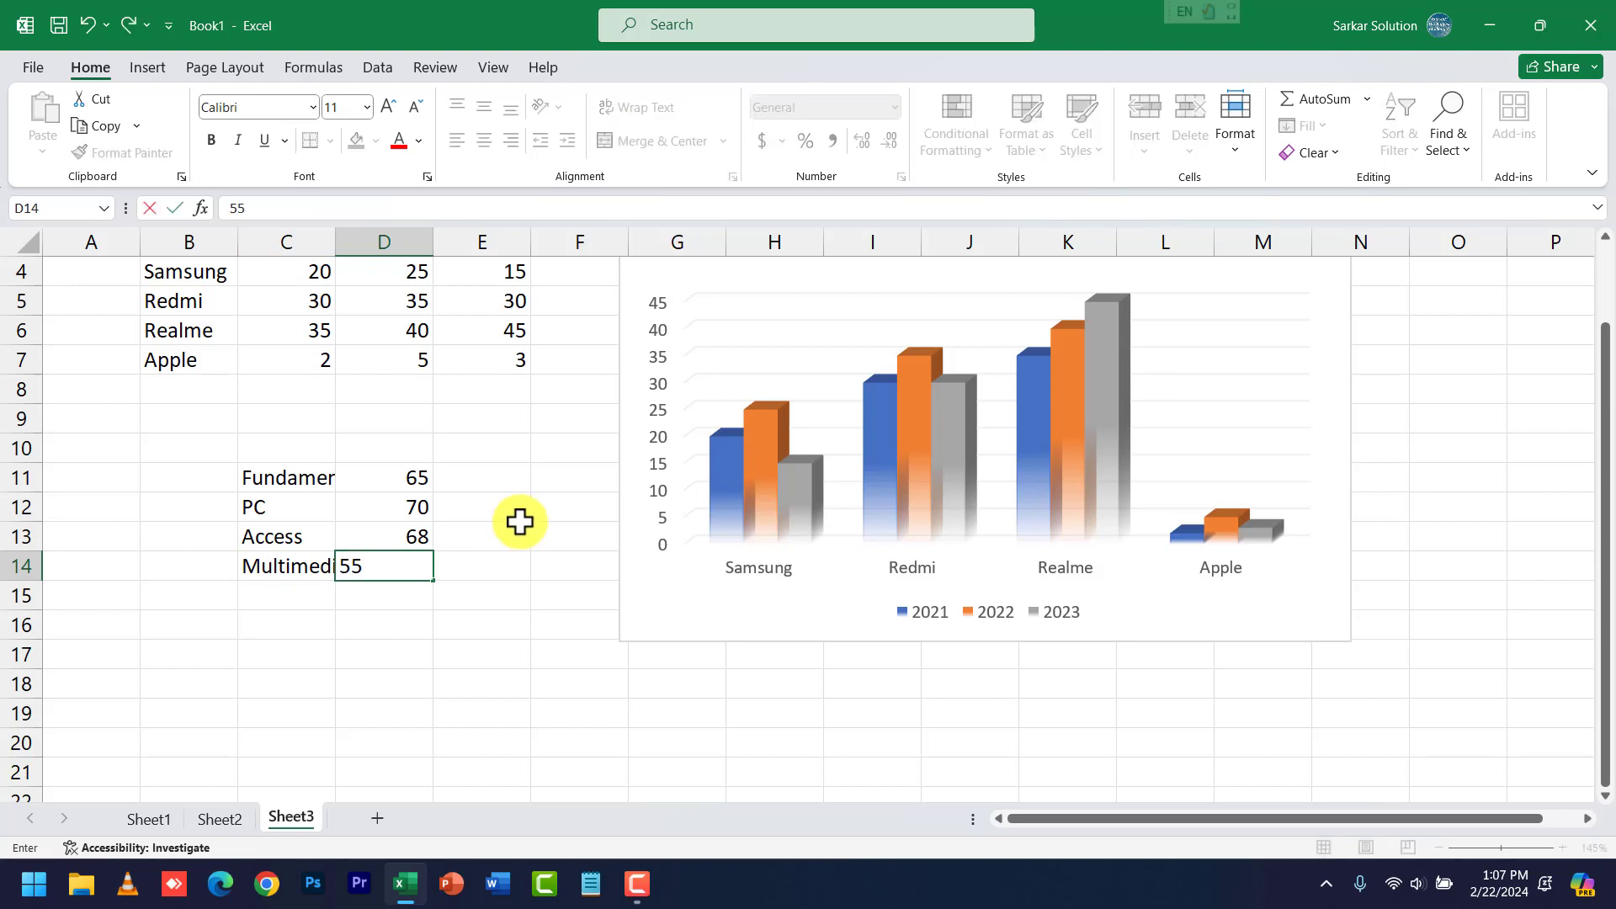
{"action": "left_click", "coordinate": [472, 629]}
Insert the recommended pie chart for the subject data in C11:D14.
{"action": "left_click_drag", "start_coordinate": [297, 485], "coordinate": [396, 570]}
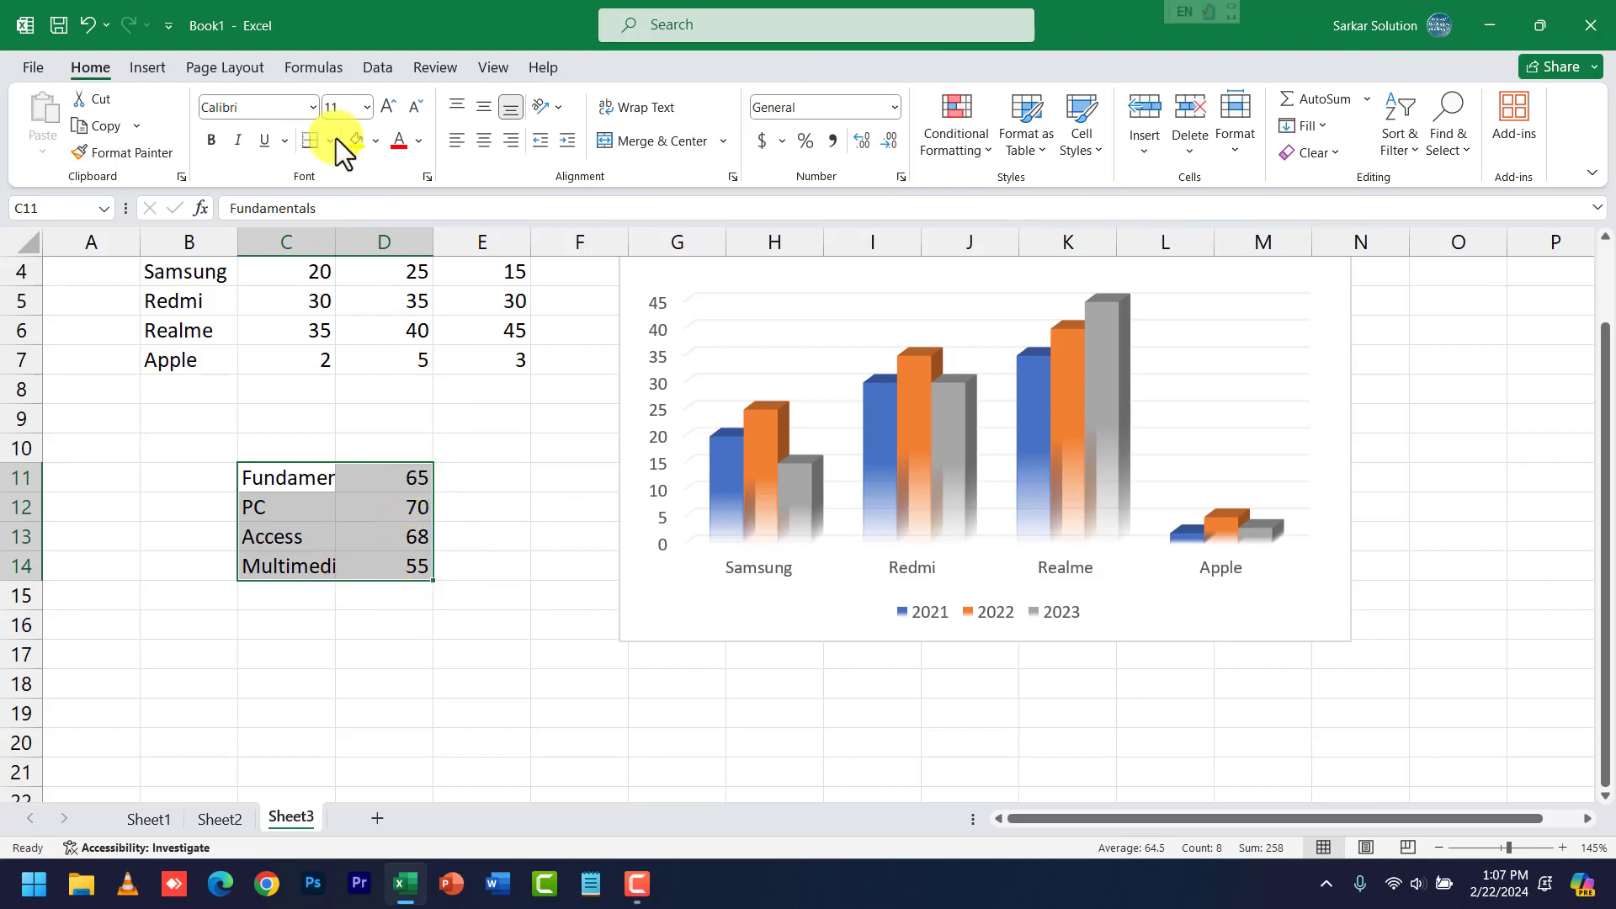
{"action": "left_click", "coordinate": [165, 65]}
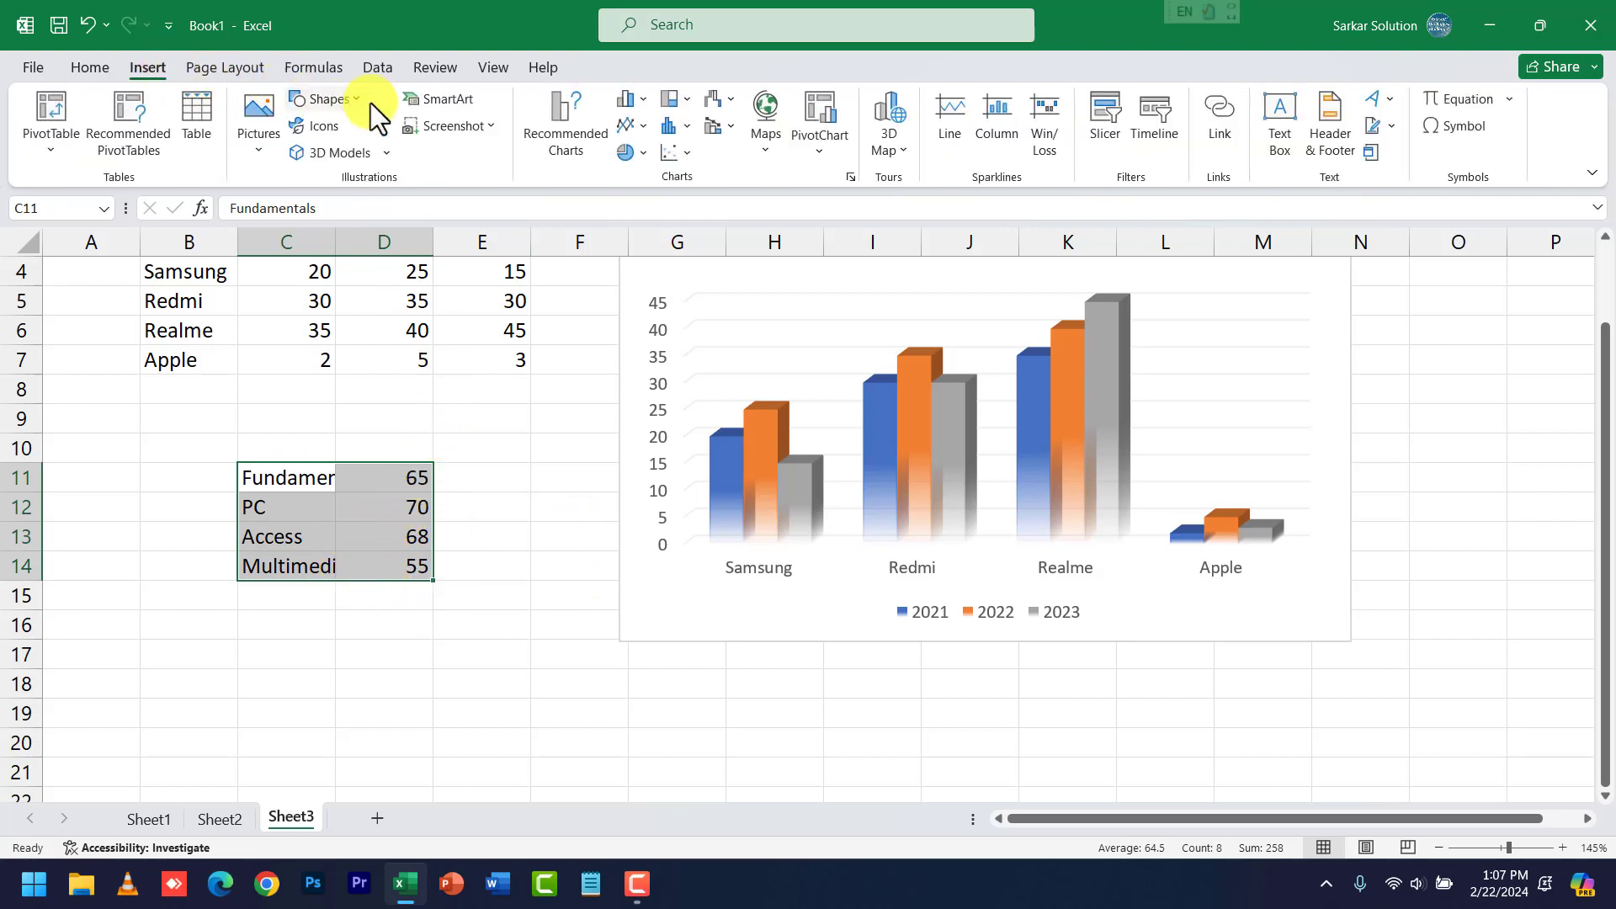
{"action": "left_click", "coordinate": [584, 128]}
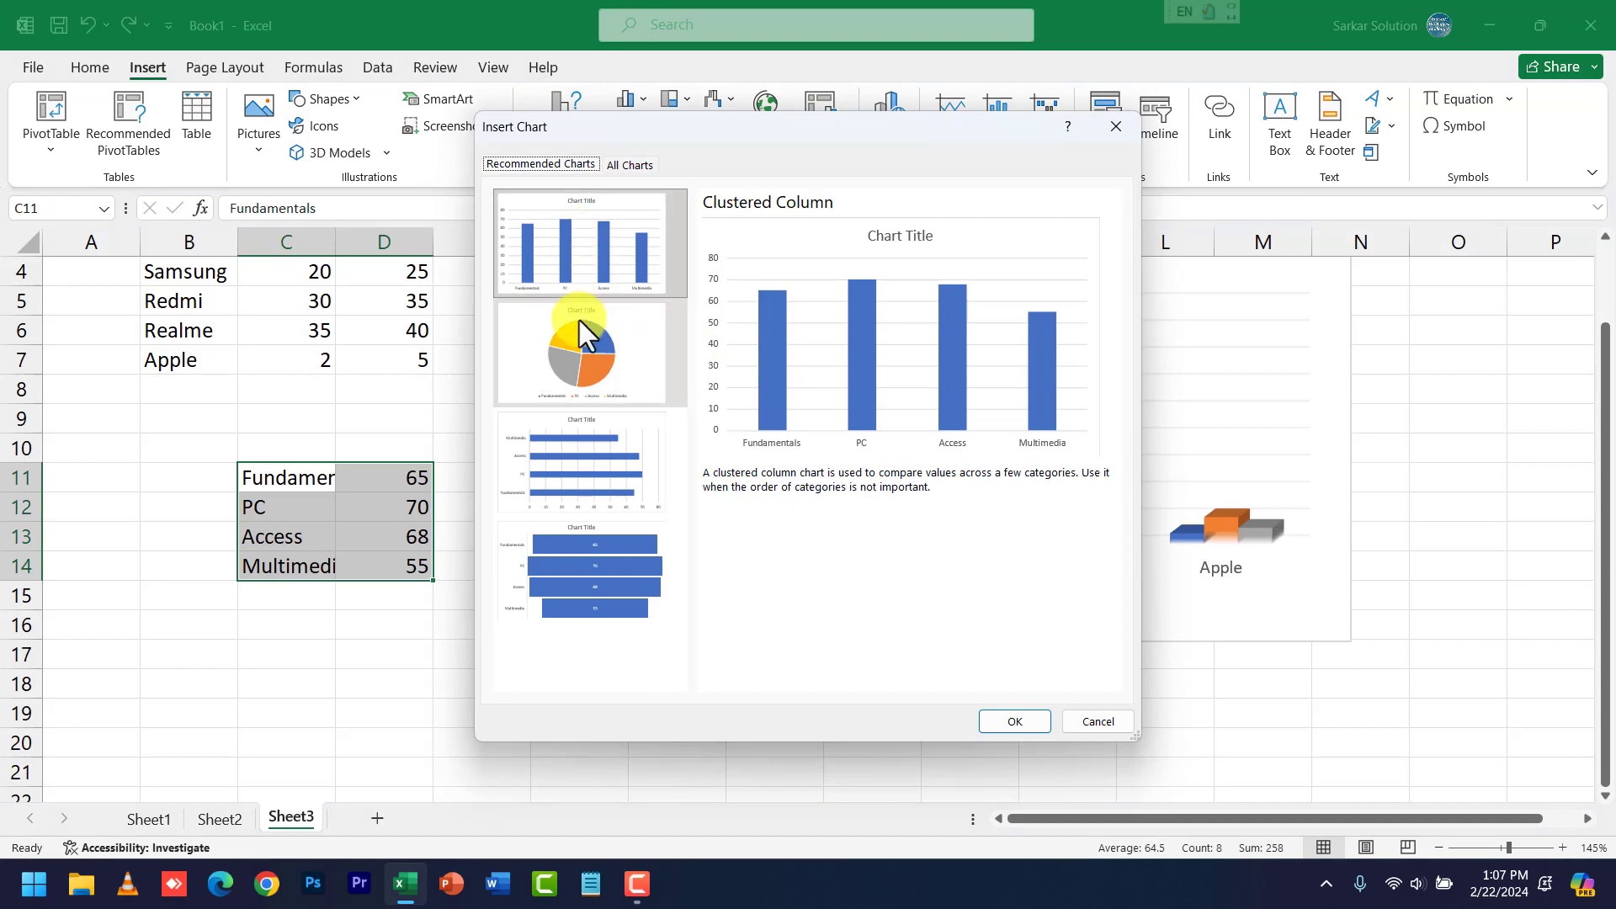
{"action": "left_click", "coordinate": [579, 357]}
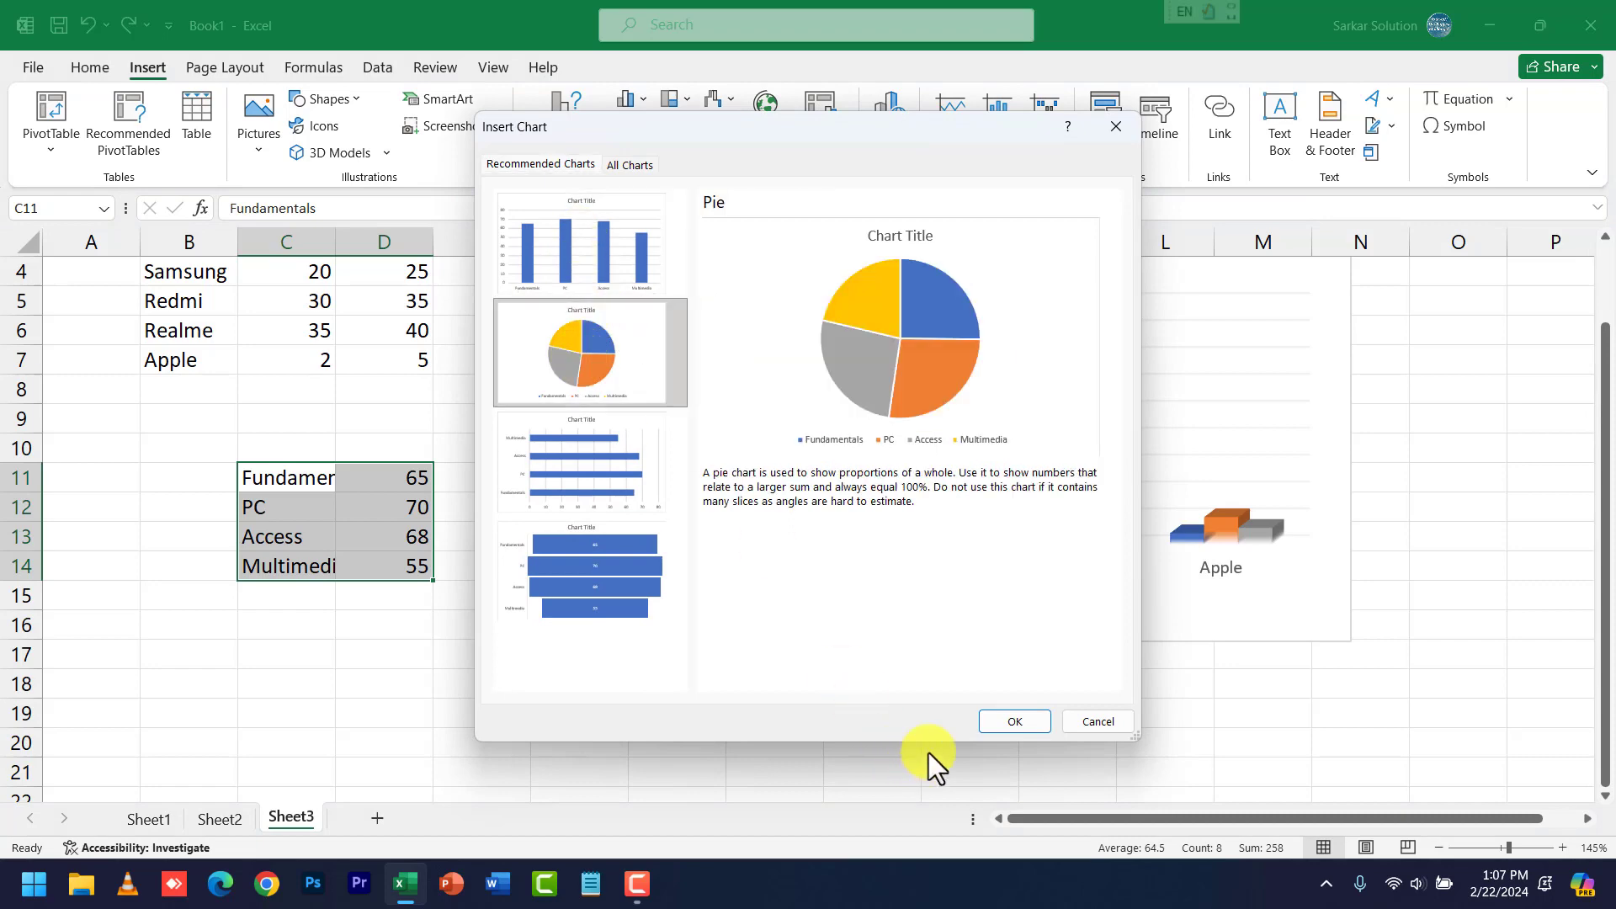
{"action": "left_click", "coordinate": [1014, 722]}
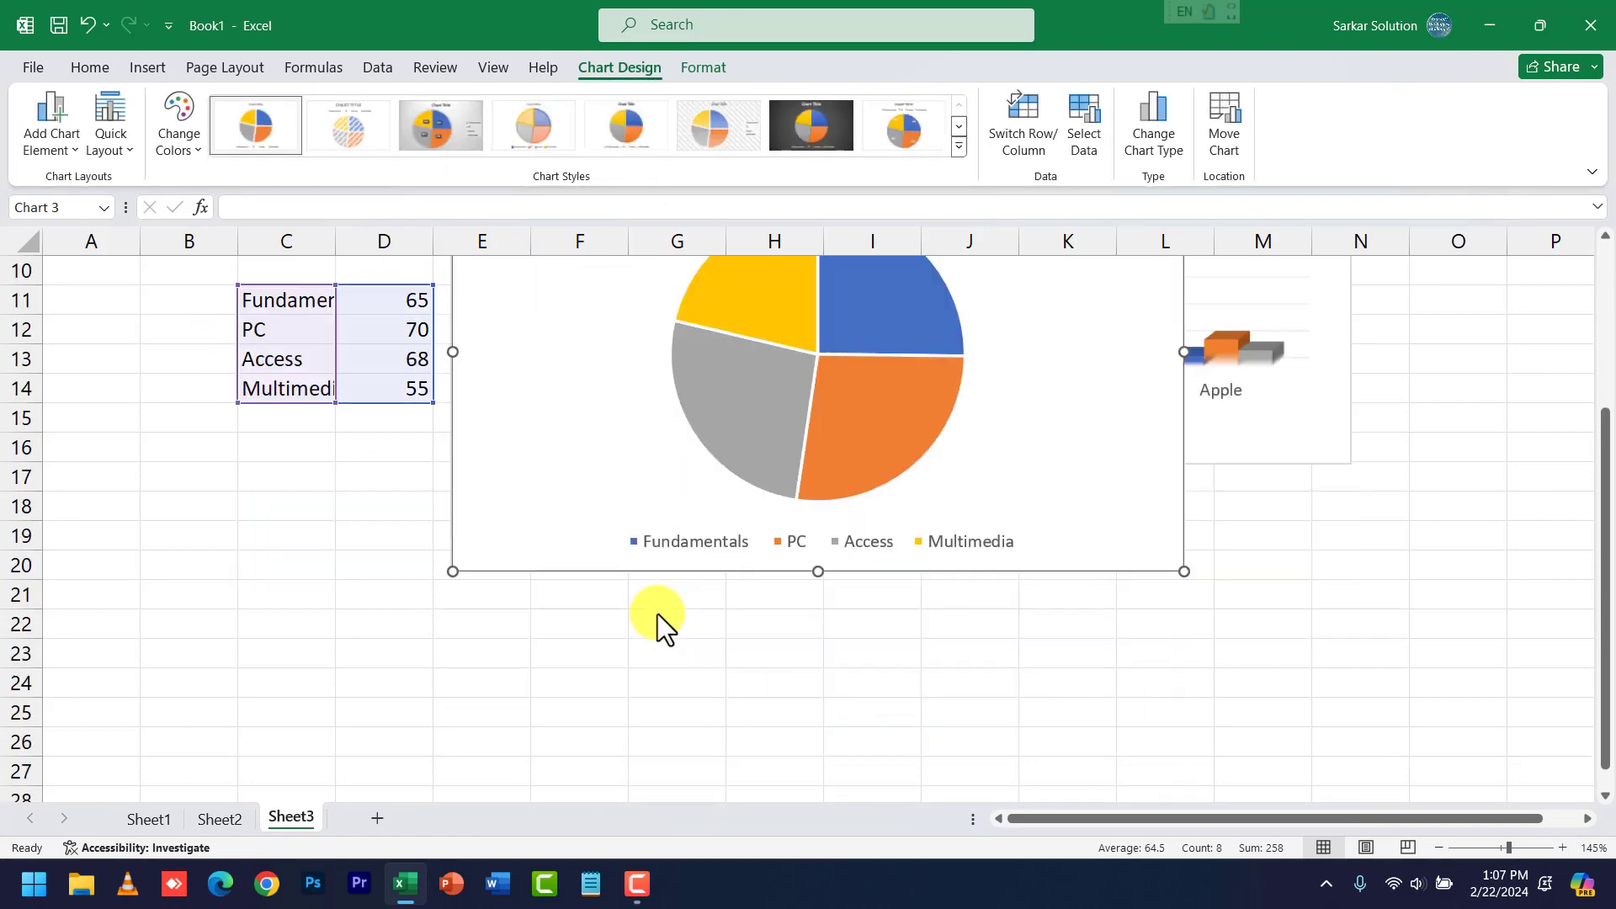
Shrink the pie chart and place it below the subject data, across columns A to G from about row 17 to 29.
{"action": "scroll", "coordinate": [640, 463], "scroll_direction": "up", "scroll_amount": 1}
{"action": "left_click_drag", "start_coordinate": [613, 374], "coordinate": [598, 584]}
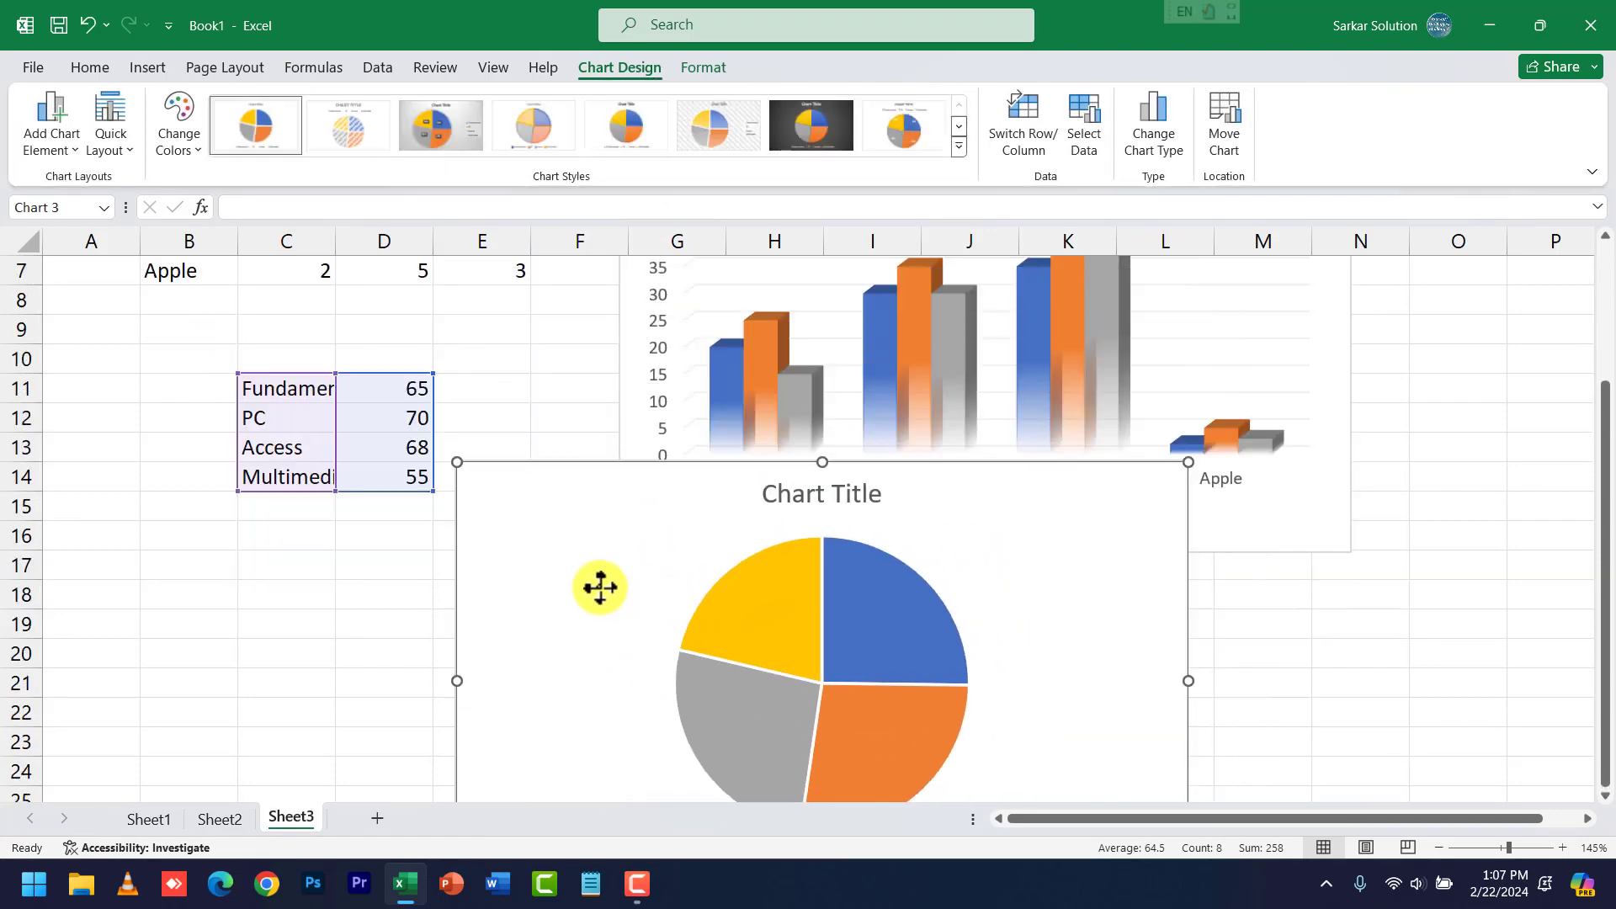
{"action": "scroll", "coordinate": [609, 519], "scroll_direction": "down", "scroll_amount": 2}
{"action": "left_click_drag", "start_coordinate": [609, 519], "coordinate": [247, 530]}
{"action": "left_click_drag", "start_coordinate": [818, 376], "coordinate": [657, 461]}
{"action": "left_click_drag", "start_coordinate": [573, 541], "coordinate": [596, 467]}
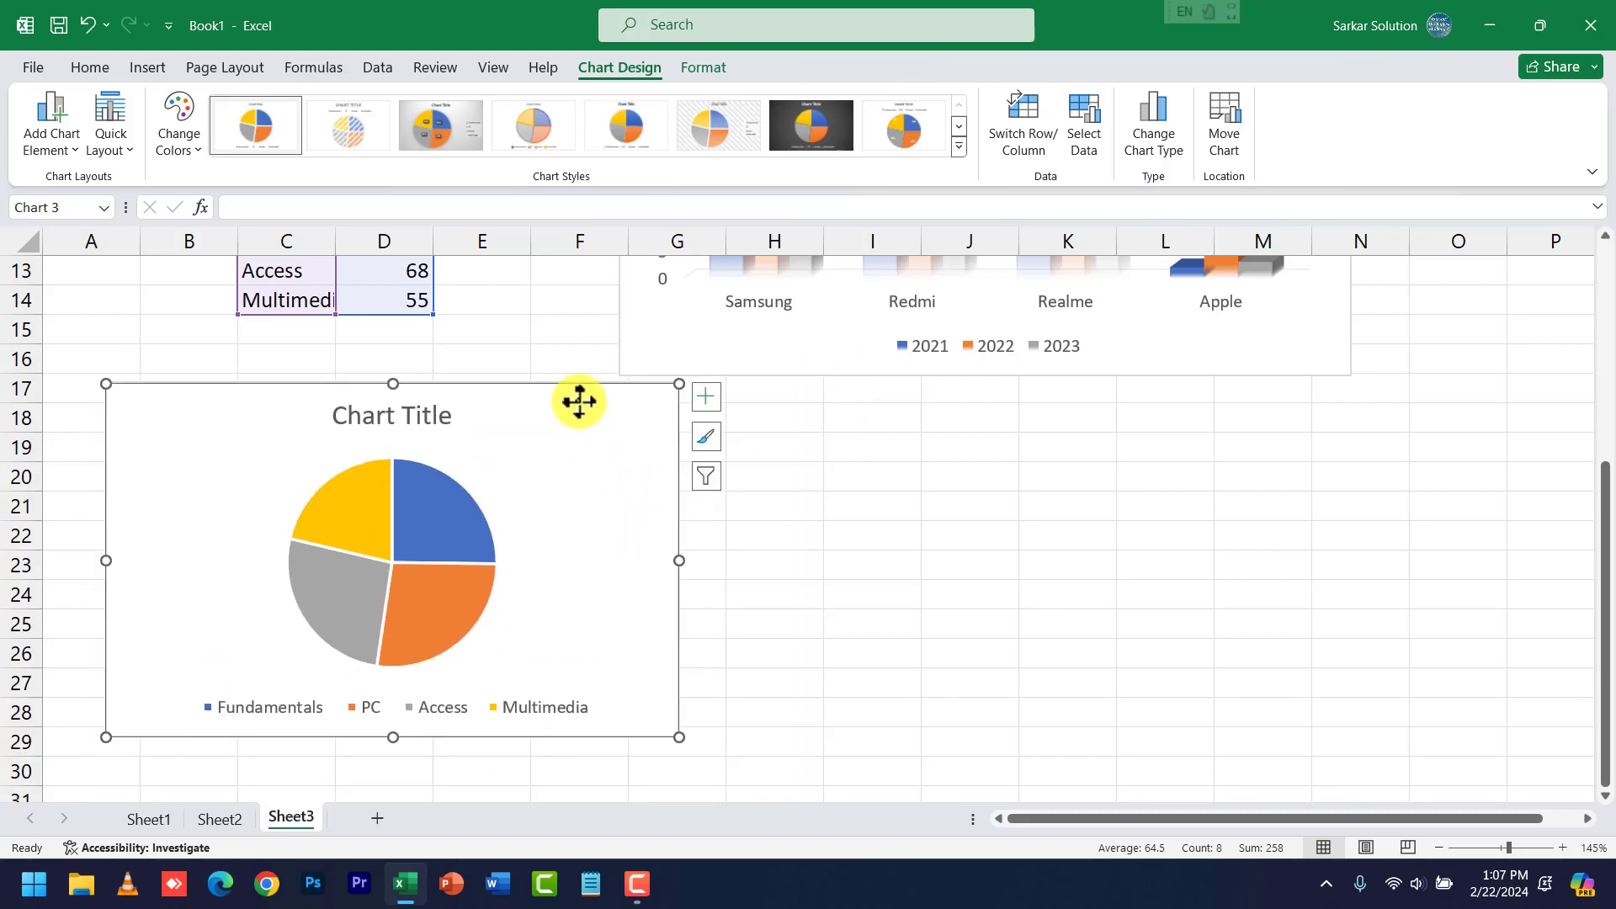
Apply the preset style with a gray gradient background and dark percentage labels to the pie chart, then deselect it.
{"action": "left_click", "coordinate": [456, 108]}
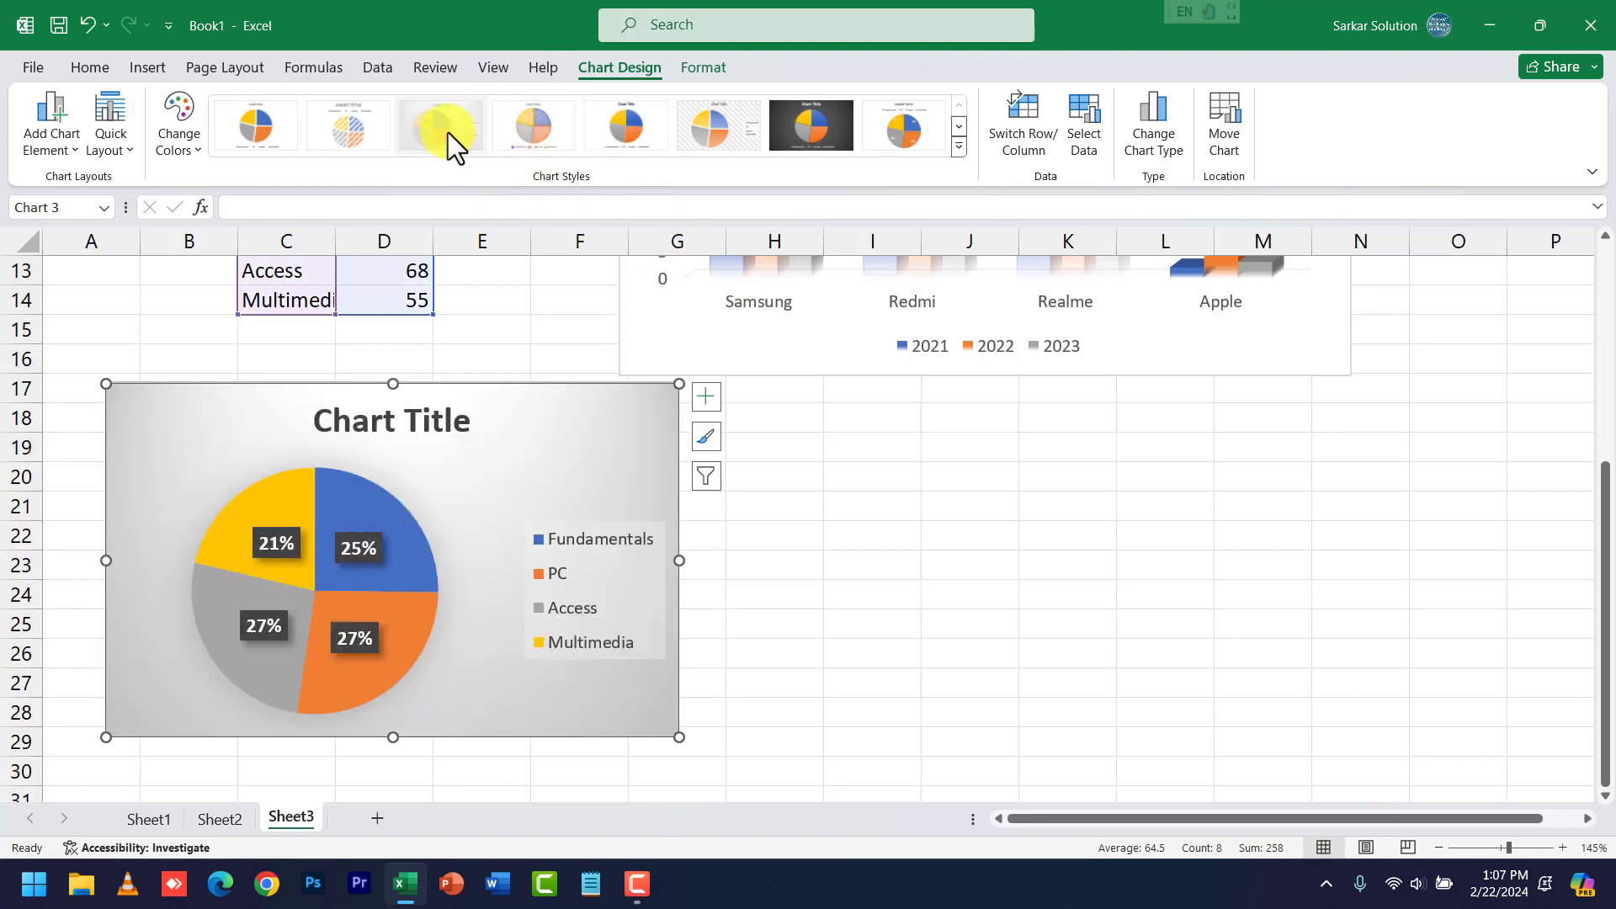
{"action": "left_click", "coordinate": [968, 538]}
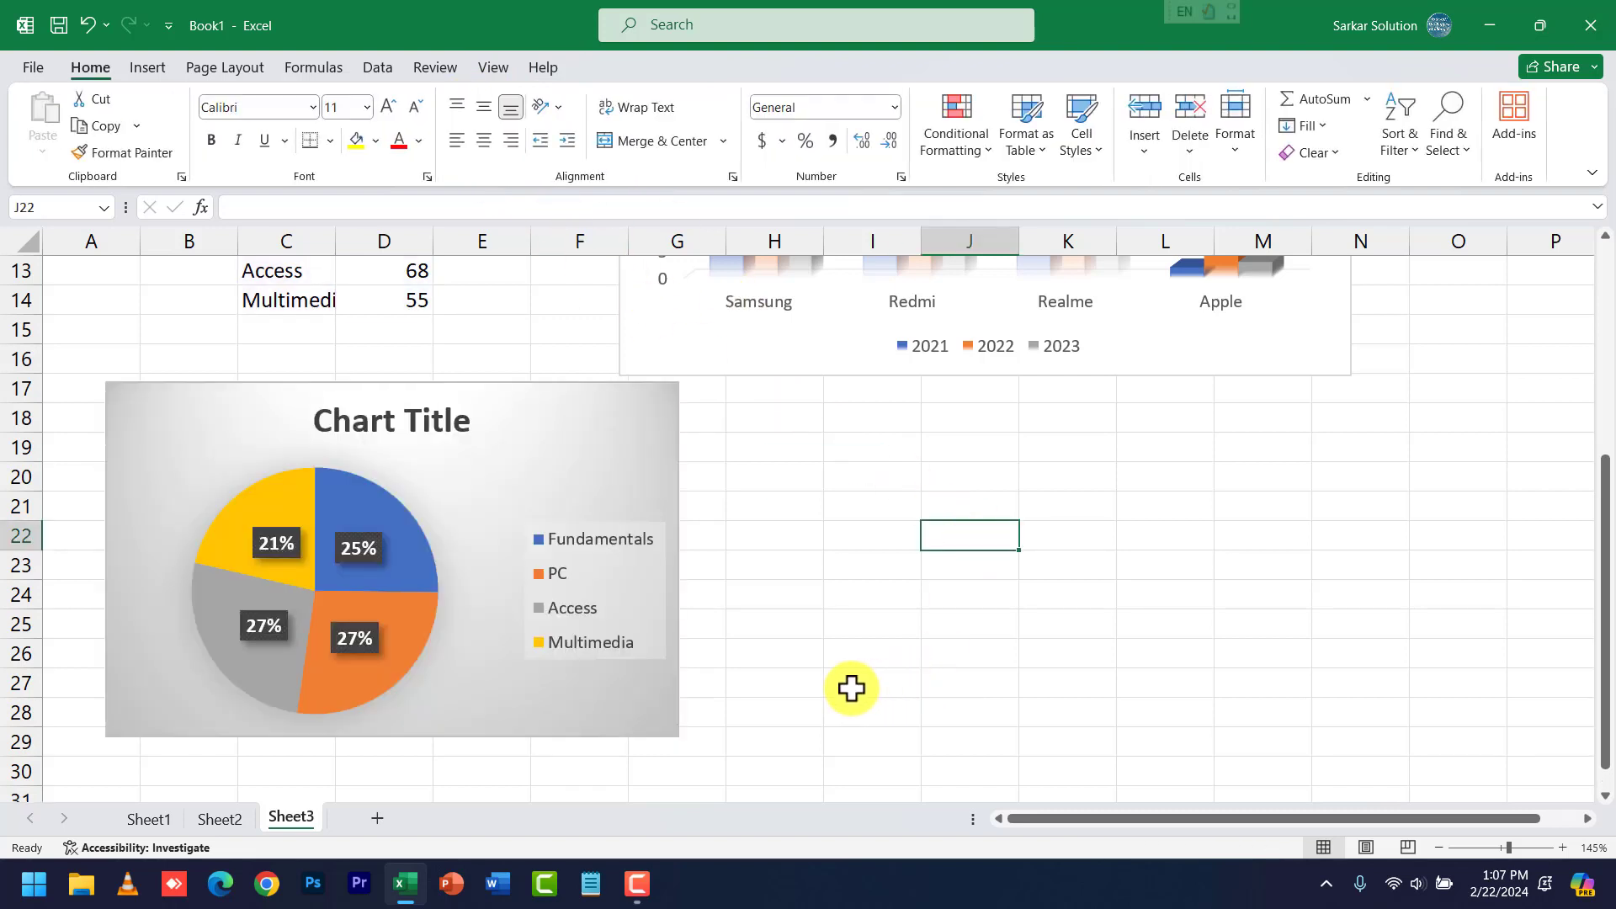
{"action": "scroll", "coordinate": [386, 357], "scroll_direction": "up", "scroll_amount": 1}
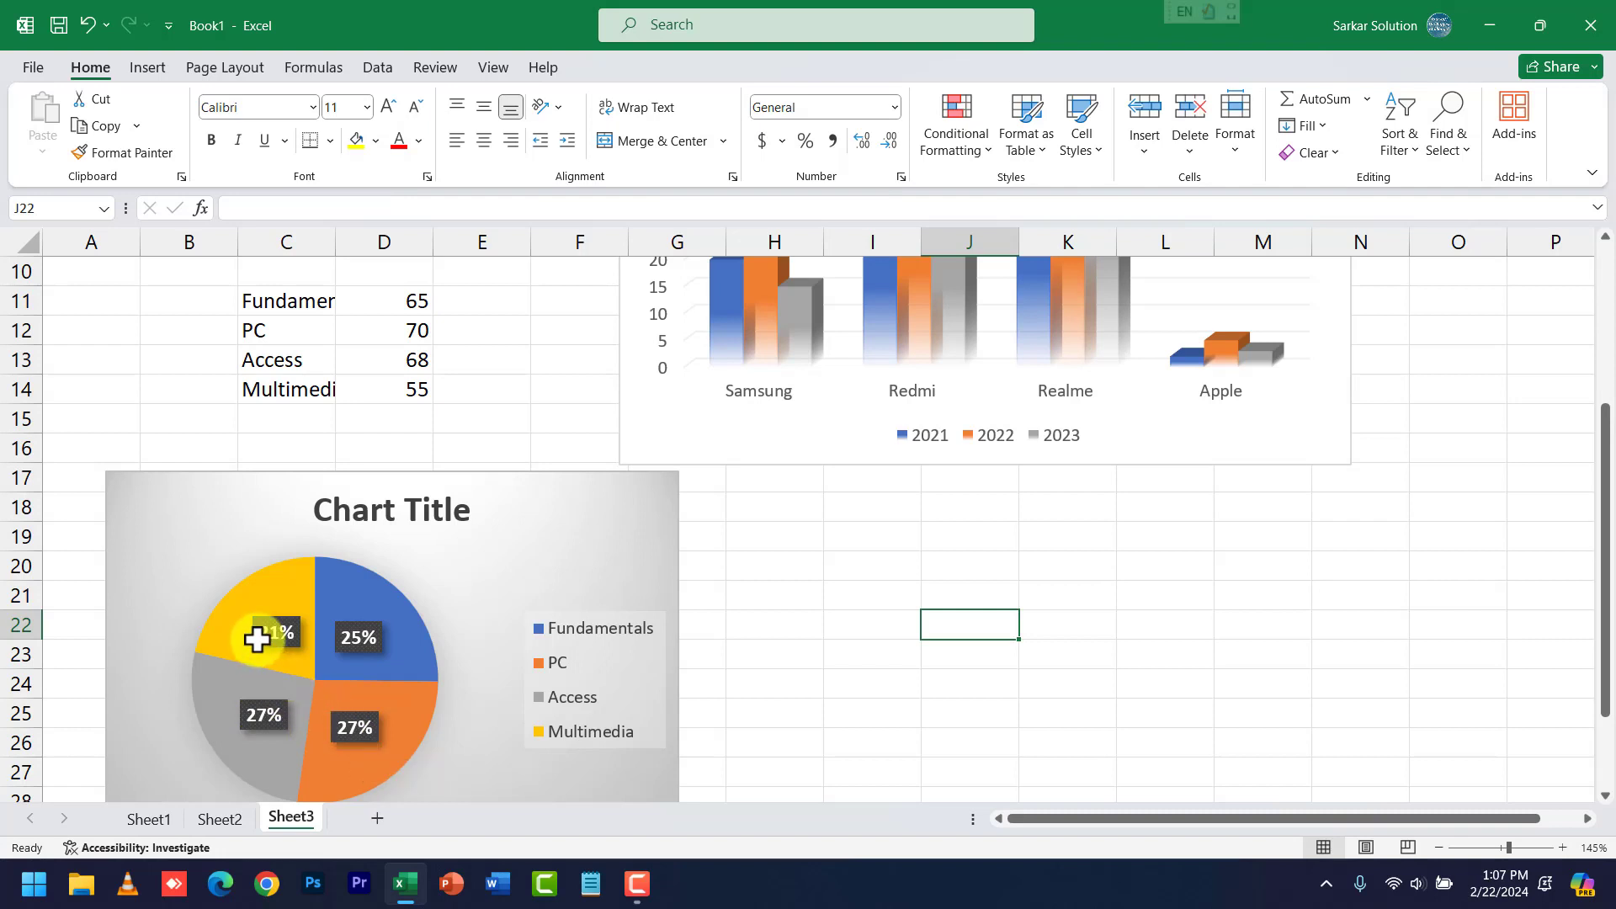
{"action": "left_click", "coordinate": [711, 646]}
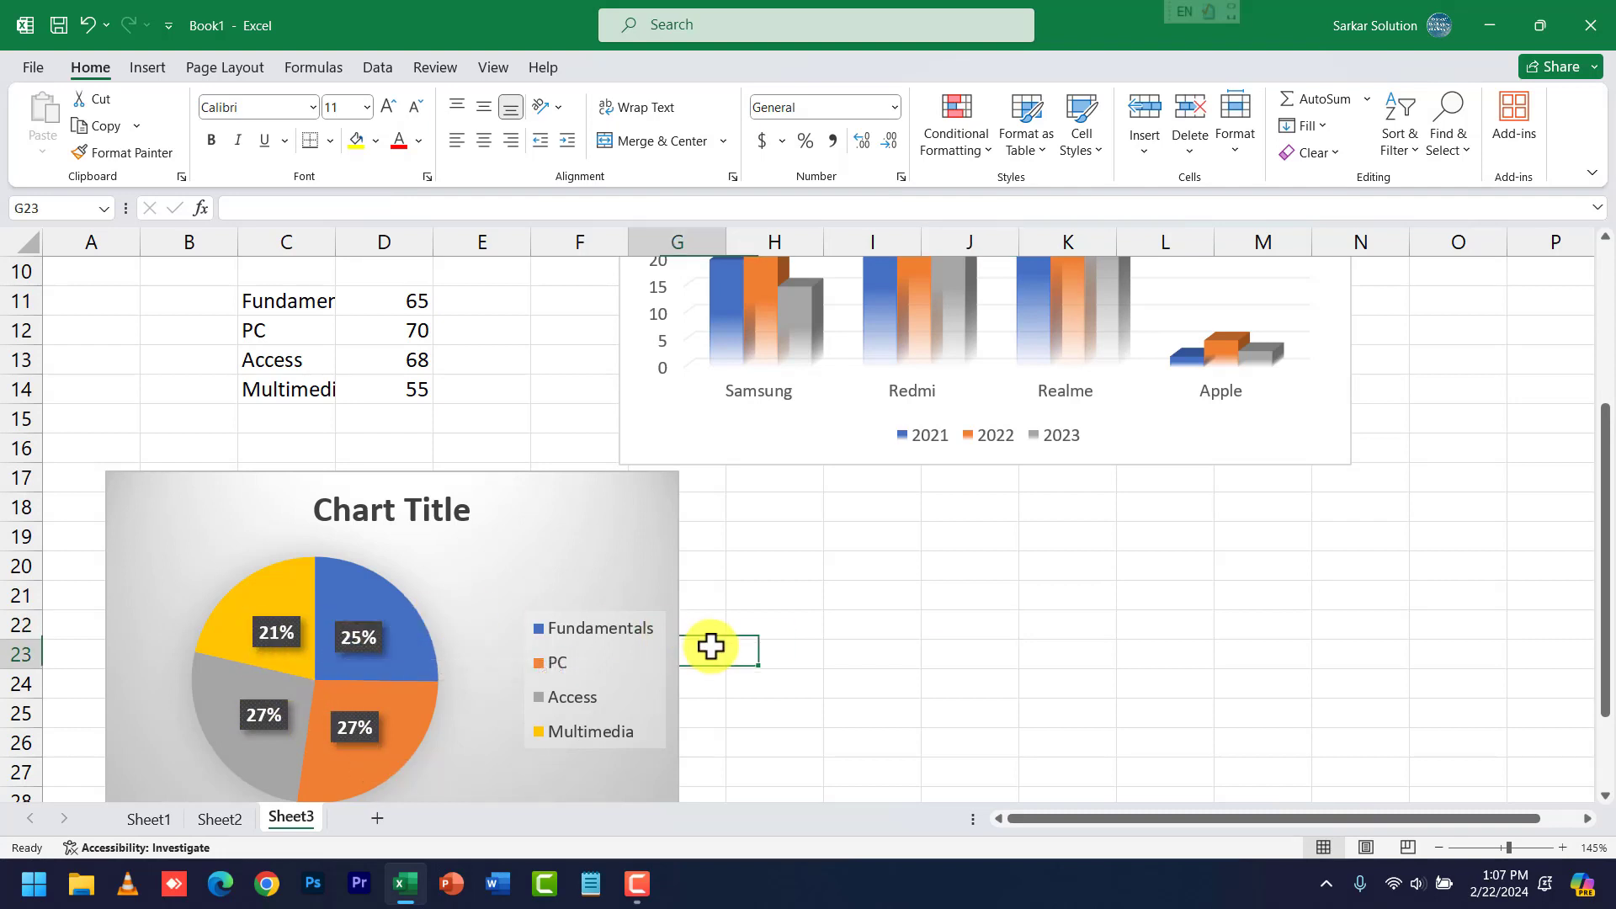
{"action": "left_click", "coordinate": [152, 76]}
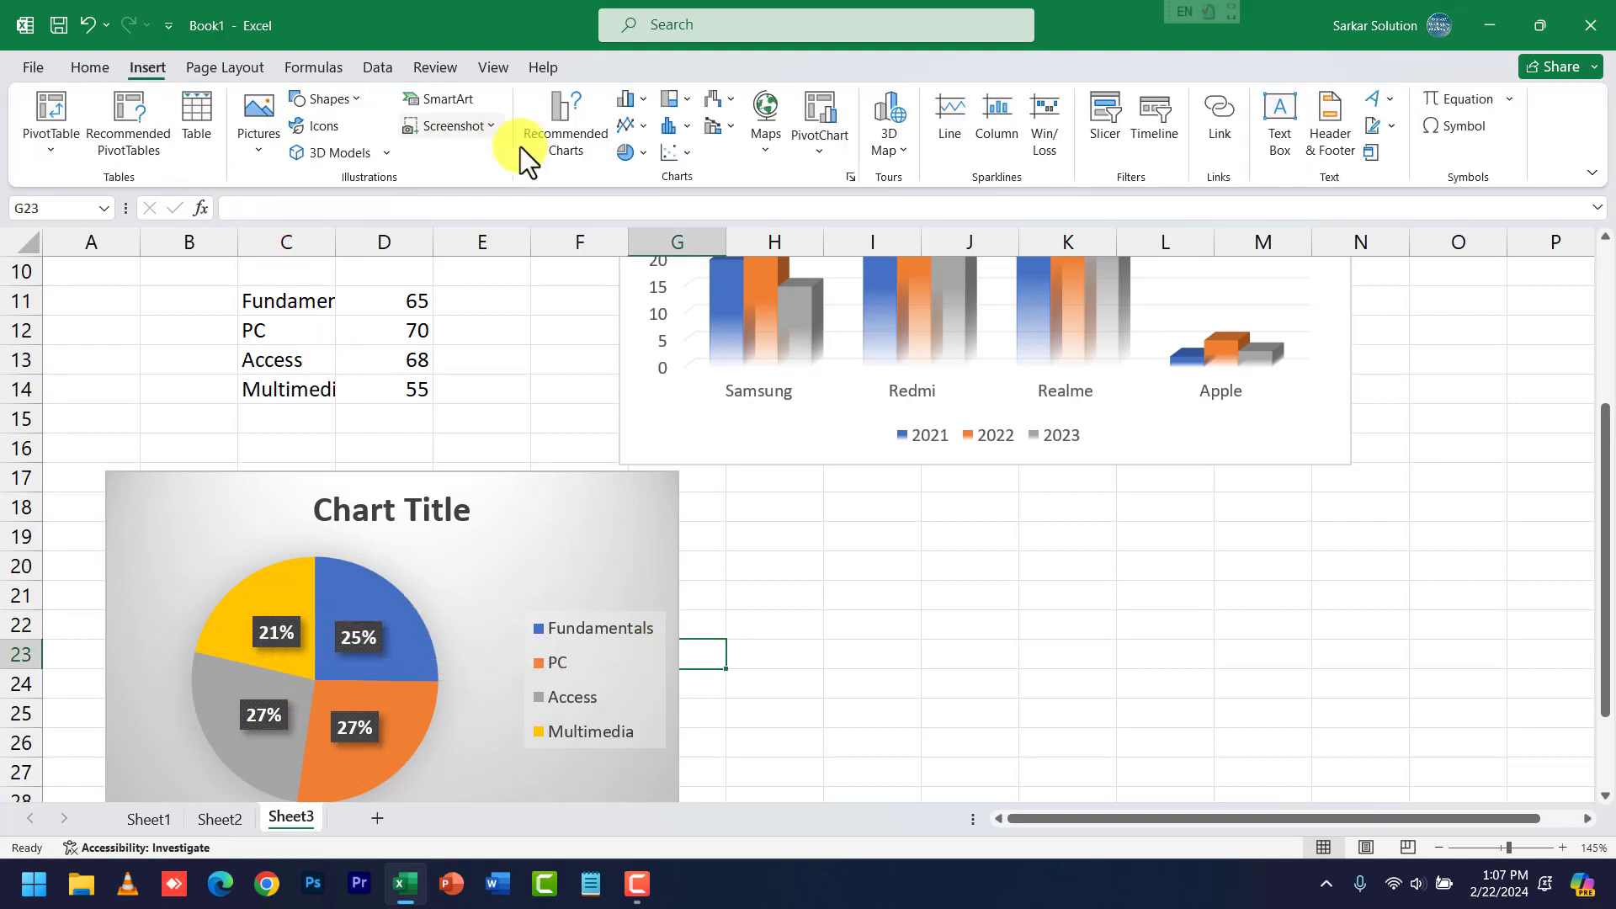
{"action": "left_click", "coordinate": [850, 176]}
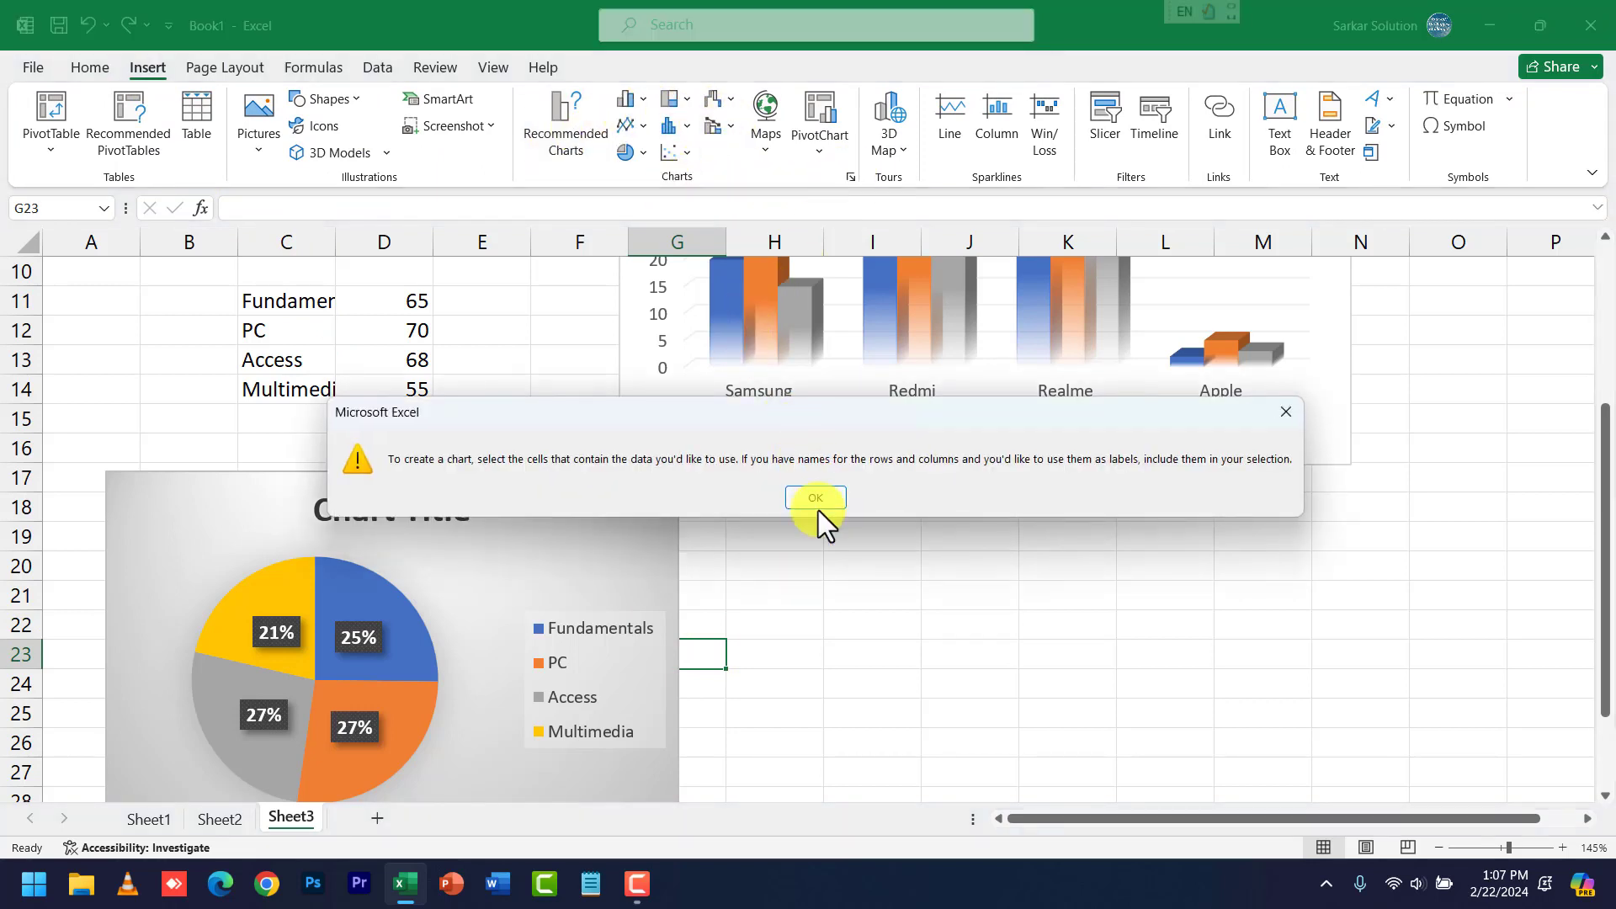
{"action": "left_click", "coordinate": [814, 497]}
{"action": "left_click", "coordinate": [851, 563]}
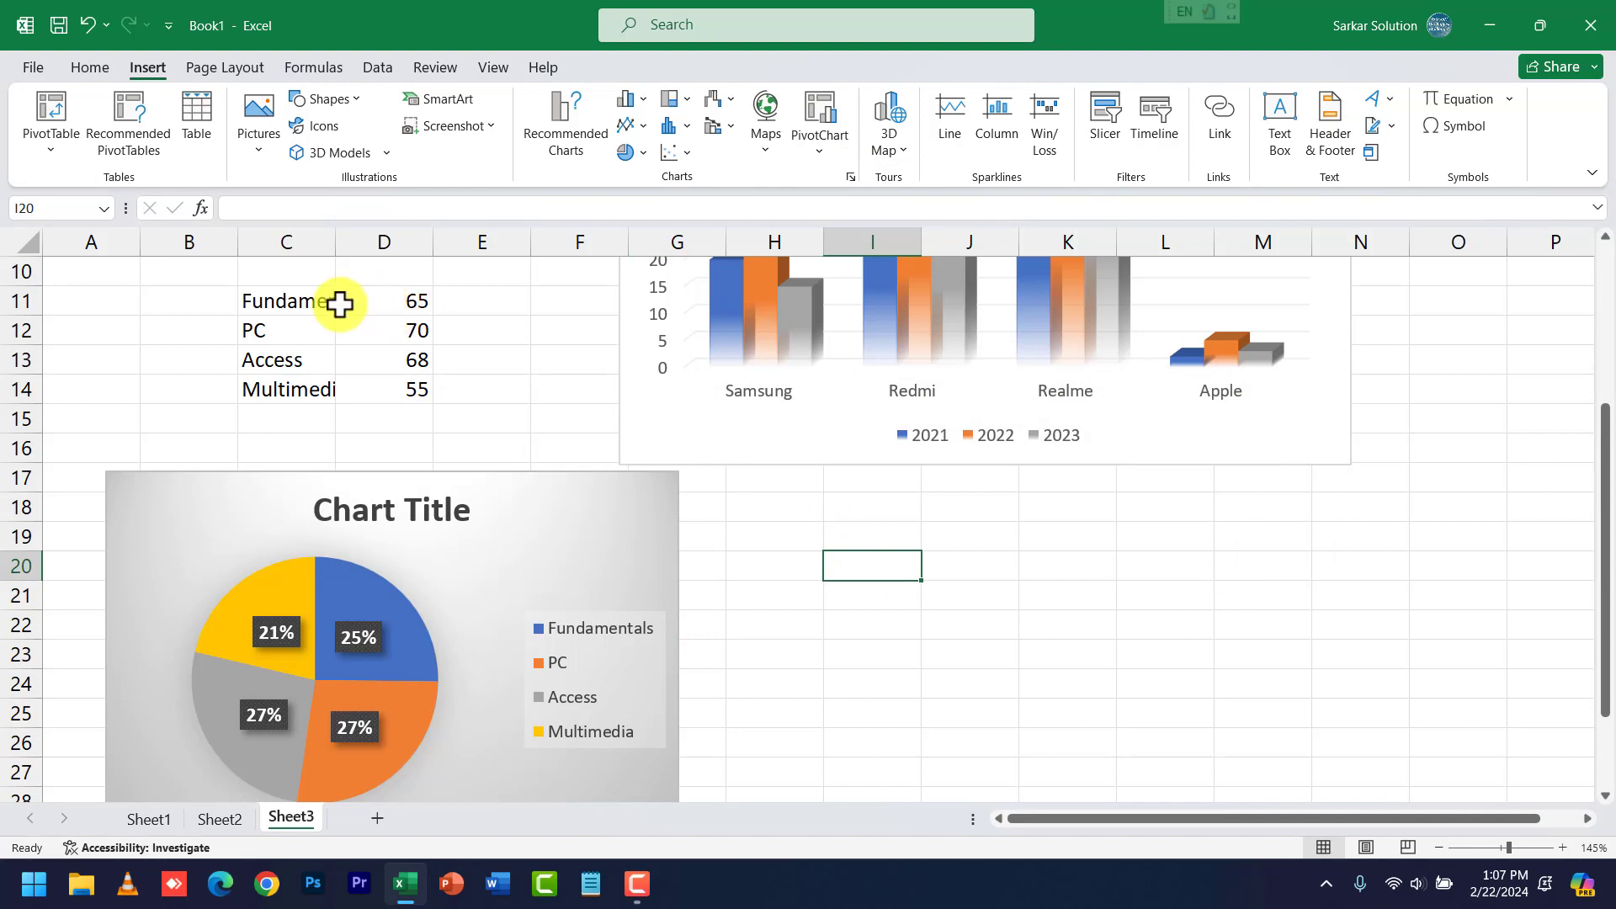
Review the full list of chart types and the recommended charts for C11:D14, closing the dialog without inserting one.
{"action": "left_click_drag", "start_coordinate": [339, 304], "coordinate": [419, 385]}
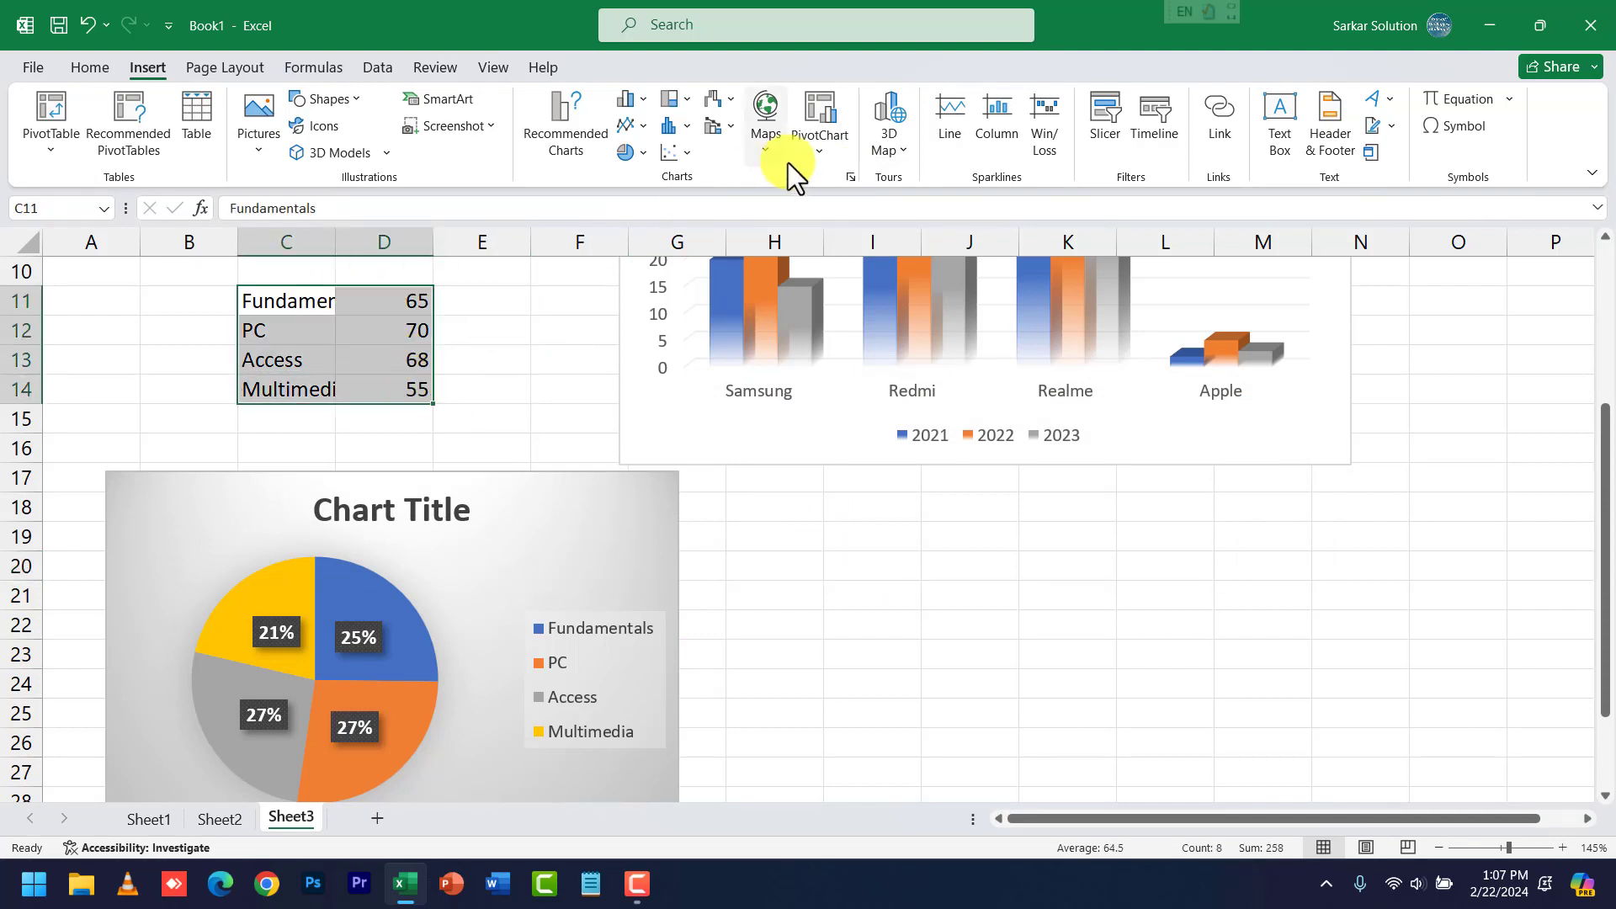
{"action": "left_click", "coordinate": [850, 179]}
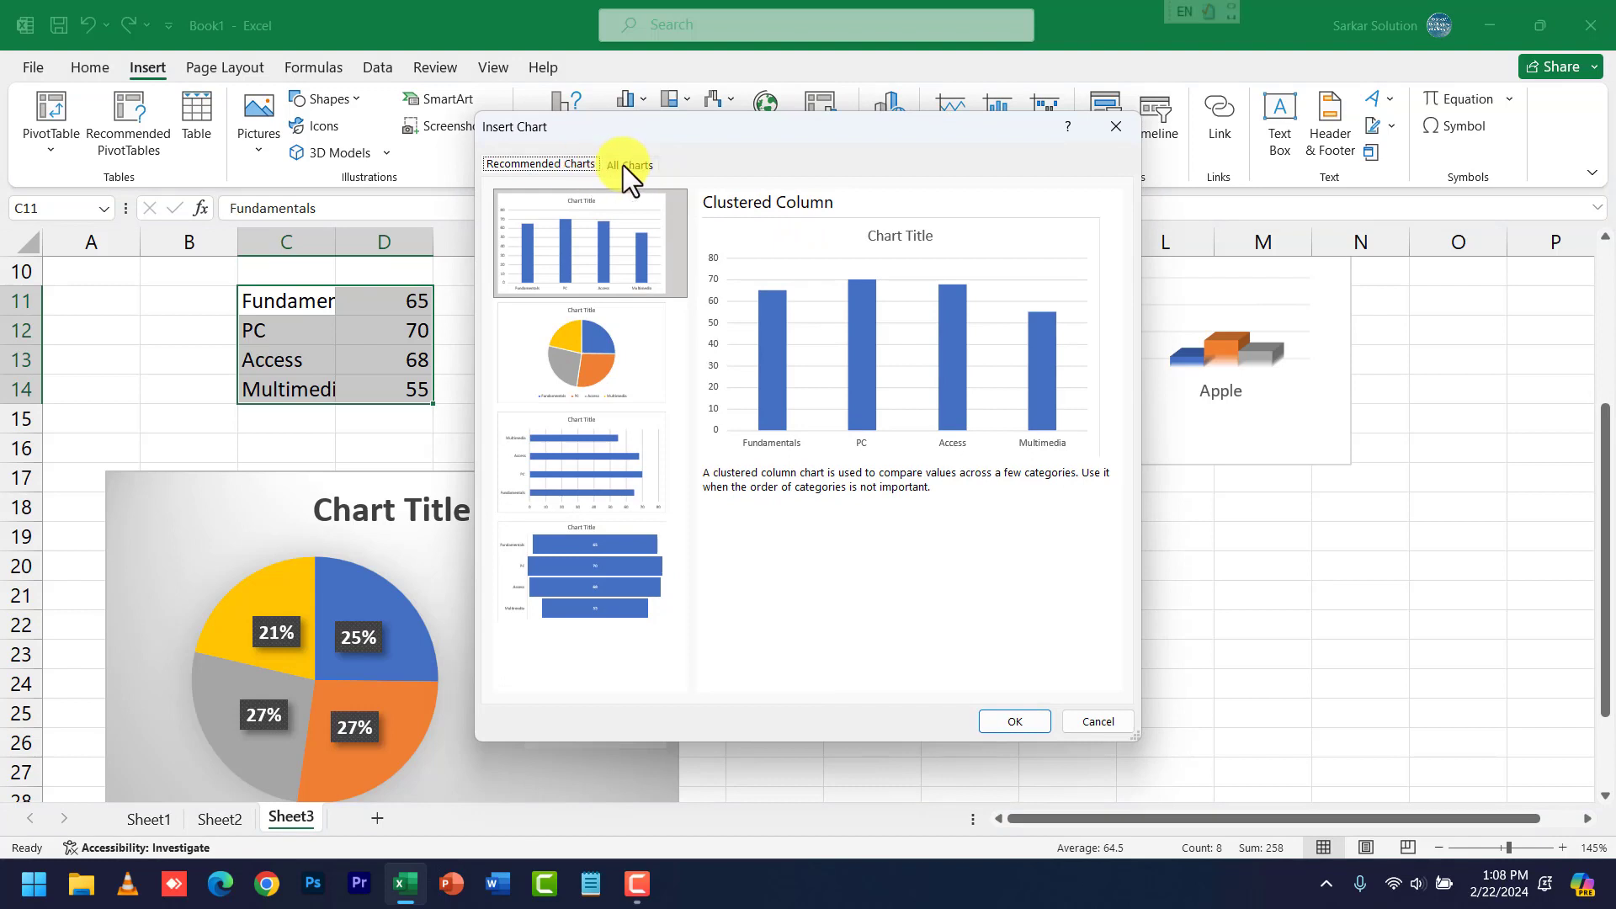
{"action": "left_click", "coordinate": [627, 165]}
{"action": "left_click_drag", "start_coordinate": [674, 139], "coordinate": [947, 183]}
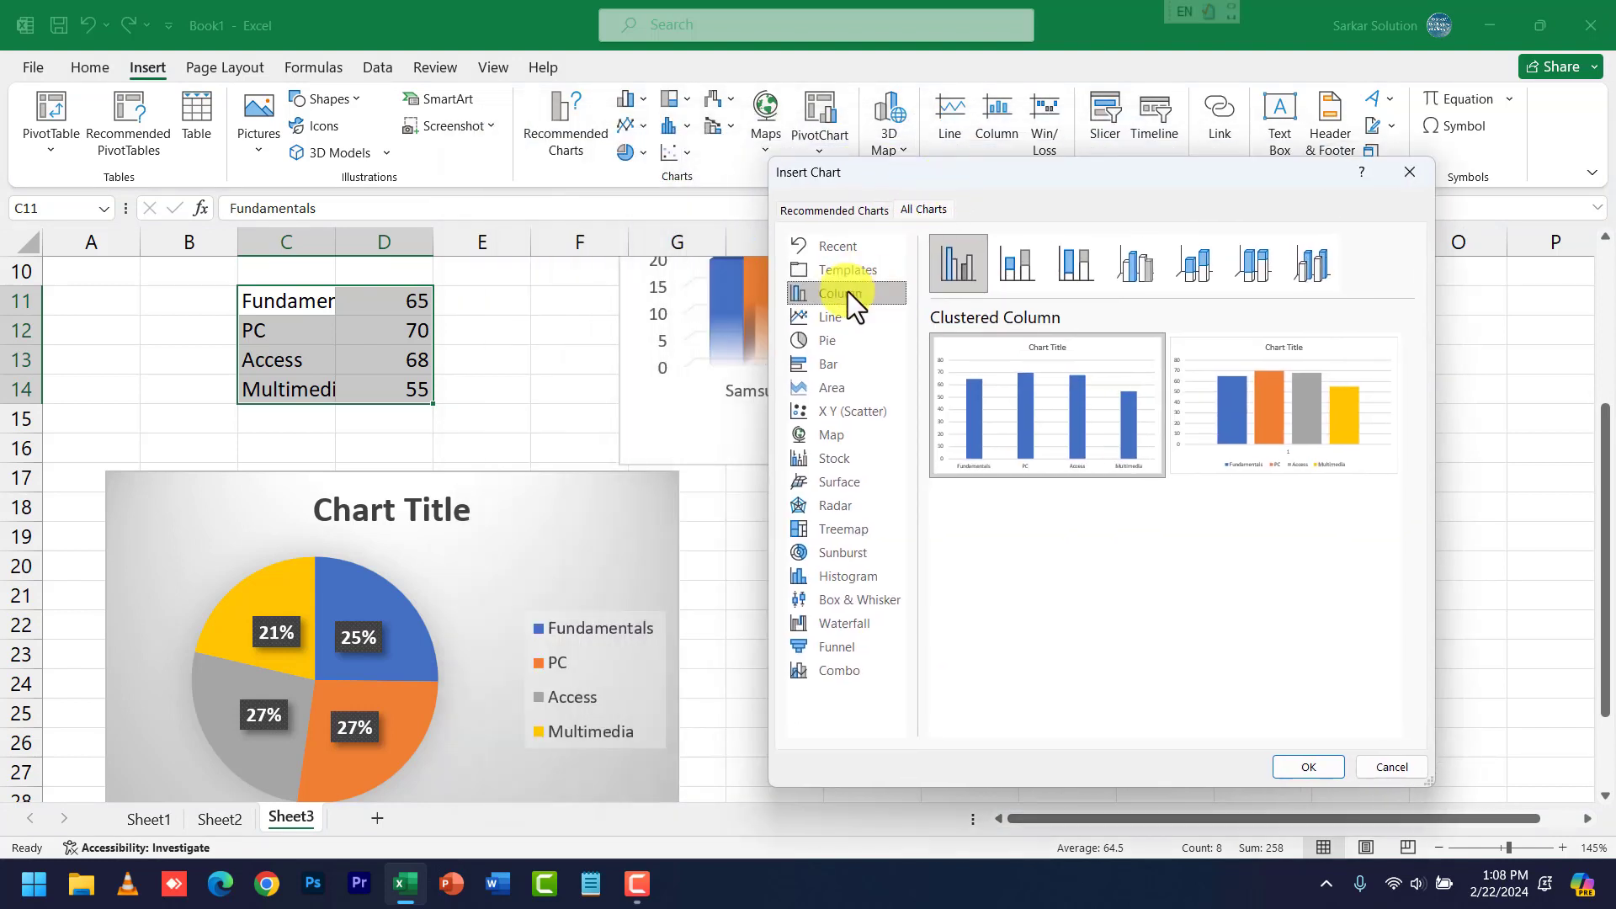
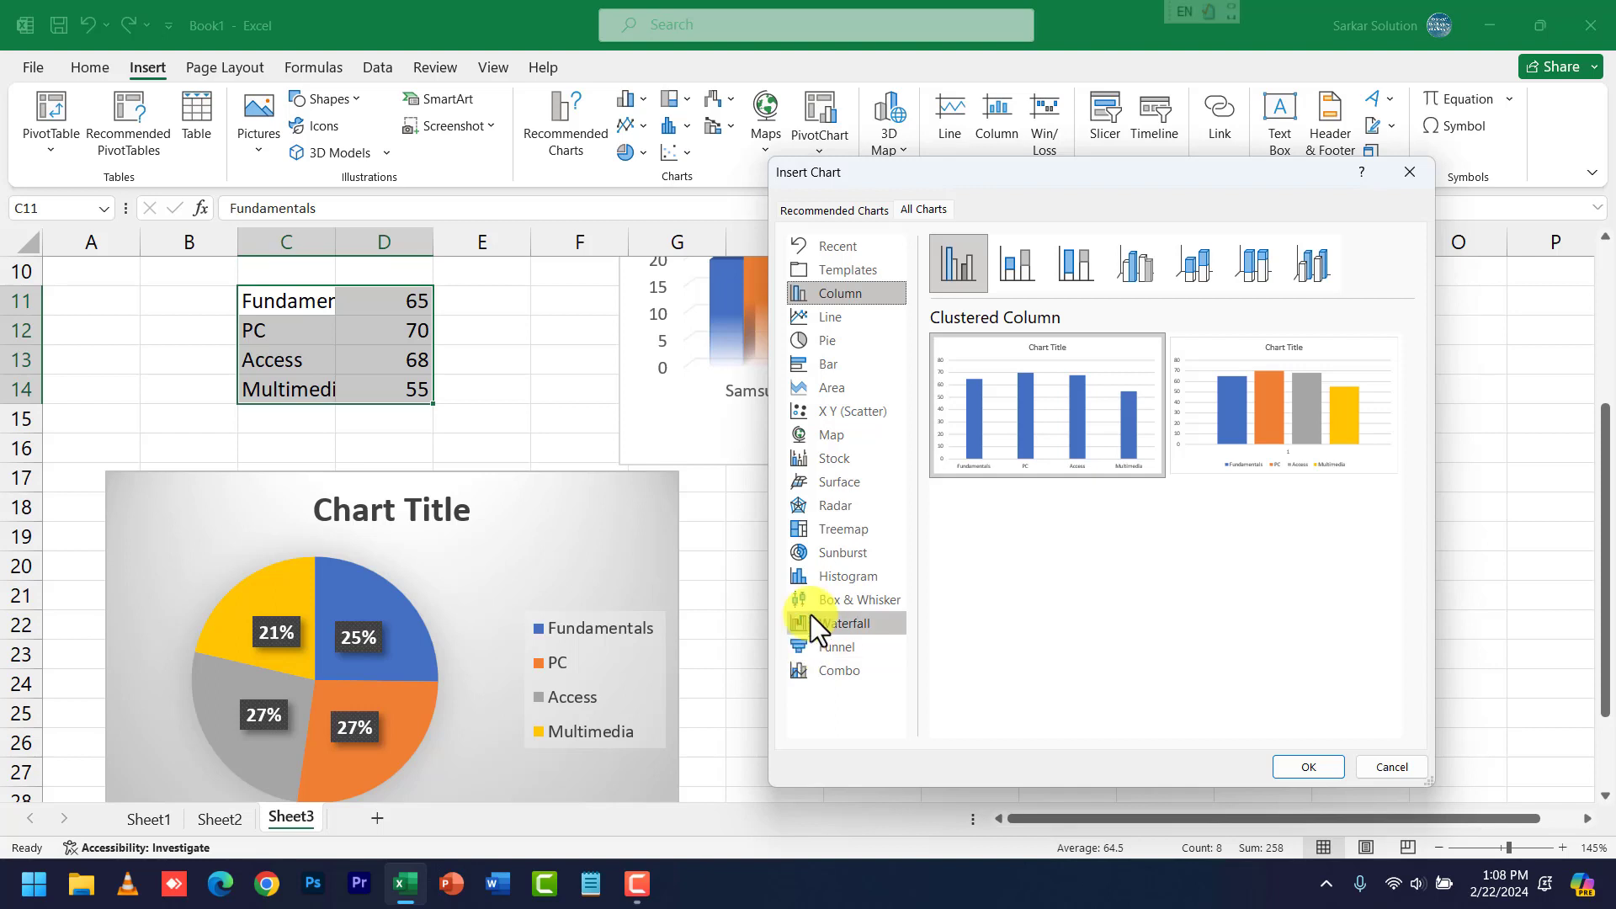
{"action": "left_click", "coordinate": [823, 205]}
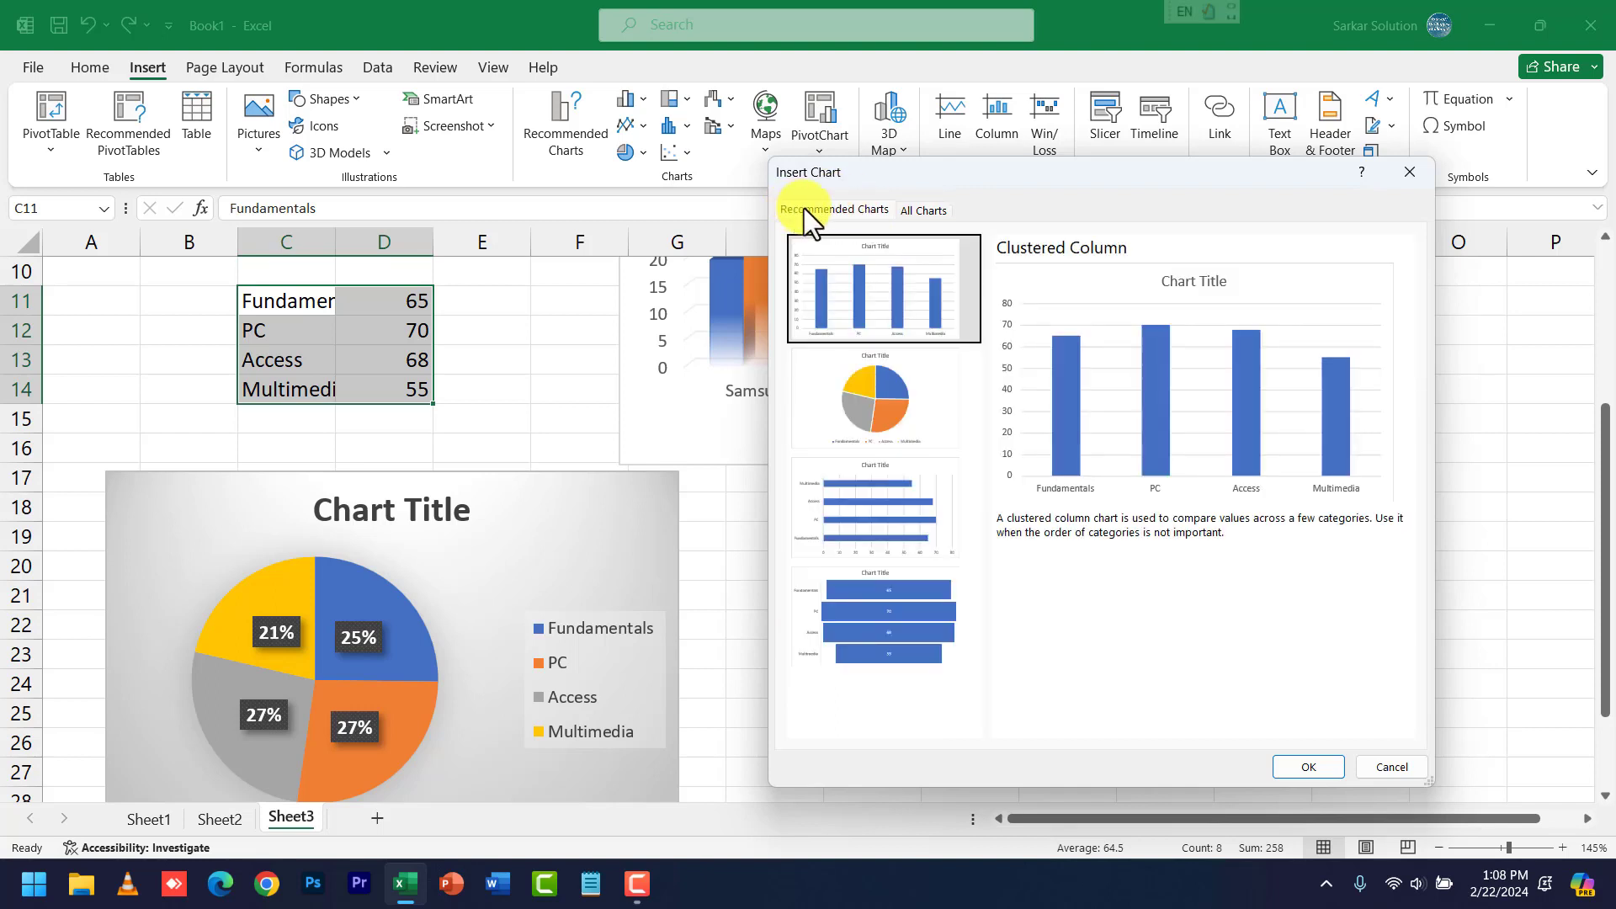
{"action": "left_click", "coordinate": [1390, 769]}
{"action": "left_click", "coordinate": [970, 595]}
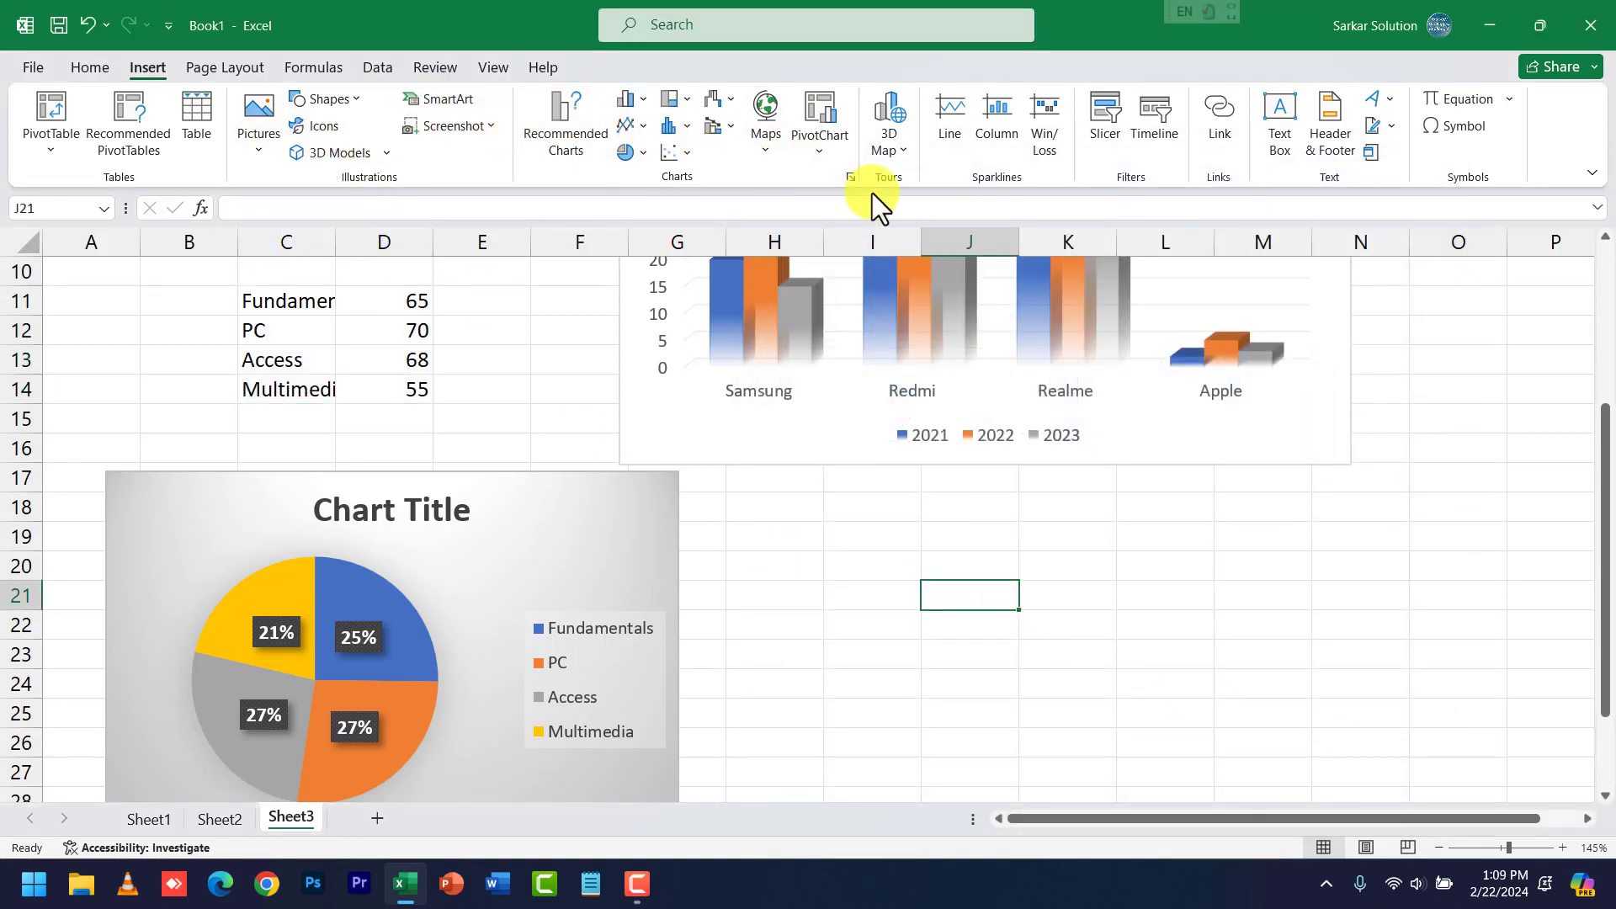
Switch to Sheet1 and select cell C5, the first entry under the Function heading.
{"action": "left_click", "coordinate": [948, 480]}
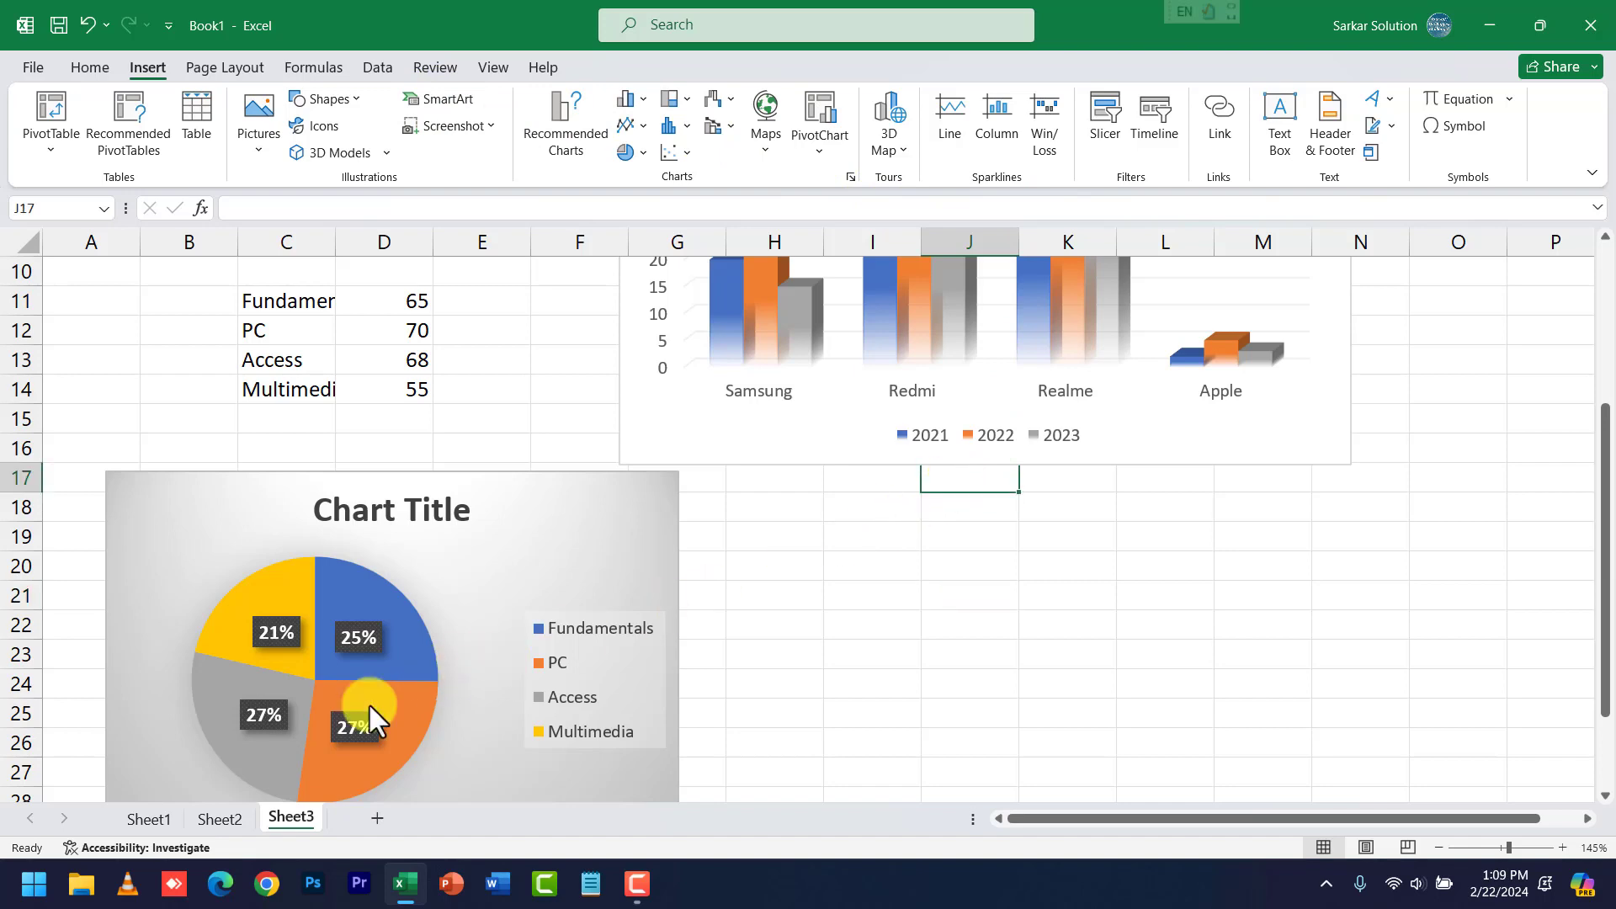
{"action": "left_click", "coordinate": [174, 819]}
{"action": "scroll", "coordinate": [303, 542], "scroll_direction": "down", "scroll_amount": 5, "text": "ctrl"}
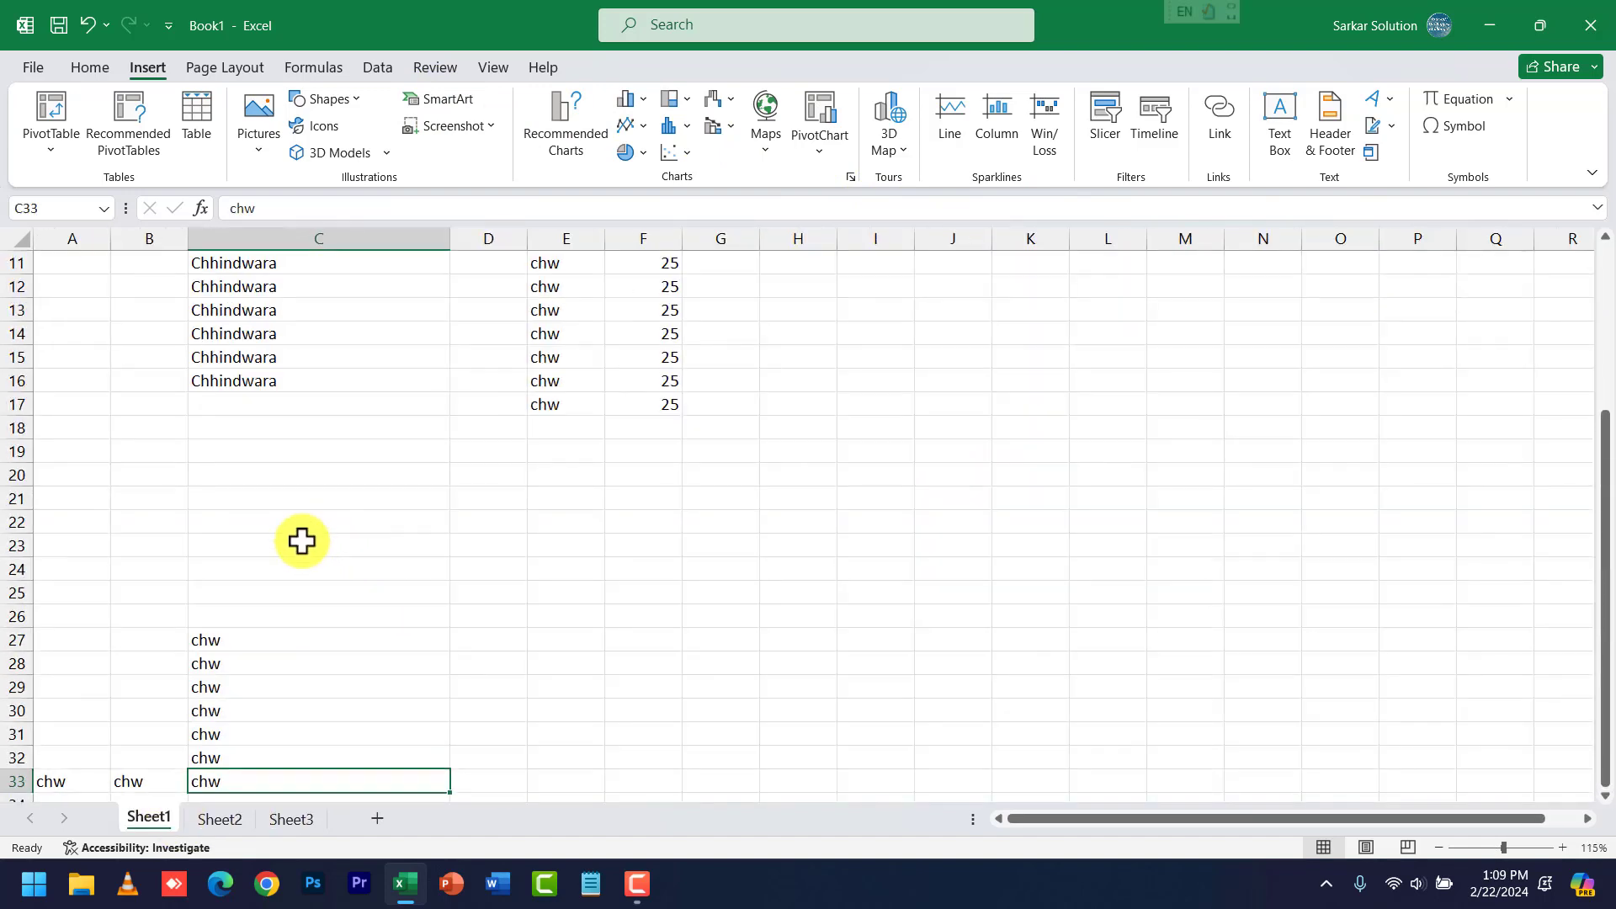
{"action": "scroll", "coordinate": [300, 541], "scroll_direction": "up", "scroll_amount": 3}
{"action": "left_click", "coordinate": [285, 382]}
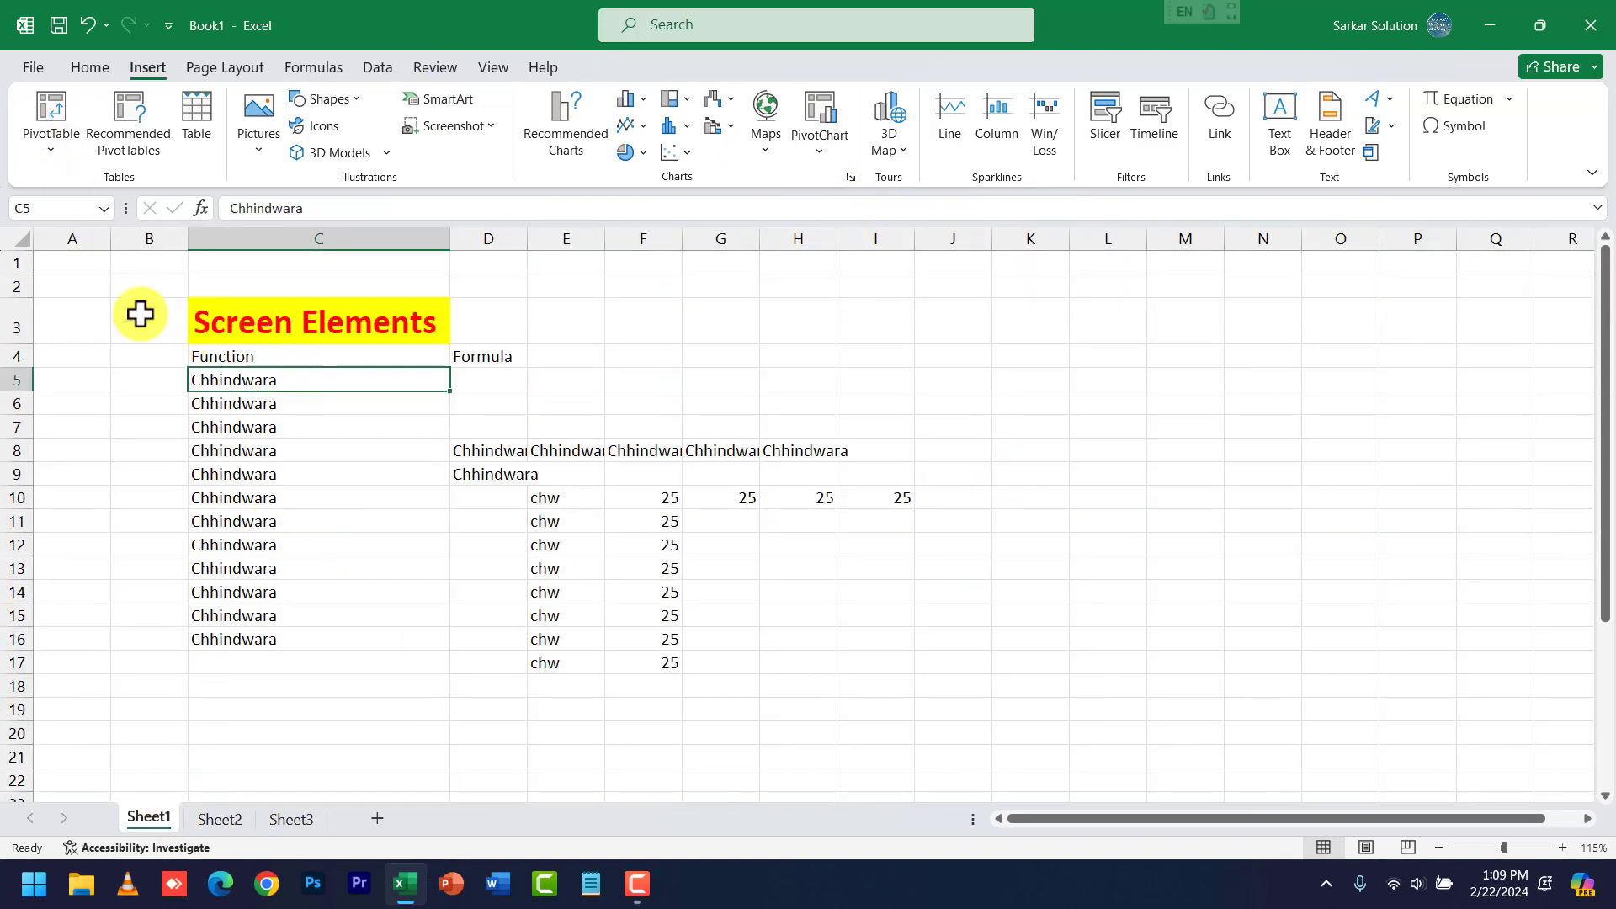
Open the recent workbook Book1 stored in Documents and look over its full student fee table.
{"action": "left_click", "coordinate": [40, 66]}
{"action": "left_click", "coordinate": [64, 209]}
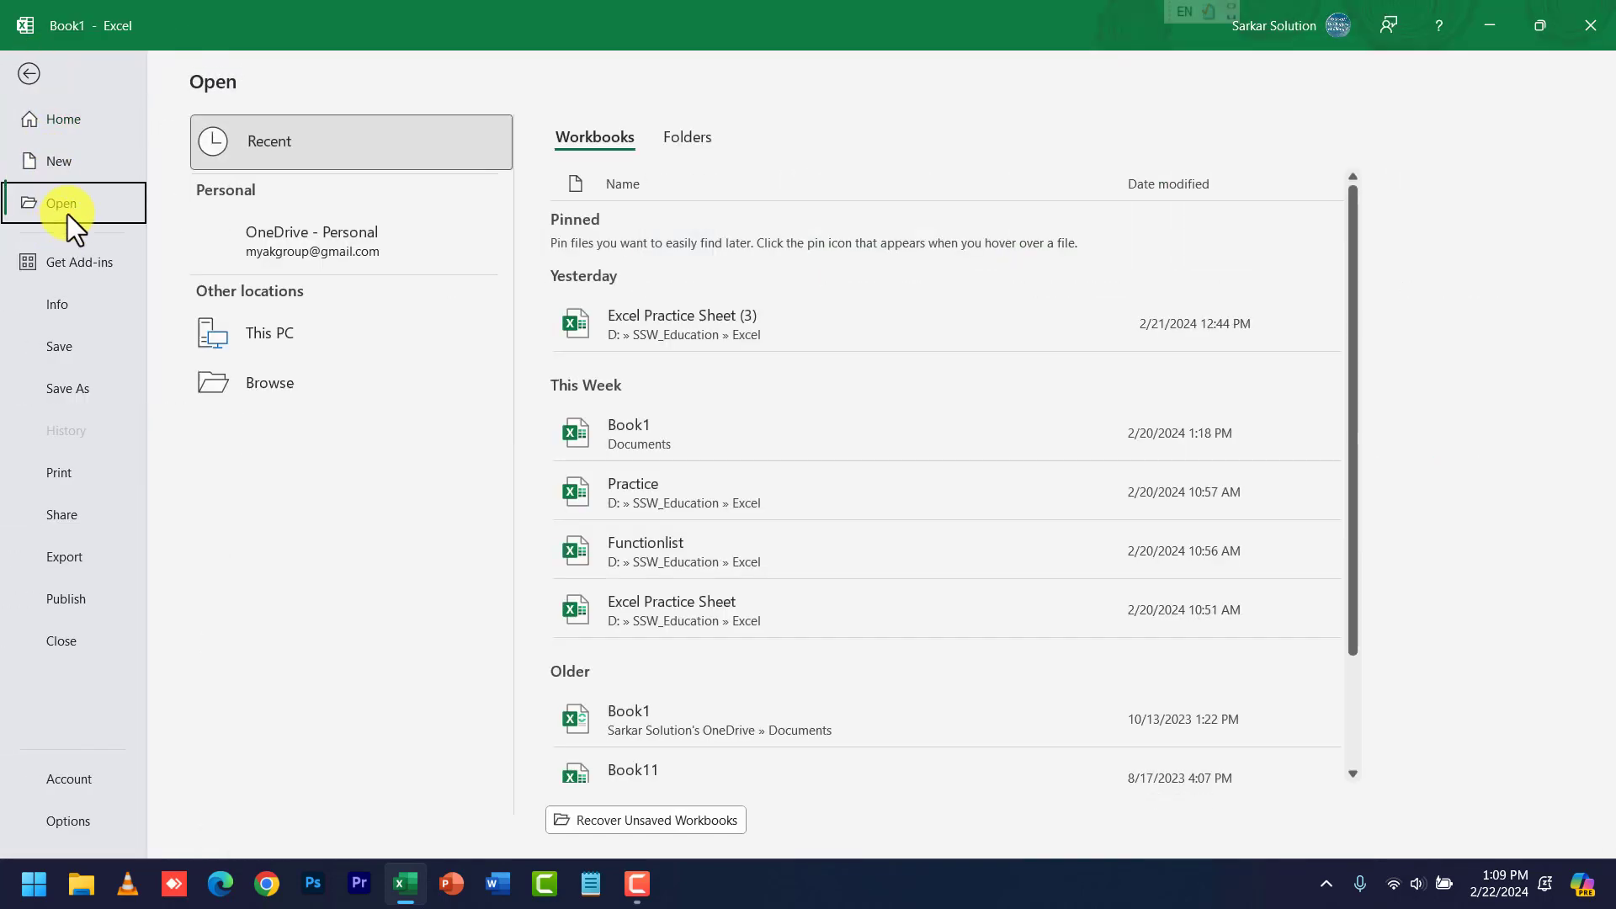
{"action": "left_click", "coordinate": [665, 431]}
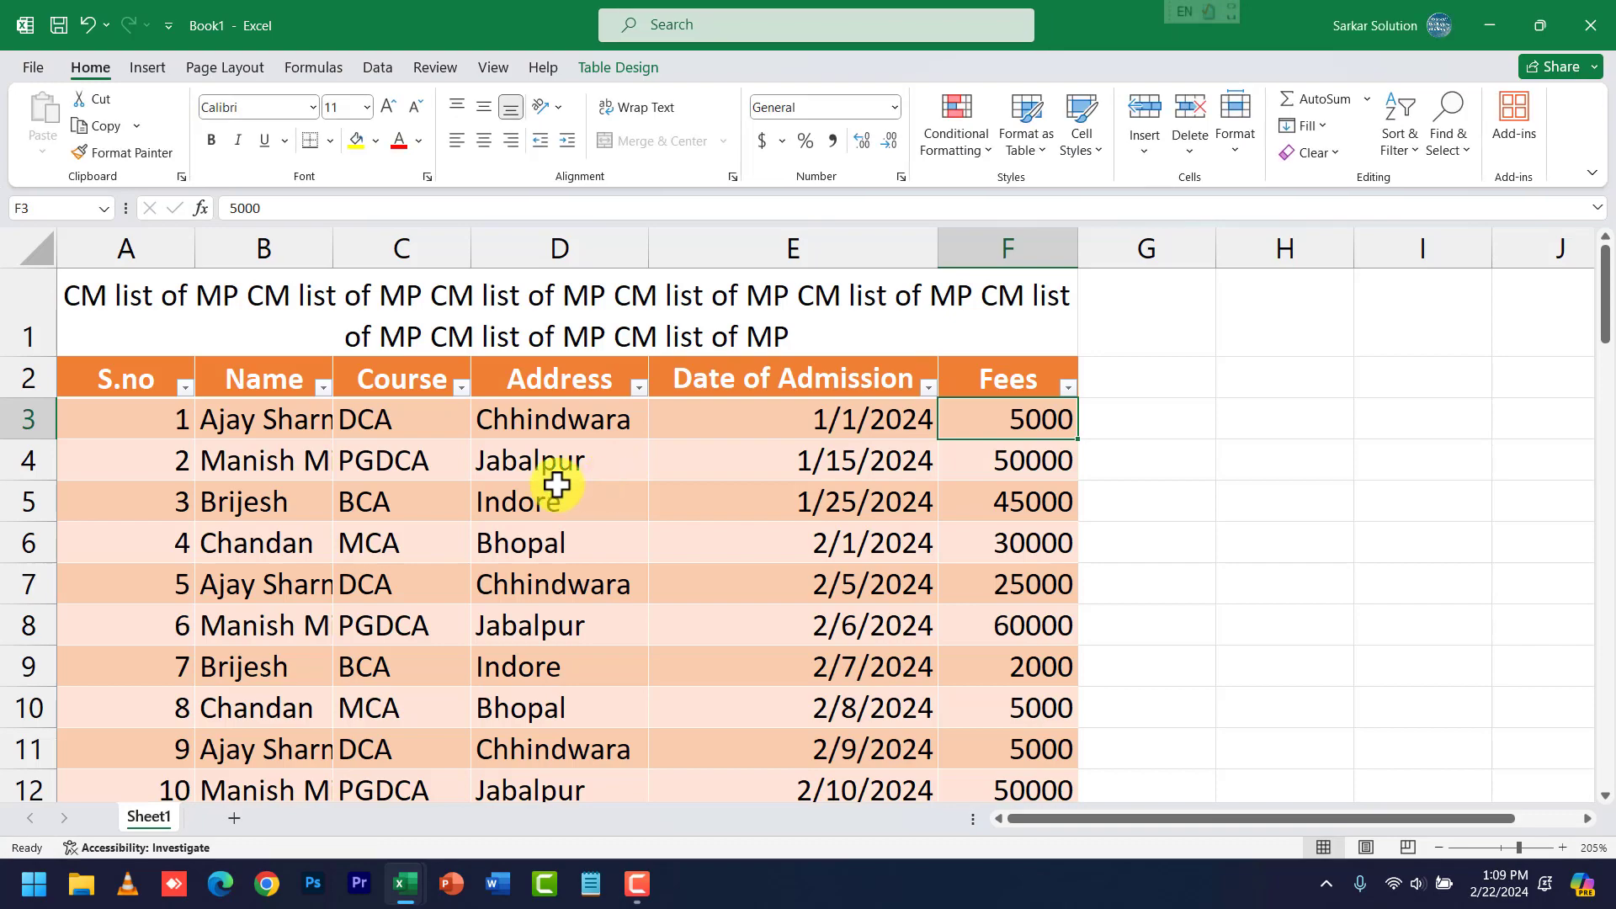
{"action": "scroll", "coordinate": [263, 407], "scroll_direction": "down", "scroll_amount": 3, "text": "ctrl"}
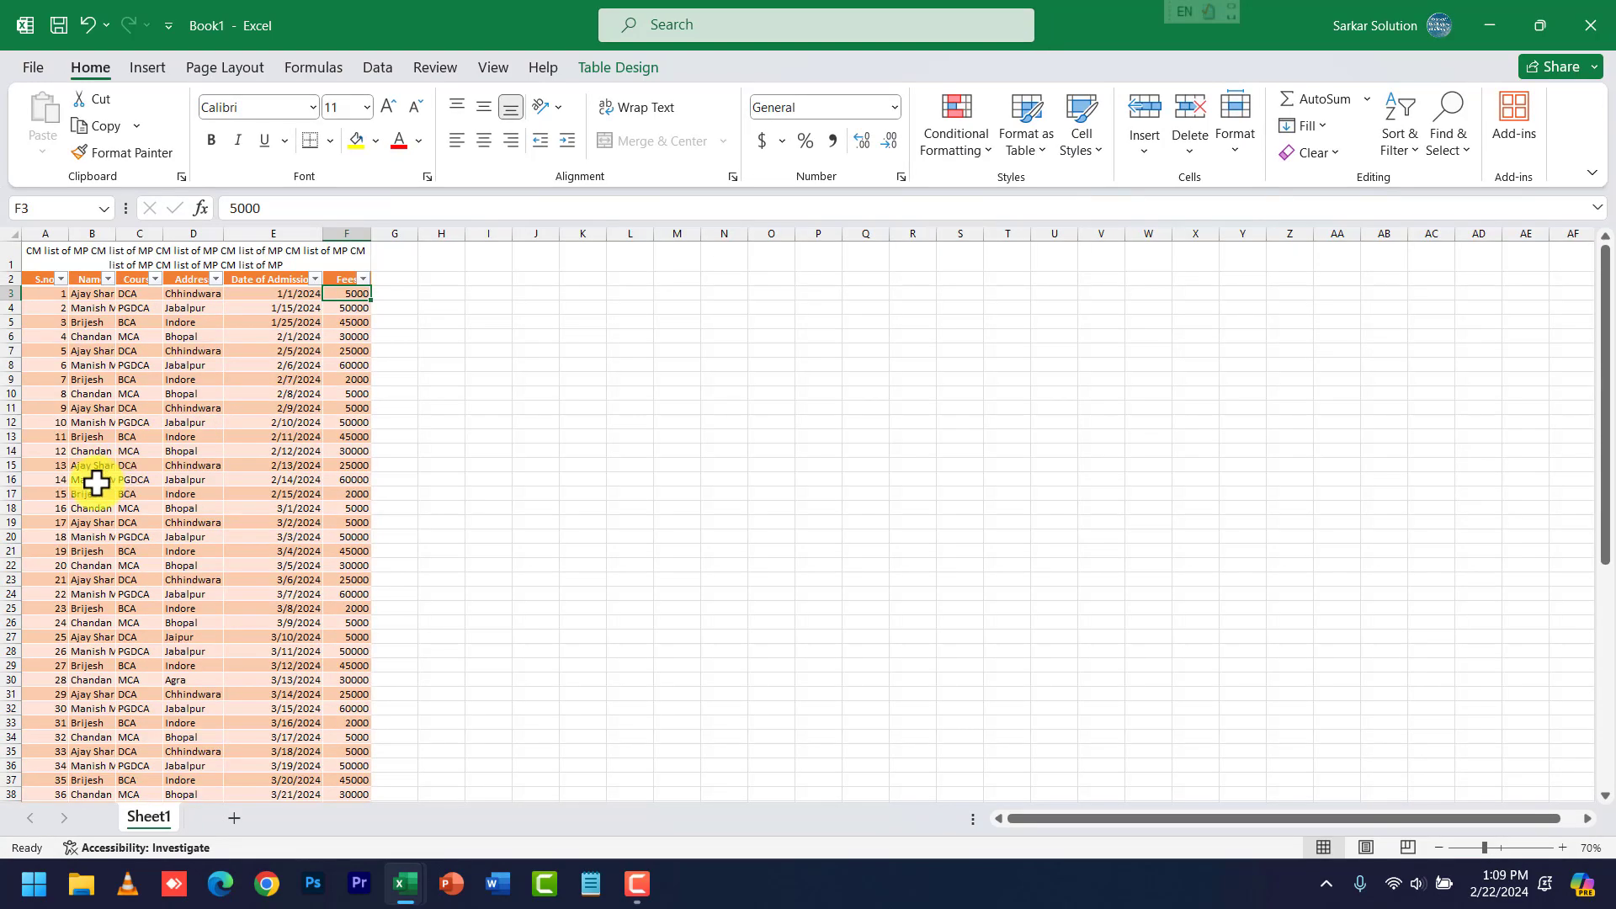
{"action": "scroll", "coordinate": [97, 480], "scroll_direction": "down", "scroll_amount": 7}
{"action": "scroll", "coordinate": [98, 479], "scroll_direction": "up", "scroll_amount": 7}
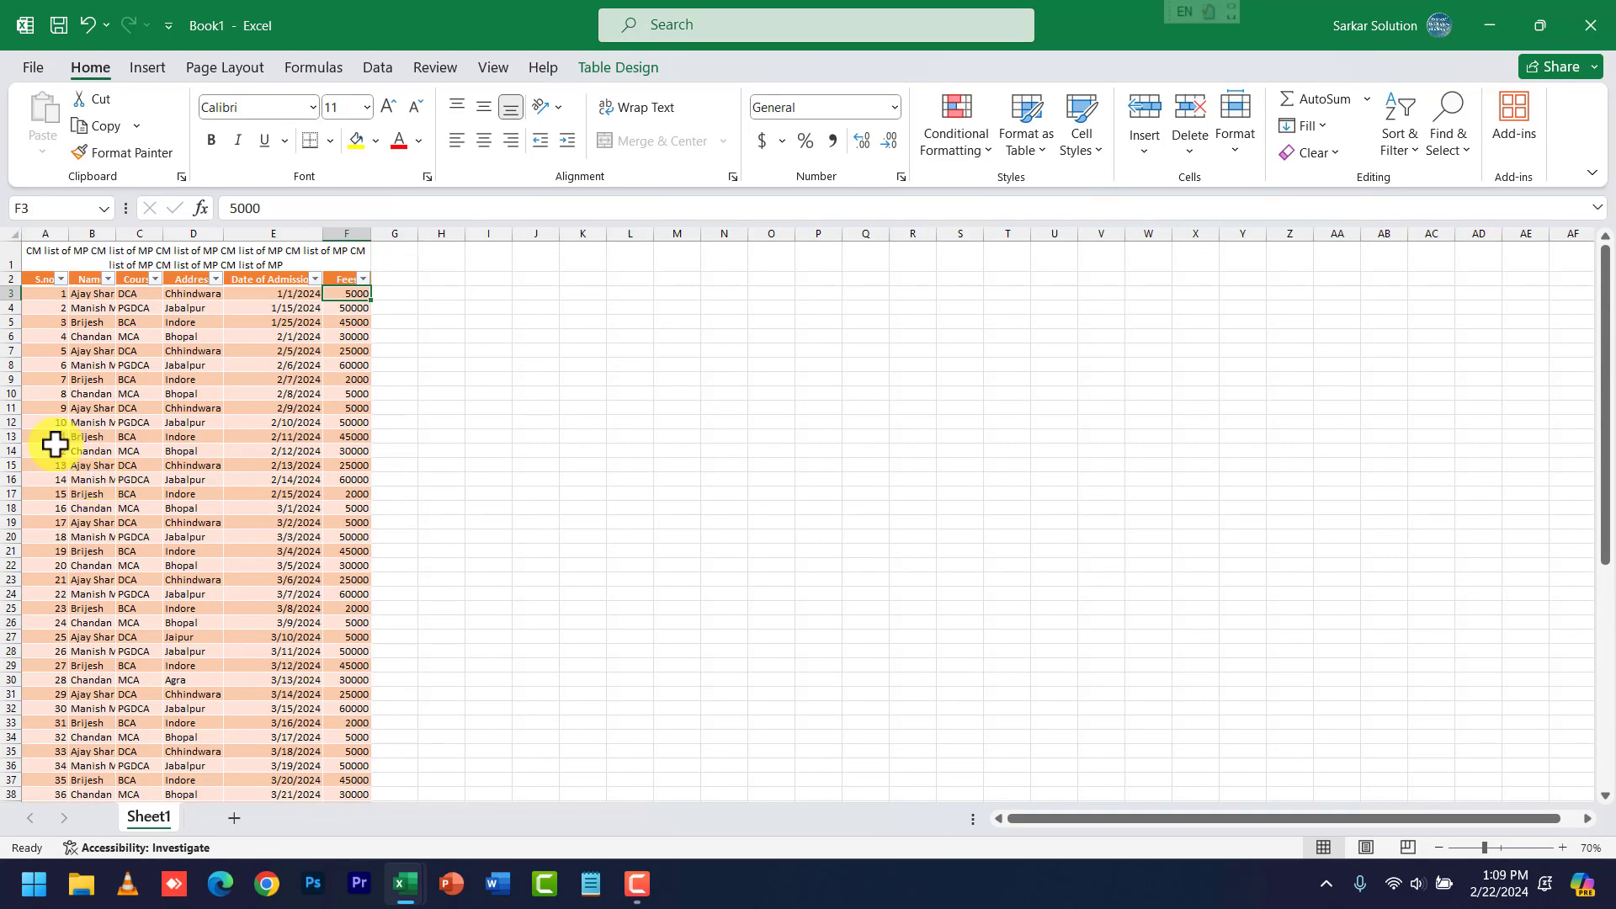
{"action": "scroll", "coordinate": [42, 438], "scroll_direction": "up", "scroll_amount": 3, "text": "ctrl"}
Preview how the student table prints, then return to the sheet.
{"action": "left_click", "coordinate": [32, 65]}
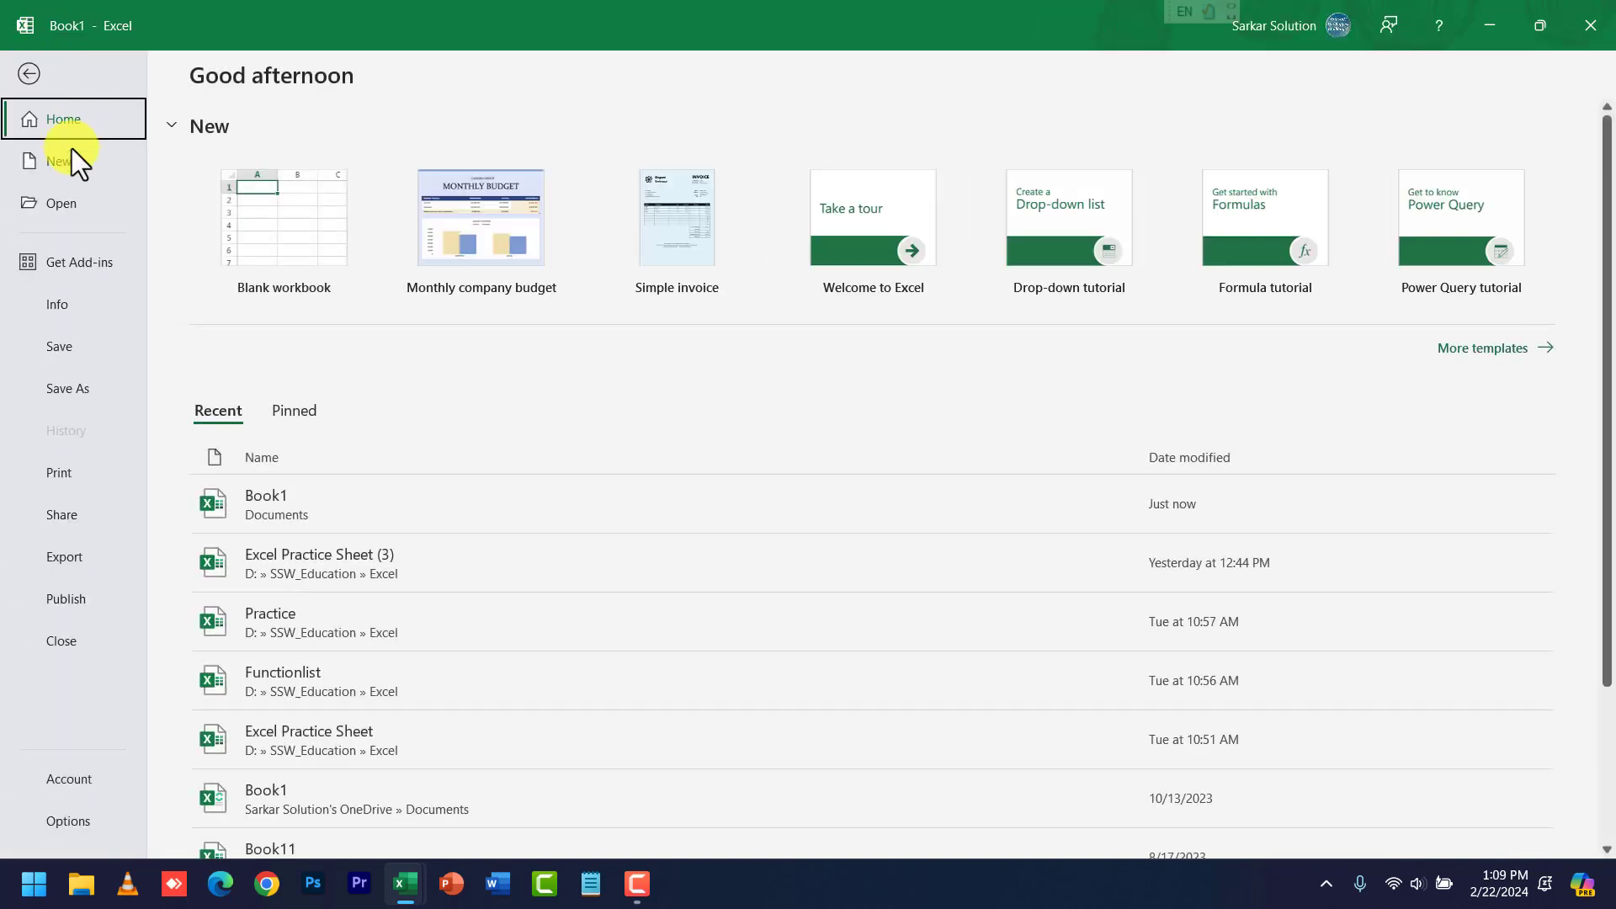
{"action": "left_click", "coordinate": [74, 473]}
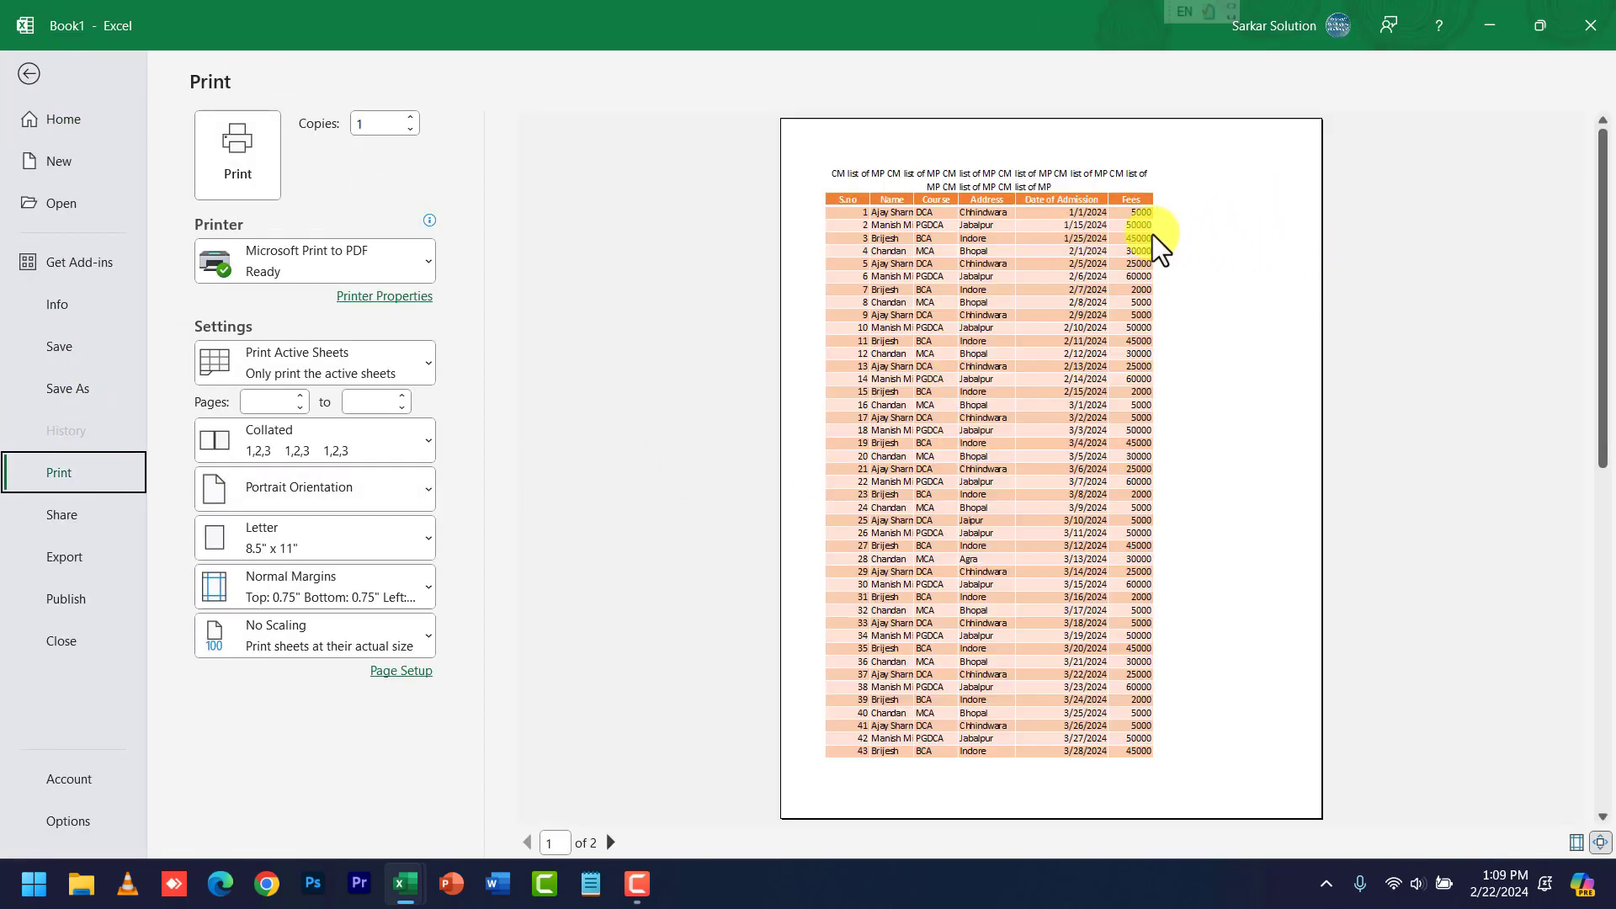
{"action": "key", "text": "Escape"}
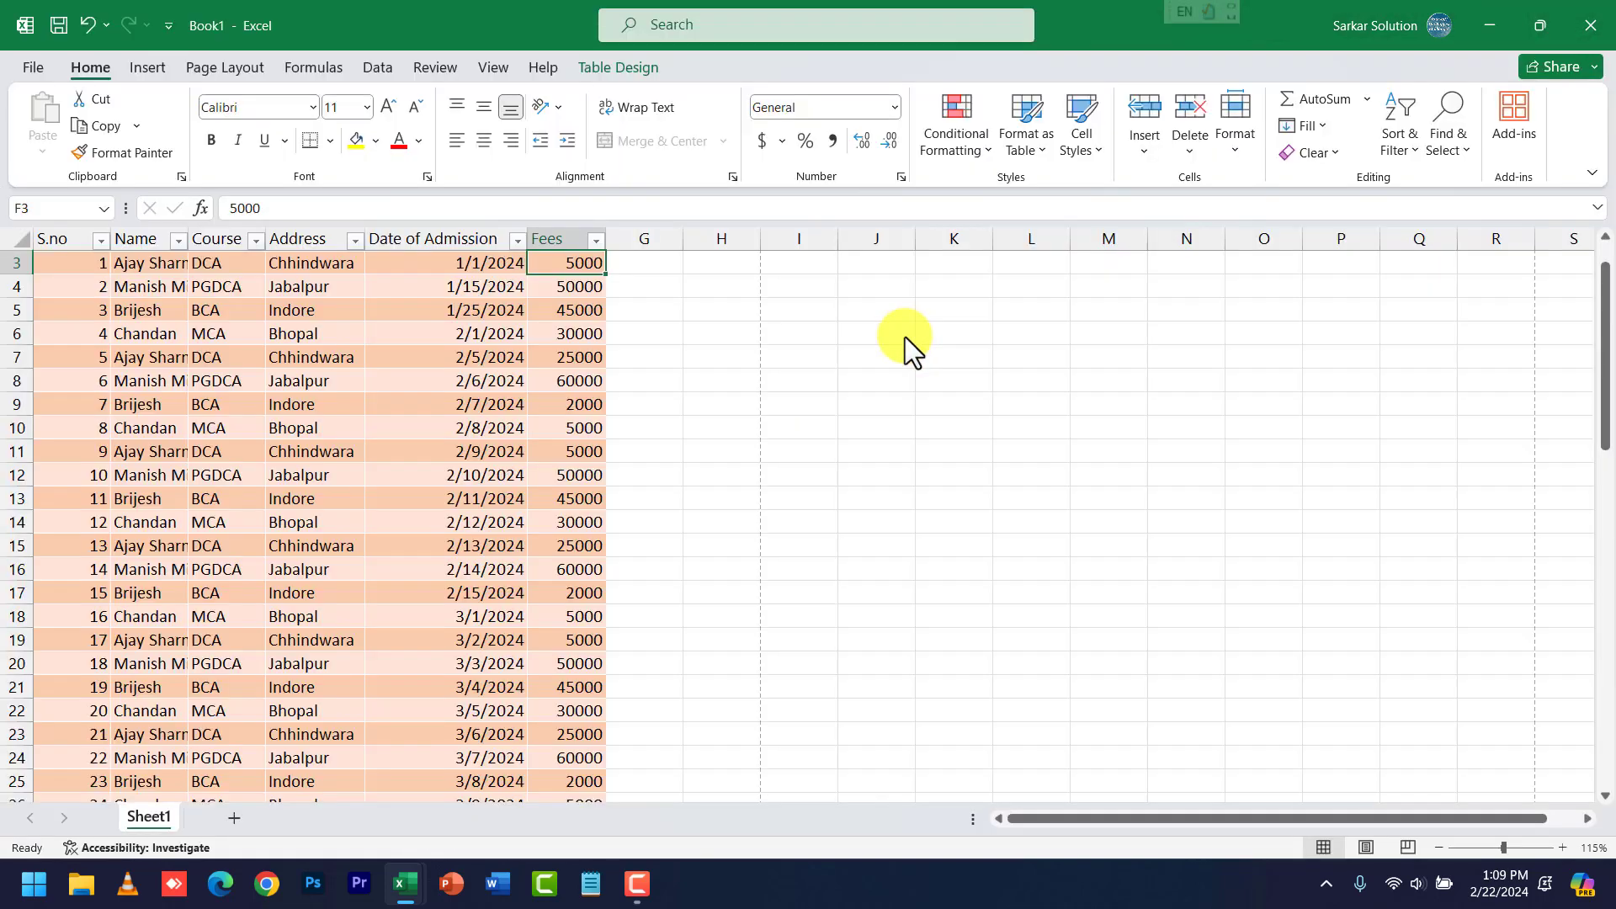
Widen the Address and Name columns of the table so the full names fit.
{"action": "left_click", "coordinate": [567, 375]}
{"action": "scroll", "coordinate": [566, 370], "scroll_direction": "up", "scroll_amount": 1}
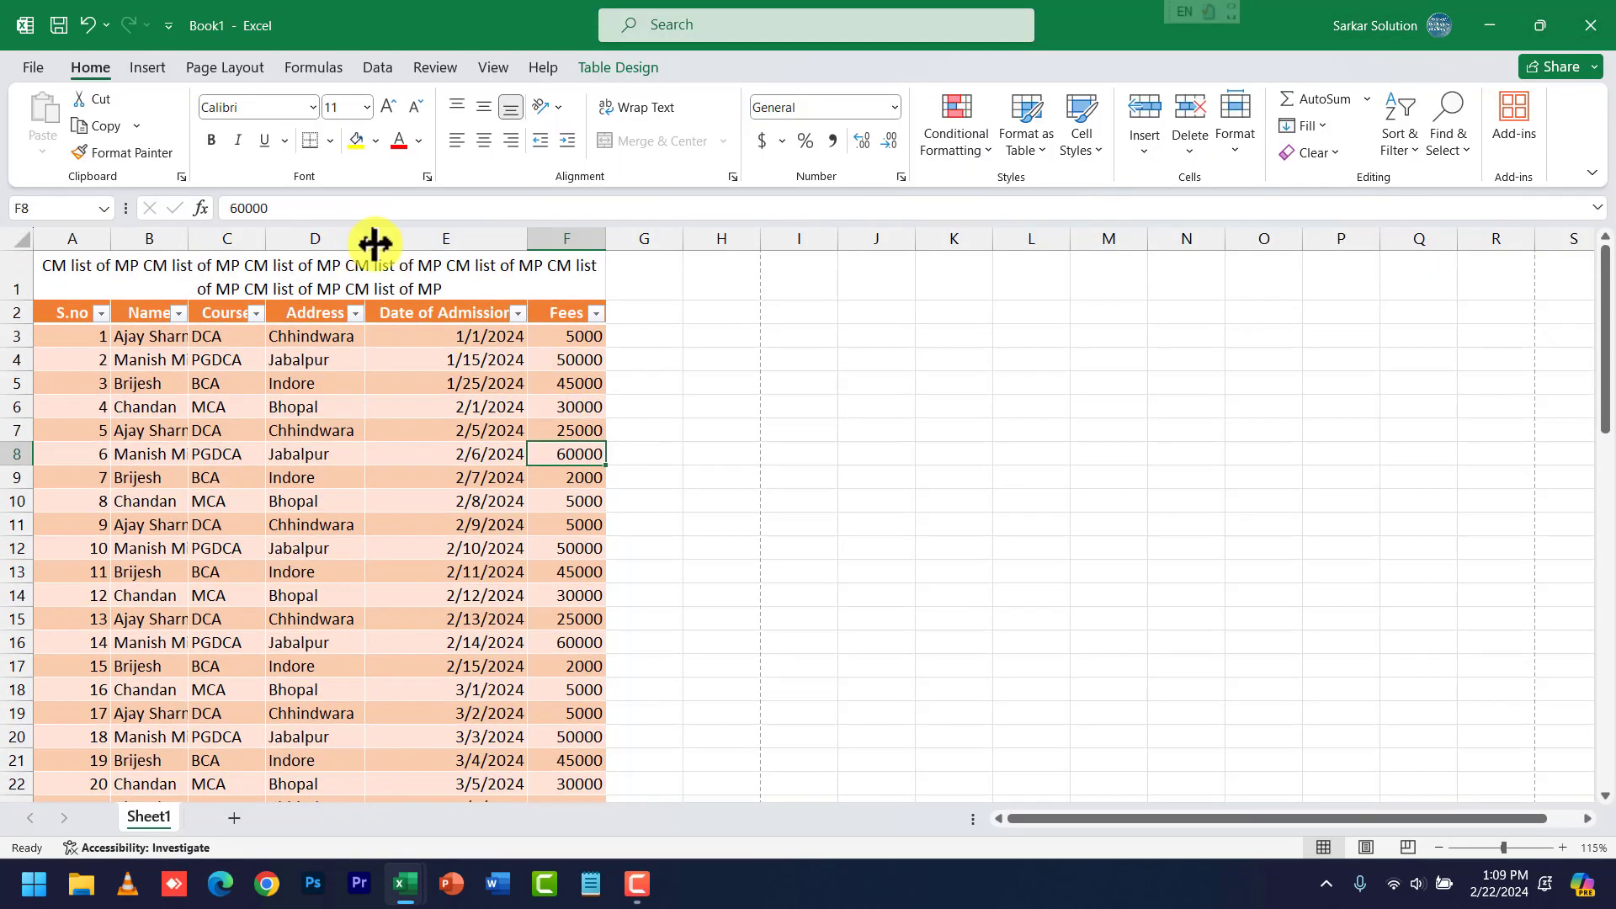
{"action": "left_click_drag", "start_coordinate": [367, 243], "coordinate": [436, 243]}
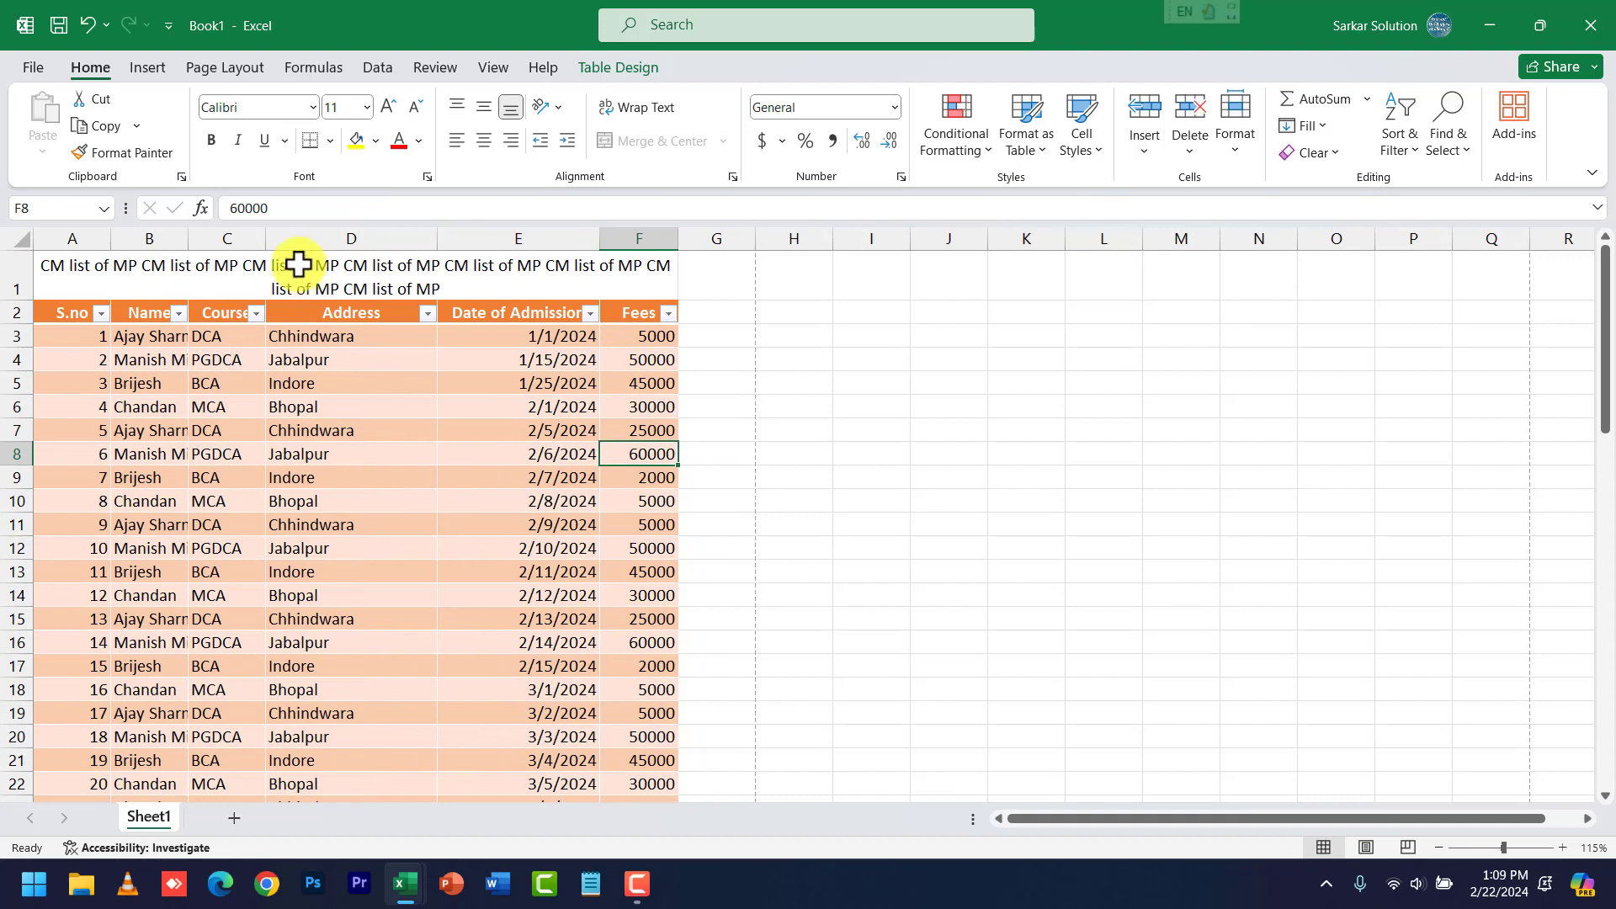
{"action": "left_click_drag", "start_coordinate": [189, 240], "coordinate": [269, 245]}
Replace the merged title text in A1 with "Student Information".
{"action": "left_click", "coordinate": [276, 252]}
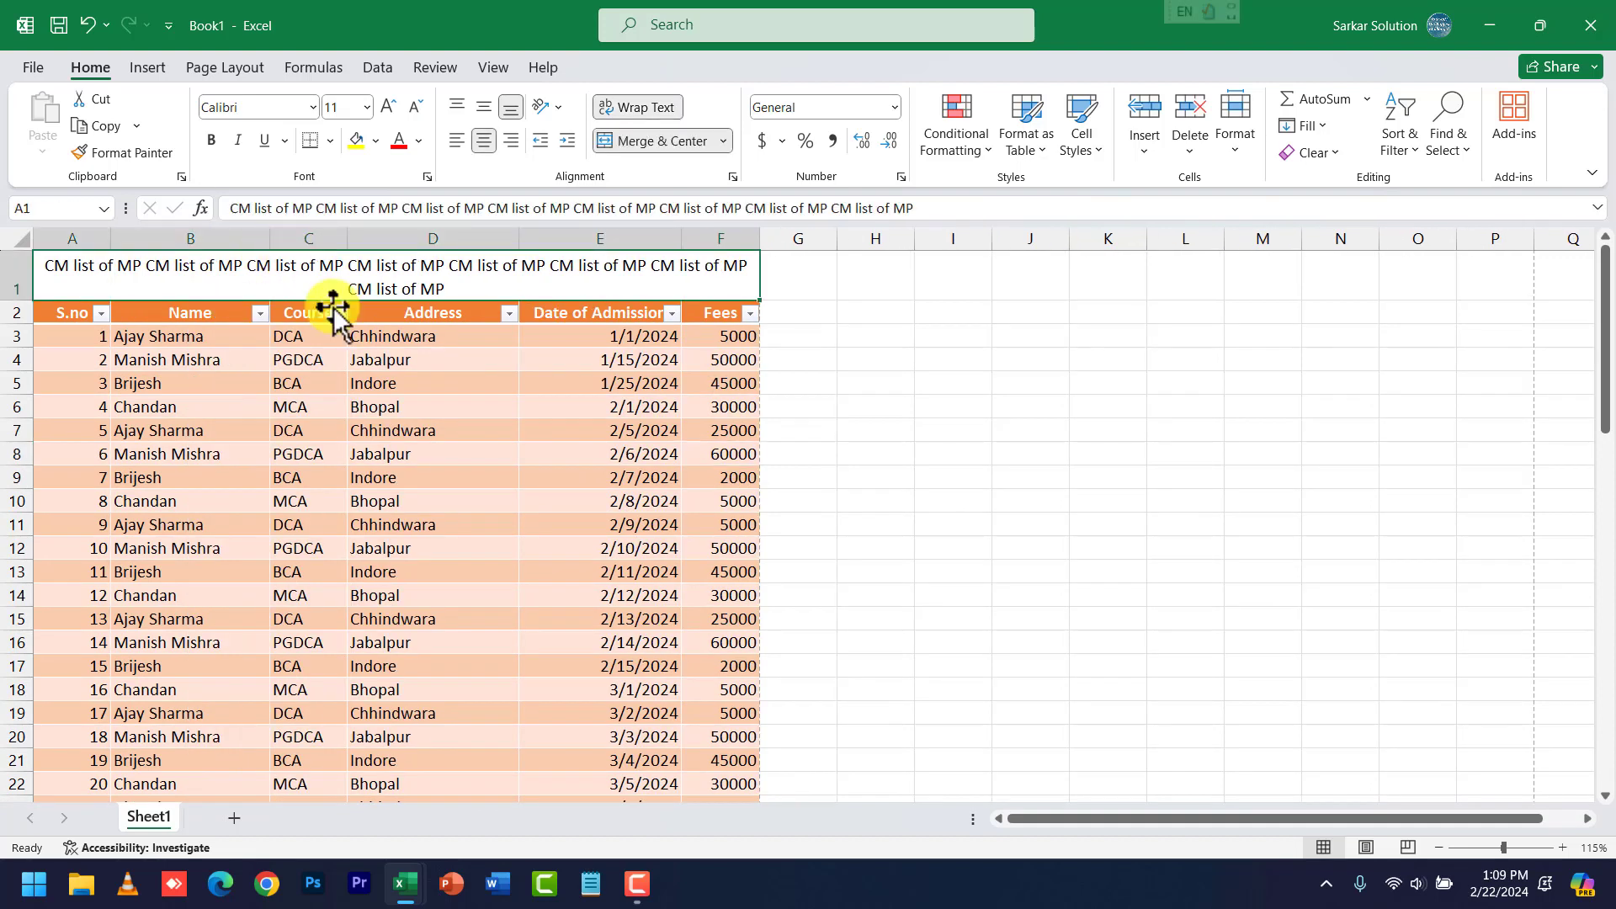
{"action": "left_click", "coordinate": [461, 473]}
{"action": "left_click", "coordinate": [633, 406]}
{"action": "double_click", "coordinate": [314, 276]}
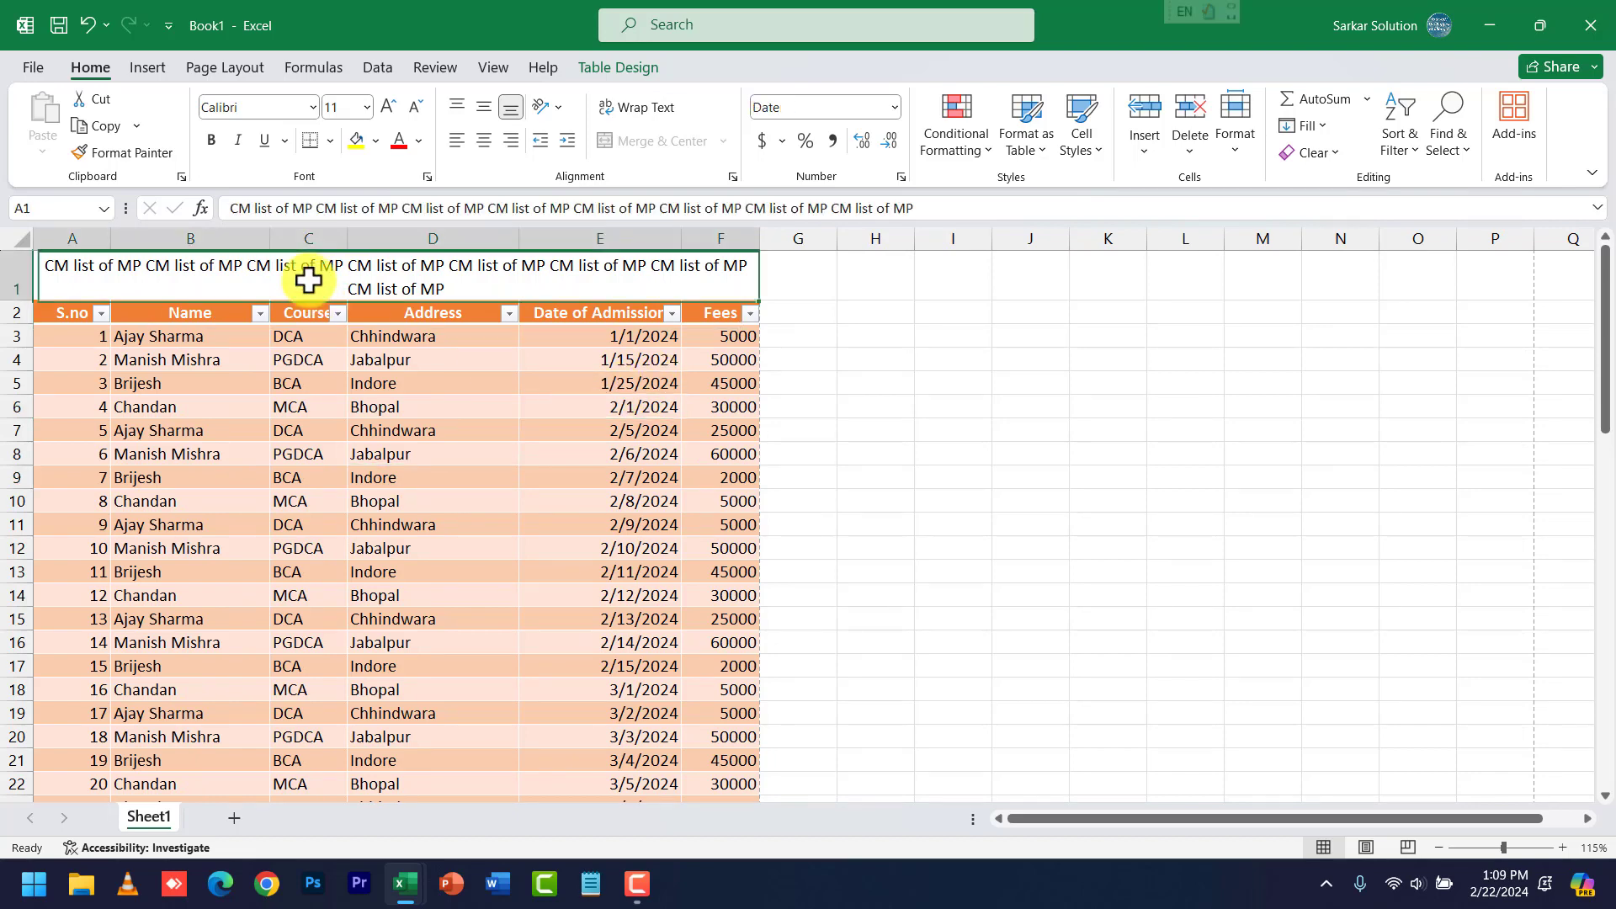
{"action": "left_click", "coordinate": [547, 450]}
{"action": "left_click", "coordinate": [473, 277]}
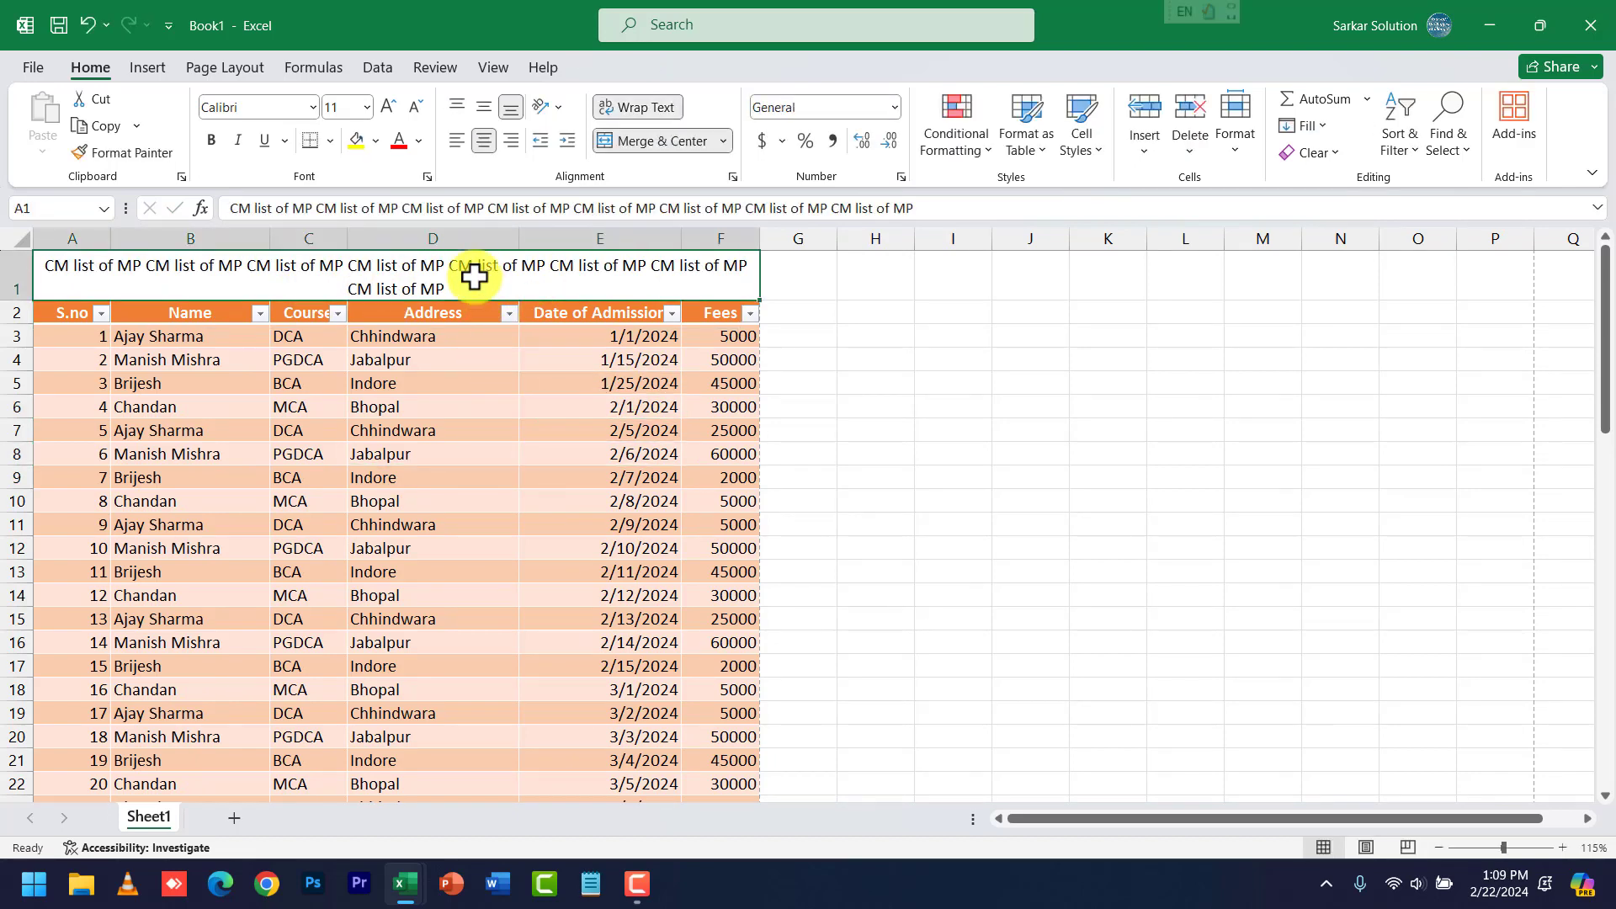
{"action": "type", "text": "S"}
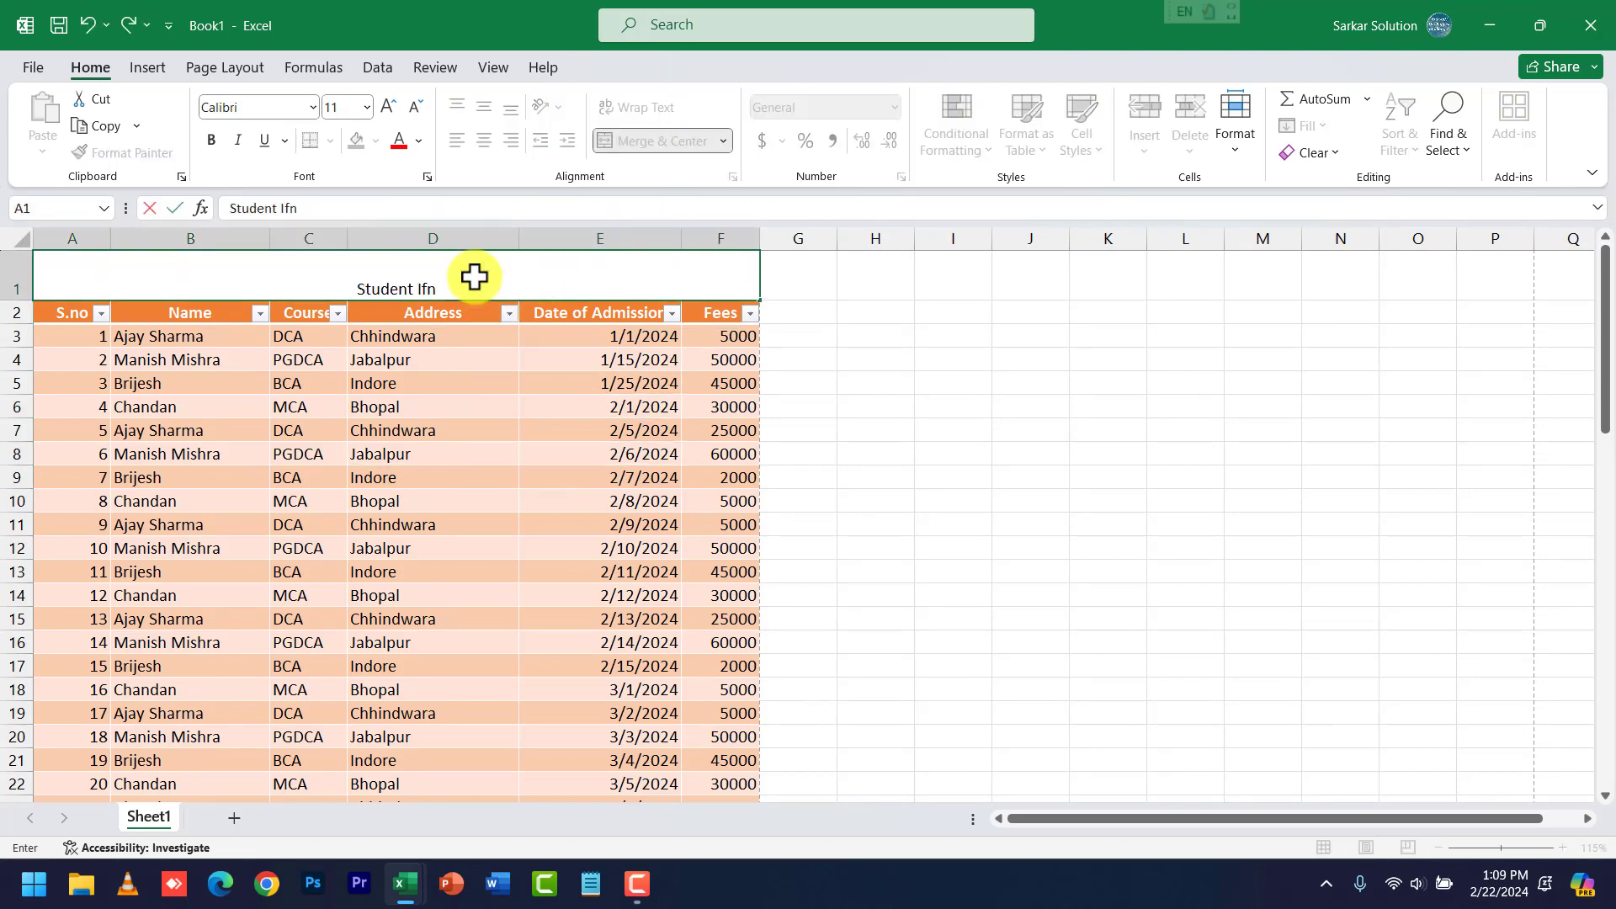
{"action": "type", "text": "tudent Information"}
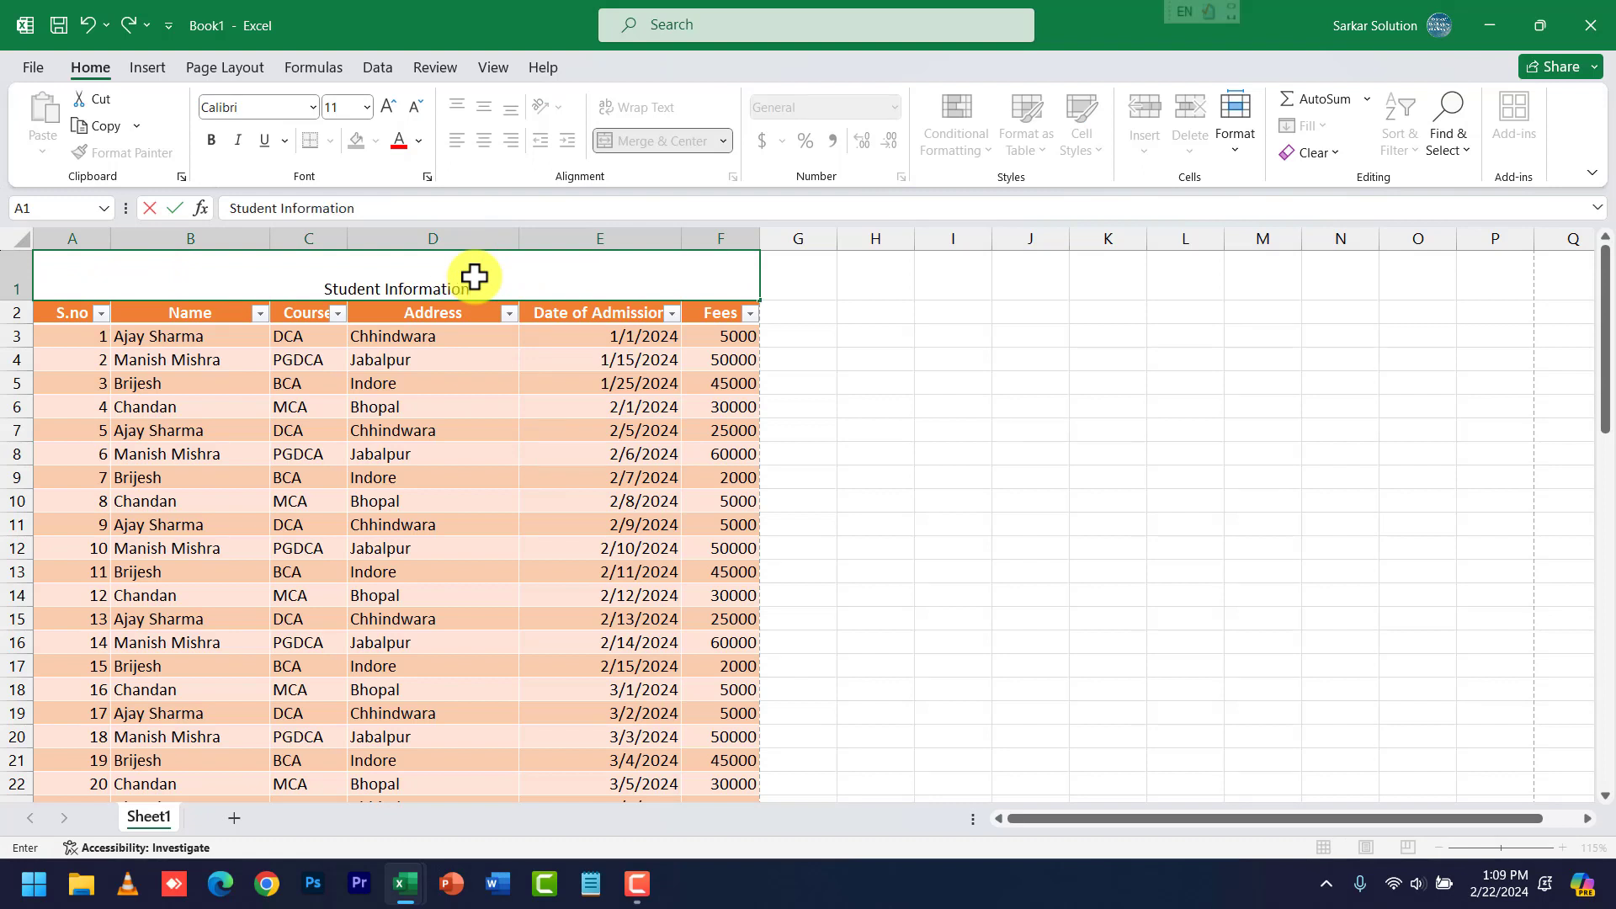
{"action": "key", "text": "Return"}
Format the merged title in A1 as 26-point, bold, red text, then select cell D6.
{"action": "left_click", "coordinate": [474, 276]}
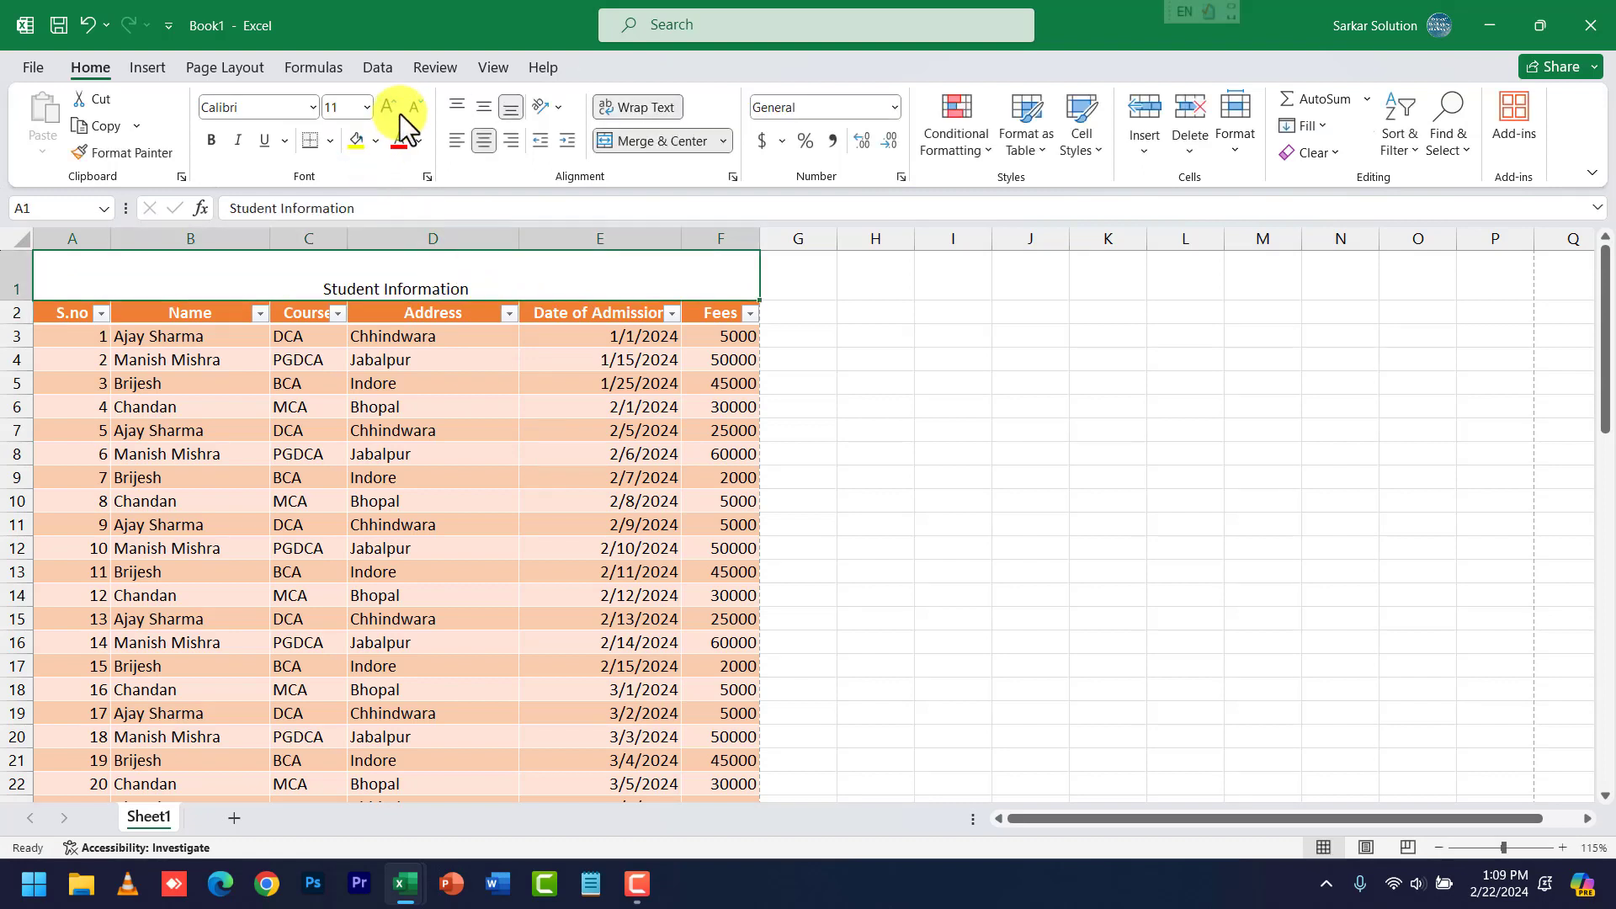
{"action": "left_click", "coordinate": [388, 107]}
{"action": "left_click", "coordinate": [388, 107]}
{"action": "left_click", "coordinate": [388, 107]}
{"action": "left_click", "coordinate": [388, 107]}
{"action": "left_click", "coordinate": [388, 107]}
{"action": "left_click", "coordinate": [388, 107]}
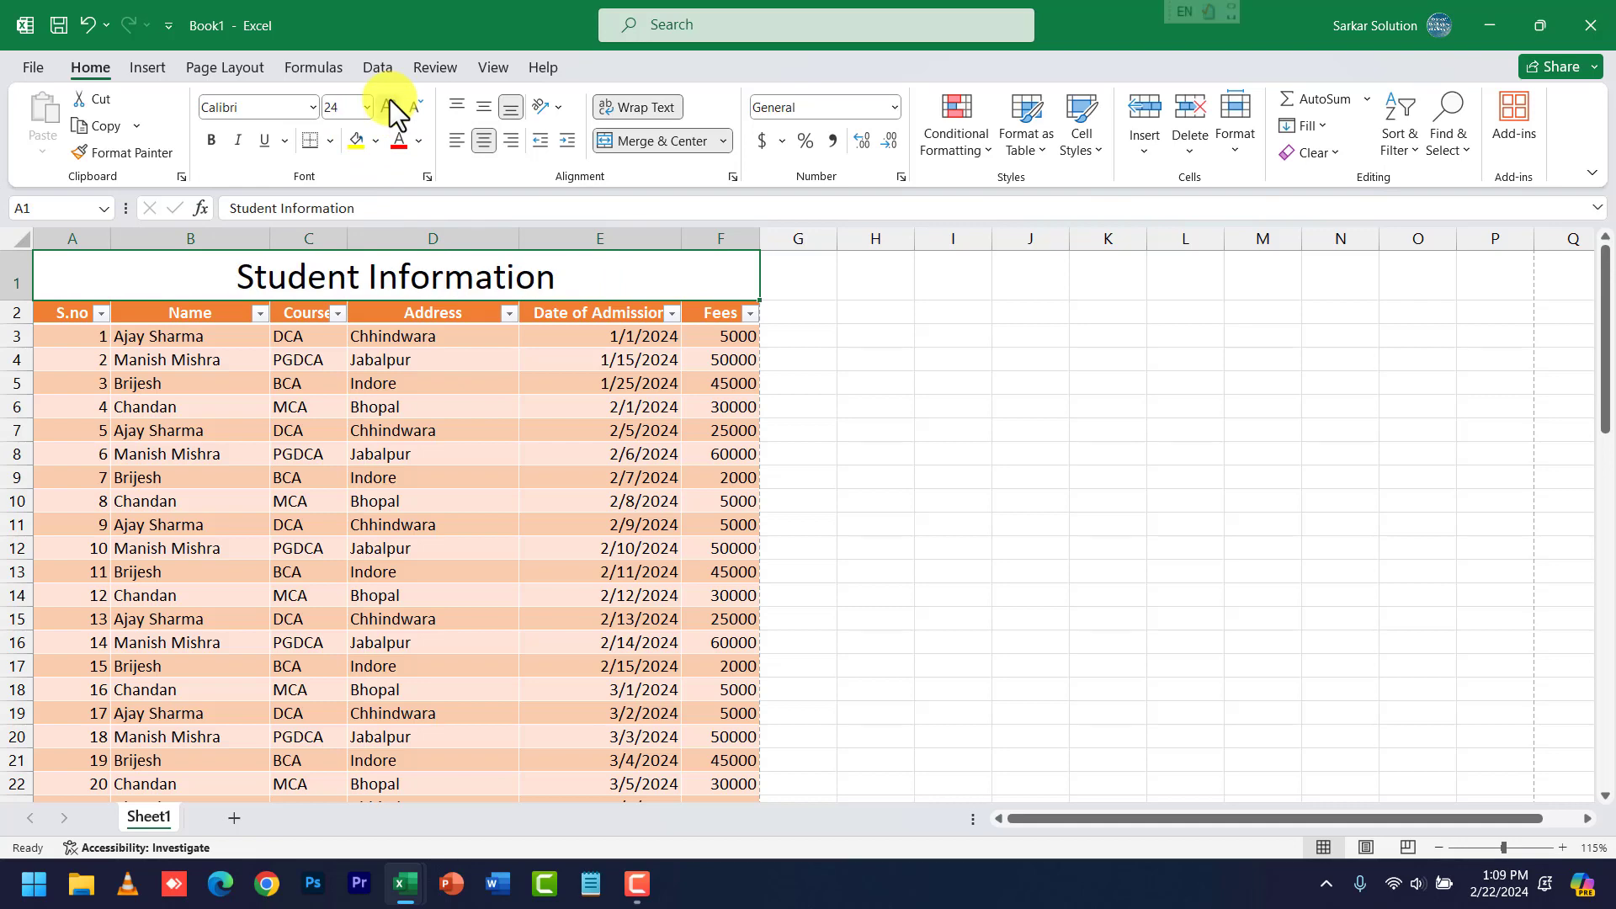
{"action": "left_click", "coordinate": [388, 107]}
{"action": "left_click", "coordinate": [388, 107]}
{"action": "left_click", "coordinate": [210, 140]}
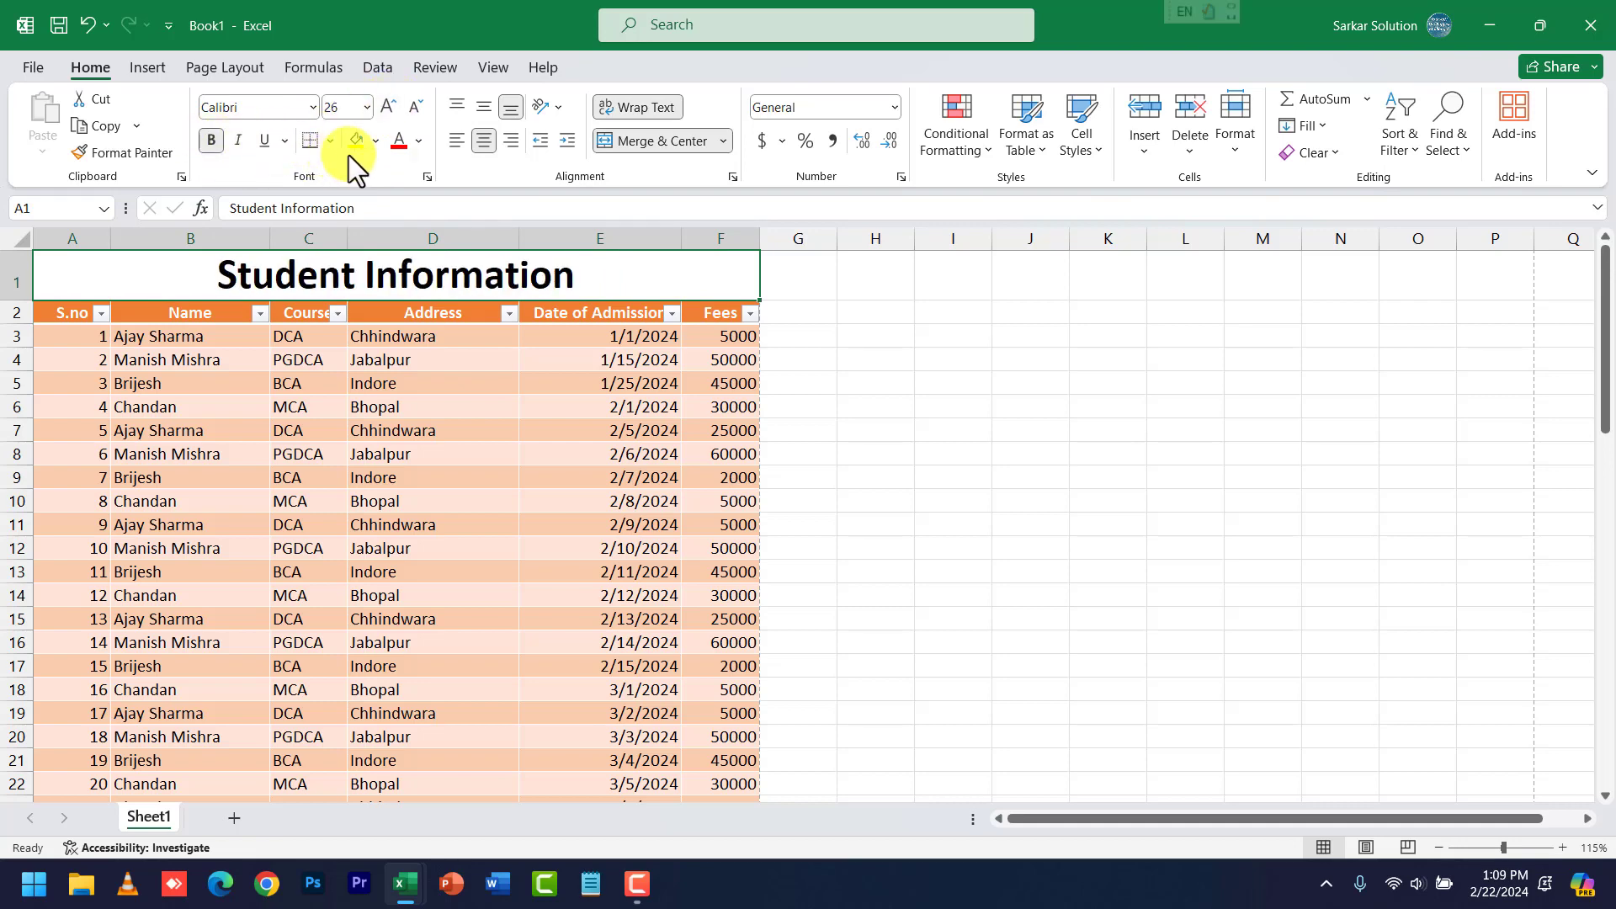
{"action": "left_click", "coordinate": [397, 140]}
{"action": "left_click", "coordinate": [425, 404]}
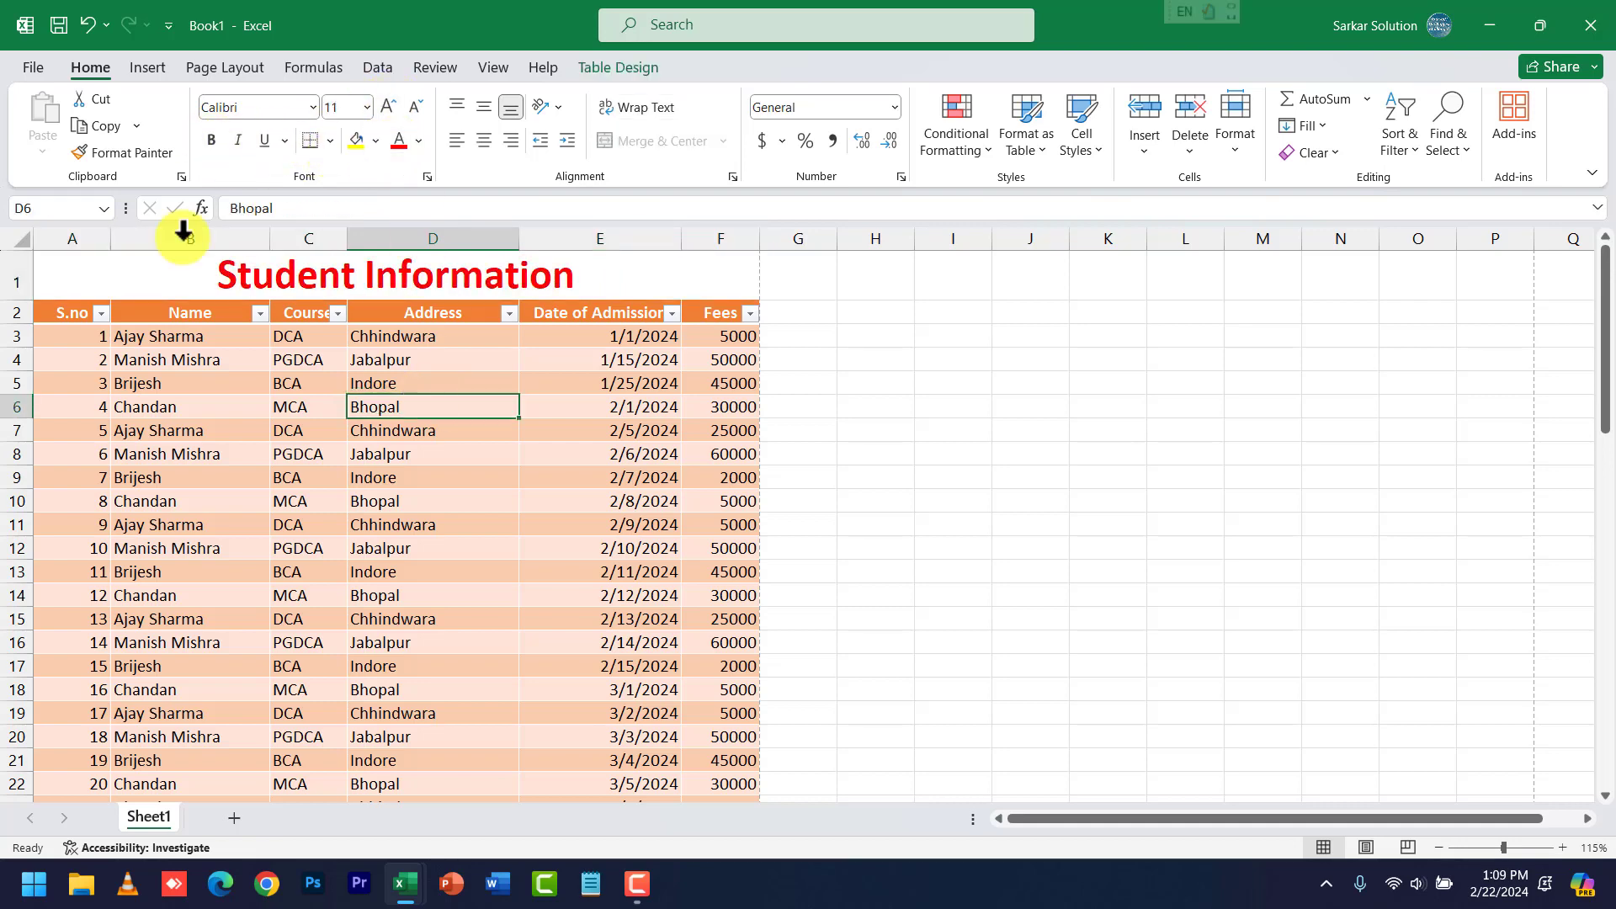
Check the retitled student table in the print preview, then go back to the sheet.
{"action": "left_click", "coordinate": [47, 65]}
{"action": "left_click", "coordinate": [89, 468]}
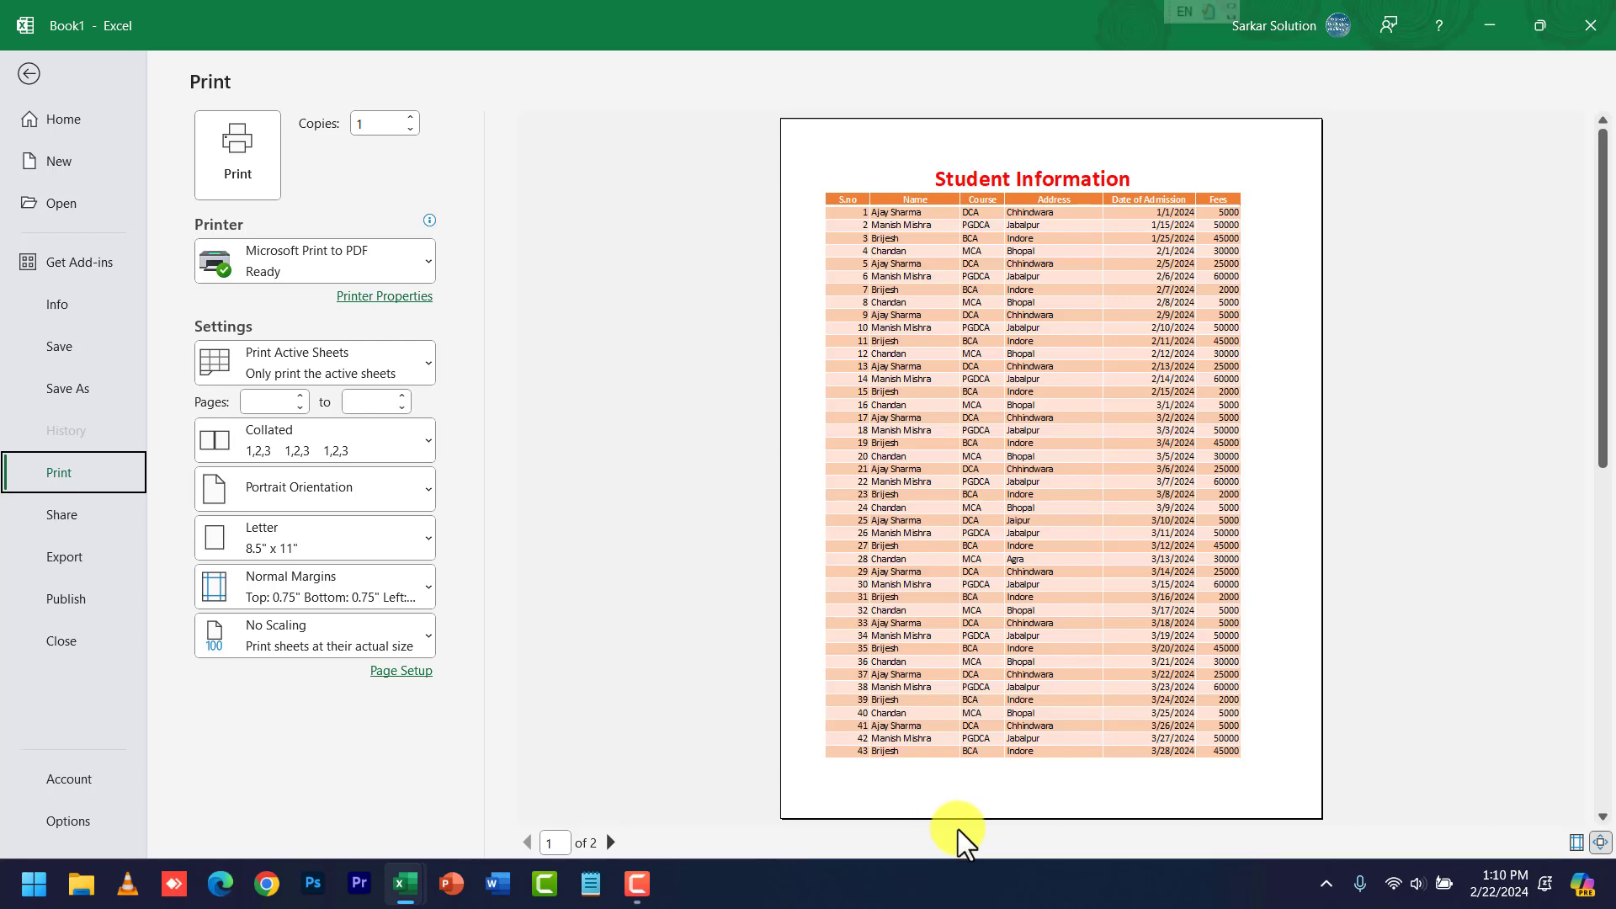
{"action": "left_click", "coordinate": [29, 71]}
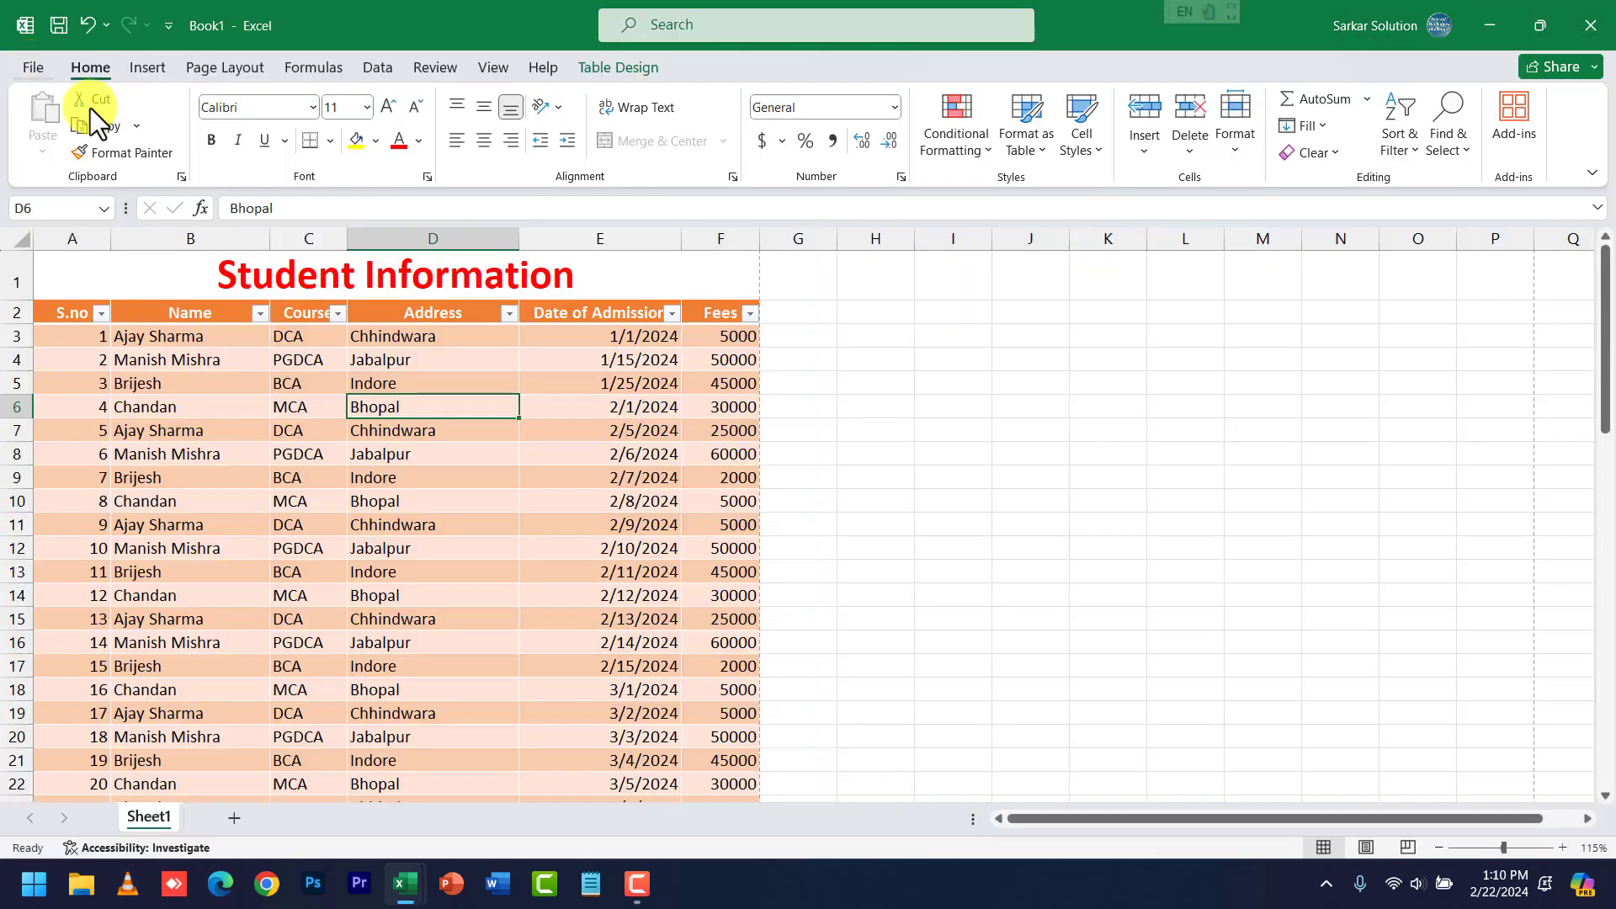
Start header and footer editing on the sheet and go through the header's left, center and right sections.
{"action": "left_click", "coordinate": [160, 67]}
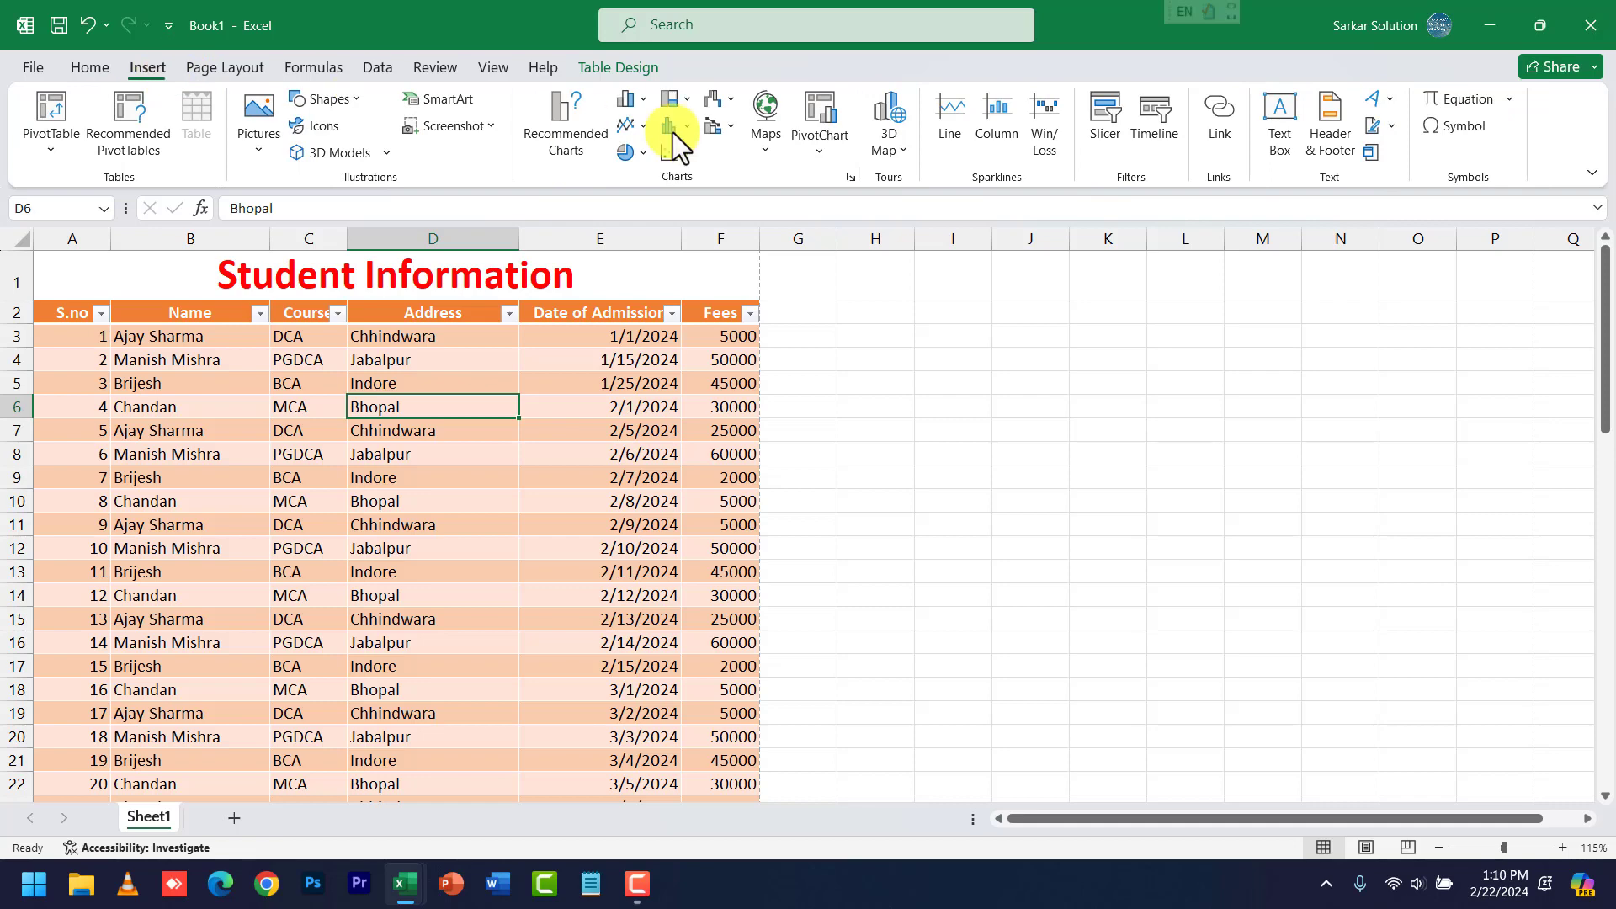
{"action": "left_click", "coordinate": [1342, 138]}
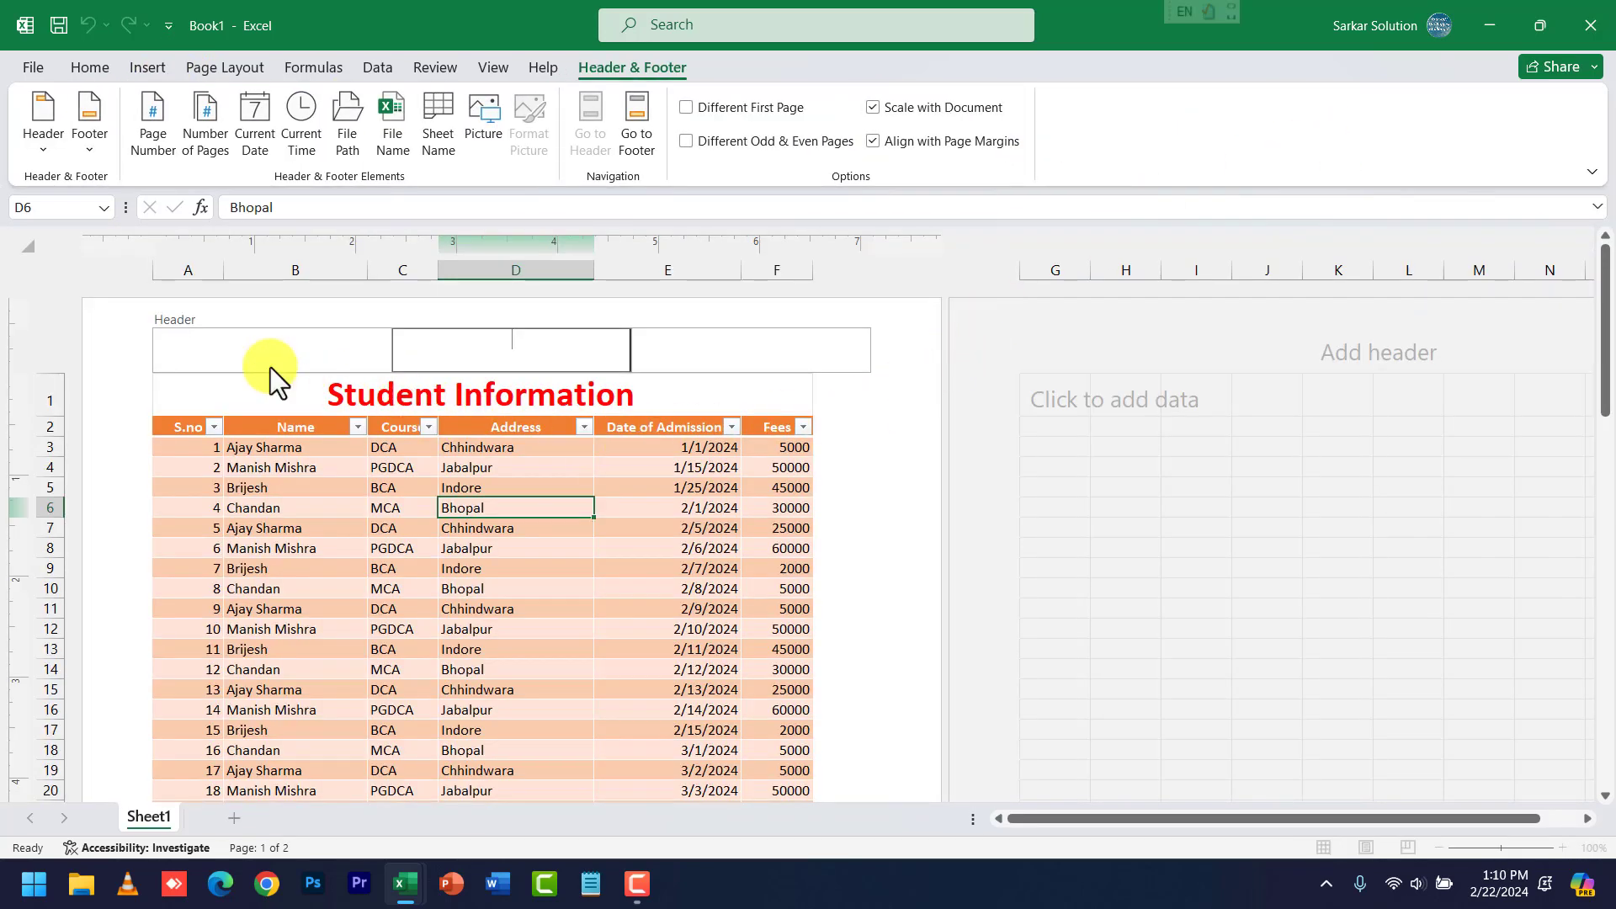
{"action": "left_click", "coordinate": [211, 345]}
{"action": "left_click", "coordinate": [432, 332]}
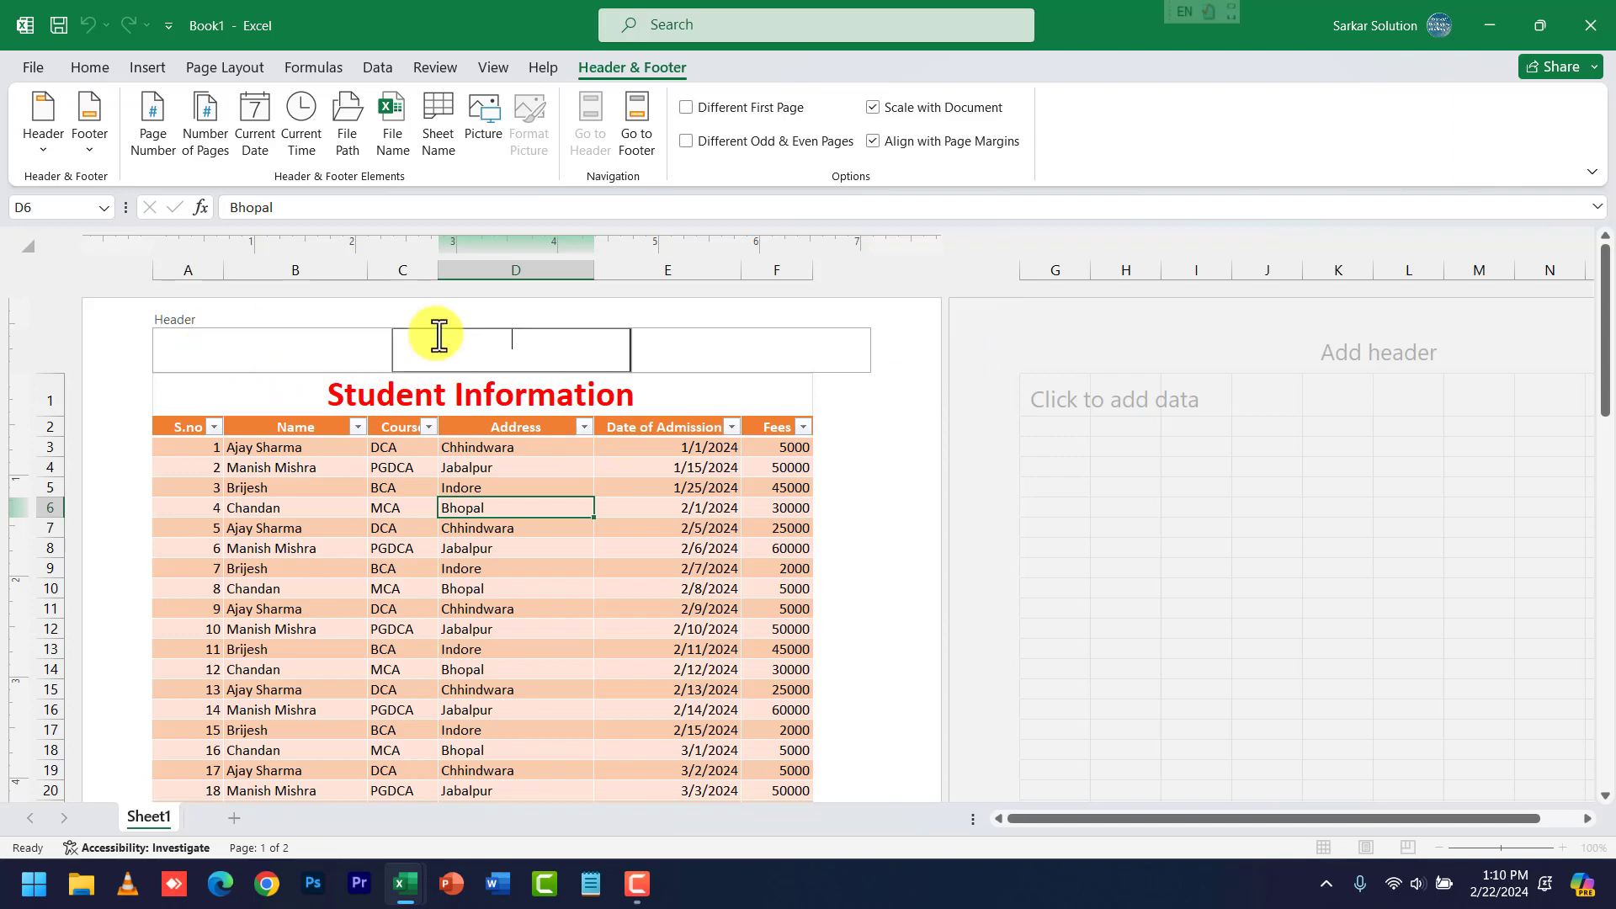
{"action": "left_click", "coordinate": [754, 334]}
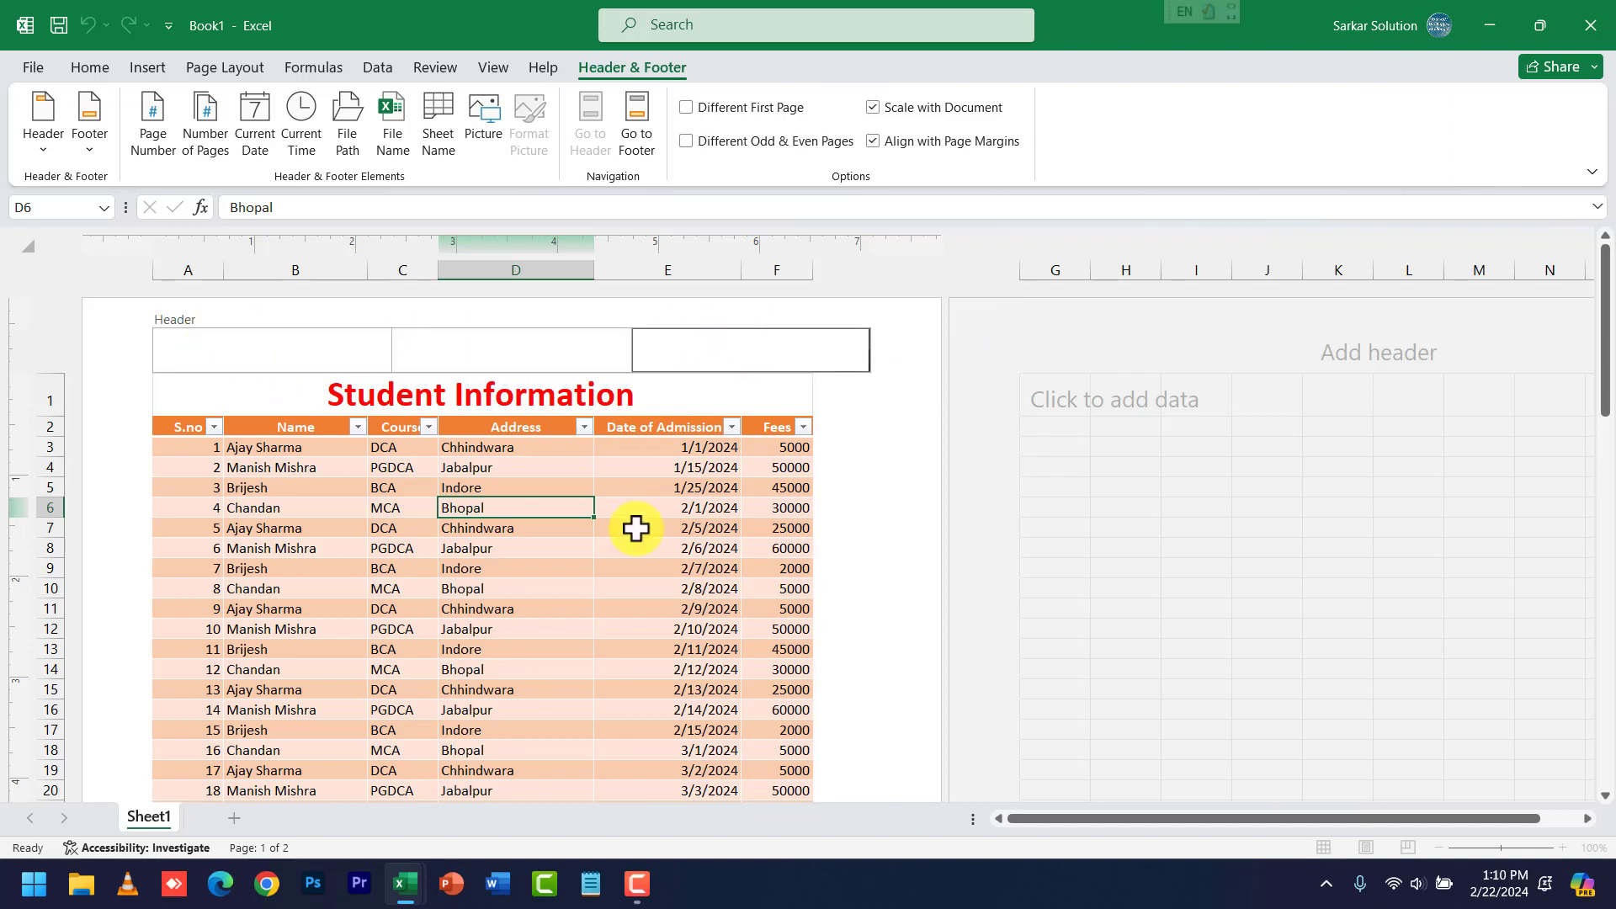
Examine the footer sections at the bottom of page 1, then return to the page's header.
{"action": "left_click", "coordinate": [835, 522]}
{"action": "scroll", "coordinate": [835, 518], "scroll_direction": "down", "scroll_amount": 10}
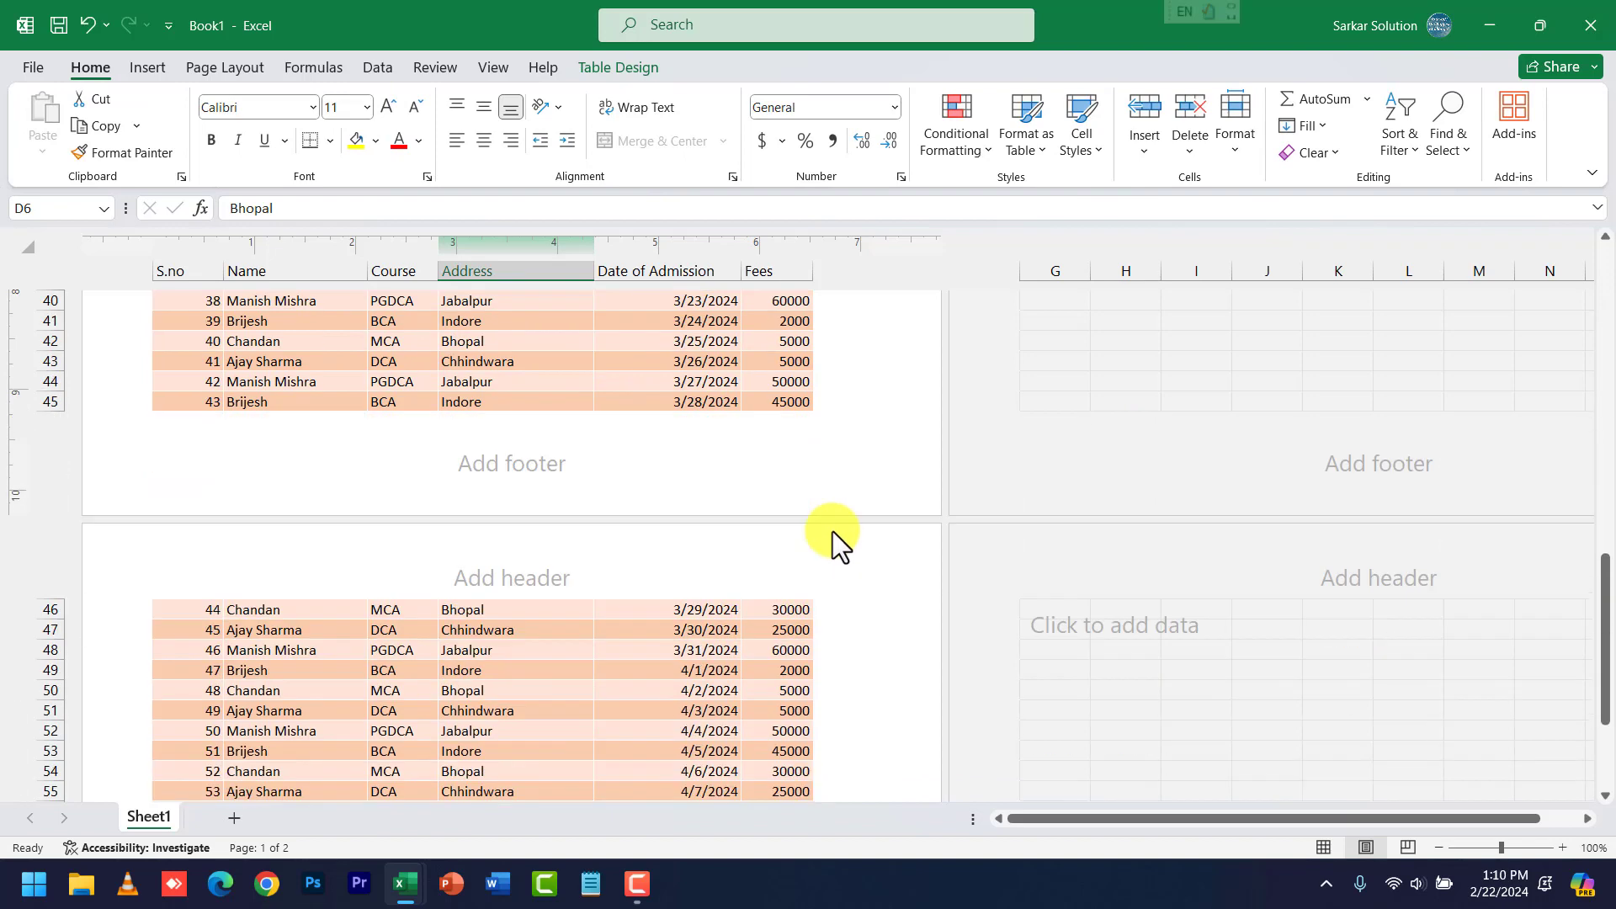
{"action": "left_click", "coordinate": [341, 462]}
{"action": "left_click", "coordinate": [629, 462]}
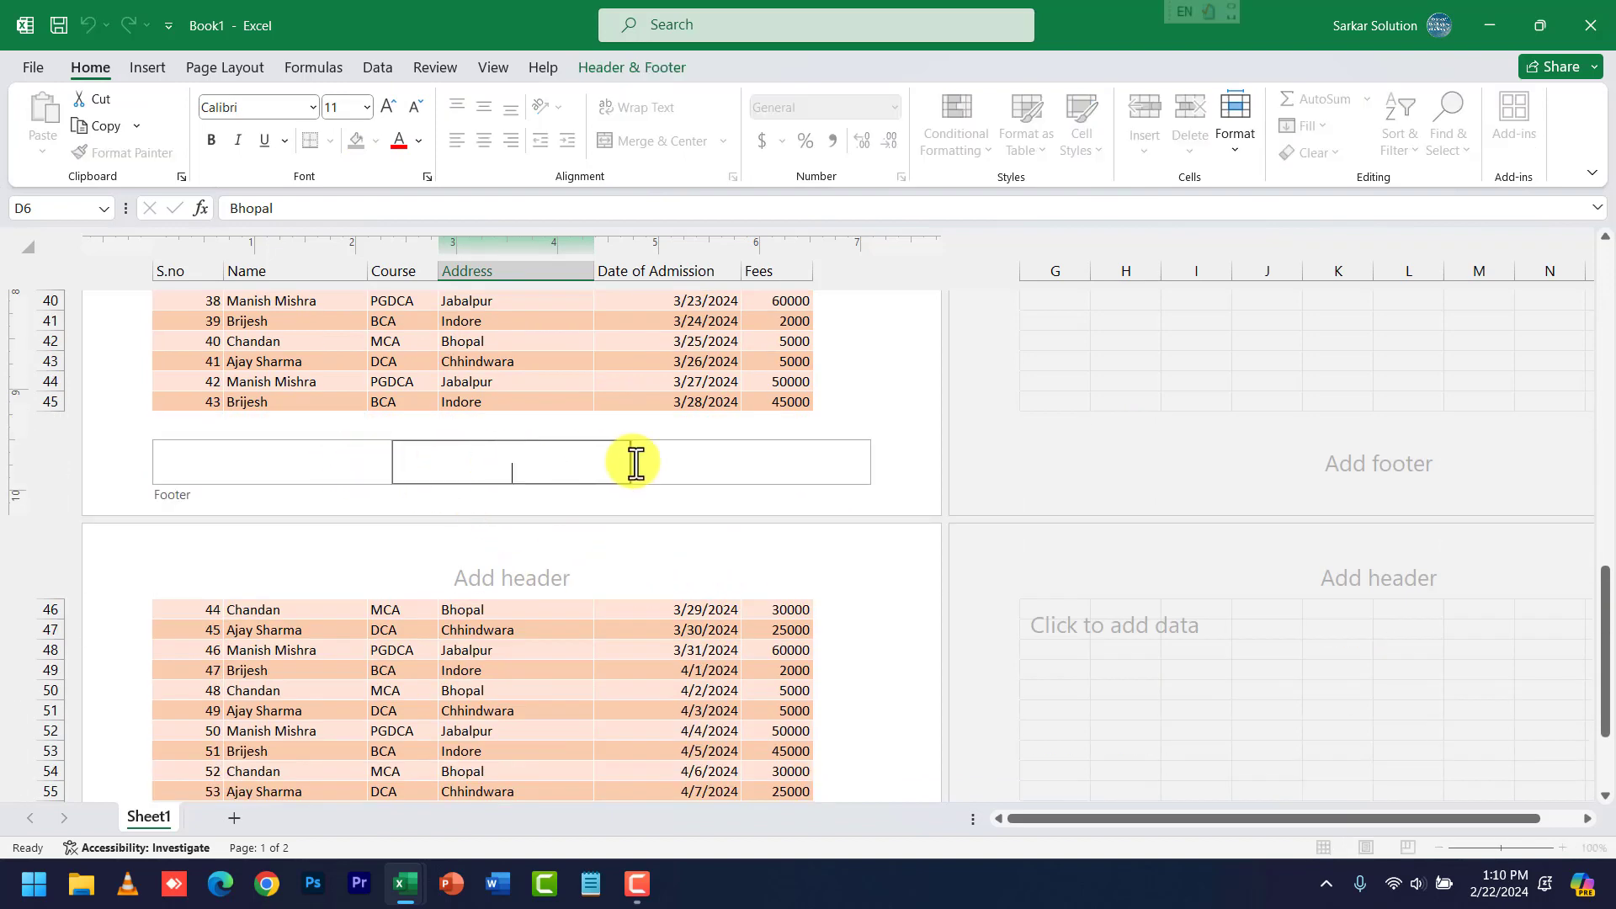
{"action": "left_click", "coordinate": [702, 461]}
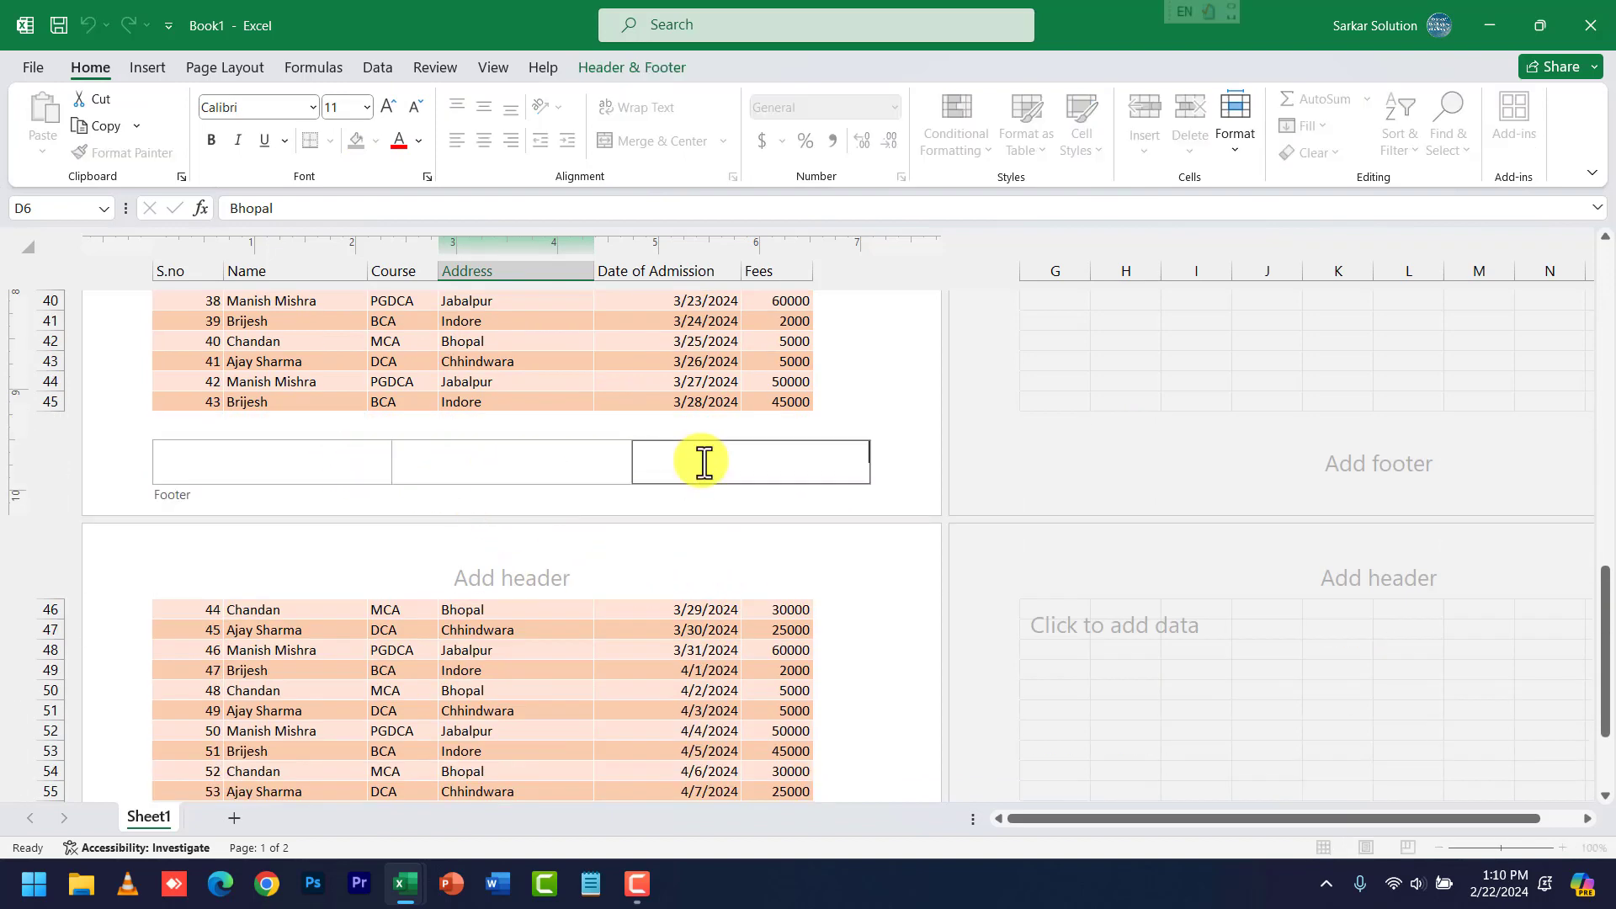
{"action": "left_click", "coordinate": [838, 403]}
{"action": "scroll", "coordinate": [695, 451], "scroll_direction": "up", "scroll_amount": 10}
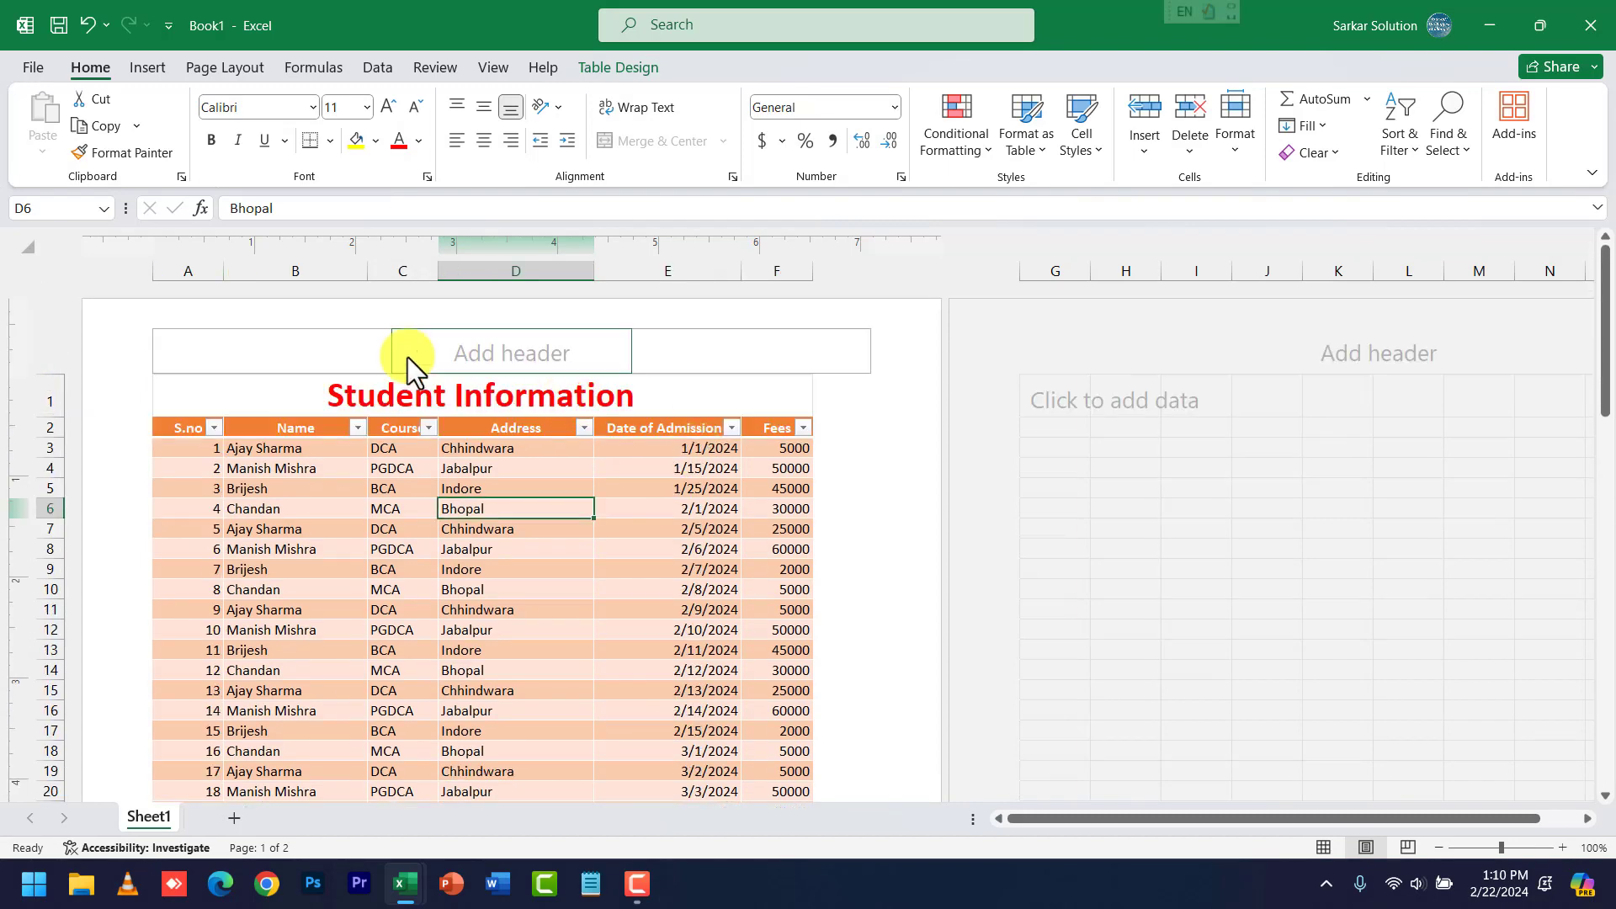
Try a page number in the left header section, delete it, and insert the current time there instead.
{"action": "left_click", "coordinate": [238, 351]}
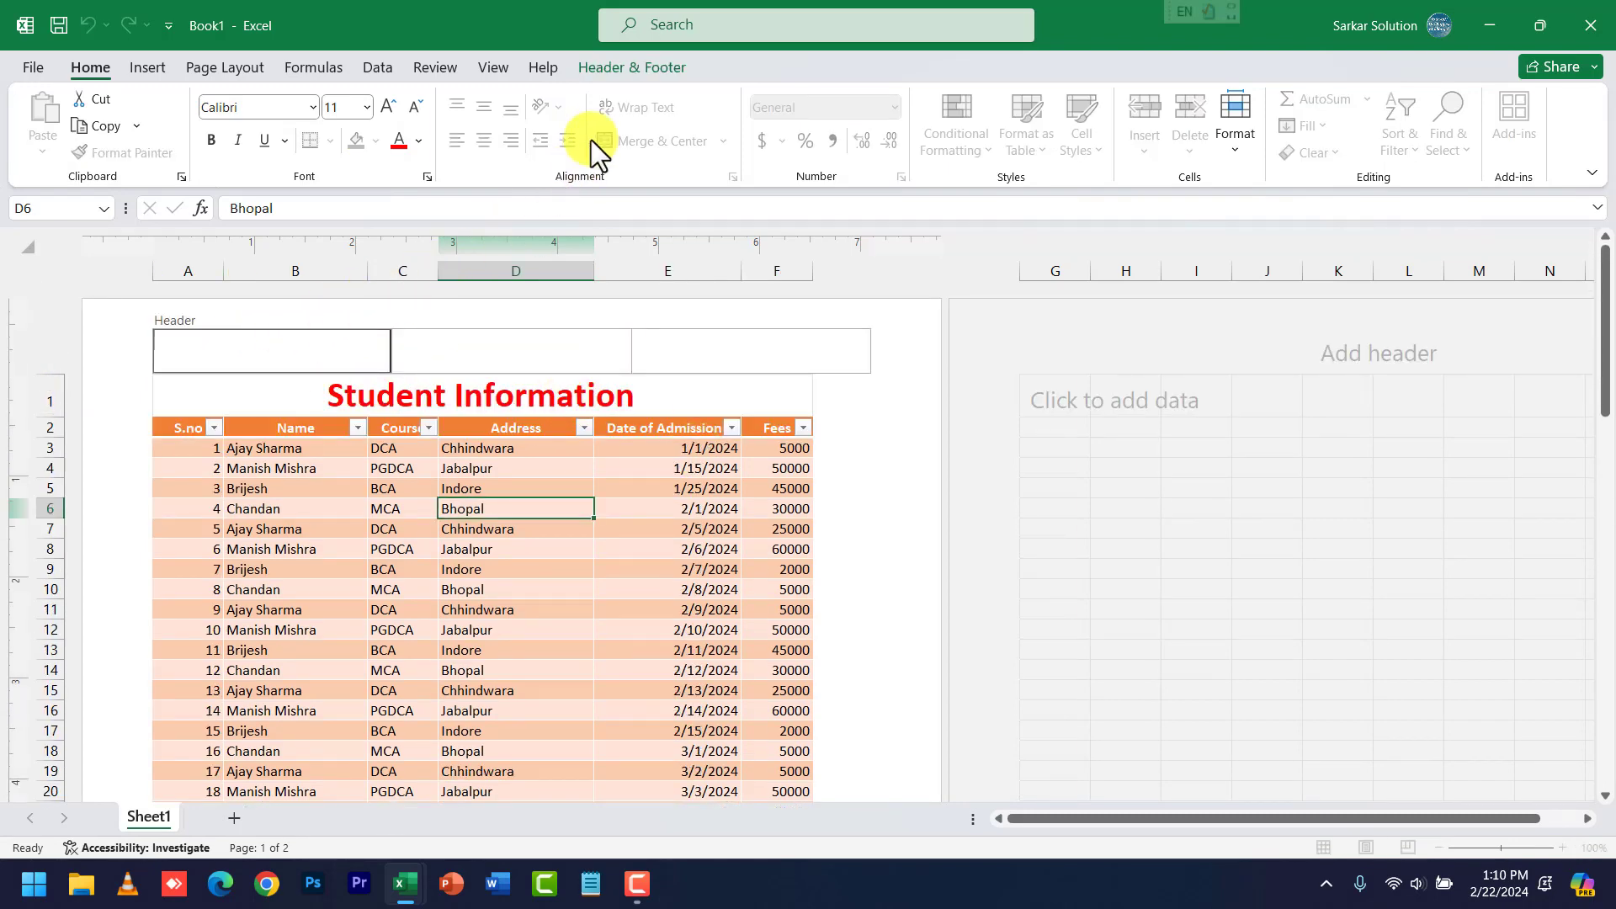
{"action": "left_click", "coordinate": [614, 68]}
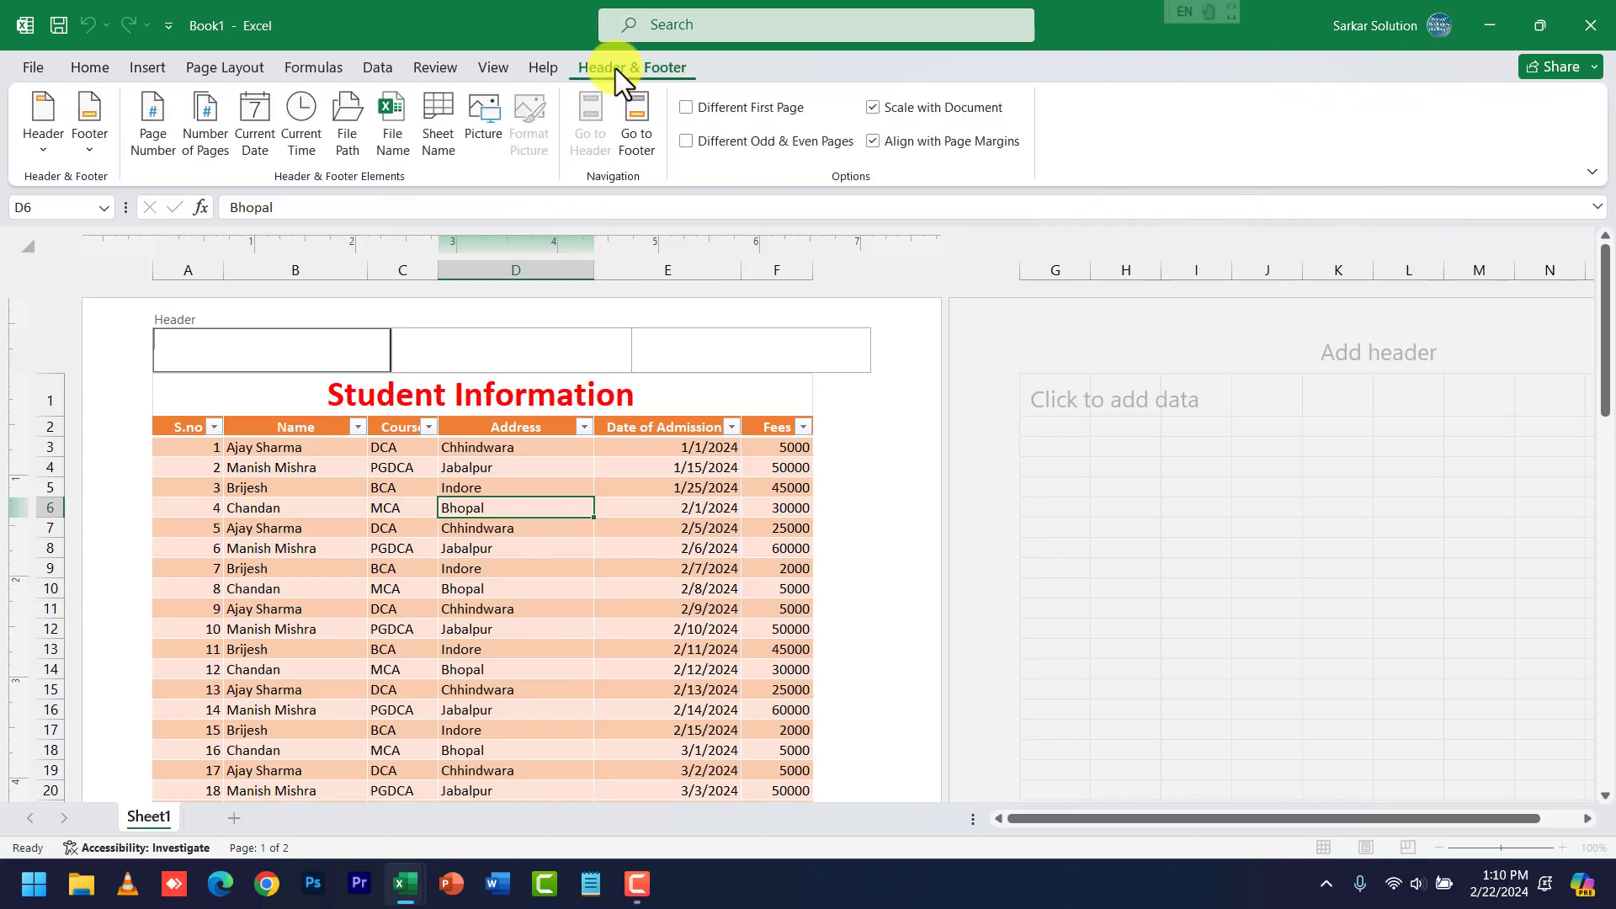
{"action": "left_click", "coordinate": [155, 147]}
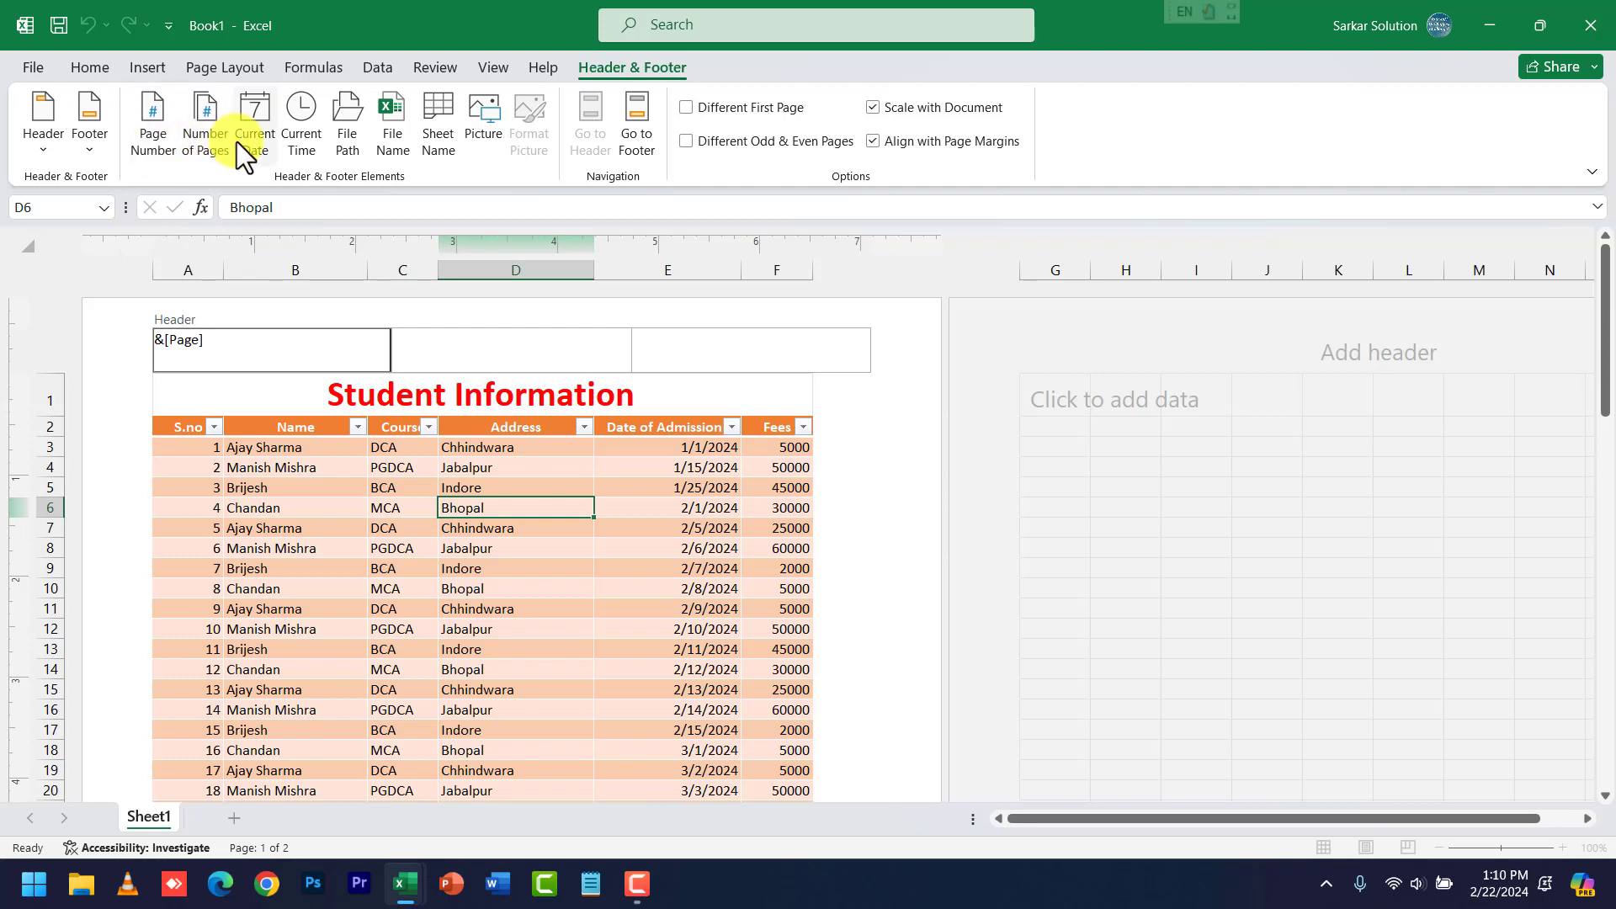
{"action": "key", "text": "BackSpace"}
{"action": "key", "text": "BackSpace"}
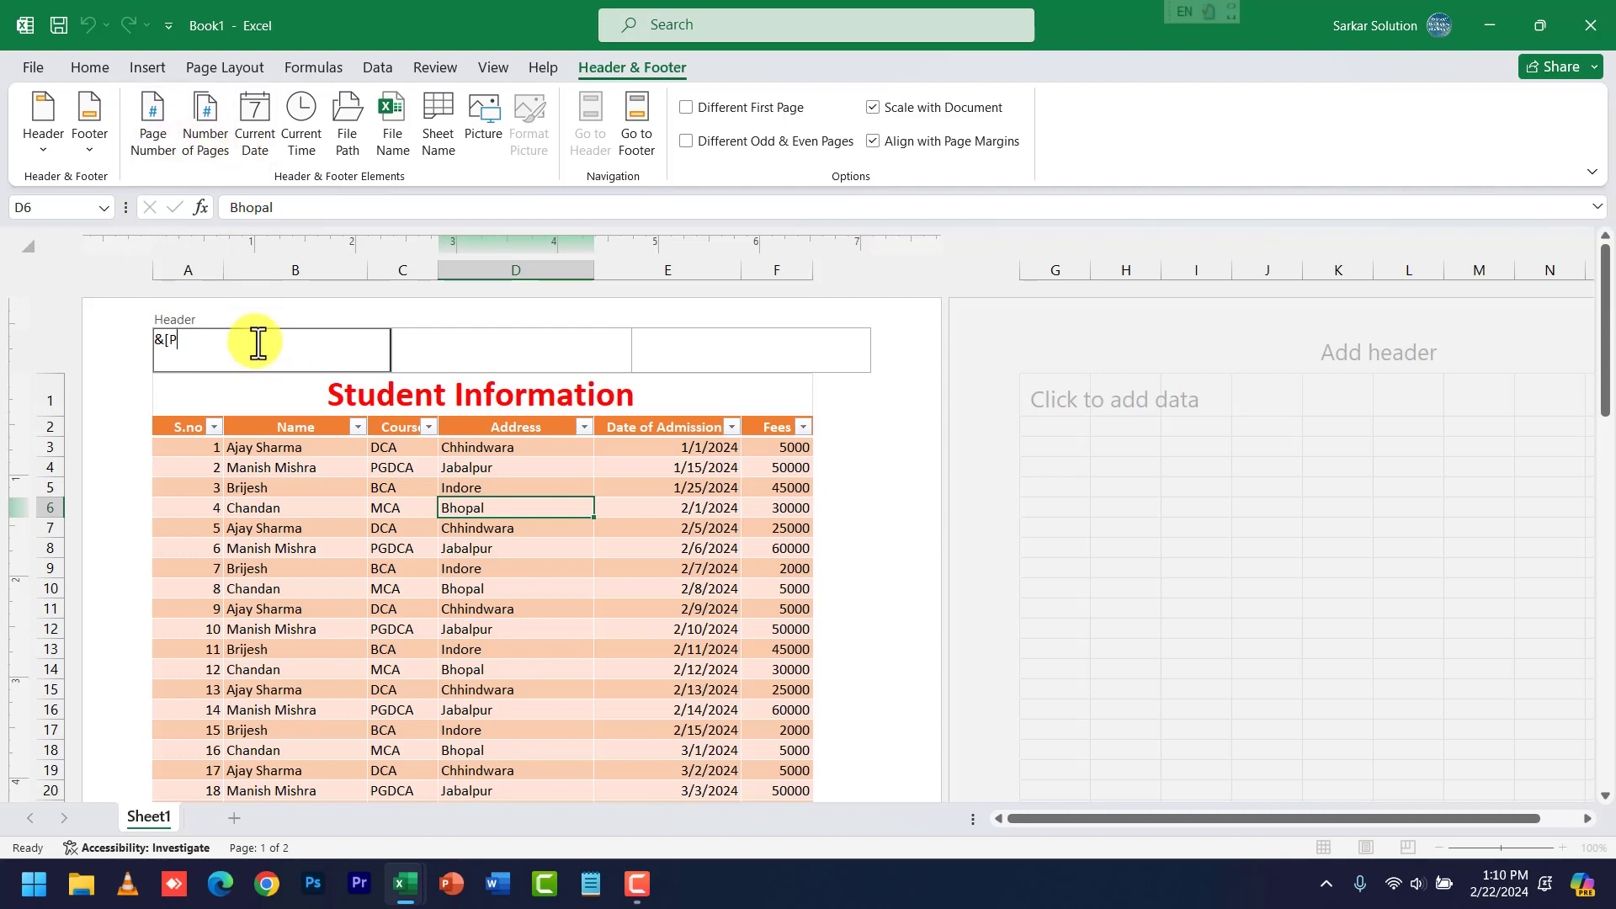
{"action": "left_click", "coordinate": [300, 128]}
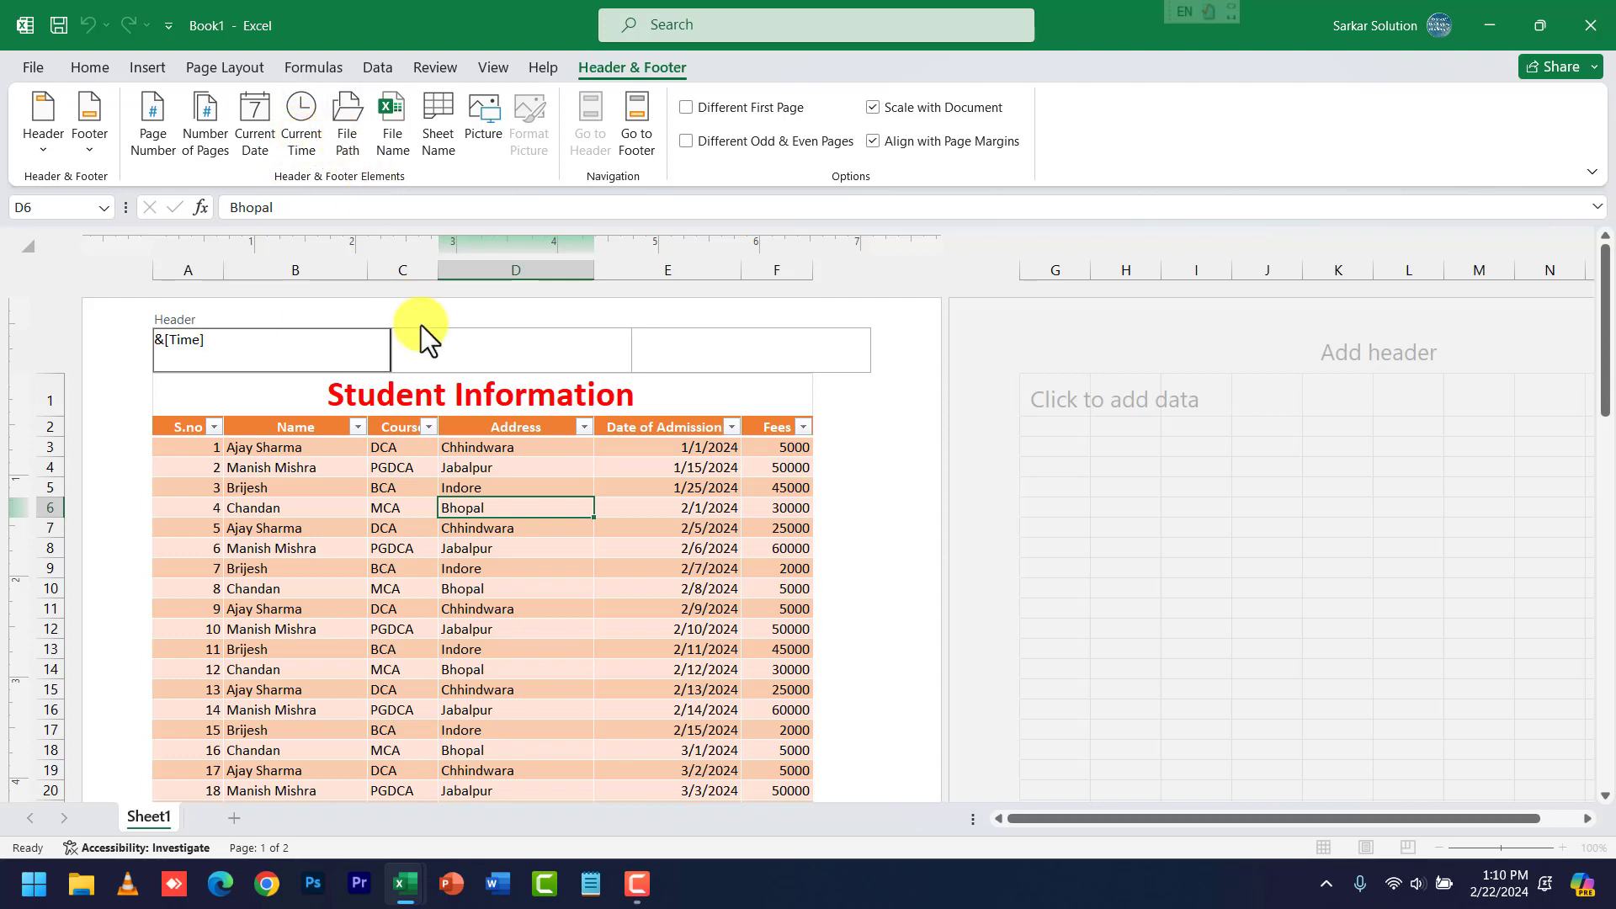
Enter "Practice Sheet" in the center header section and move to the right section.
{"action": "left_click", "coordinate": [446, 341]}
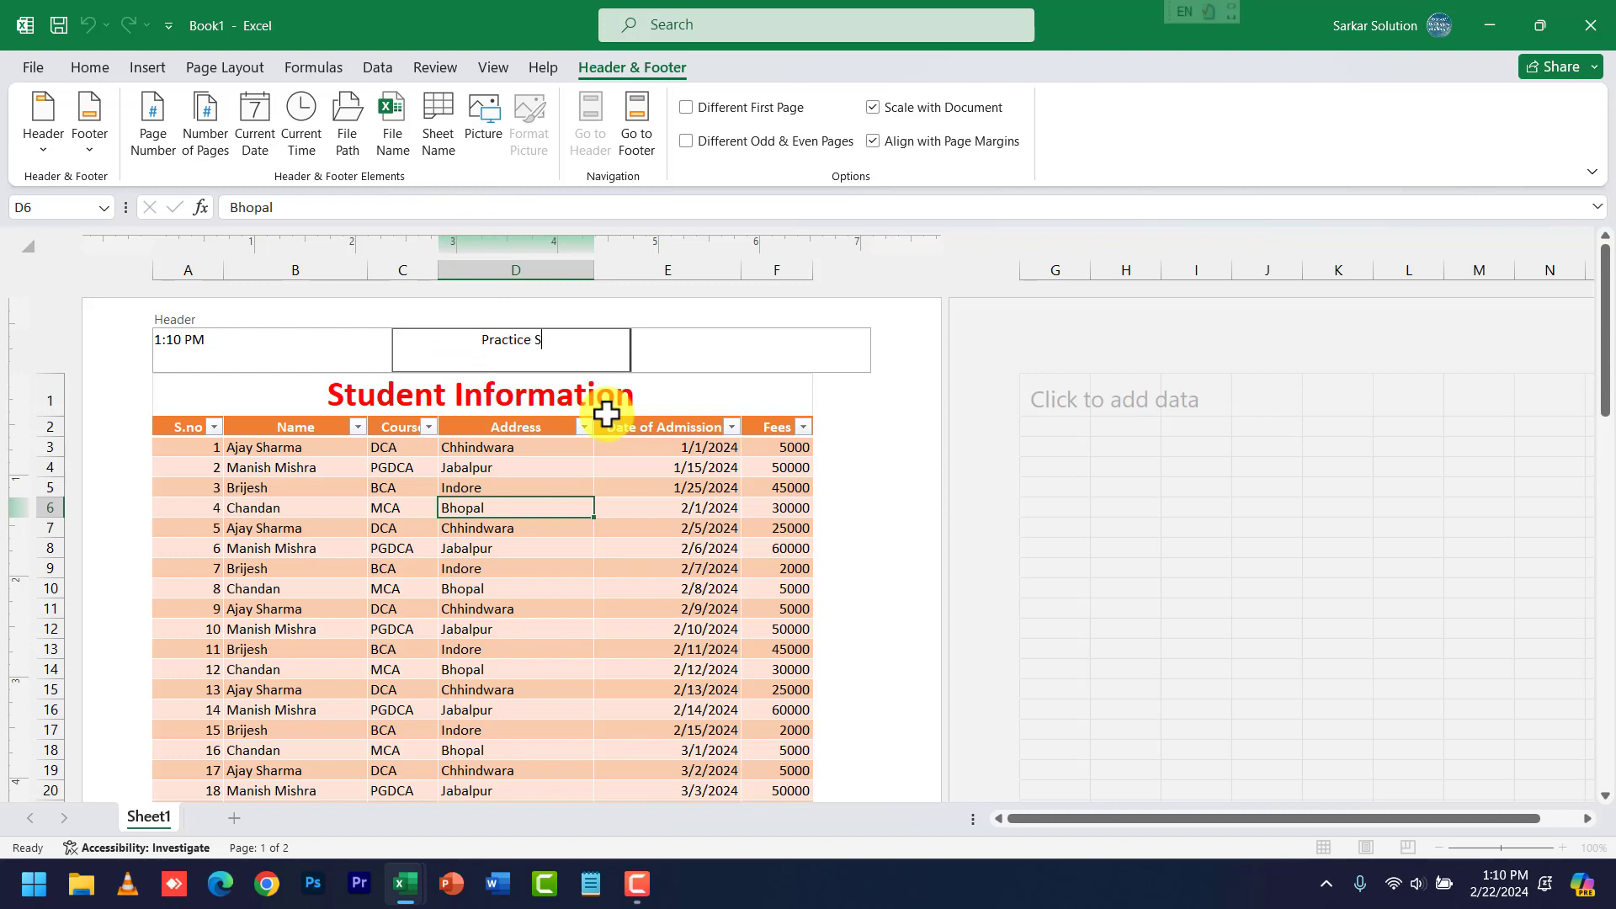
{"action": "left_click", "coordinate": [734, 351]}
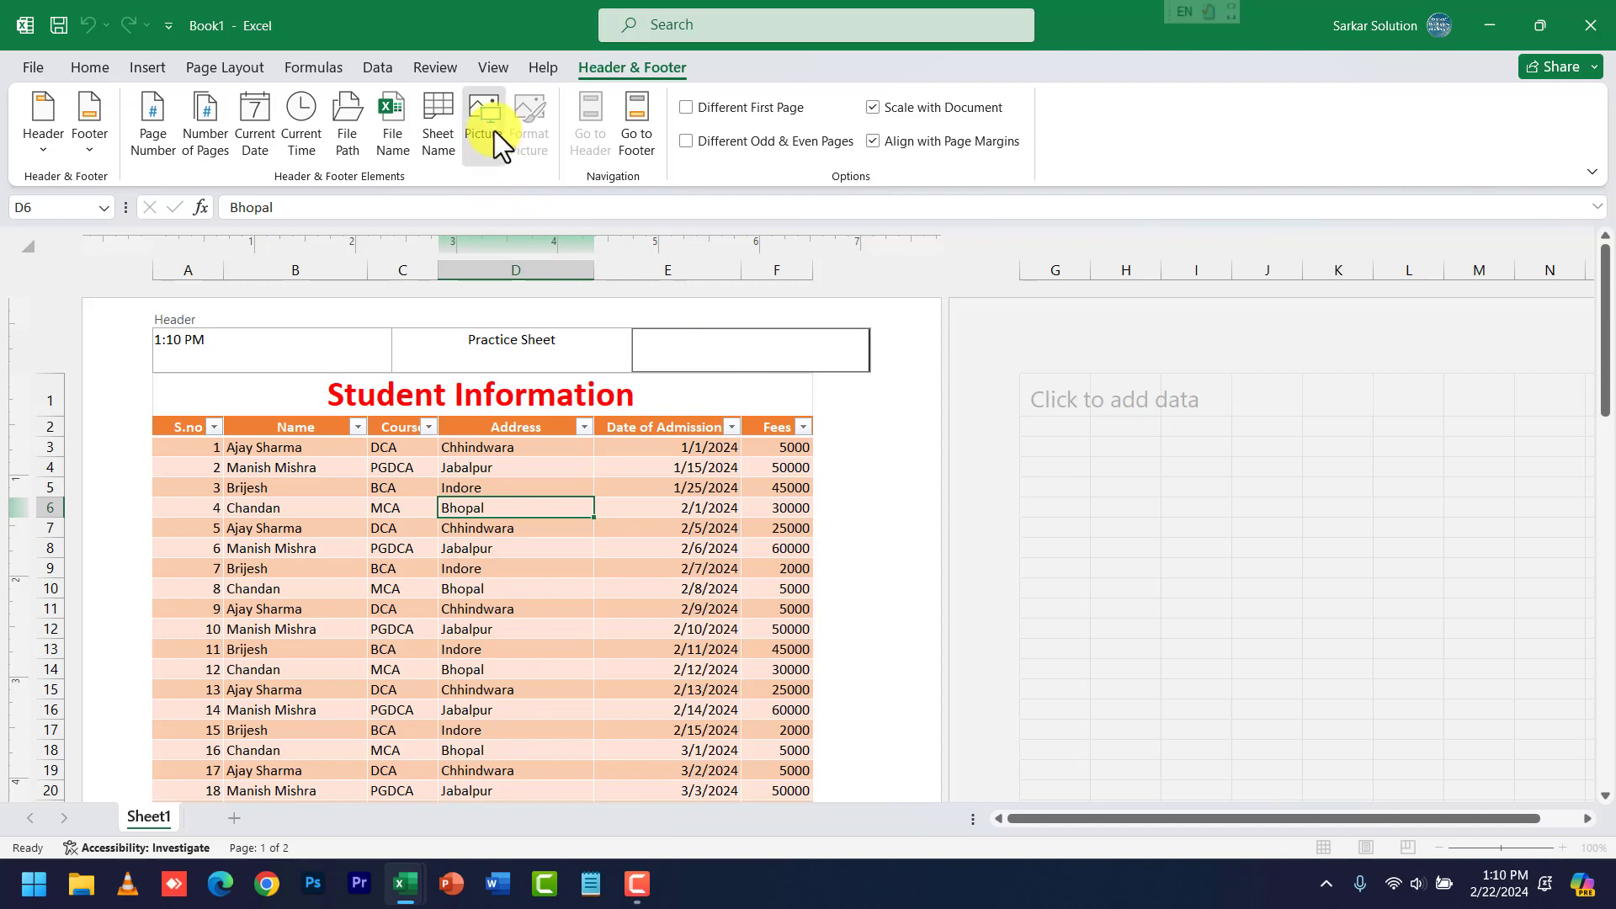
Insert the logo picture from the Pictures folder into the right header section and check how it sits on the page.
{"action": "left_click", "coordinate": [494, 131]}
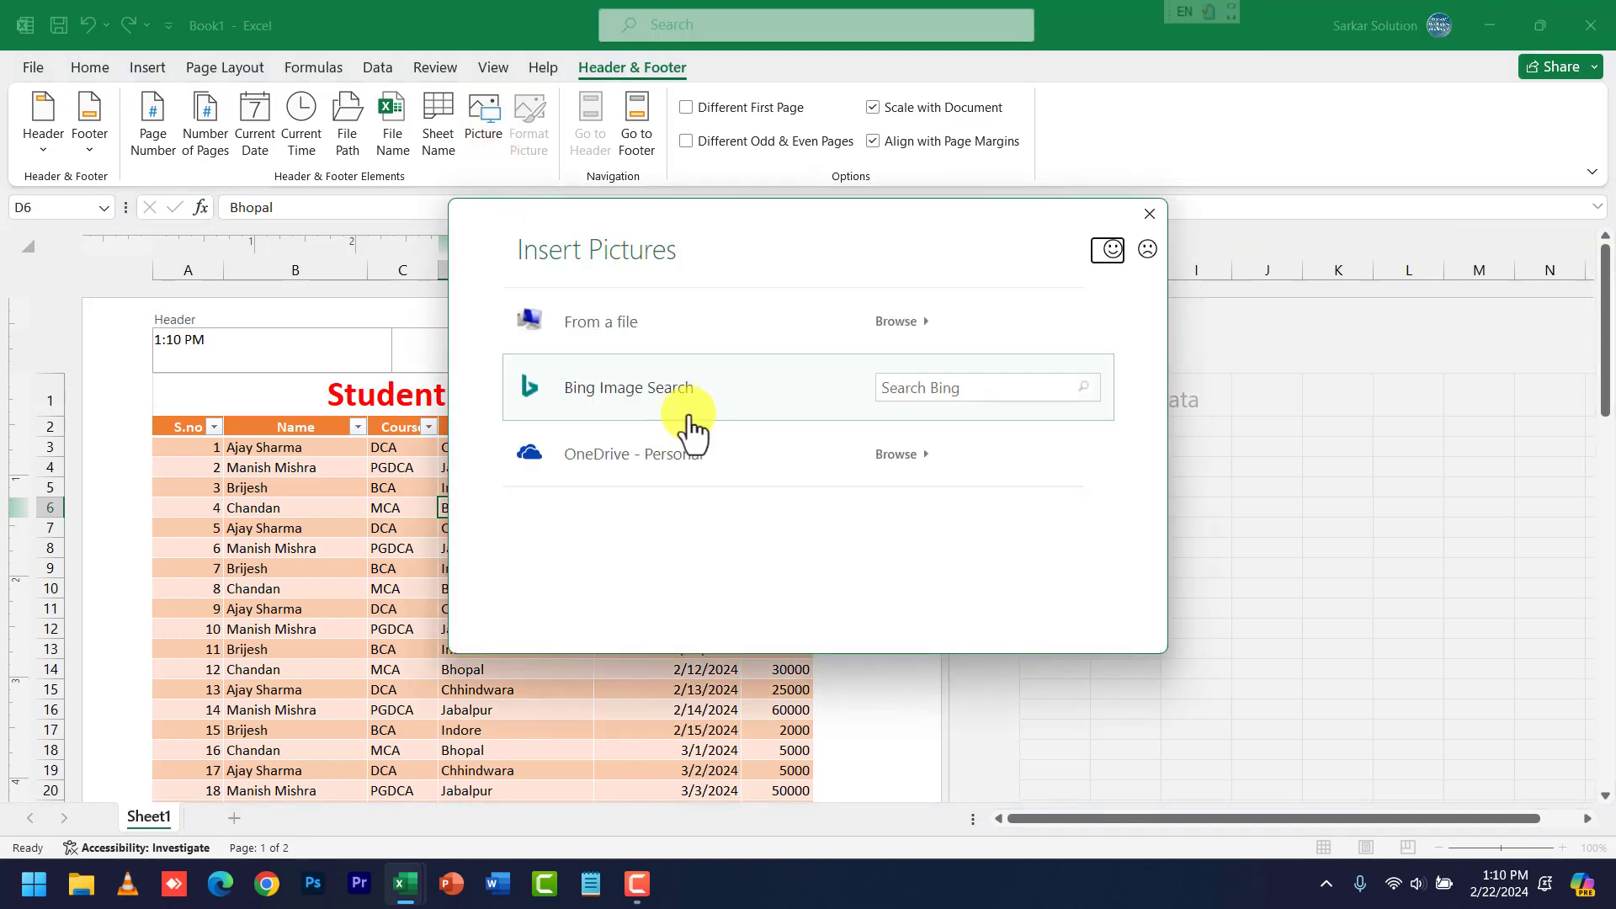
{"action": "left_click", "coordinate": [614, 355]}
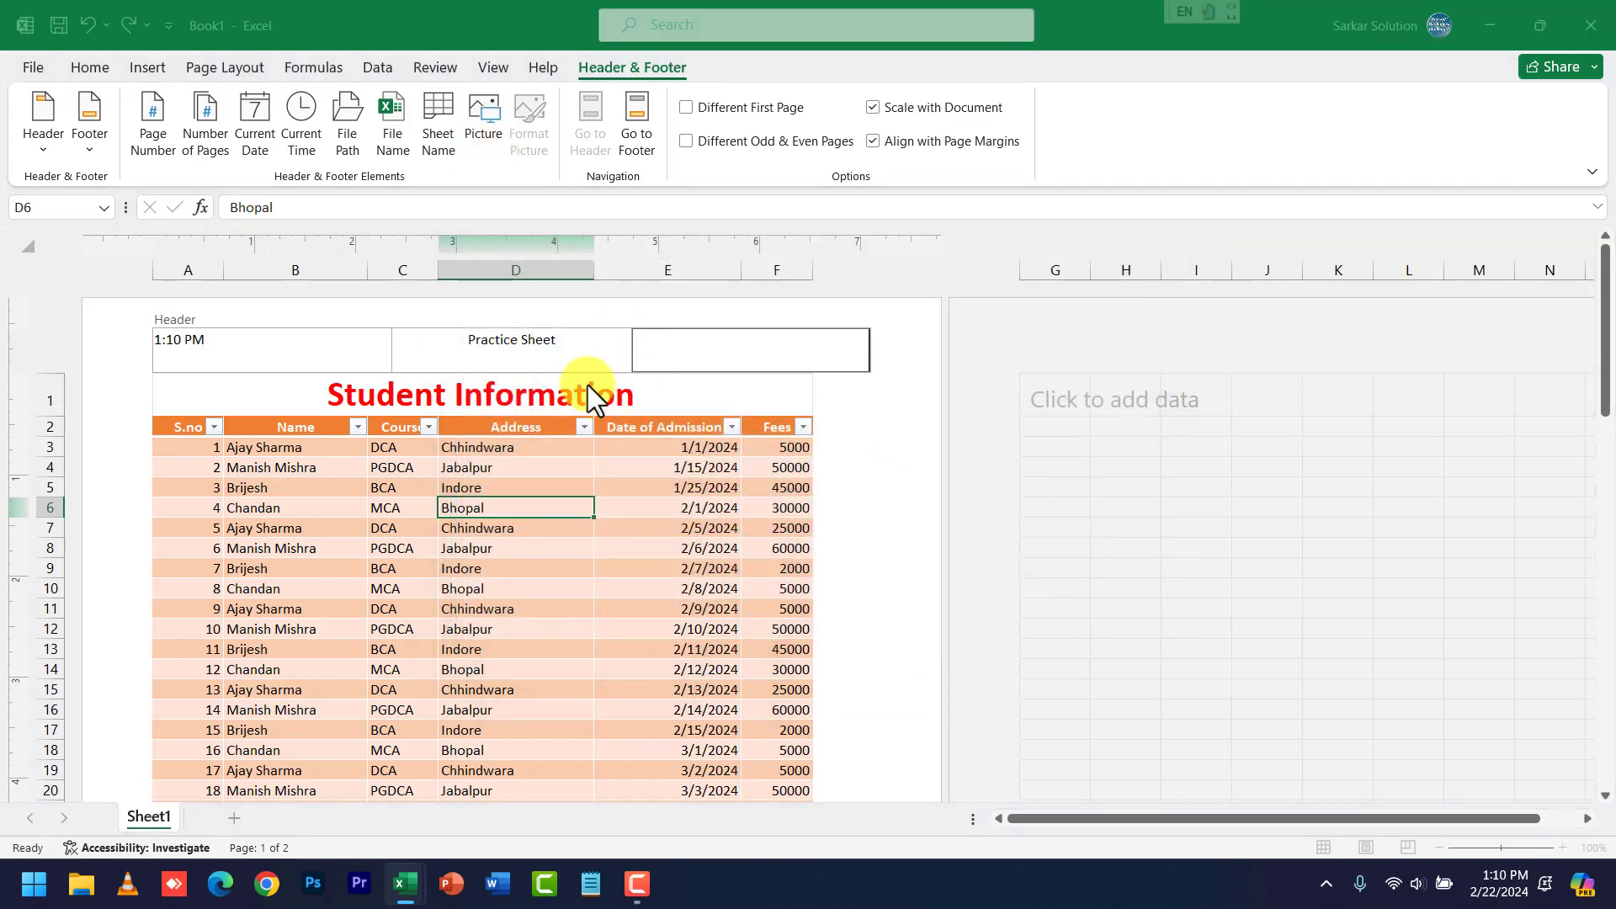
{"action": "scroll", "coordinate": [460, 299], "scroll_direction": "down", "scroll_amount": 1}
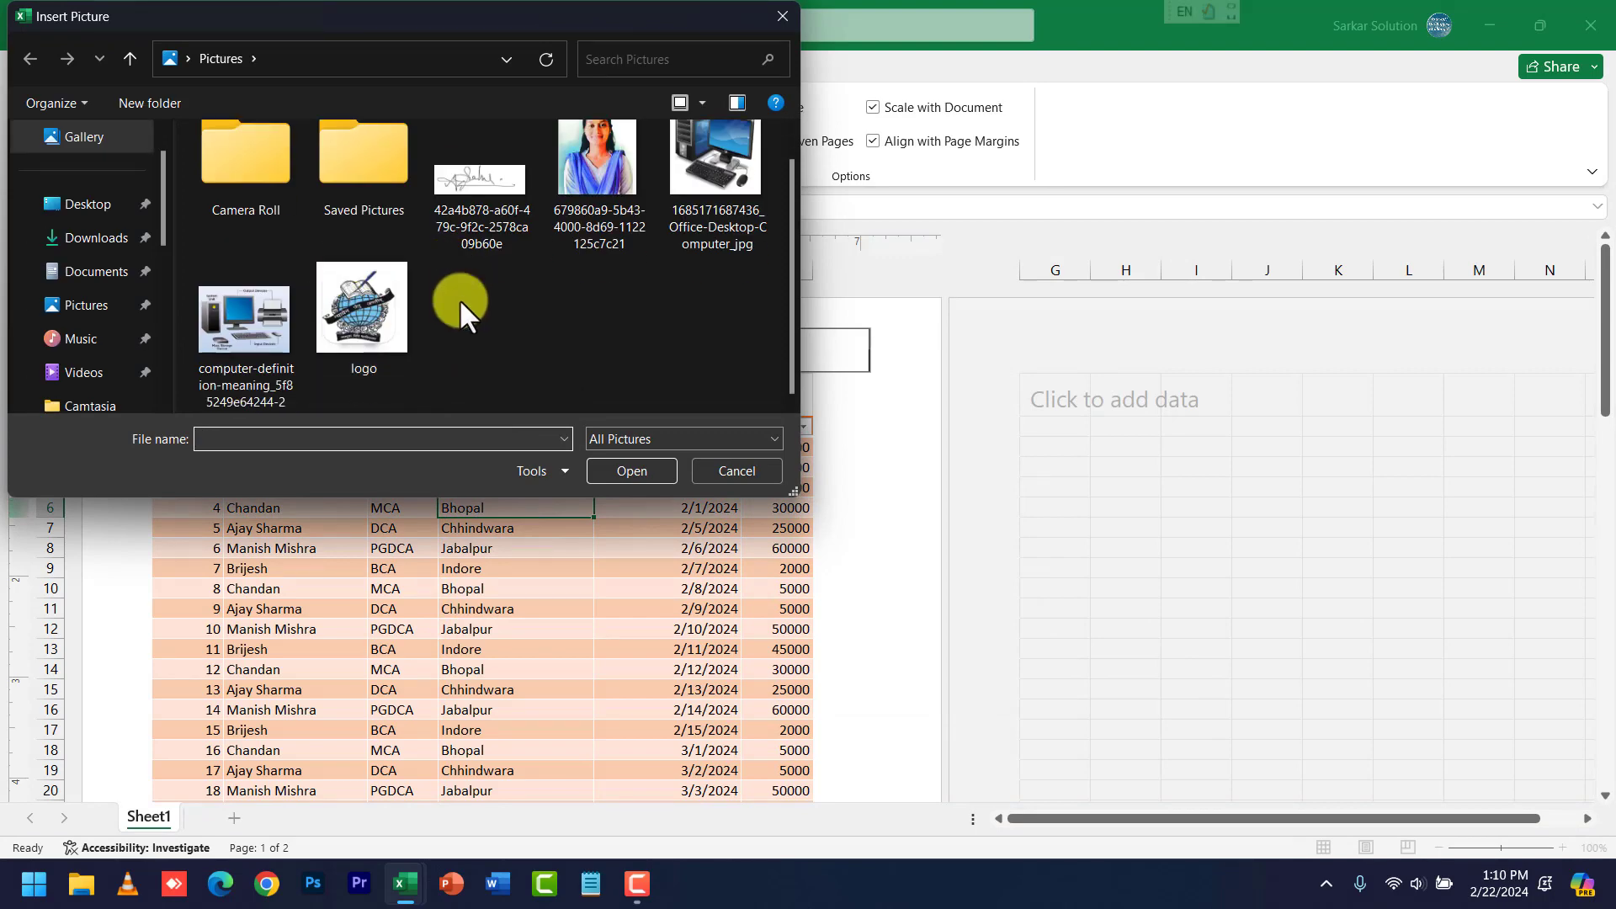
{"action": "double_click", "coordinate": [358, 320]}
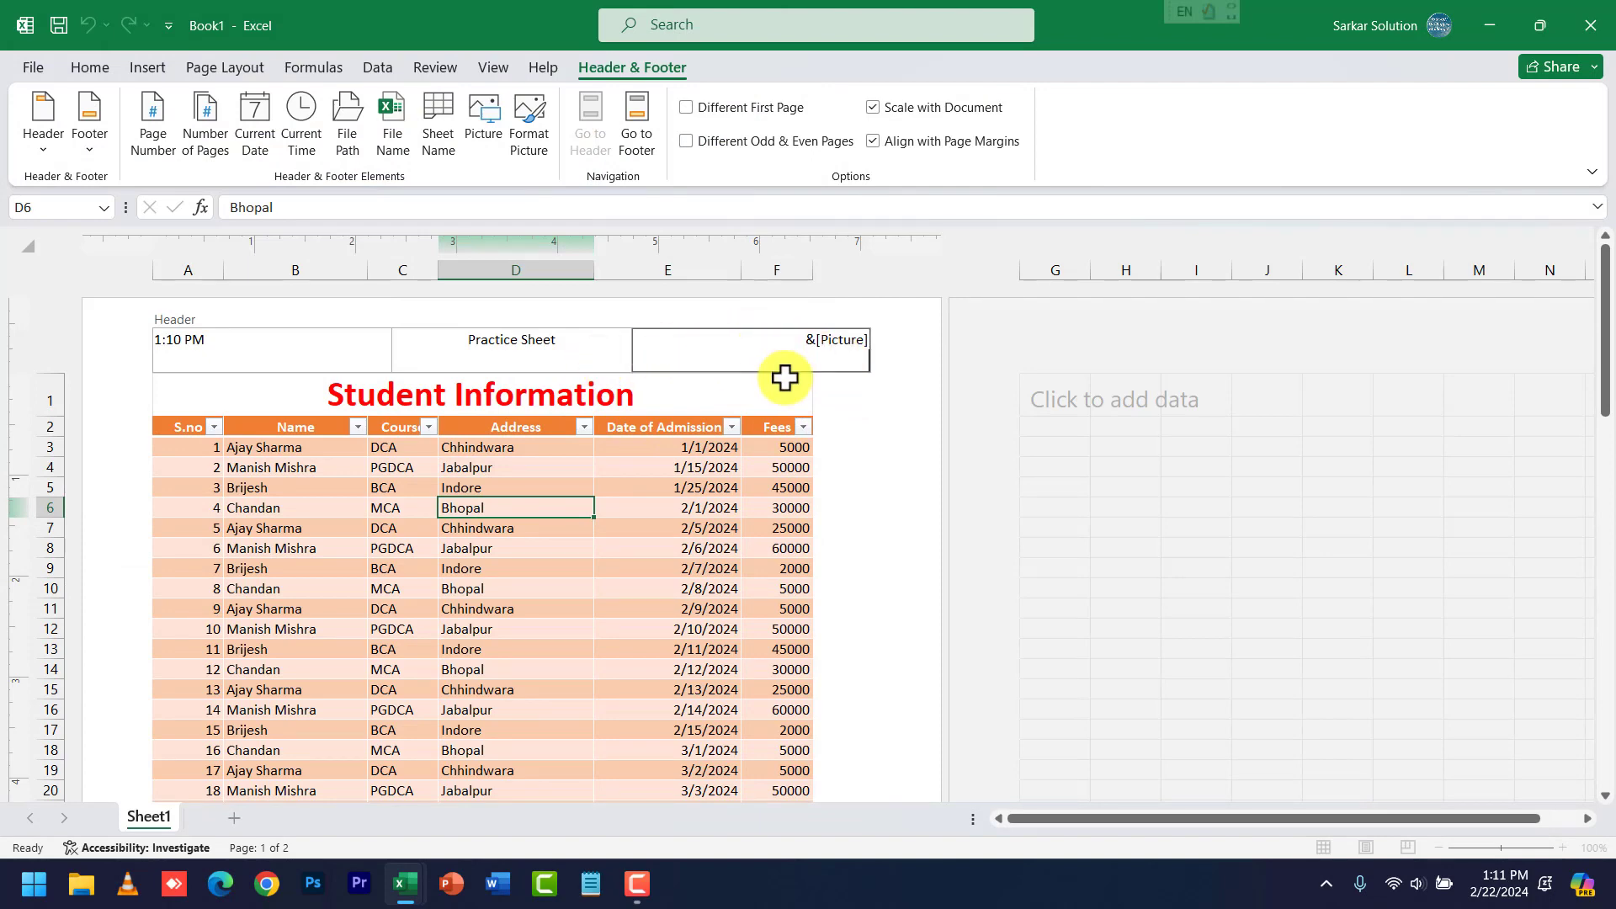
{"action": "left_click", "coordinate": [847, 417]}
{"action": "left_click", "coordinate": [808, 380]}
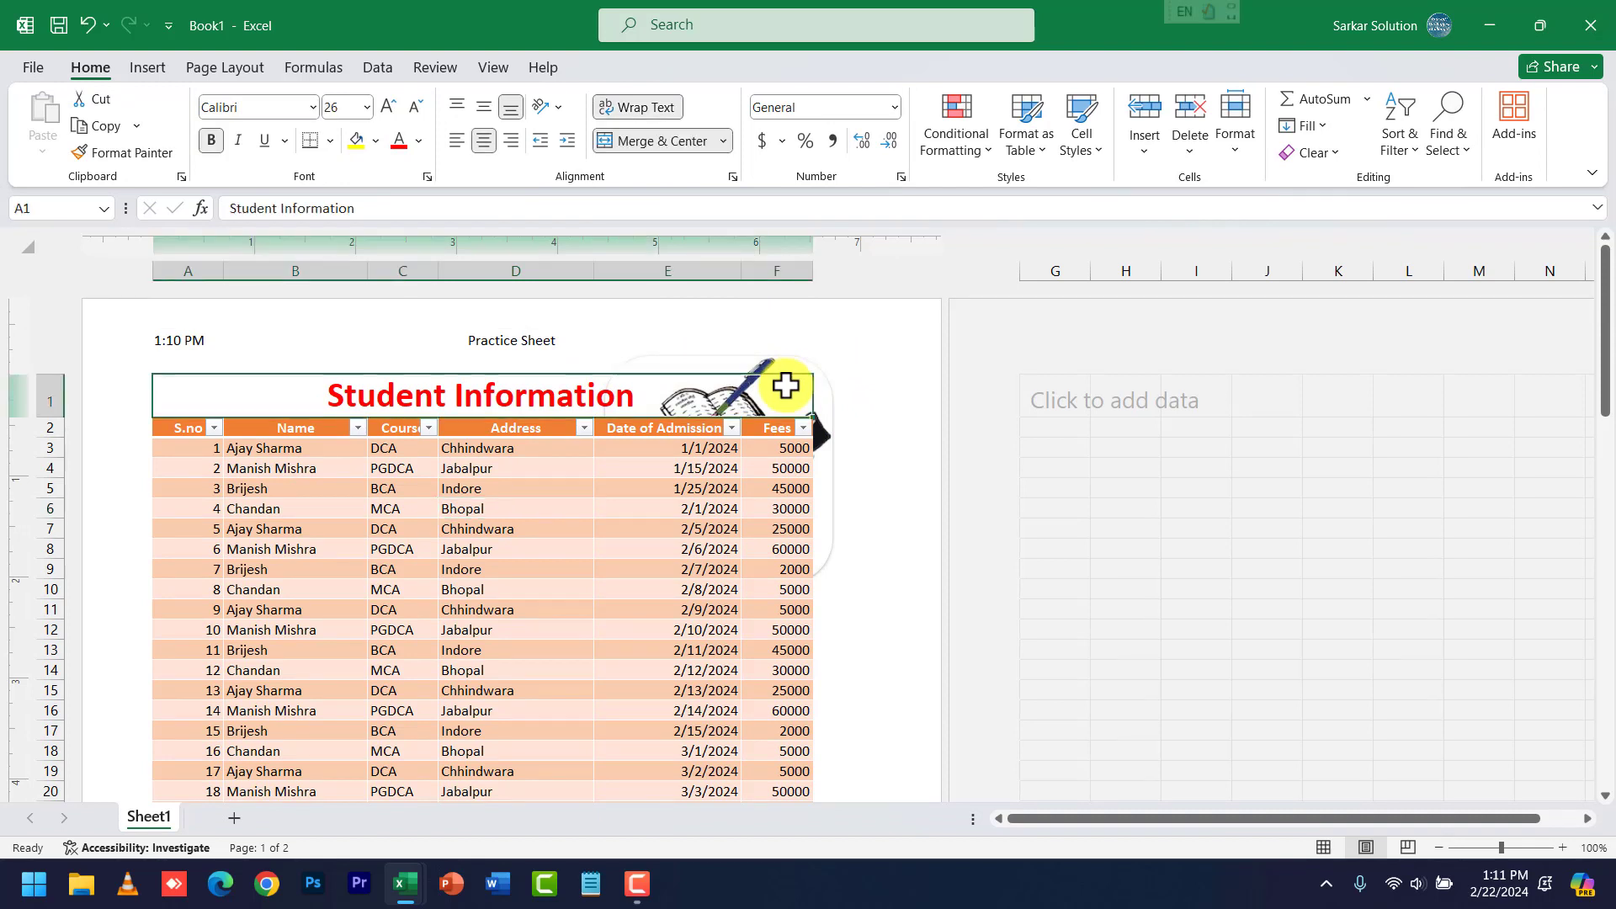
{"action": "left_click", "coordinate": [806, 375]}
{"action": "left_click", "coordinate": [819, 411]}
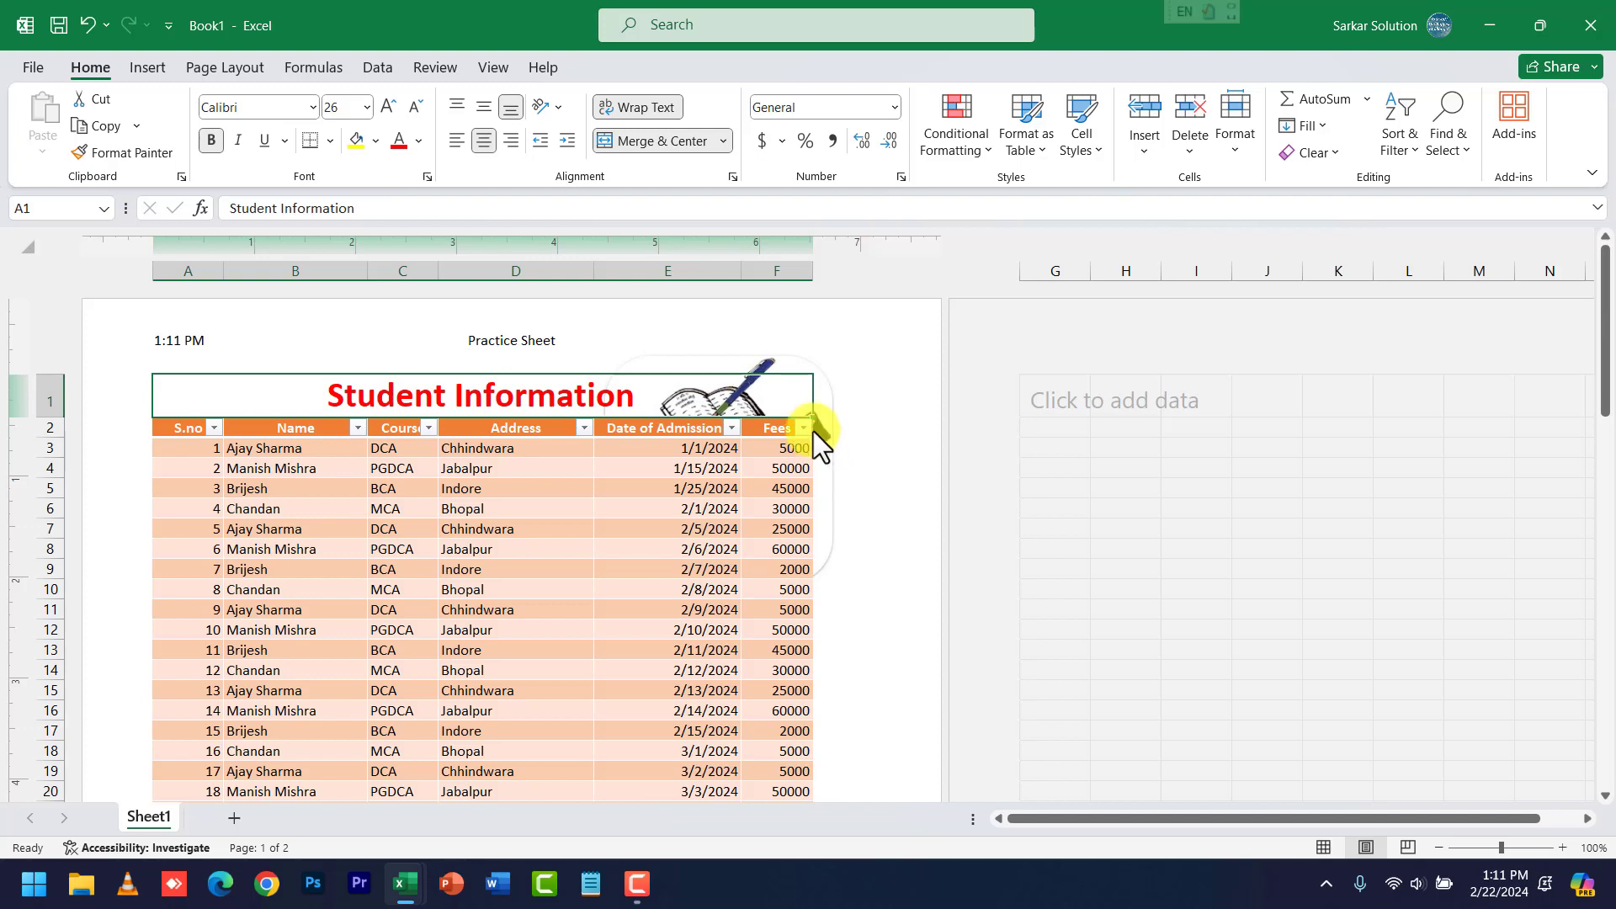
Delete the logo picture from the right header section and leave the header.
{"action": "left_click", "coordinate": [830, 347]}
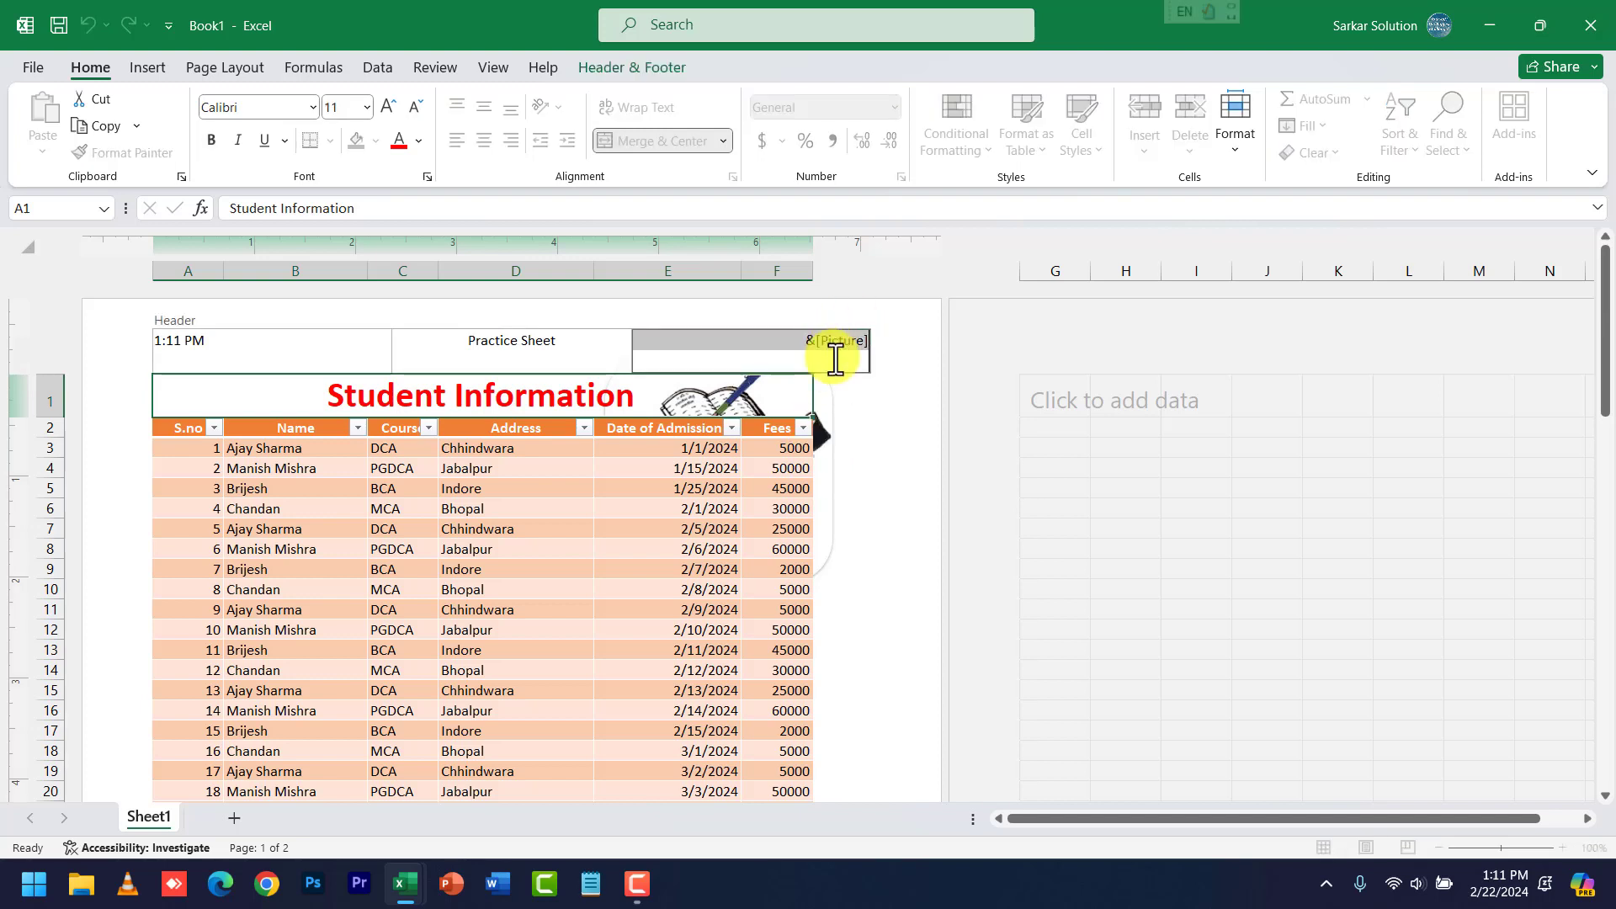
{"action": "key", "text": "Delete"}
{"action": "left_click", "coordinate": [887, 423]}
Insert the sheet name element in the right header section and leave the header.
{"action": "left_click", "coordinate": [835, 347]}
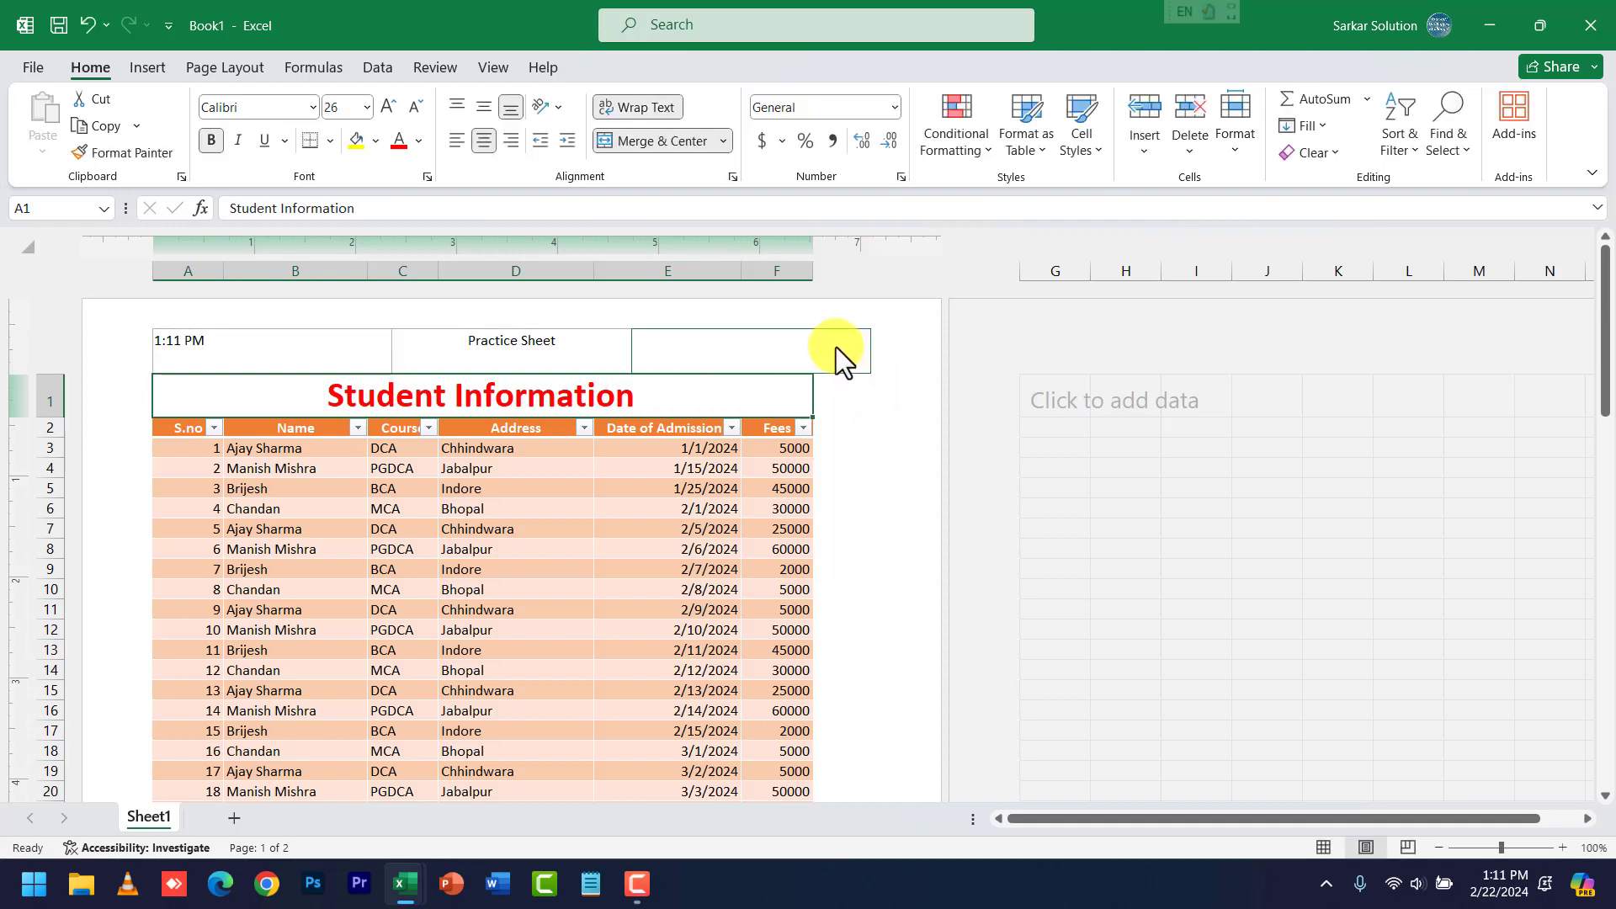
{"action": "left_click", "coordinate": [633, 66]}
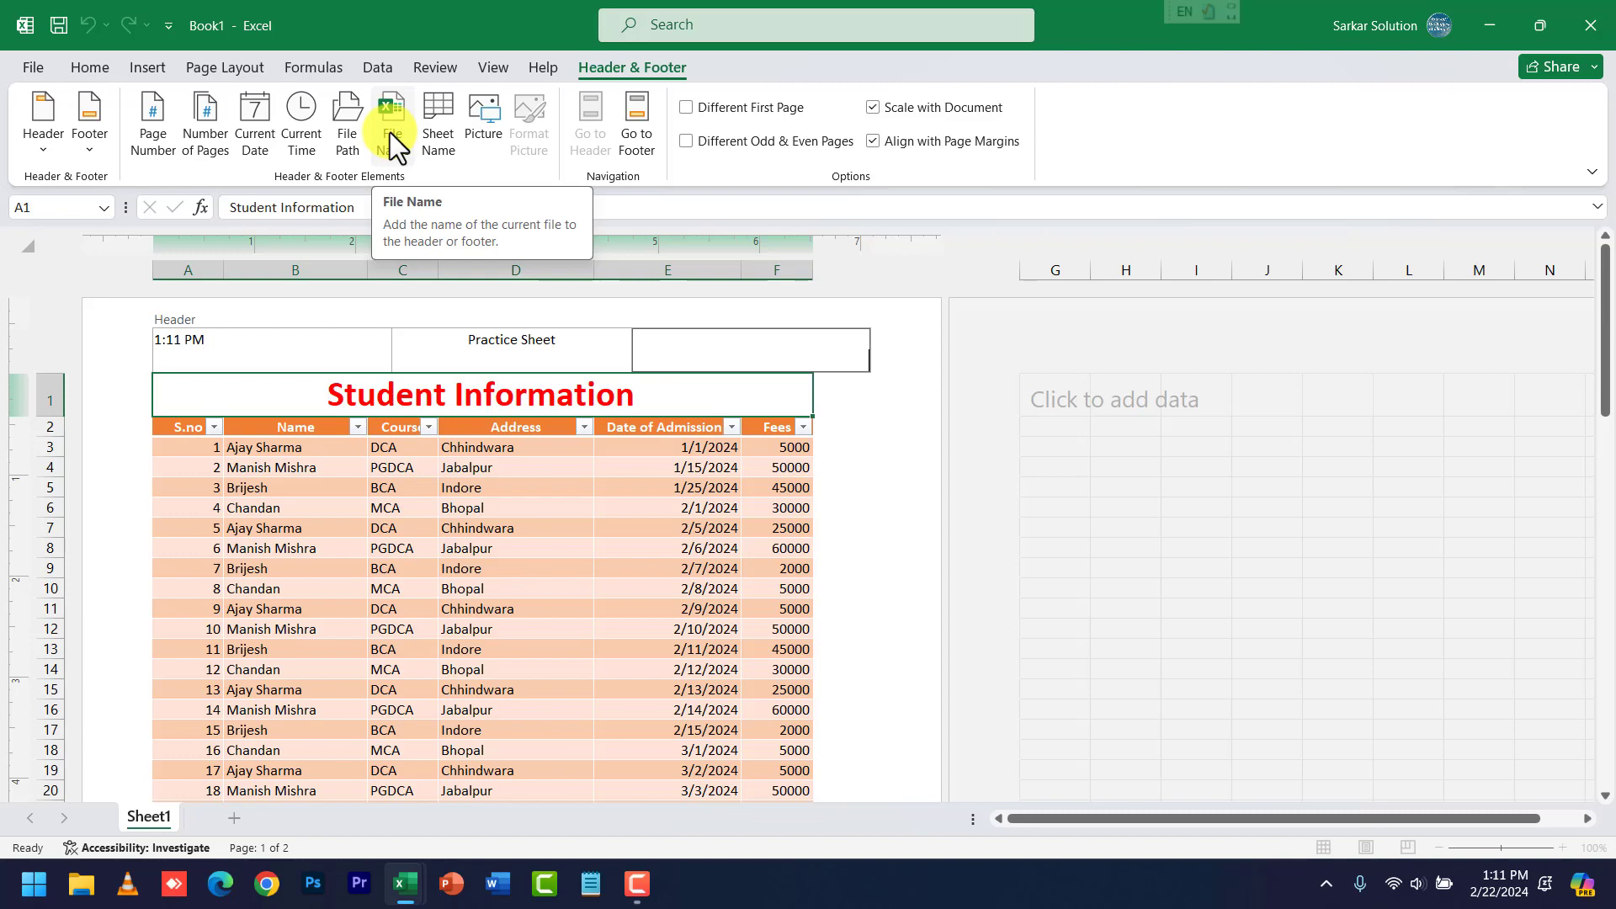
{"action": "left_click", "coordinate": [436, 129]}
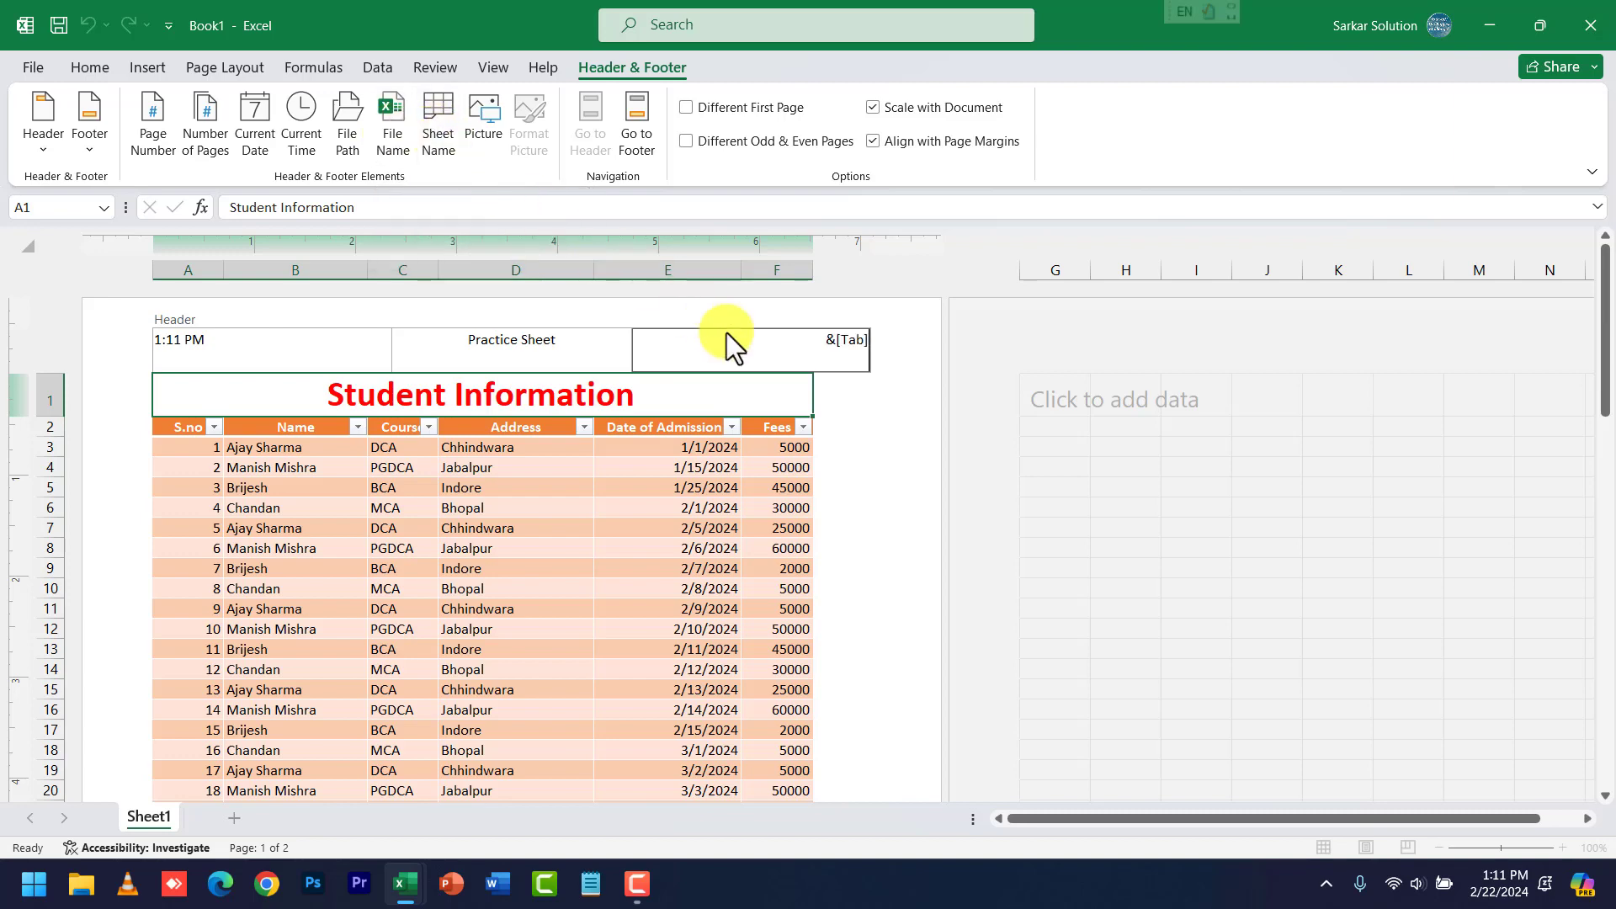
{"action": "left_click", "coordinate": [849, 482]}
Enter "PC Packages" in the center footer section of page 1 and leave the footer.
{"action": "scroll", "coordinate": [850, 483], "scroll_direction": "down", "scroll_amount": 5}
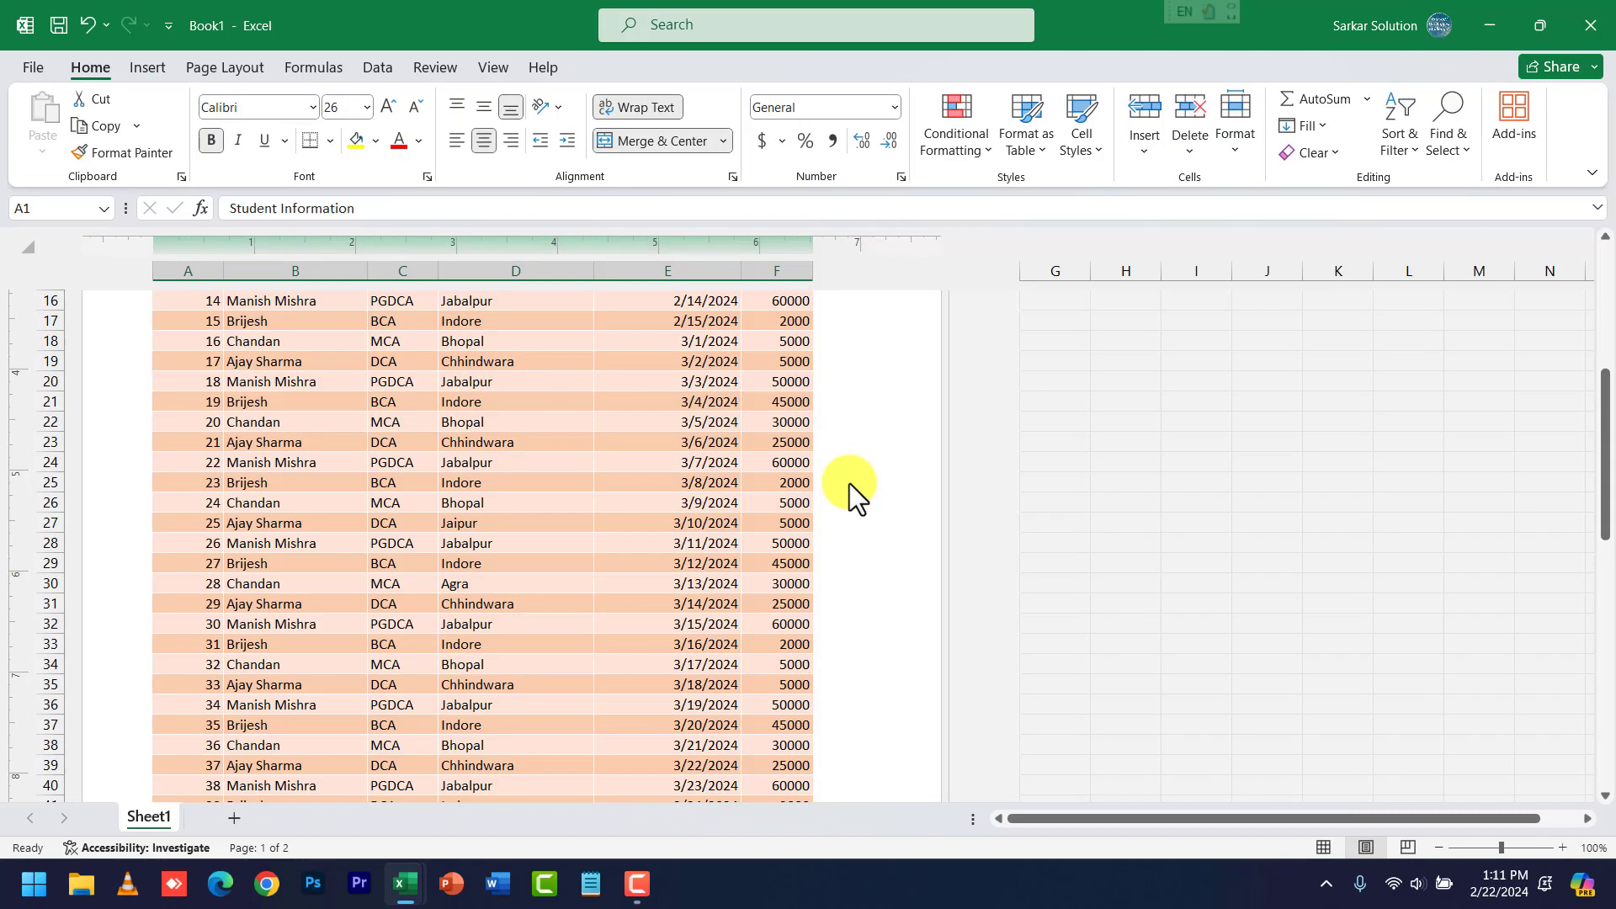
{"action": "scroll", "coordinate": [850, 483], "scroll_direction": "down", "scroll_amount": 6}
{"action": "left_click", "coordinate": [539, 602]}
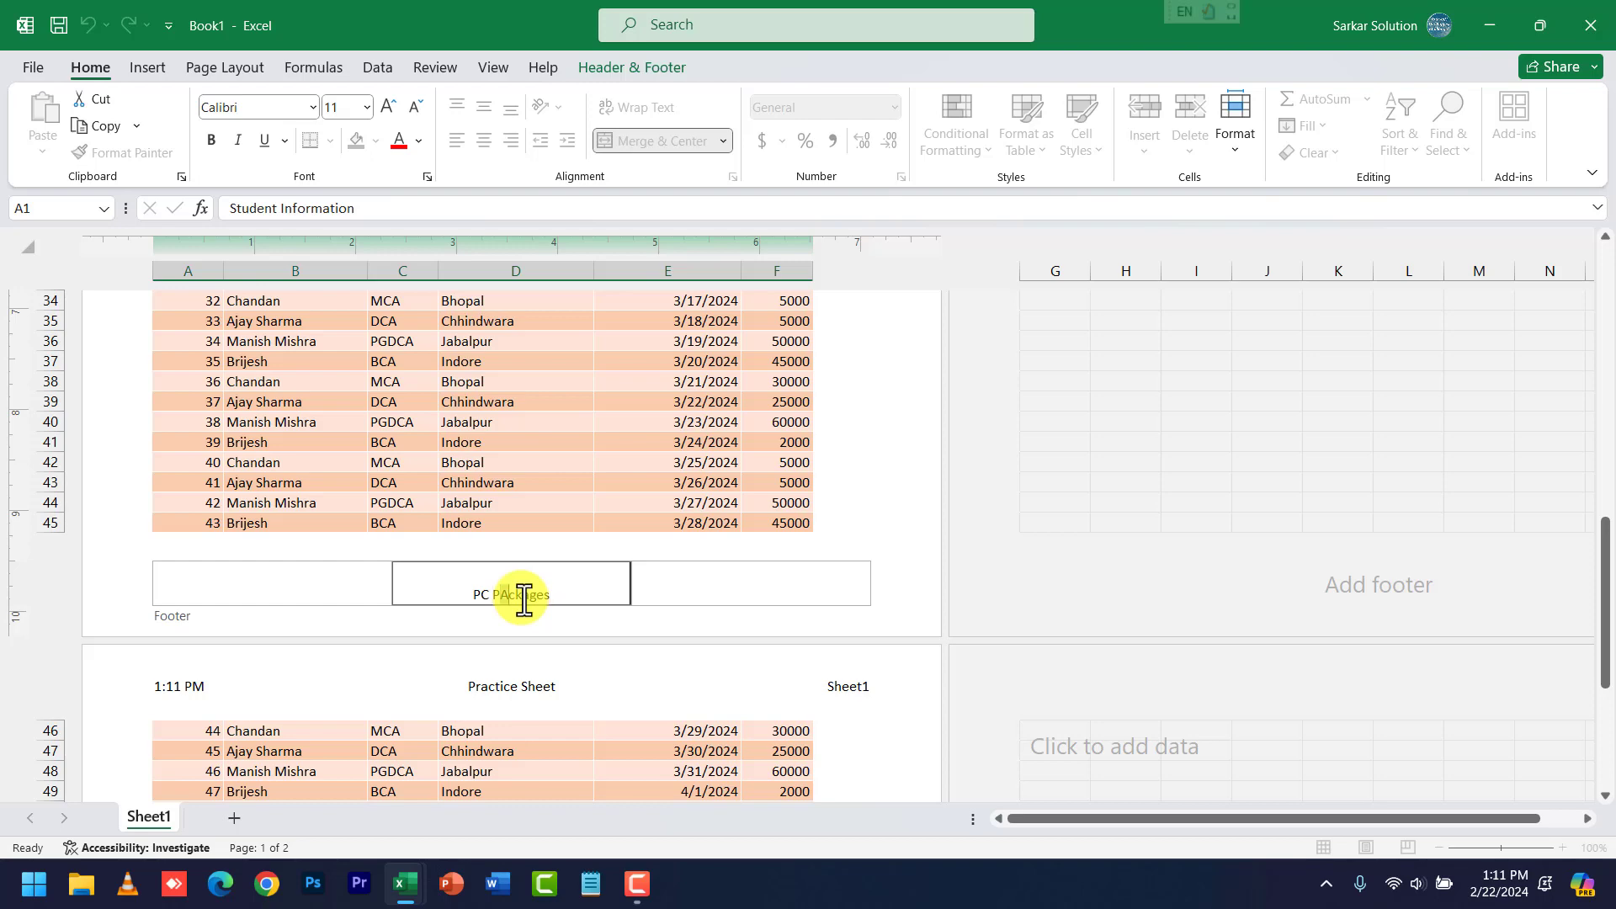
{"action": "left_click", "coordinate": [666, 624]}
Check the header and footer on each following page, including the empty pages below and beside the table.
{"action": "scroll", "coordinate": [664, 580], "scroll_direction": "up", "scroll_amount": 10}
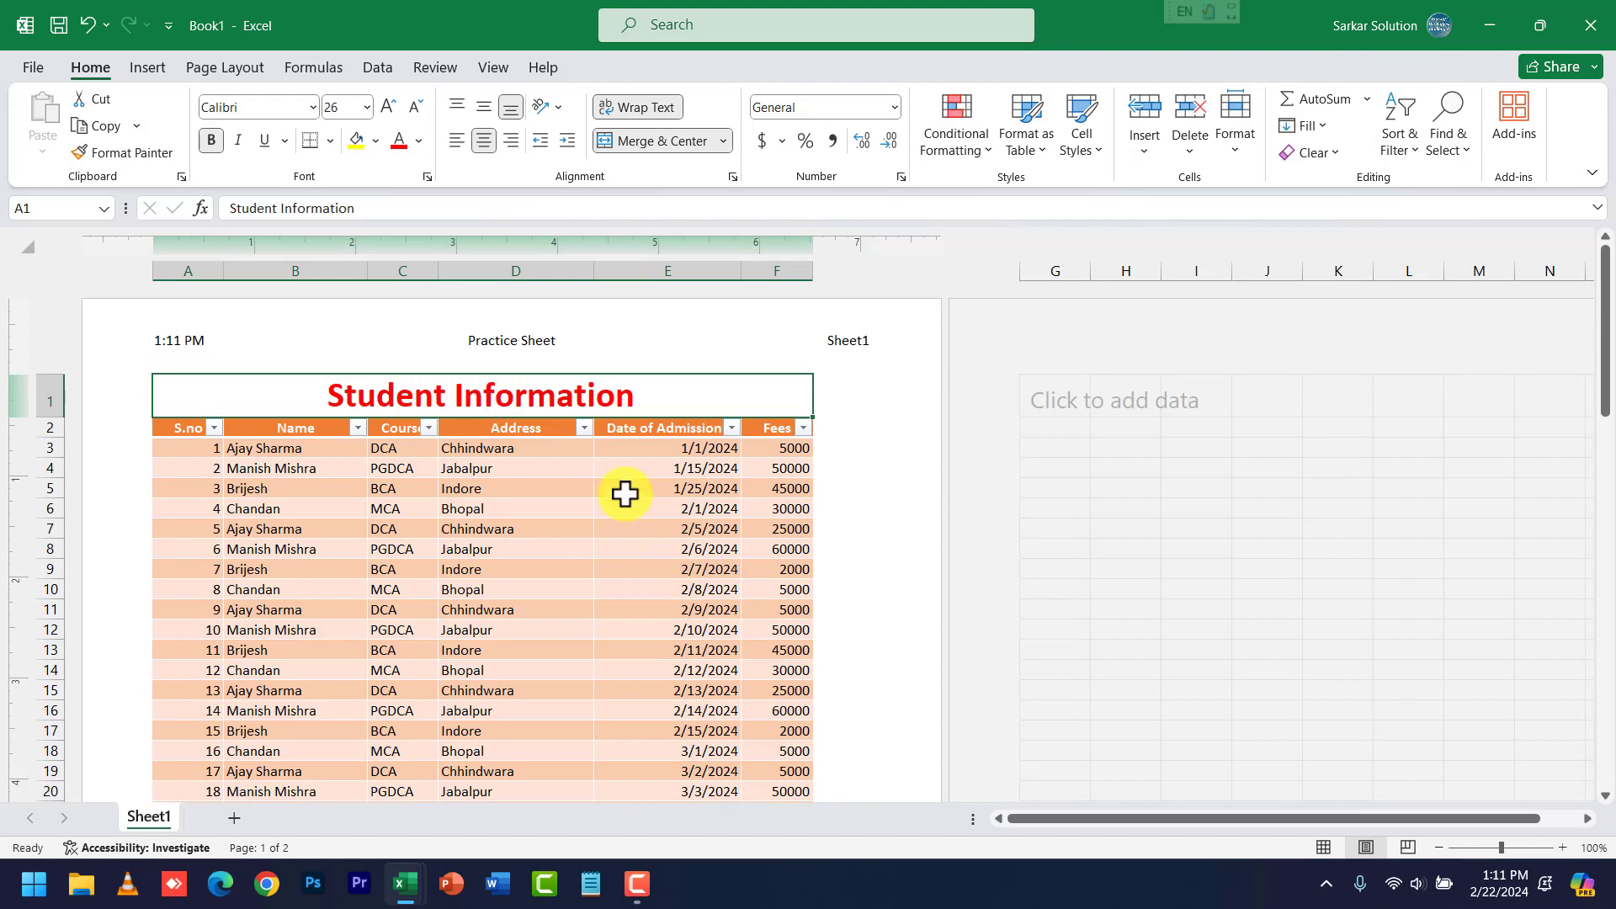
{"action": "scroll", "coordinate": [625, 494], "scroll_direction": "down", "scroll_amount": 10}
{"action": "scroll", "coordinate": [624, 494], "scroll_direction": "down", "scroll_amount": 3}
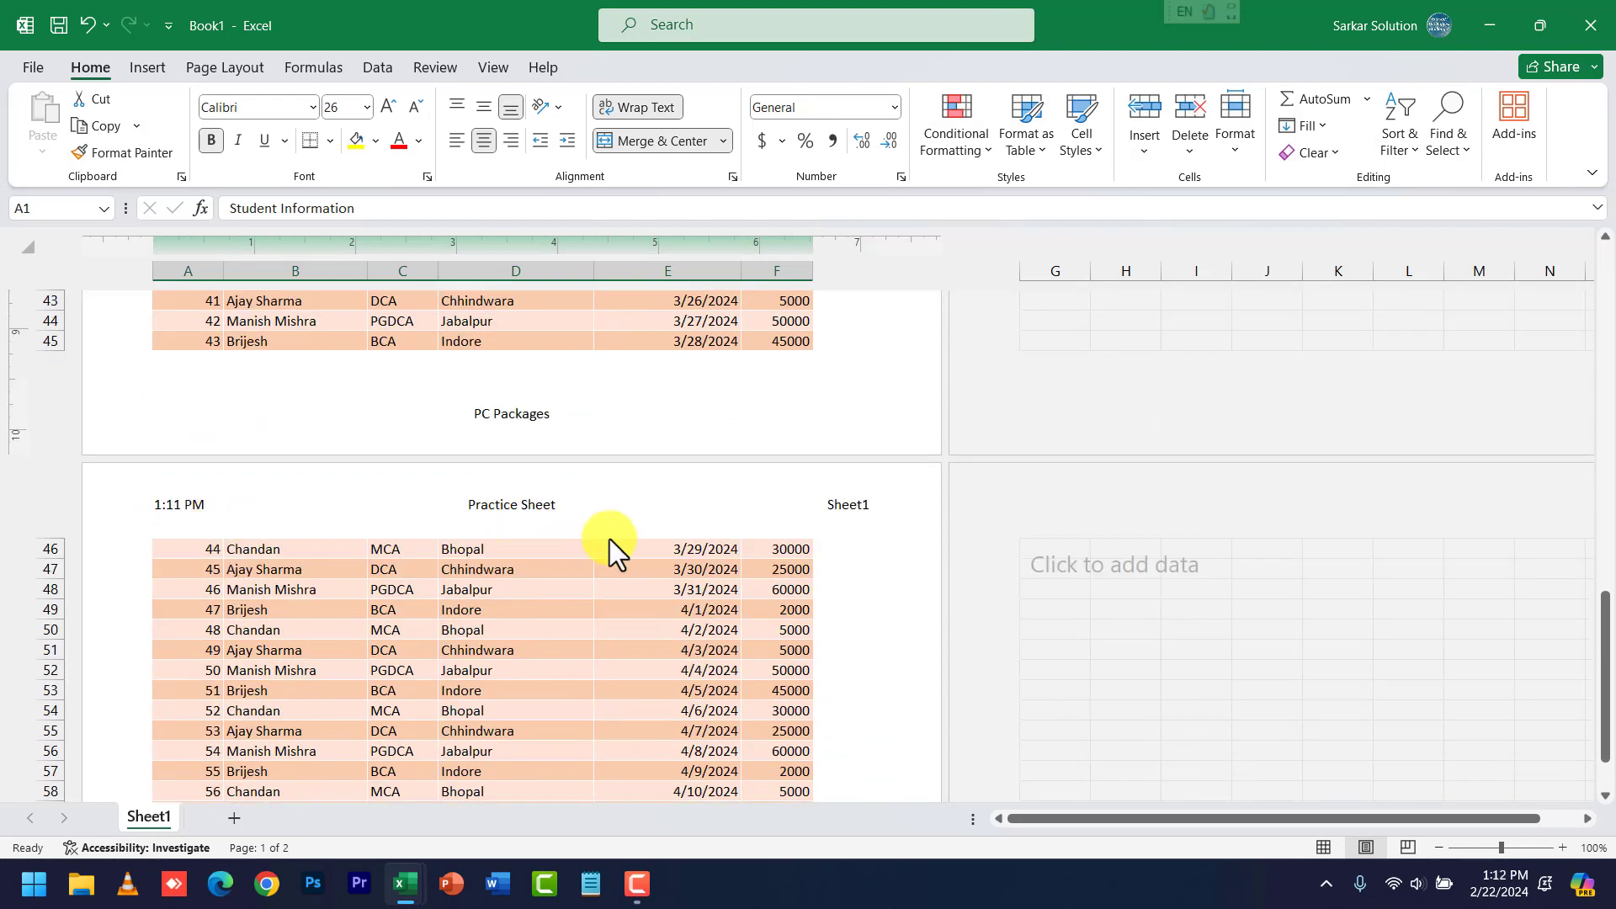
{"action": "scroll", "coordinate": [611, 539], "scroll_direction": "down", "scroll_amount": 6}
{"action": "scroll", "coordinate": [611, 538], "scroll_direction": "down", "scroll_amount": 10}
{"action": "left_click", "coordinate": [494, 614]}
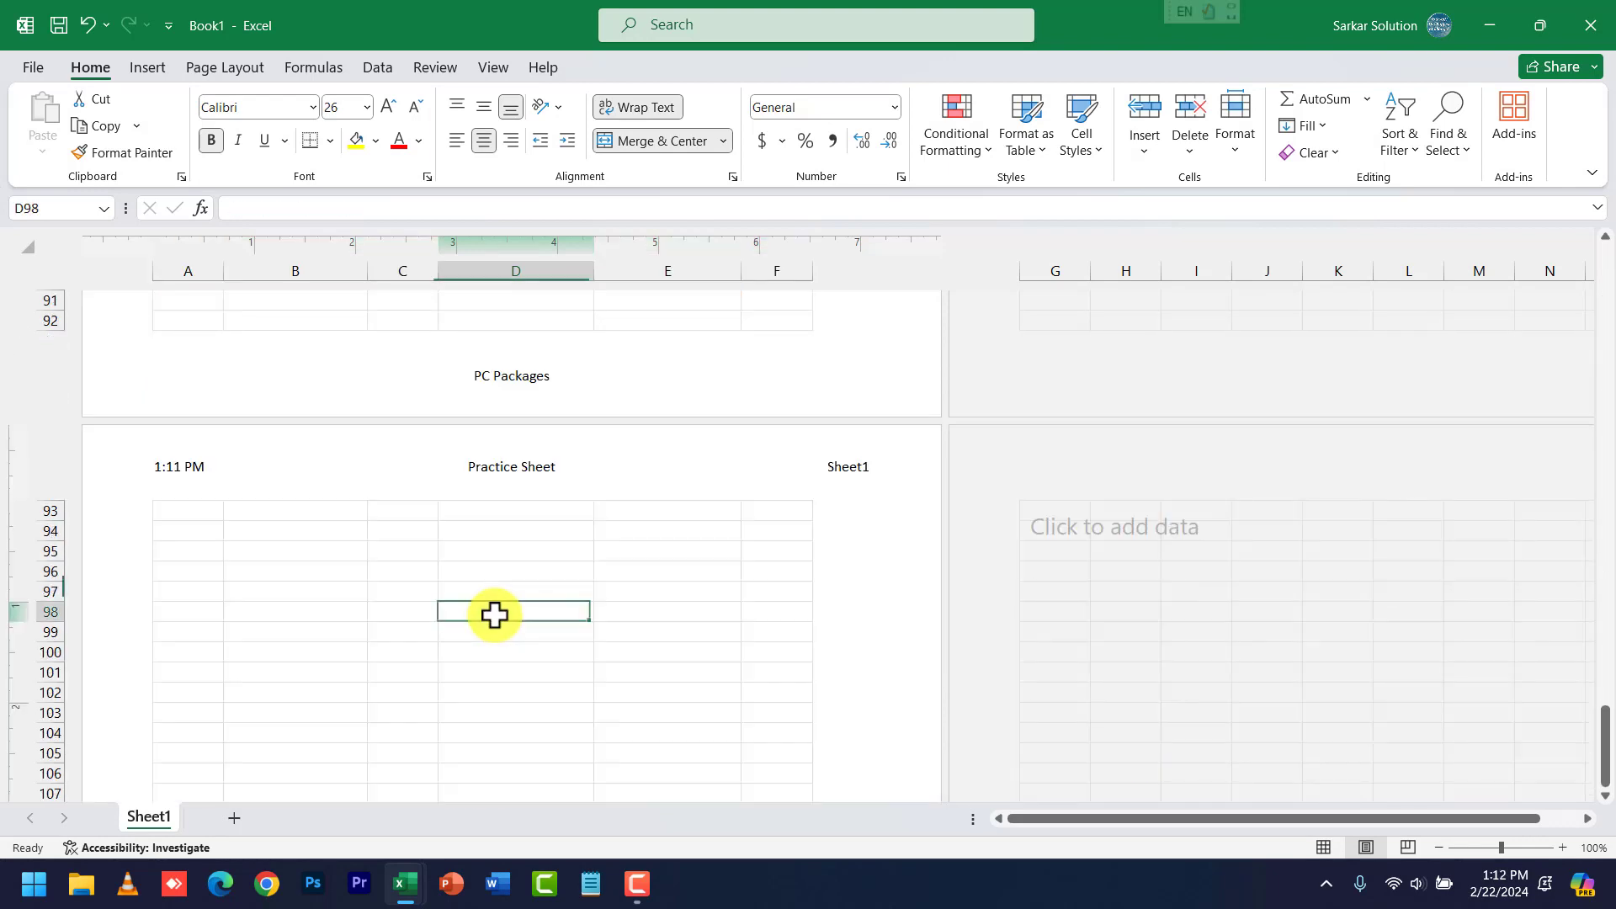
{"action": "scroll", "coordinate": [208, 552], "scroll_direction": "down", "scroll_amount": 7}
{"action": "scroll", "coordinate": [263, 516], "scroll_direction": "up", "scroll_amount": 8}
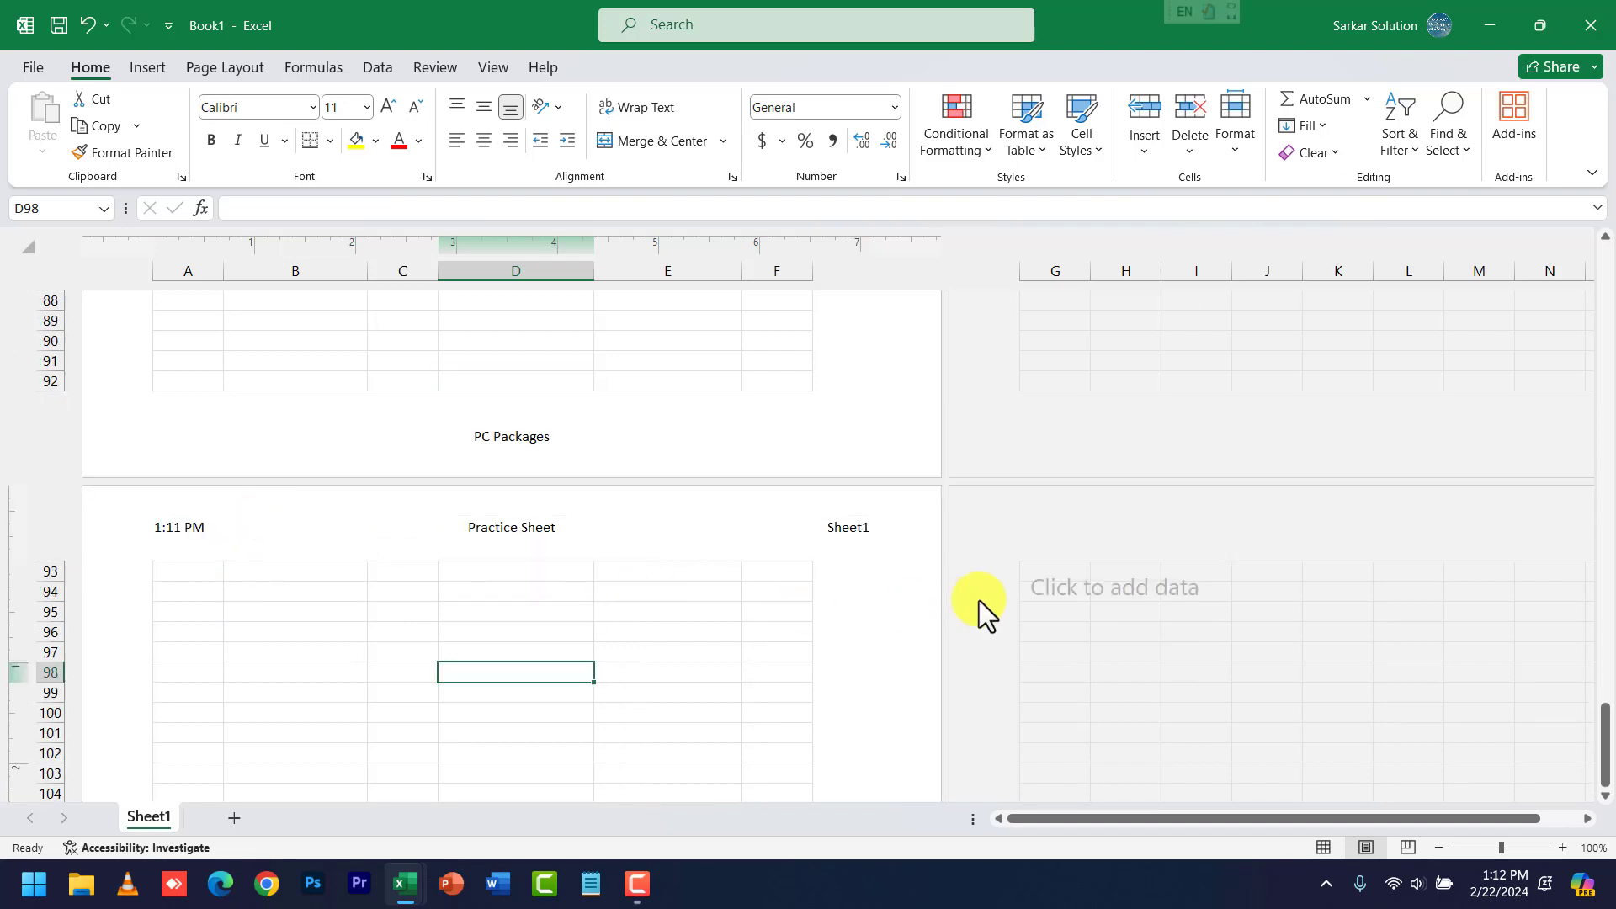
{"action": "left_click", "coordinate": [1035, 633]}
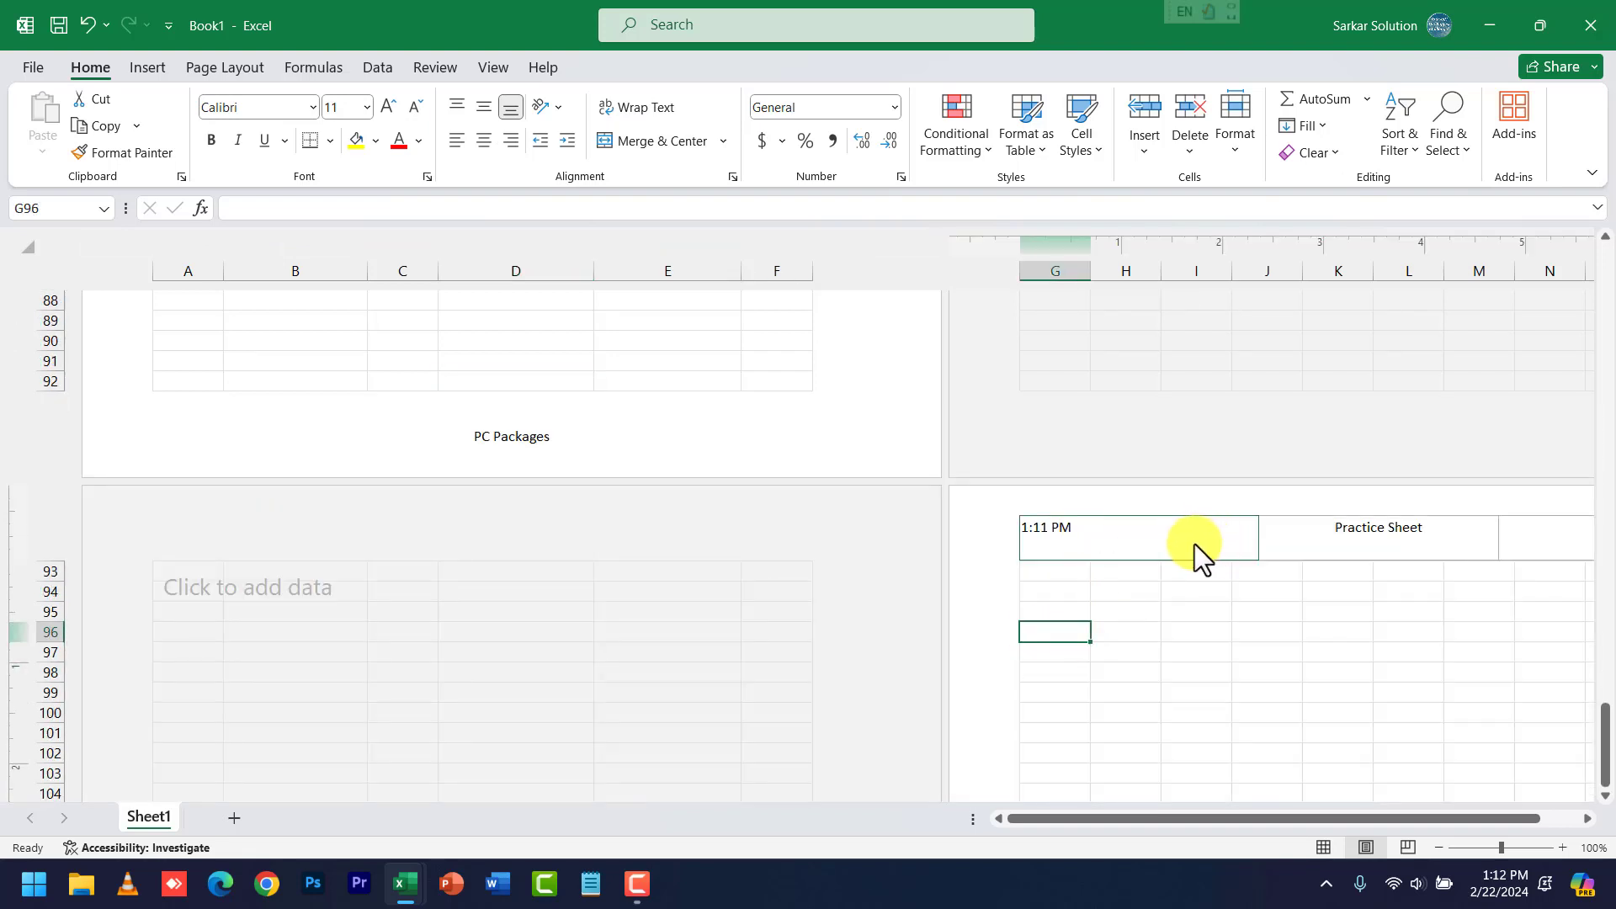
{"action": "left_click", "coordinate": [585, 633]}
{"action": "scroll", "coordinate": [585, 632], "scroll_direction": "up", "scroll_amount": 20}
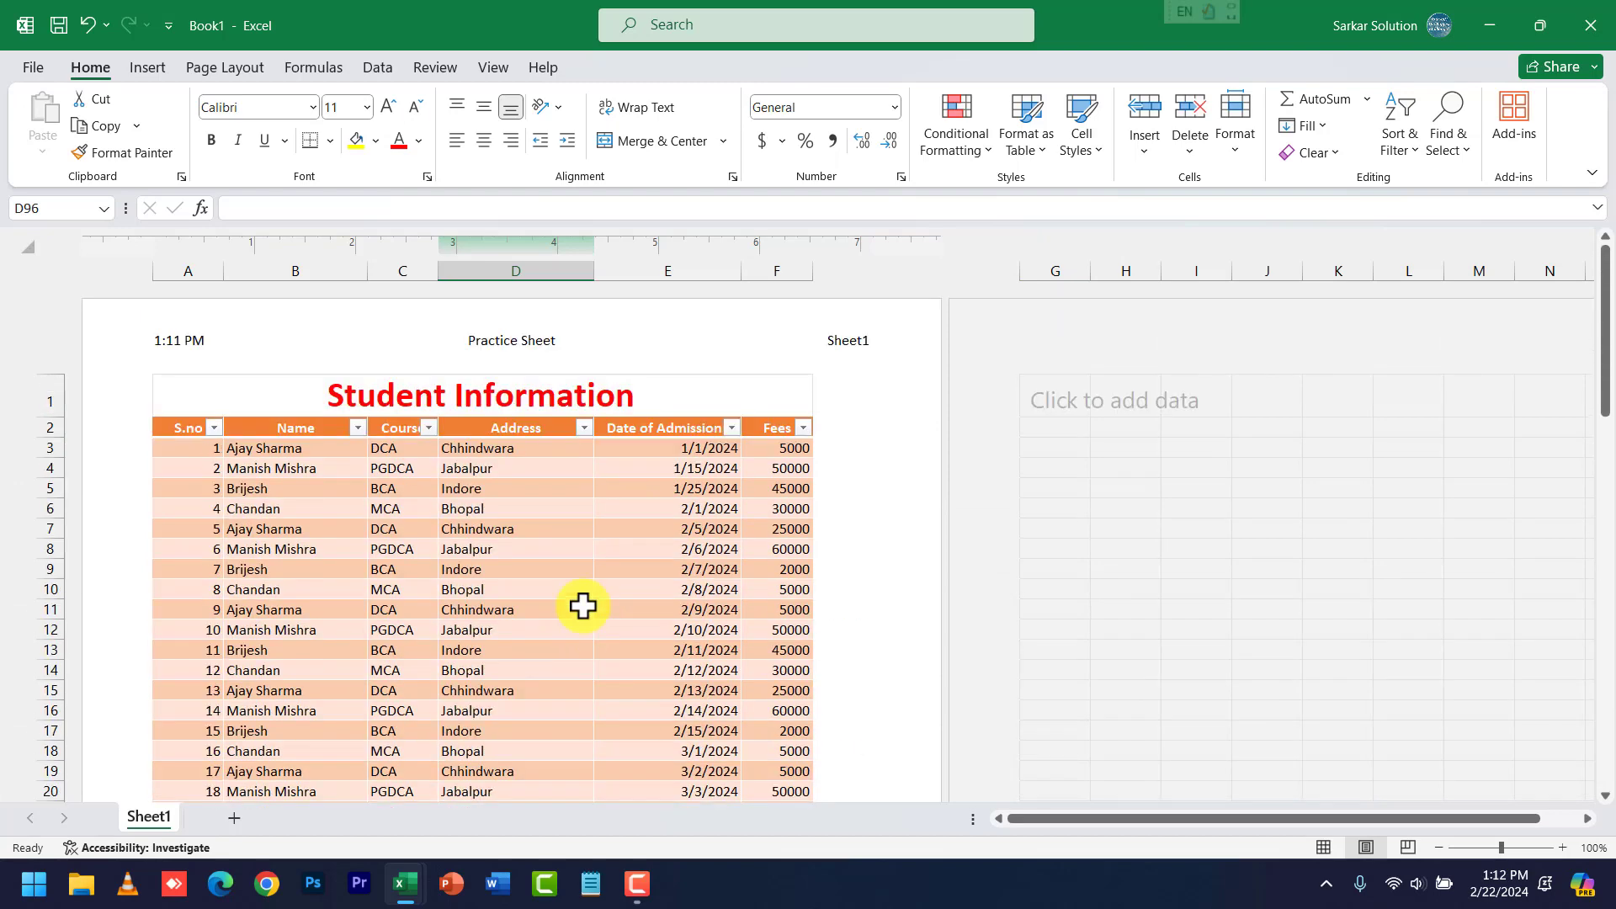
Switch the sheet to Normal view and look through the whole student table.
{"action": "left_click", "coordinate": [495, 73]}
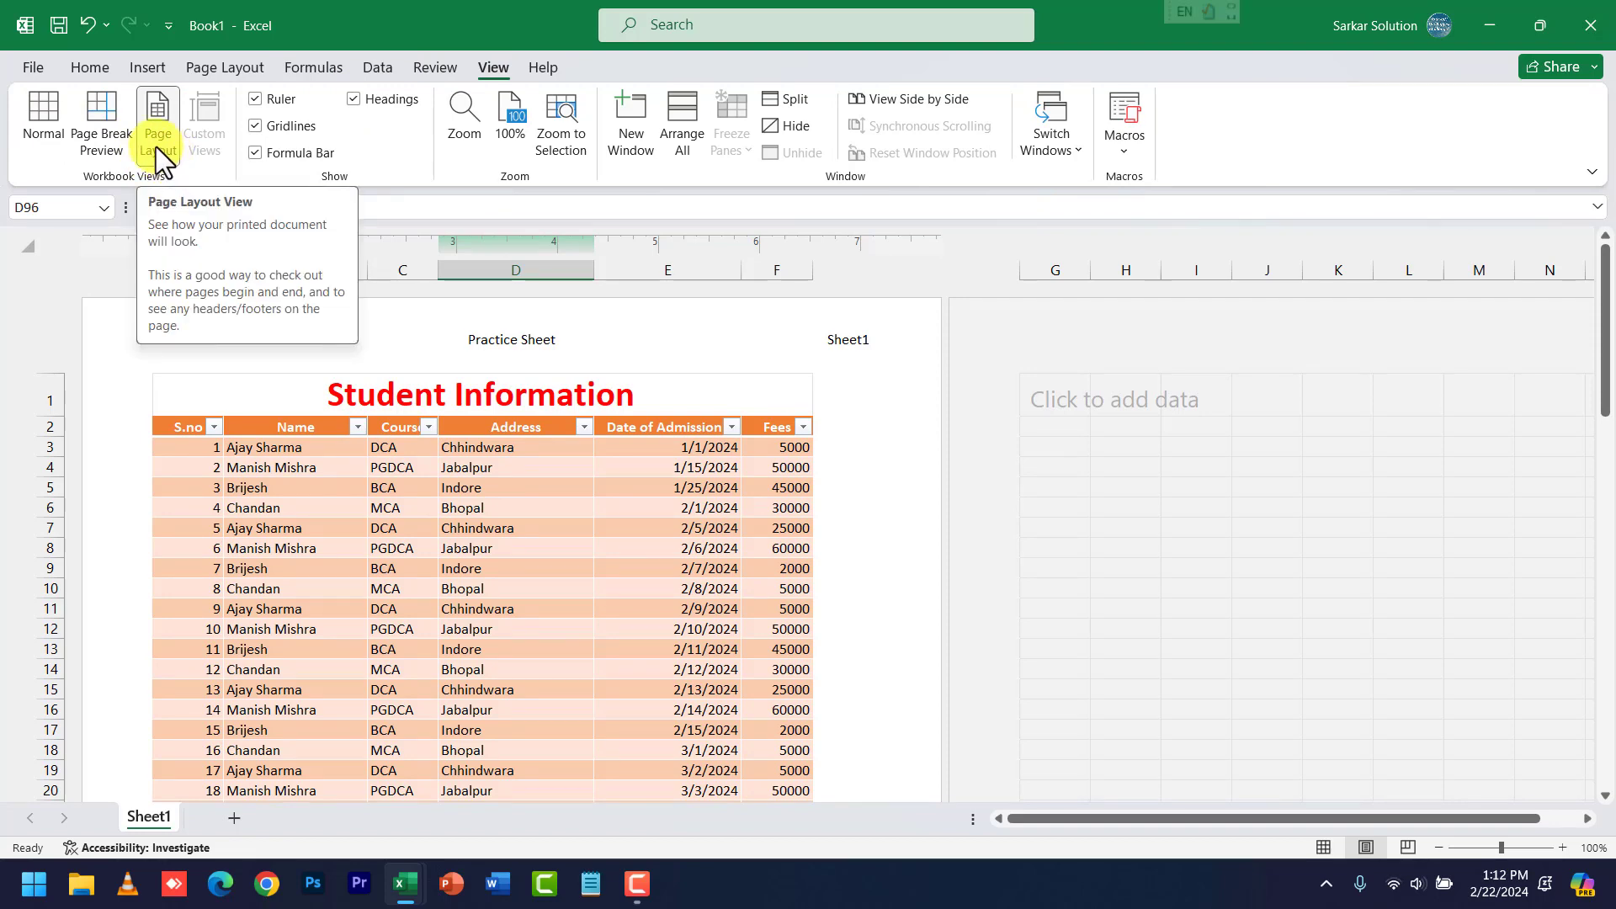
{"action": "left_click", "coordinate": [51, 126]}
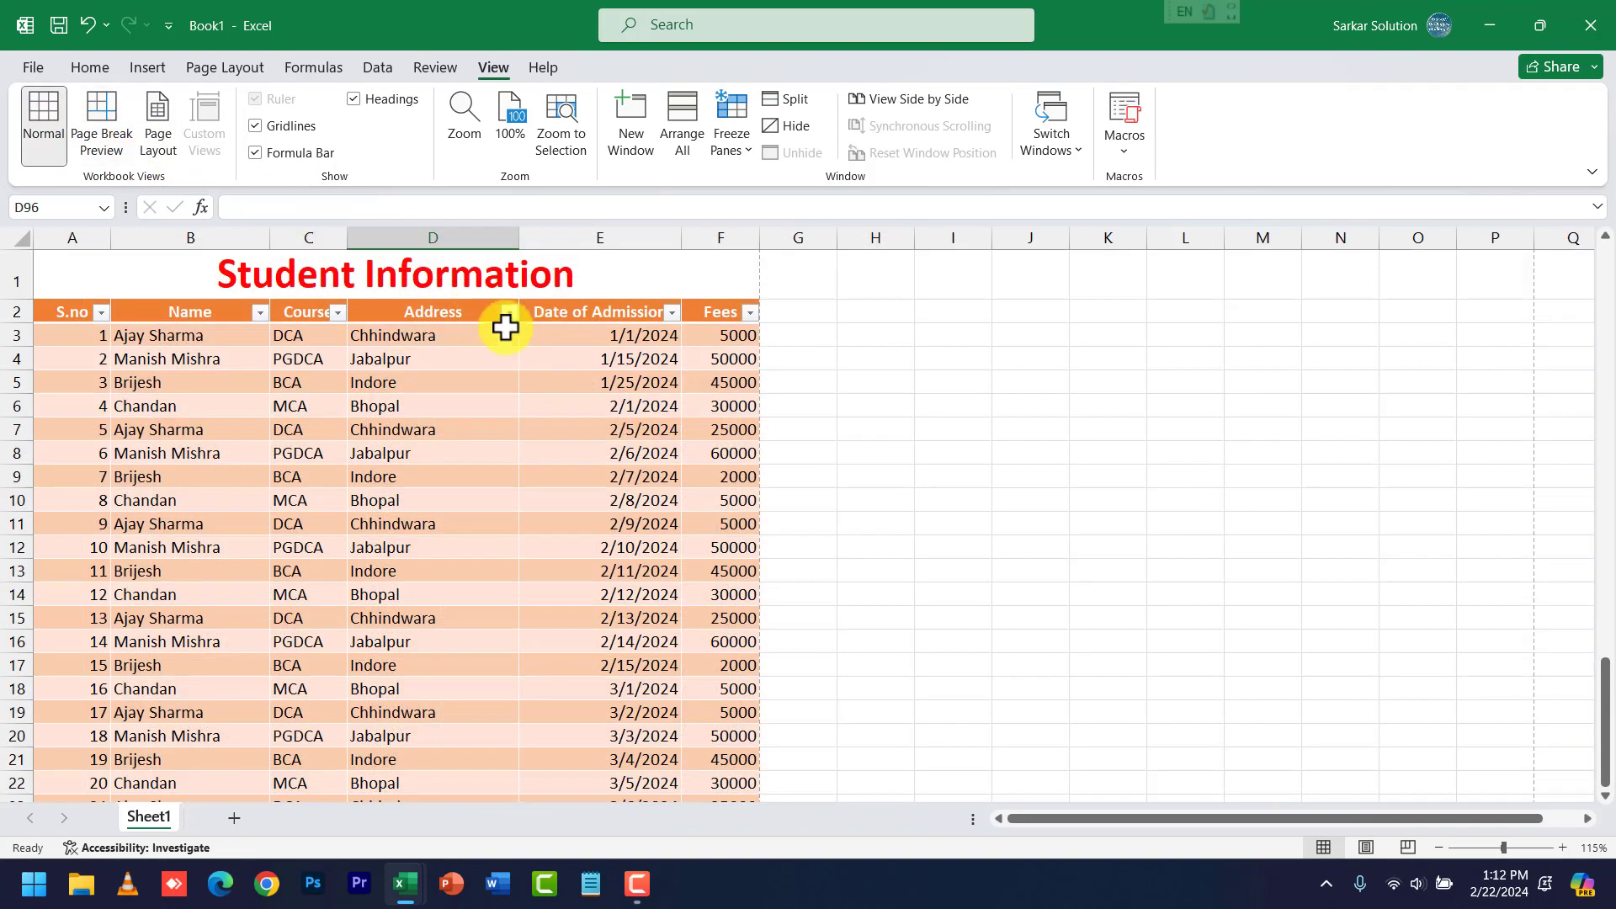
{"action": "scroll", "coordinate": [427, 321], "scroll_direction": "down", "scroll_amount": 20}
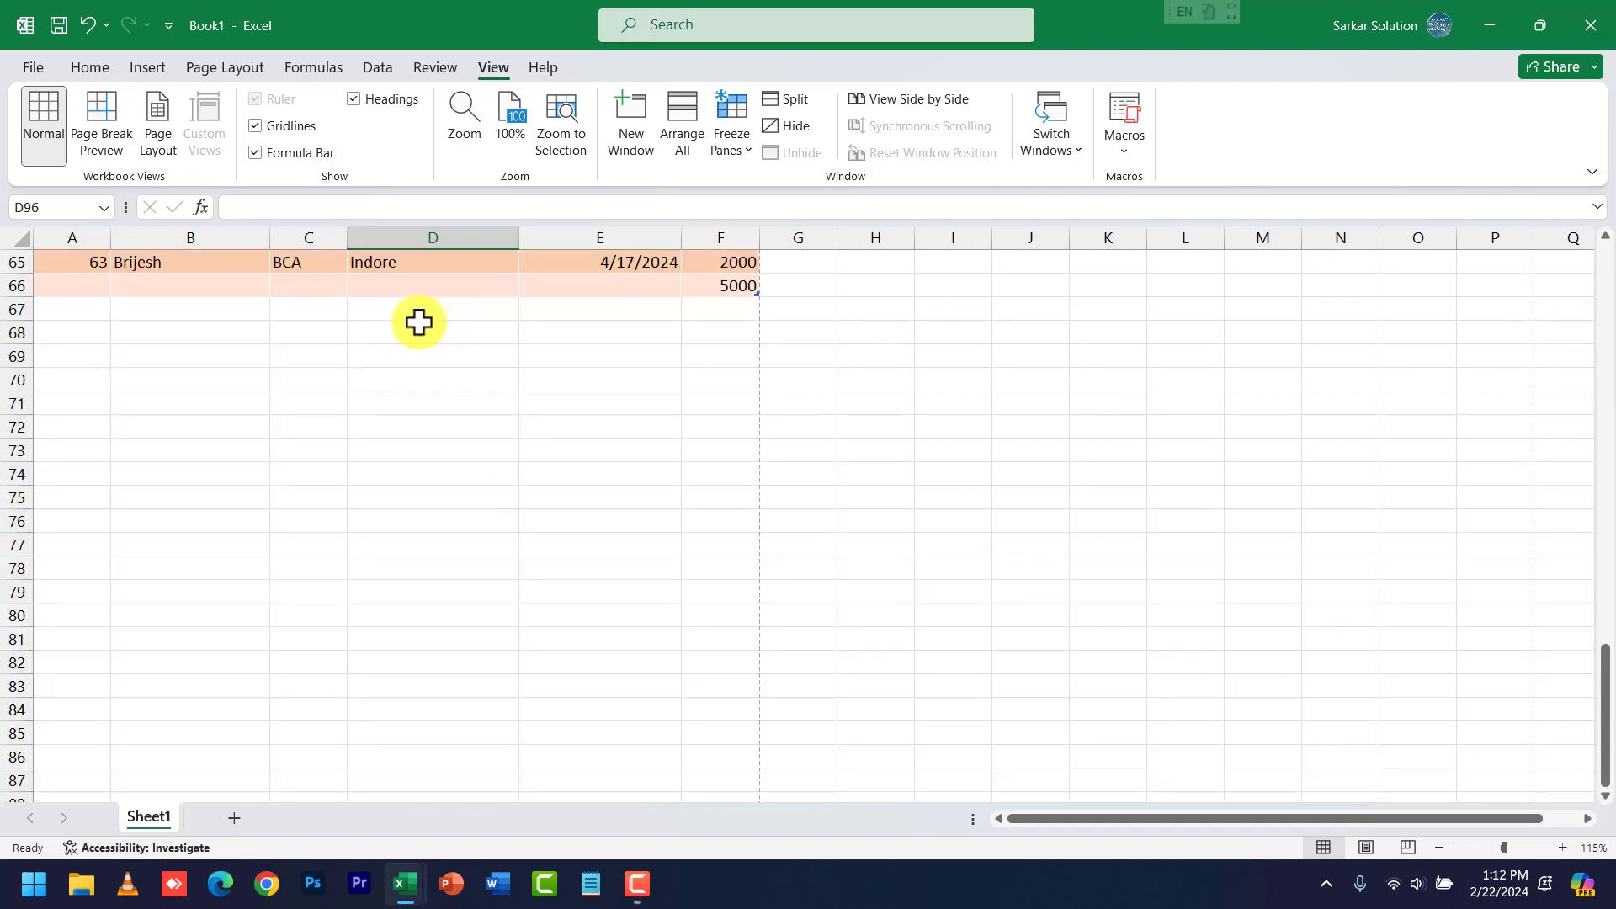
{"action": "scroll", "coordinate": [418, 323], "scroll_direction": "up", "scroll_amount": 12}
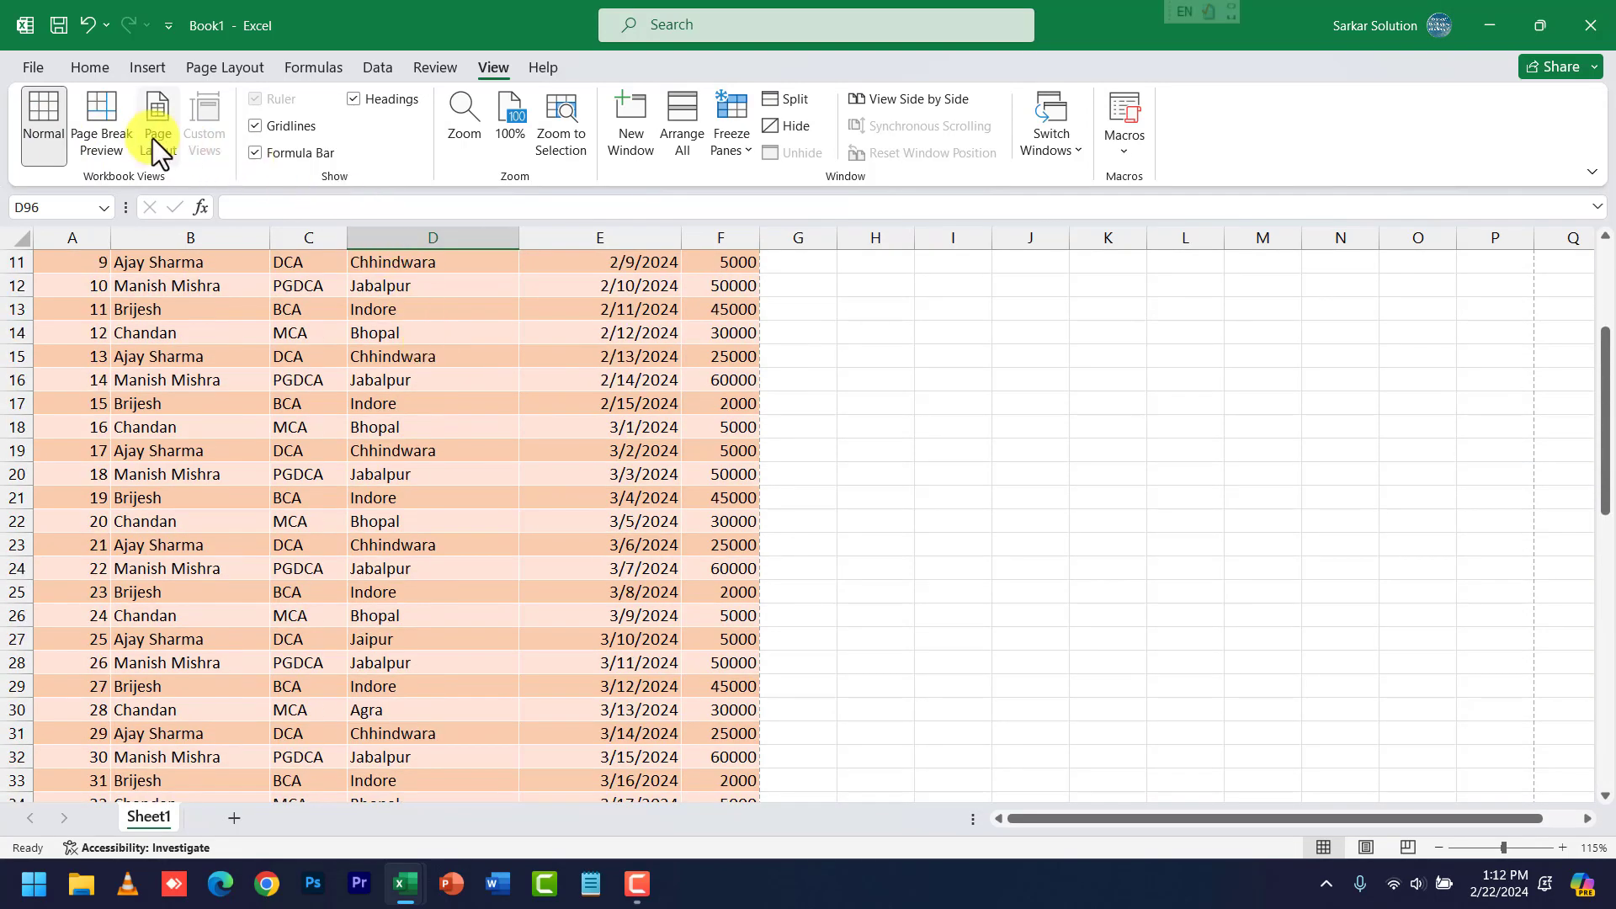
Check the header and footer in the print preview, then return to the sheet.
{"action": "left_click", "coordinate": [37, 67]}
{"action": "left_click", "coordinate": [74, 475]}
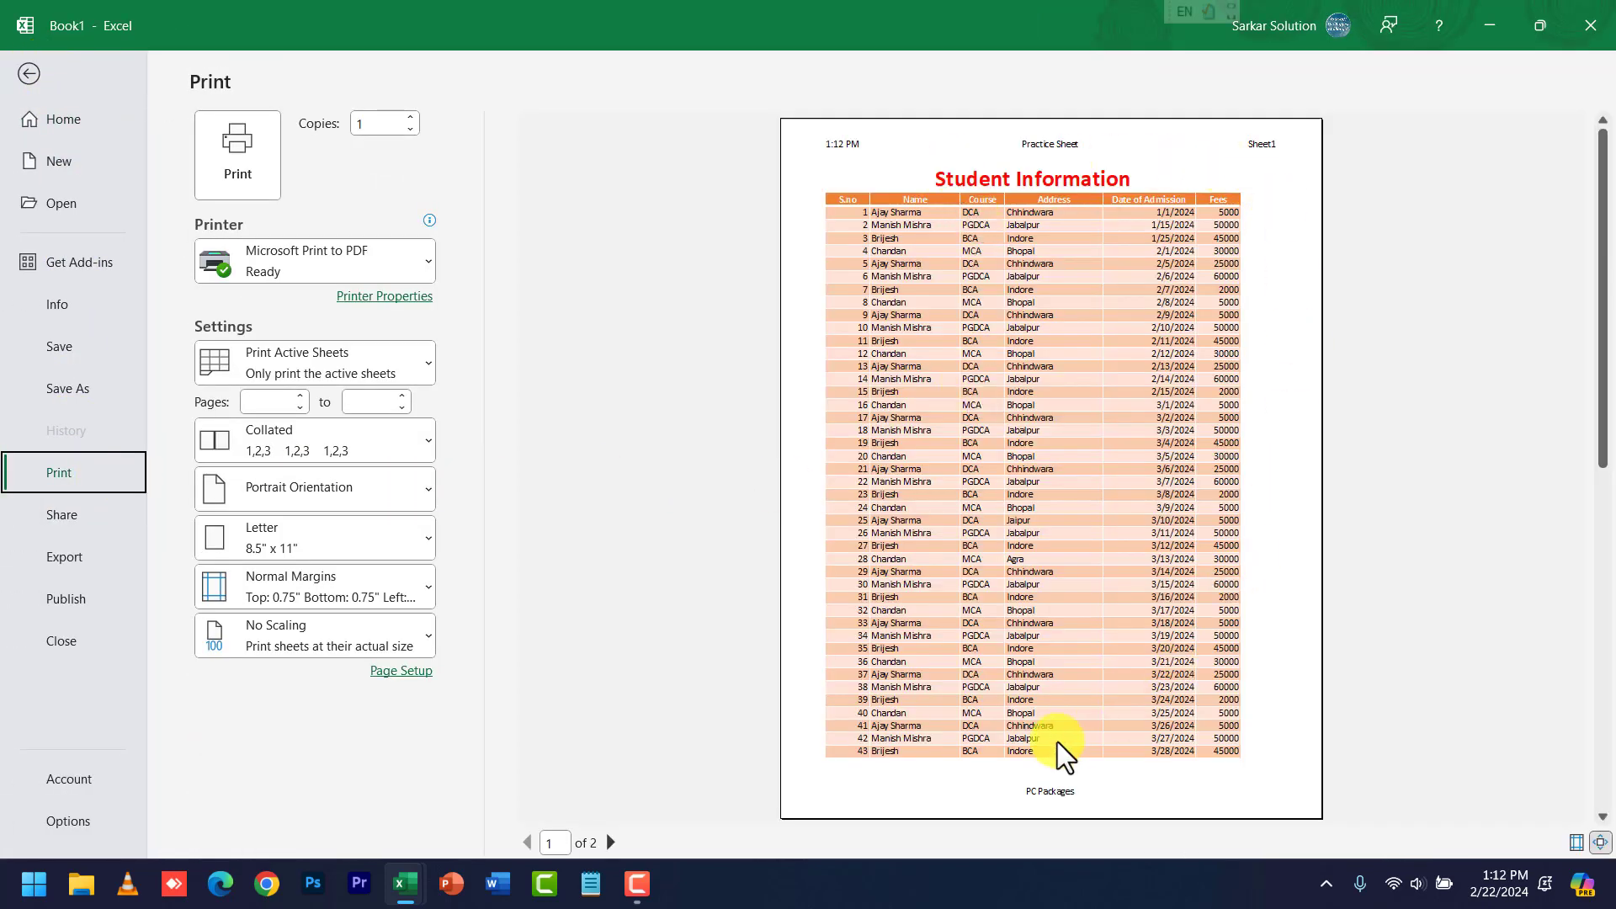
{"action": "left_click", "coordinate": [29, 73]}
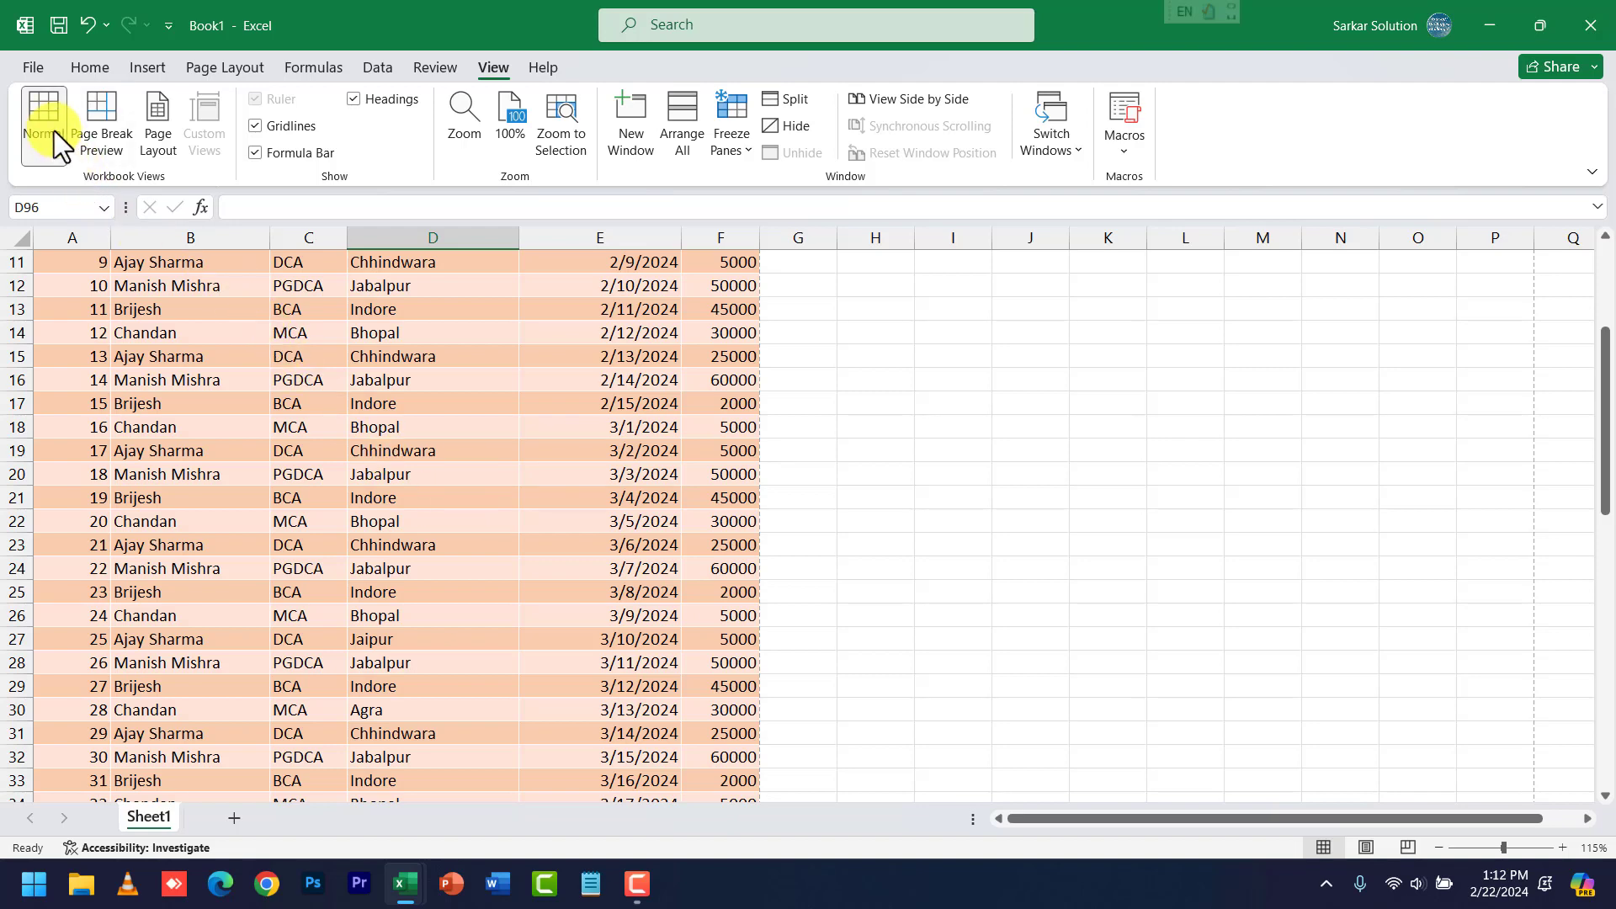
Show the sheet in Page Break Preview and examine the table's page 1 and page 2 boundaries.
{"action": "left_click", "coordinate": [96, 141]}
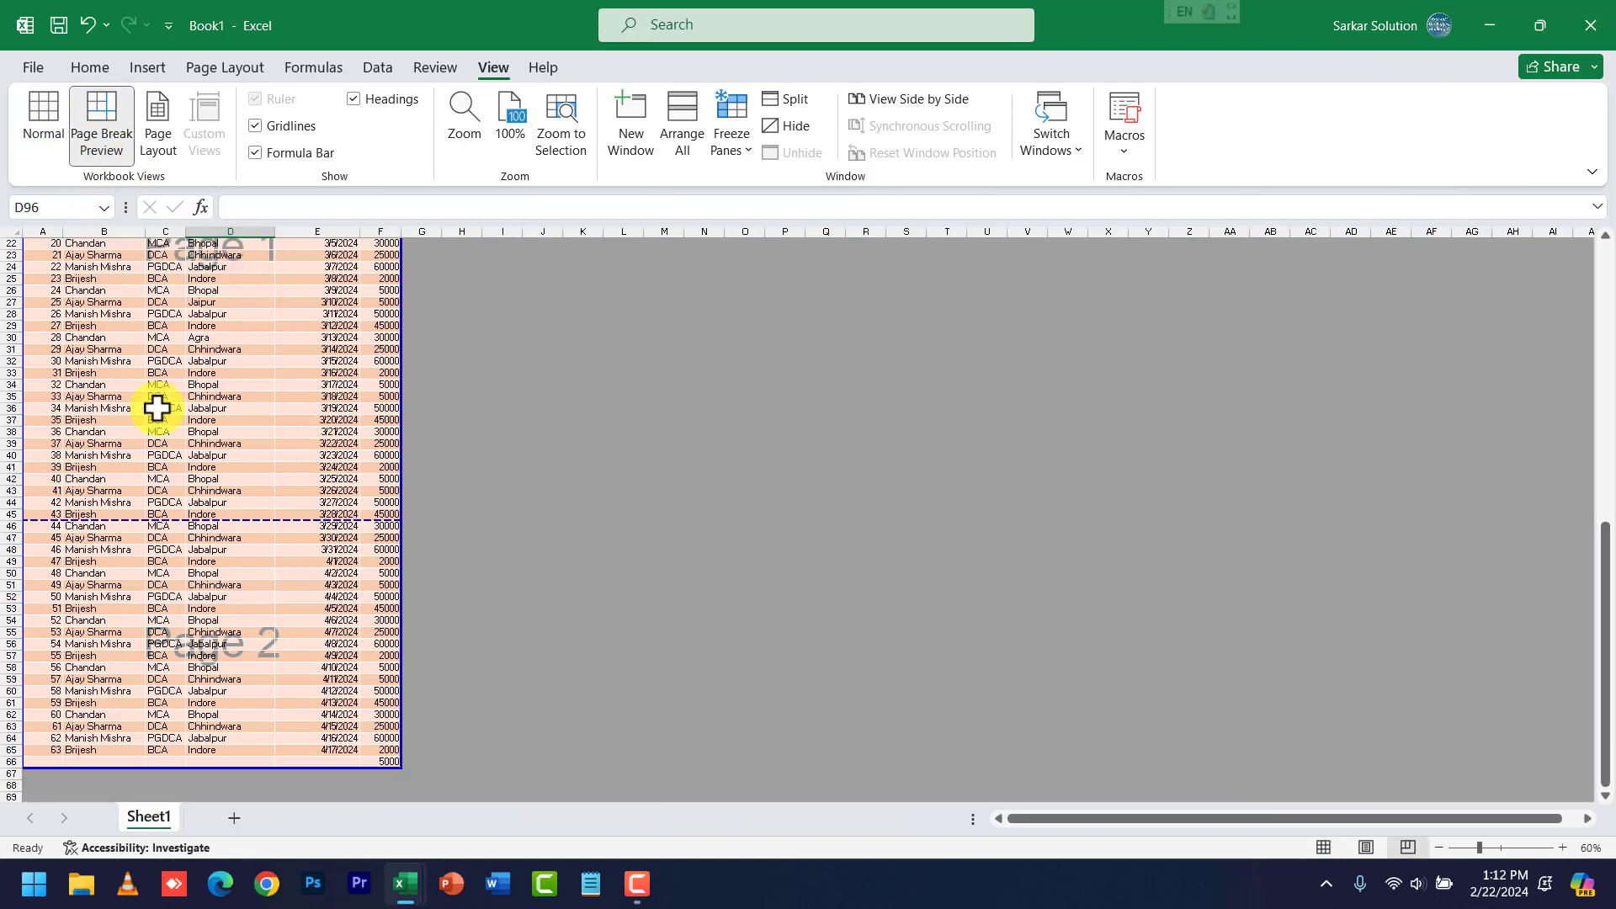
{"action": "scroll", "coordinate": [151, 404], "scroll_direction": "down", "scroll_amount": 5}
{"action": "scroll", "coordinate": [140, 399], "scroll_direction": "up", "scroll_amount": 12}
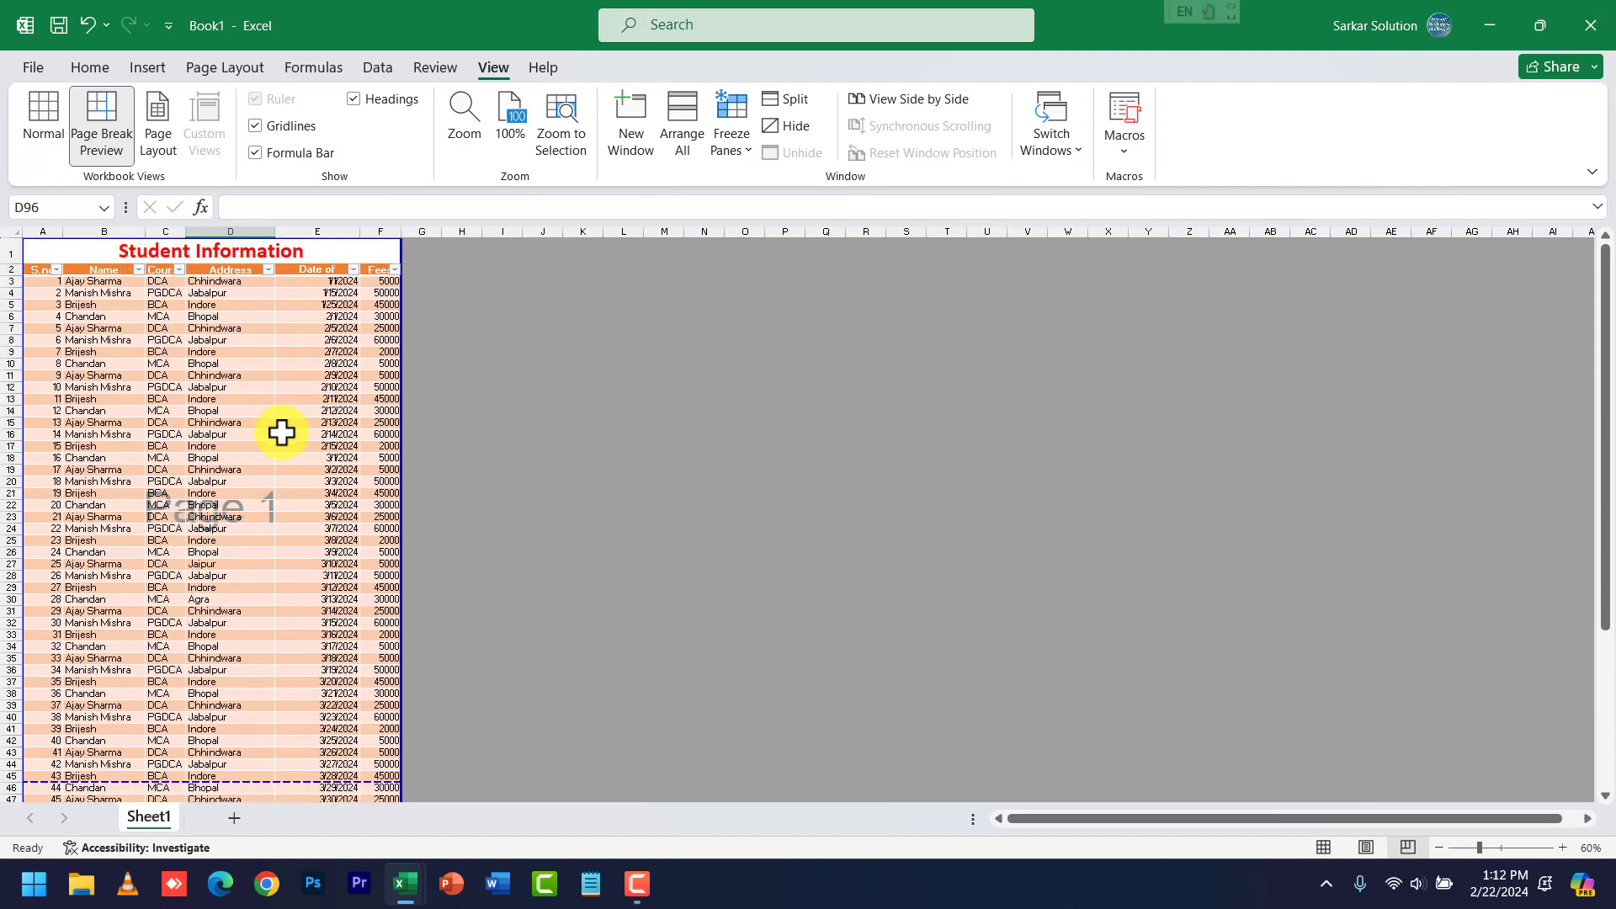
{"action": "scroll", "coordinate": [281, 432], "scroll_direction": "down", "scroll_amount": 5}
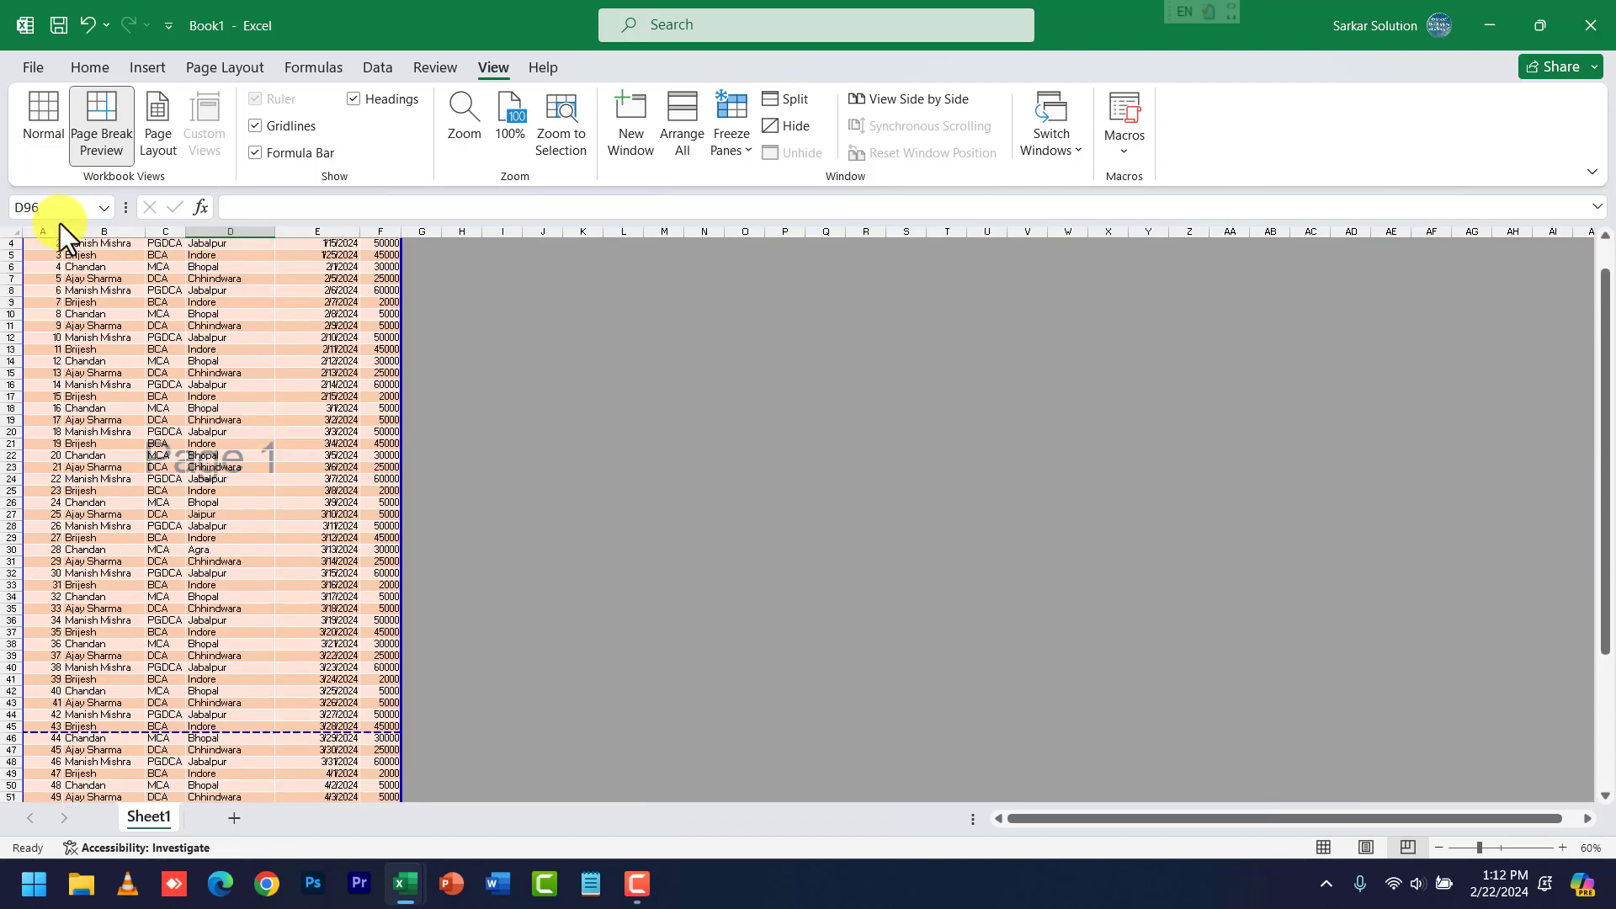
{"action": "scroll", "coordinate": [286, 421], "scroll_direction": "up", "scroll_amount": 5}
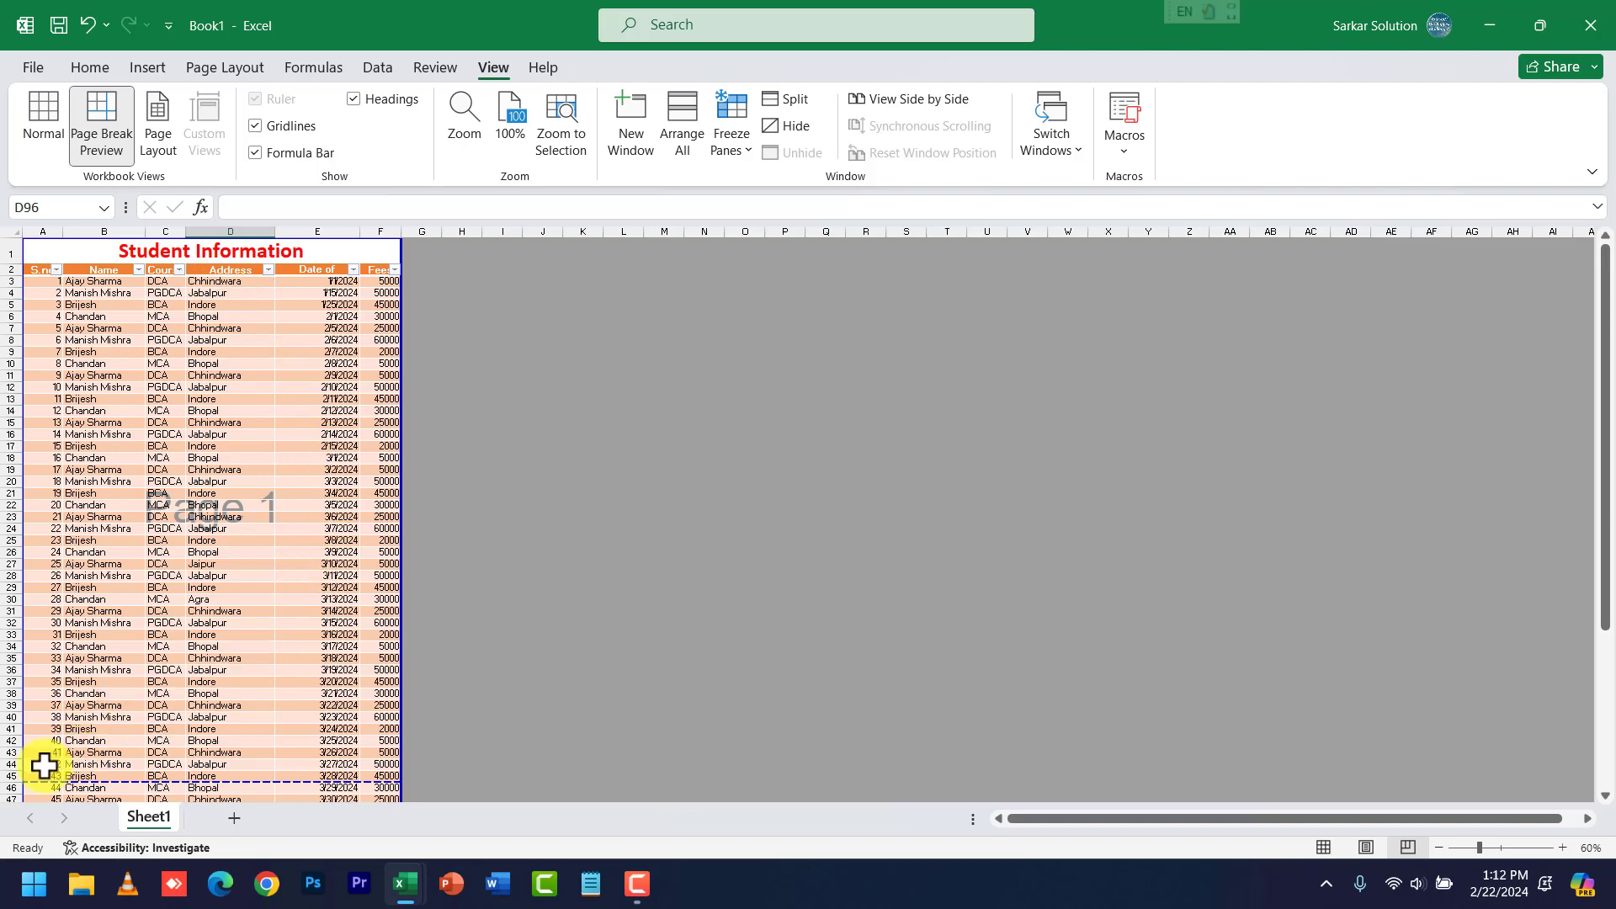
{"action": "scroll", "coordinate": [361, 714], "scroll_direction": "down", "scroll_amount": 7}
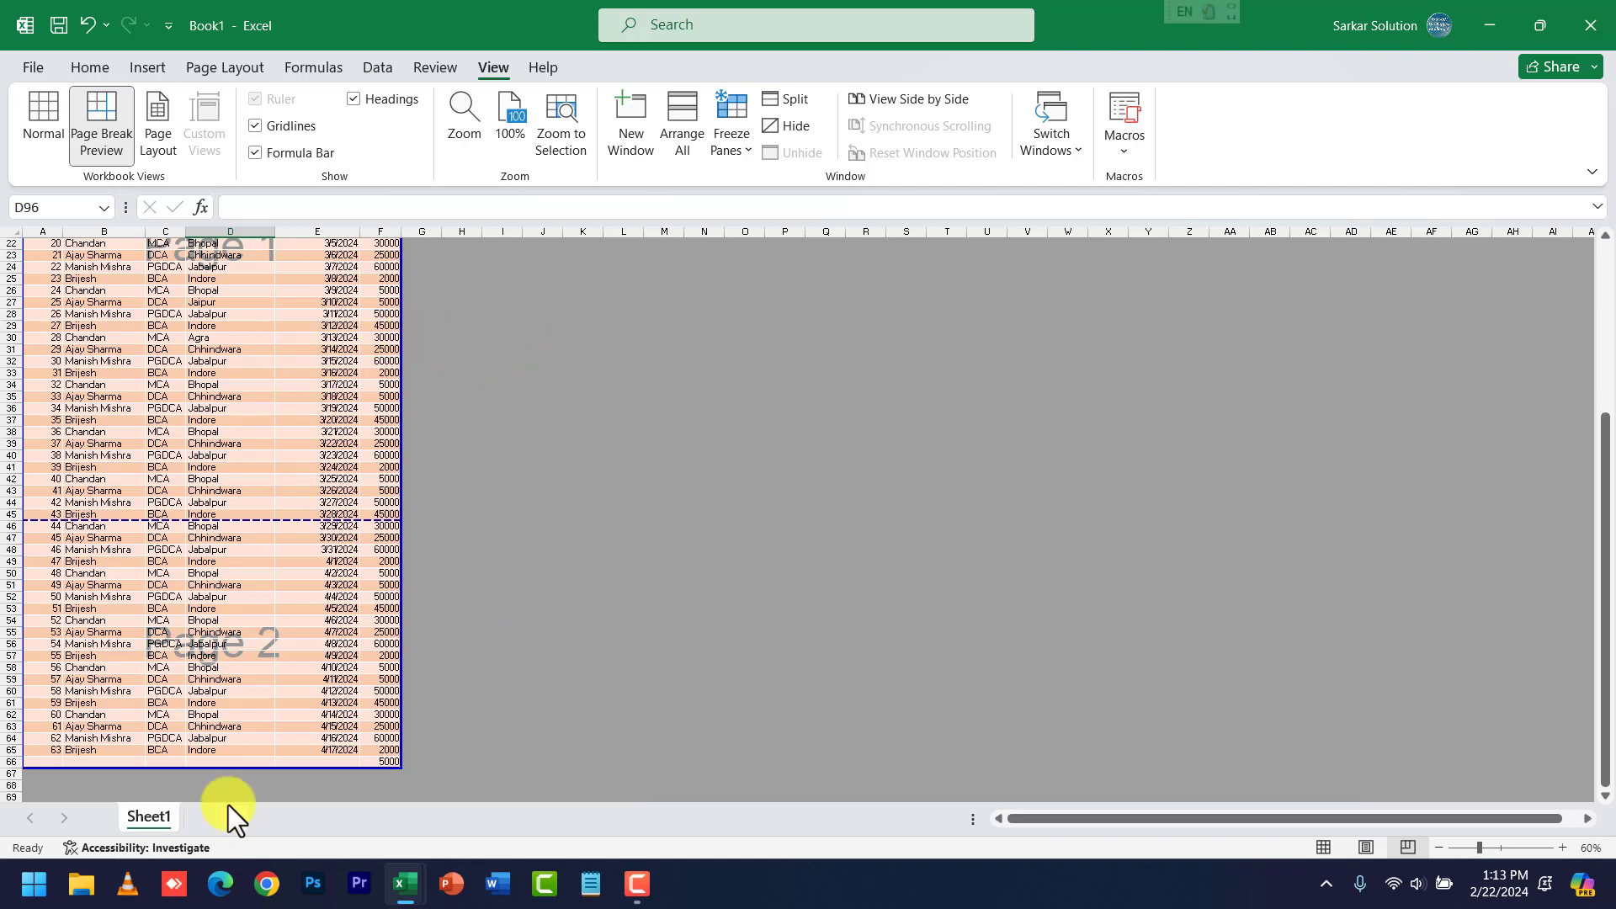
Return to Normal view and widen columns B, E and D of the student table.
{"action": "left_click", "coordinate": [43, 125]}
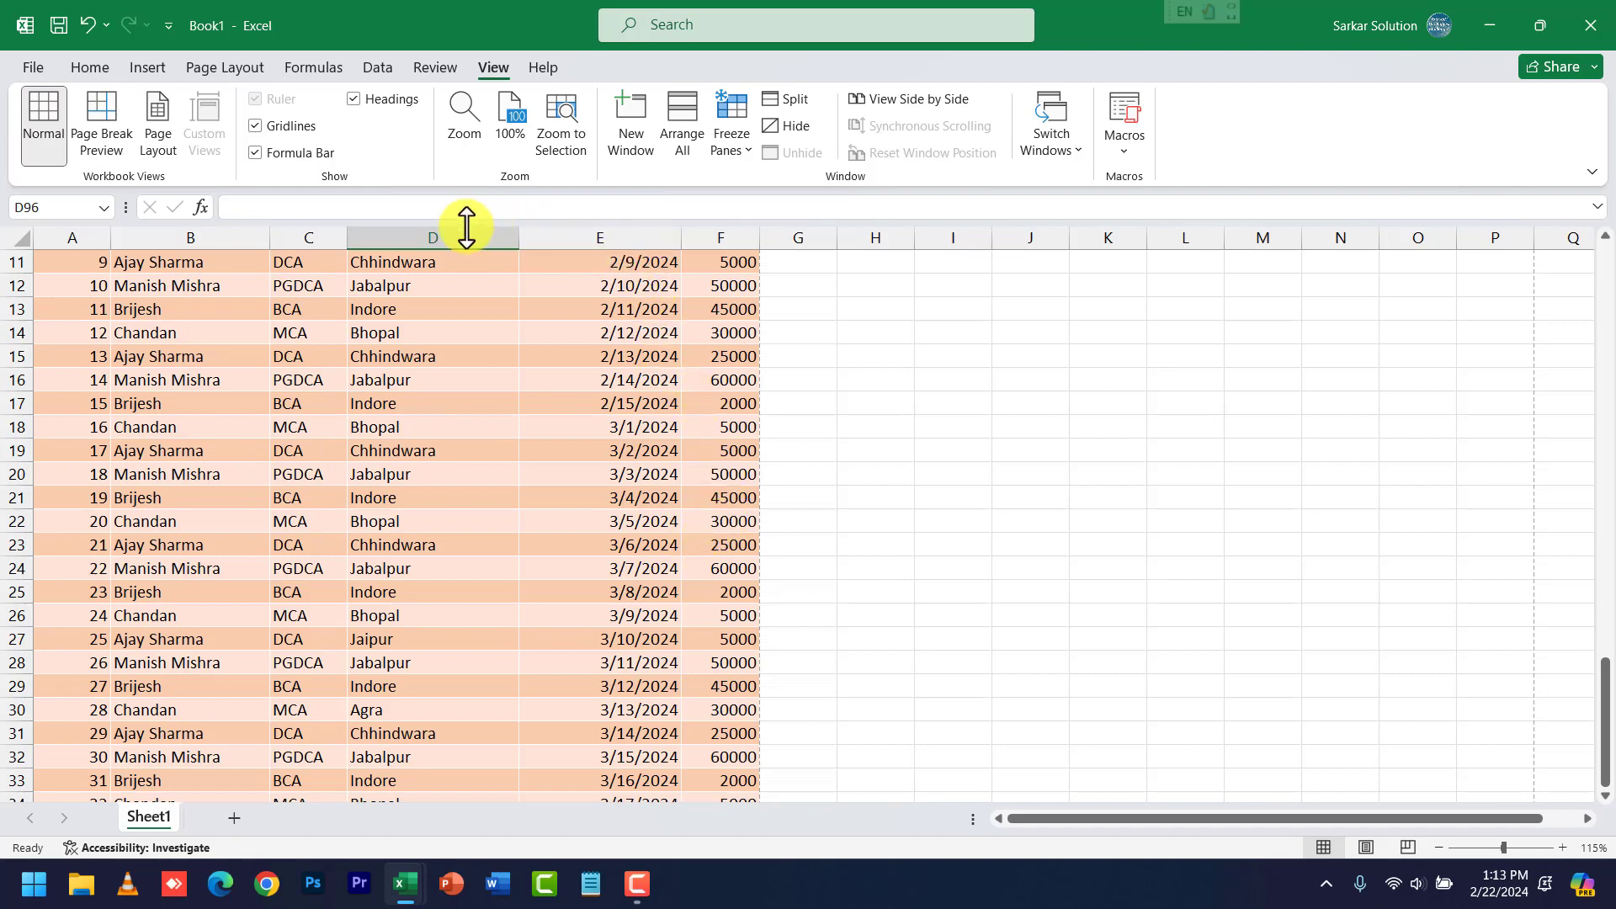
{"action": "left_click_drag", "start_coordinate": [269, 239], "coordinate": [282, 239]}
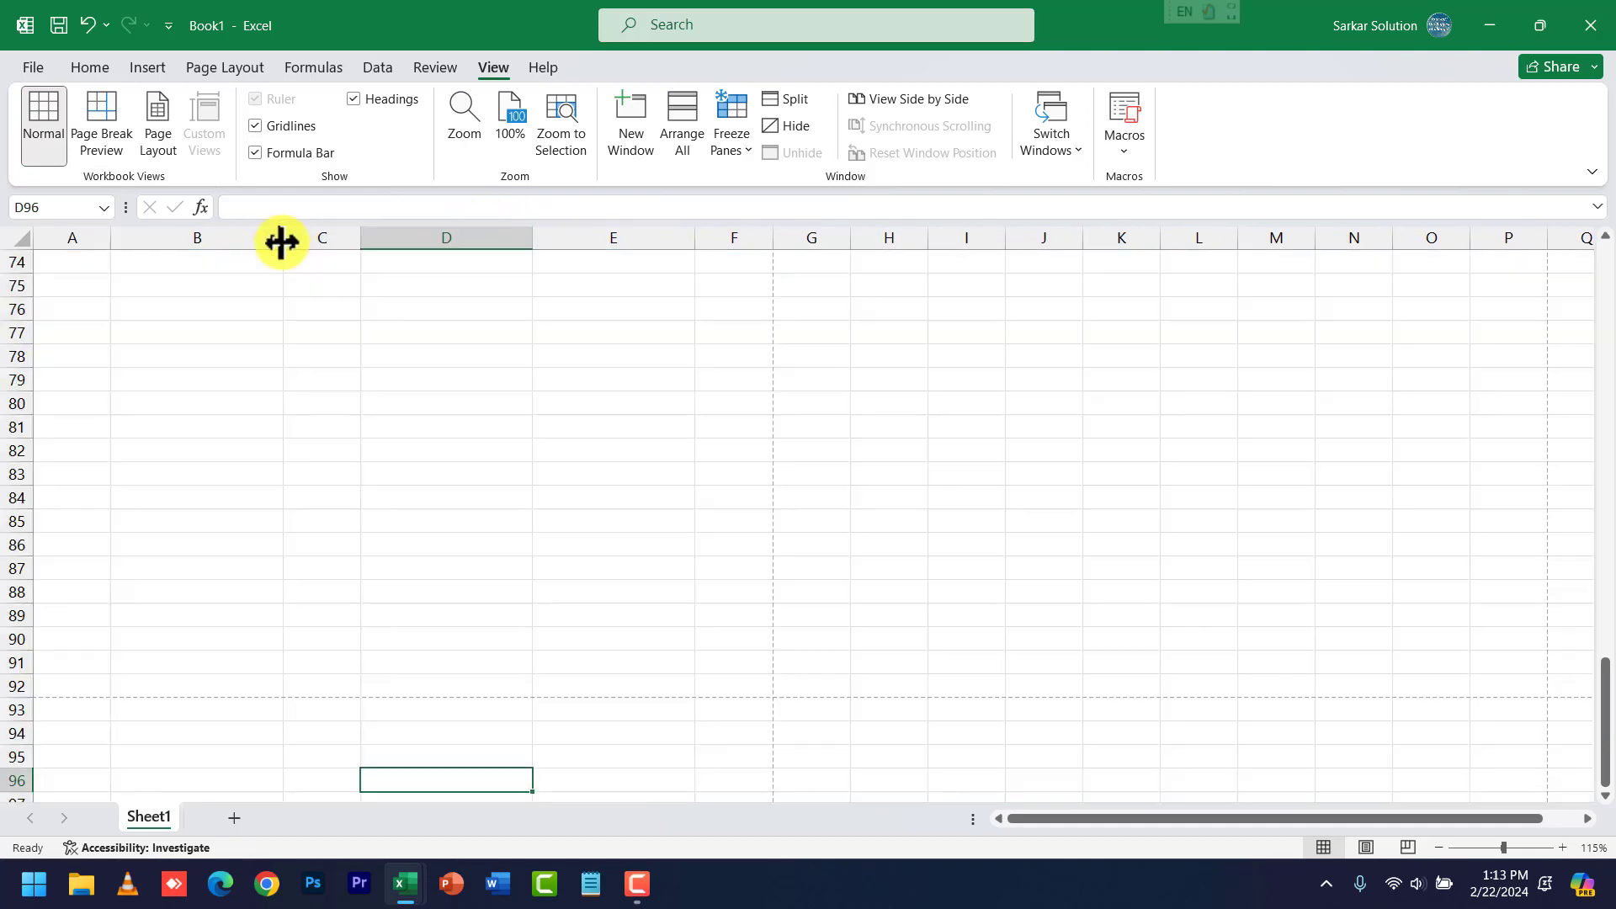
{"action": "scroll", "coordinate": [596, 595], "scroll_direction": "up", "scroll_amount": 14}
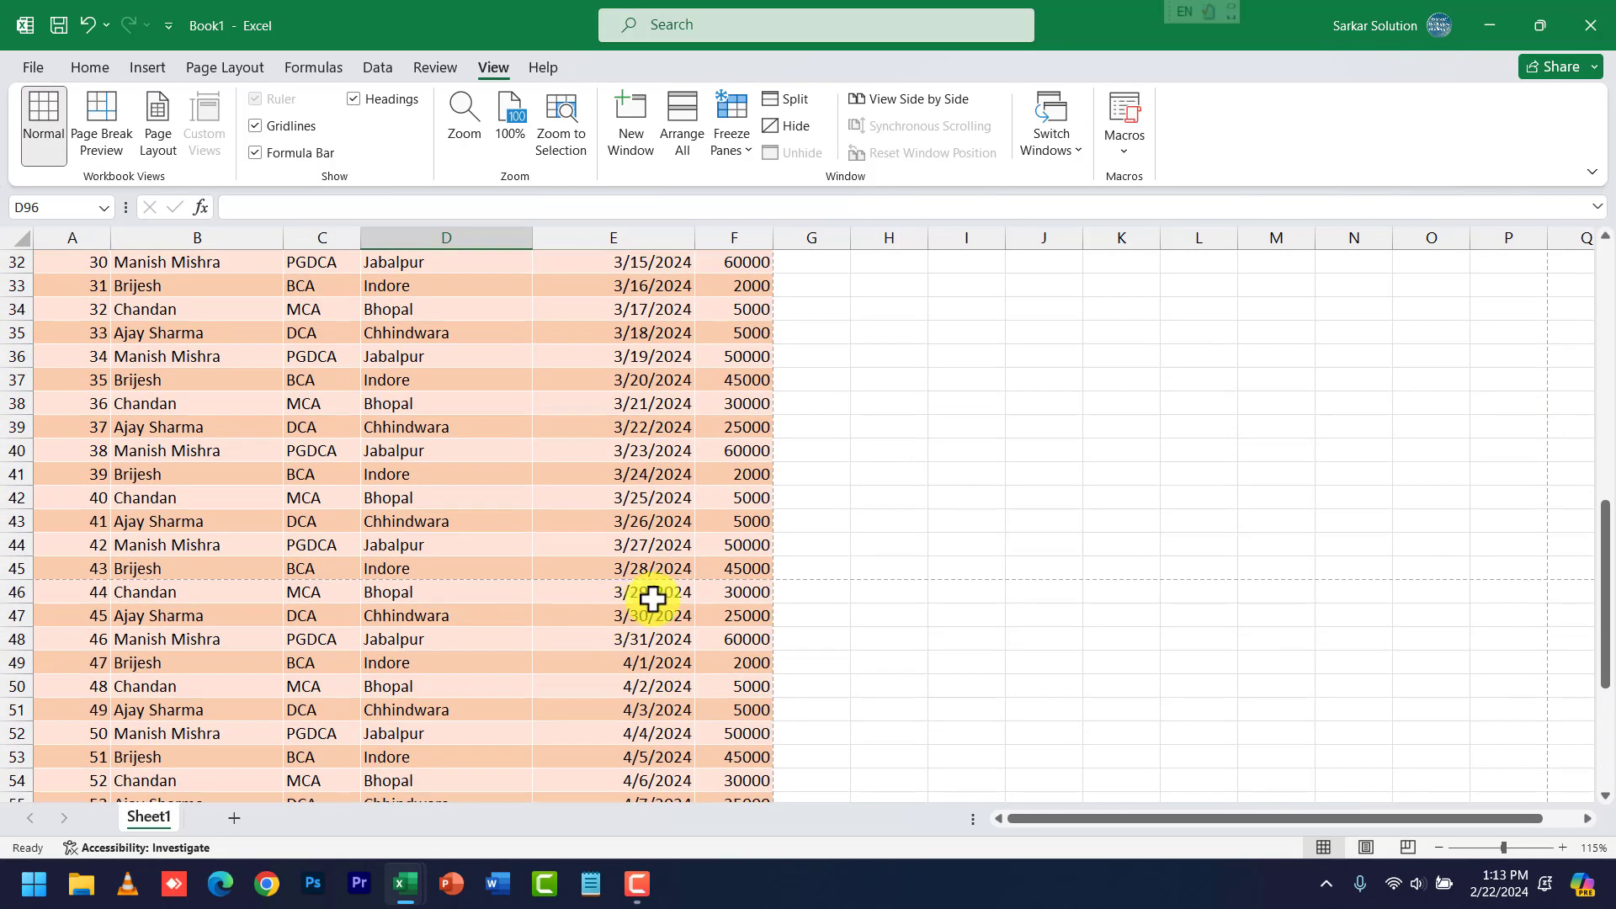
{"action": "scroll", "coordinate": [652, 627], "scroll_direction": "up", "scroll_amount": 6}
{"action": "left_click_drag", "start_coordinate": [695, 236], "coordinate": [722, 234]}
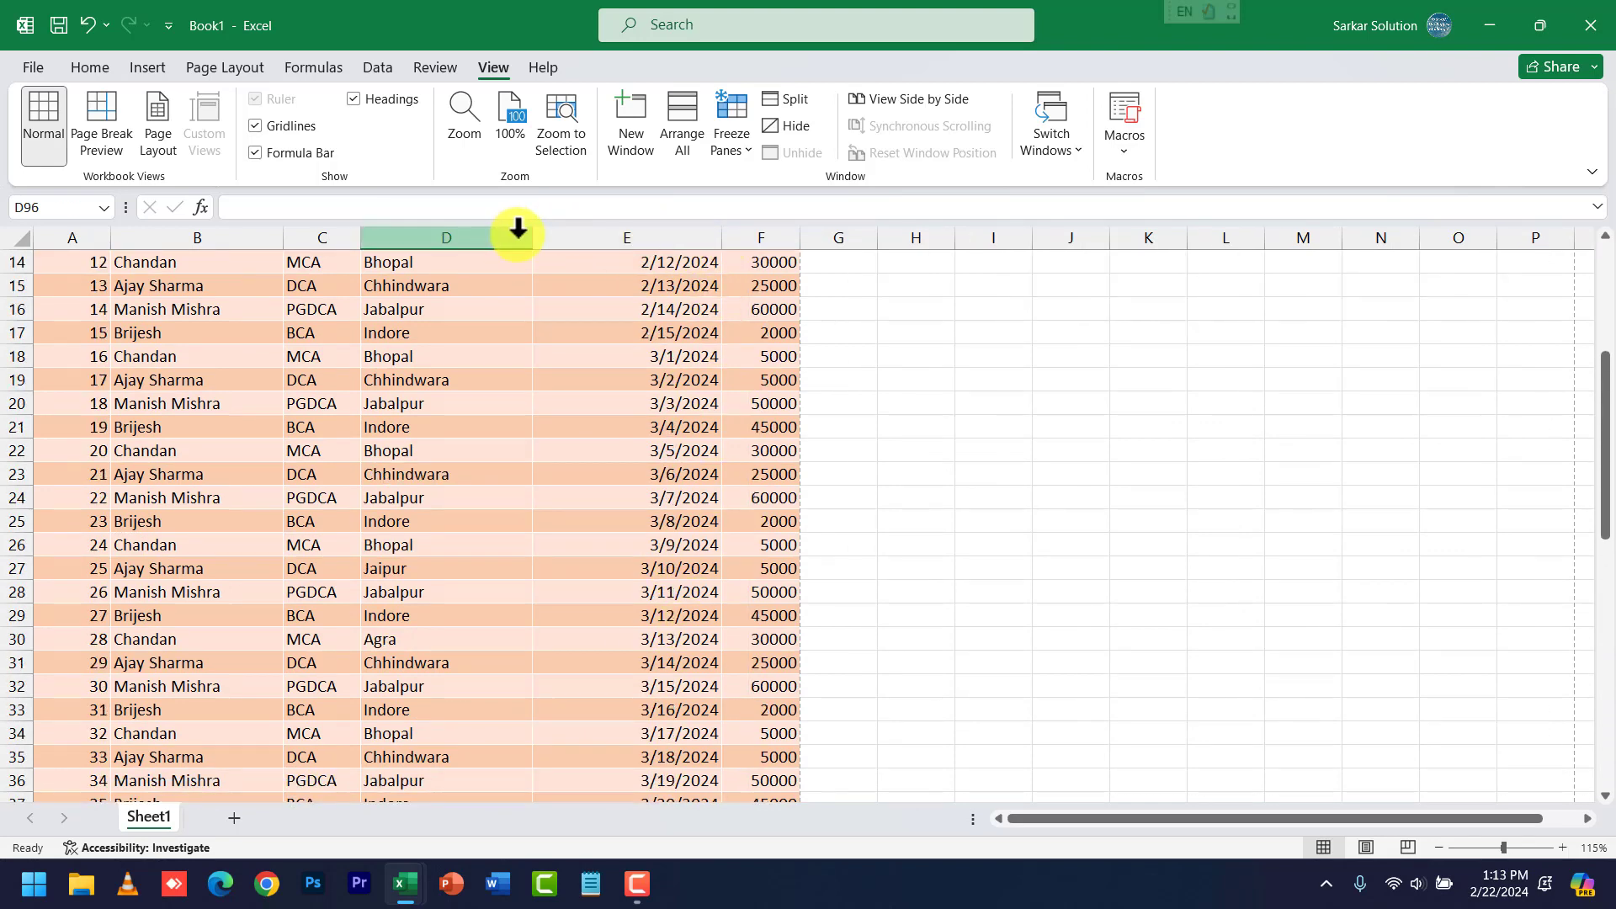
{"action": "left_click_drag", "start_coordinate": [530, 236], "coordinate": [566, 244]}
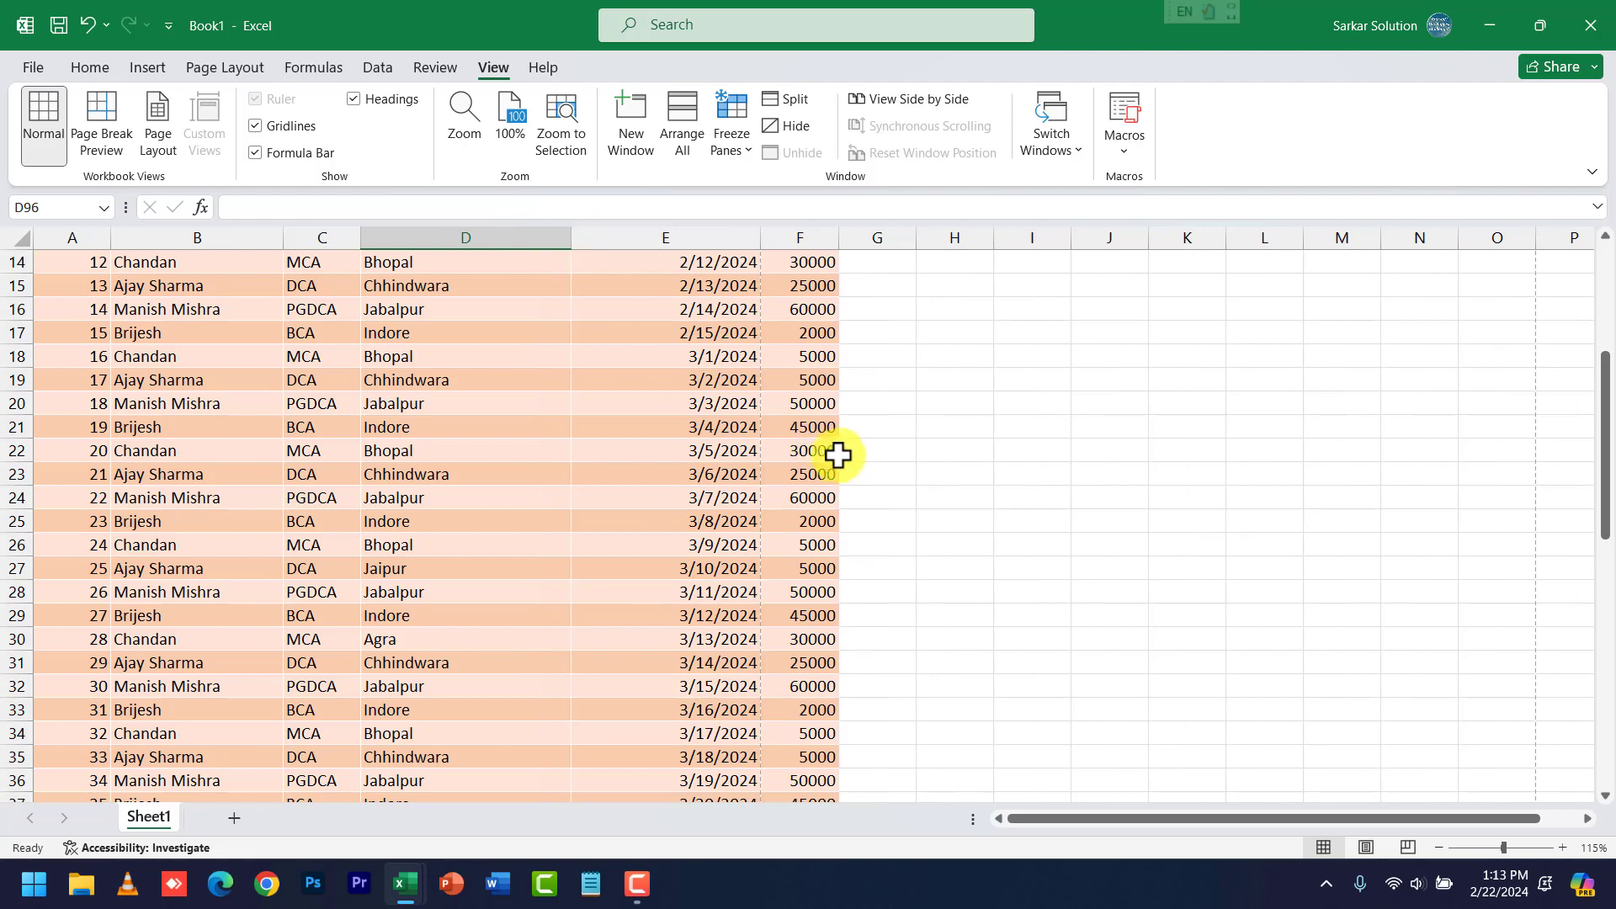
Show the sheet in Page Break Preview, review all its pages in the print preview, and return to the sheet.
{"action": "left_click", "coordinate": [113, 117]}
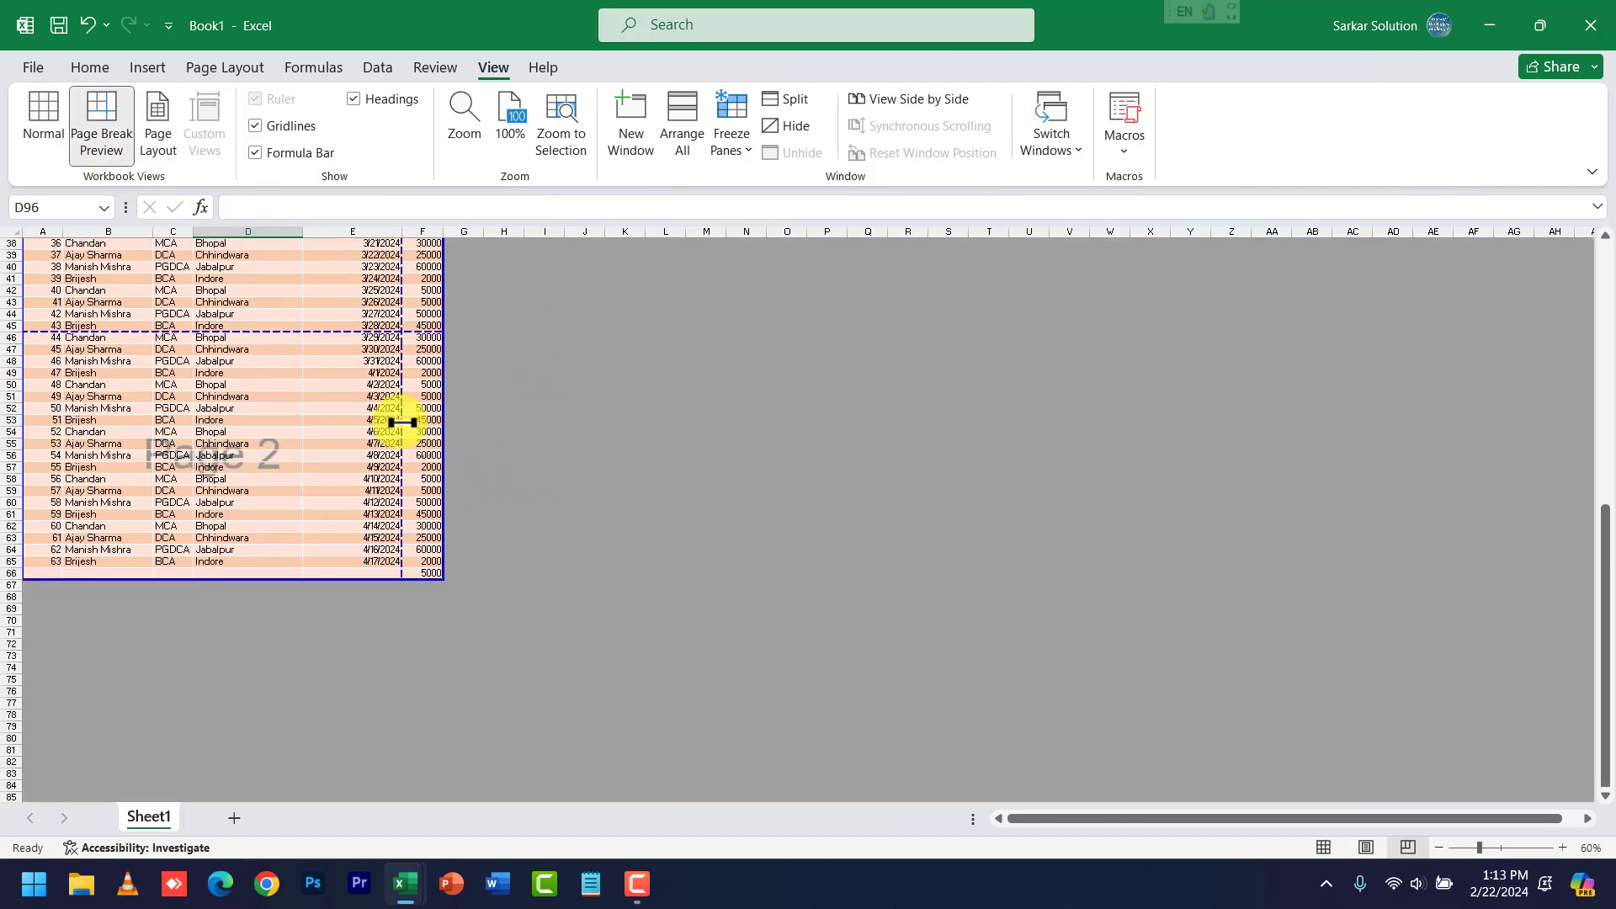
{"action": "scroll", "coordinate": [402, 422], "scroll_direction": "up", "scroll_amount": 10}
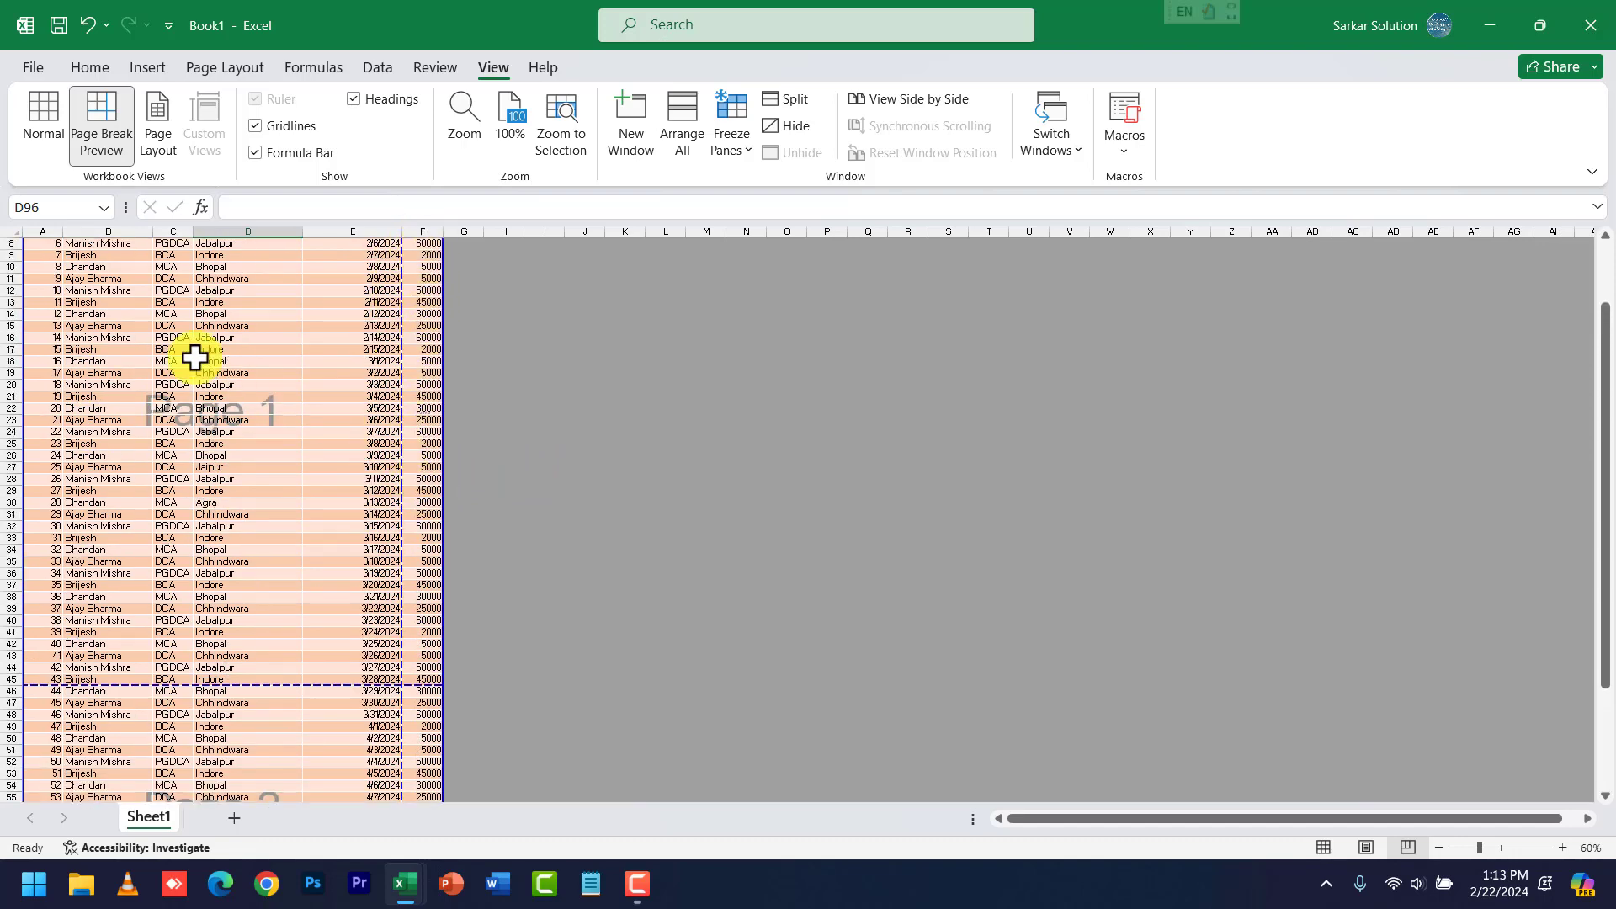
{"action": "left_click", "coordinate": [44, 67]}
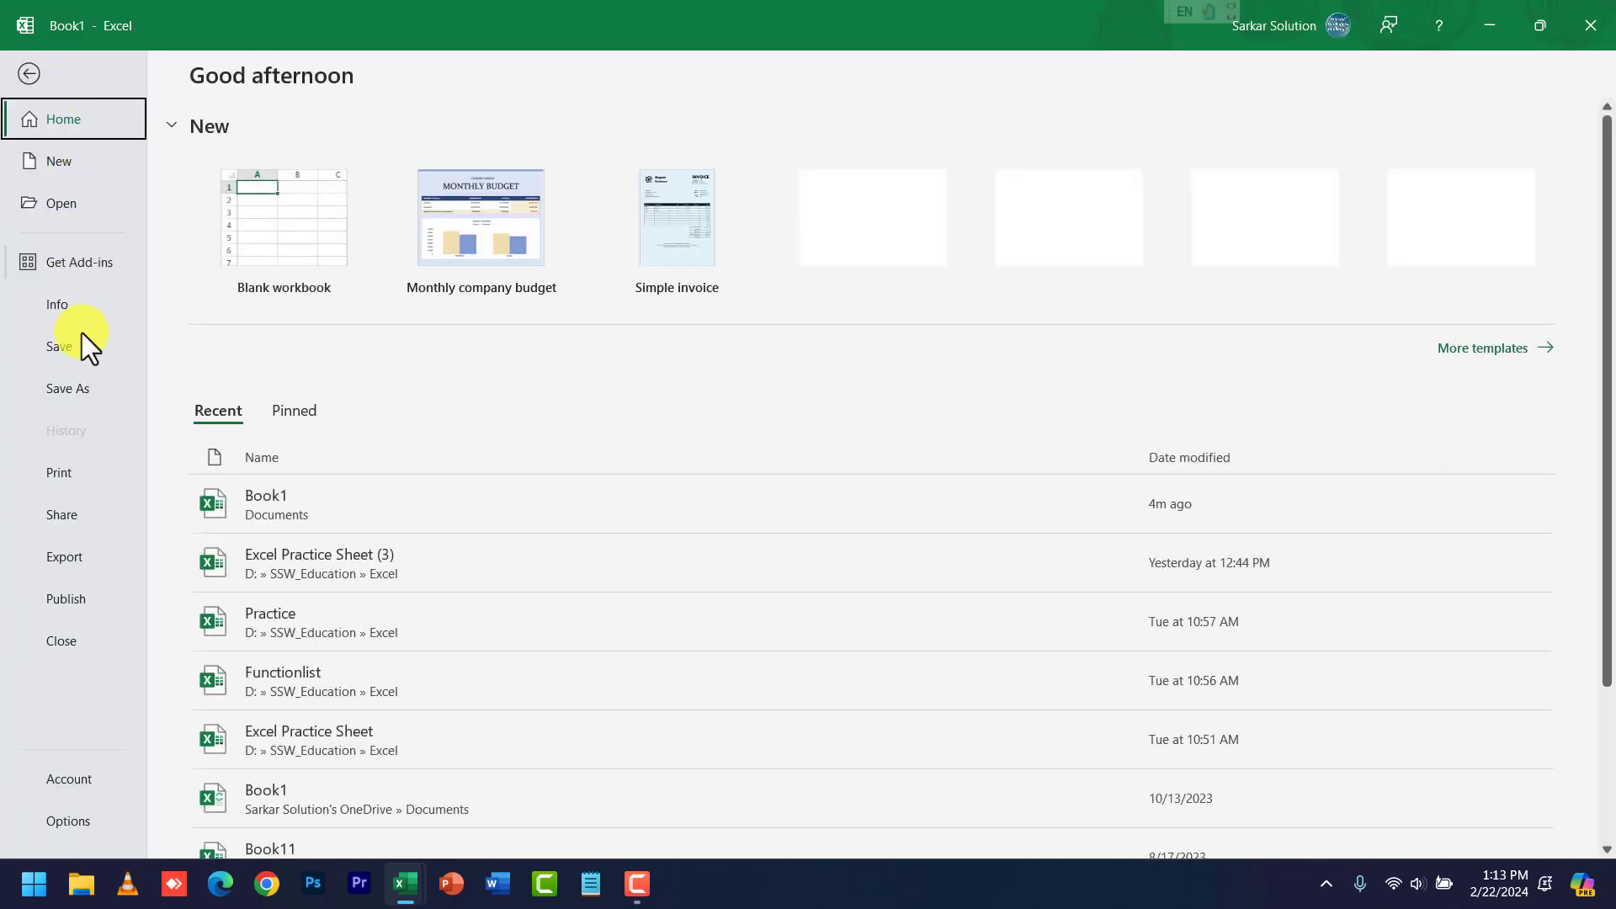
{"action": "left_click", "coordinate": [66, 481]}
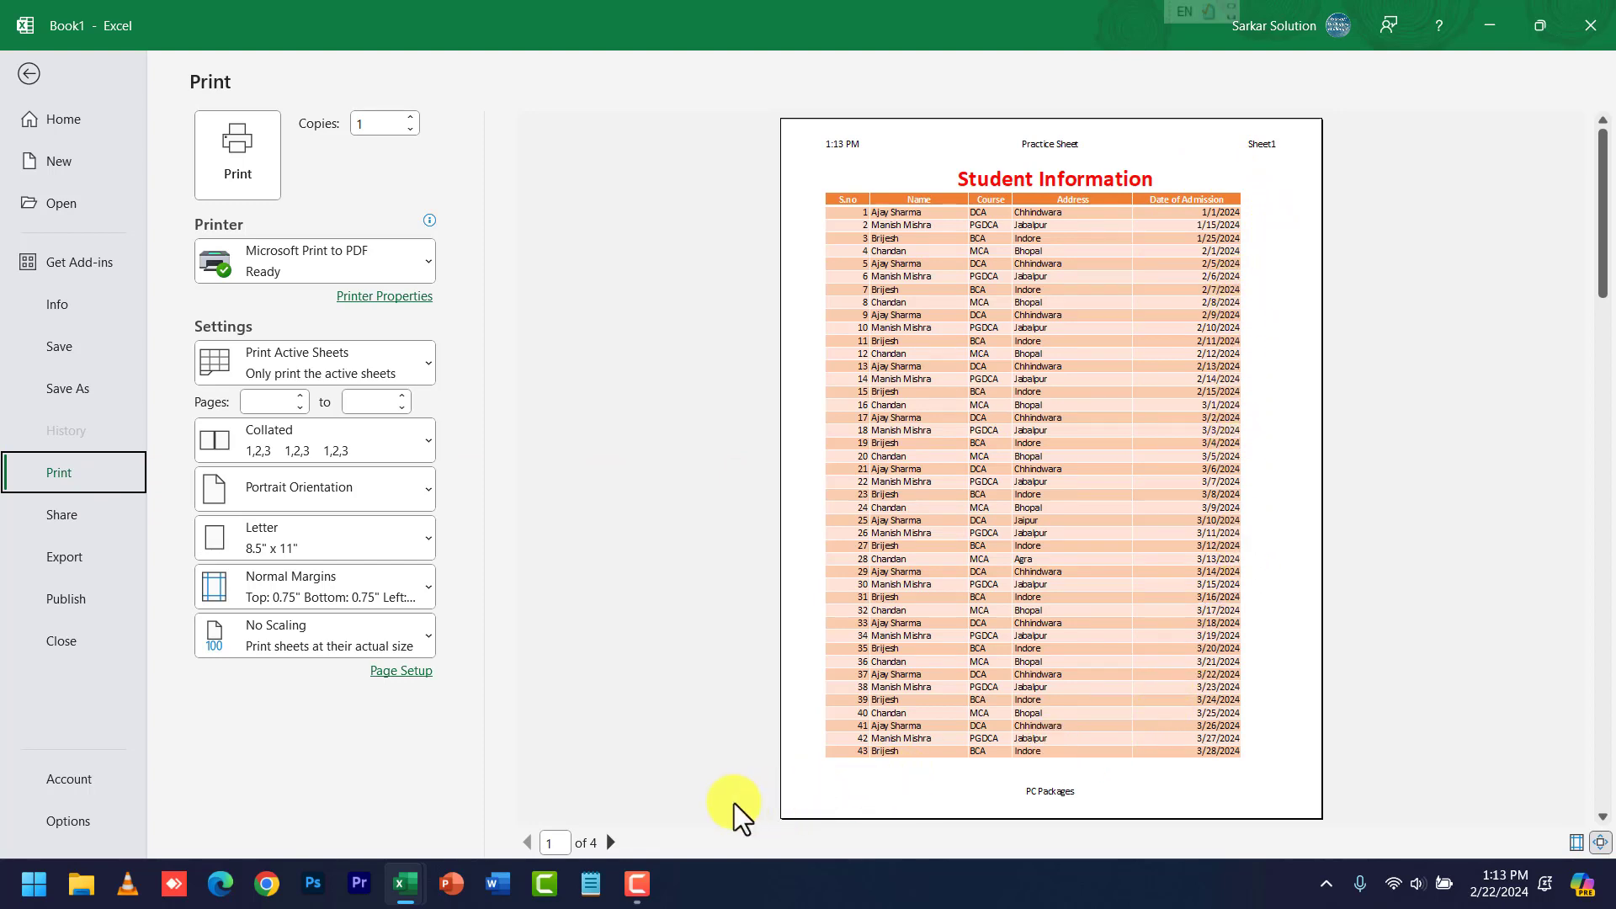
{"action": "left_click", "coordinate": [614, 842]}
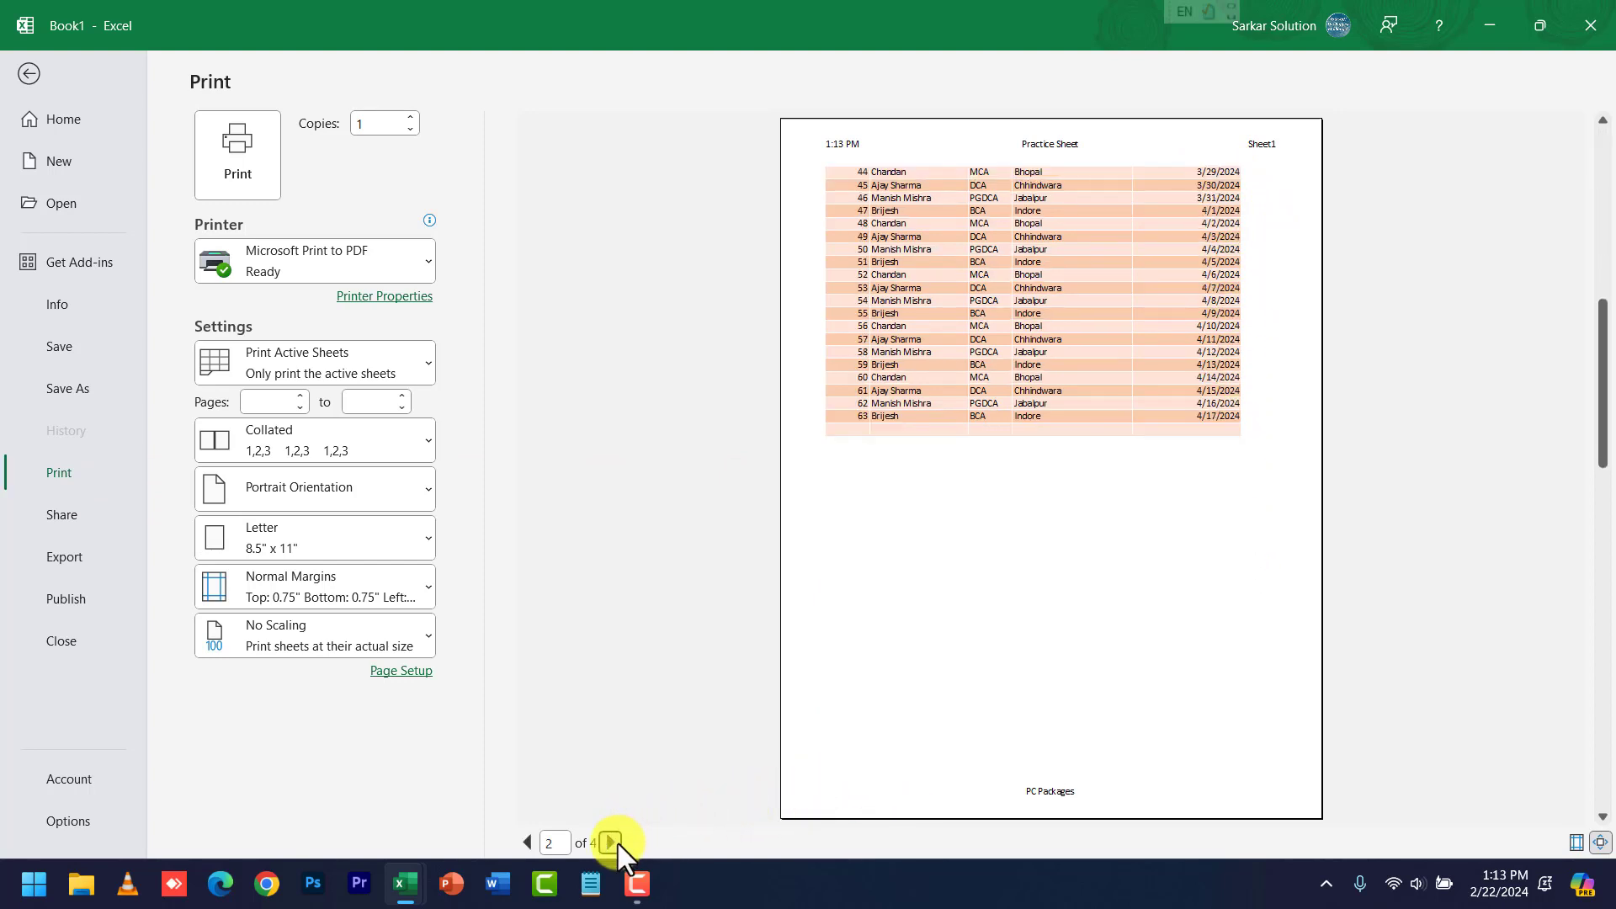
{"action": "left_click", "coordinate": [612, 842]}
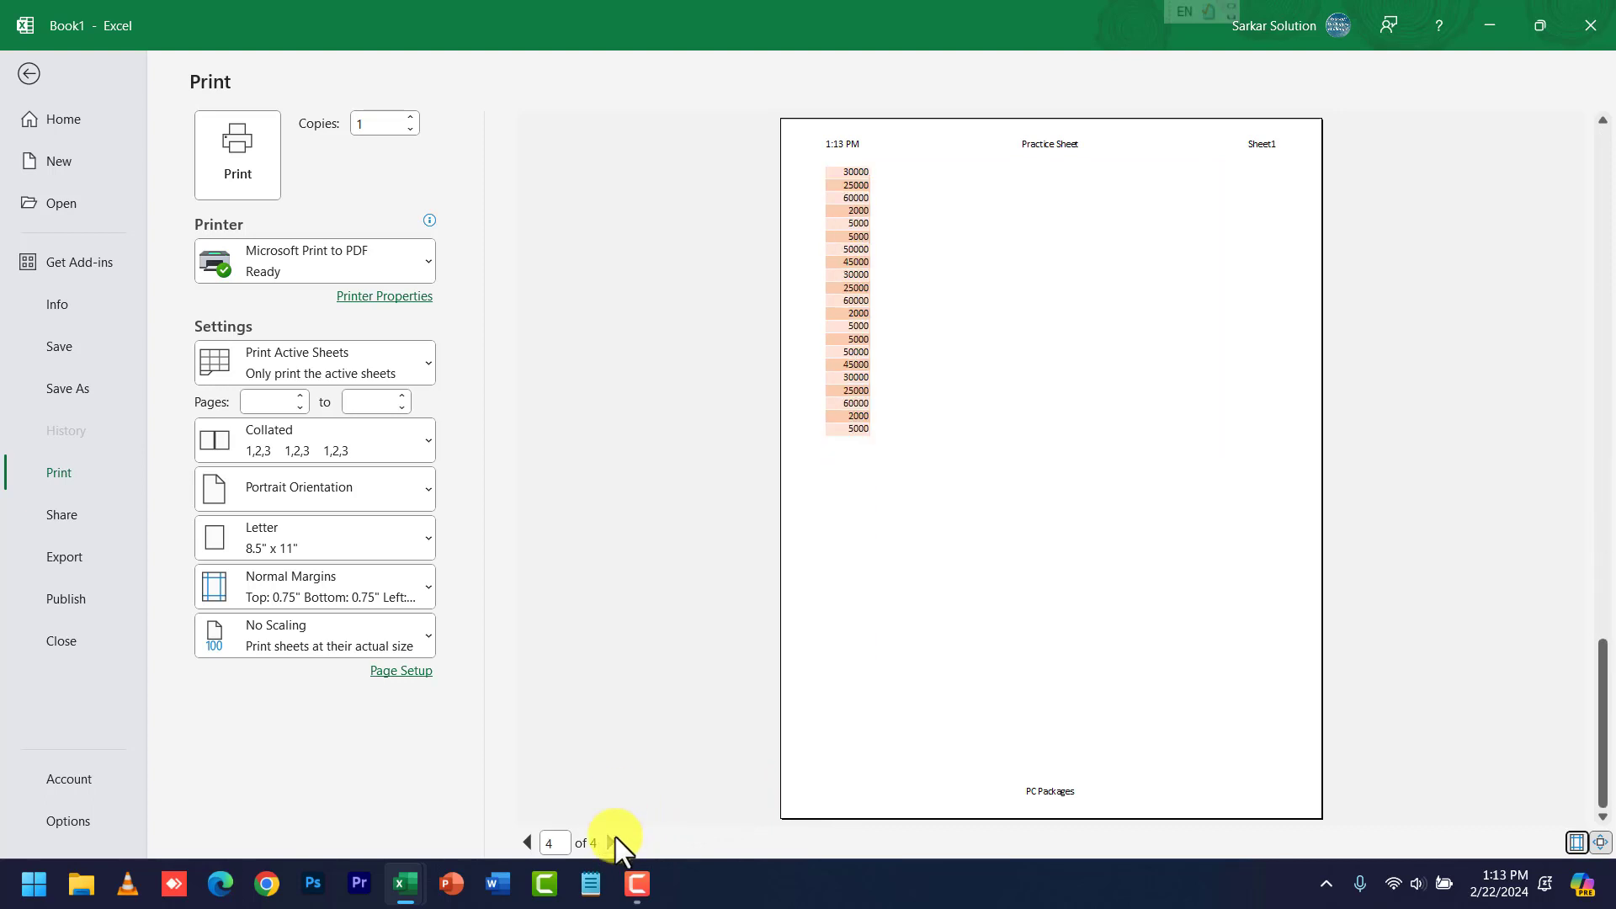
{"action": "left_click", "coordinate": [527, 843]}
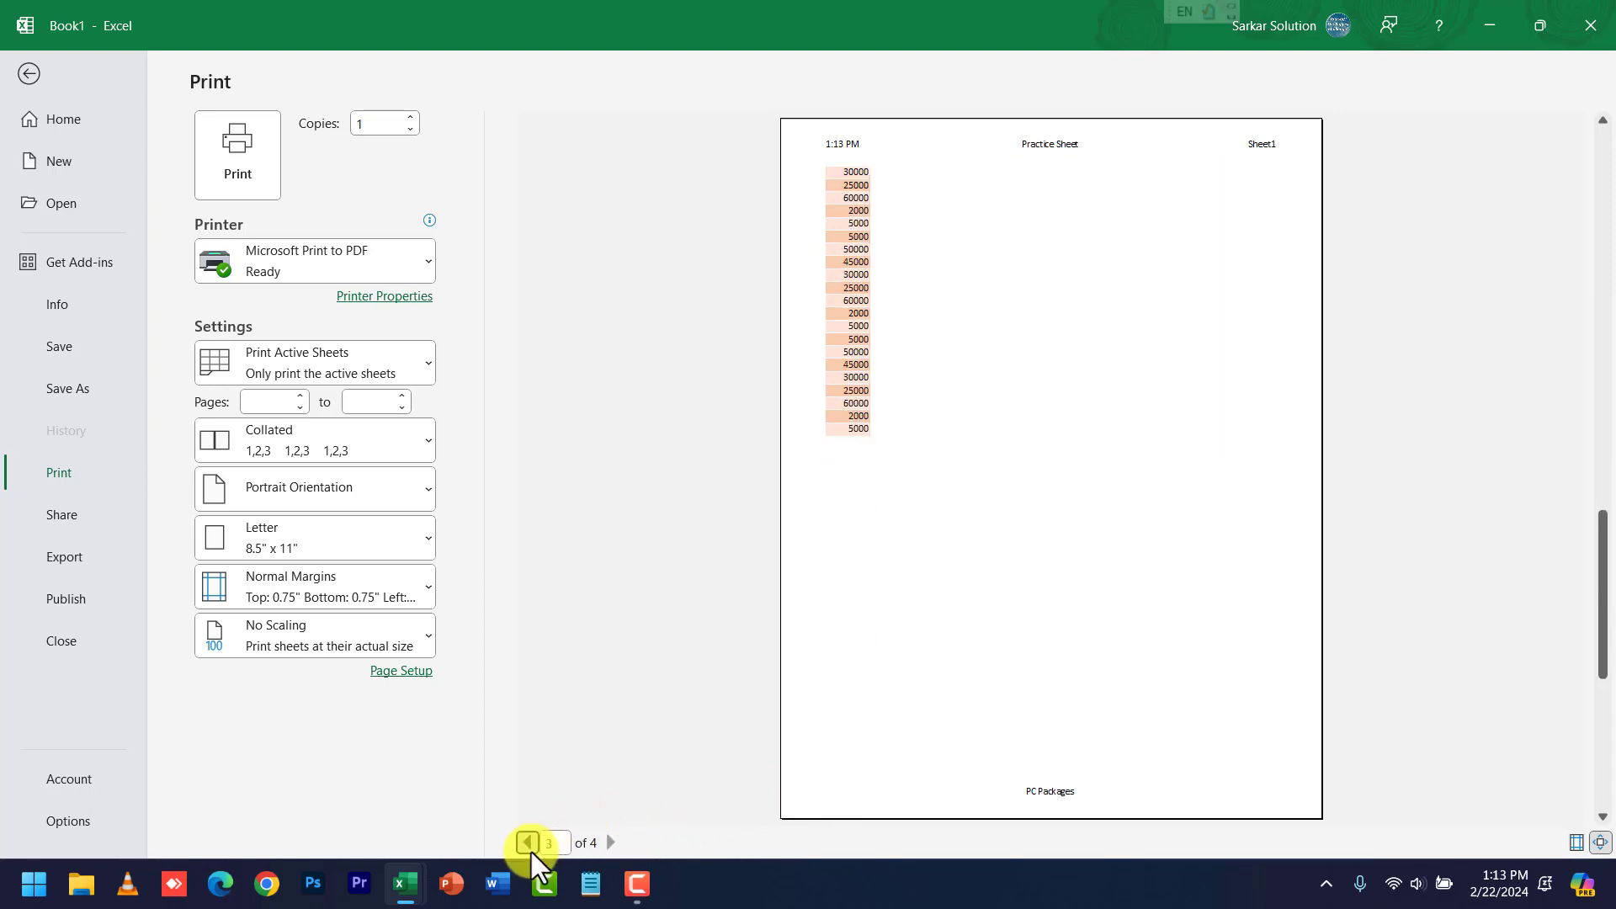
{"action": "left_click", "coordinate": [528, 842]}
{"action": "left_click", "coordinate": [28, 74]}
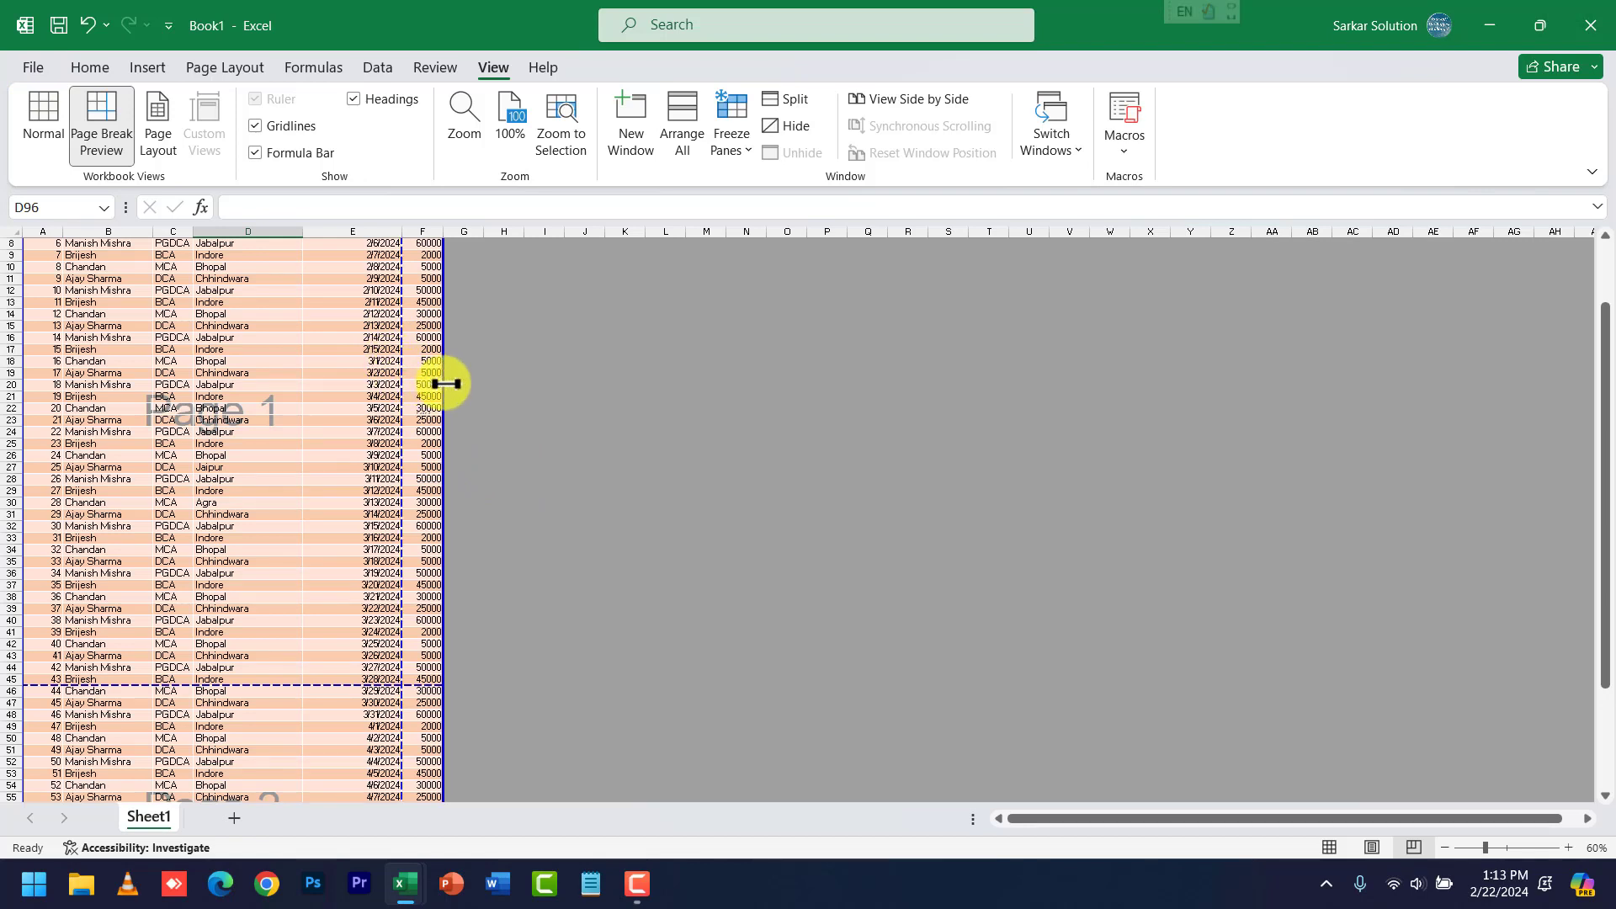
Move the vertical page break beyond column F so the Fees column prints on page 1, and check it in the print preview.
{"action": "left_click_drag", "start_coordinate": [445, 384], "coordinate": [446, 387]}
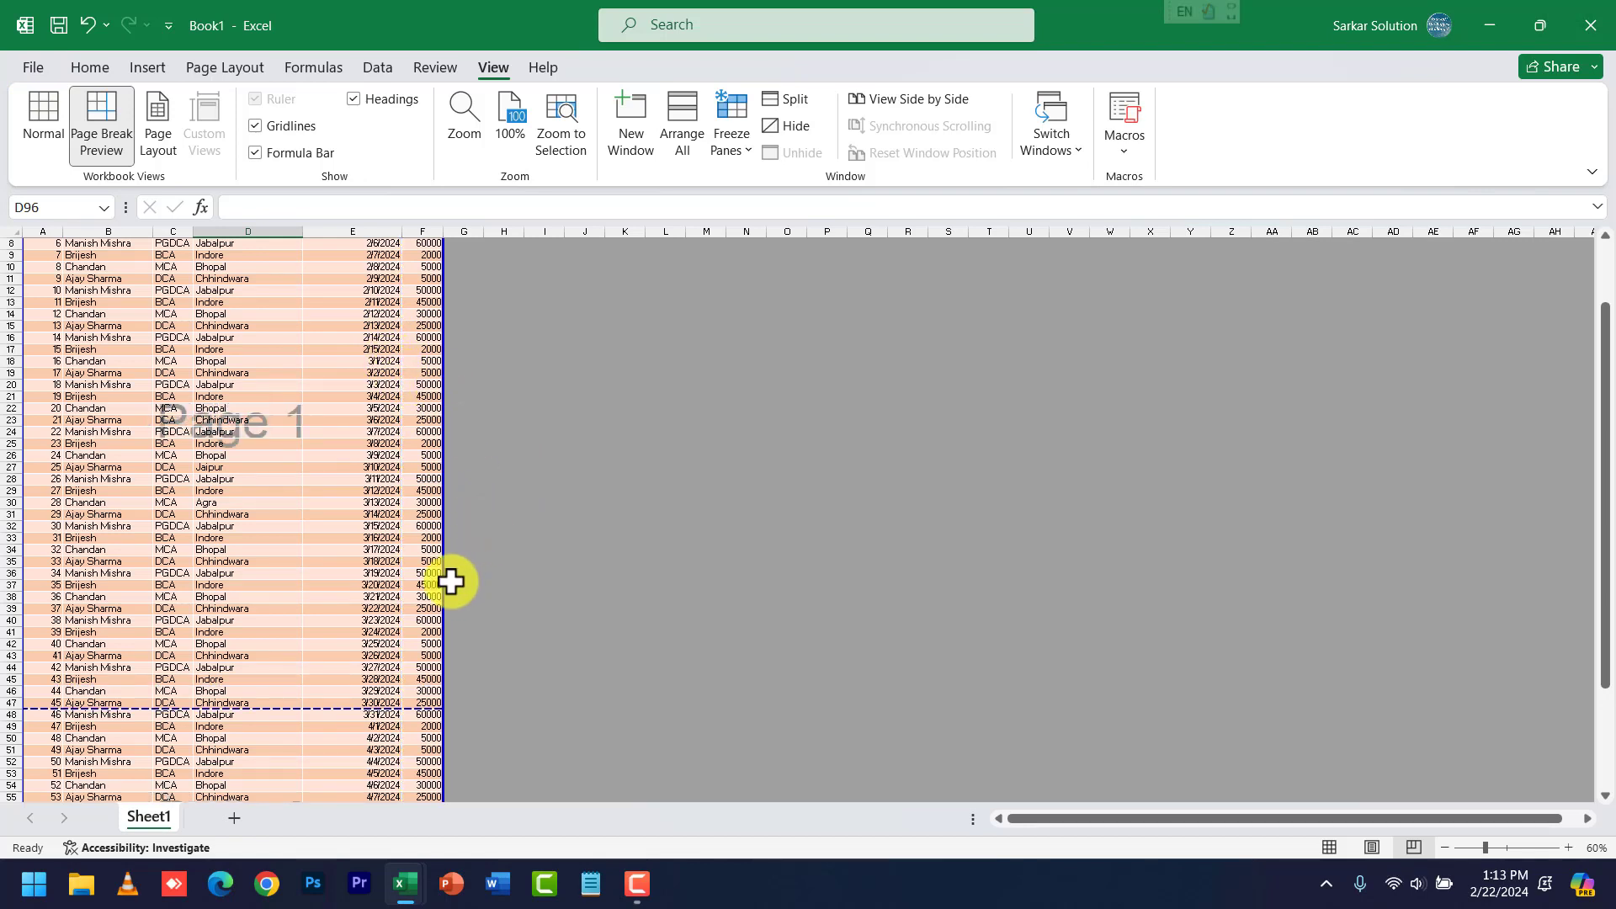
{"action": "left_click", "coordinate": [33, 67]}
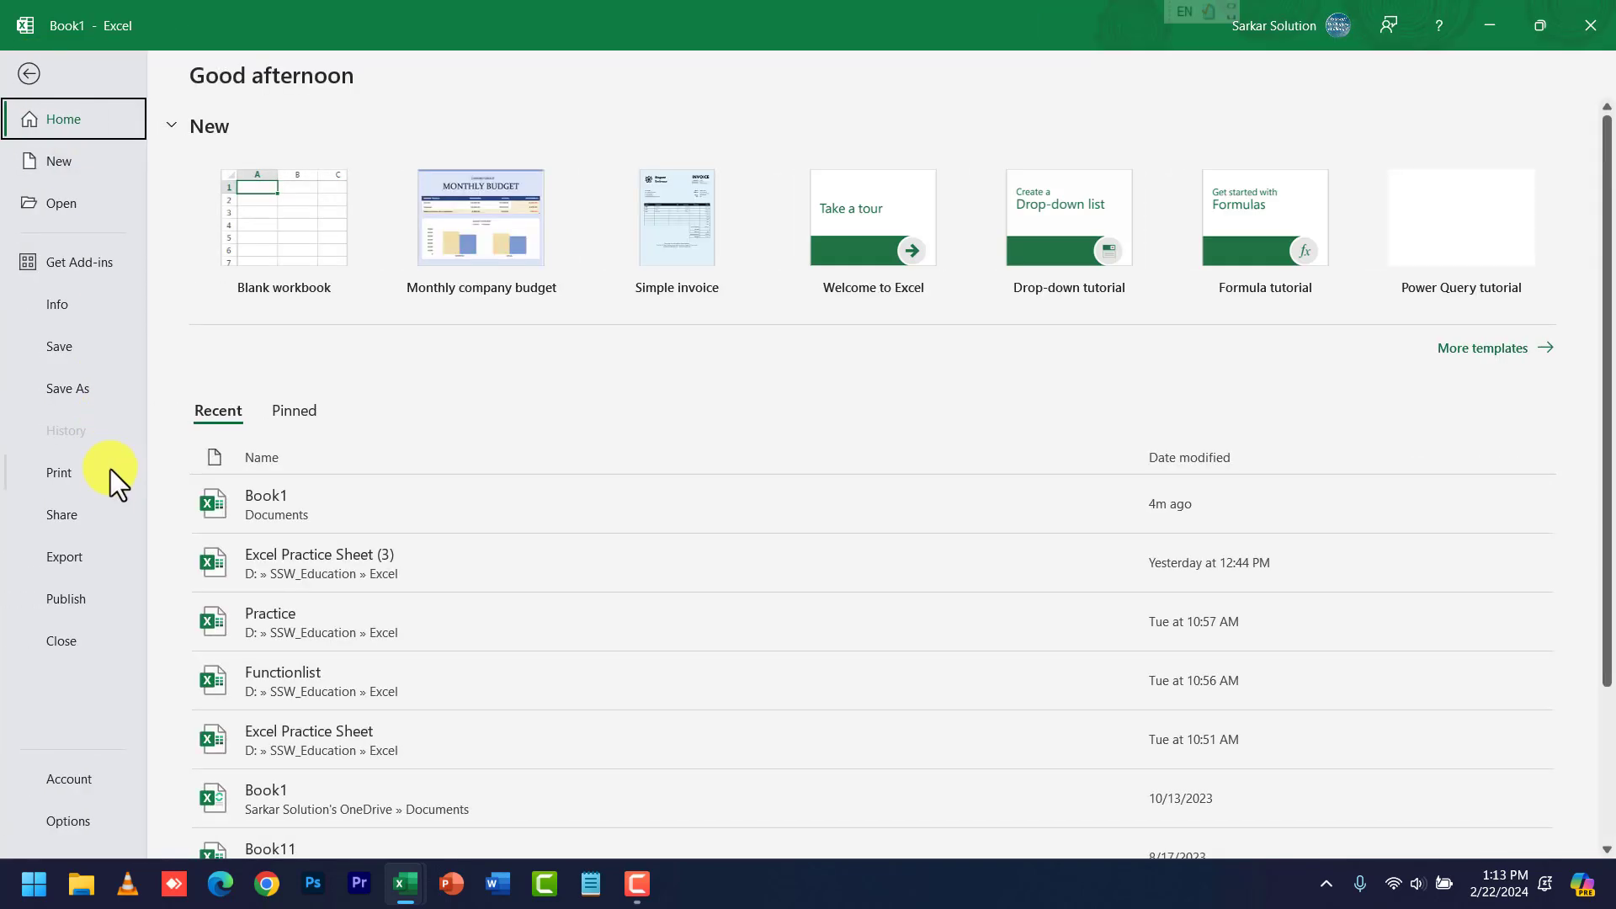
{"action": "left_click", "coordinate": [109, 475]}
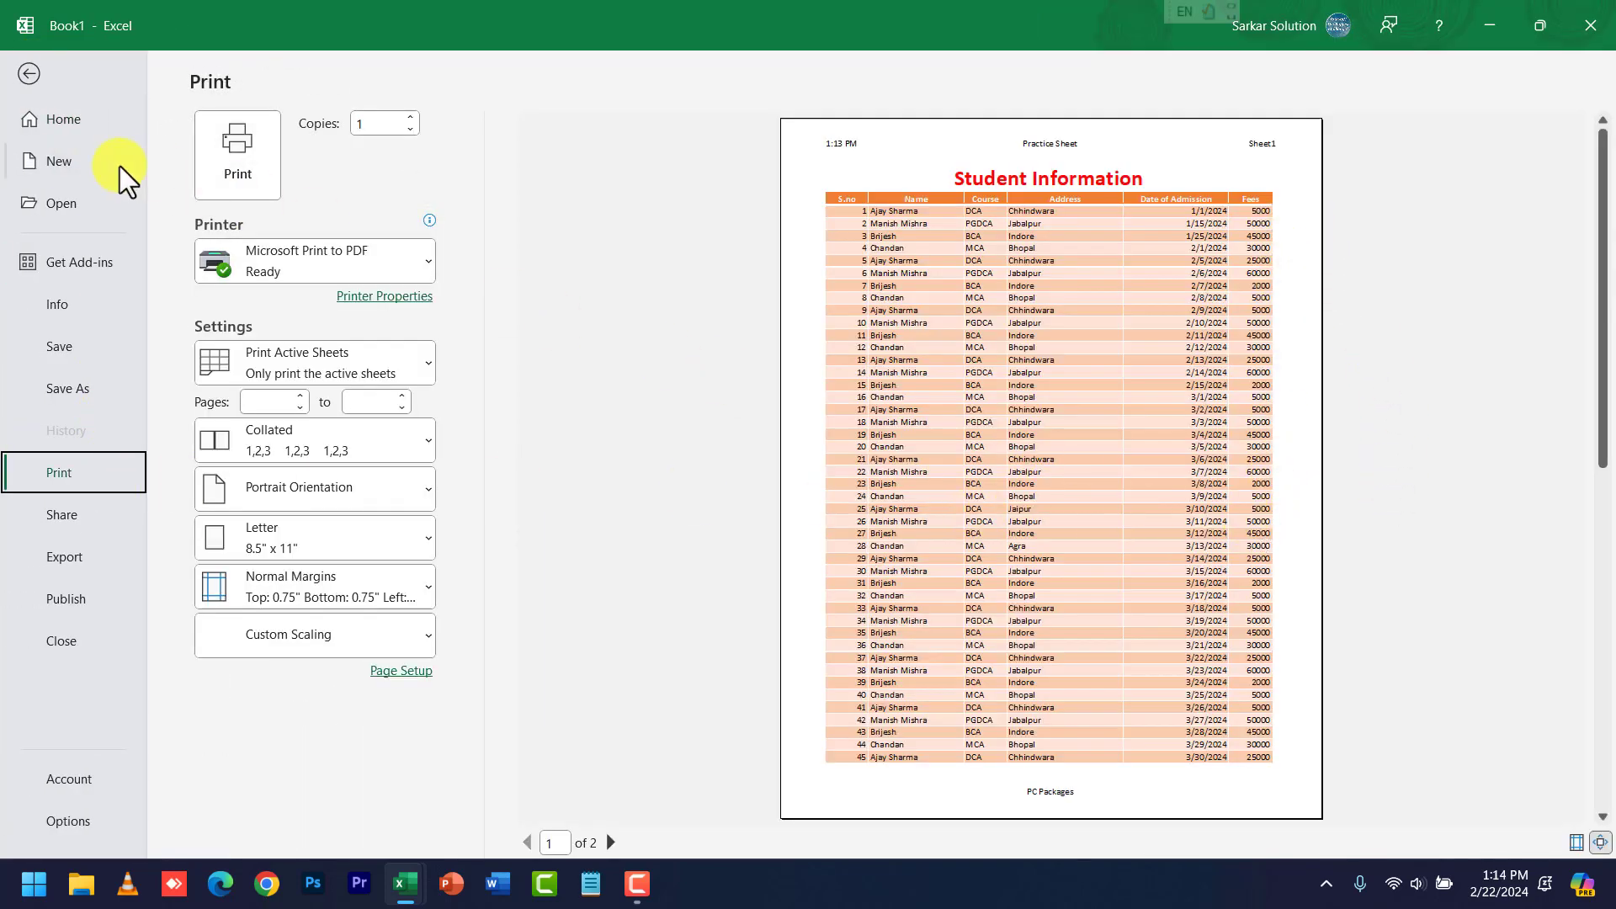
{"action": "left_click", "coordinate": [29, 74]}
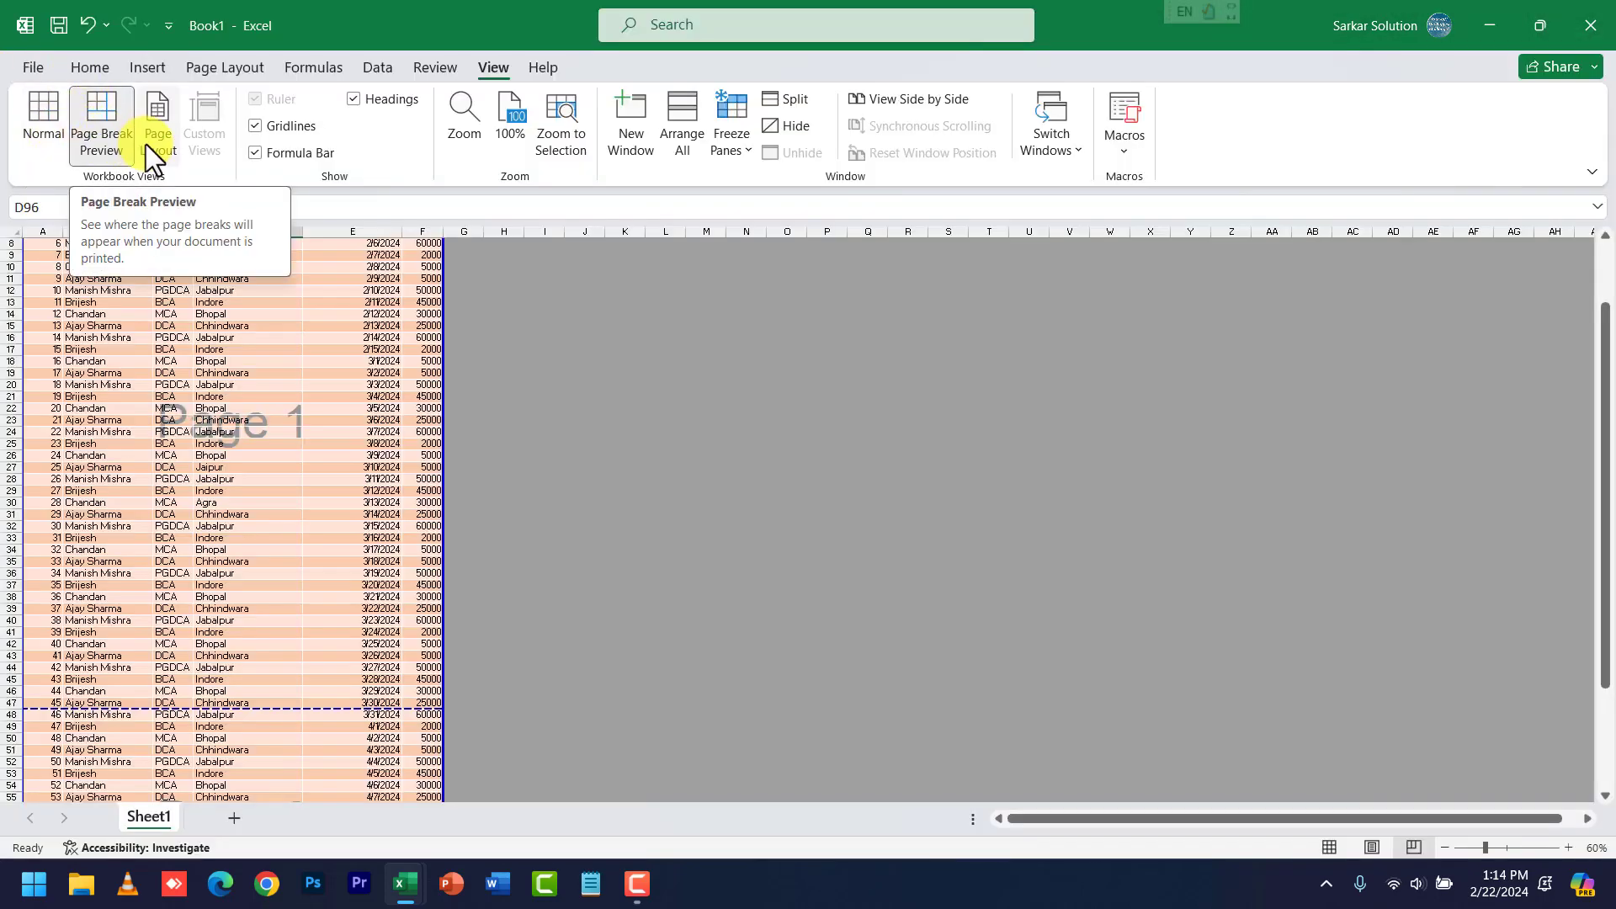
Return the sheet to Normal view and zoom in by several levels.
{"action": "left_click", "coordinate": [32, 109]}
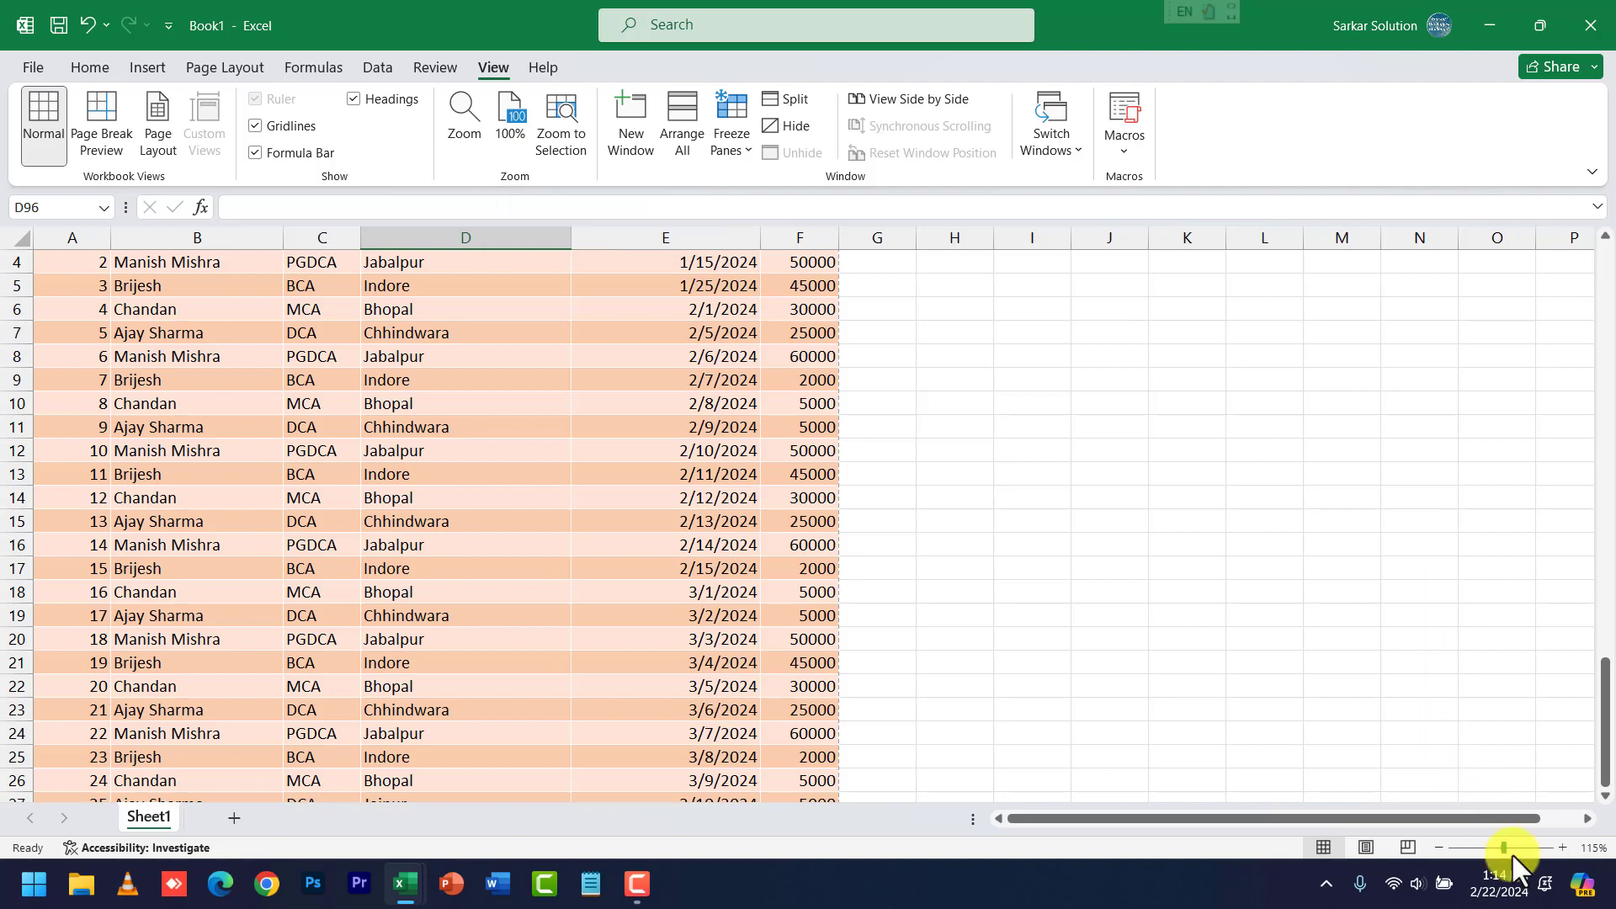
{"action": "left_click", "coordinate": [1560, 846]}
{"action": "left_click", "coordinate": [1559, 846]}
{"action": "left_click", "coordinate": [1560, 847]}
{"action": "left_click", "coordinate": [1560, 847]}
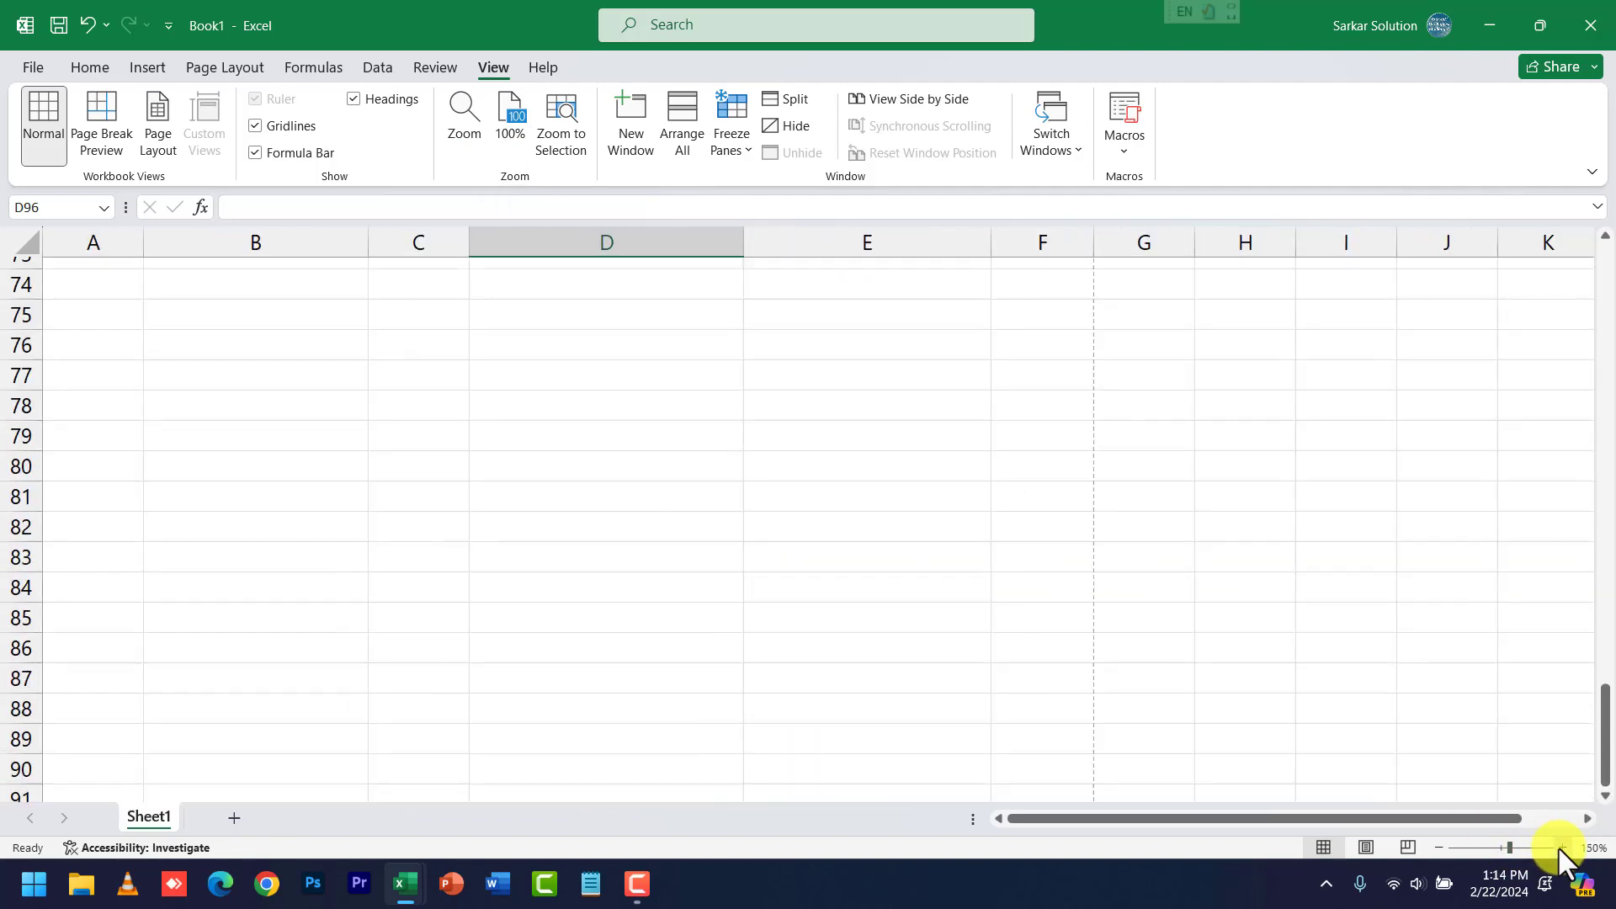
{"action": "left_click", "coordinate": [1560, 847]}
Zoom the sheet out to 70%.
{"action": "left_click", "coordinate": [1439, 847]}
{"action": "left_click", "coordinate": [1439, 847]}
{"action": "left_click", "coordinate": [1439, 847]}
{"action": "left_click", "coordinate": [1439, 847]}
{"action": "left_click", "coordinate": [1439, 846]}
{"action": "left_click", "coordinate": [1439, 846]}
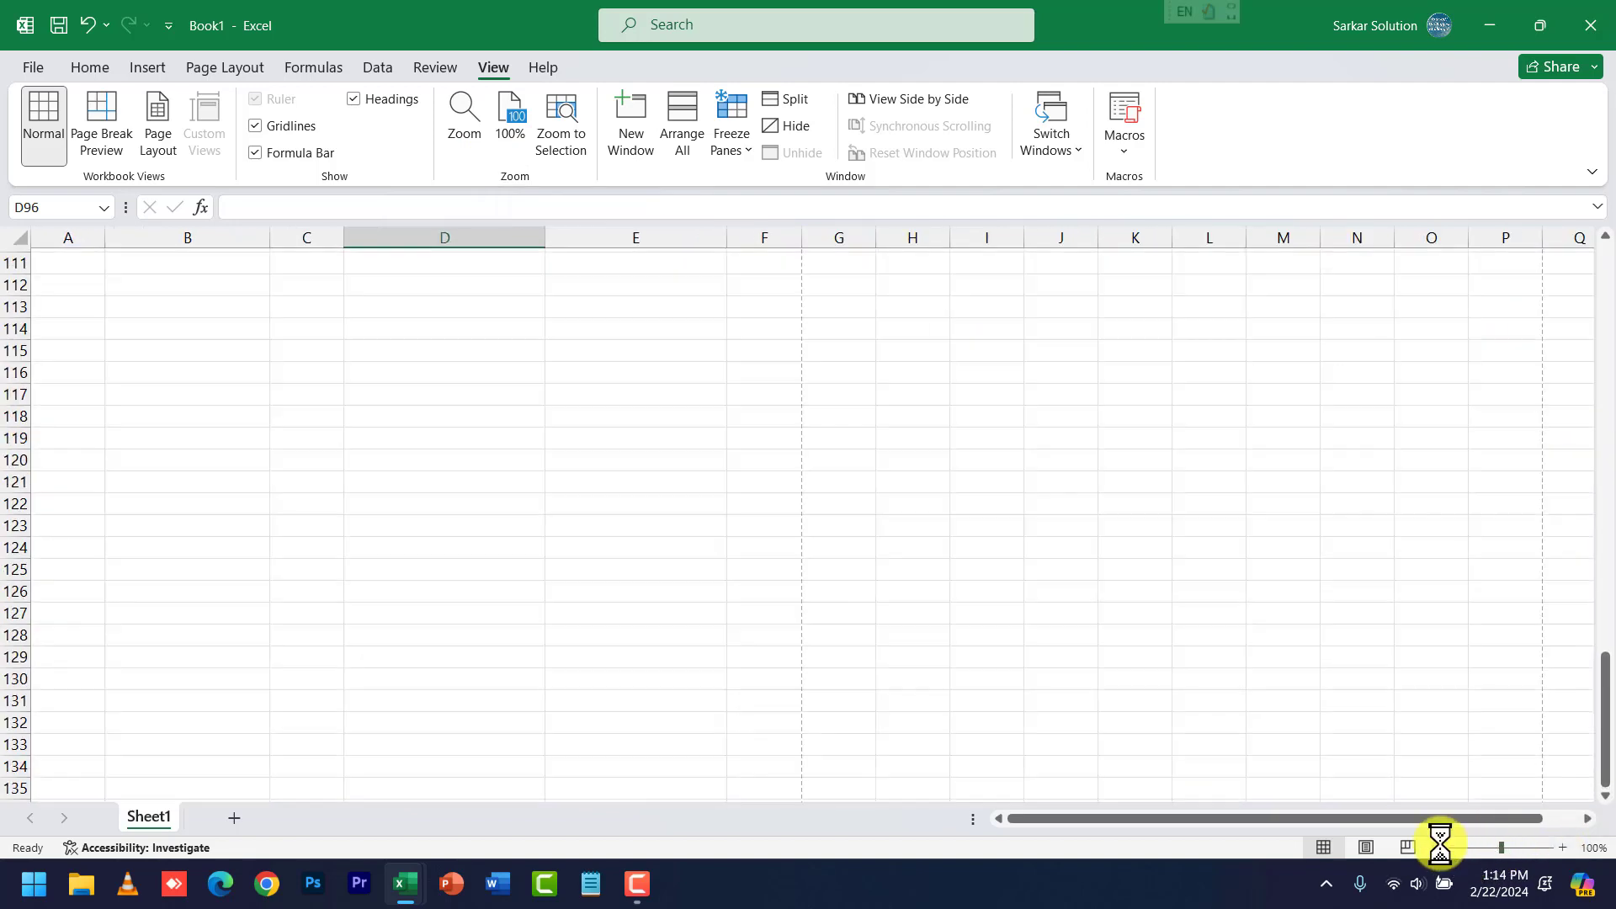
{"action": "left_click", "coordinate": [1440, 846]}
{"action": "left_click", "coordinate": [1439, 847]}
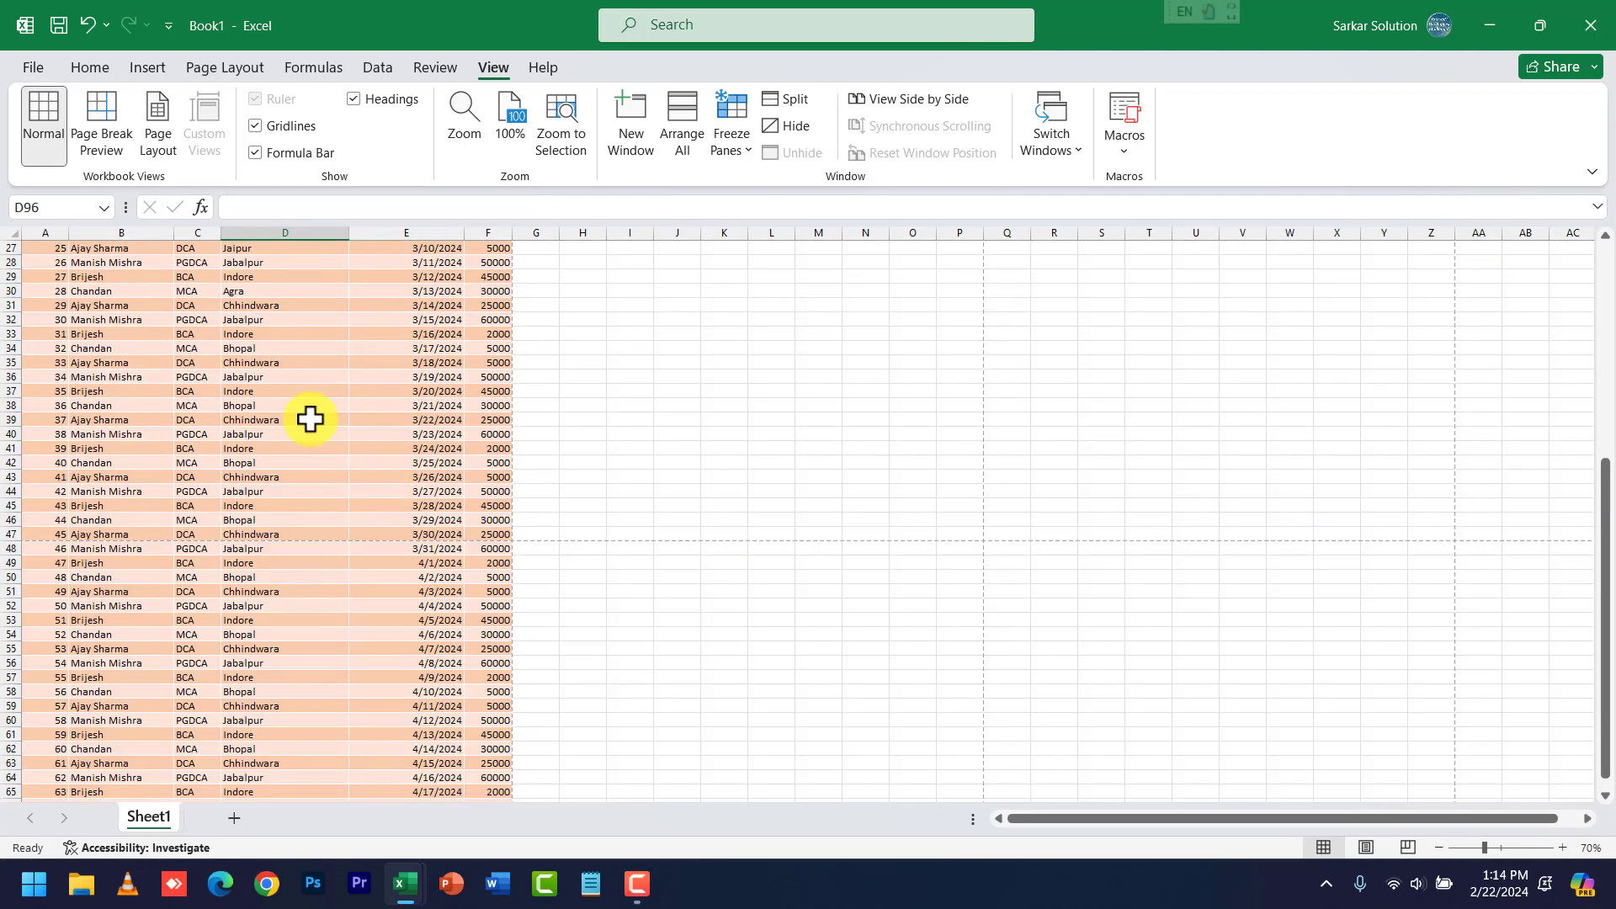
Select empty cell U56, try zooming between 160% and 10%, and settle at 115% with the student table in view.
{"action": "left_click", "coordinate": [1198, 663]}
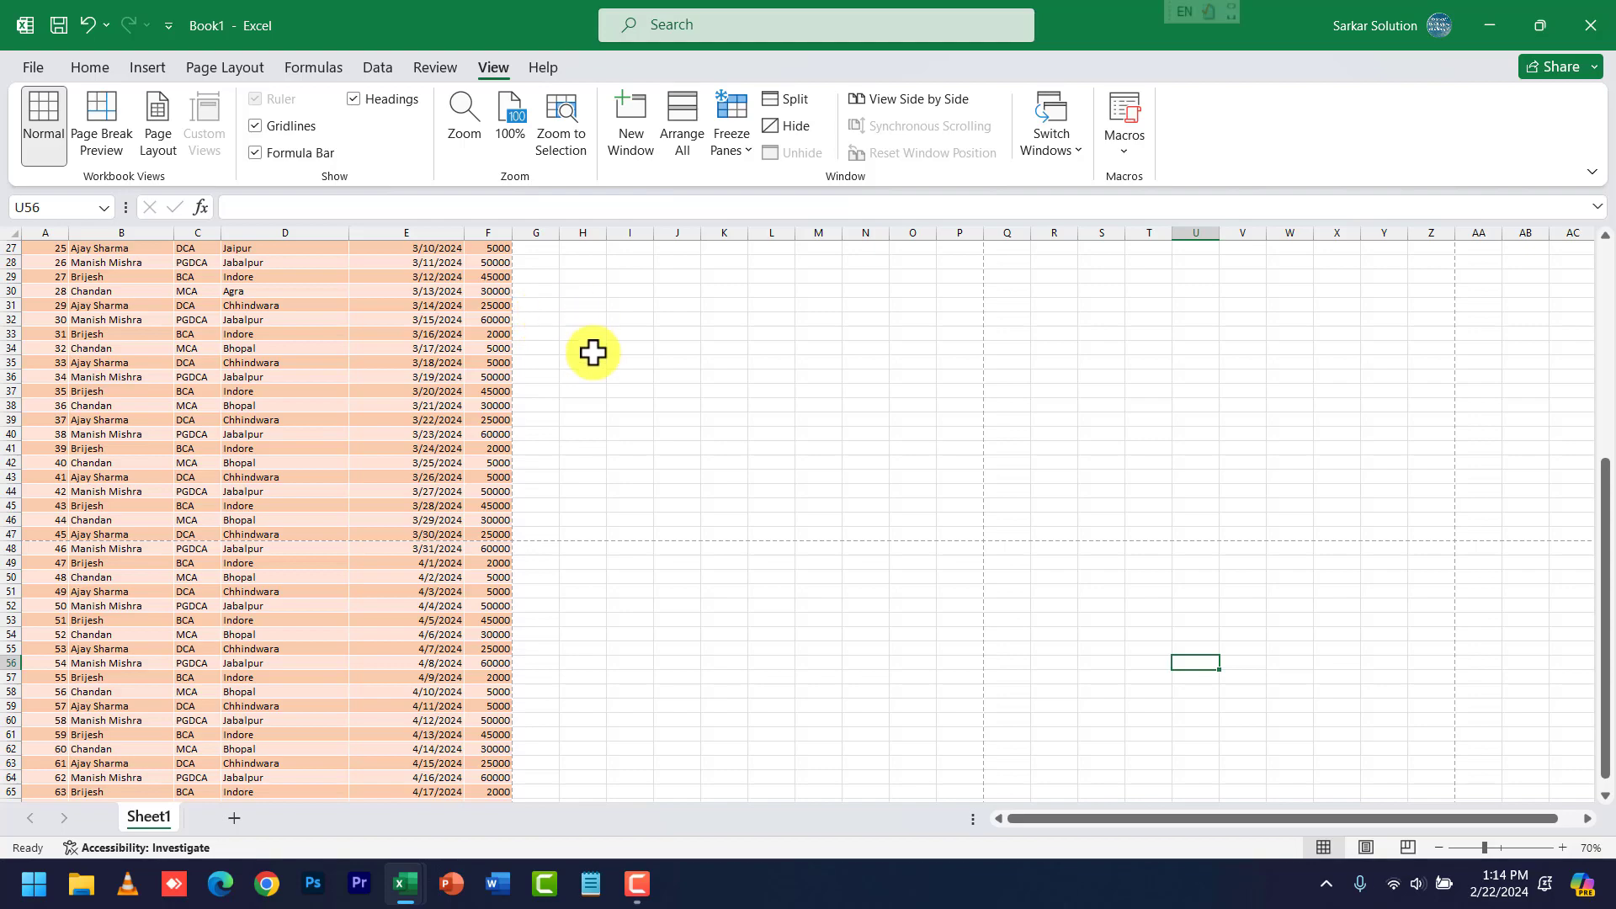
{"action": "scroll", "coordinate": [263, 431], "scroll_direction": "up", "scroll_amount": 6, "text": "ctrl"}
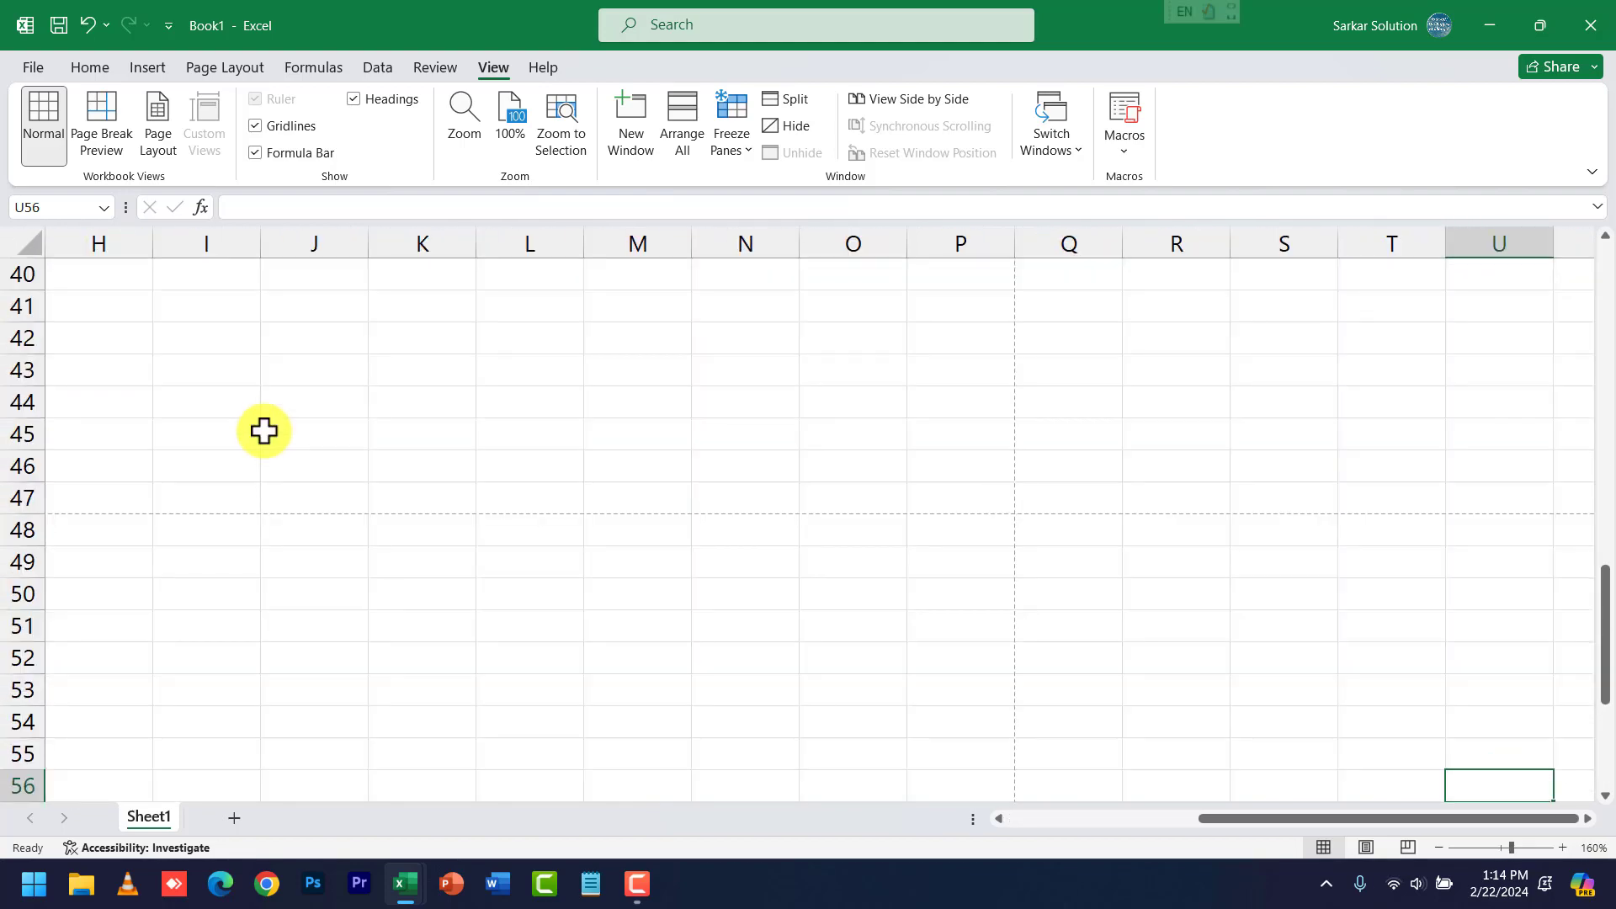
{"action": "scroll", "coordinate": [354, 431], "scroll_direction": "down", "scroll_amount": 10, "text": "ctrl"}
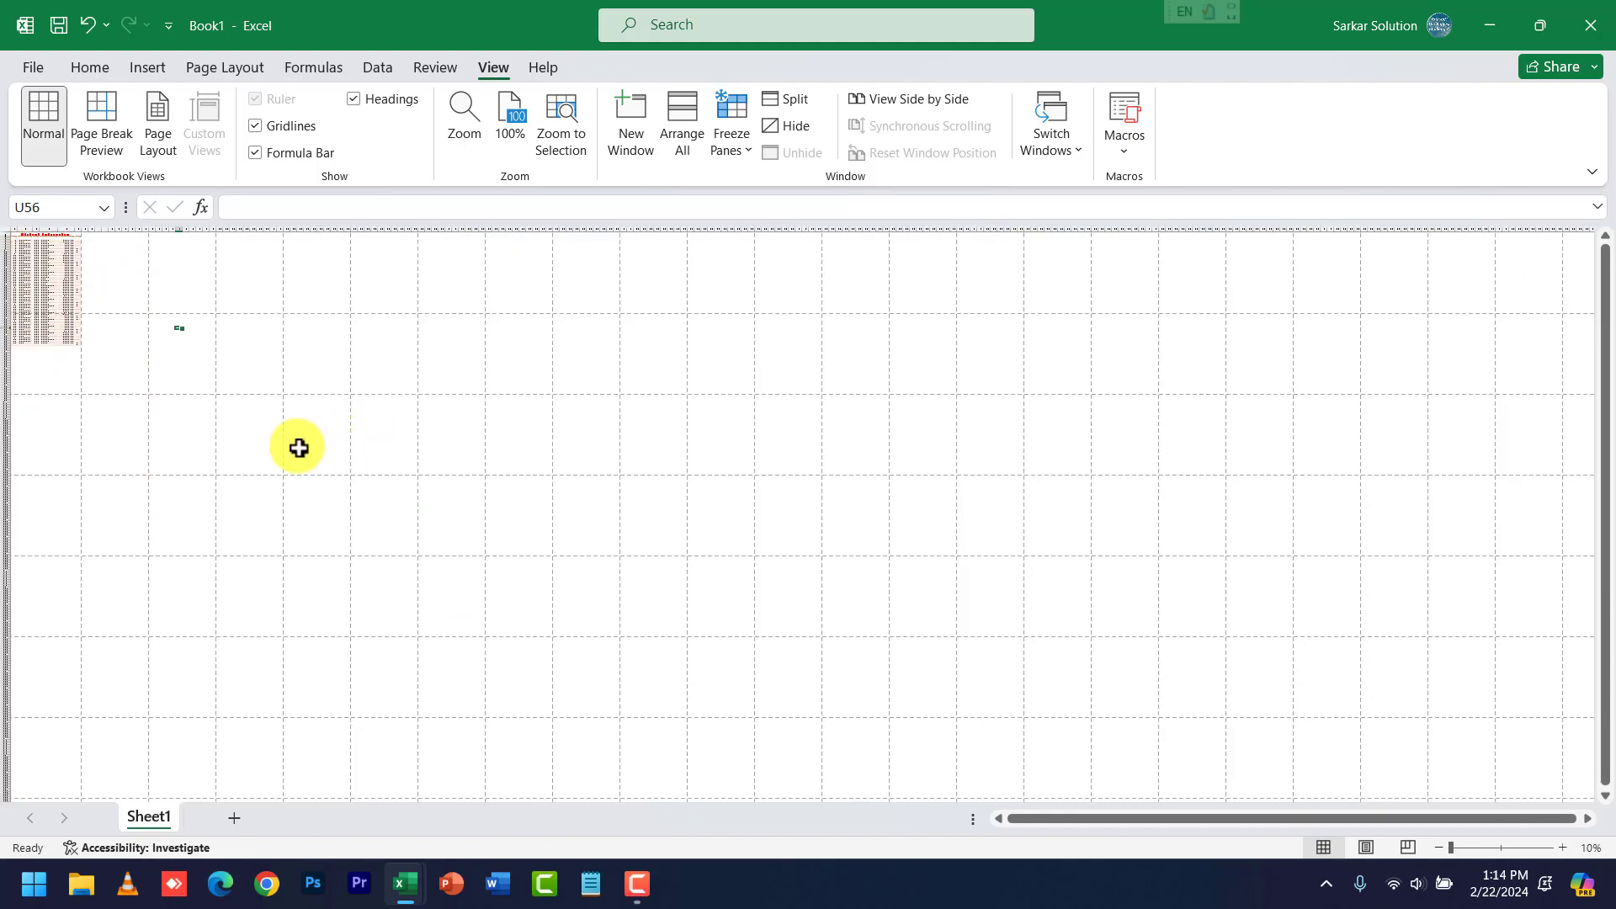
{"action": "scroll", "coordinate": [61, 321], "scroll_direction": "up", "scroll_amount": 7, "text": "ctrl"}
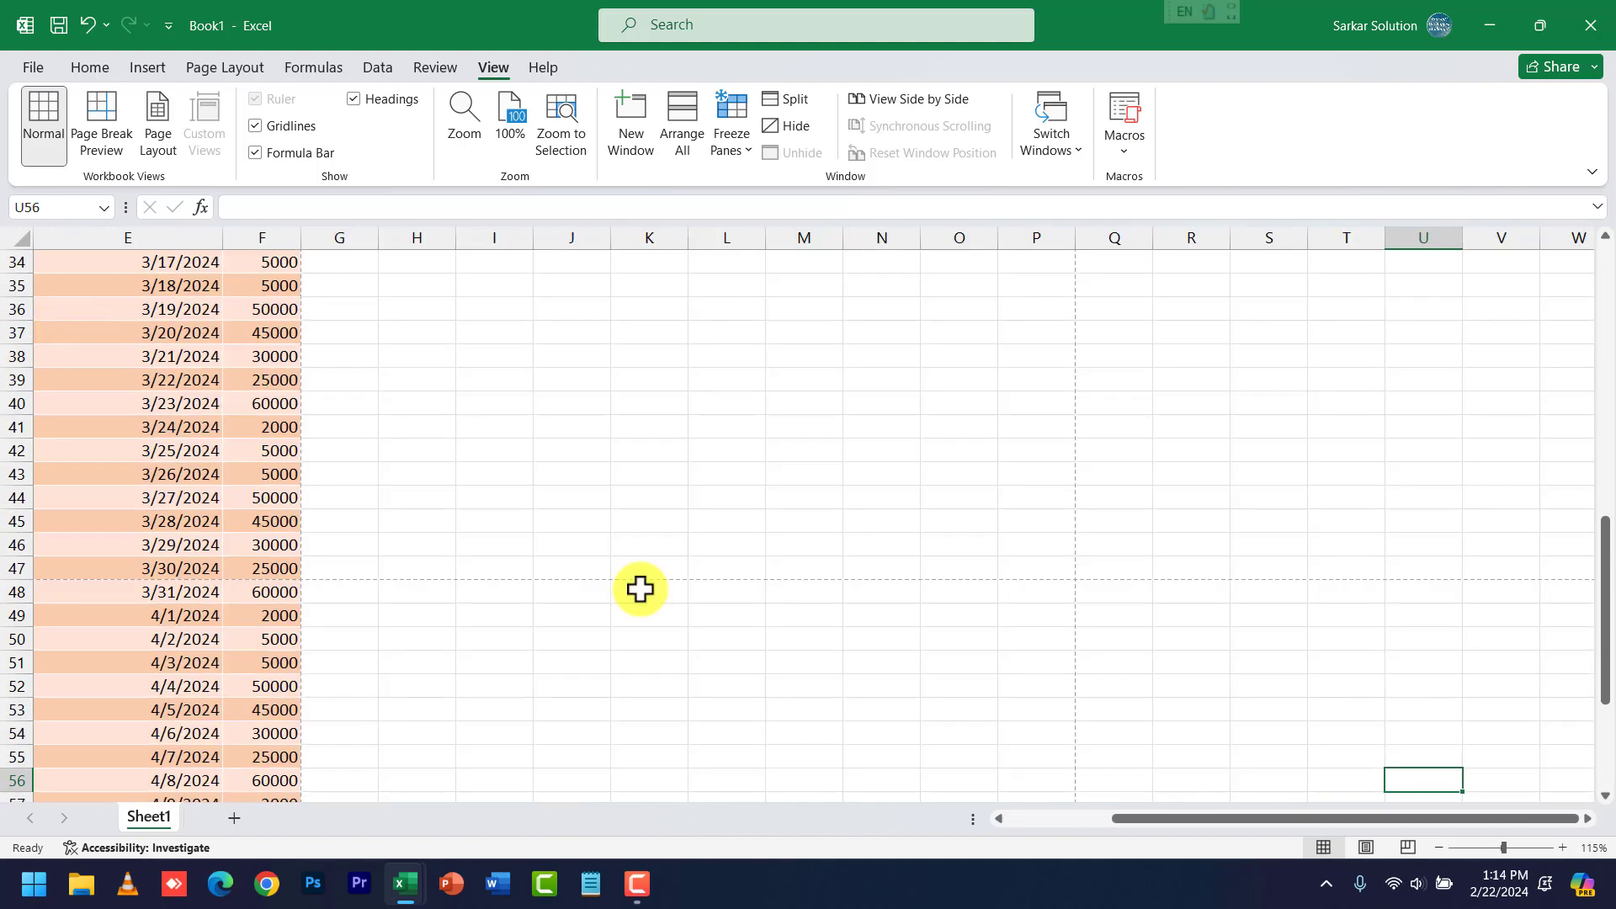
{"action": "left_click", "coordinate": [1018, 820]}
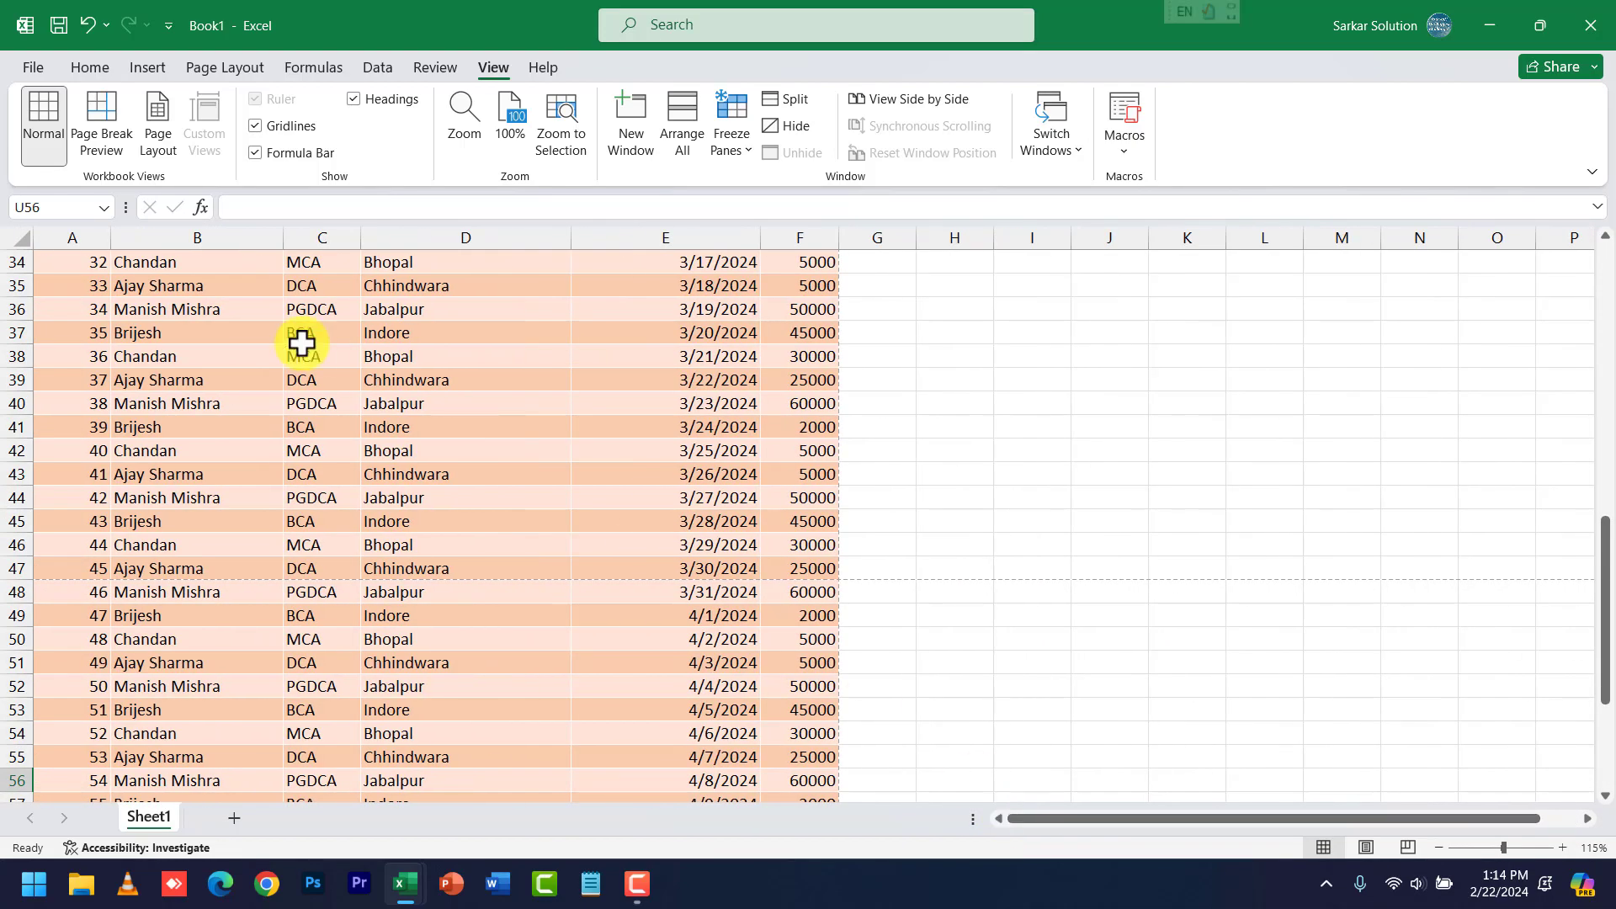
Show the sheet in Page Layout view, hide and restore the ruler, and return to Normal view.
{"action": "scroll", "coordinate": [301, 344], "scroll_direction": "up", "scroll_amount": 2}
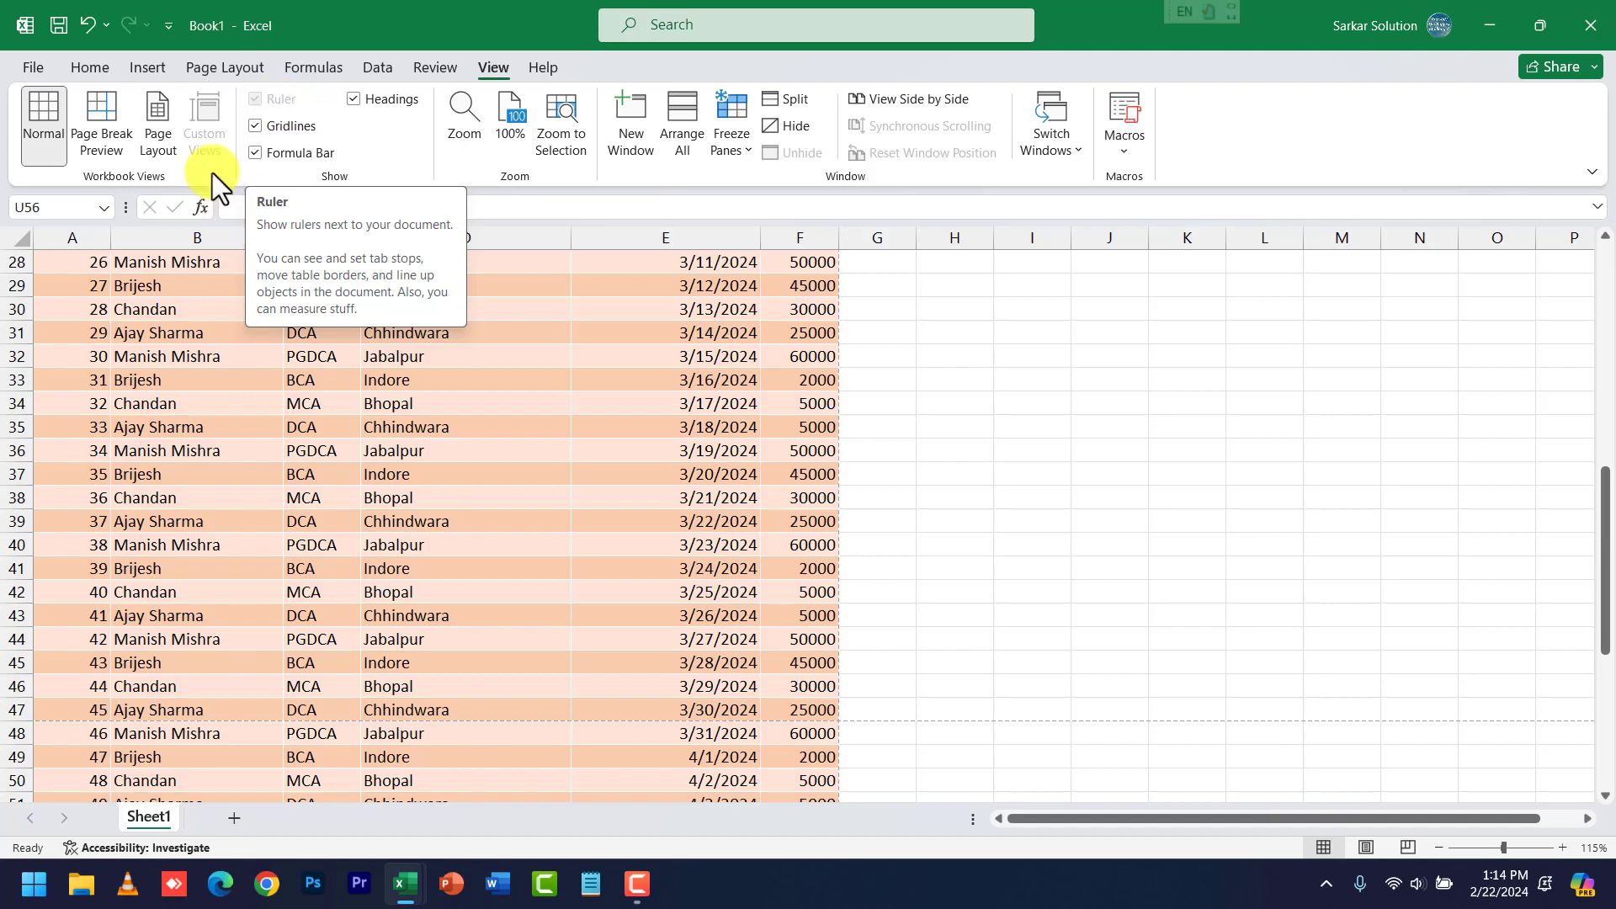
{"action": "left_click", "coordinate": [153, 138]}
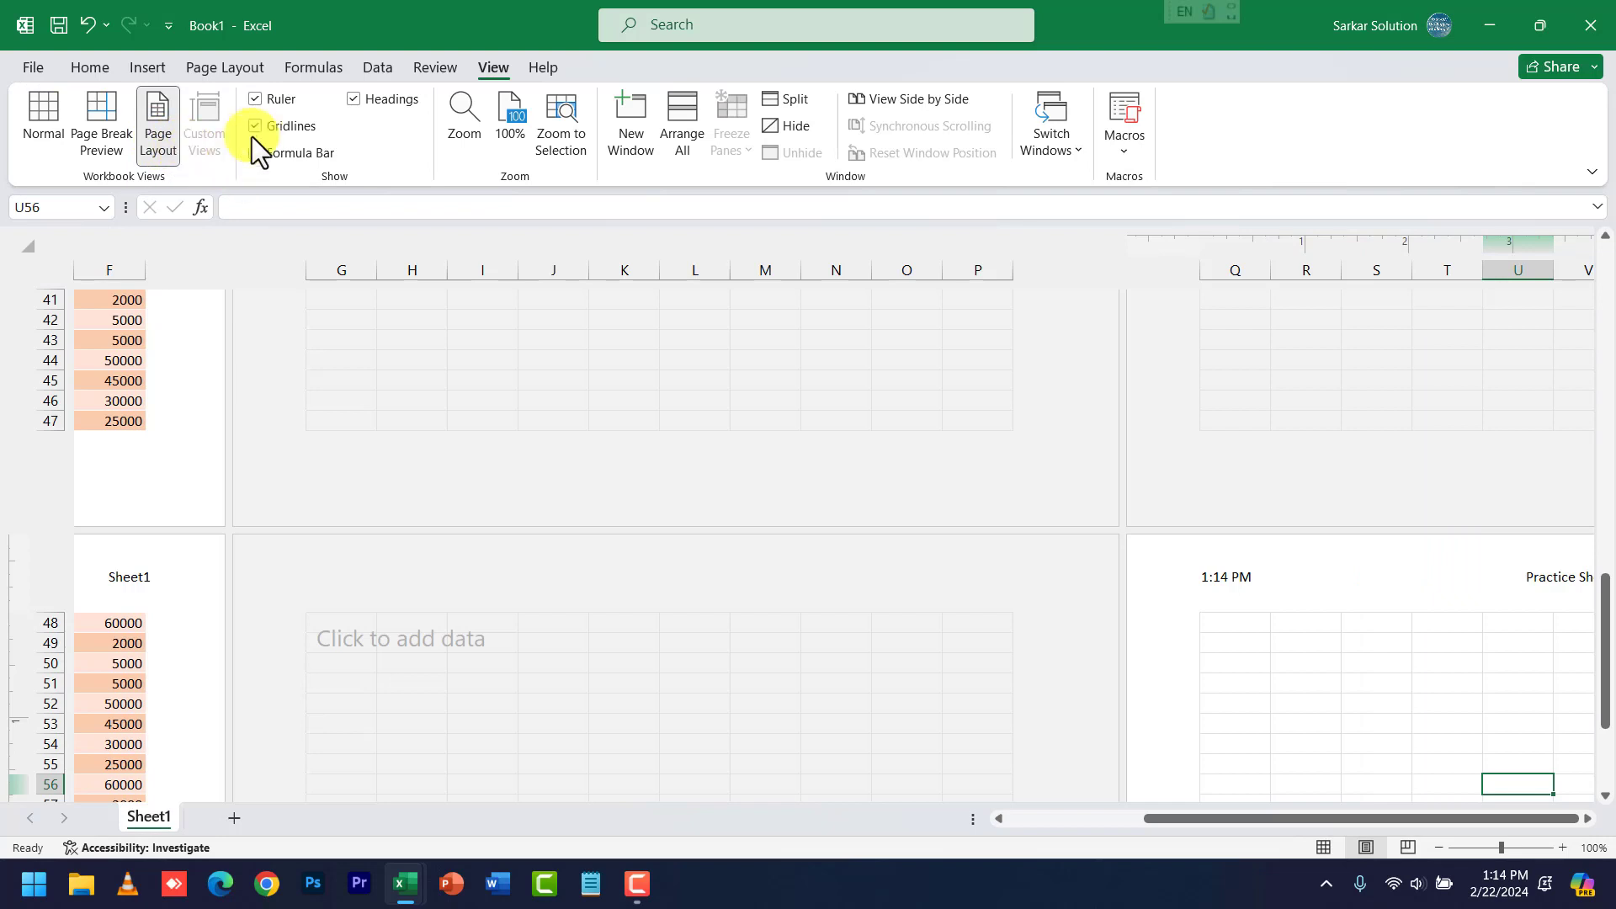
{"action": "left_click", "coordinate": [1047, 816]}
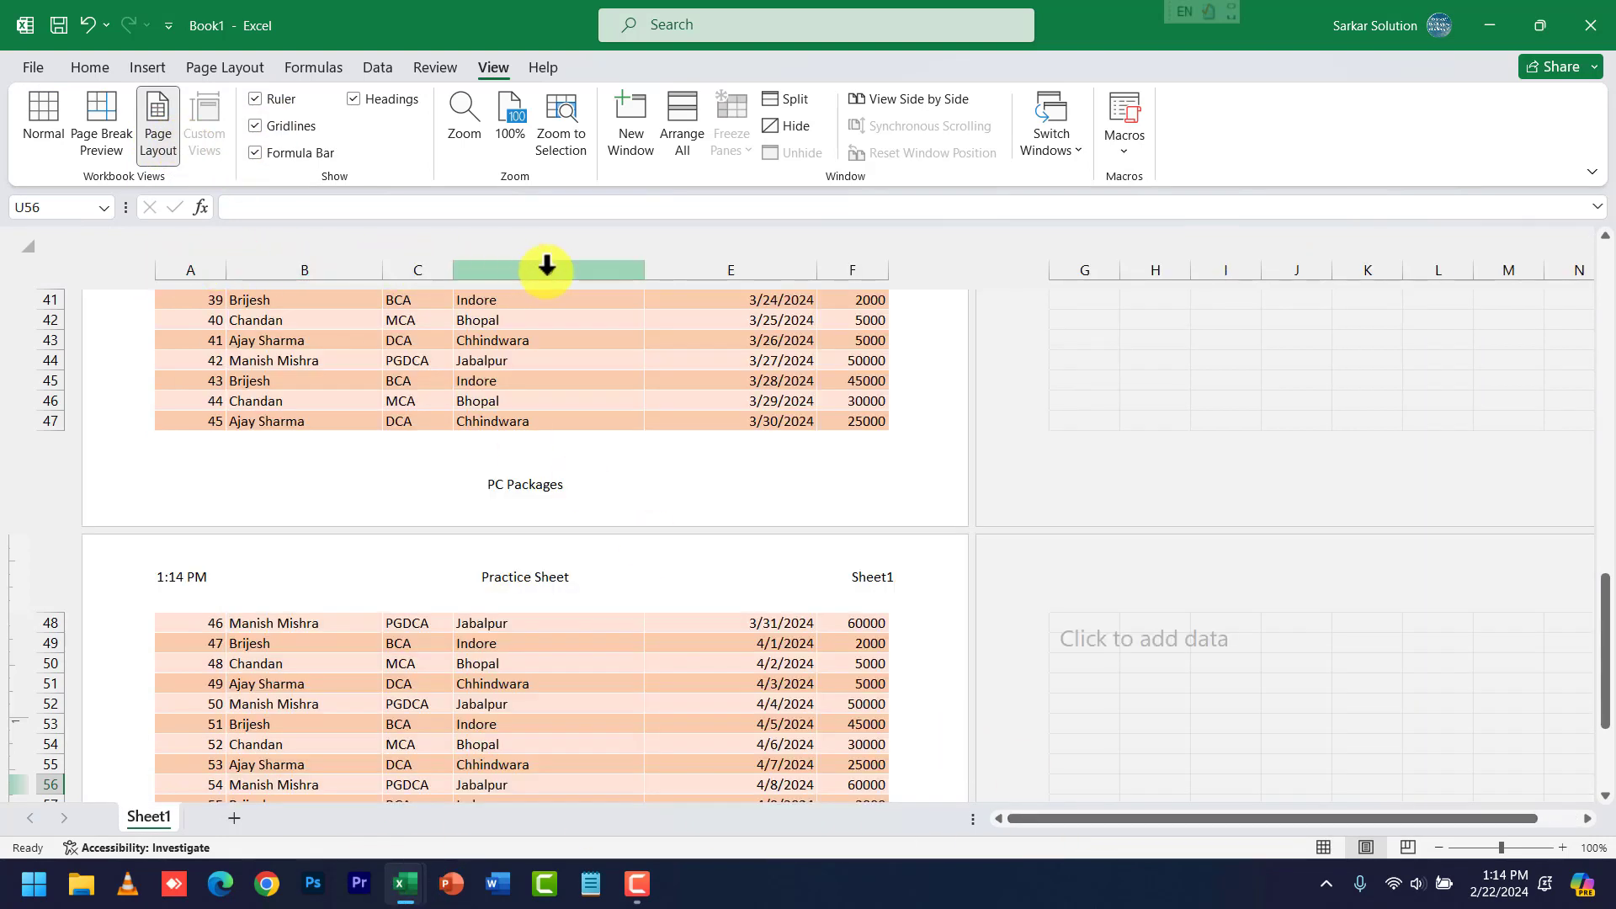
{"action": "left_click", "coordinate": [329, 605]}
{"action": "left_click", "coordinate": [328, 661]}
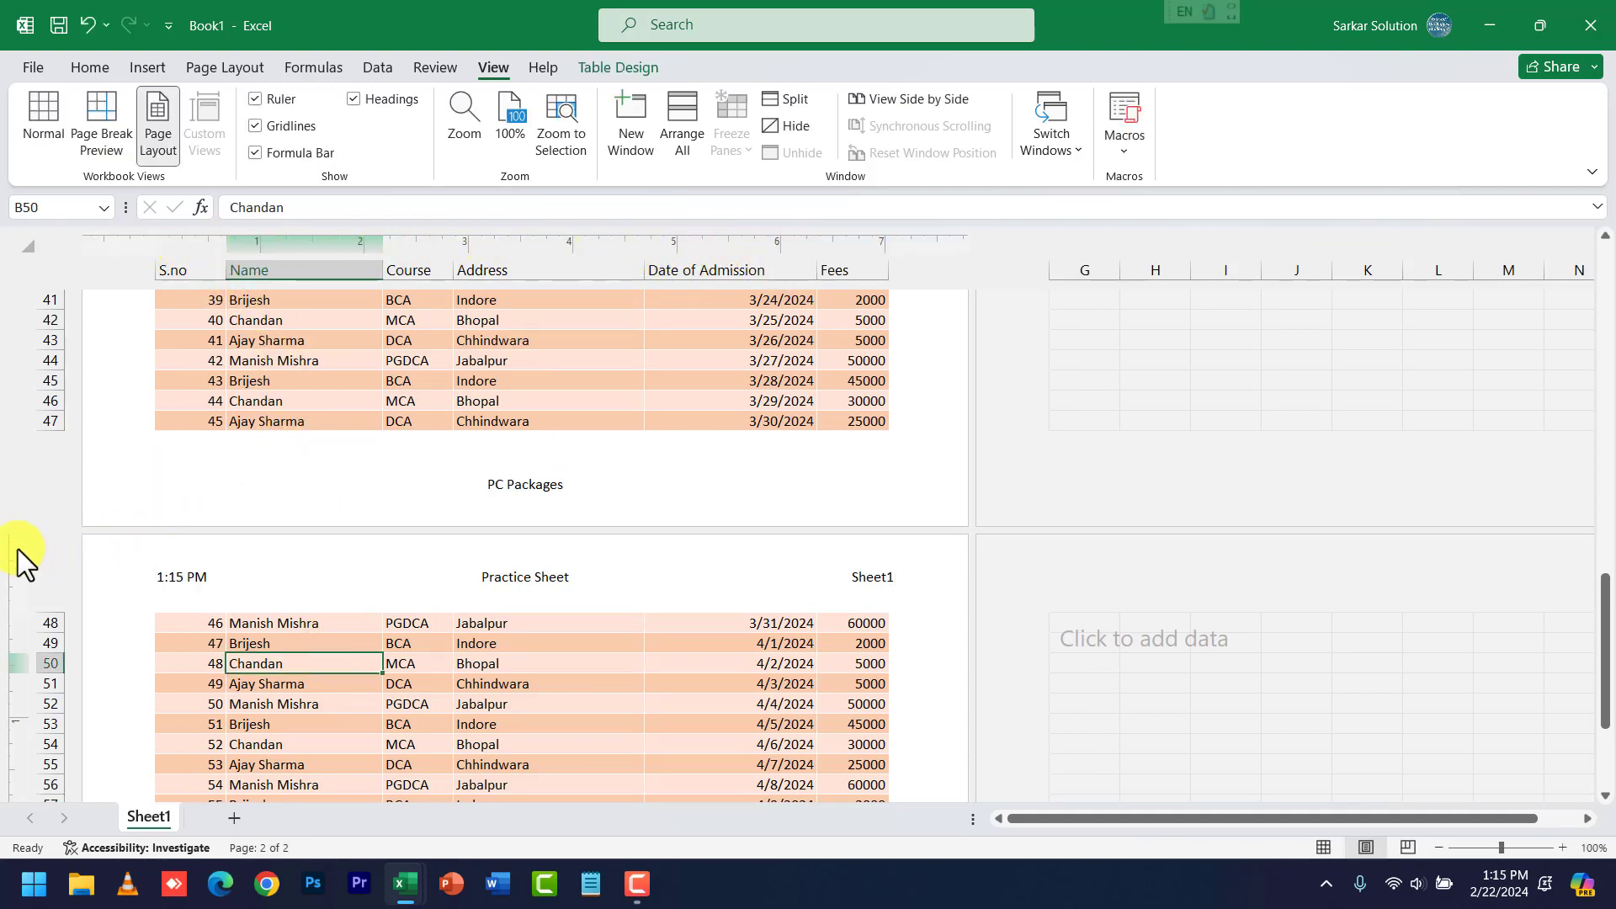
{"action": "left_click", "coordinate": [272, 100]}
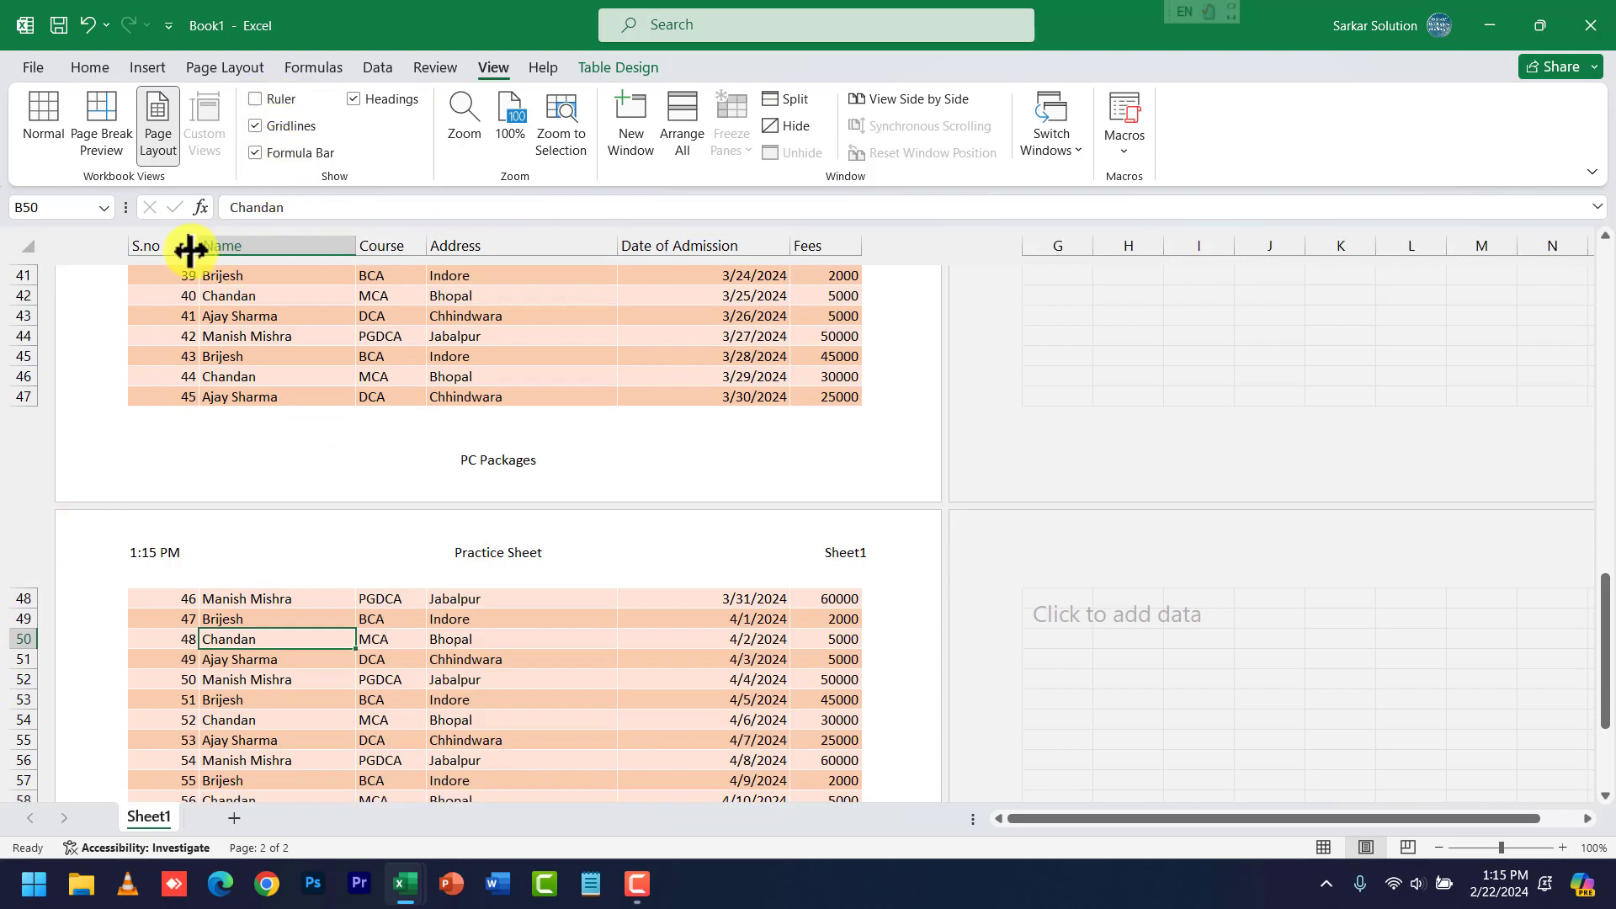
{"action": "left_click", "coordinate": [253, 99]}
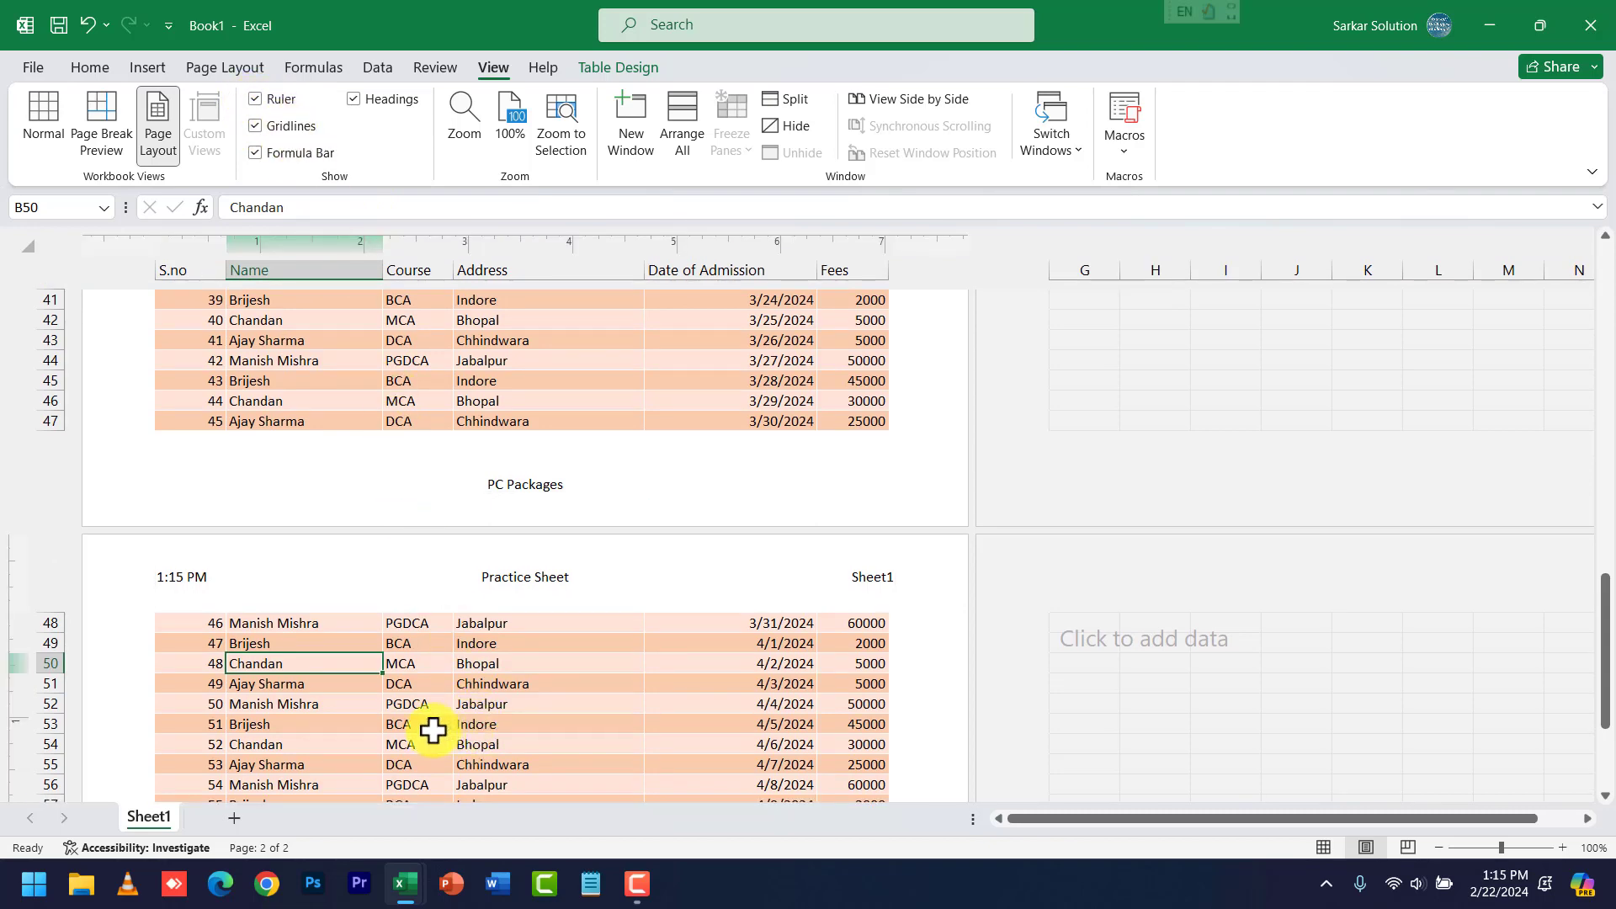
{"action": "left_click", "coordinate": [53, 98]}
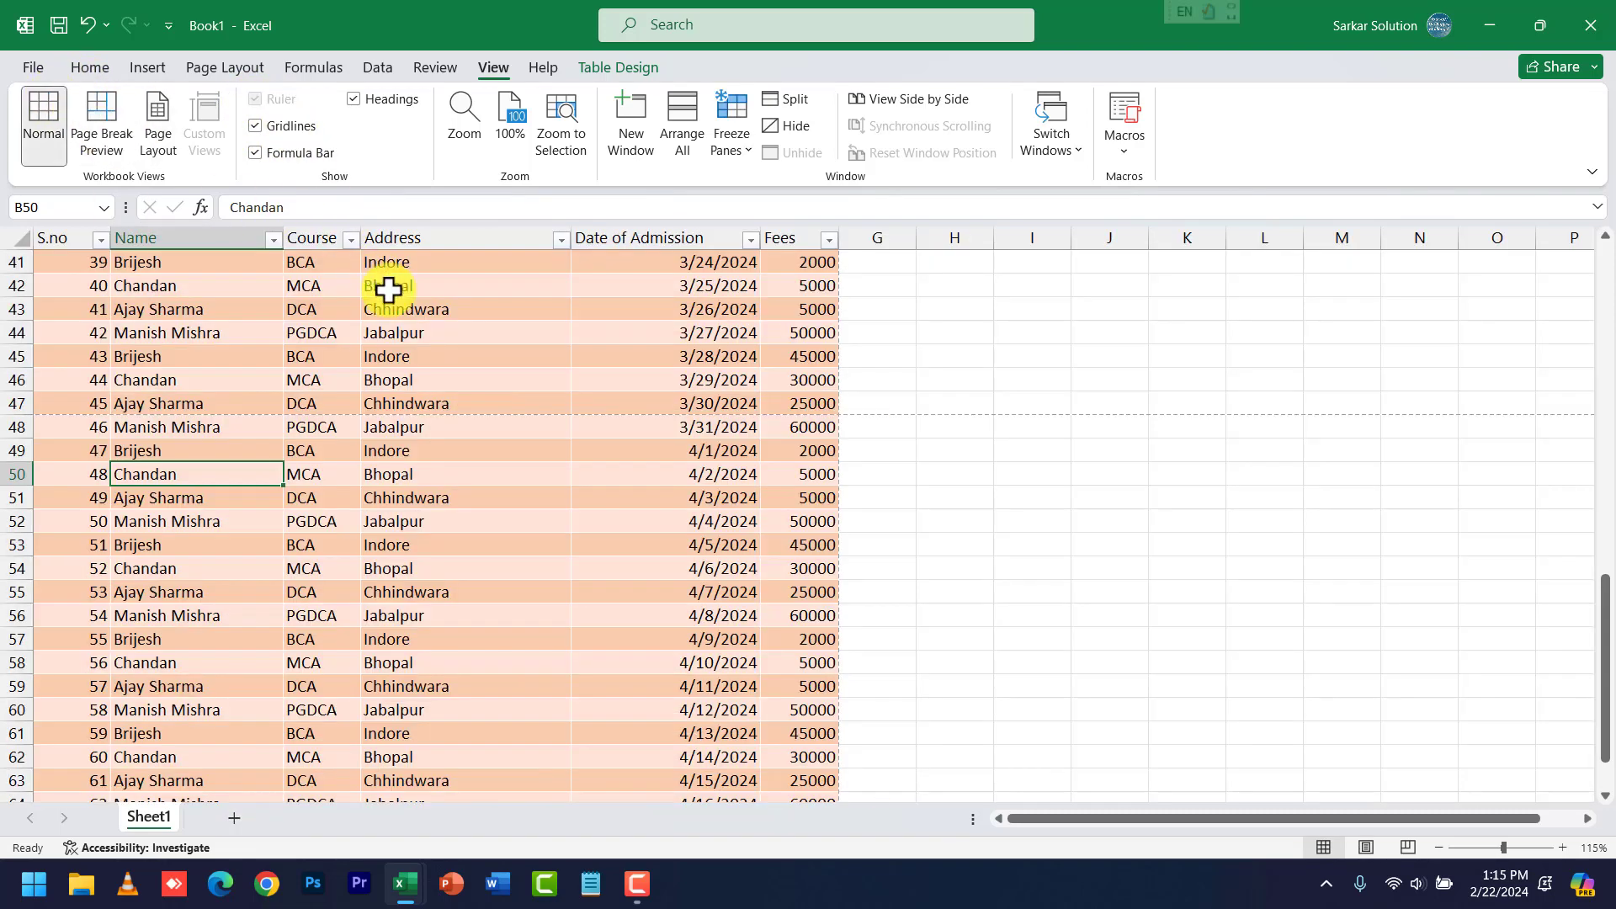
Hide and restore the sheet's gridlines, and do the same with the formula bar.
{"action": "scroll", "coordinate": [408, 390], "scroll_direction": "up", "scroll_amount": 7}
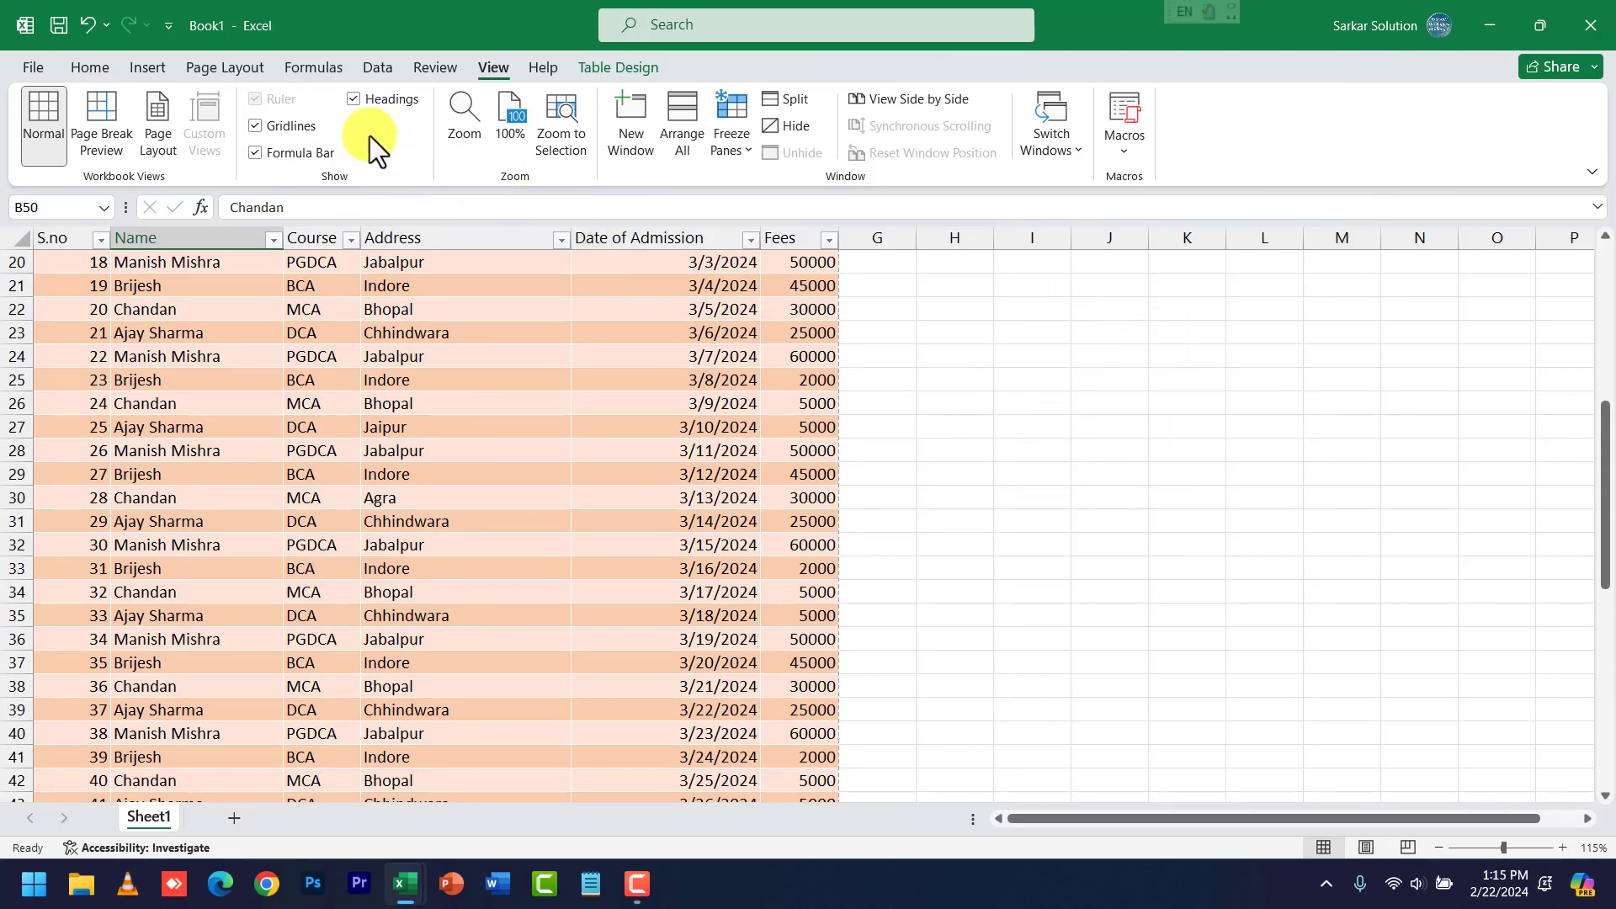
{"action": "left_click", "coordinate": [300, 125]}
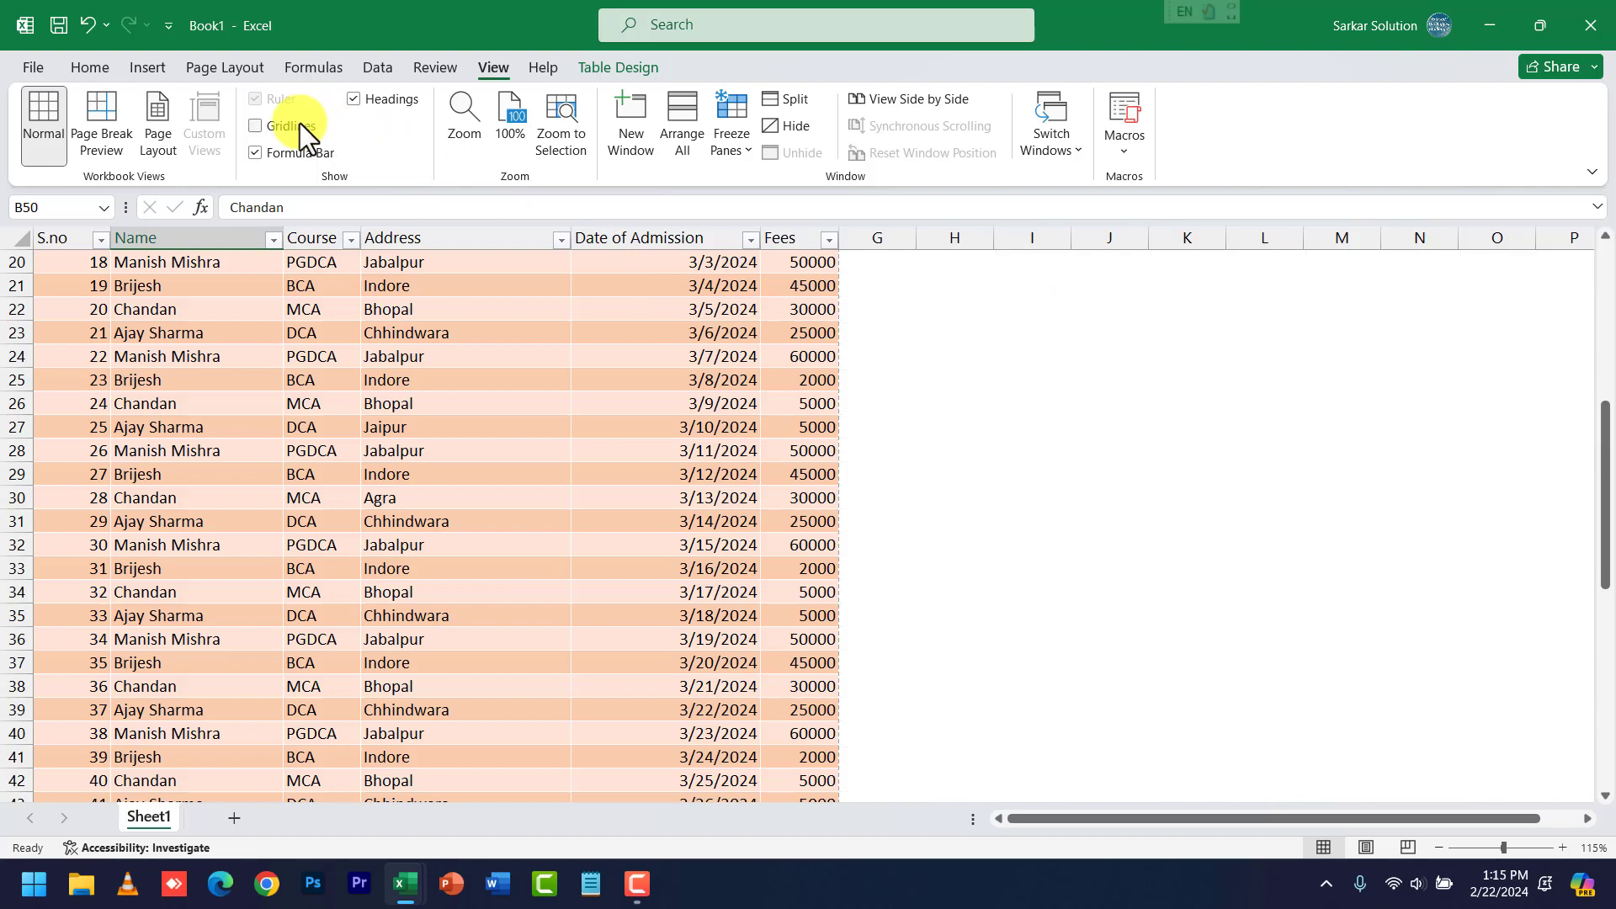
{"action": "left_click", "coordinate": [300, 124]}
{"action": "left_click", "coordinate": [298, 150]}
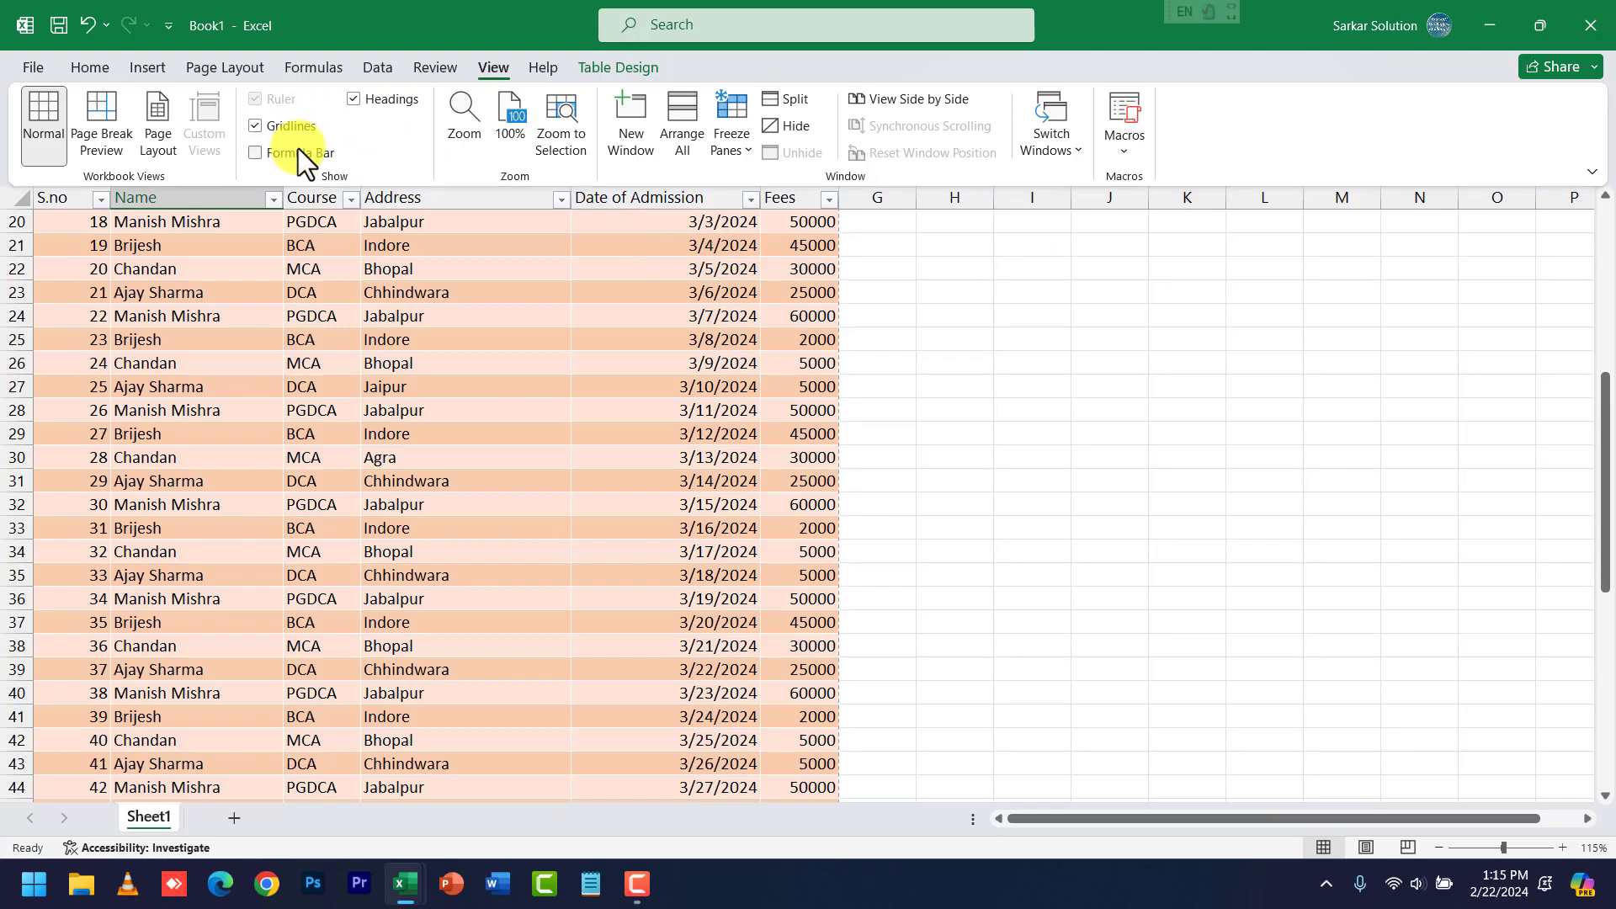
{"action": "left_click", "coordinate": [298, 150]}
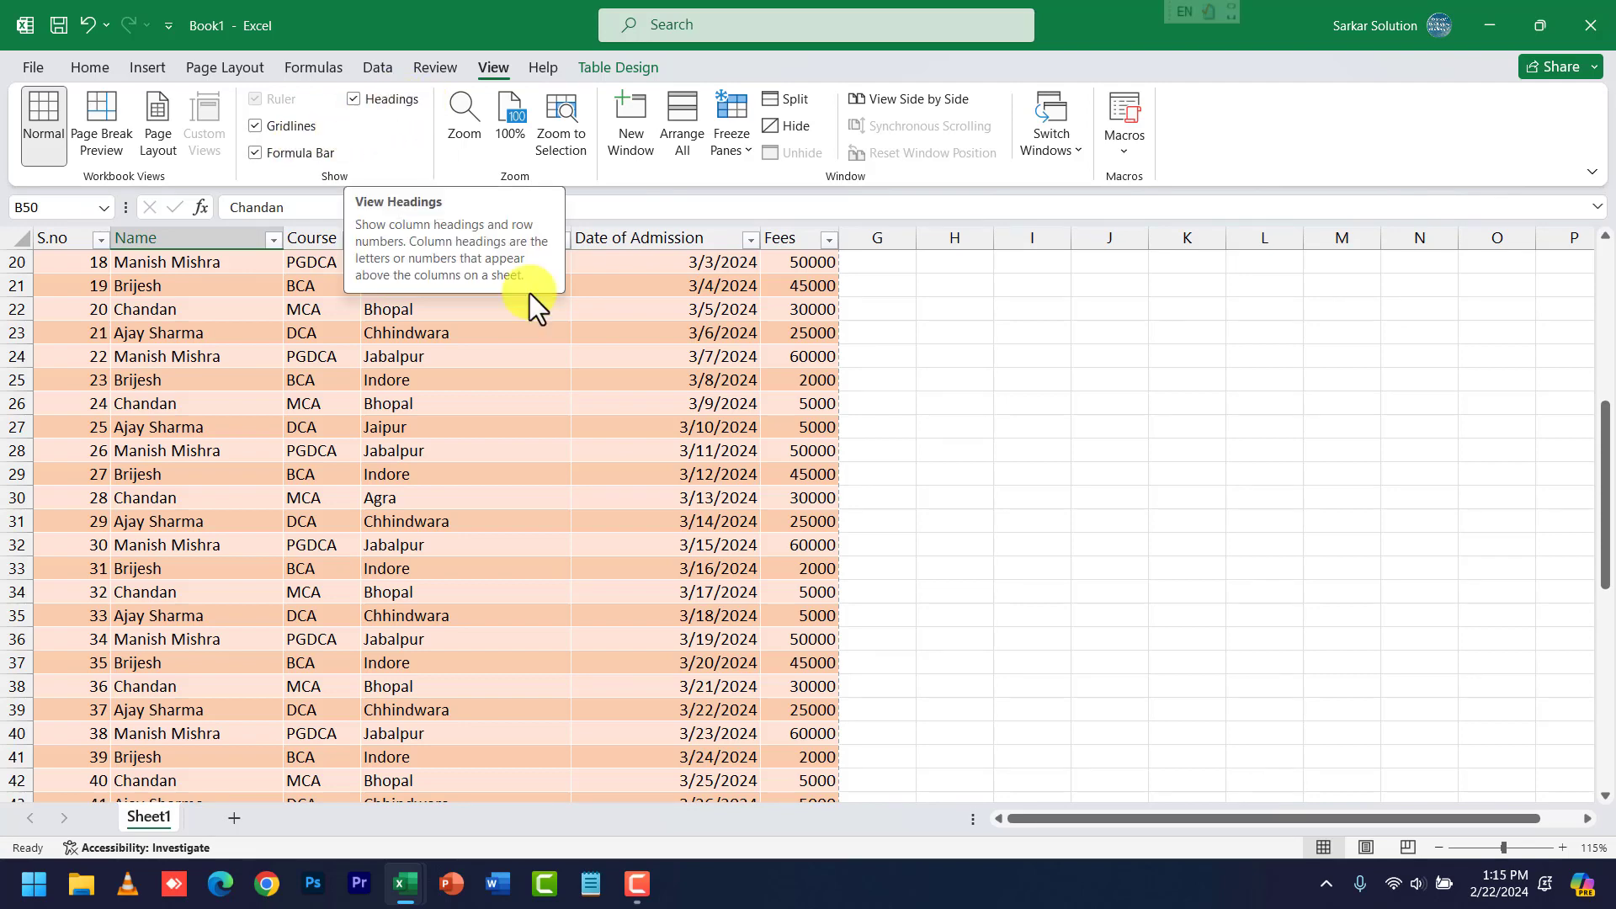
Hide and restore the row and column headings at the start of the student table, and select cell H10.
{"action": "scroll", "coordinate": [711, 503], "scroll_direction": "up", "scroll_amount": 7}
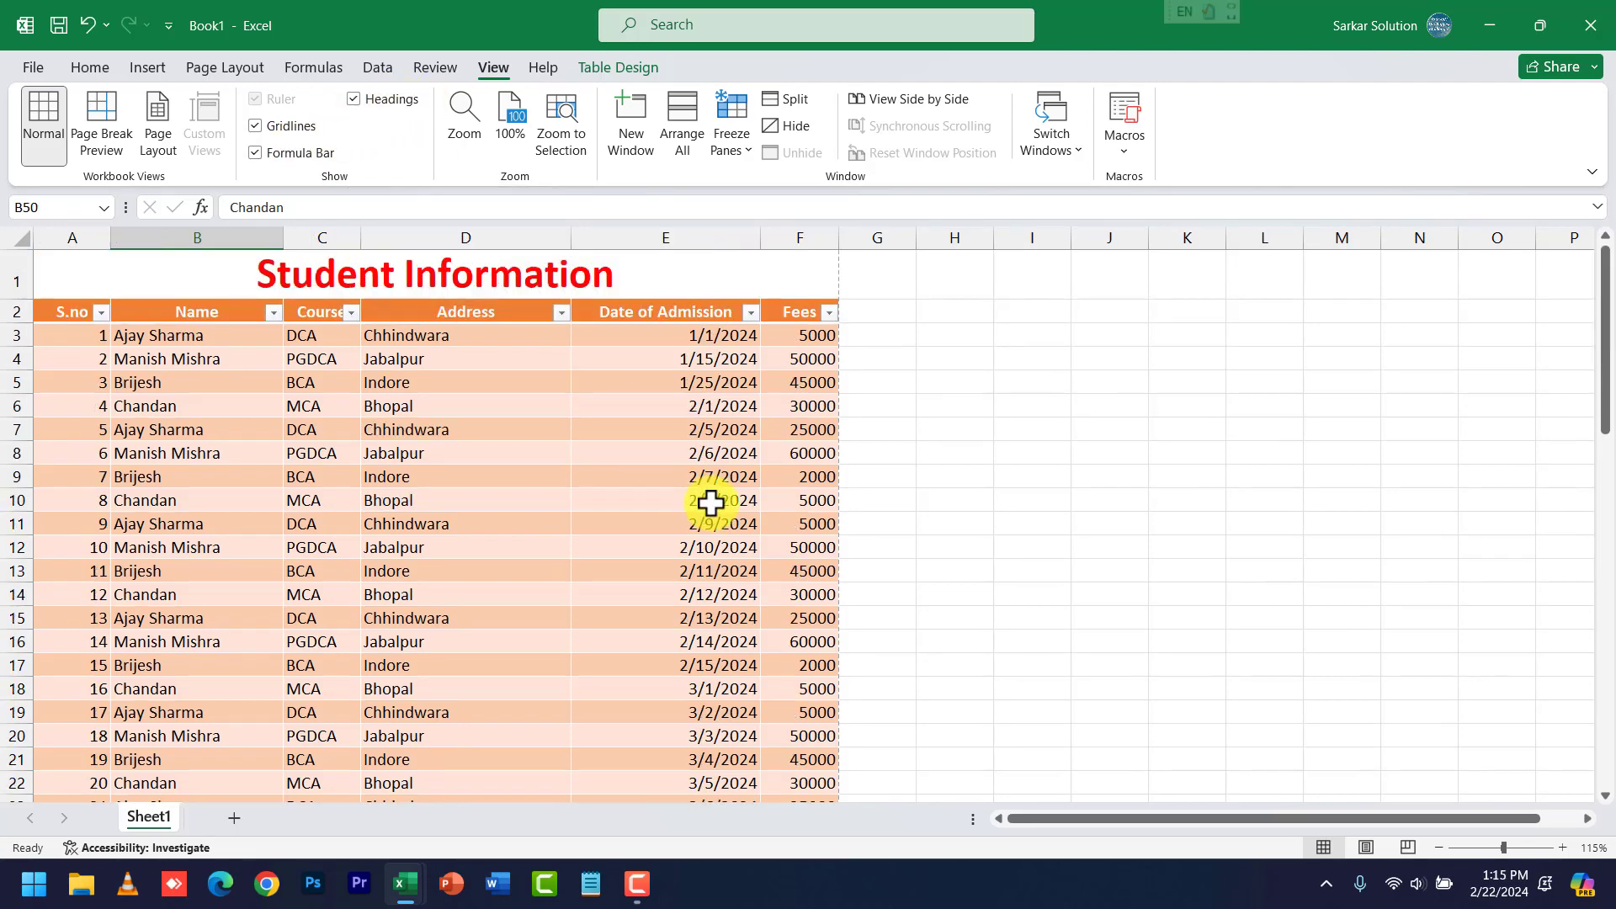
{"action": "left_click", "coordinate": [370, 99]}
{"action": "left_click", "coordinate": [371, 99]}
{"action": "left_click", "coordinate": [942, 502]}
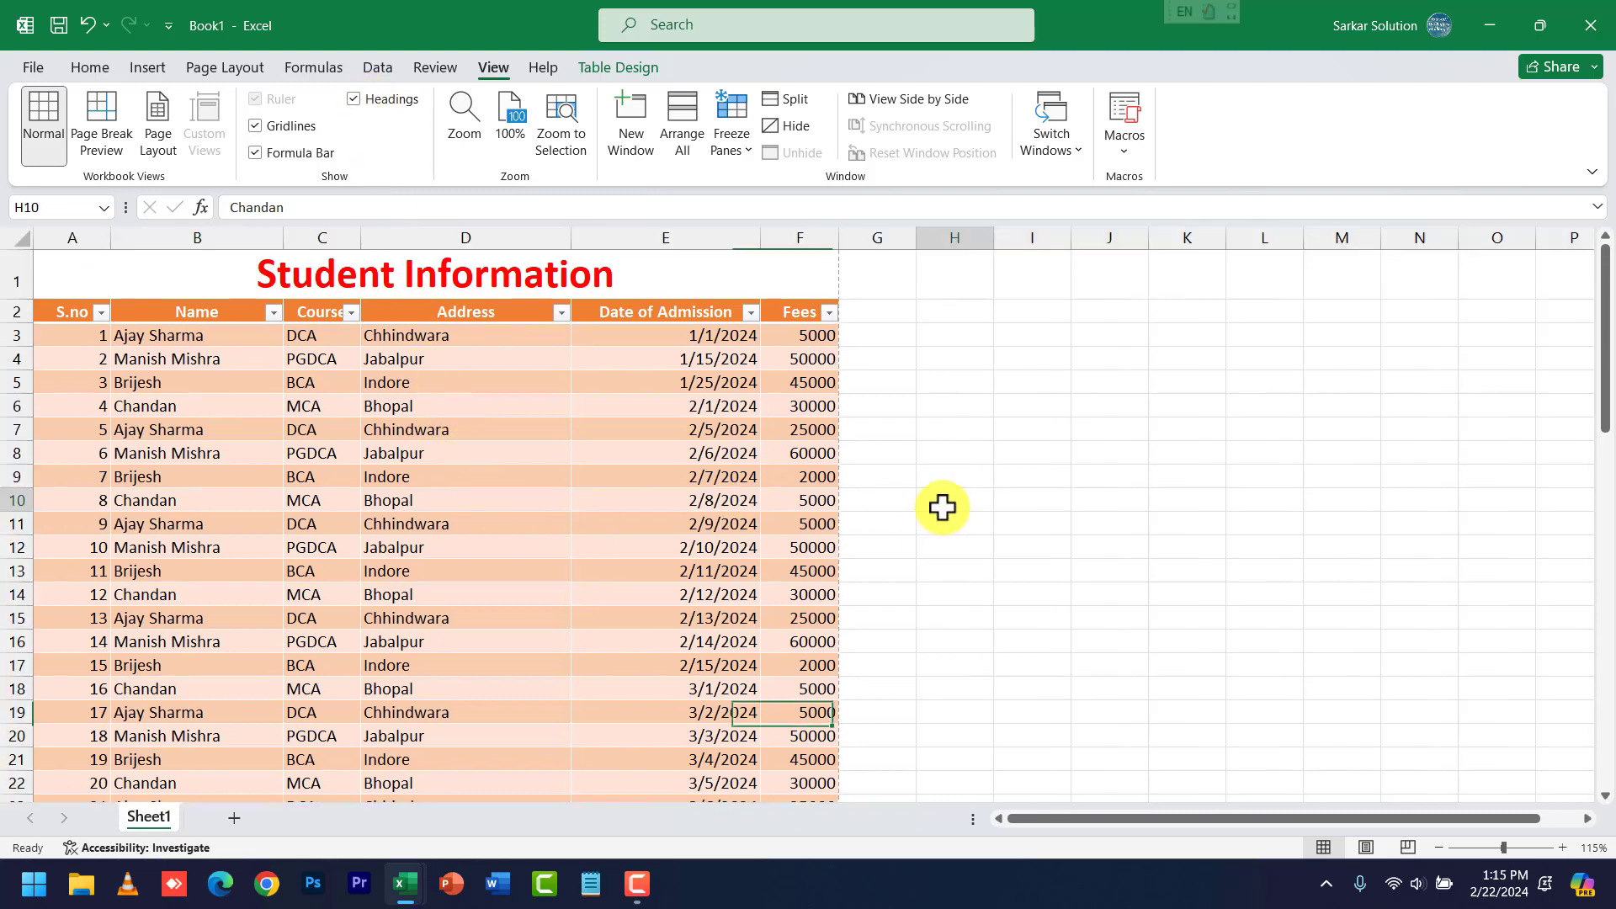
Review the built-in equations, the picture sources and the shapes available for insertion, without inserting any of them.
{"action": "left_click", "coordinate": [127, 64]}
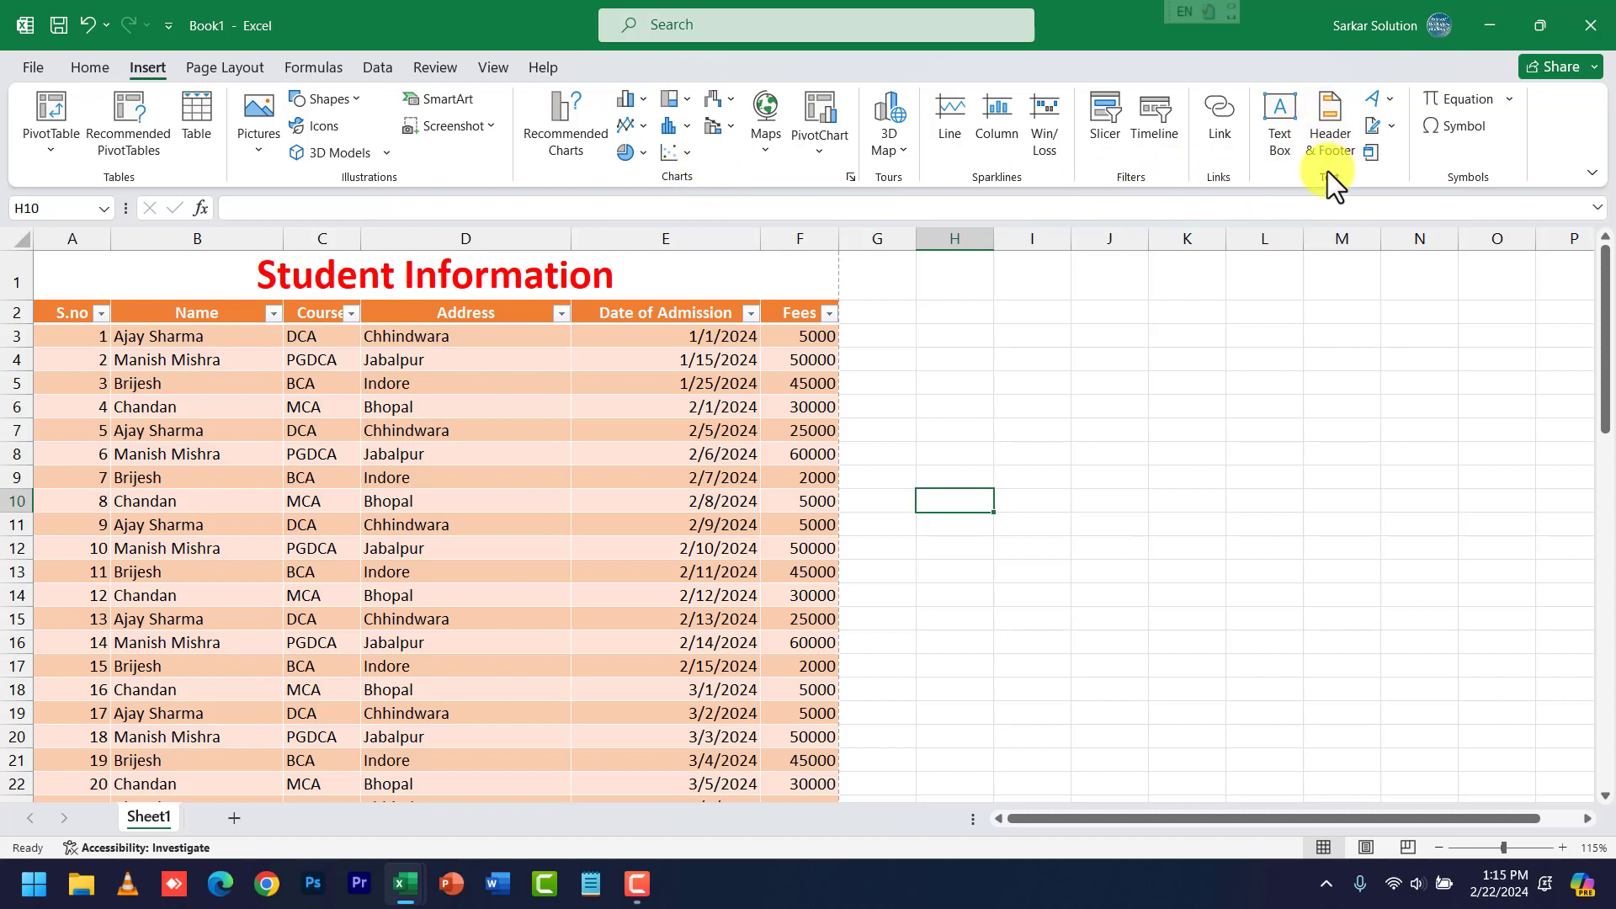
{"action": "left_click", "coordinate": [1510, 99]}
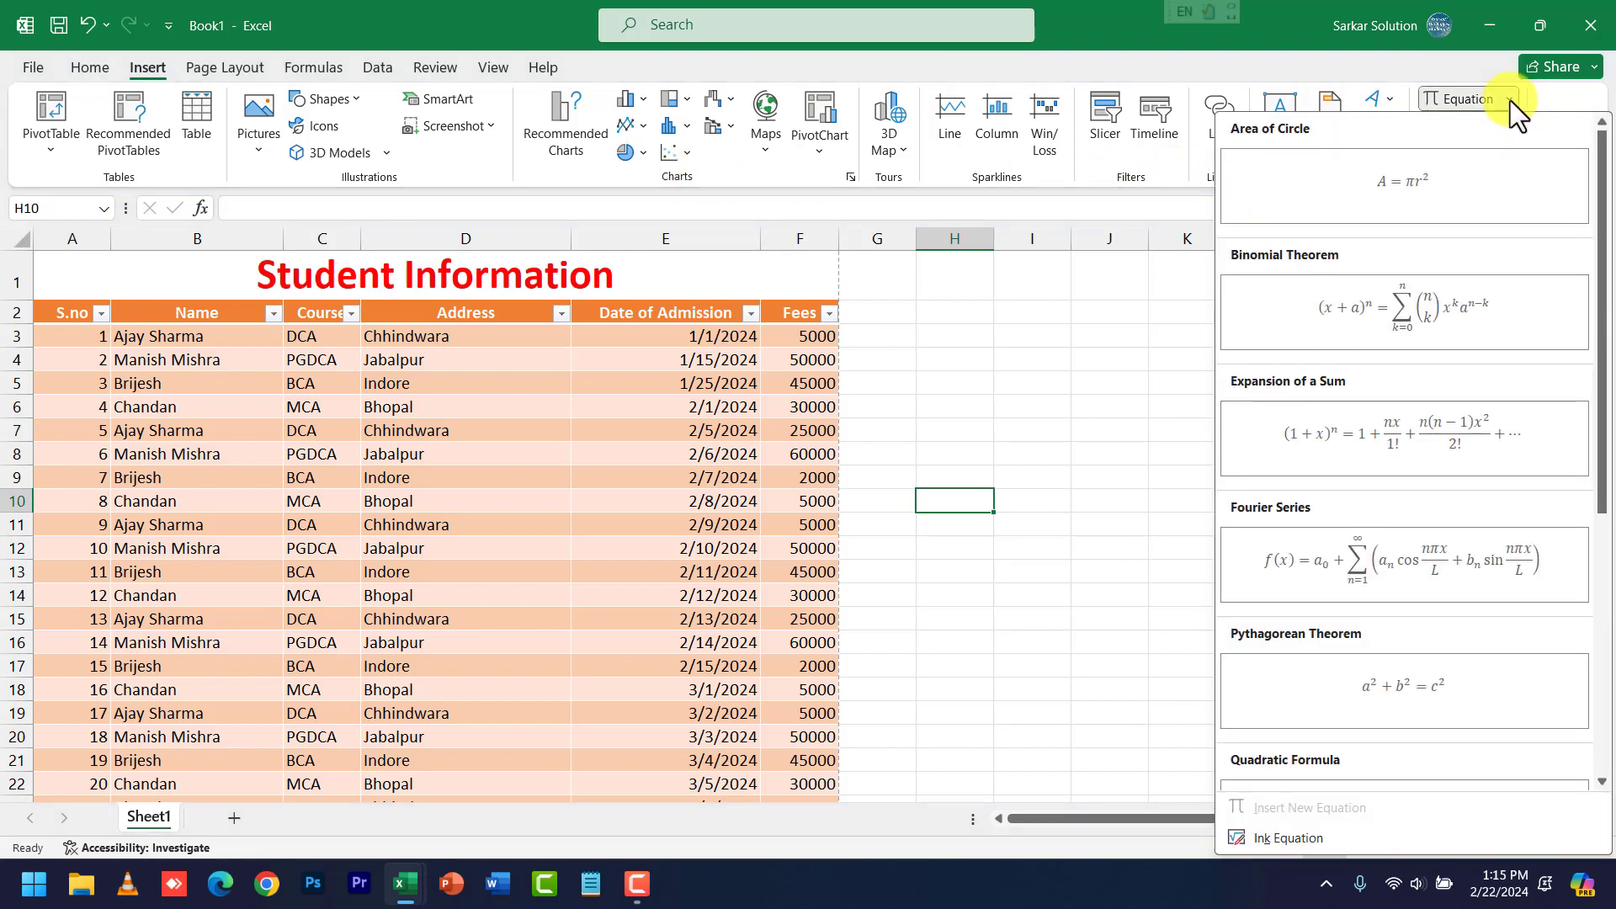
{"action": "left_click", "coordinate": [1510, 99]}
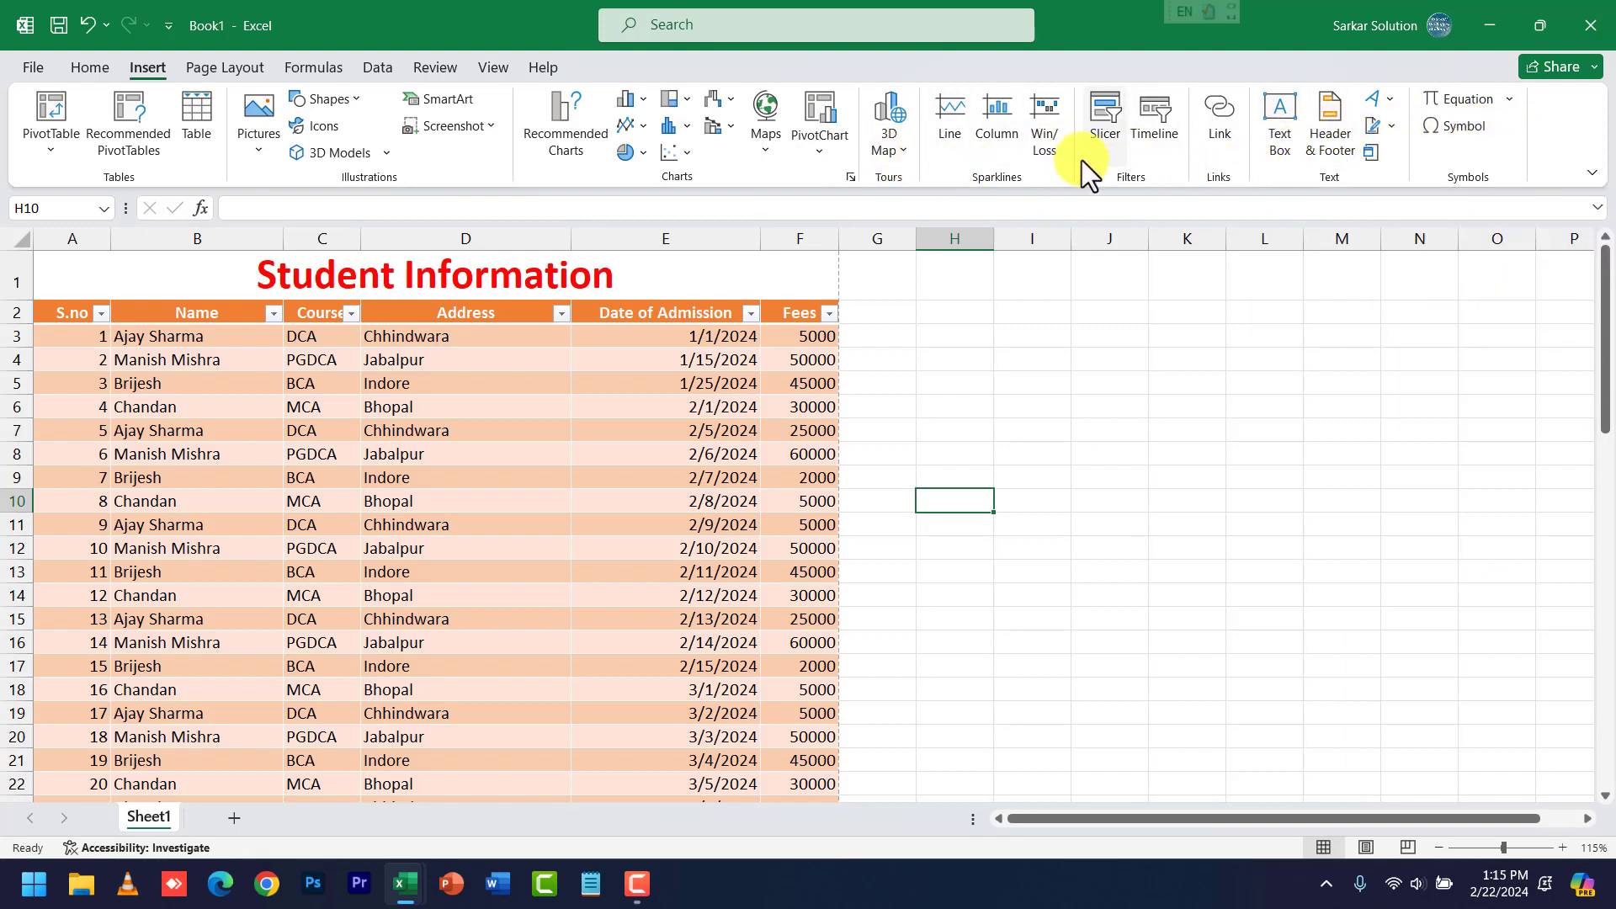
{"action": "left_click", "coordinate": [256, 139]}
{"action": "left_click", "coordinate": [254, 143]}
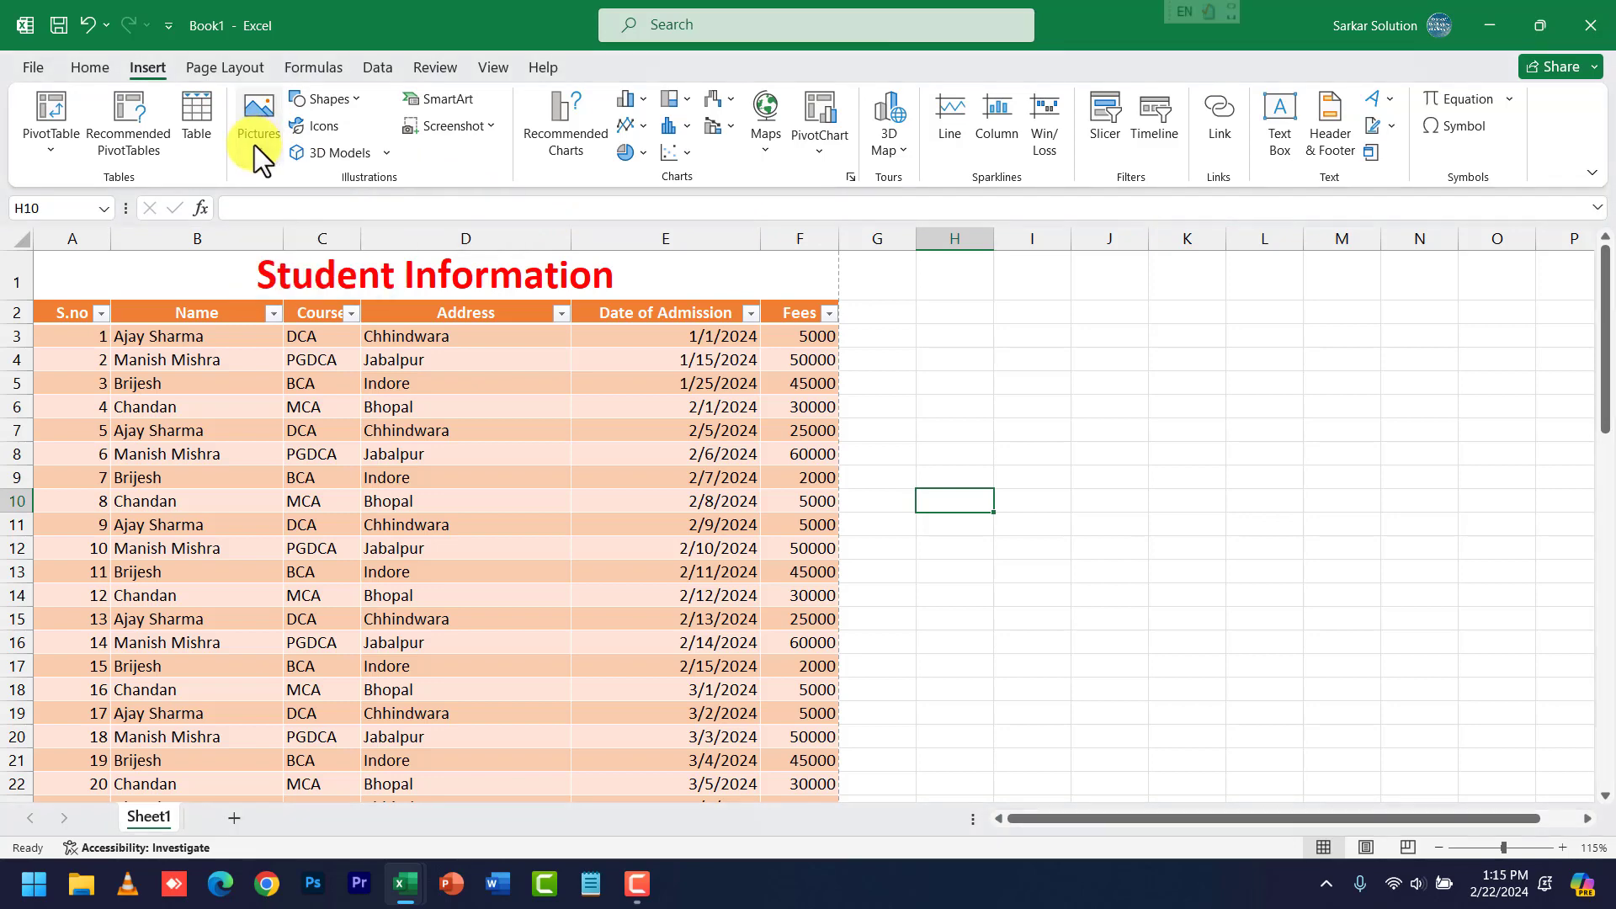
{"action": "left_click", "coordinate": [356, 94]}
{"action": "left_click", "coordinate": [356, 94]}
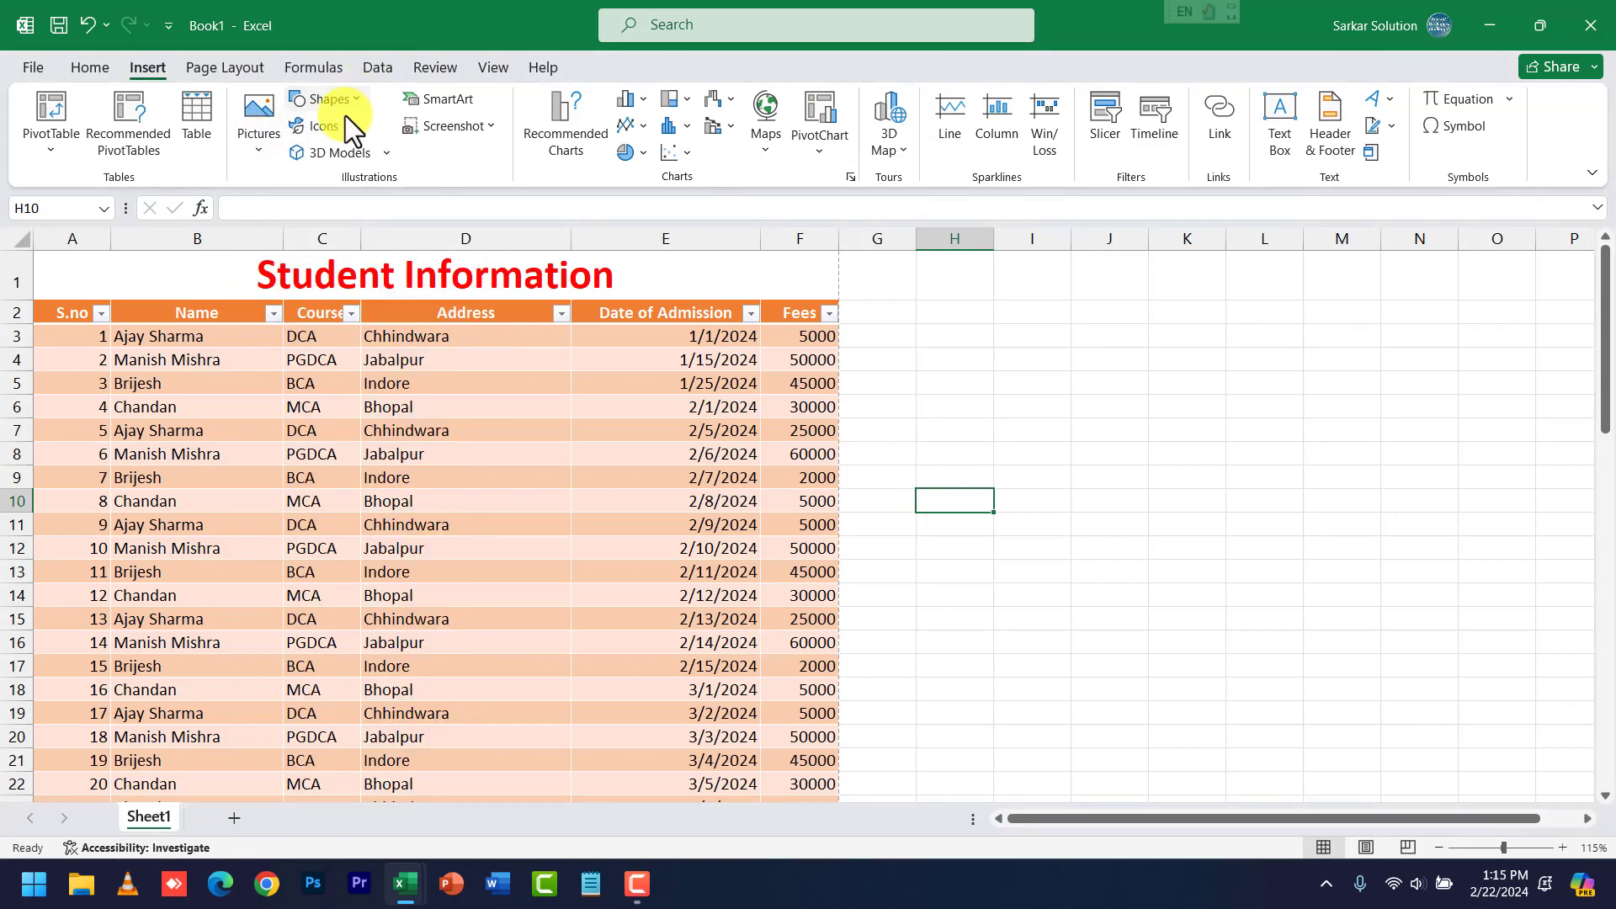
Browse the Cycle and Process layouts among the SmartArt graphics, and leave the selection without inserting one.
{"action": "left_click", "coordinate": [457, 104]}
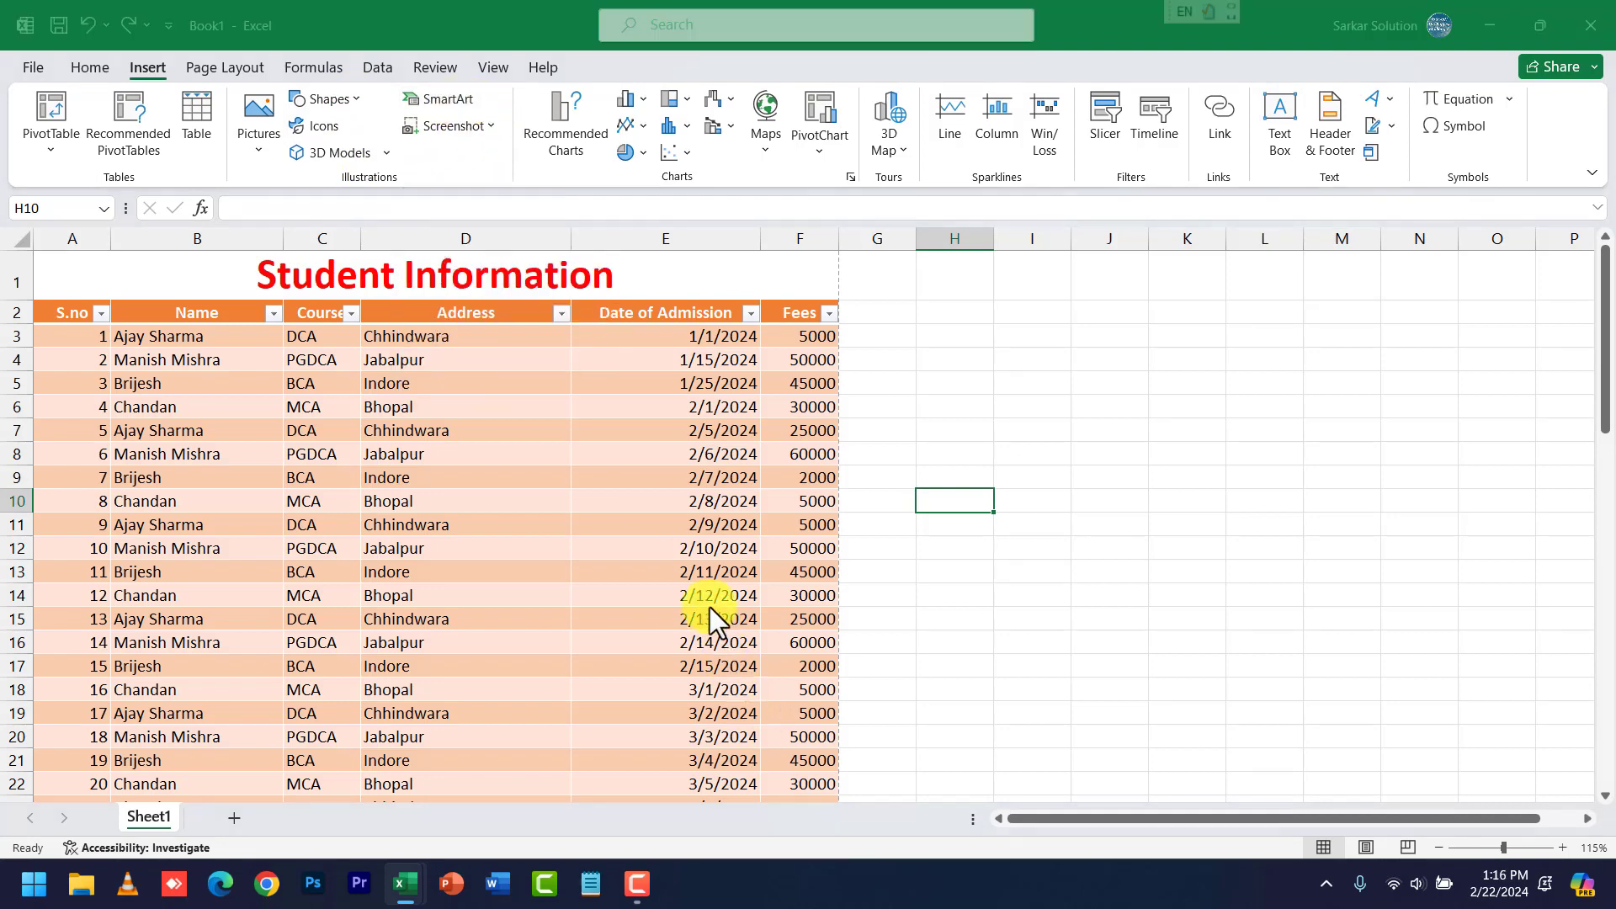
{"action": "left_click", "coordinate": [477, 345]}
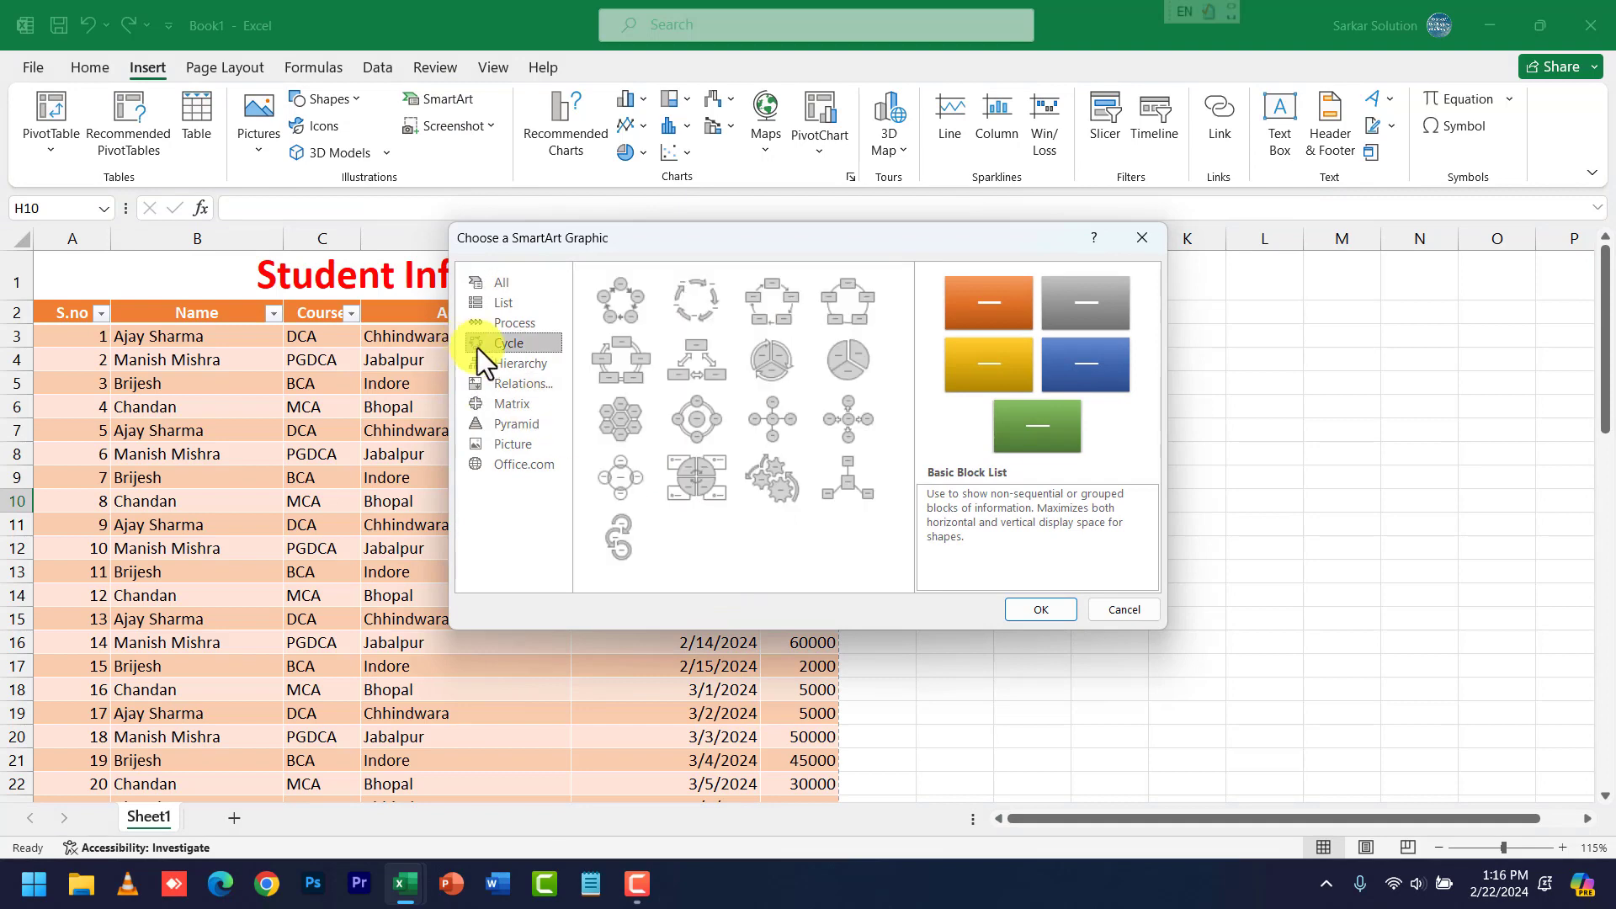
{"action": "left_click", "coordinate": [511, 325]}
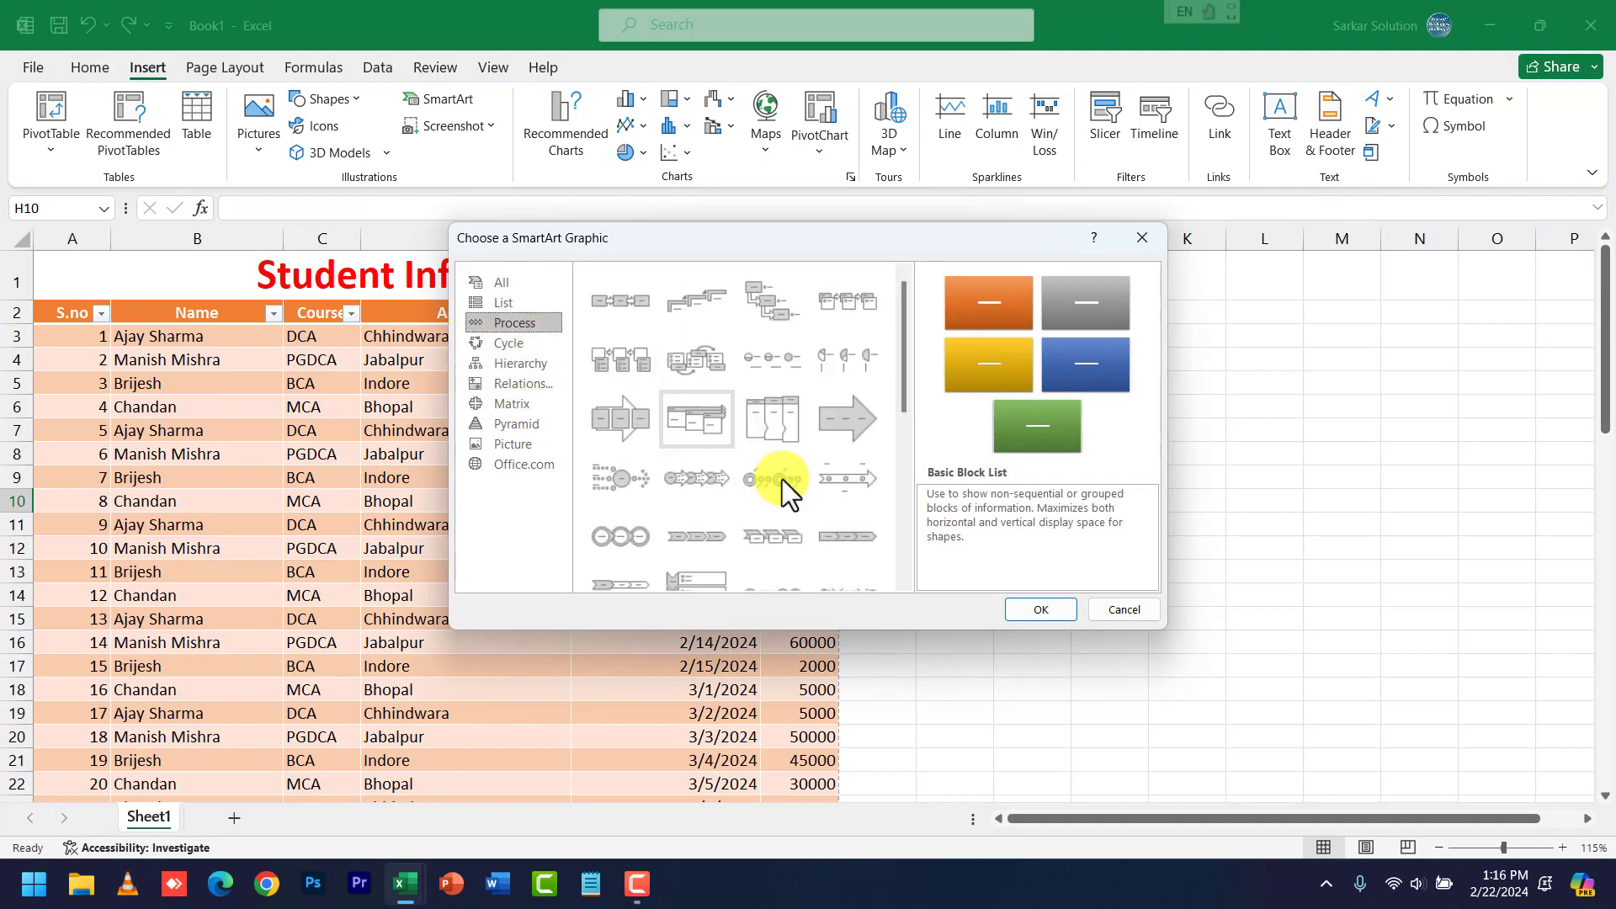
{"action": "left_click", "coordinate": [1109, 608]}
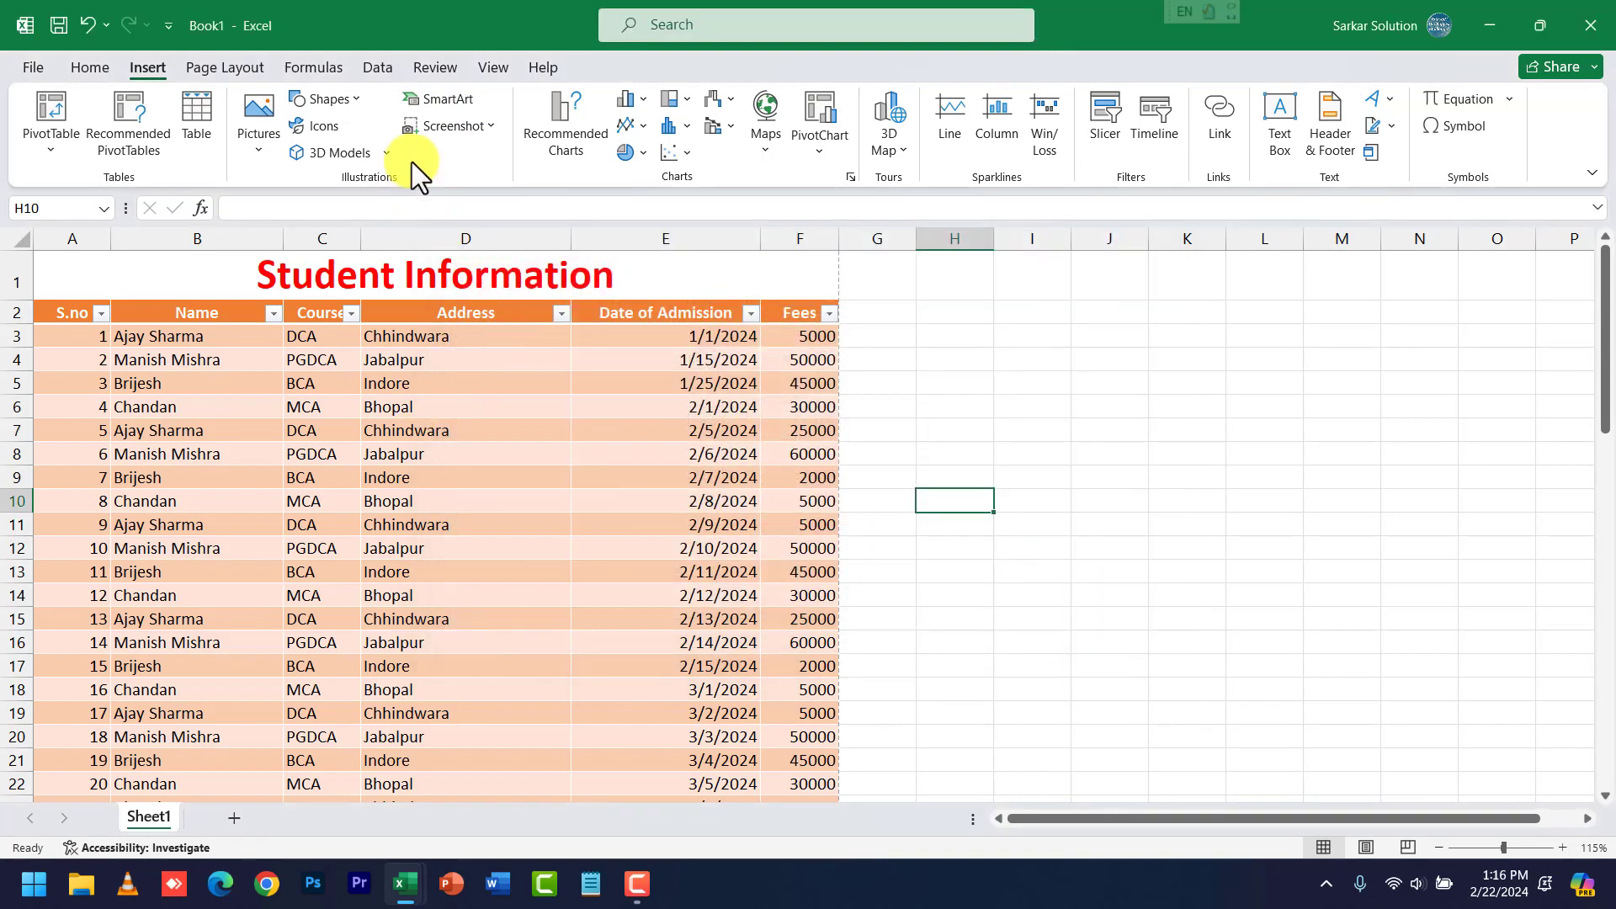
Check which open windows and clipping option are offered for inserting a screenshot, without adding one to the sheet.
{"action": "left_click", "coordinate": [481, 128]}
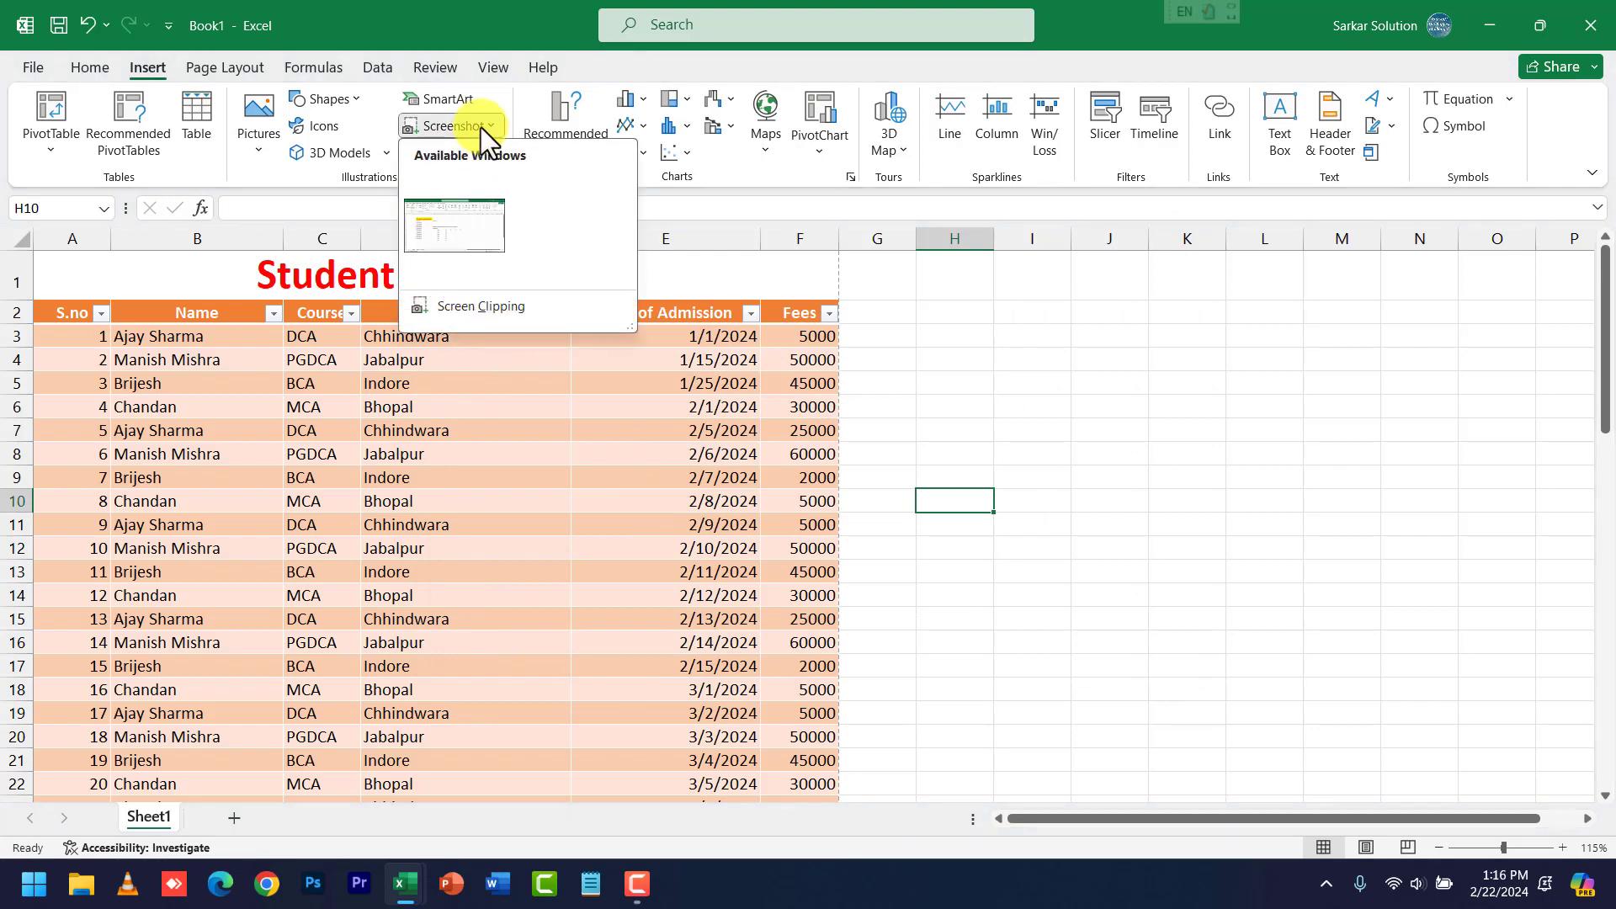
{"action": "left_click", "coordinate": [480, 124]}
{"action": "left_click", "coordinate": [480, 125]}
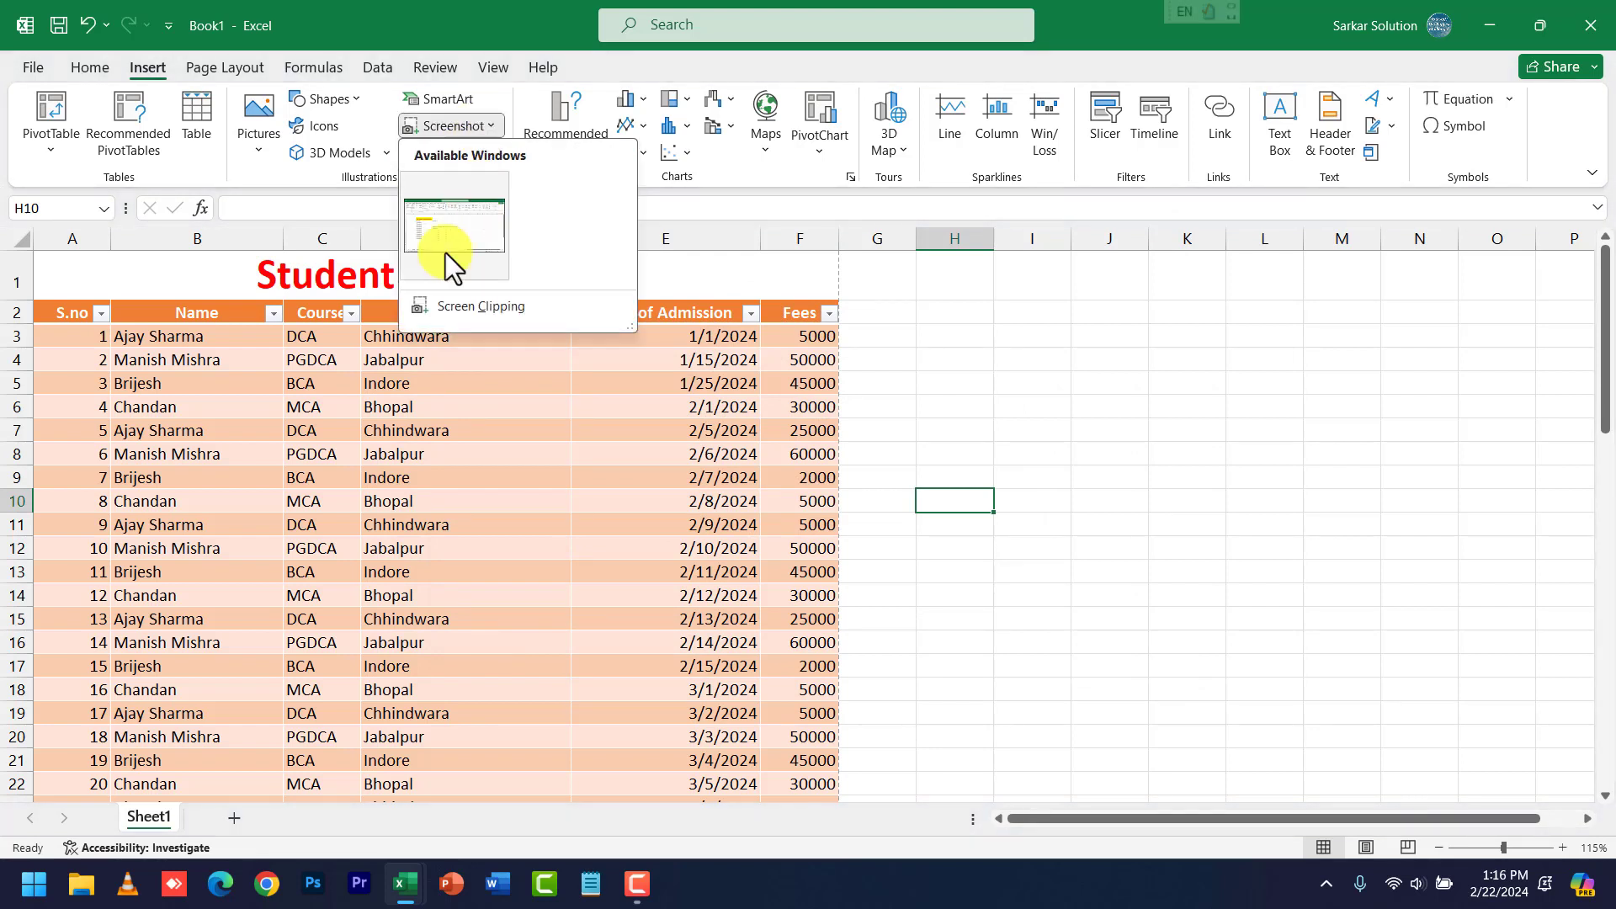
{"action": "left_click", "coordinate": [495, 126]}
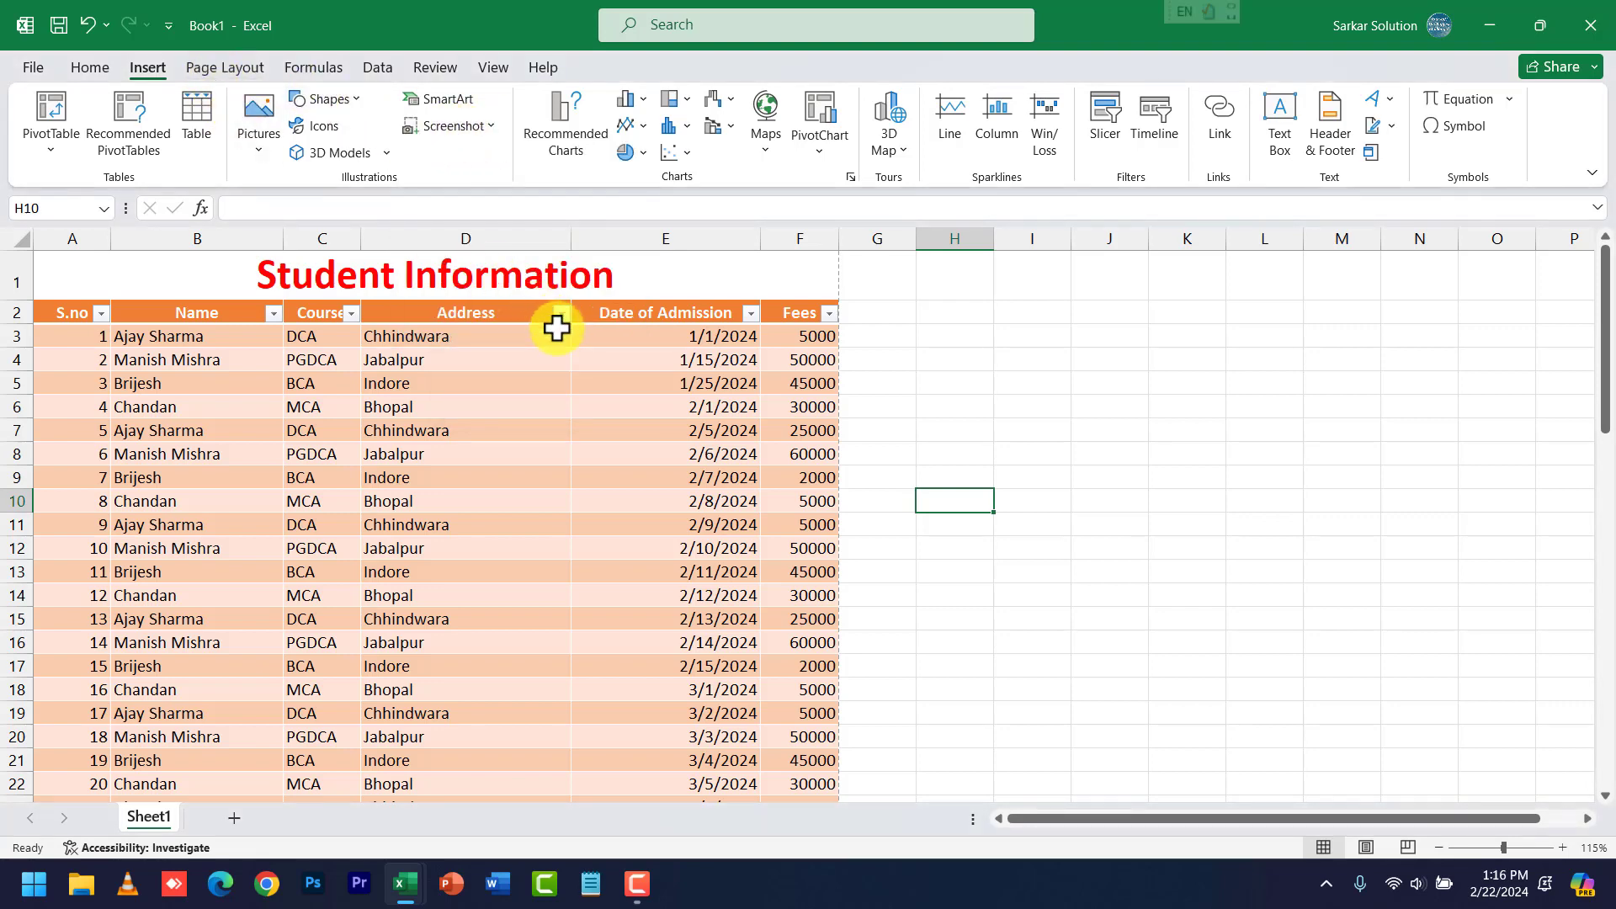